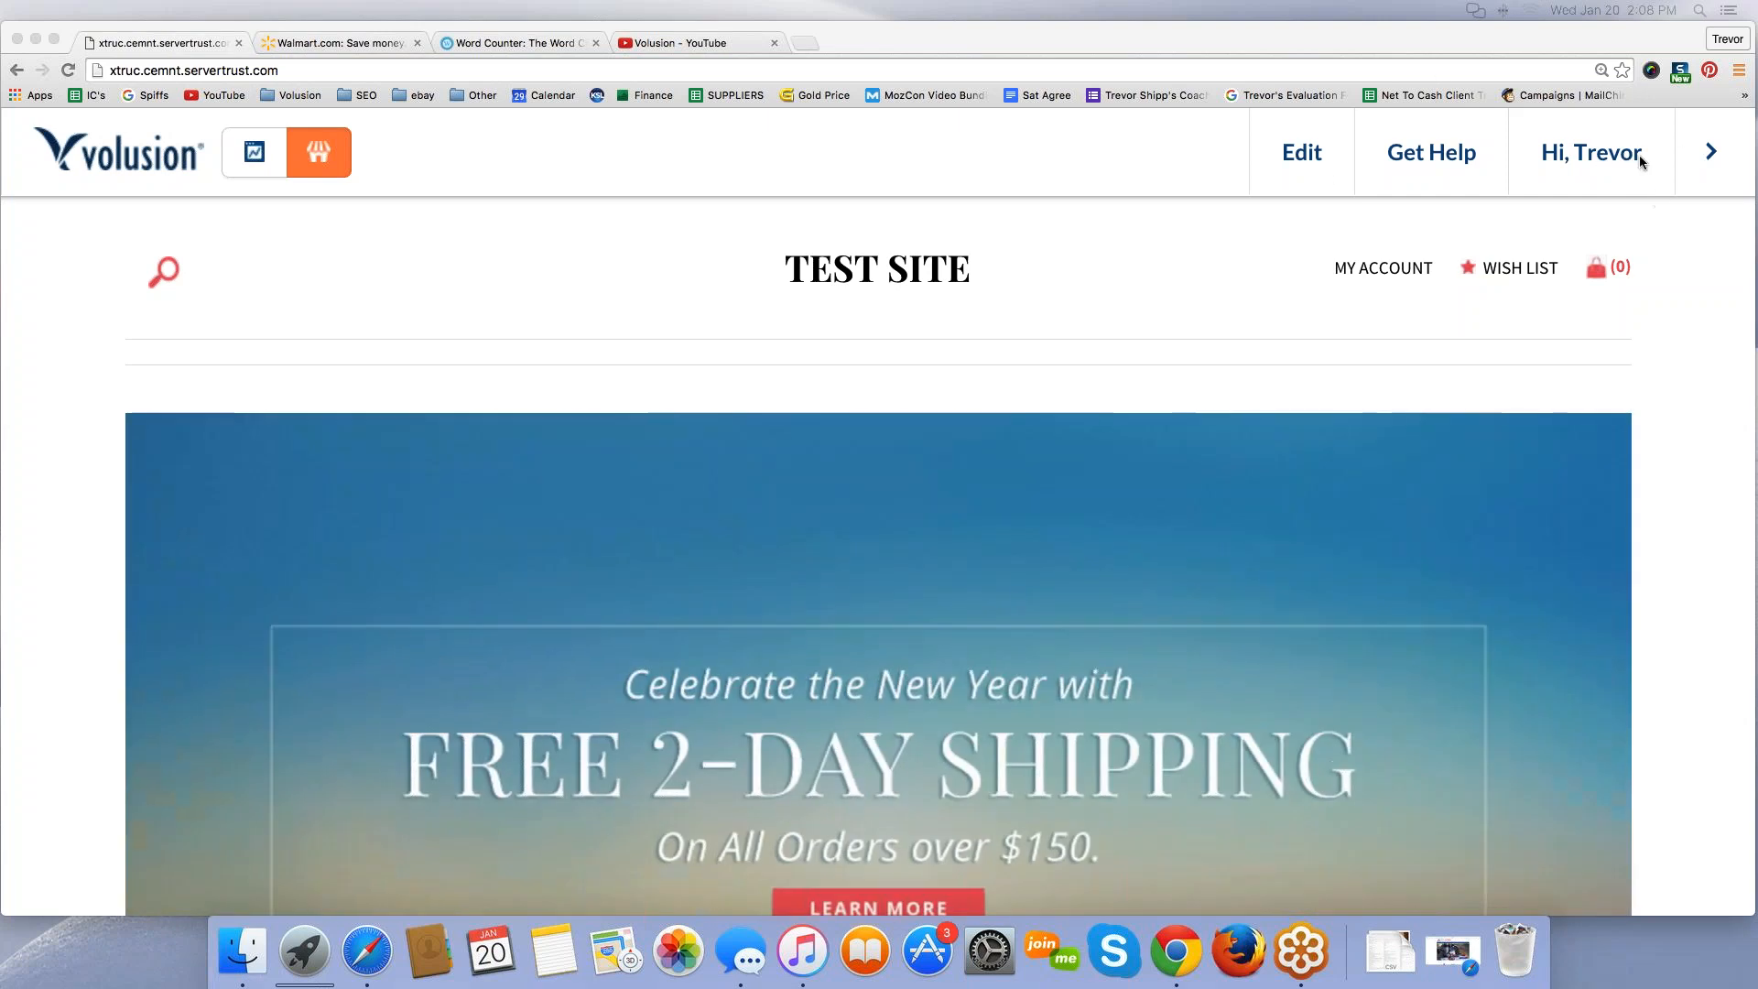
Step: Log out of the store account and return to the storefront's home page
left_click(1641, 161)
left_click(1640, 161)
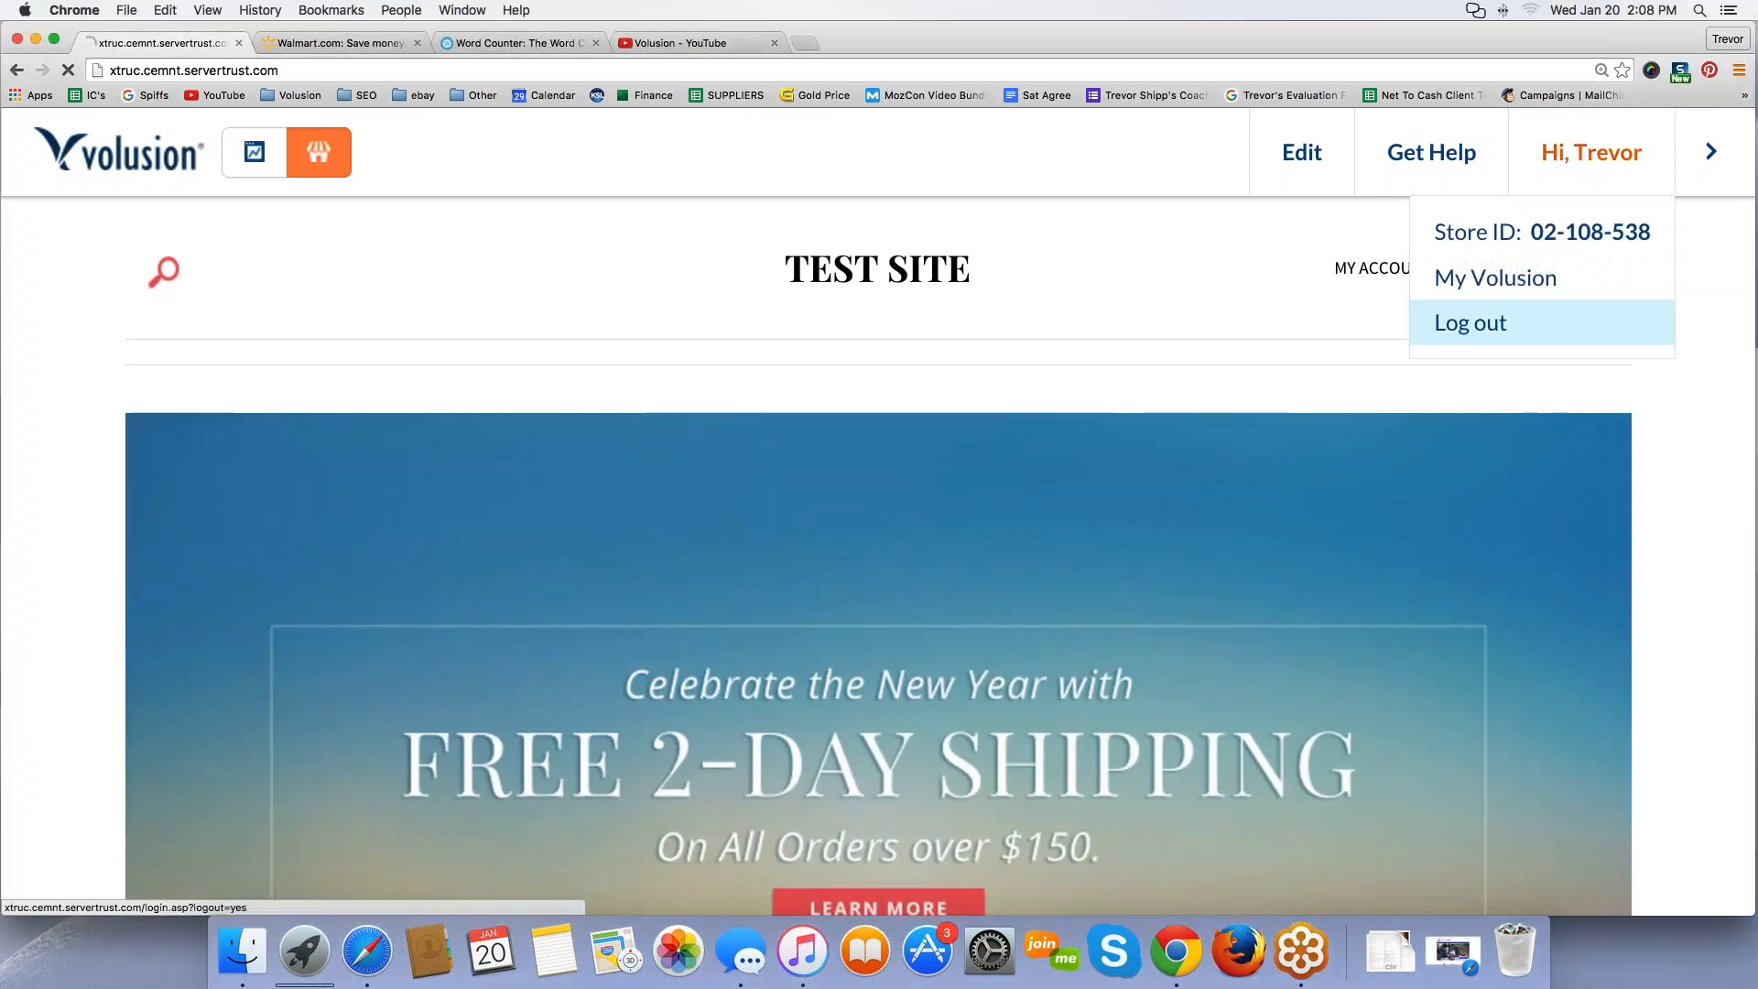
left_click(1471, 318)
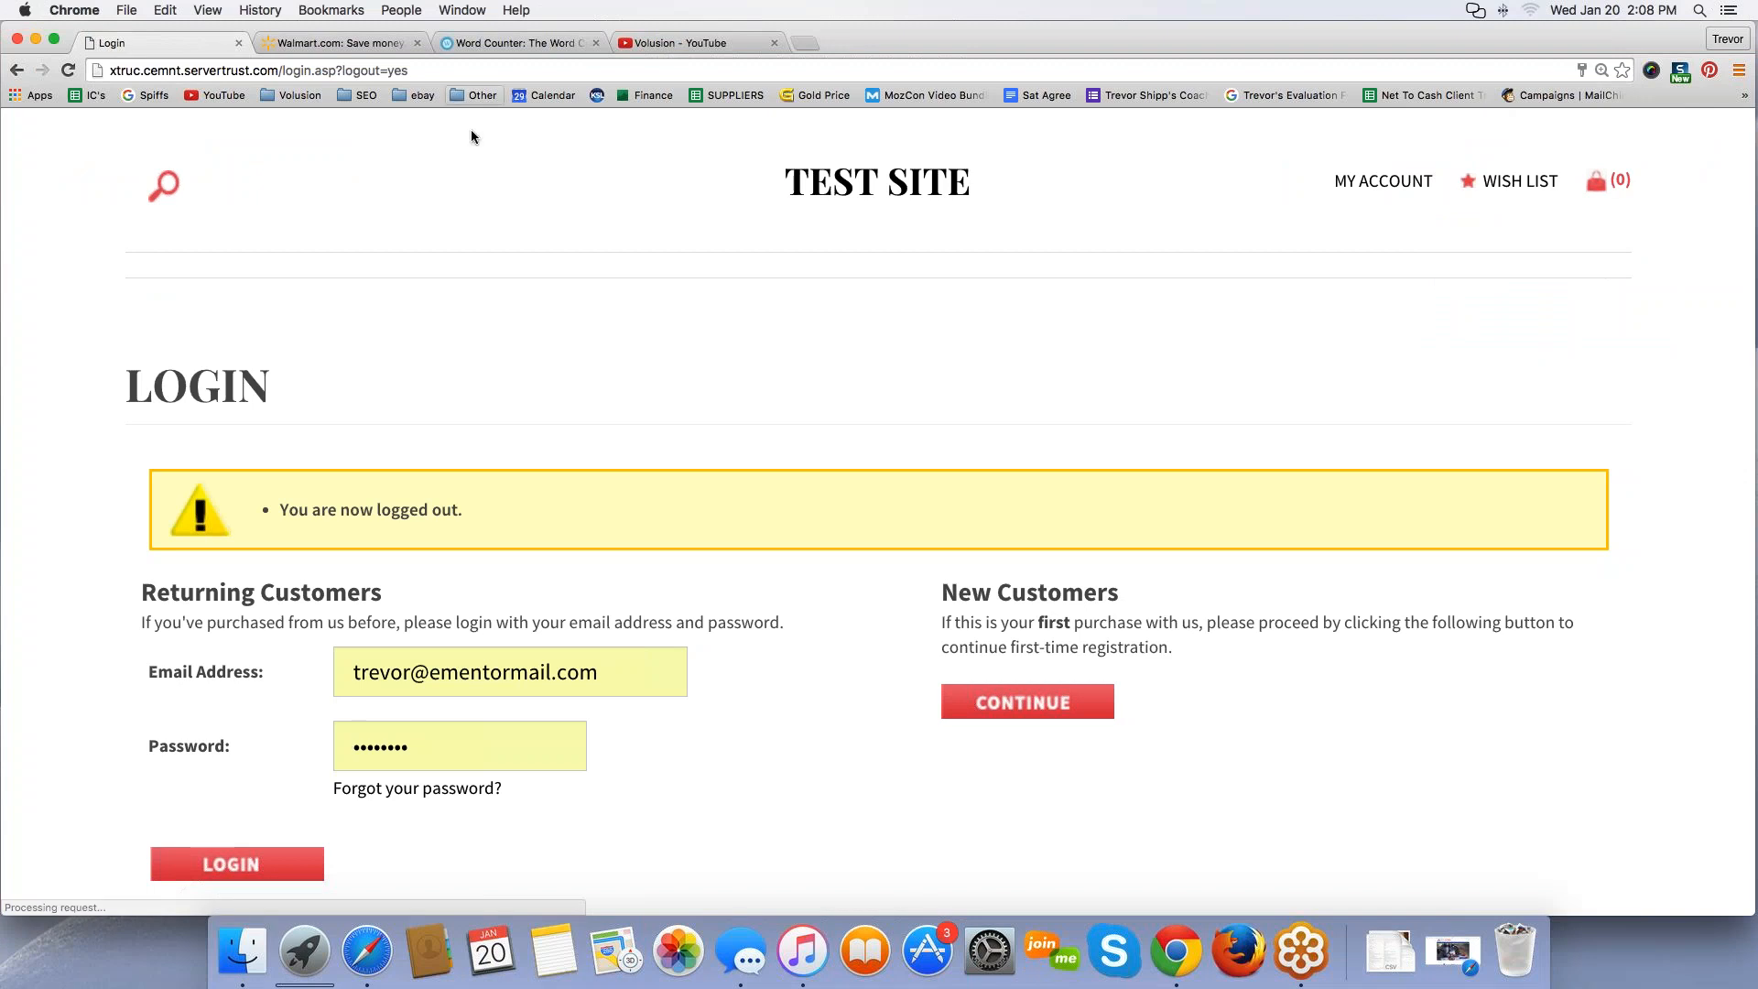
left_click(841, 199)
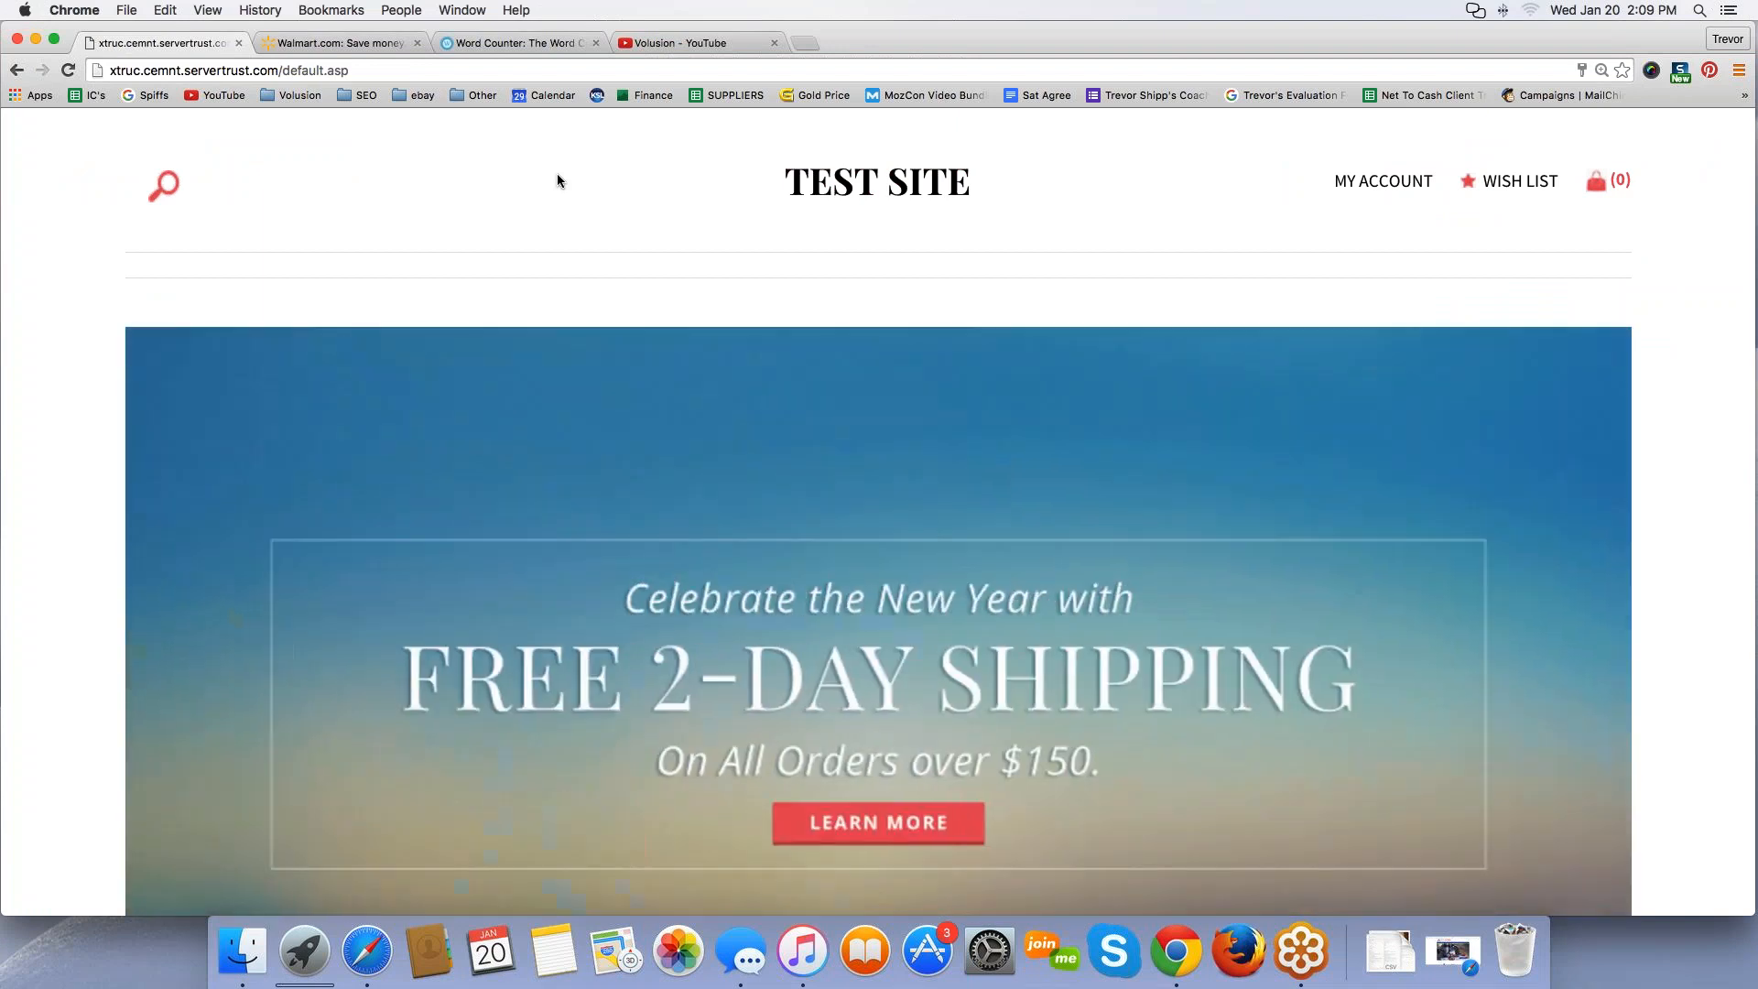
Step: Open the storefront's sign-in page and log in with the prefilled email address and password
scroll(594, 284, "down", 15)
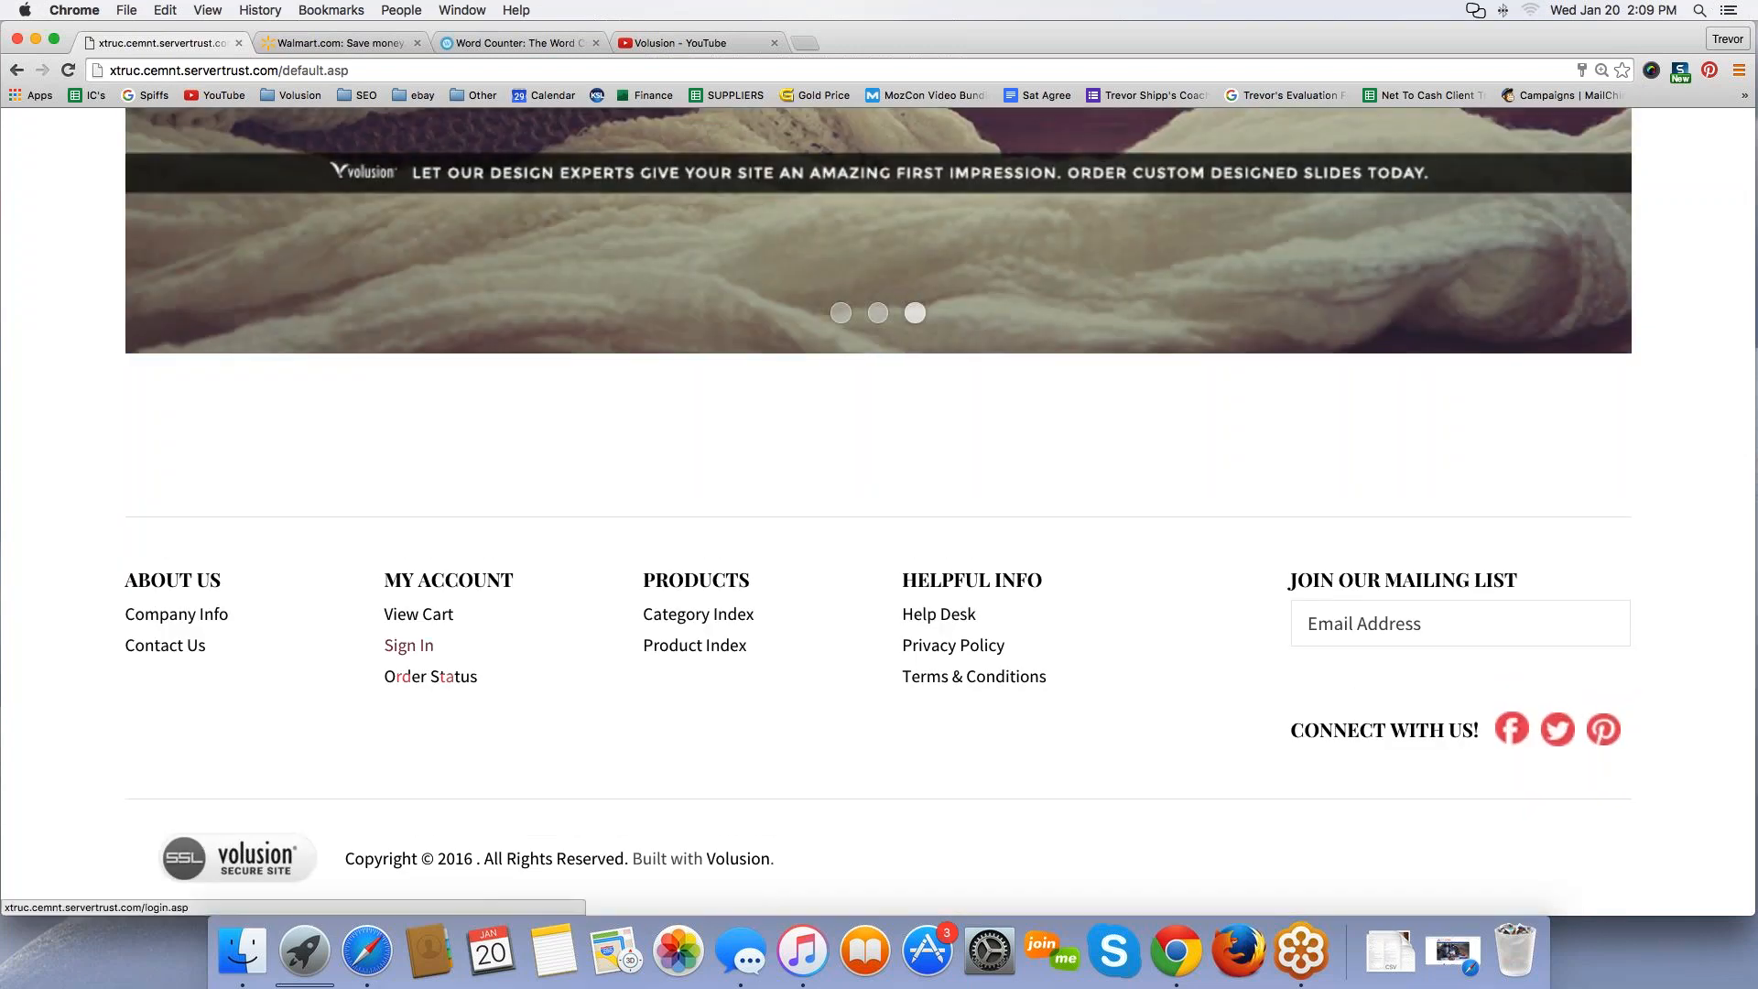
left_click(408, 644)
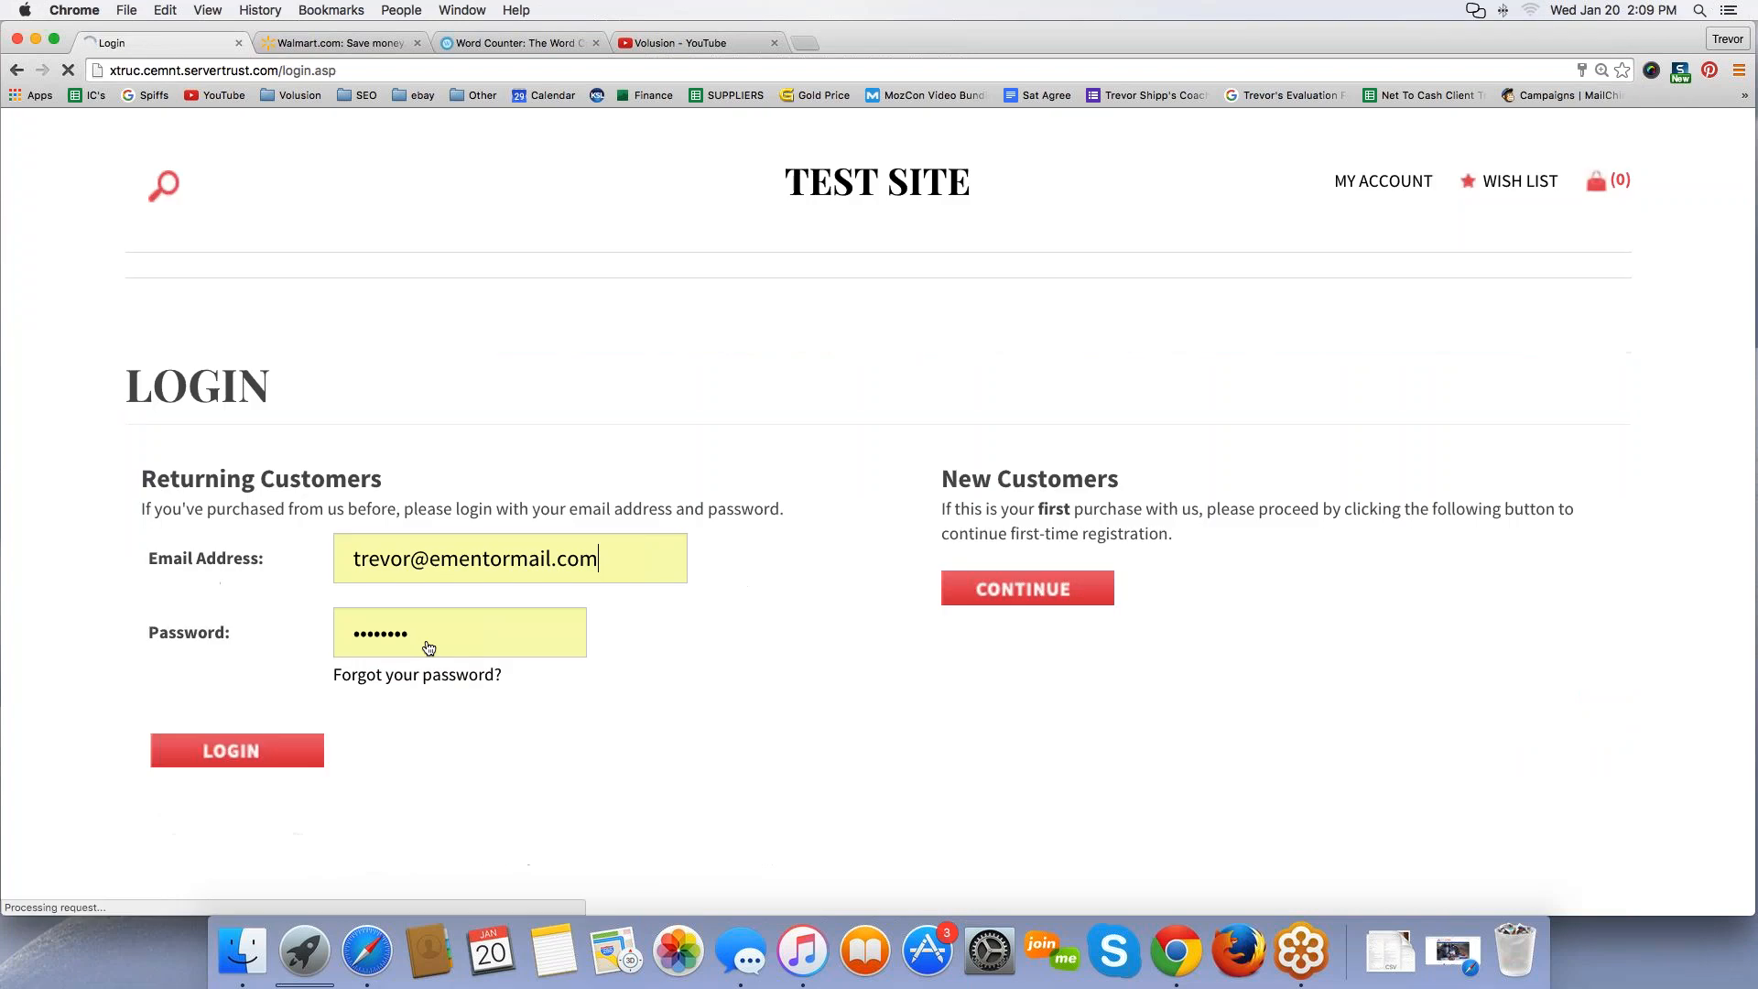
left_click_drag(167, 474, 374, 478)
left_click_drag(377, 559, 504, 545)
left_click(504, 545)
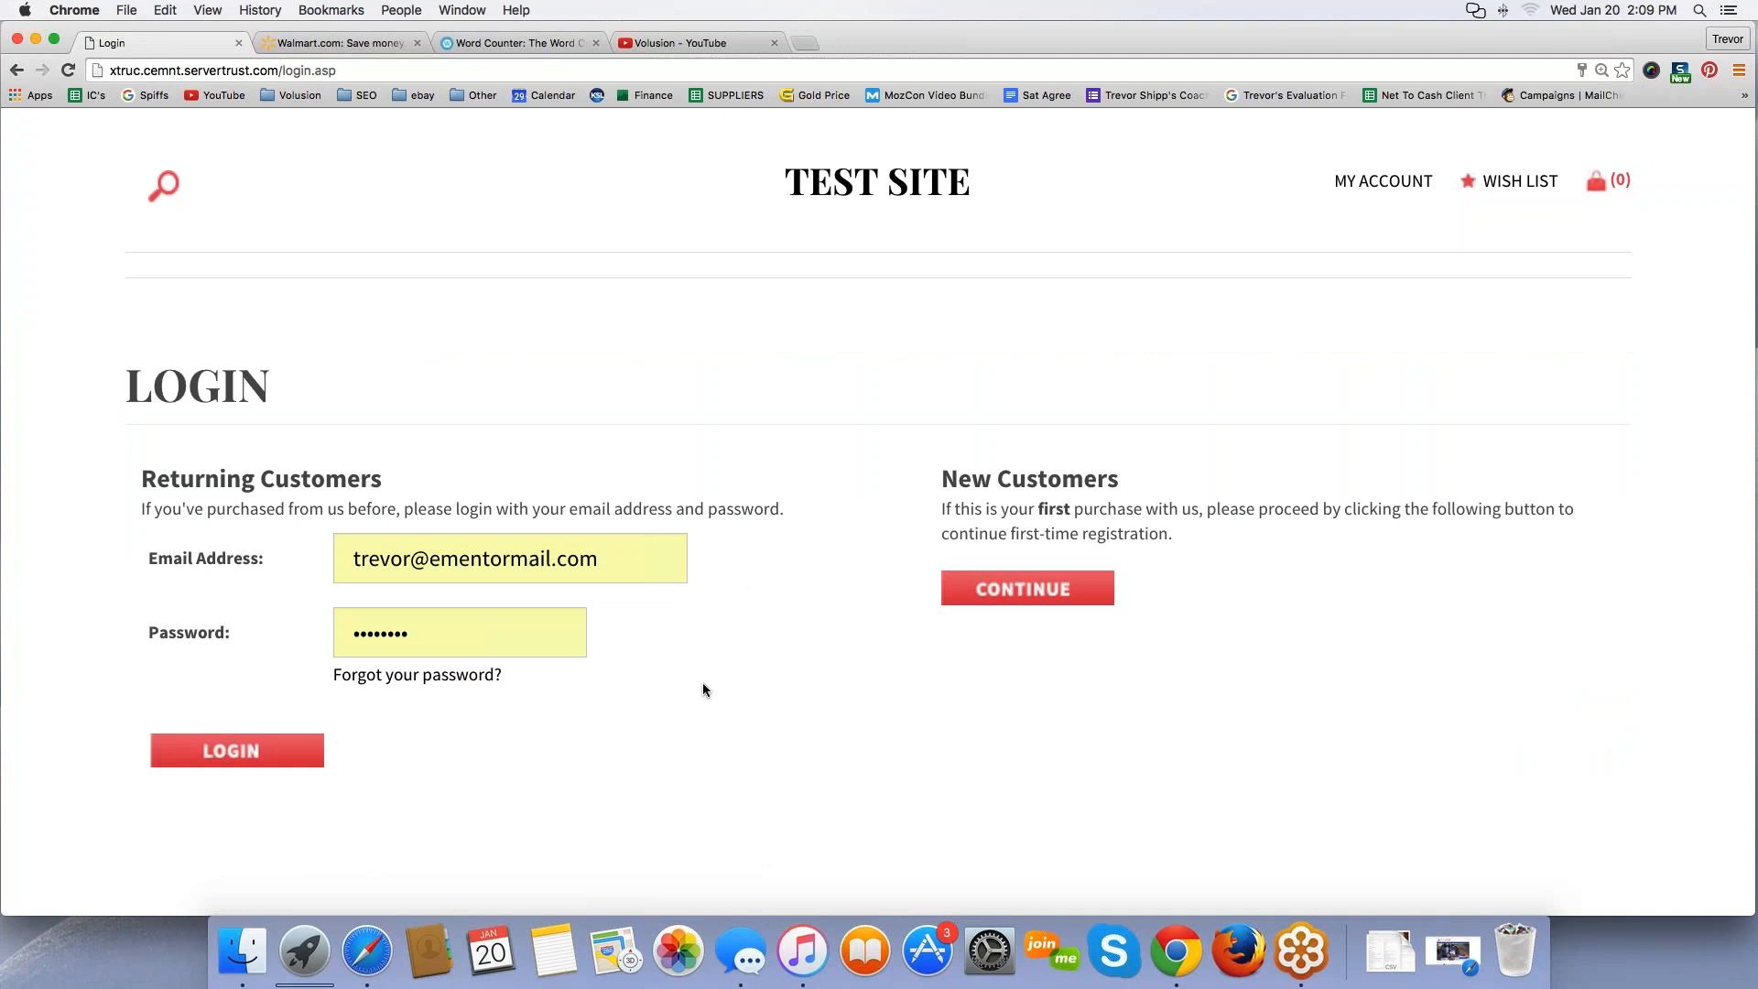
left_click_drag(352, 560, 596, 558)
left_click(598, 559)
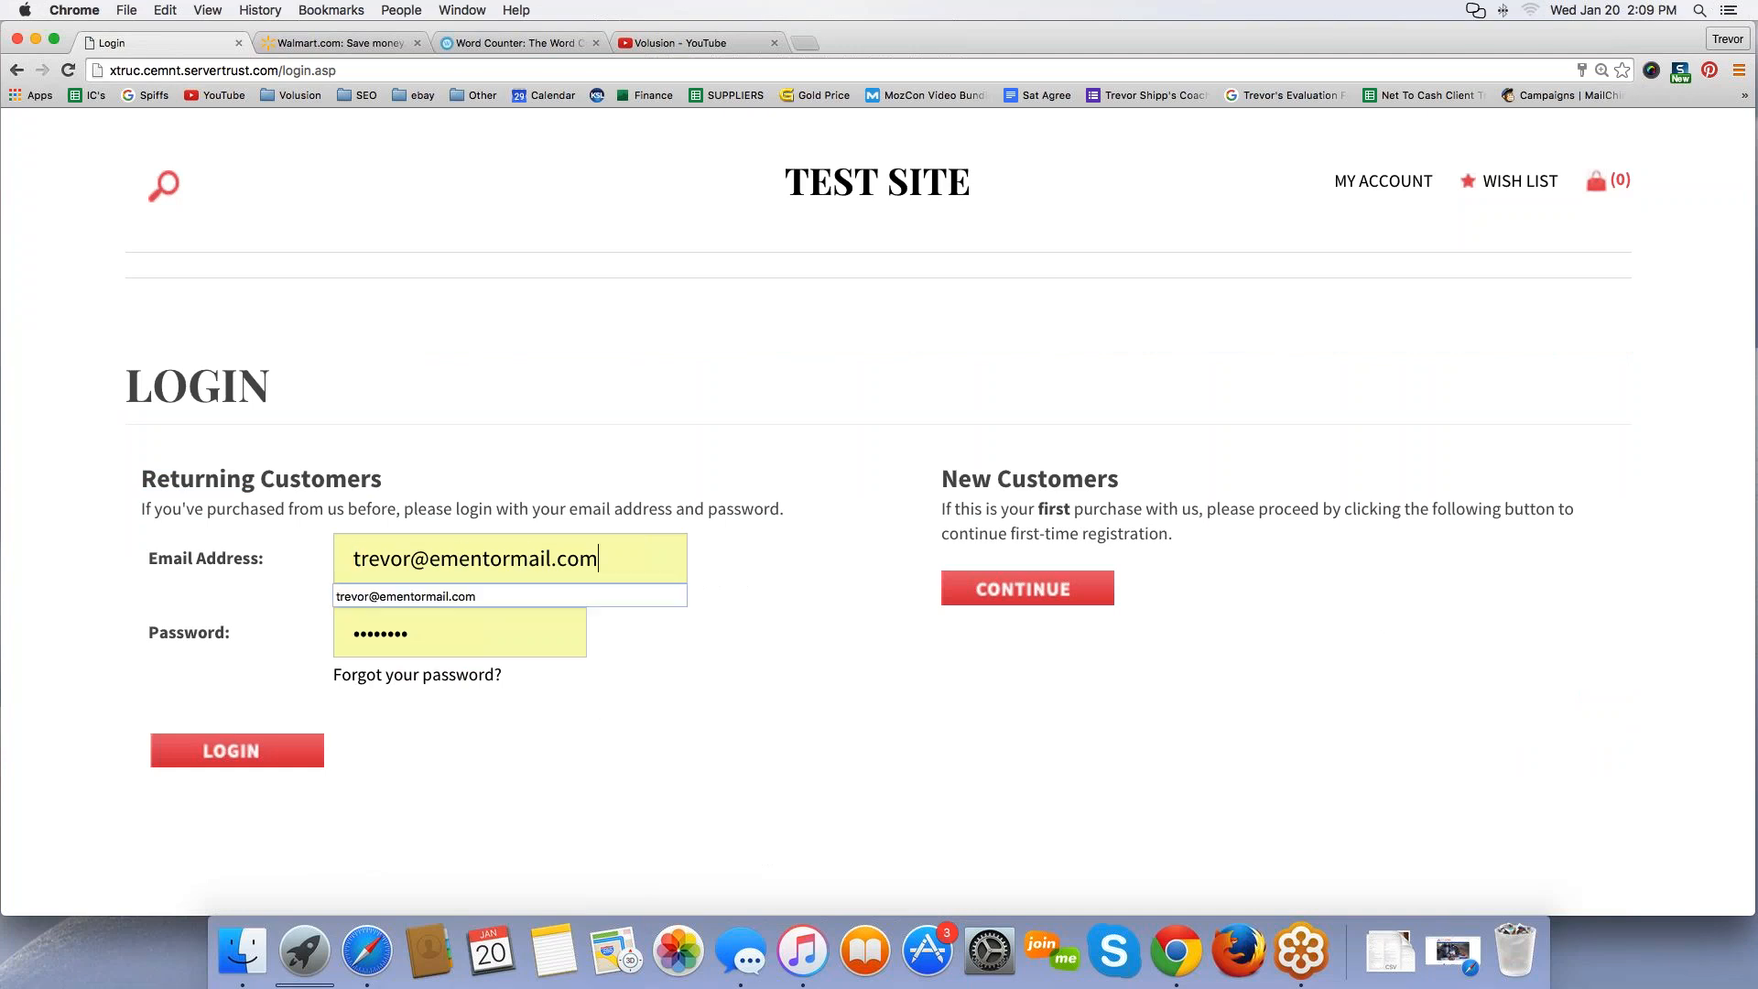
left_click_drag(351, 633, 443, 637)
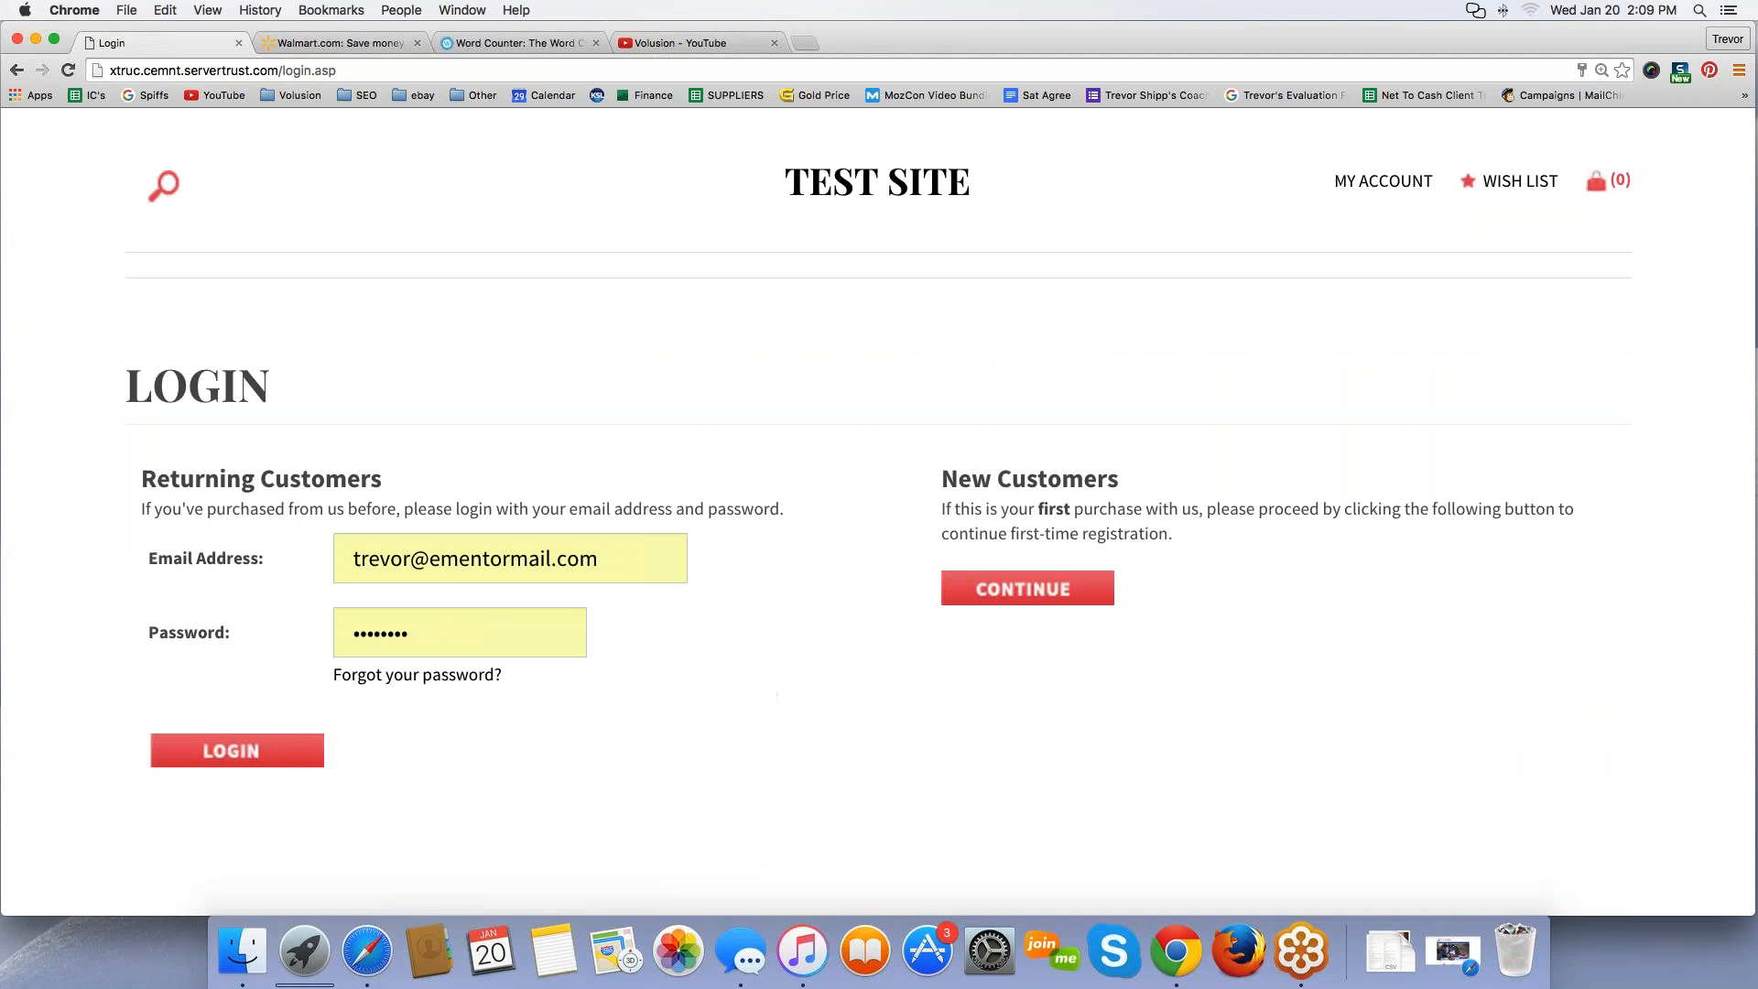
left_click(248, 753)
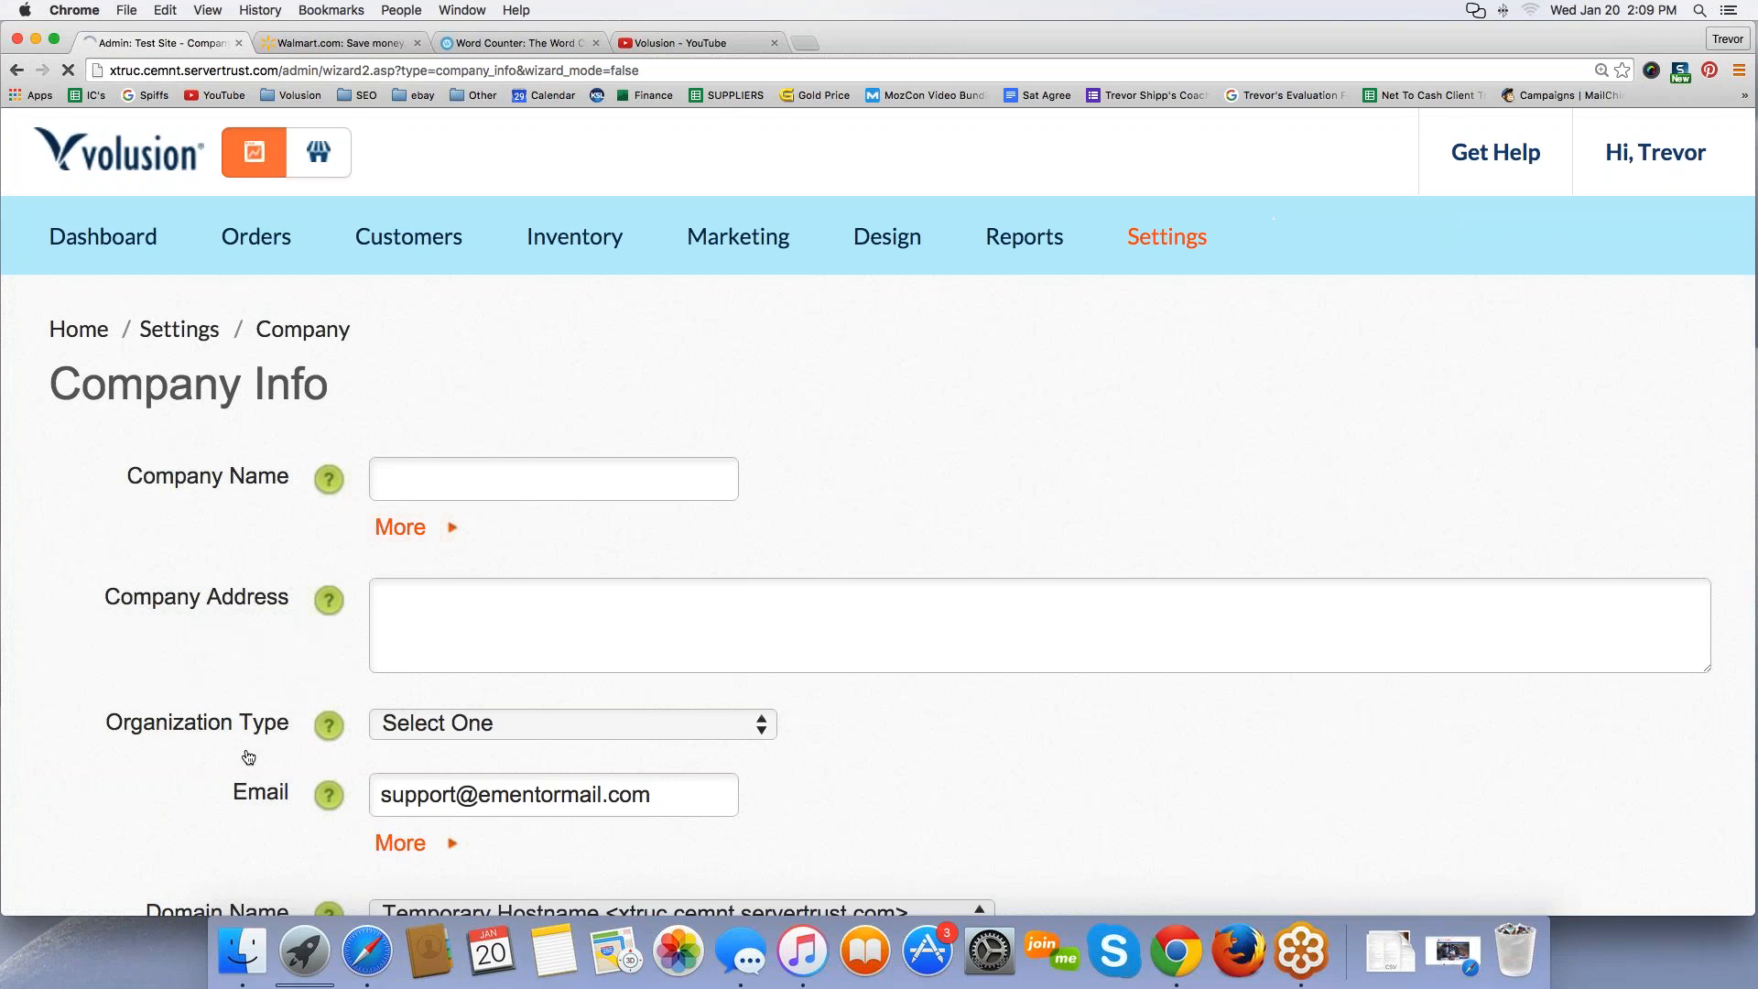
Step: View the admin Dashboard, check the live storefront, and return to store management
left_click(143, 232)
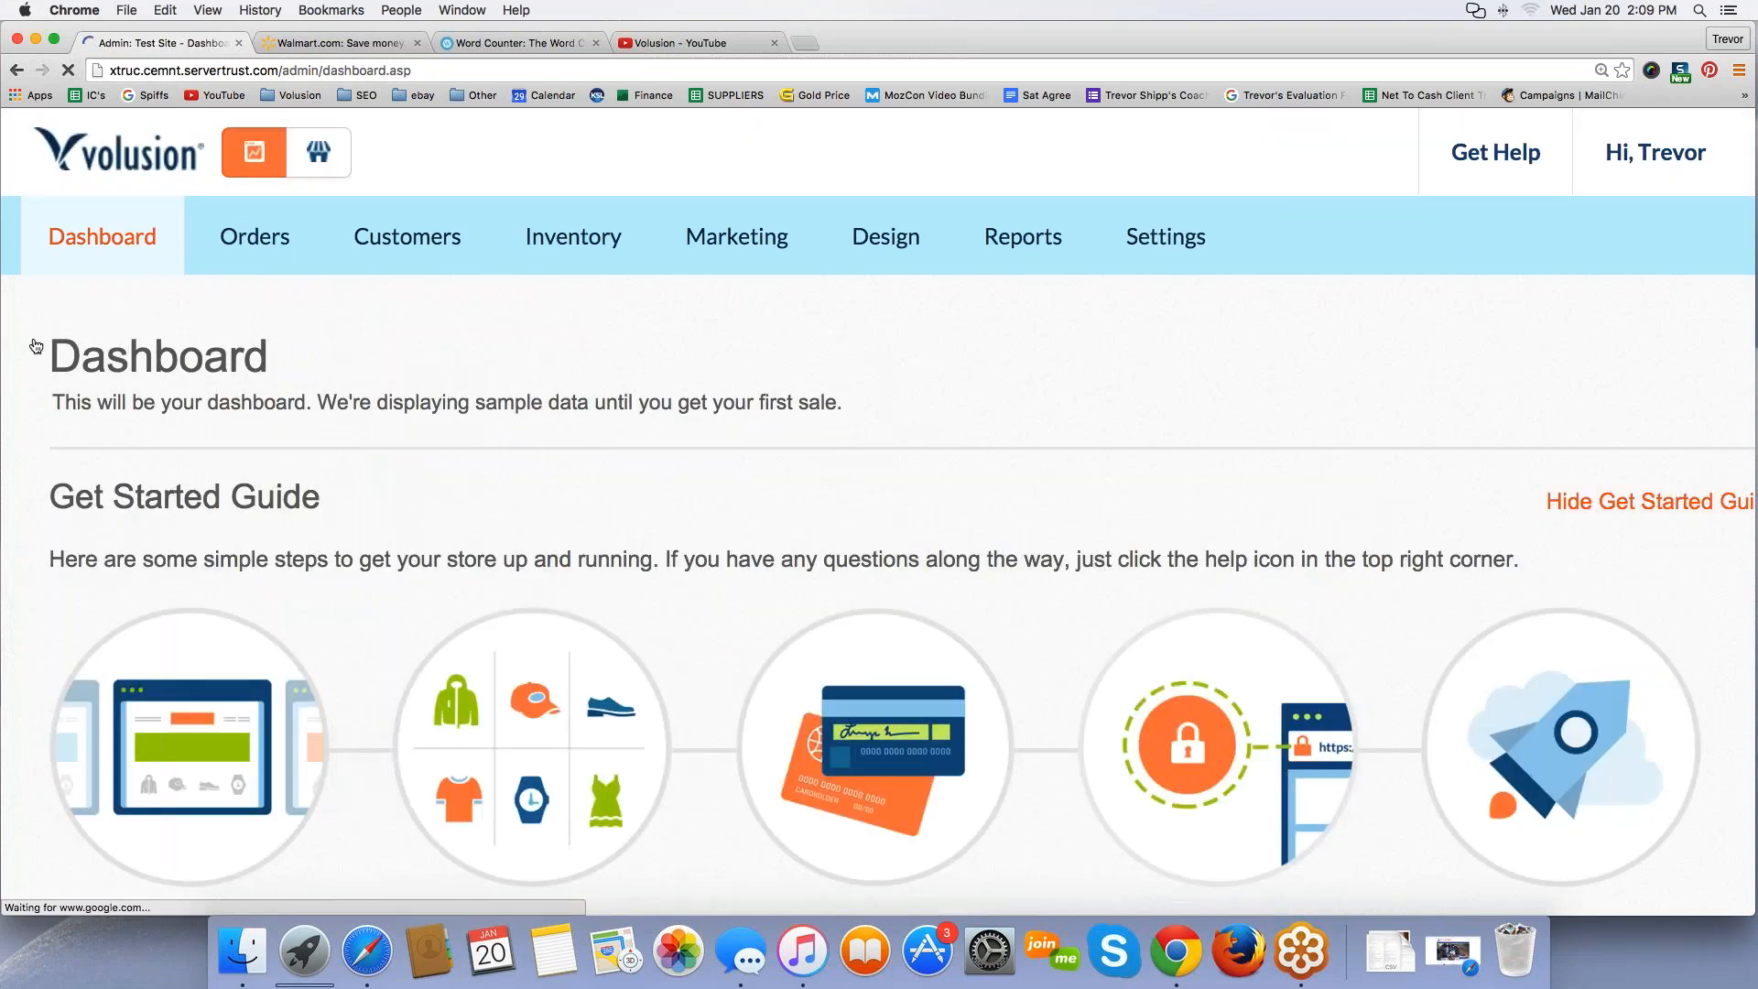
left_click_drag(50, 359, 268, 361)
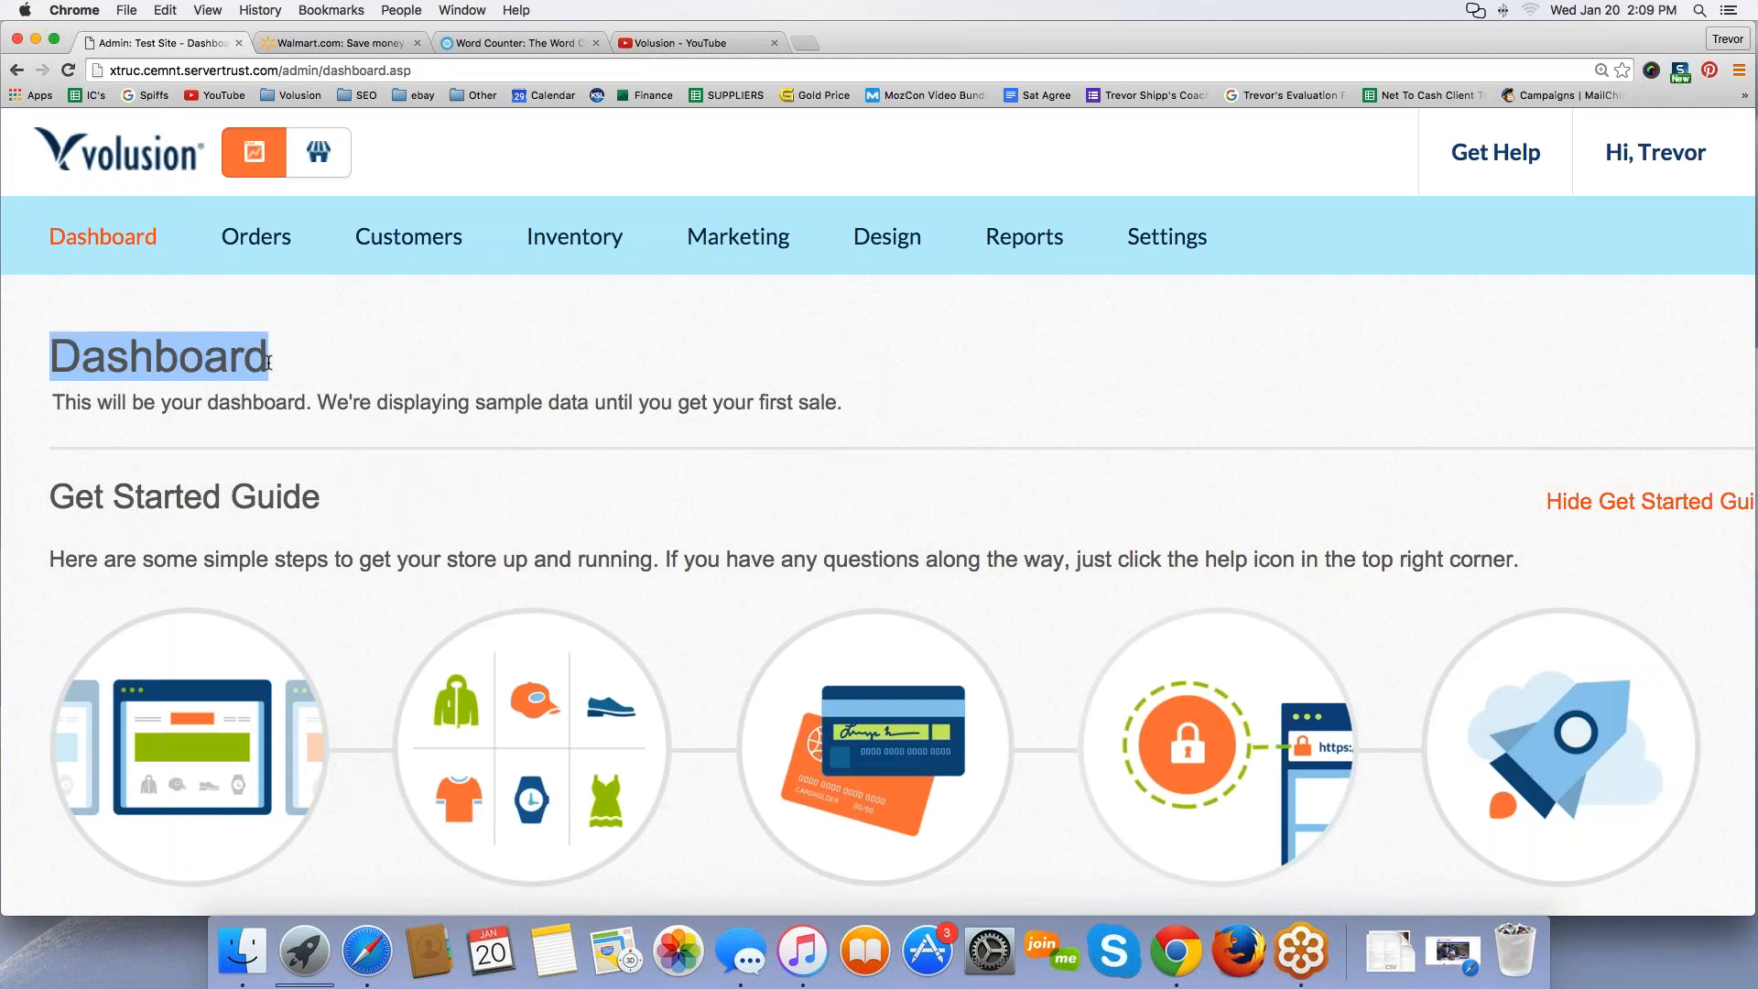
left_click(318, 158)
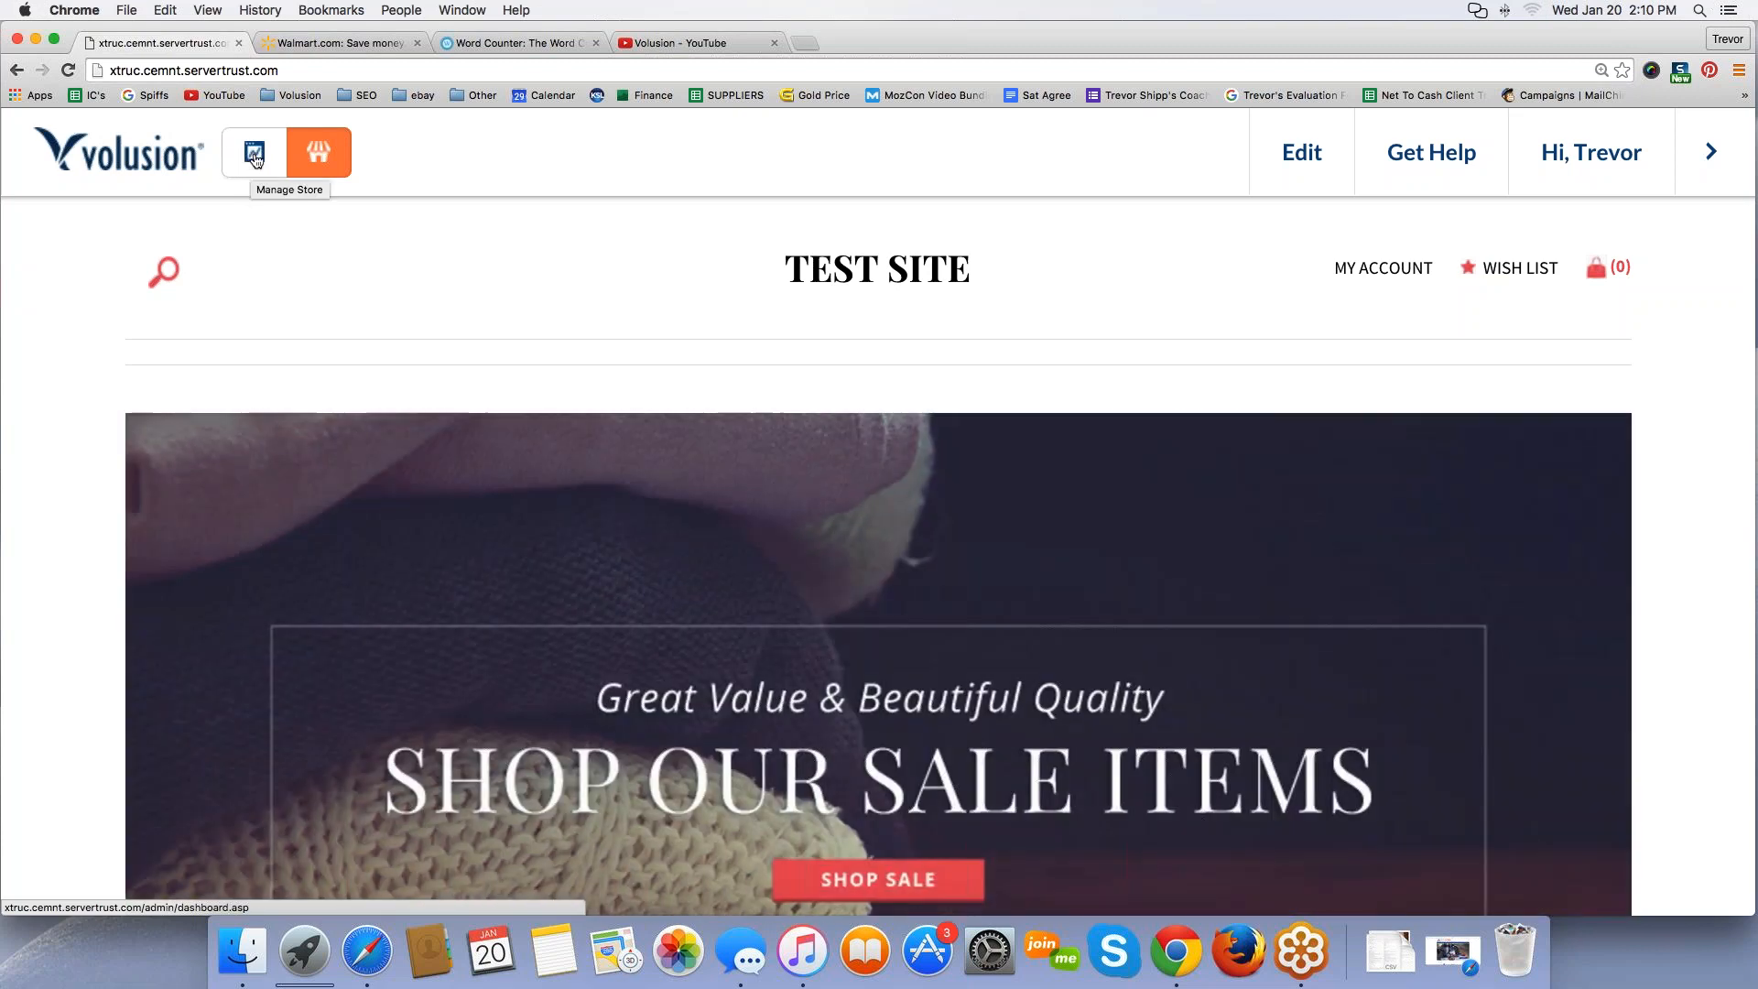
left_click(255, 158)
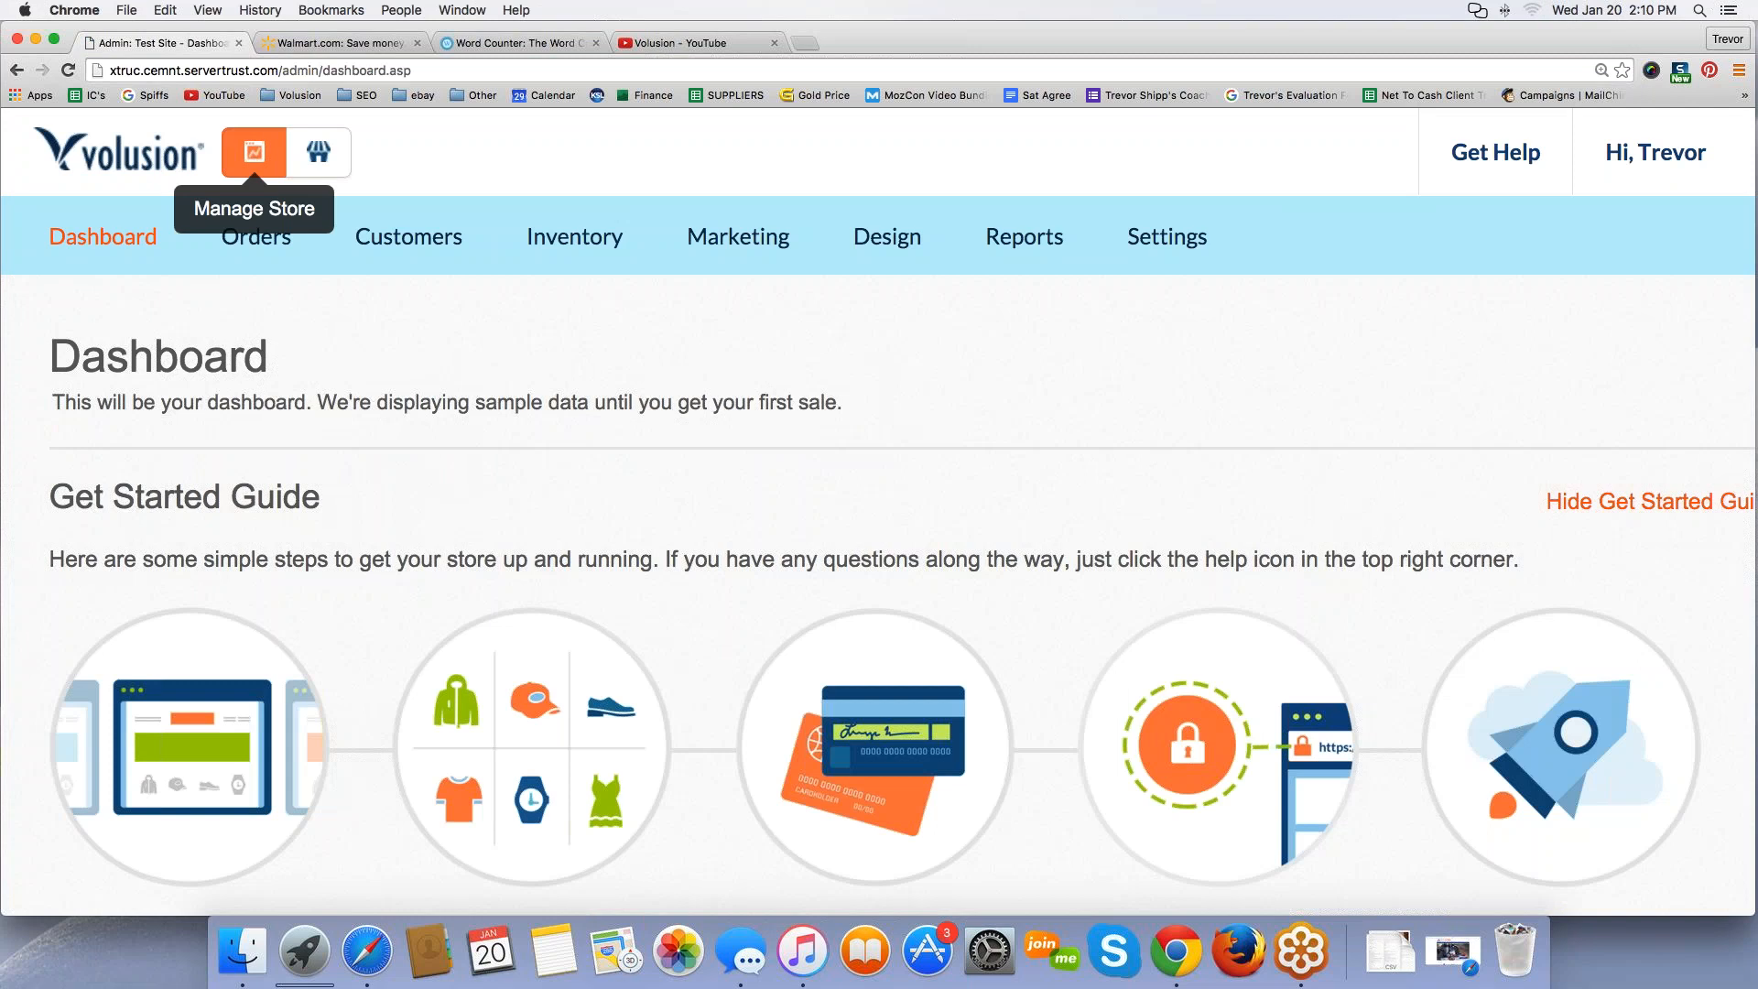
Step: Start a new inventory category and name it Test Category
mouse_move(574, 240)
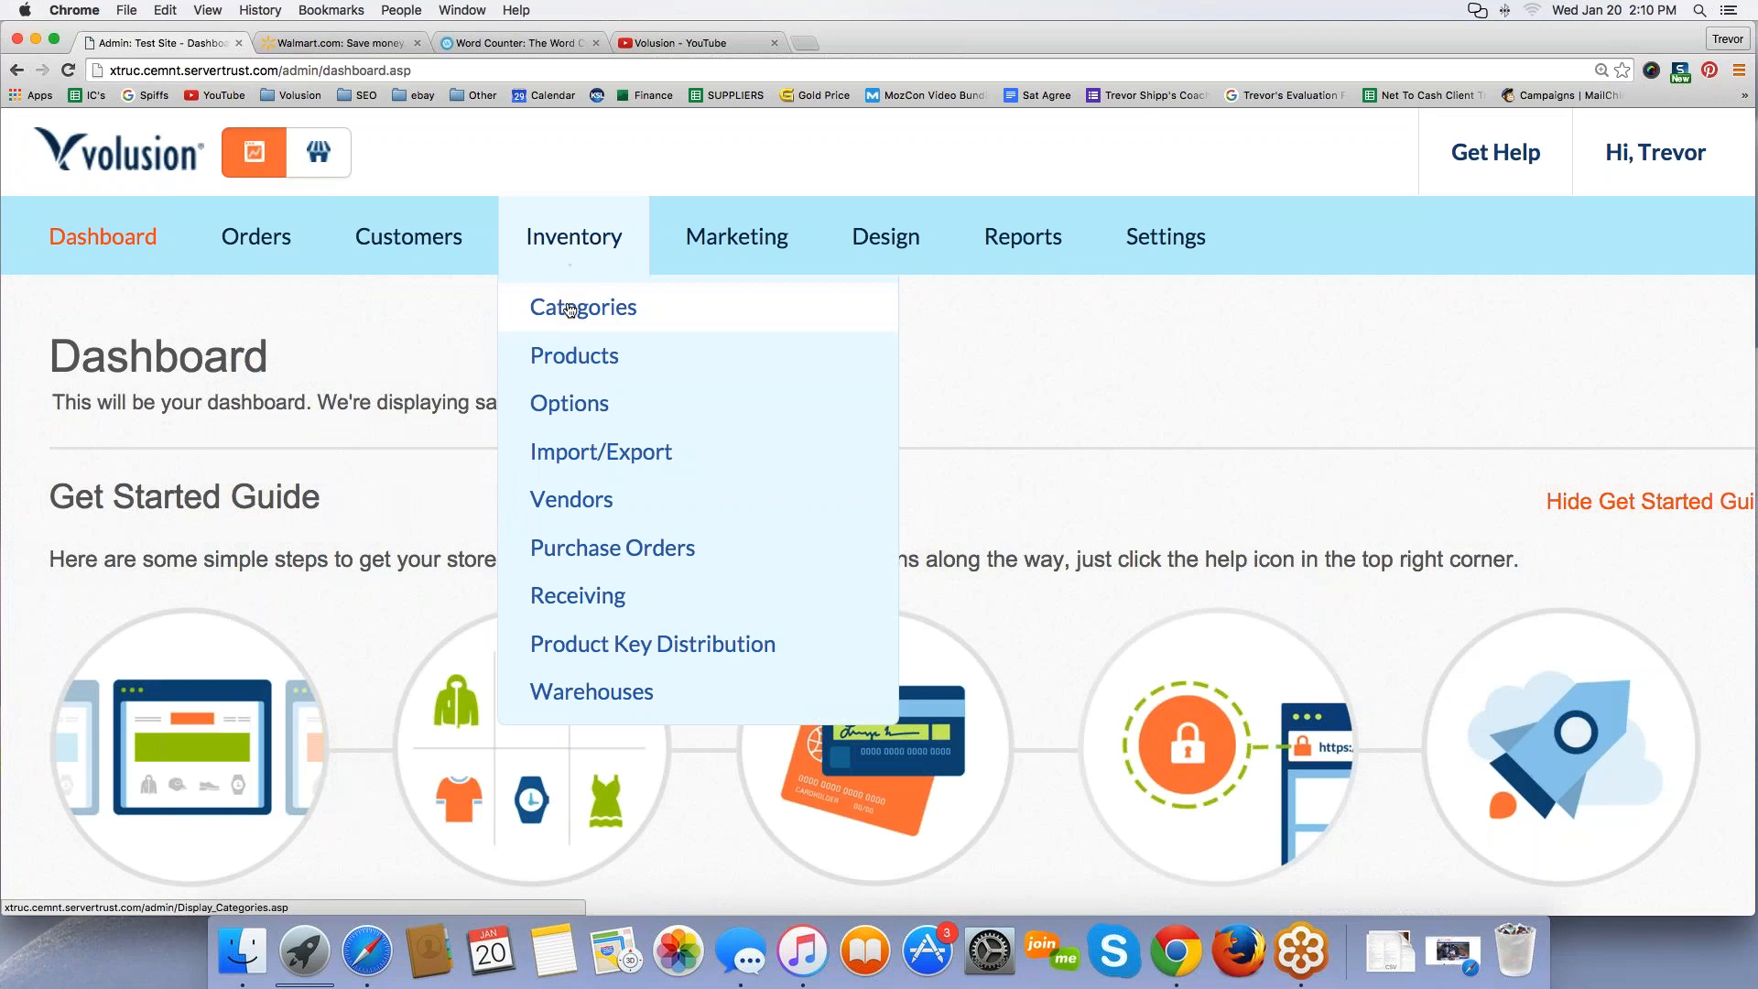
left_click(570, 309)
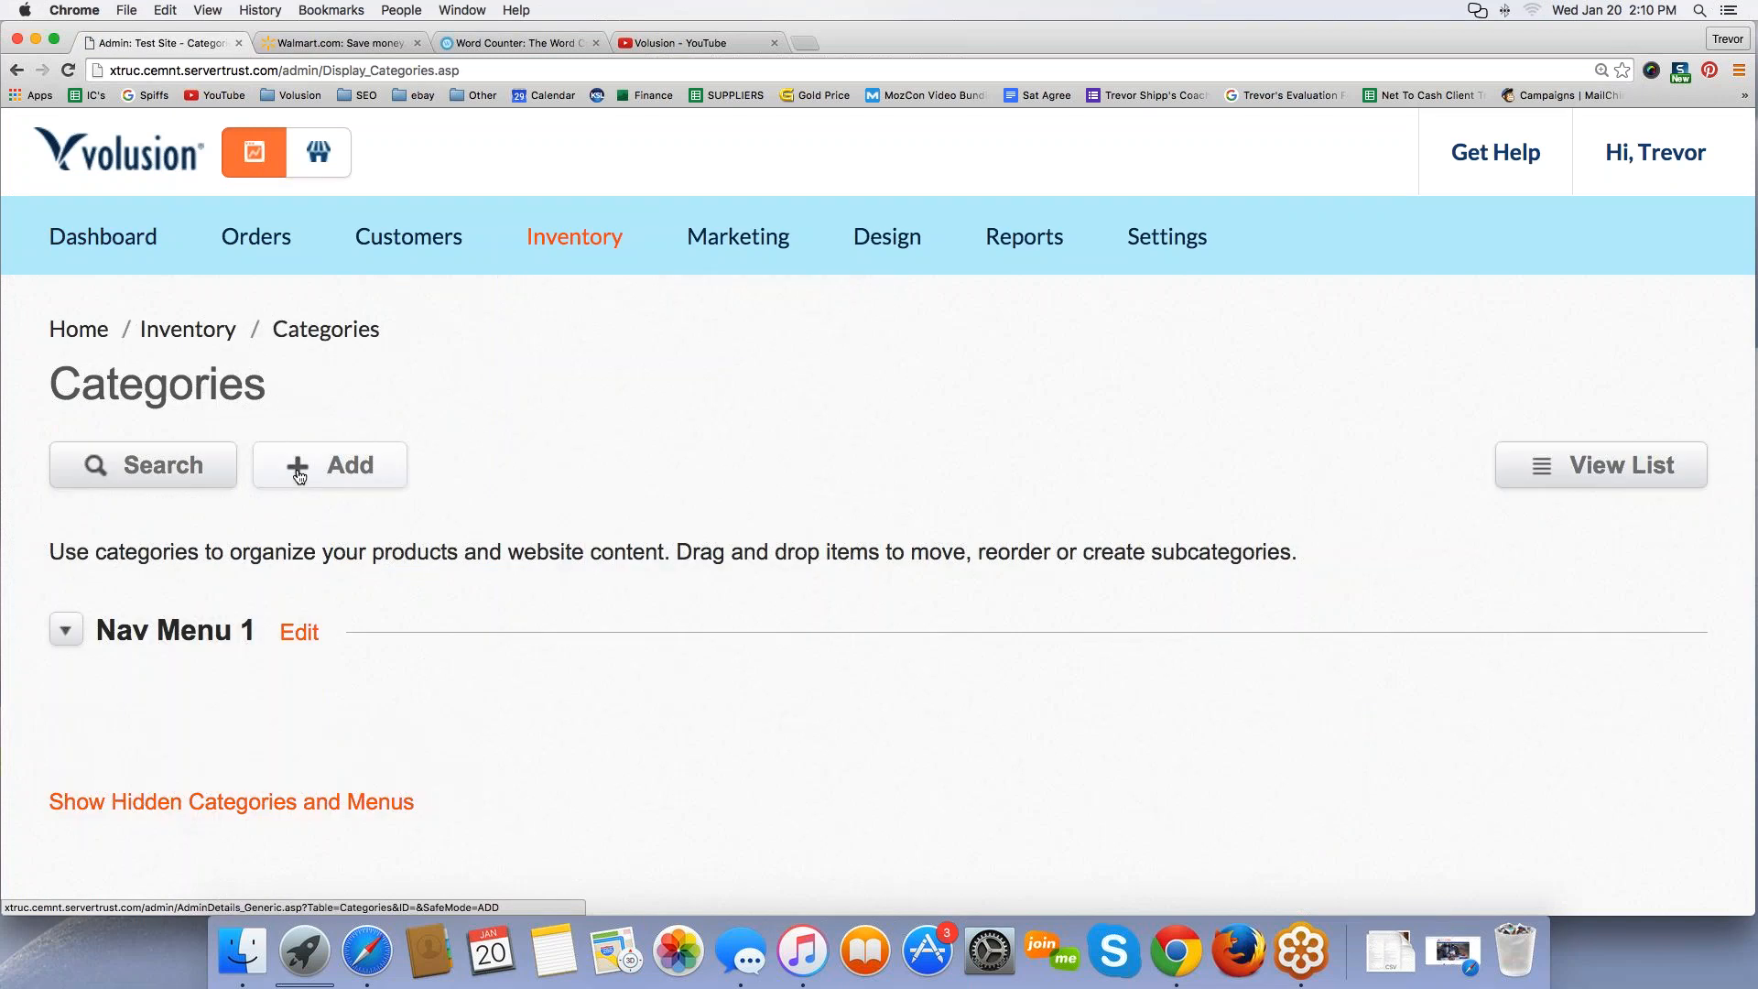
left_click(299, 475)
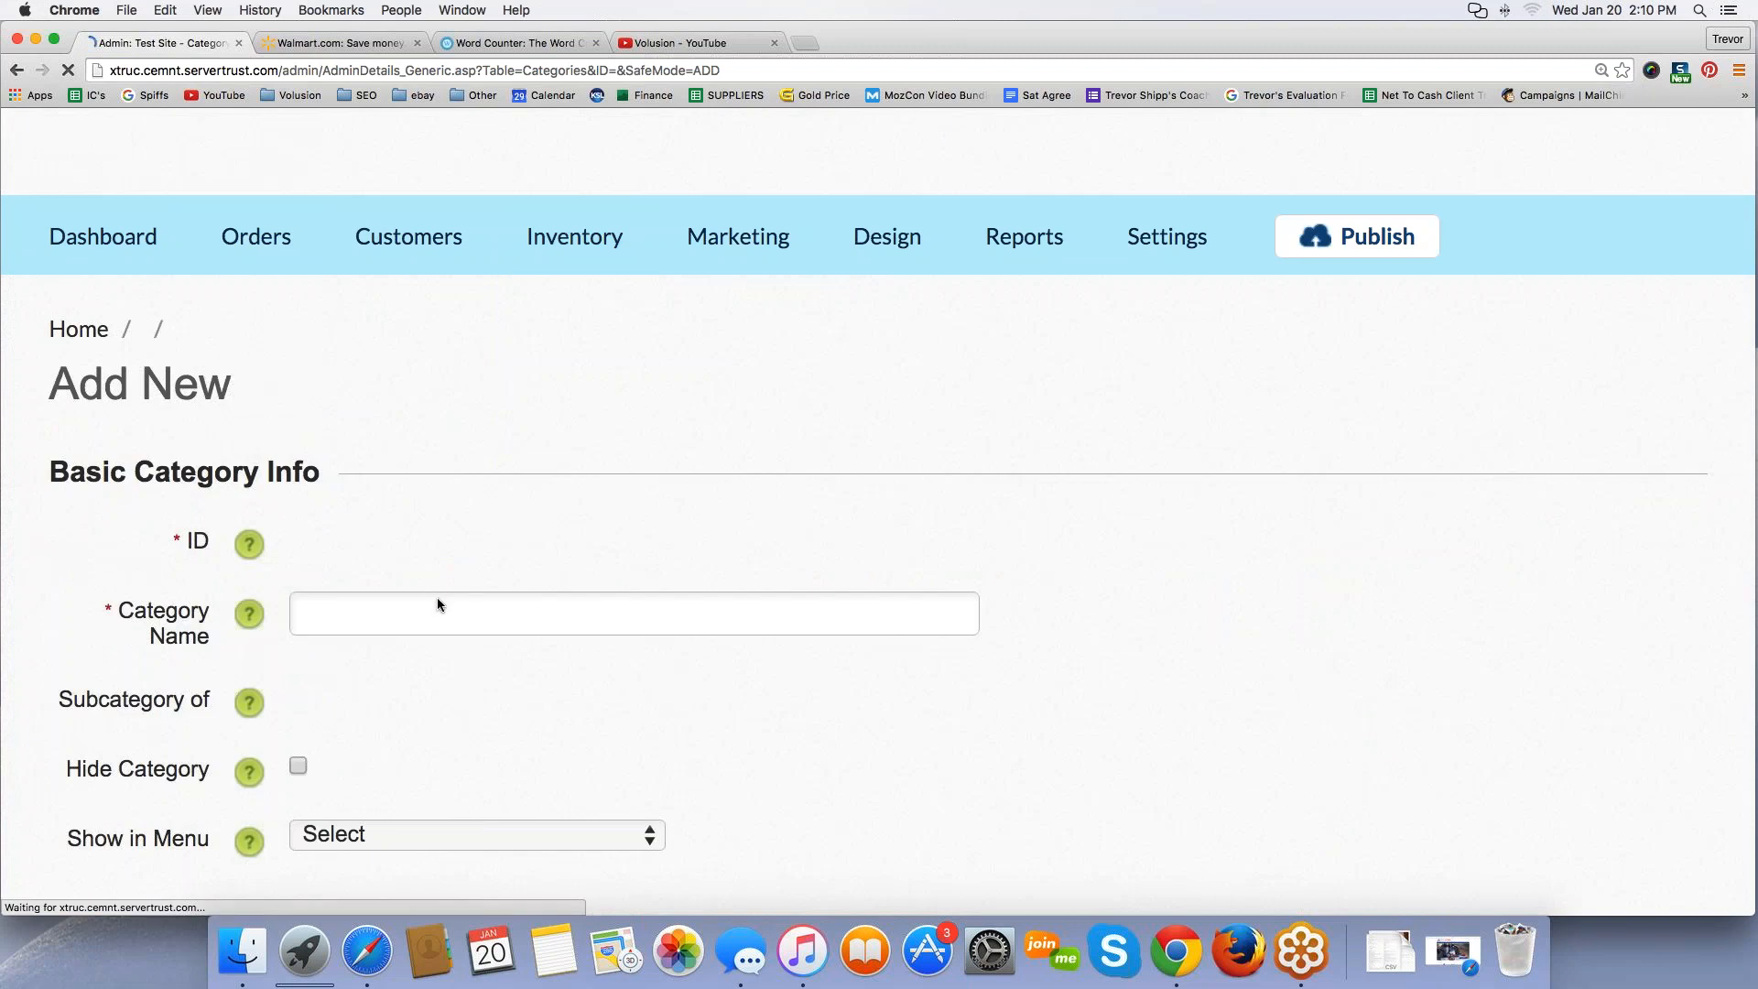
scroll(504, 453, "down", 3)
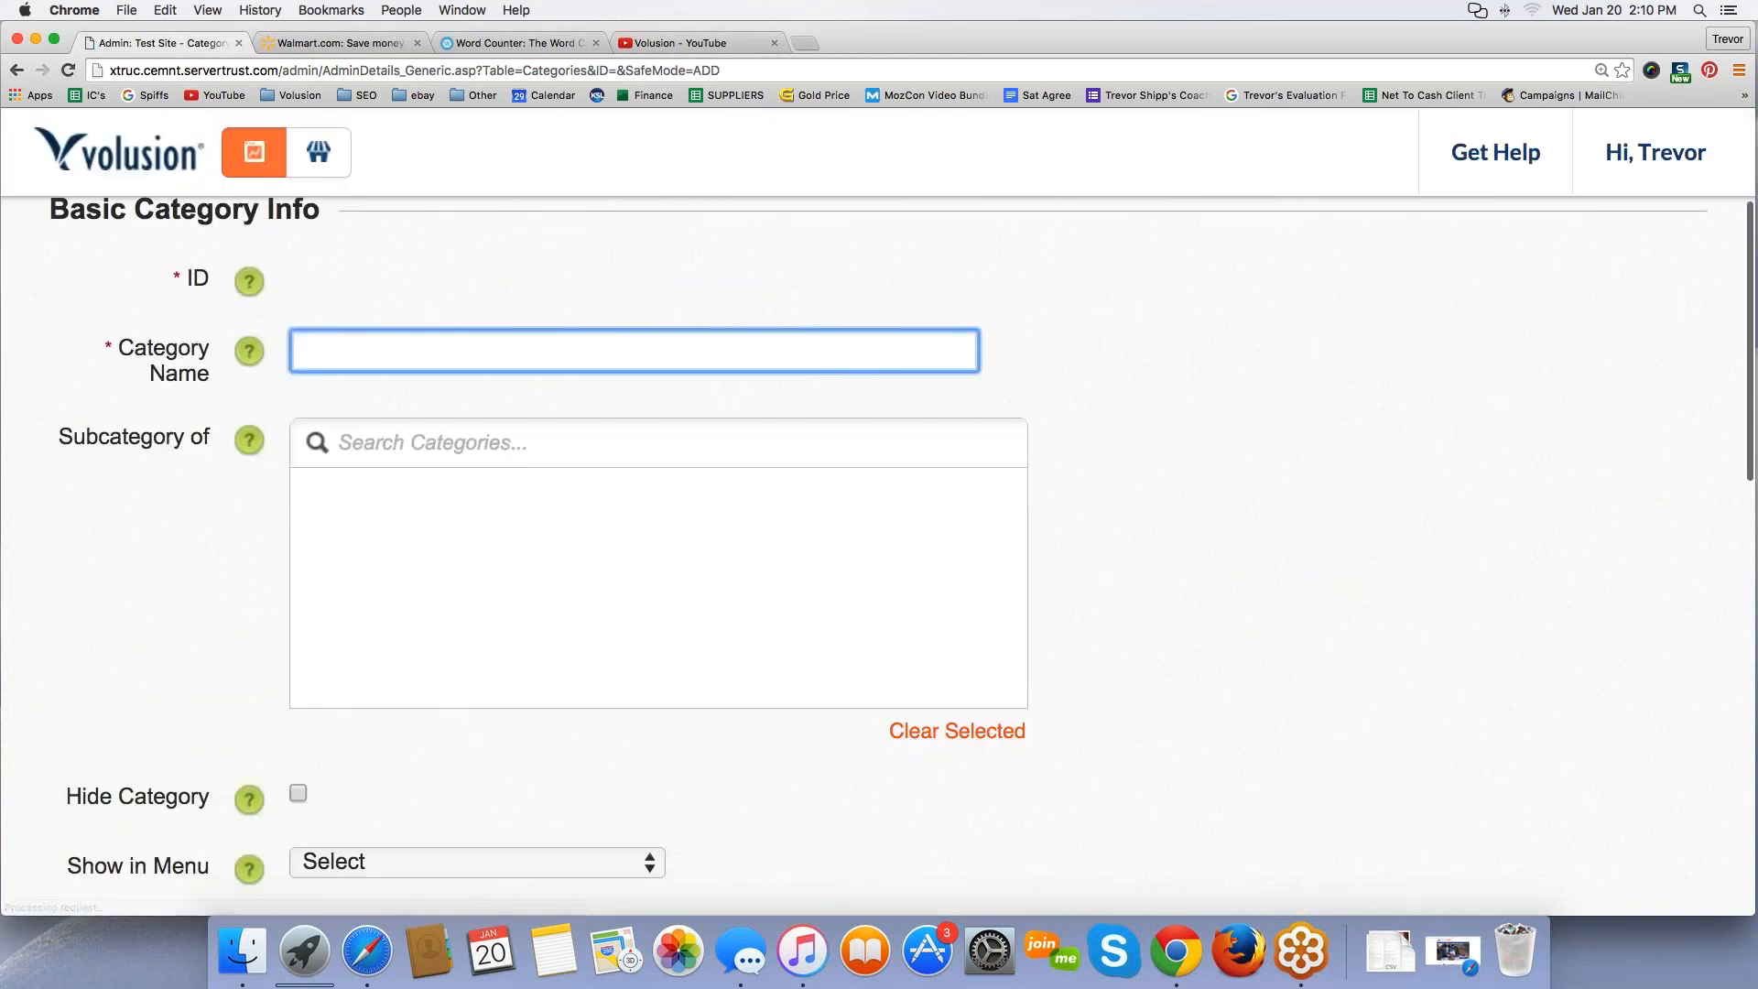
left_click(413, 352)
type("Test Cat")
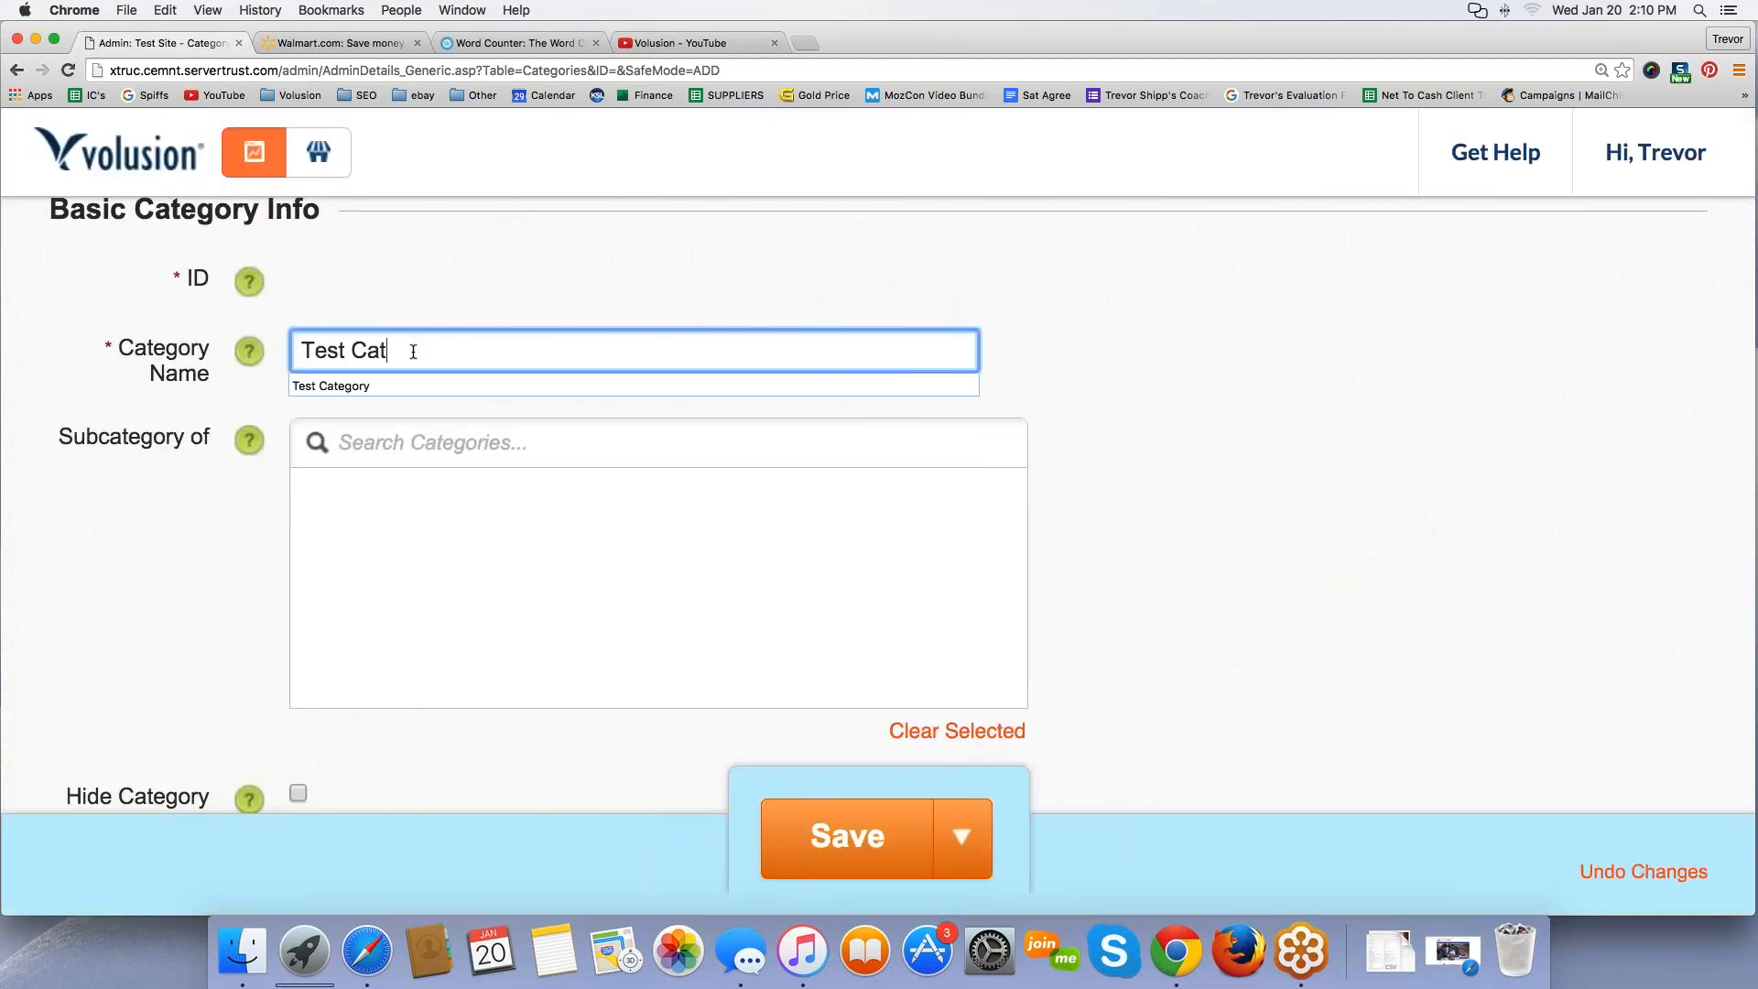
type("egory")
left_click(402, 326)
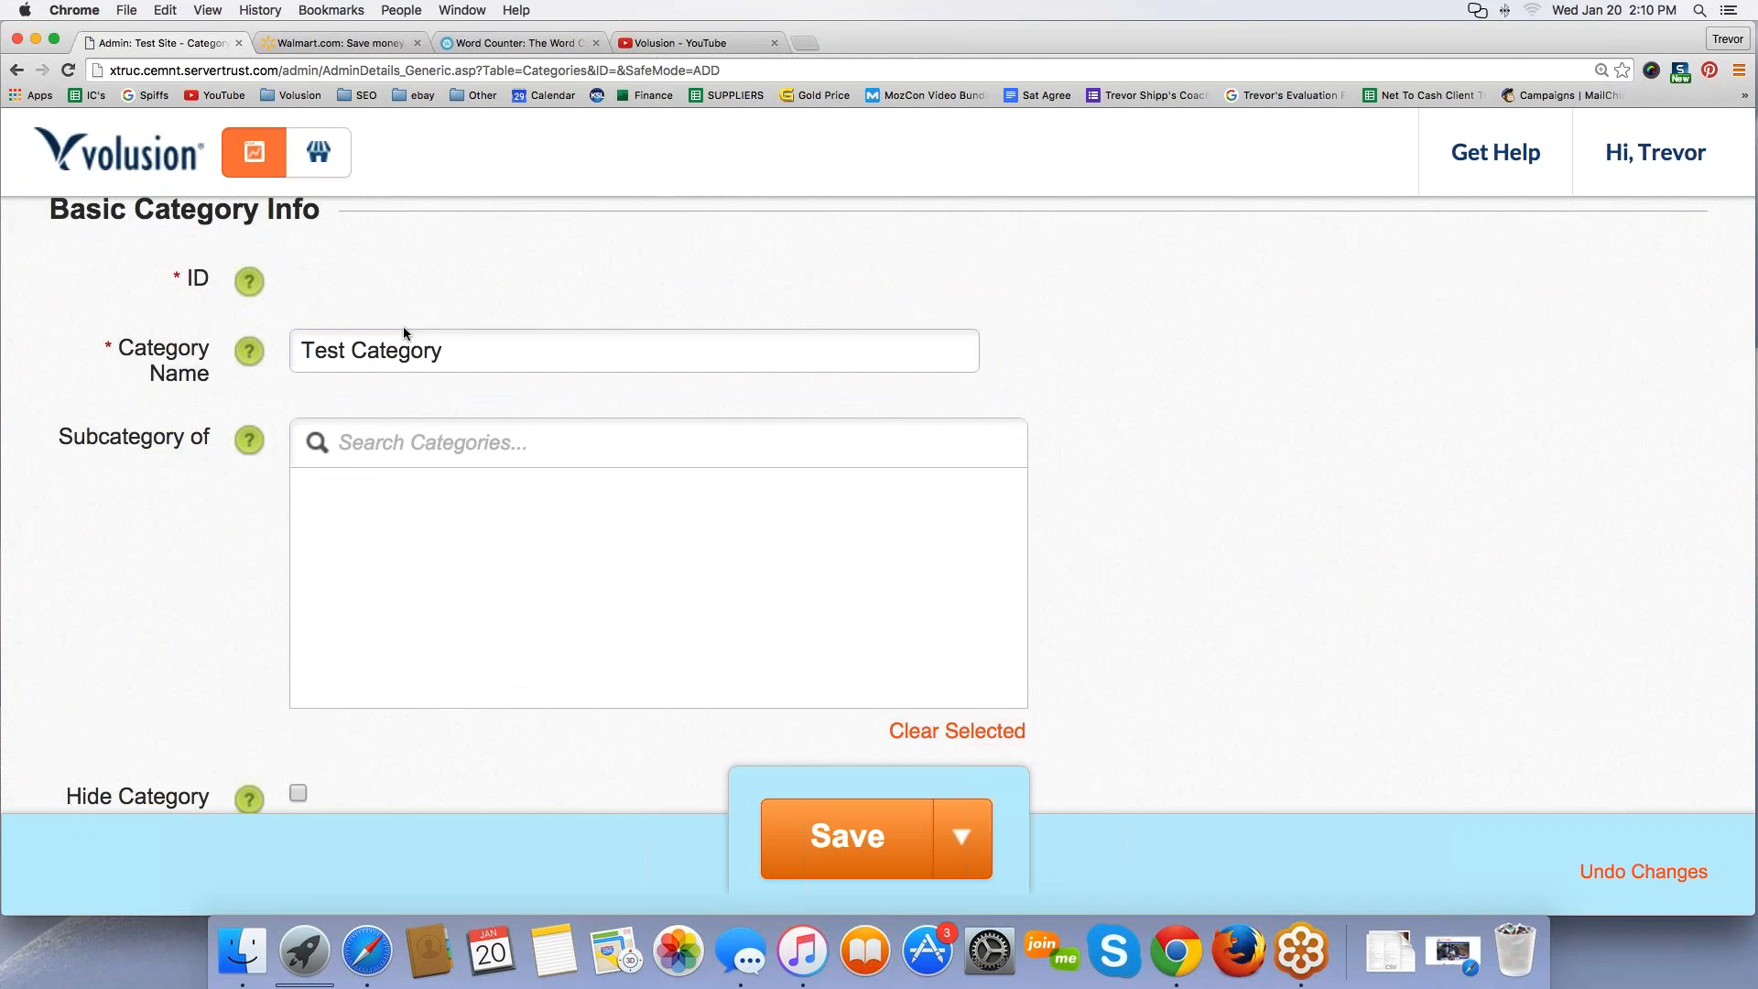
Step: Set the new category to show in Nav Menu 1
scroll(403, 326, "down", 1)
scroll(236, 571, "down", 5)
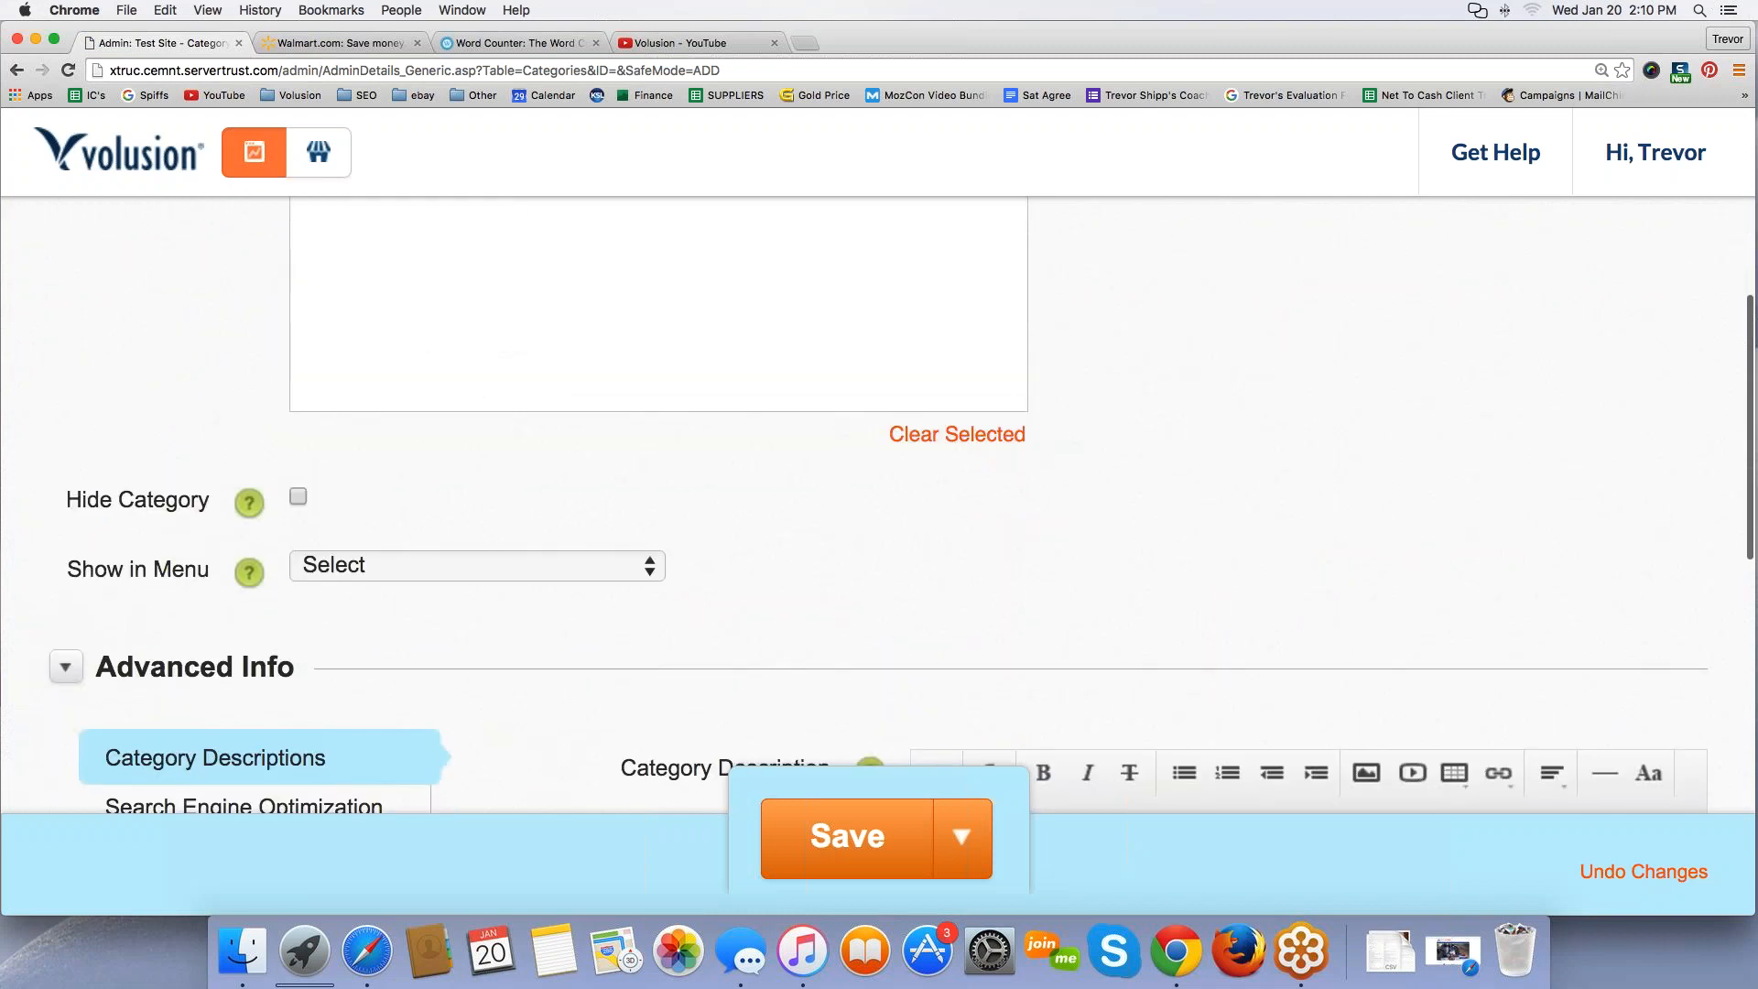
left_click_drag(71, 565, 211, 570)
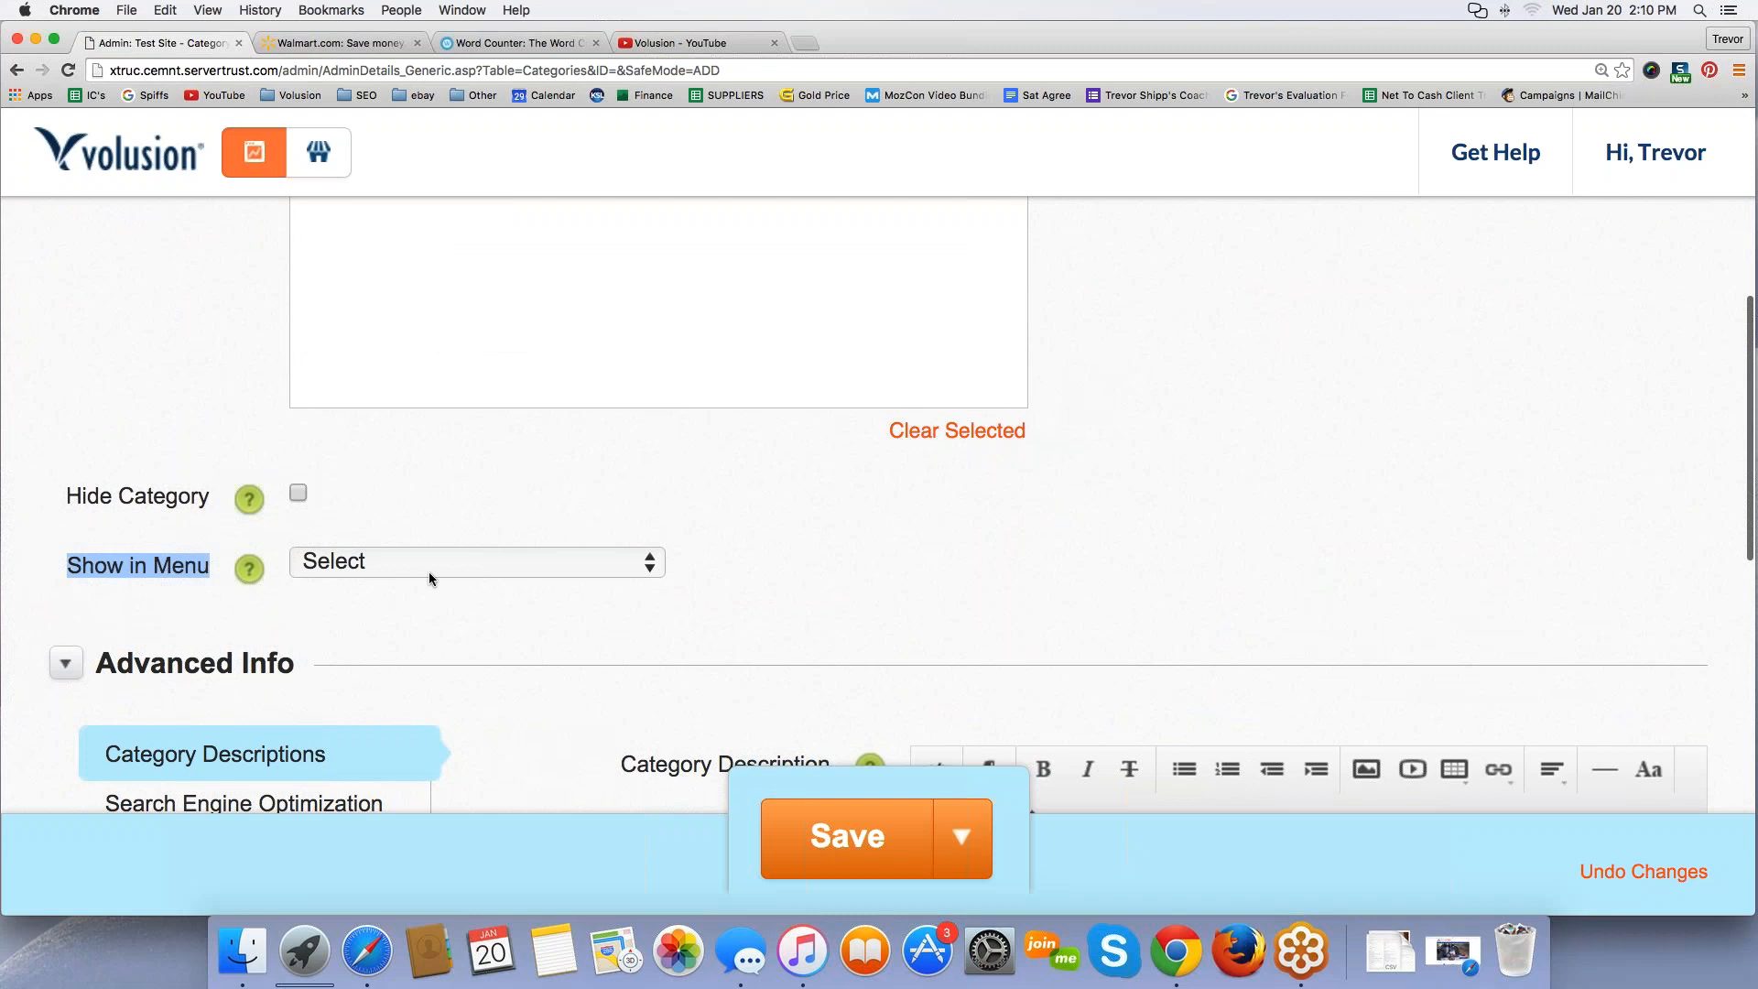
left_click(429, 571)
left_click(423, 590)
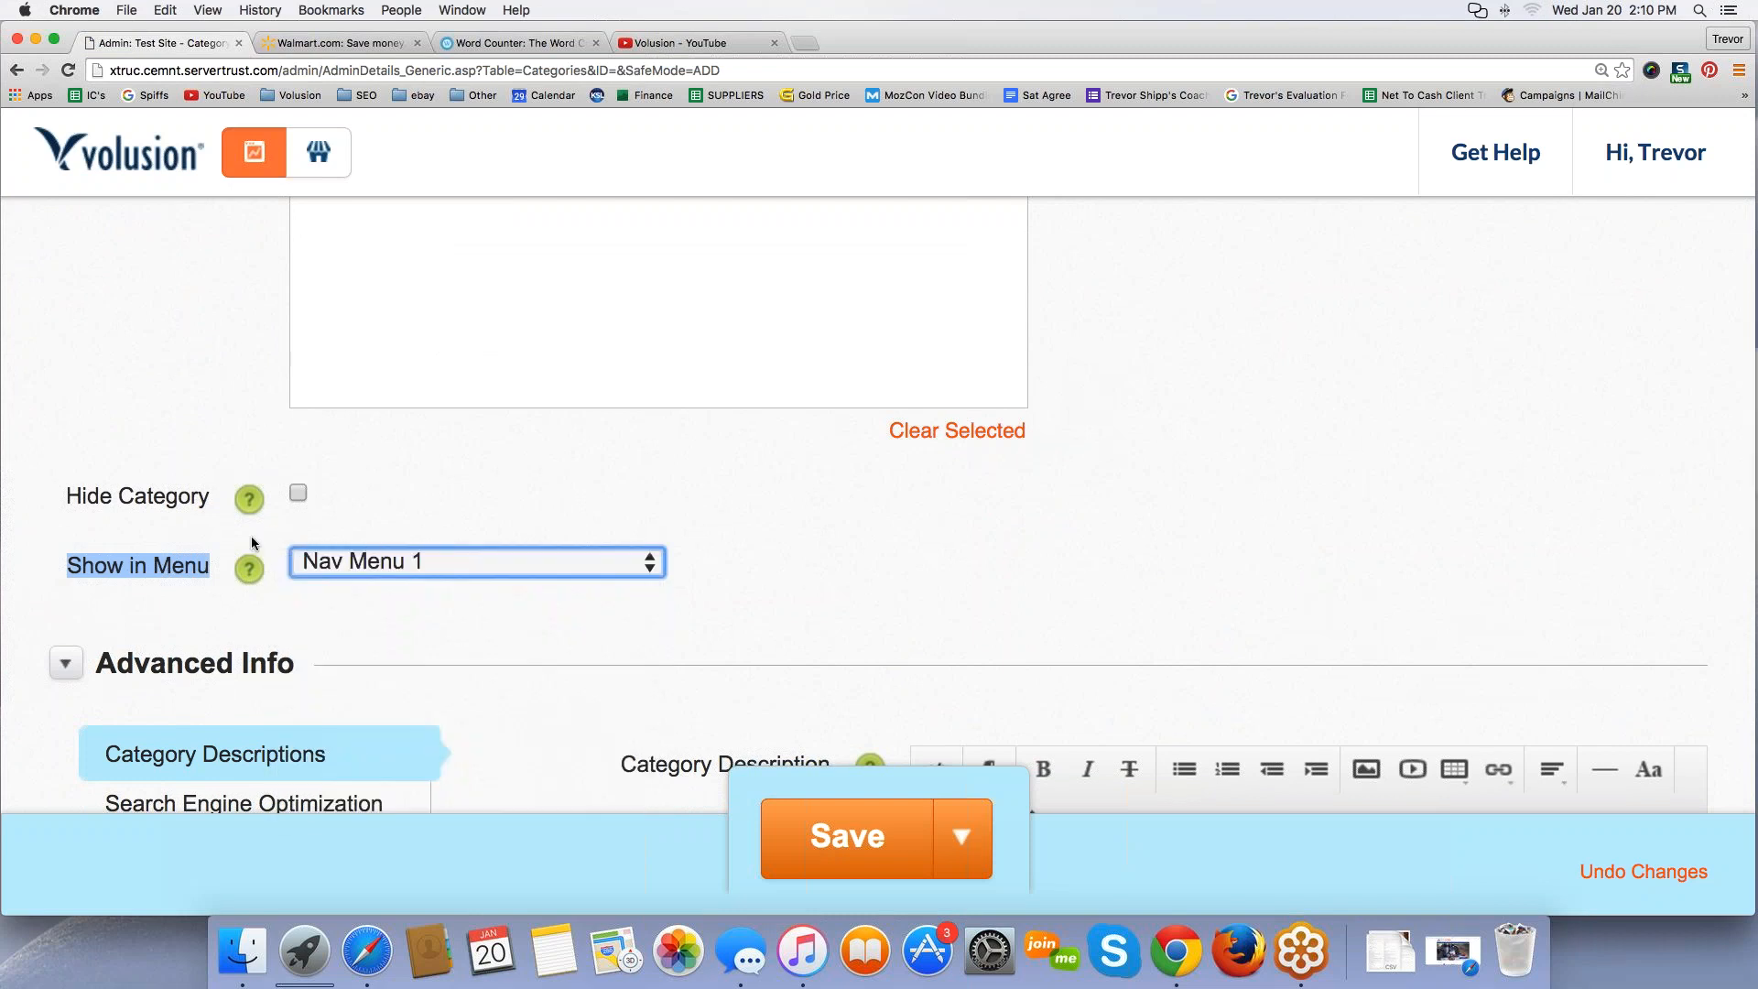
Step: Set the category's Product Display Mode to Responsive Grid in its advanced product display settings
scroll(252, 543, "down", 5)
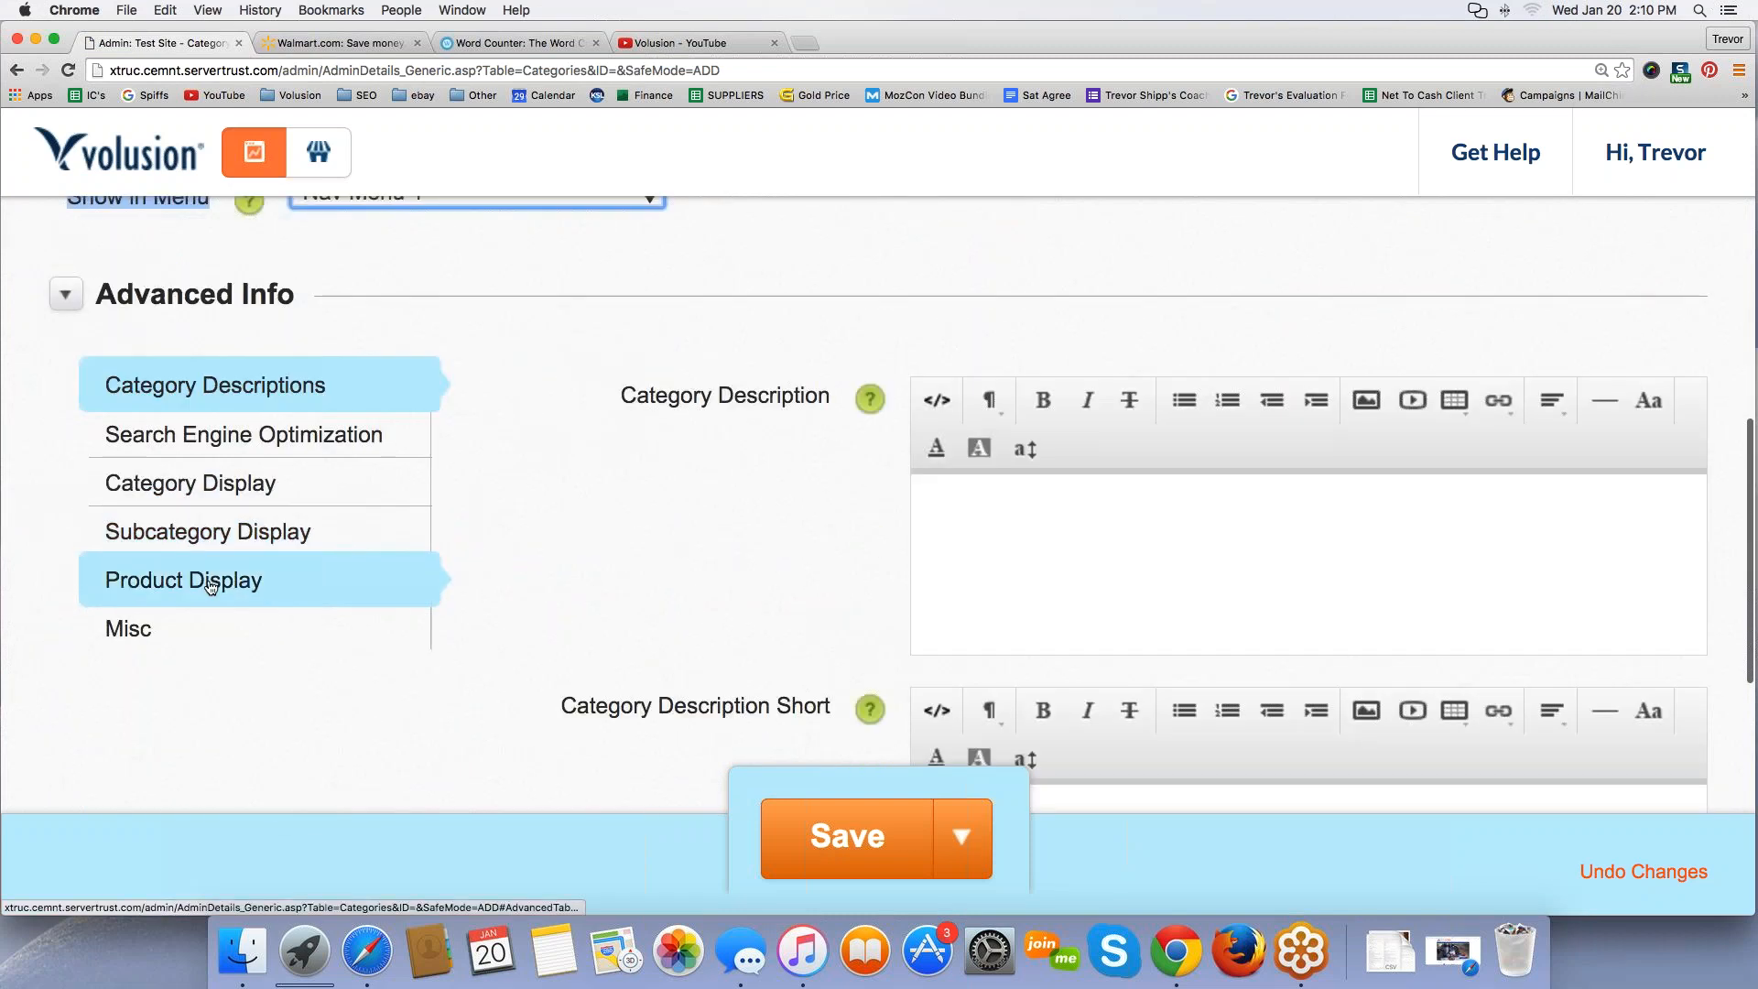
left_click(210, 584)
scroll(549, 513, "down", 1)
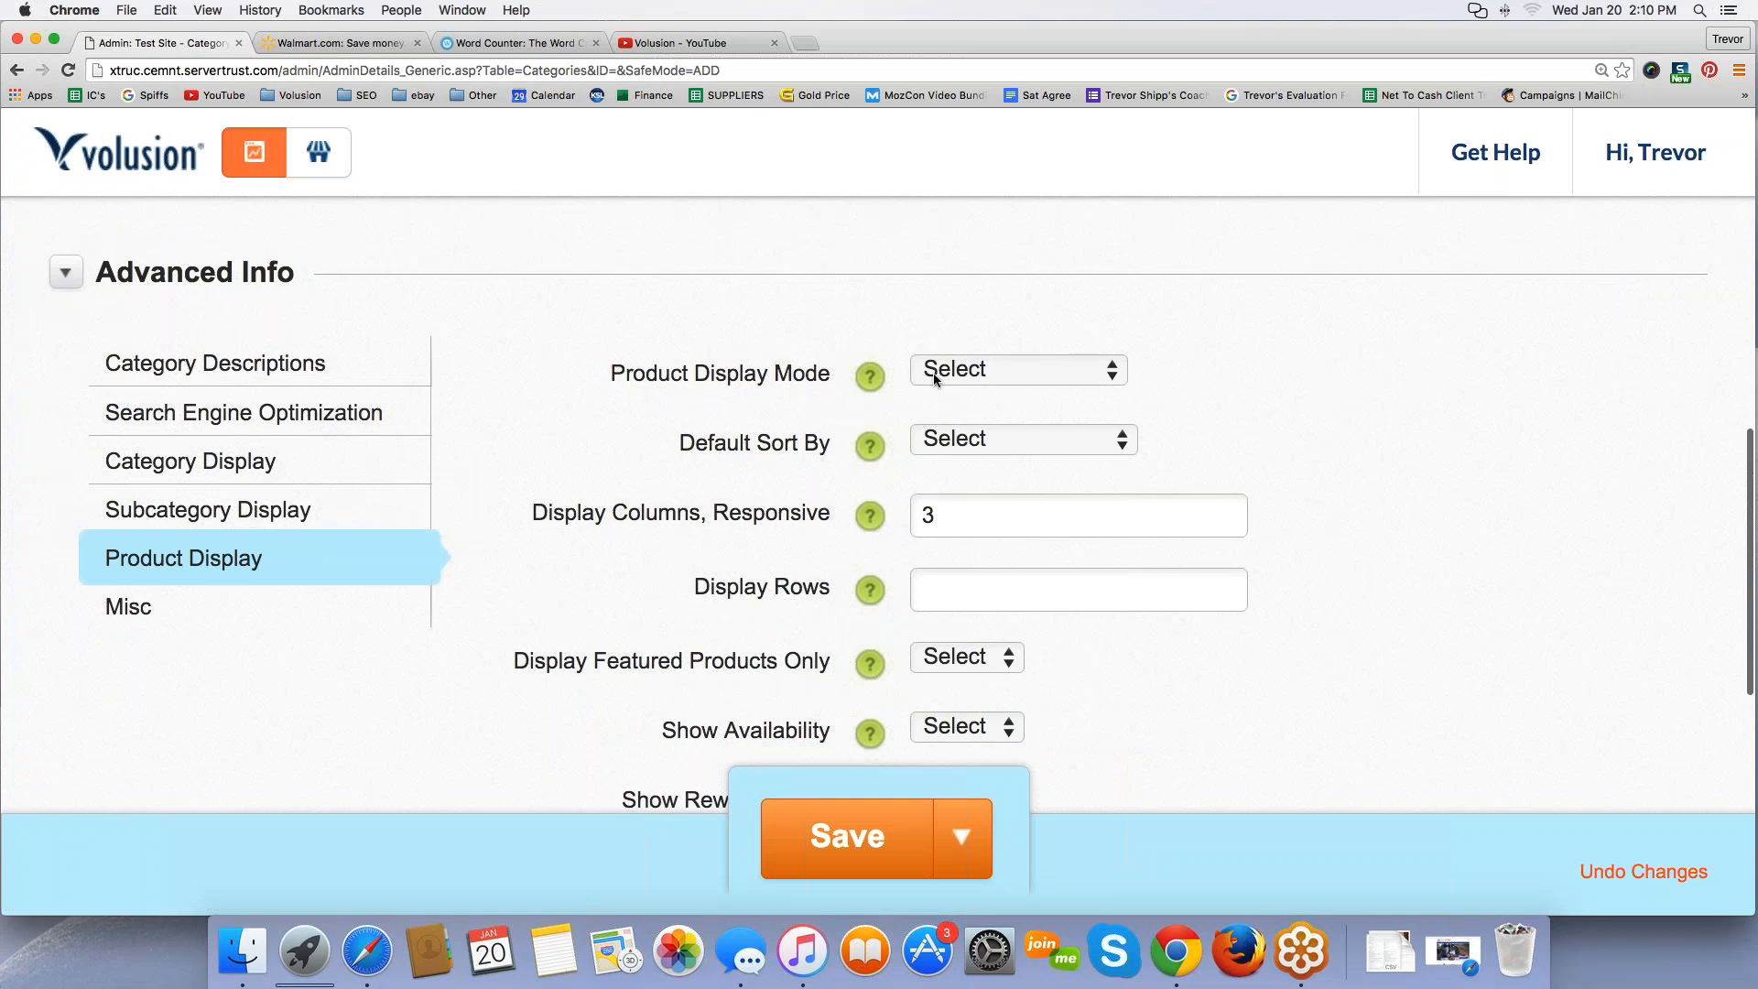
left_click(932, 372)
left_click(948, 434)
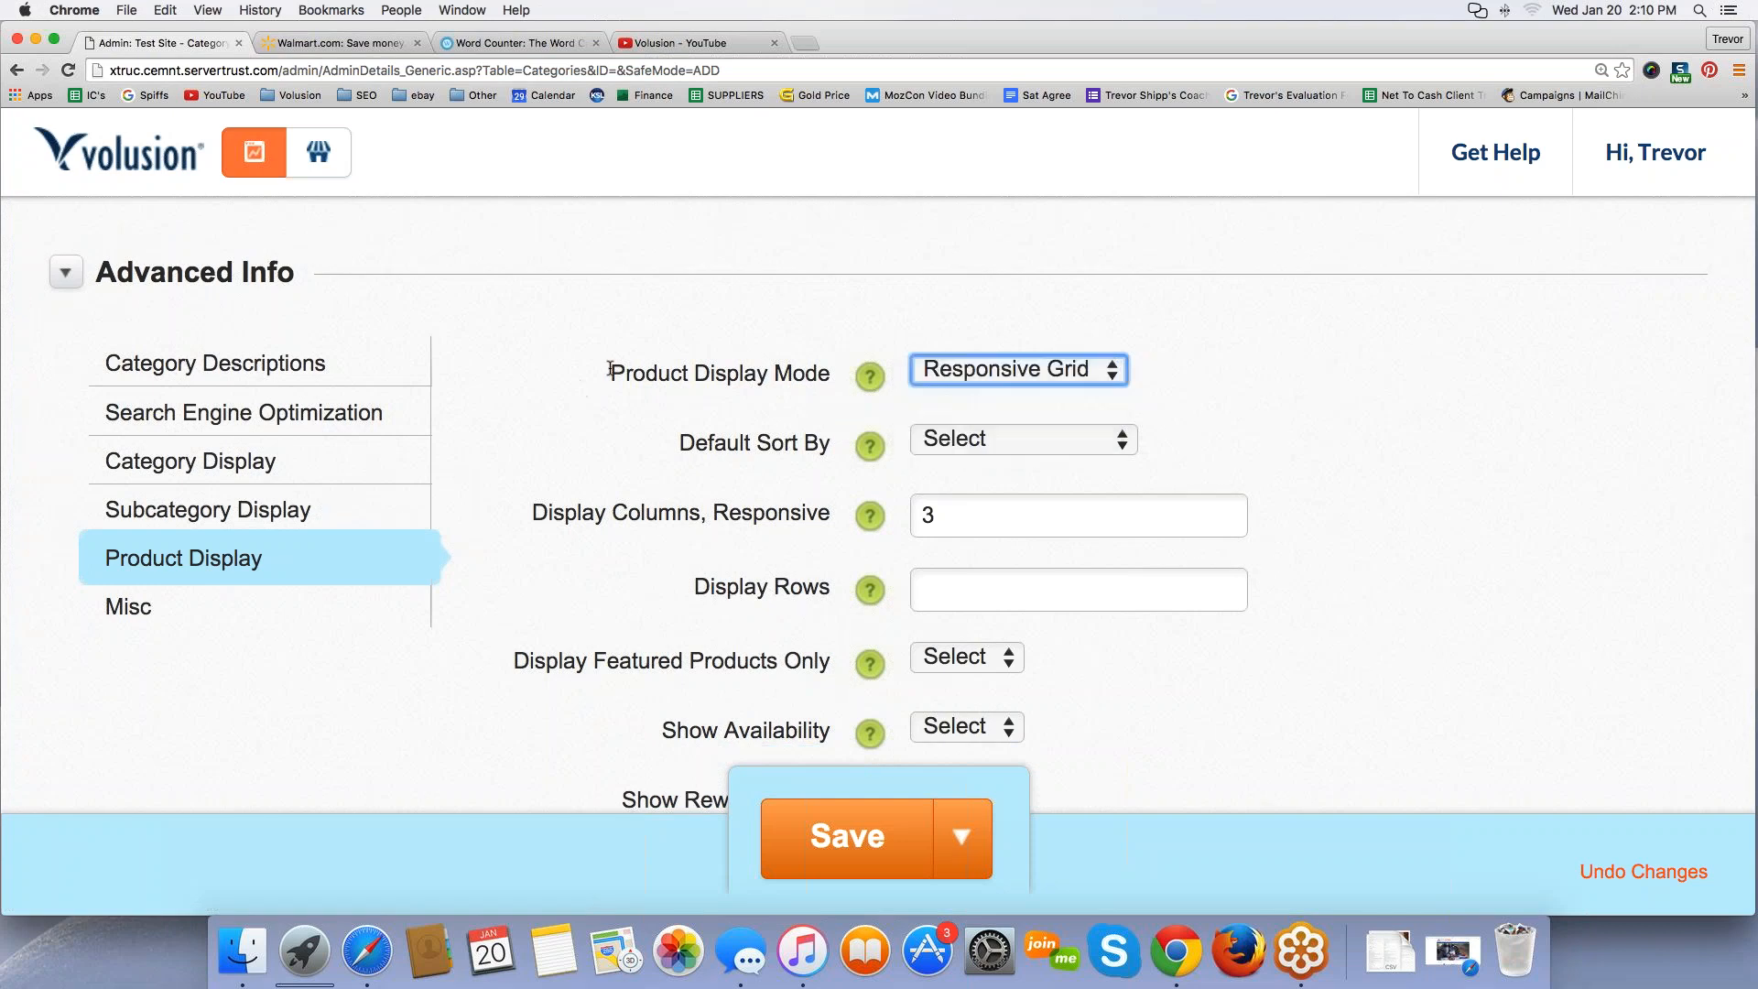
left_click_drag(611, 372, 837, 367)
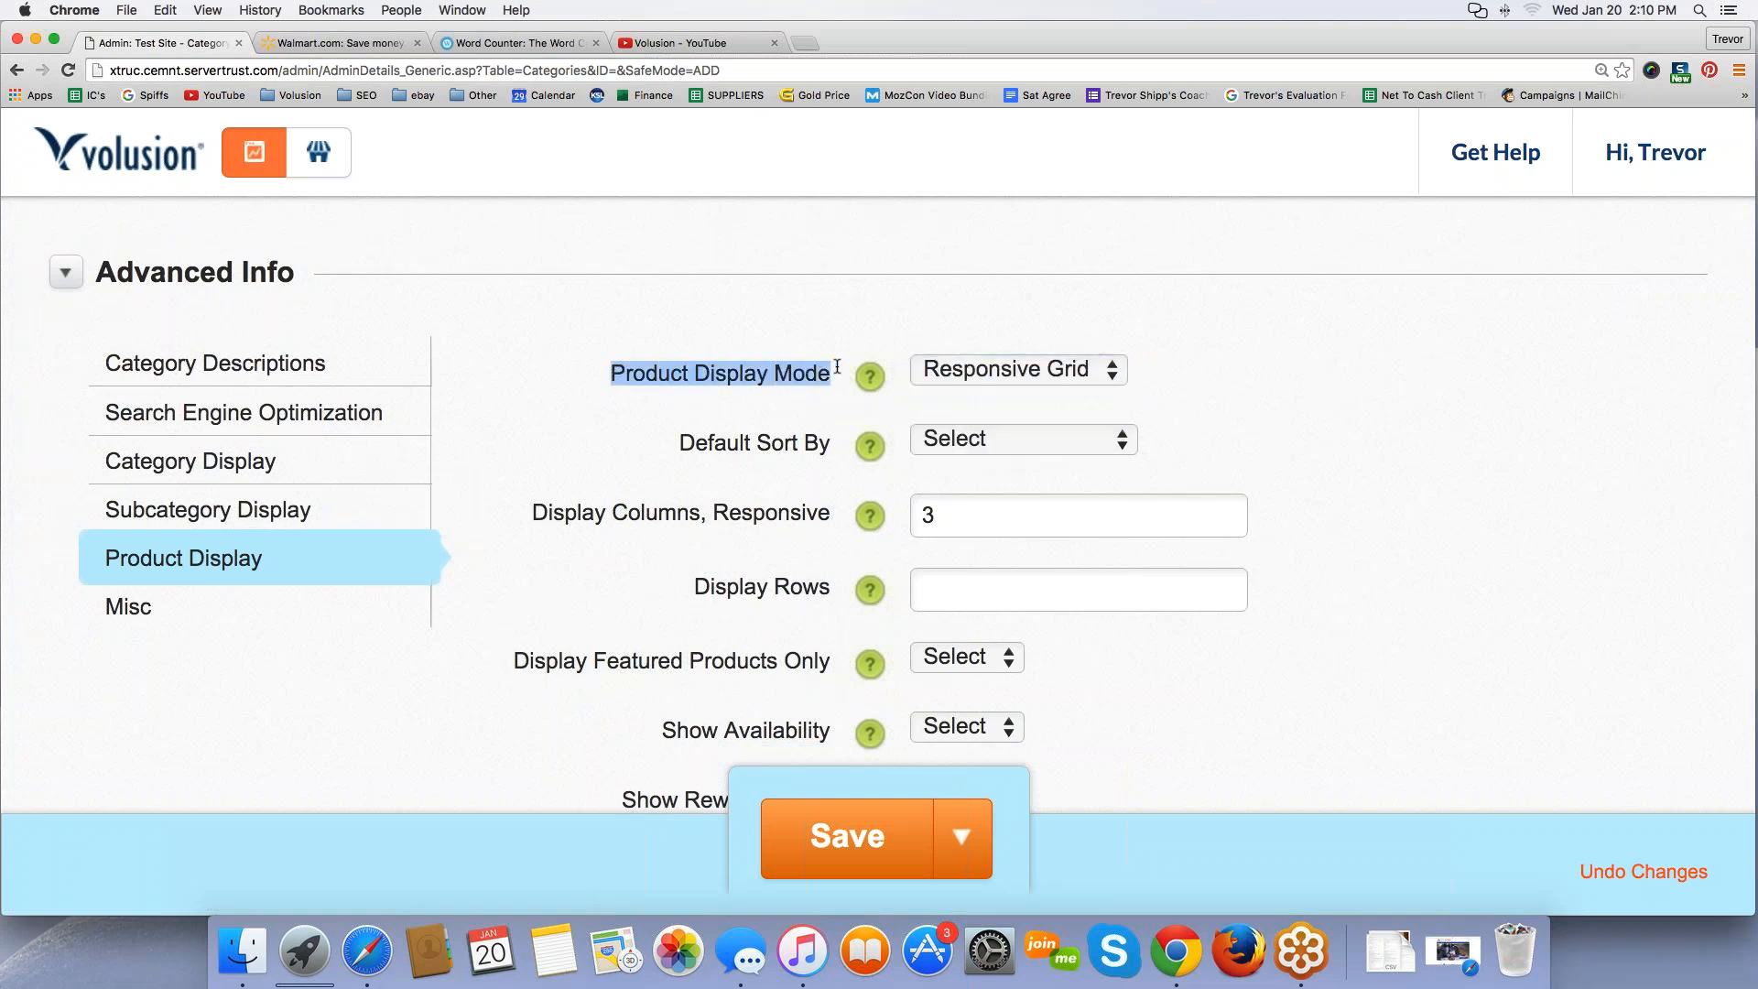
Step: Set Show Description and Show Description Short to N, and save the category
scroll(952, 375, "down", 8)
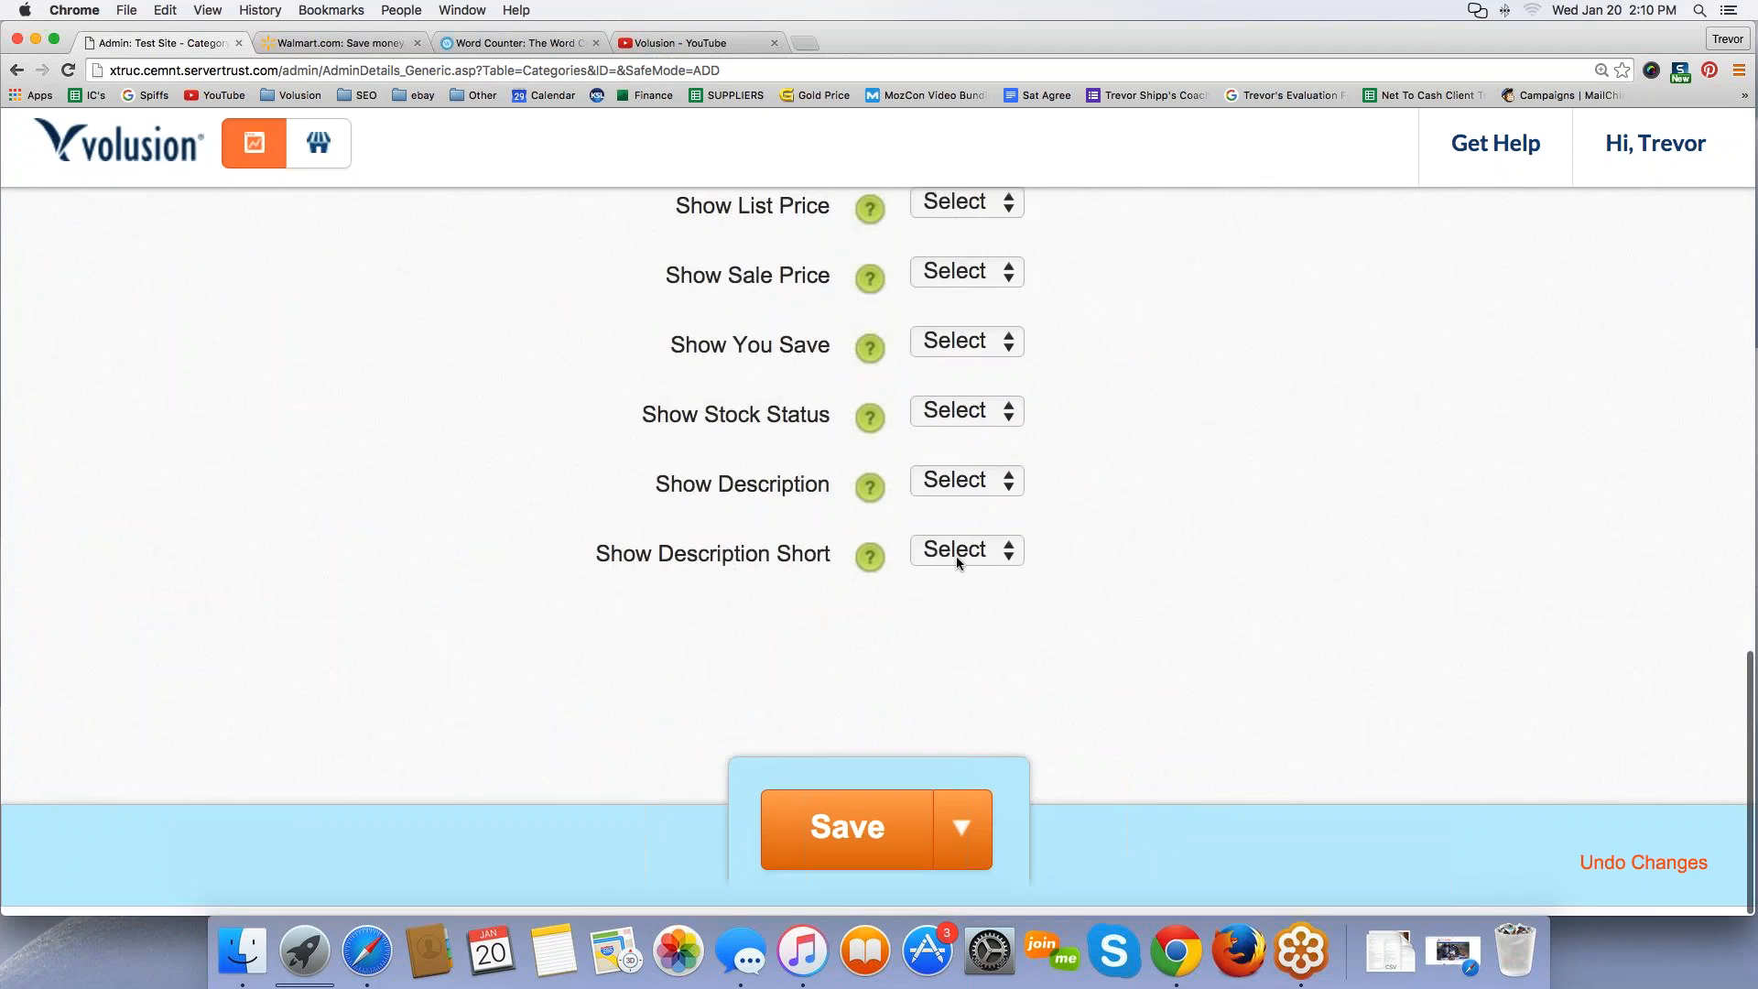
left_click(961, 494)
left_click(926, 553)
left_click(961, 559)
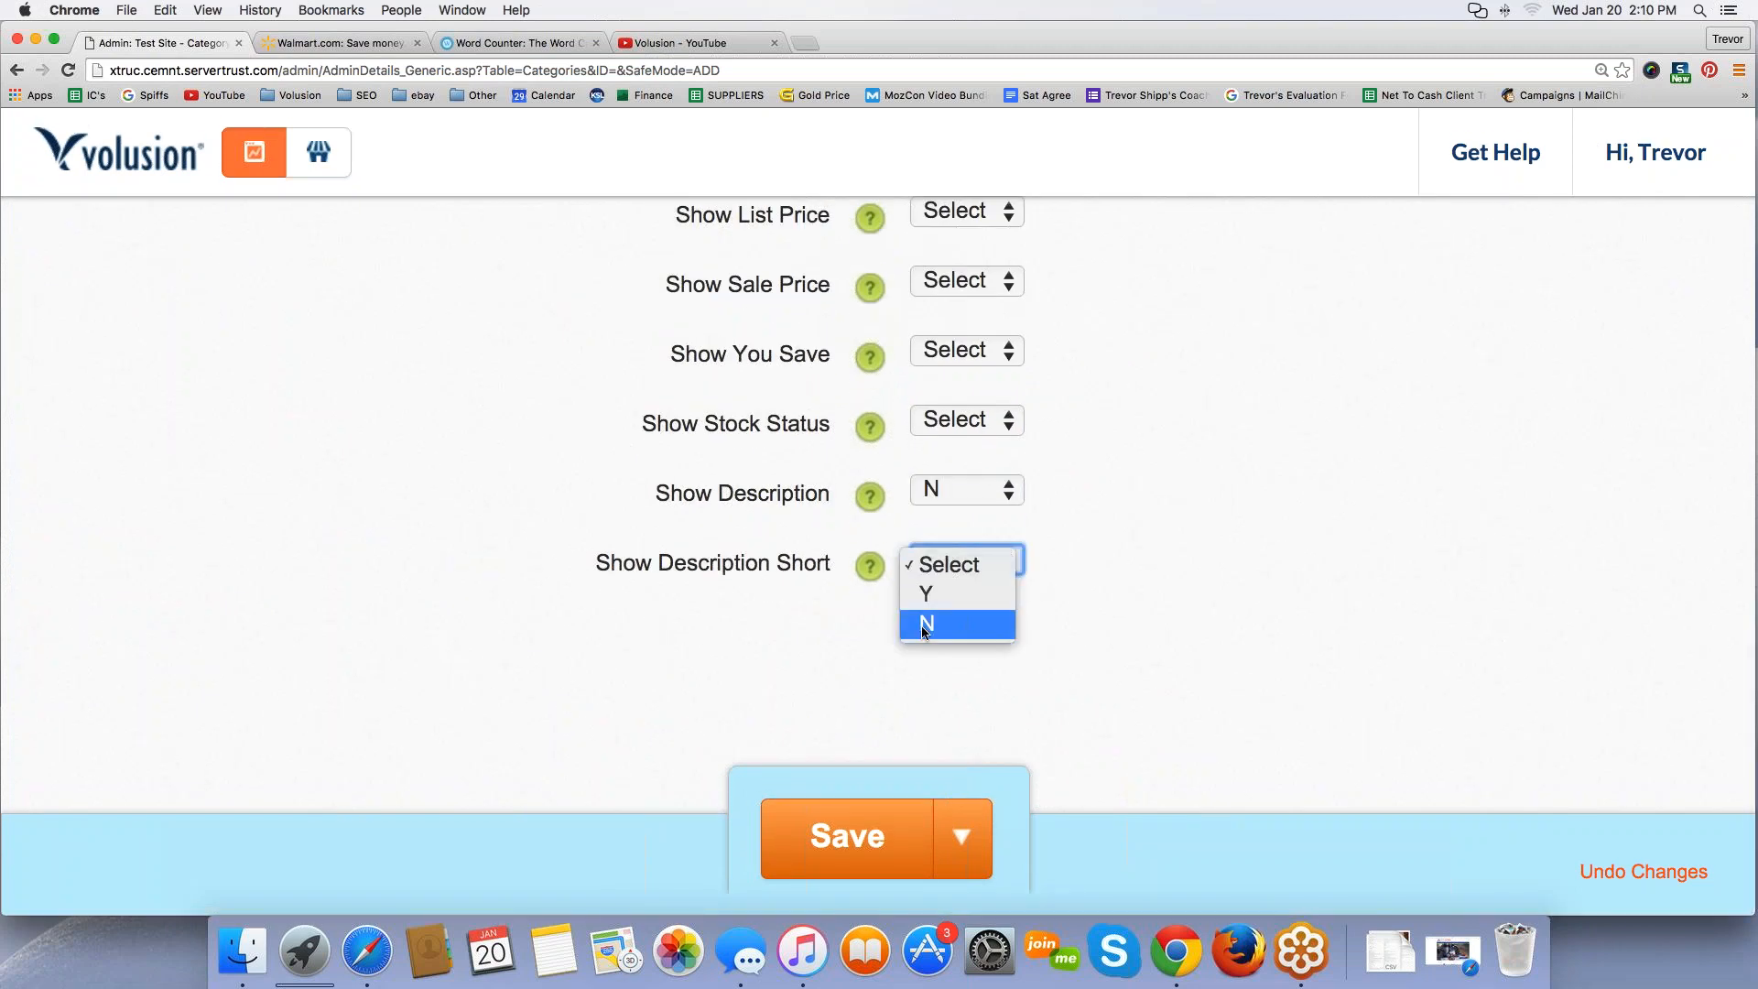
left_click(653, 483)
key("n")
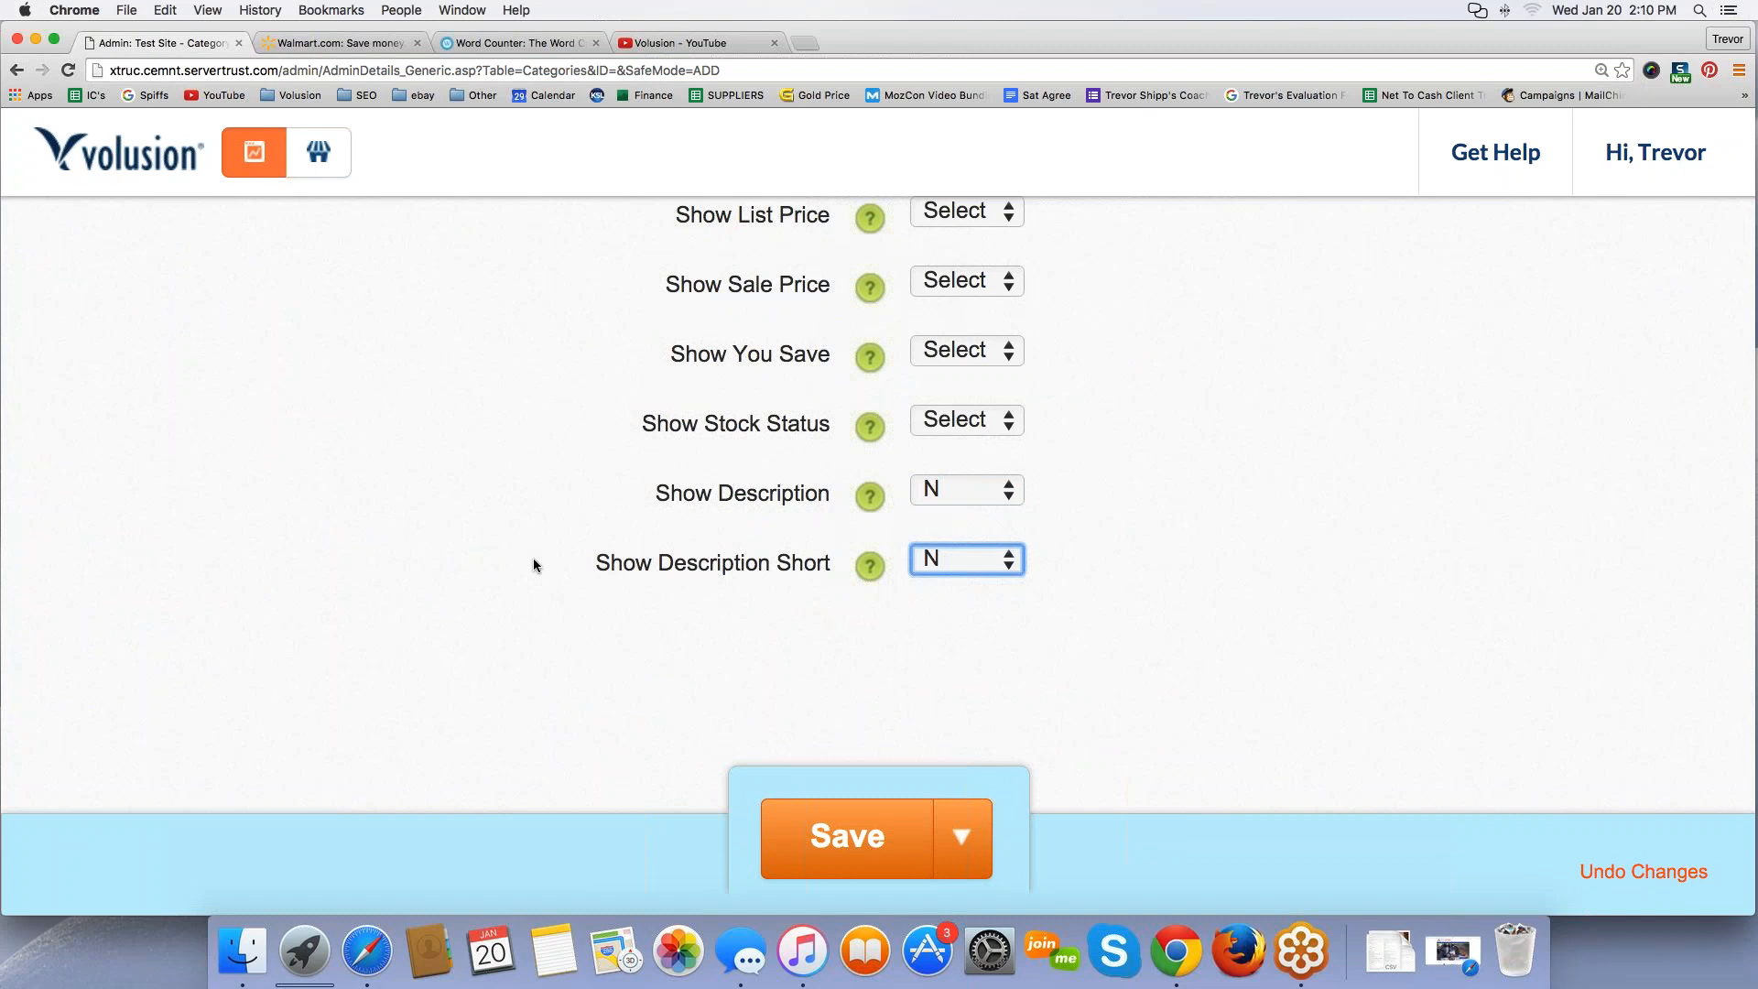
scroll(533, 558, "up", 3)
scroll(532, 557, "down", 3)
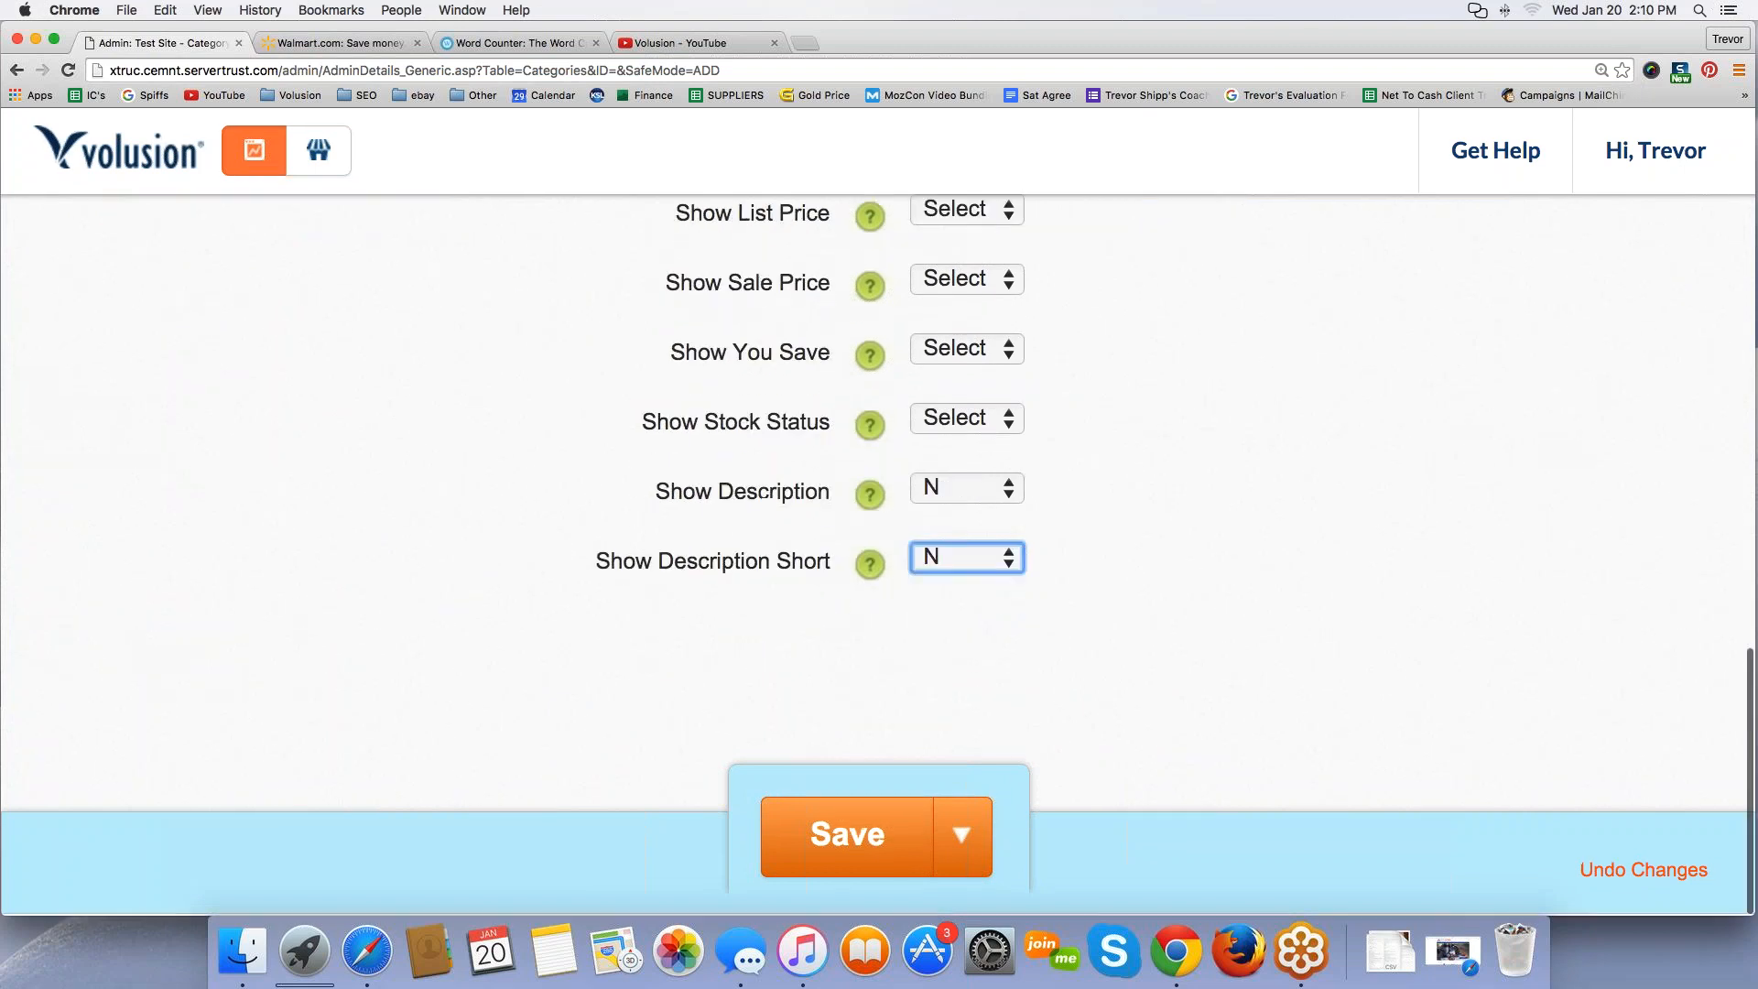
left_click(831, 833)
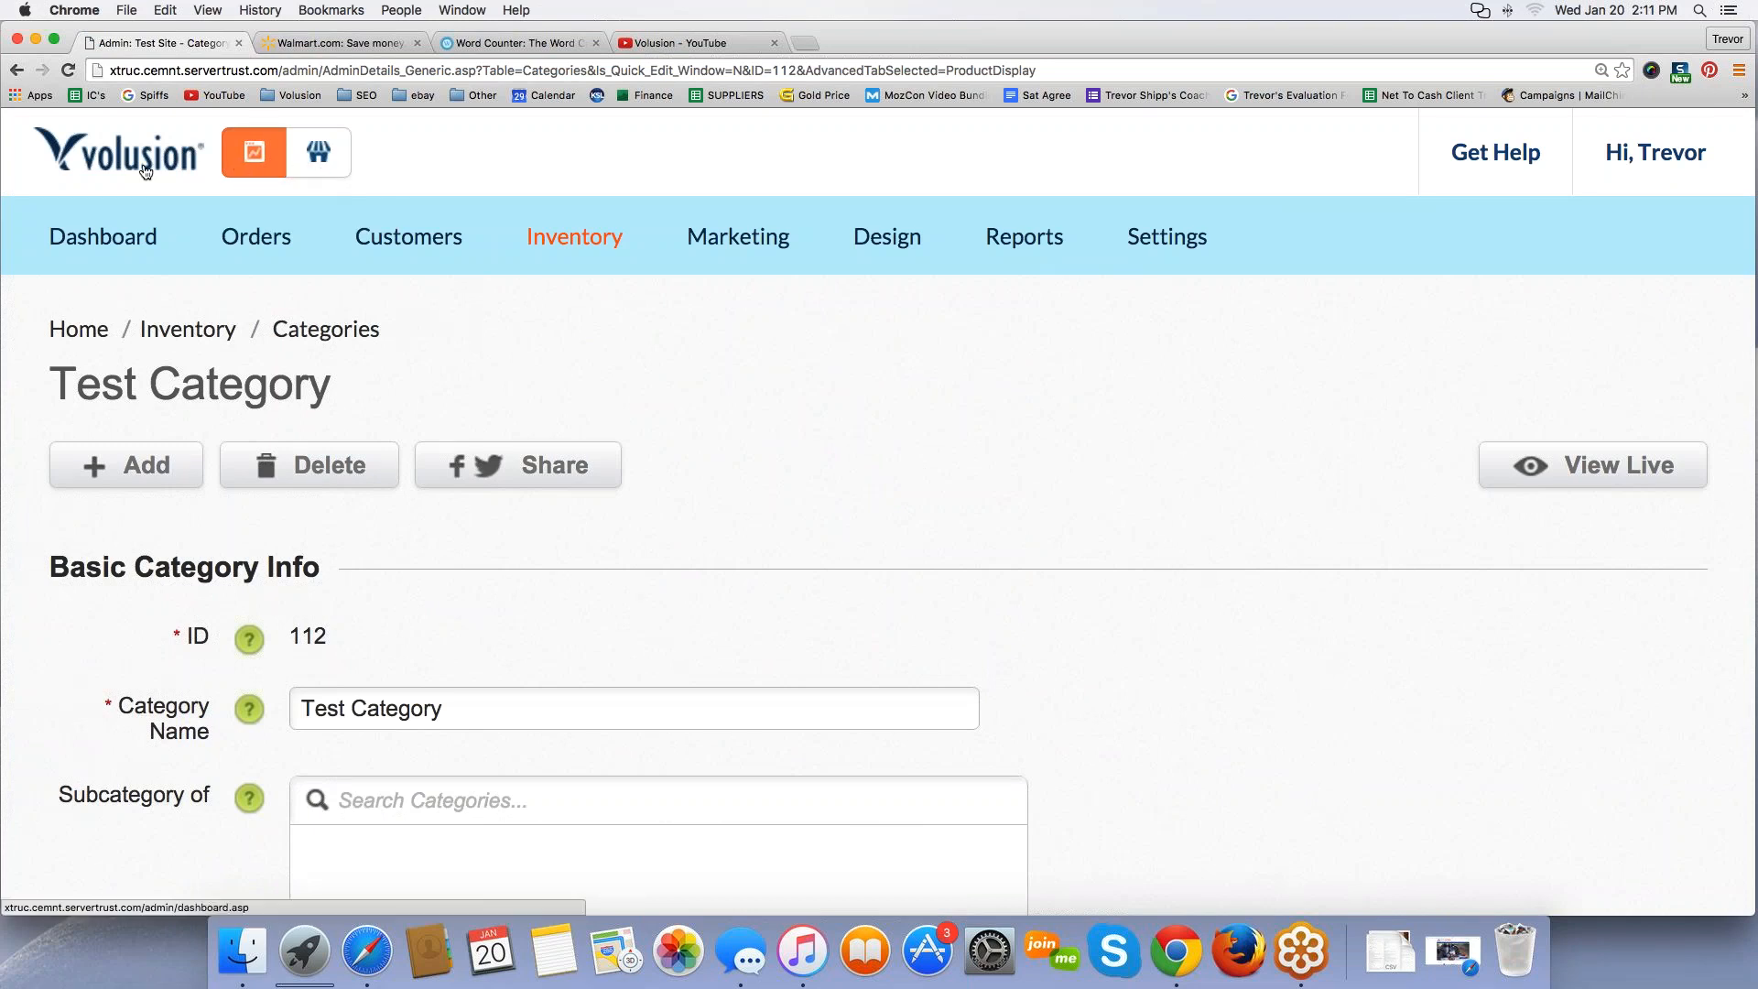
Step: Open the Products list in the store's inventory
mouse_move(255, 237)
mouse_move(572, 240)
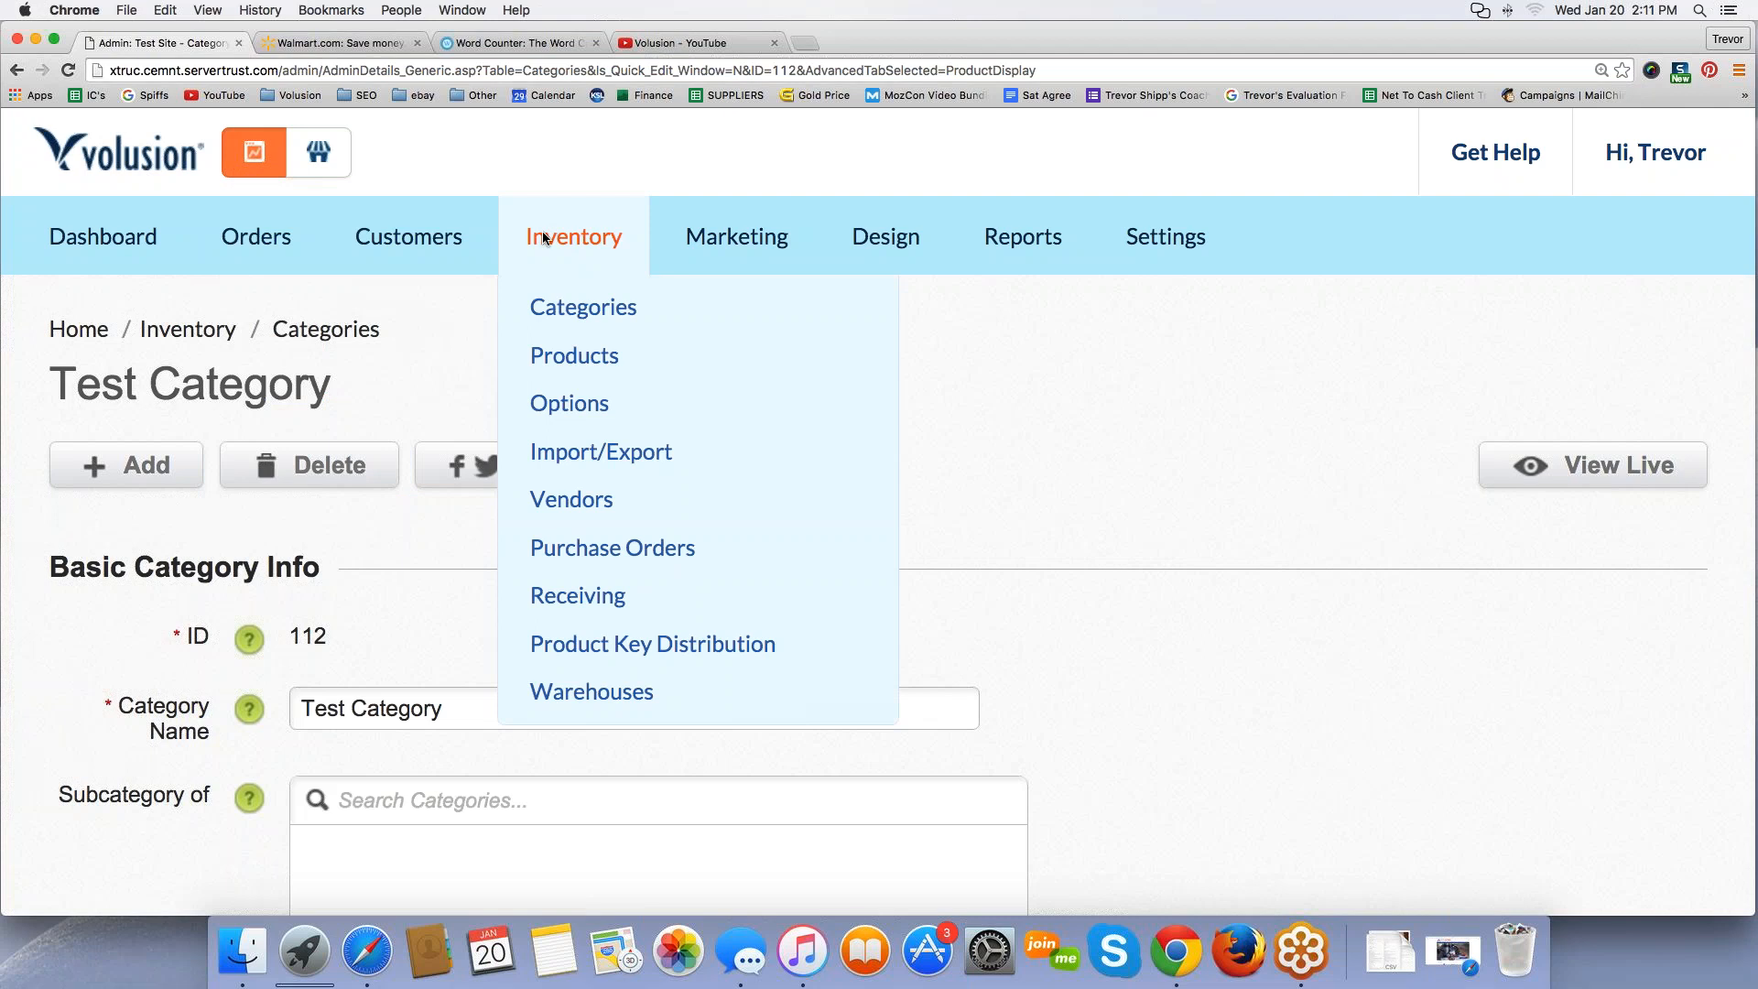
left_click(573, 366)
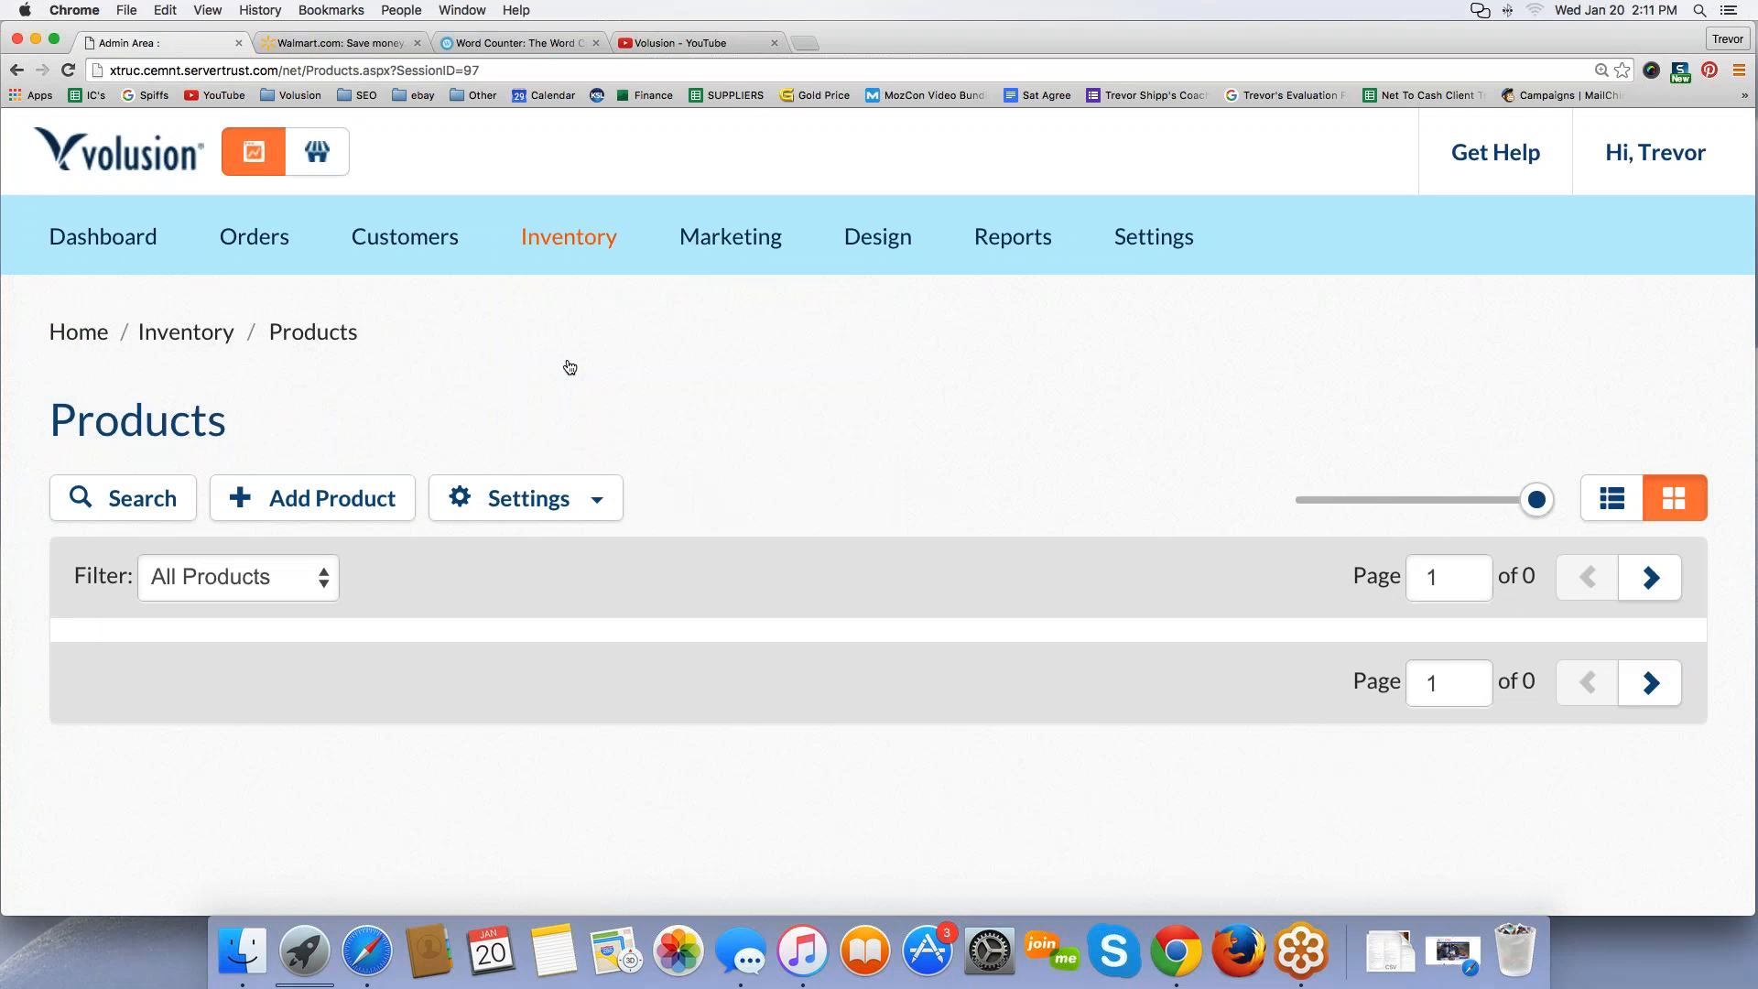
Step: Open google.com/chrome in a new browser tab to view the Chrome download page, and close that tab
left_click(808, 42)
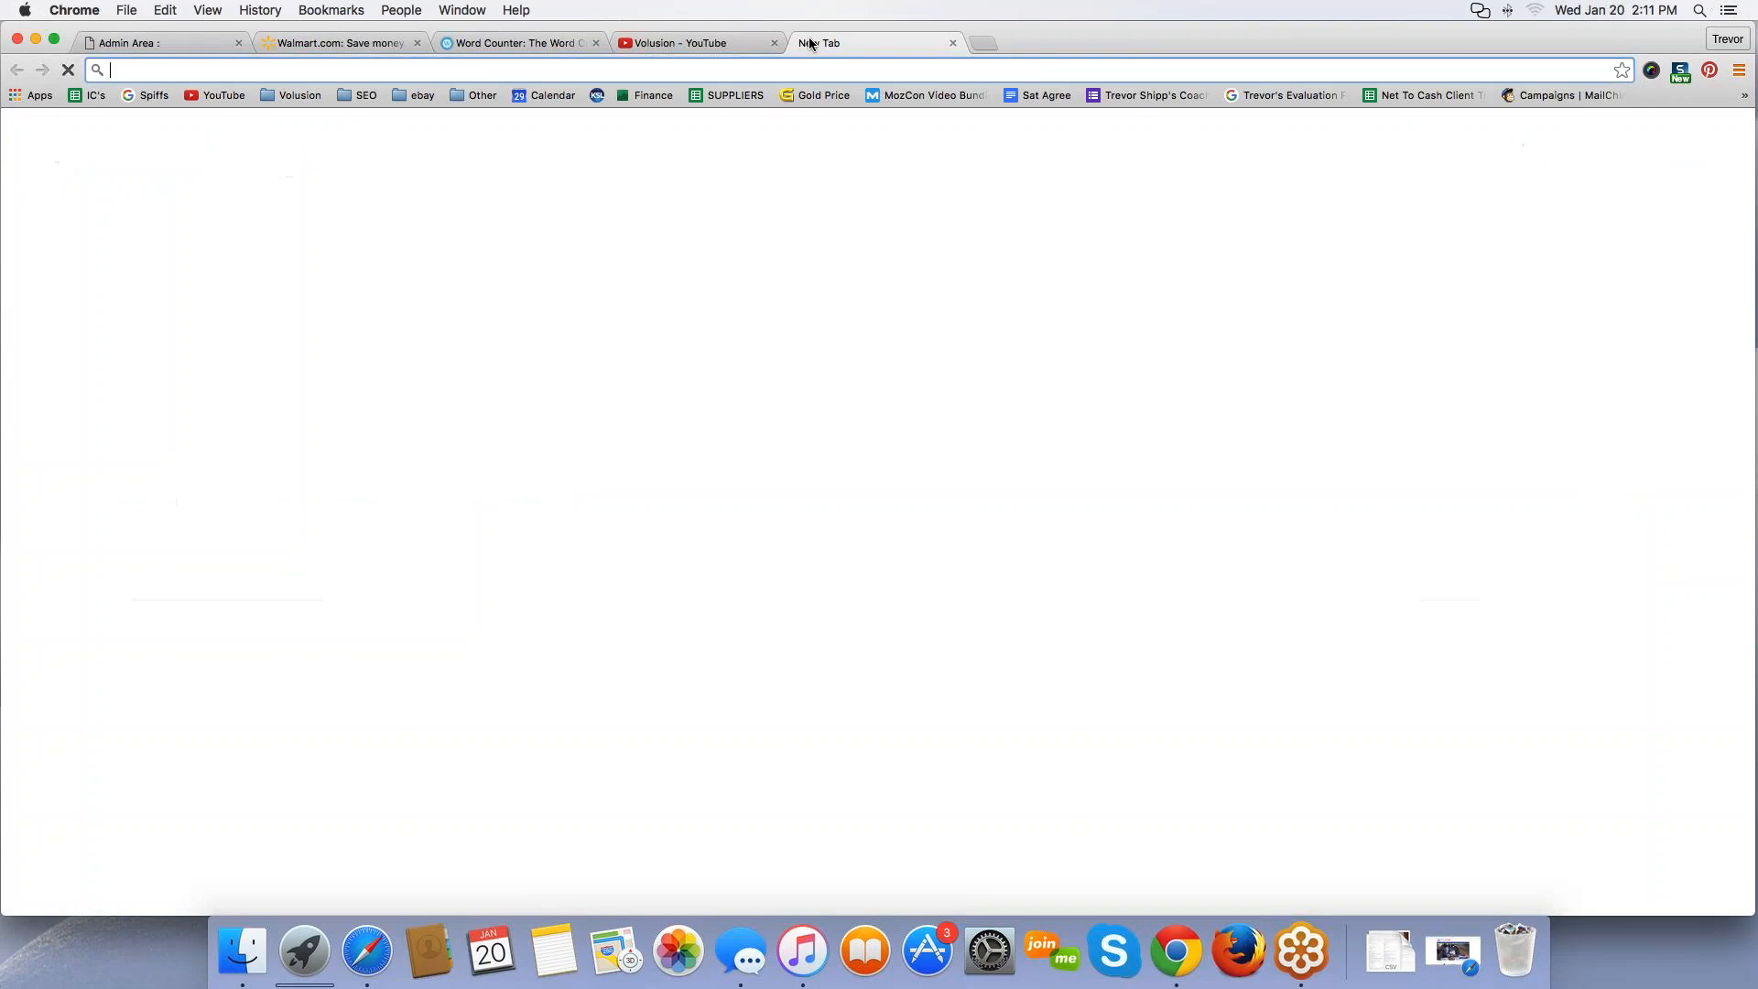
type("google.com/fch")
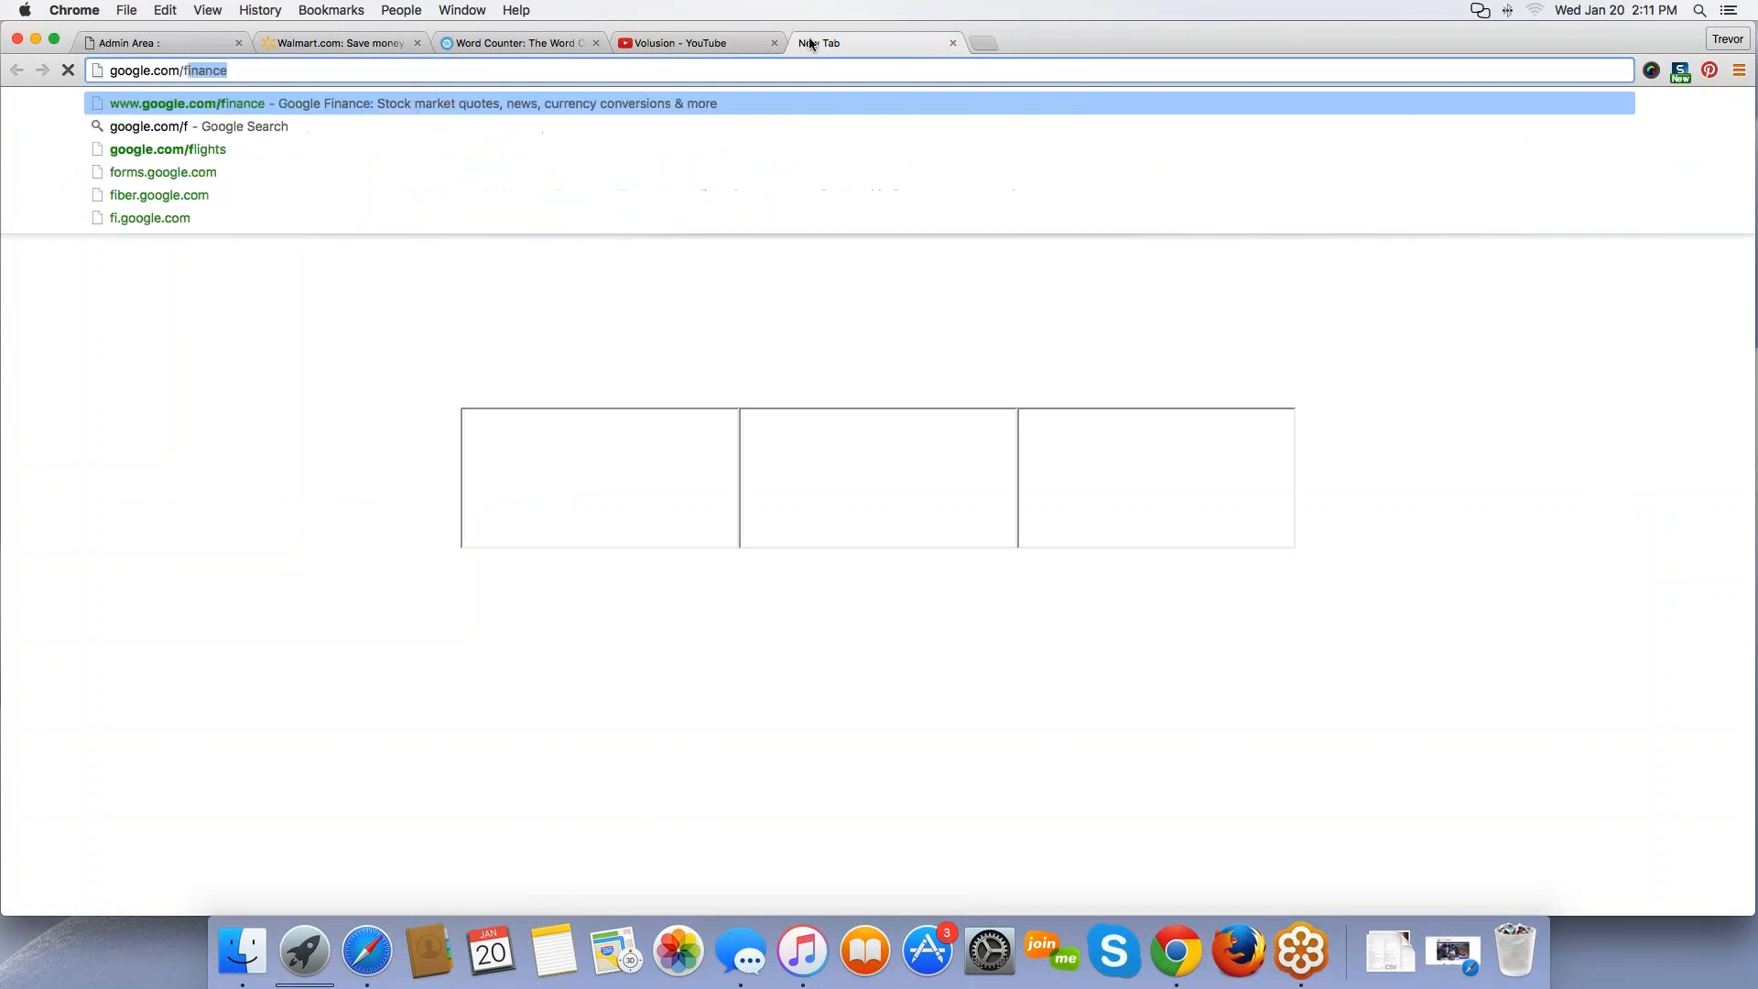
key("BackSpace")
key("BackSpace")
key("BackSpace")
type("chrome")
key("Return")
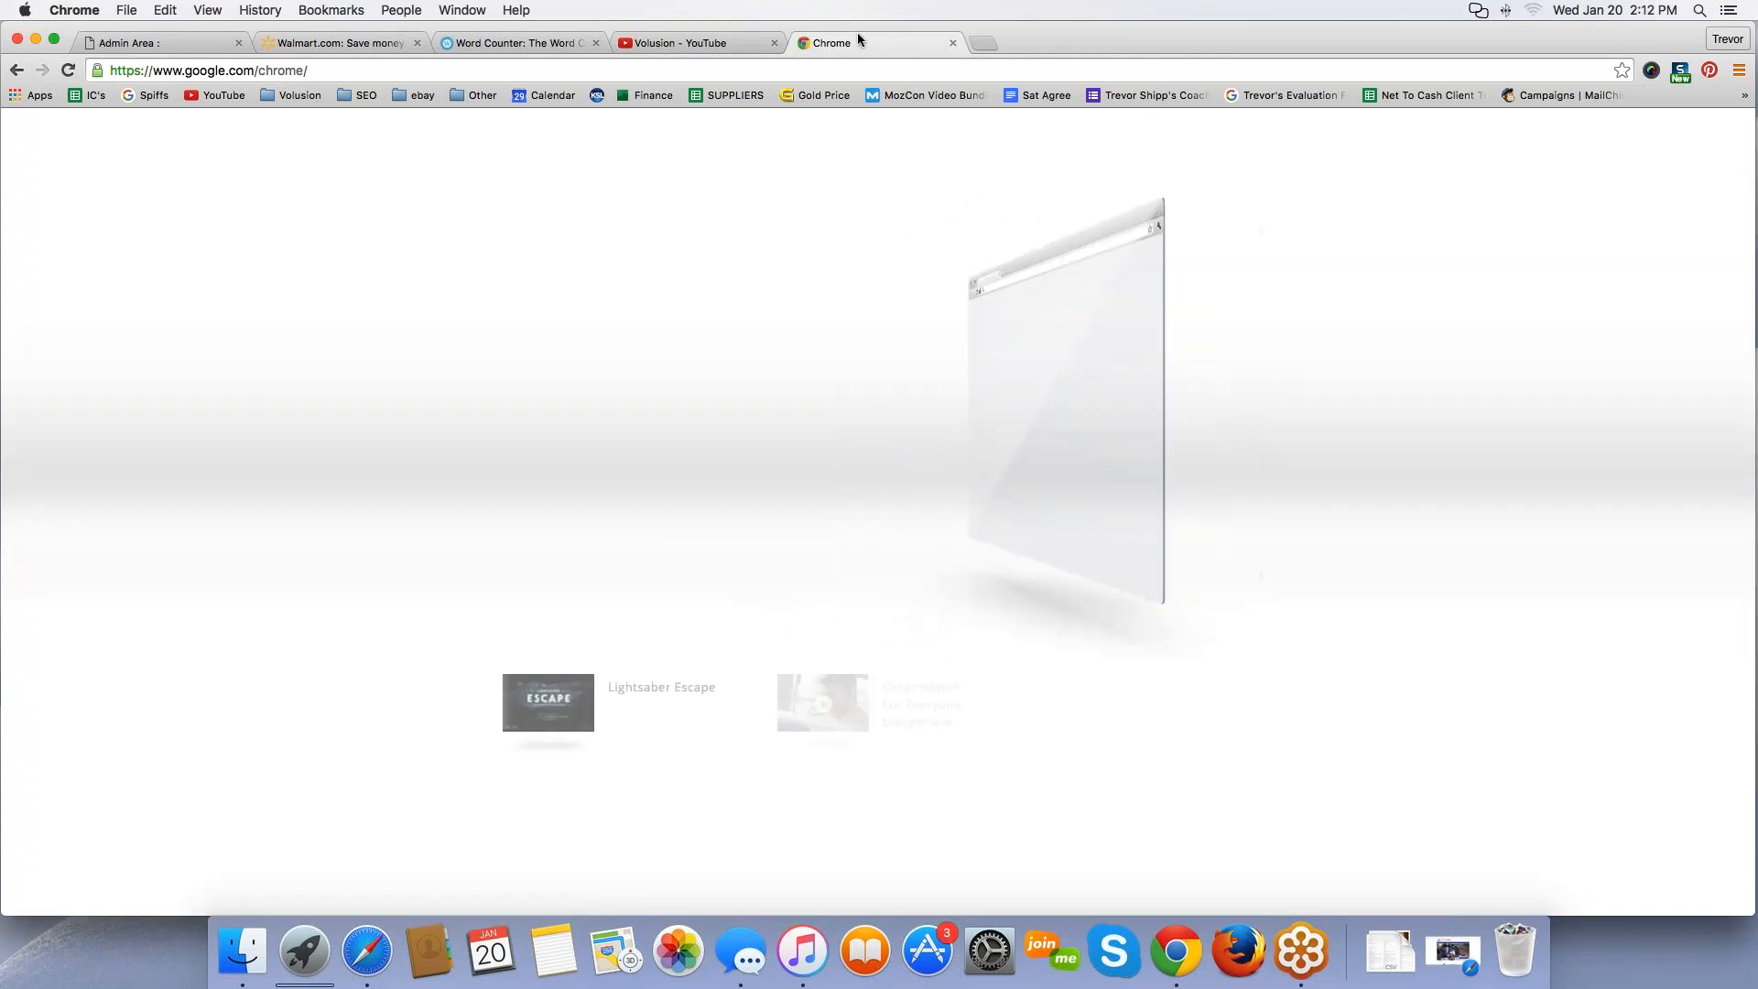
left_click(951, 44)
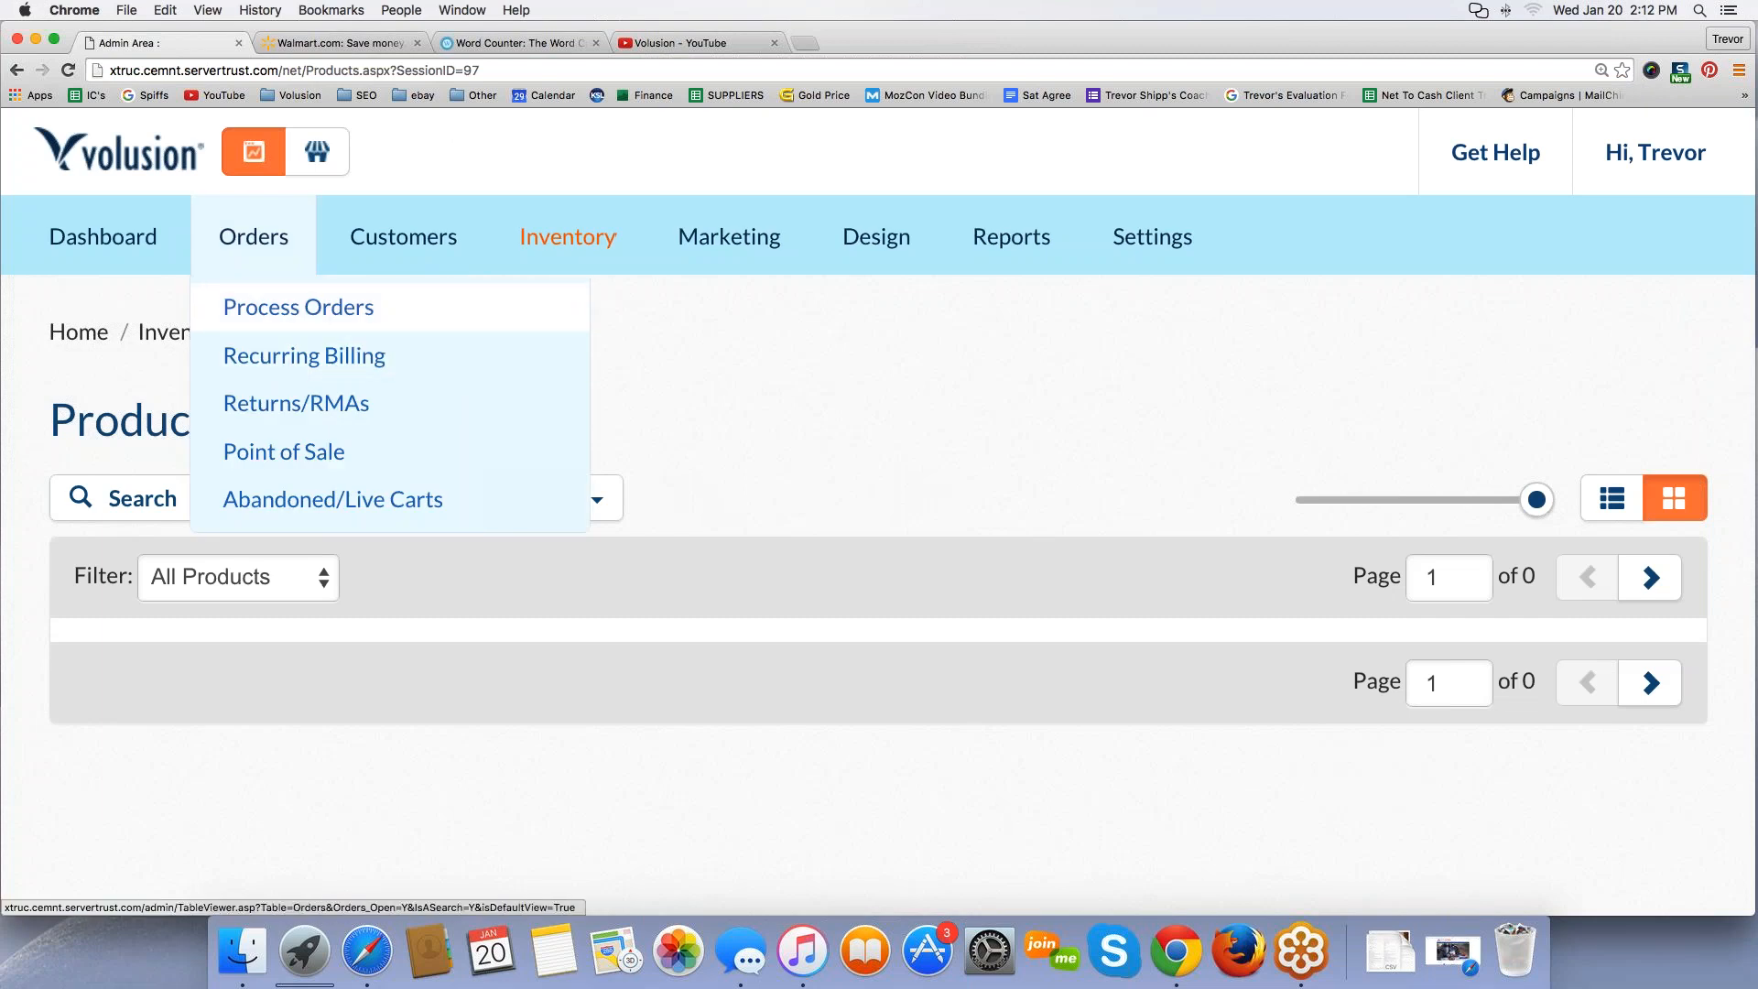
left_click(504, 46)
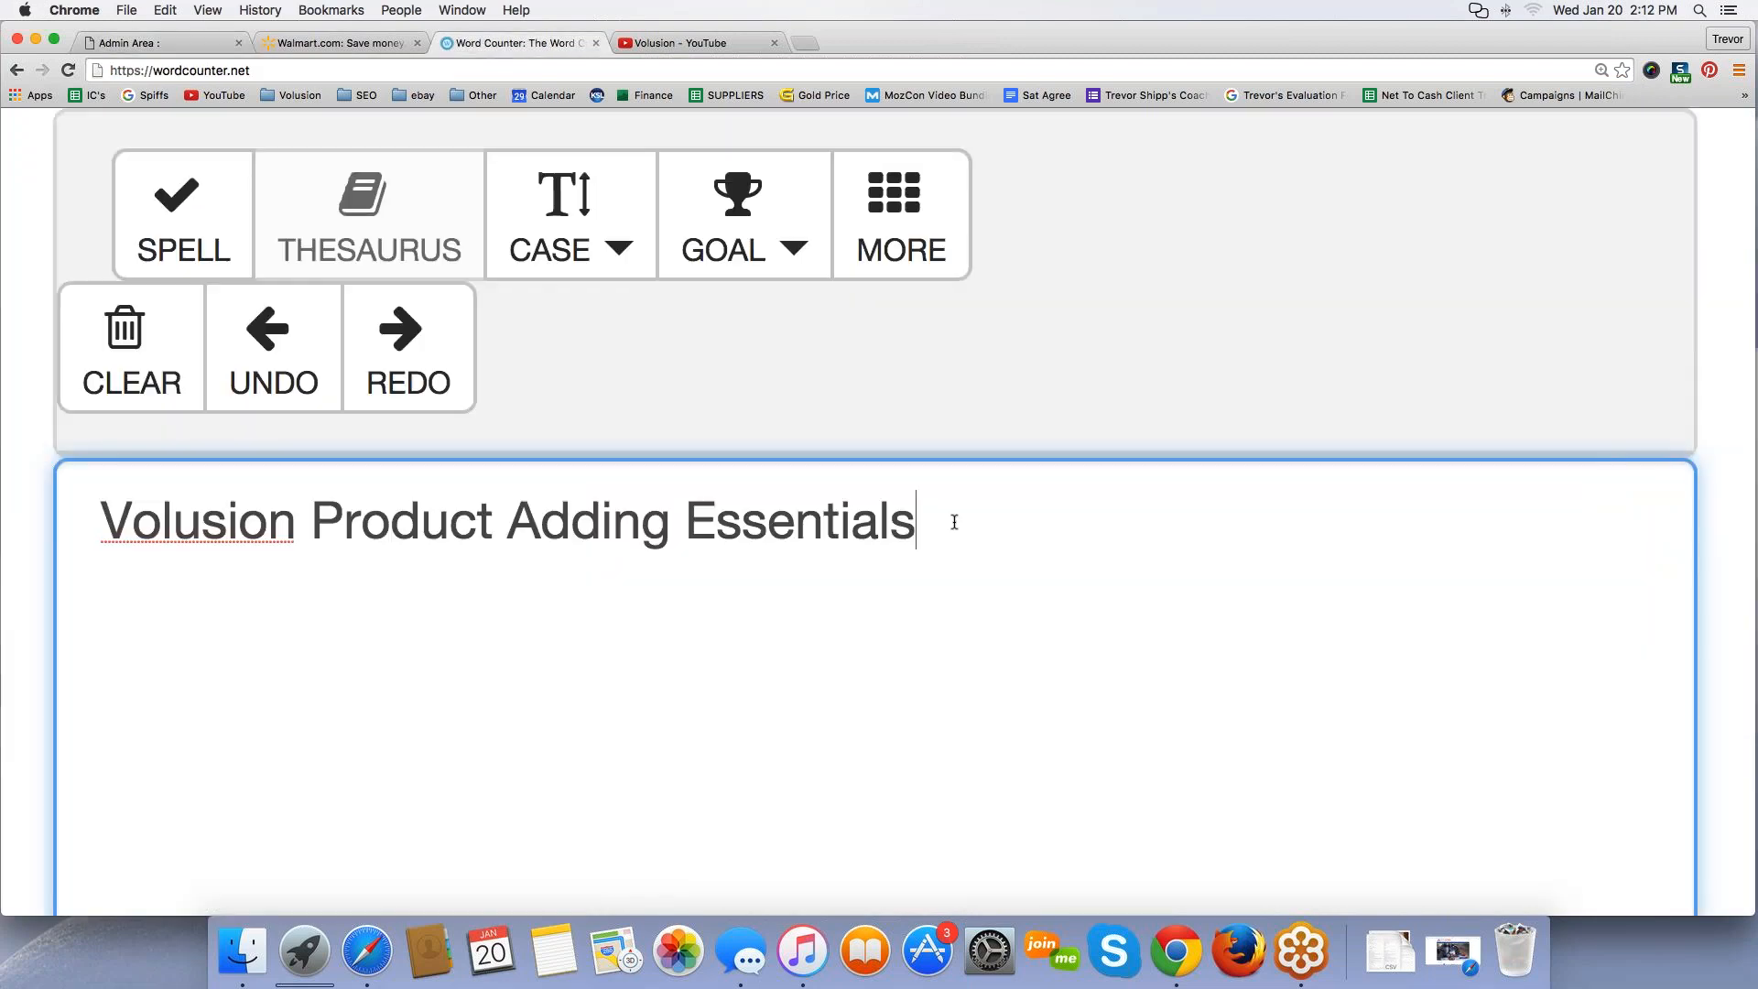
scroll(953, 524, "down", 4)
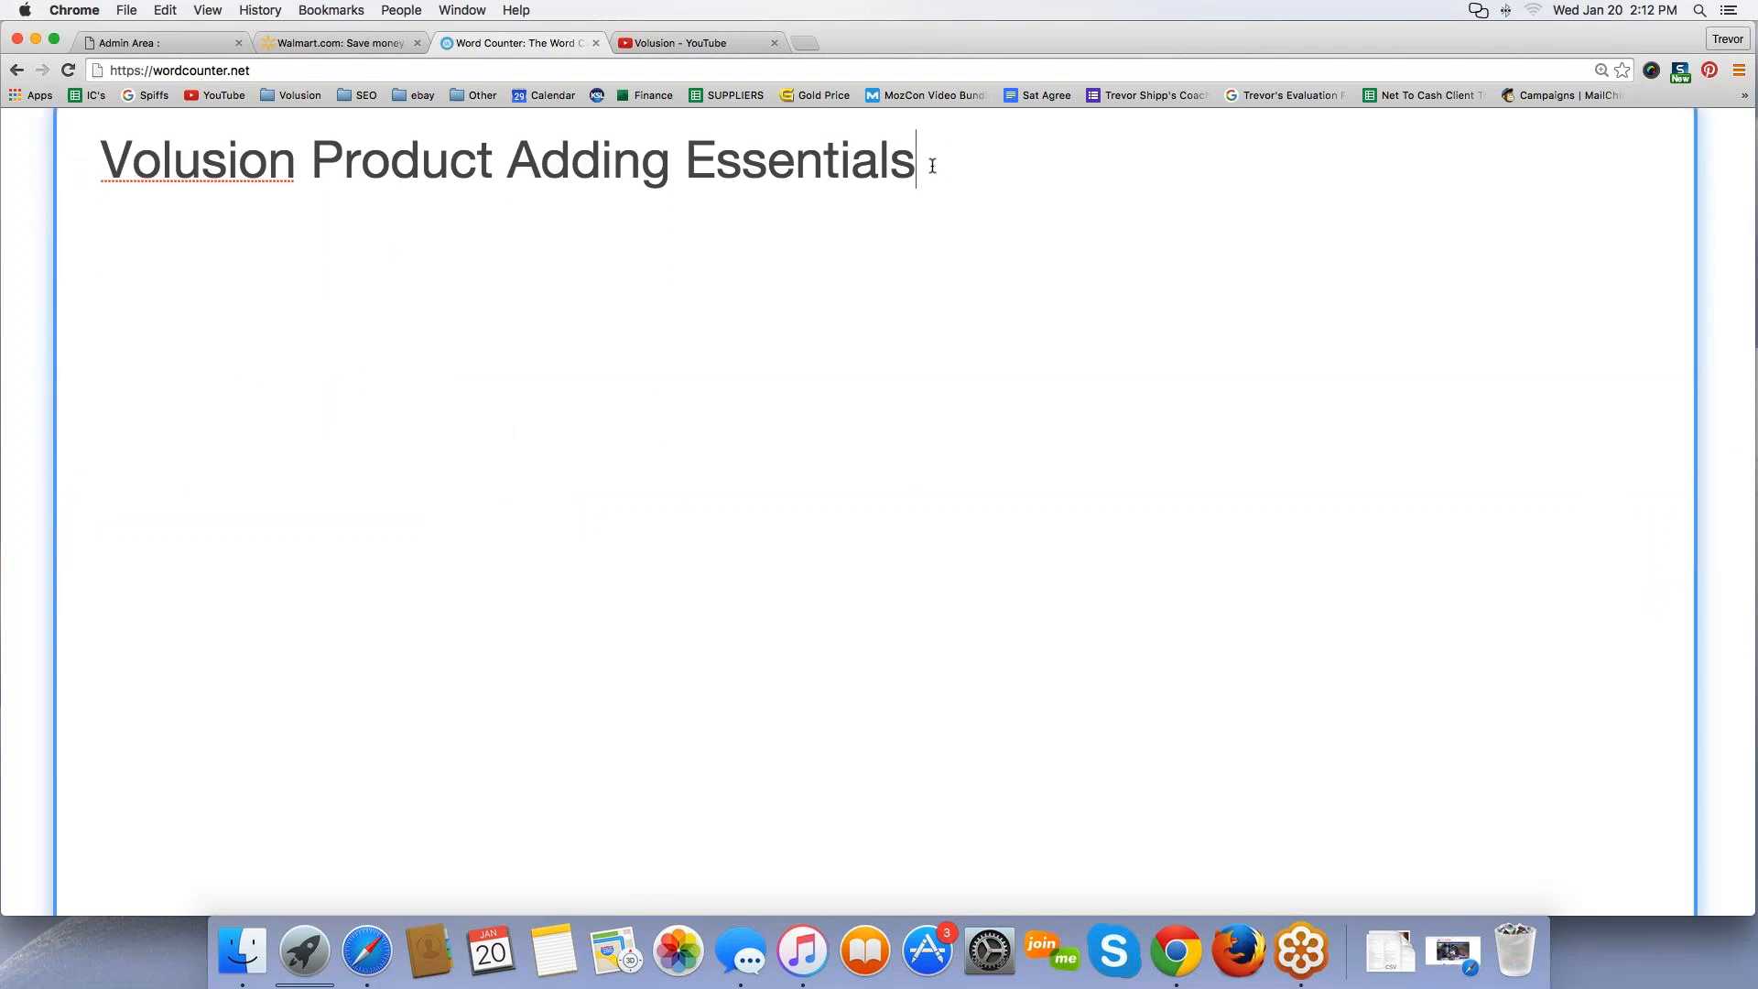
key("Return")
key("Return")
type("1. USe")
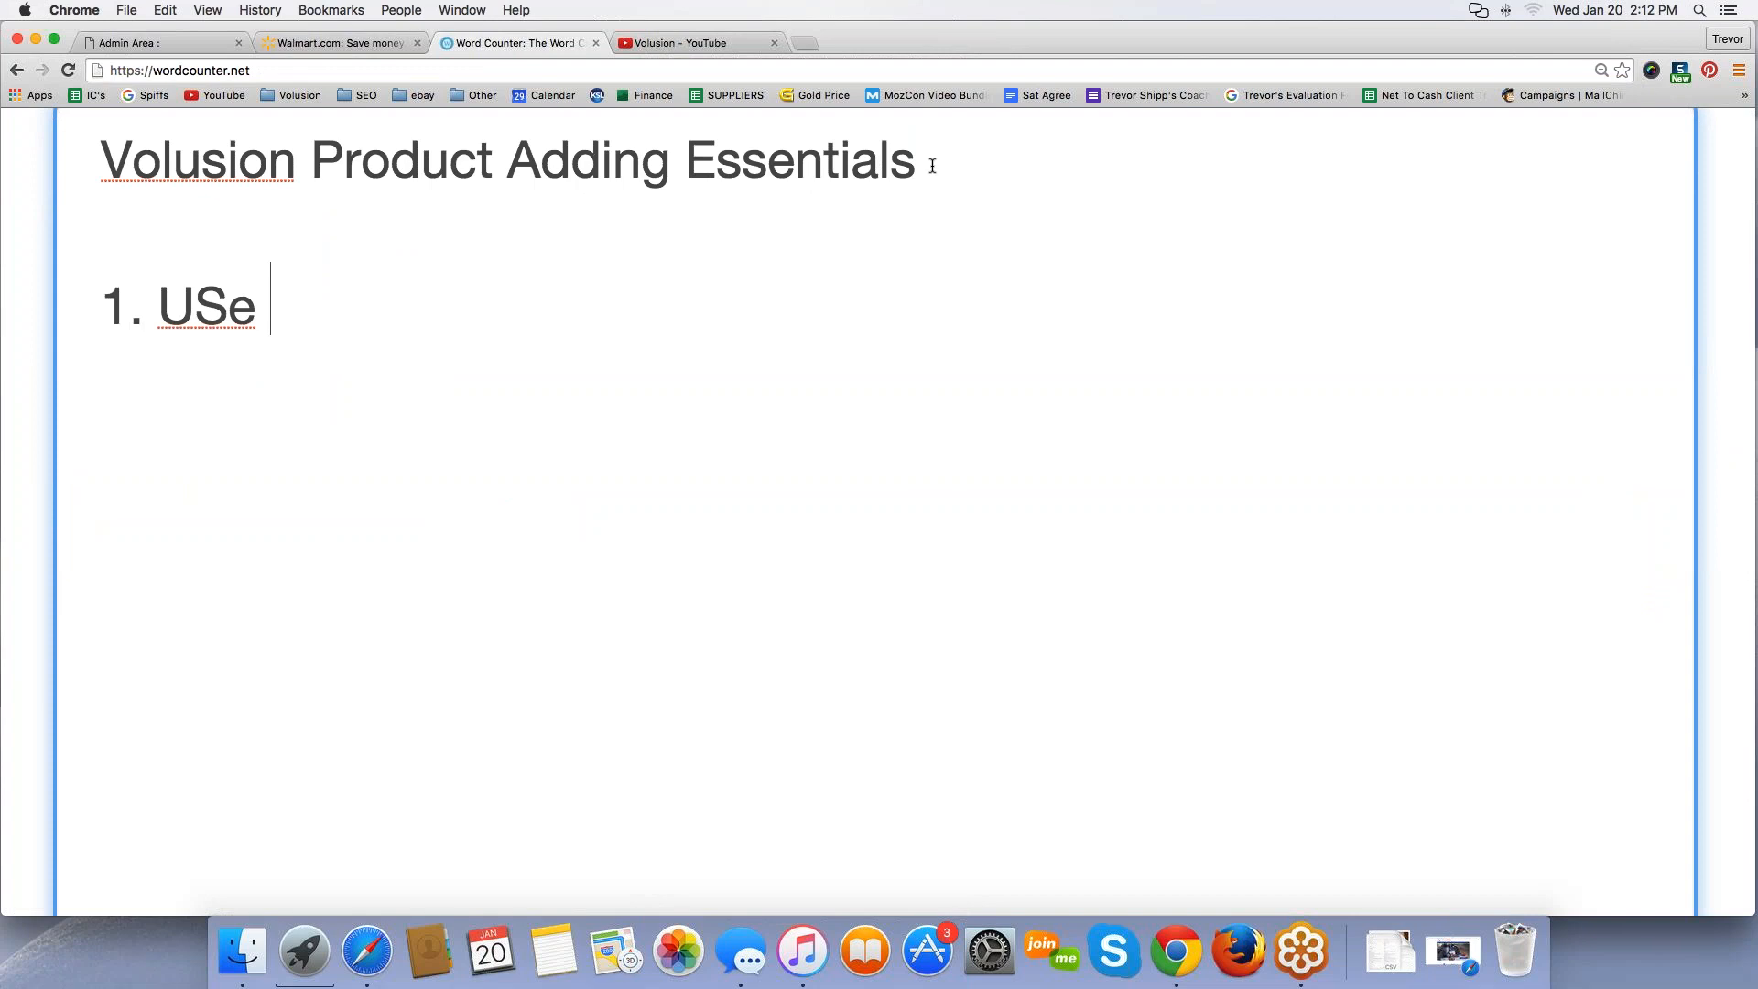
key("BackSpace")
key("BackSpace")
key("BackSpace")
type("se GOogle C")
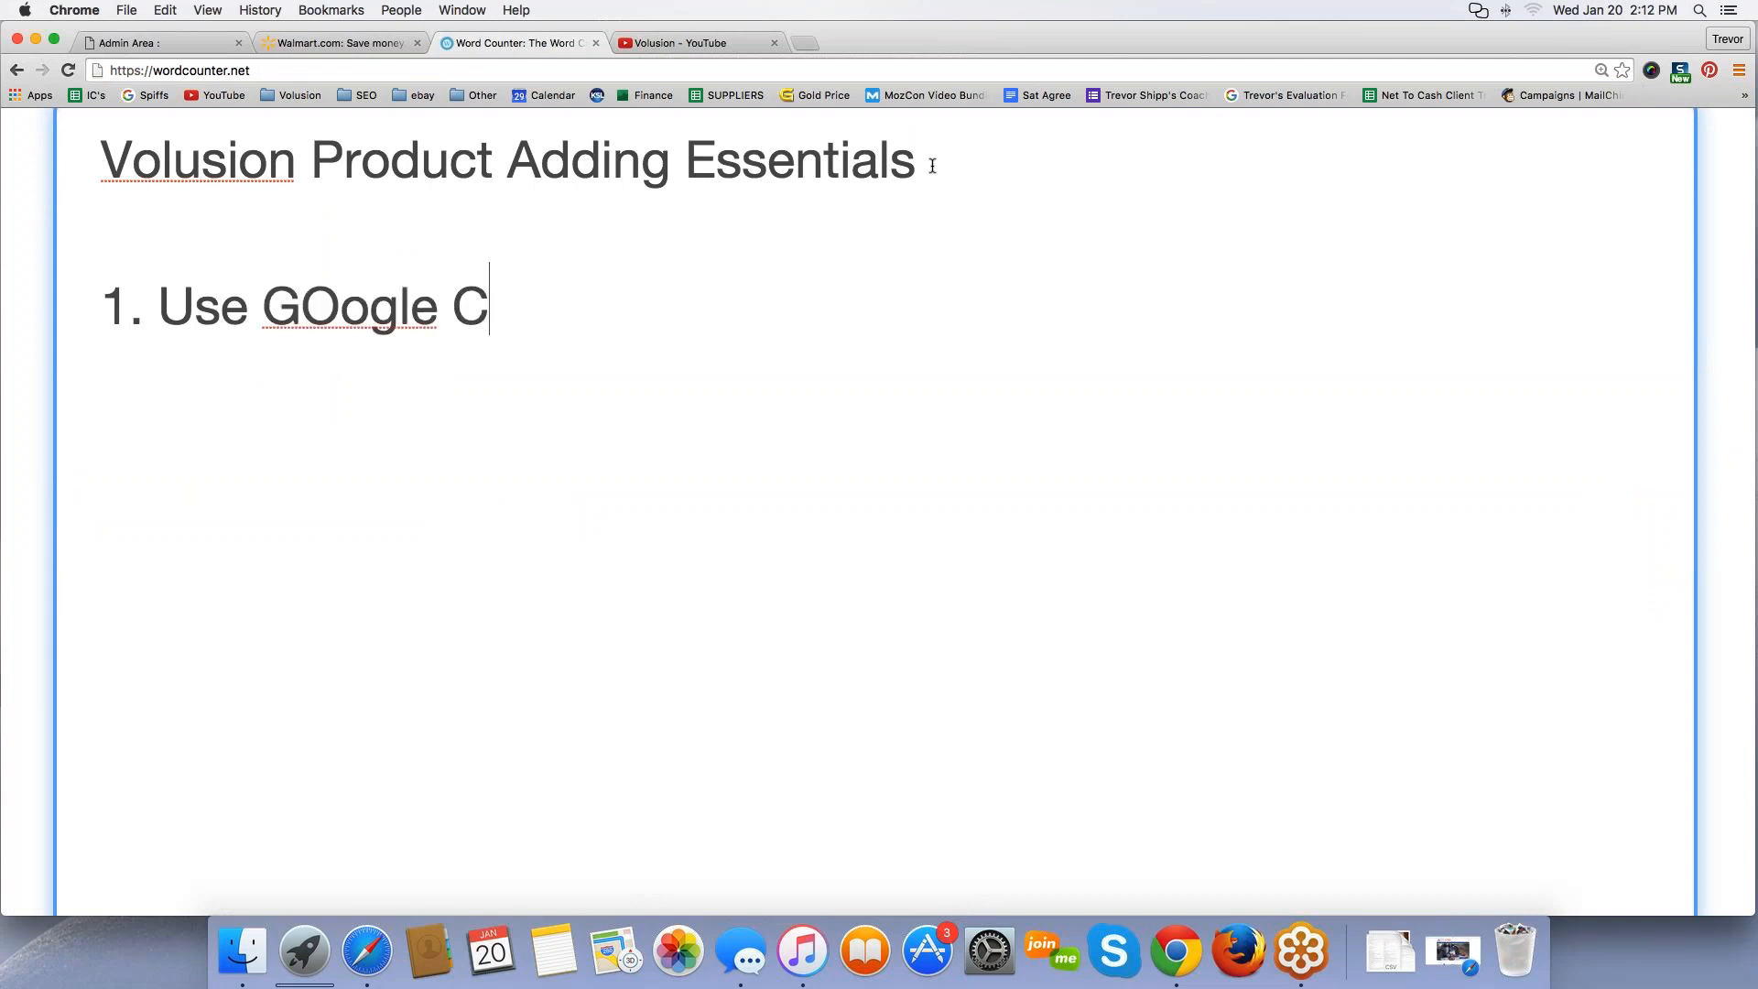
key("BackSpace")
key("BackSpace")
key("BackSpace")
key("BackSpace")
key("BackSpace")
key("BackSpace")
key("BackSpace")
type("oogle Ch")
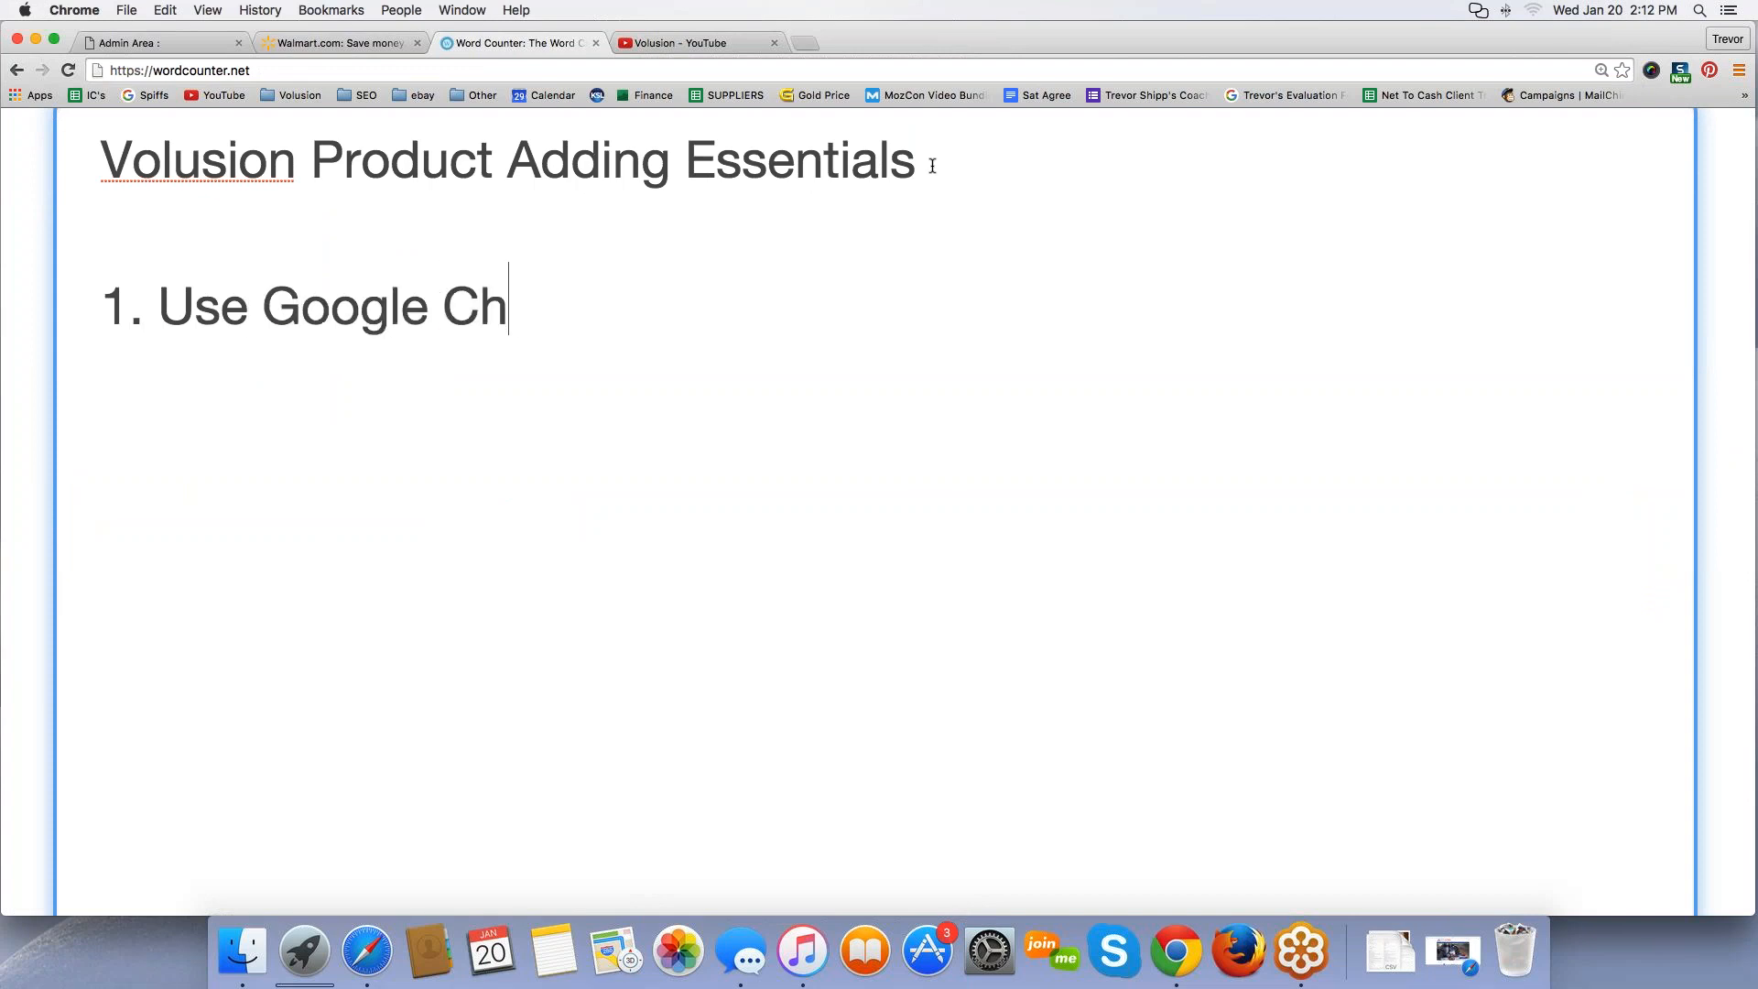
type("rome - http")
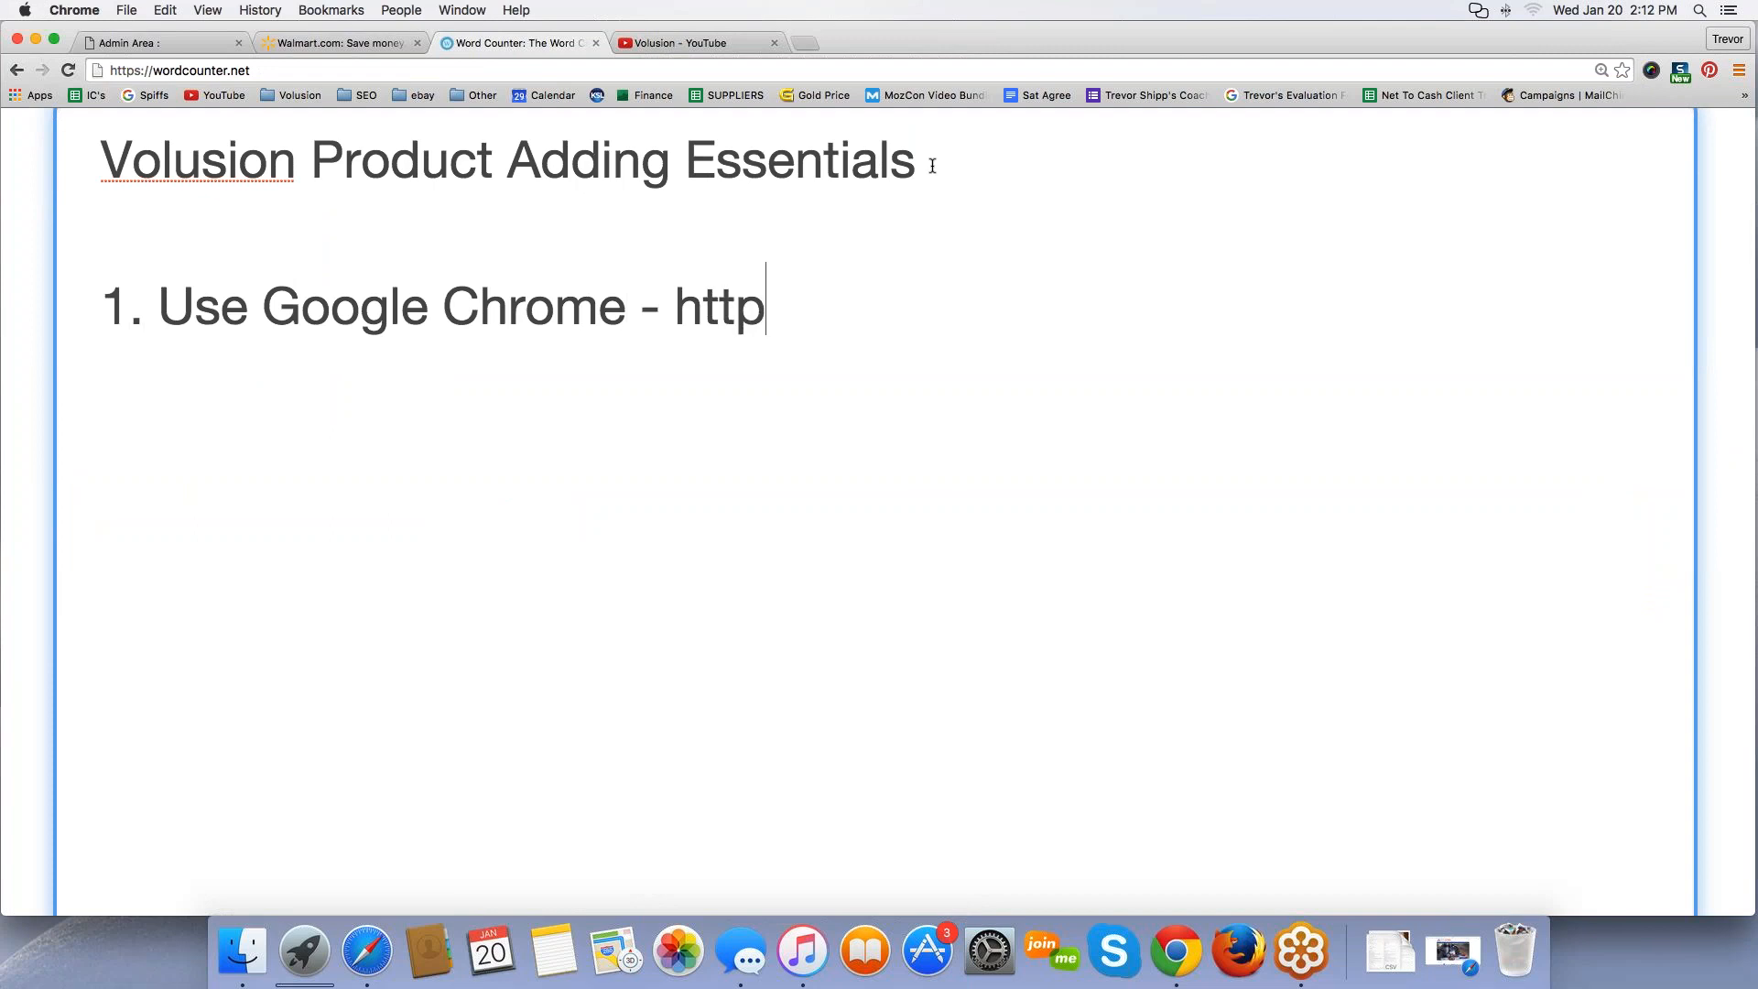
type("://www.goog")
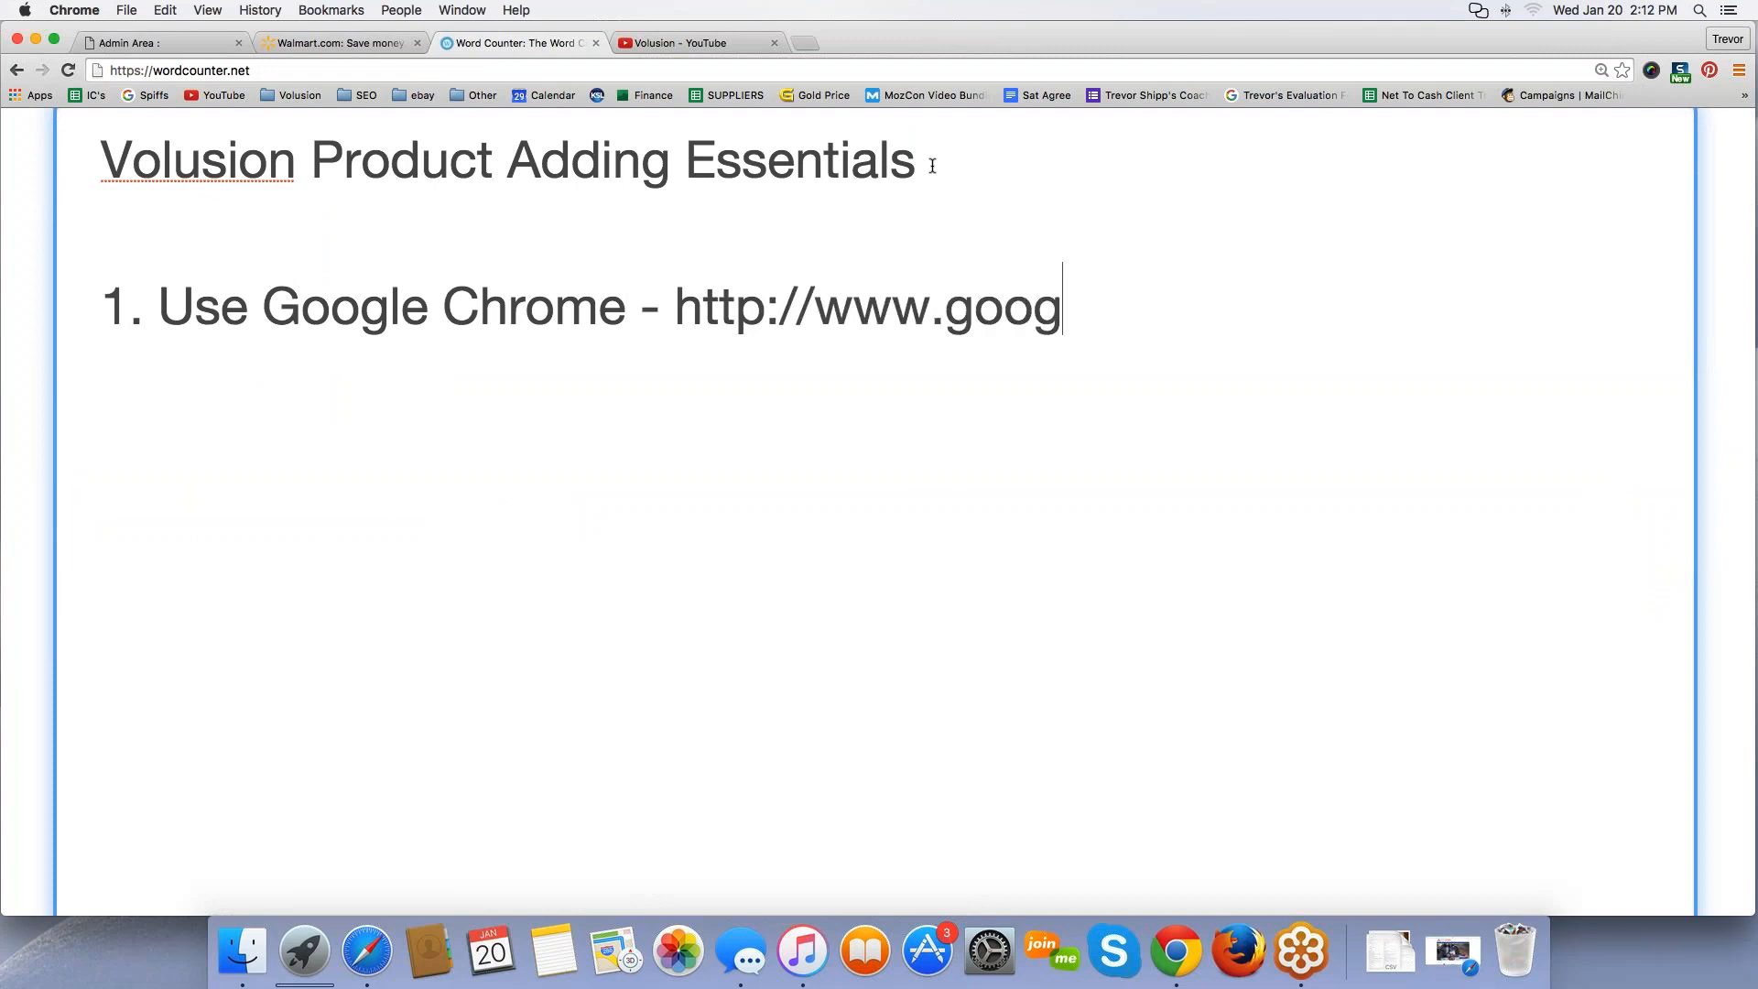
type("le.com/chrome")
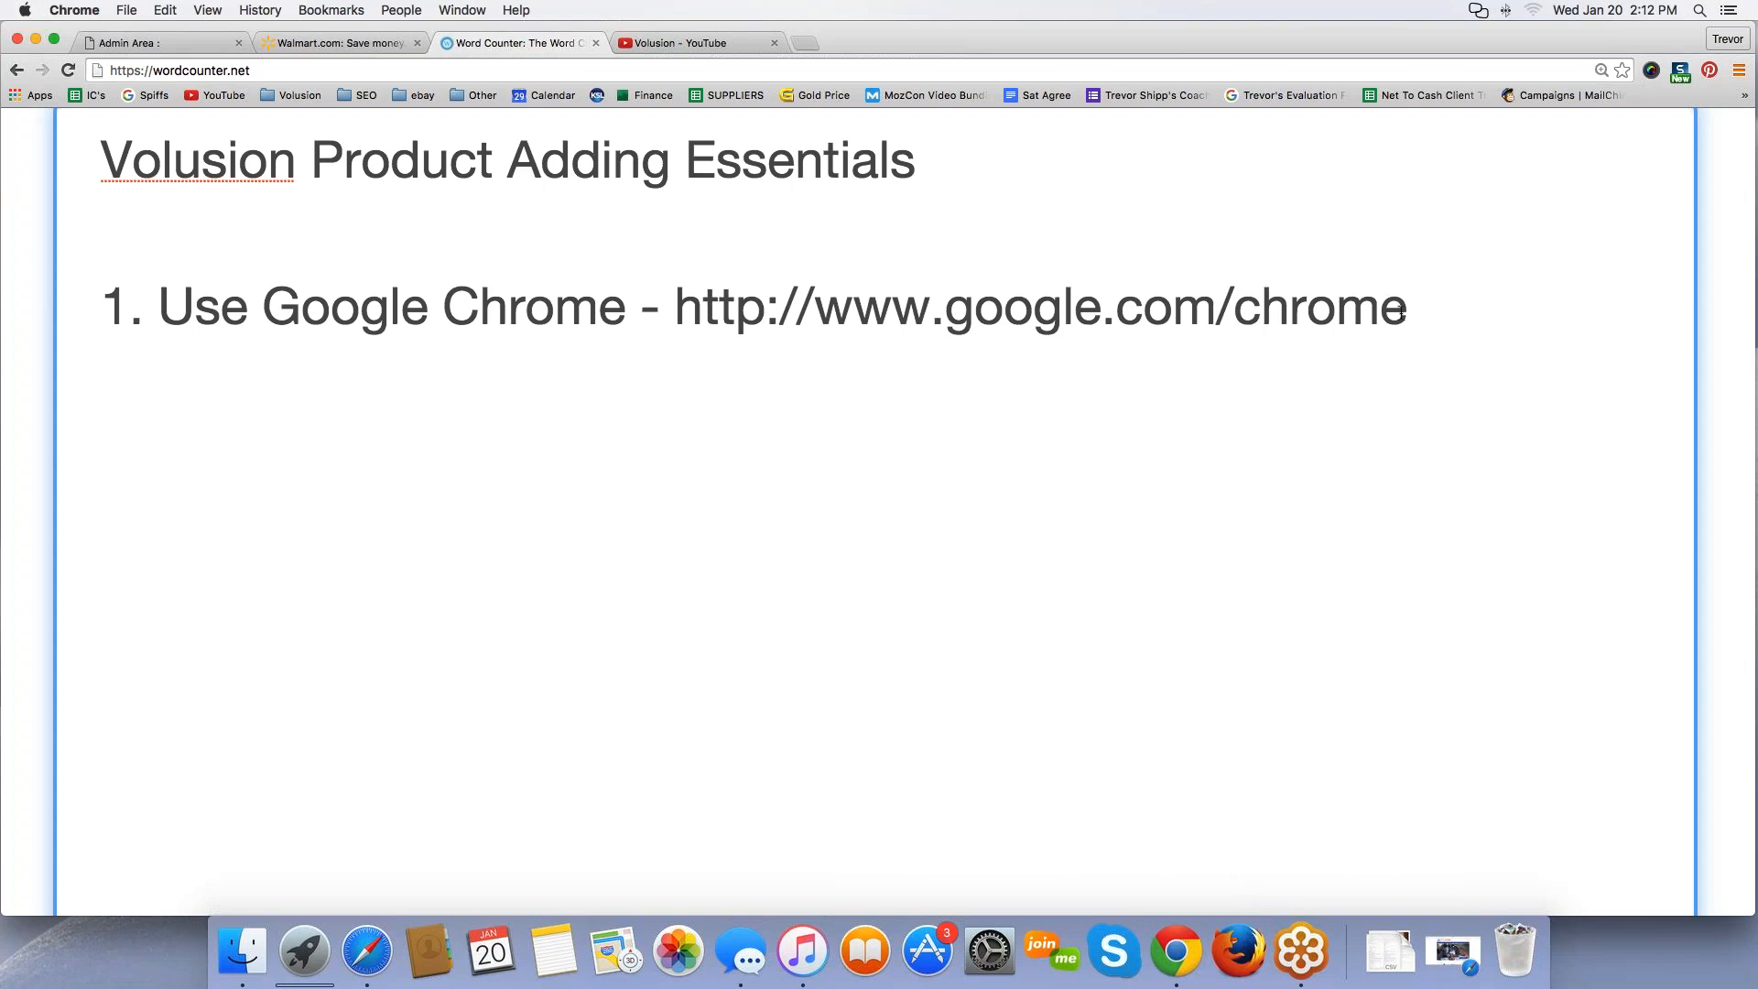
Step: Return to the Volusion admin area and start adding a new product from the Products list
left_click(672, 40)
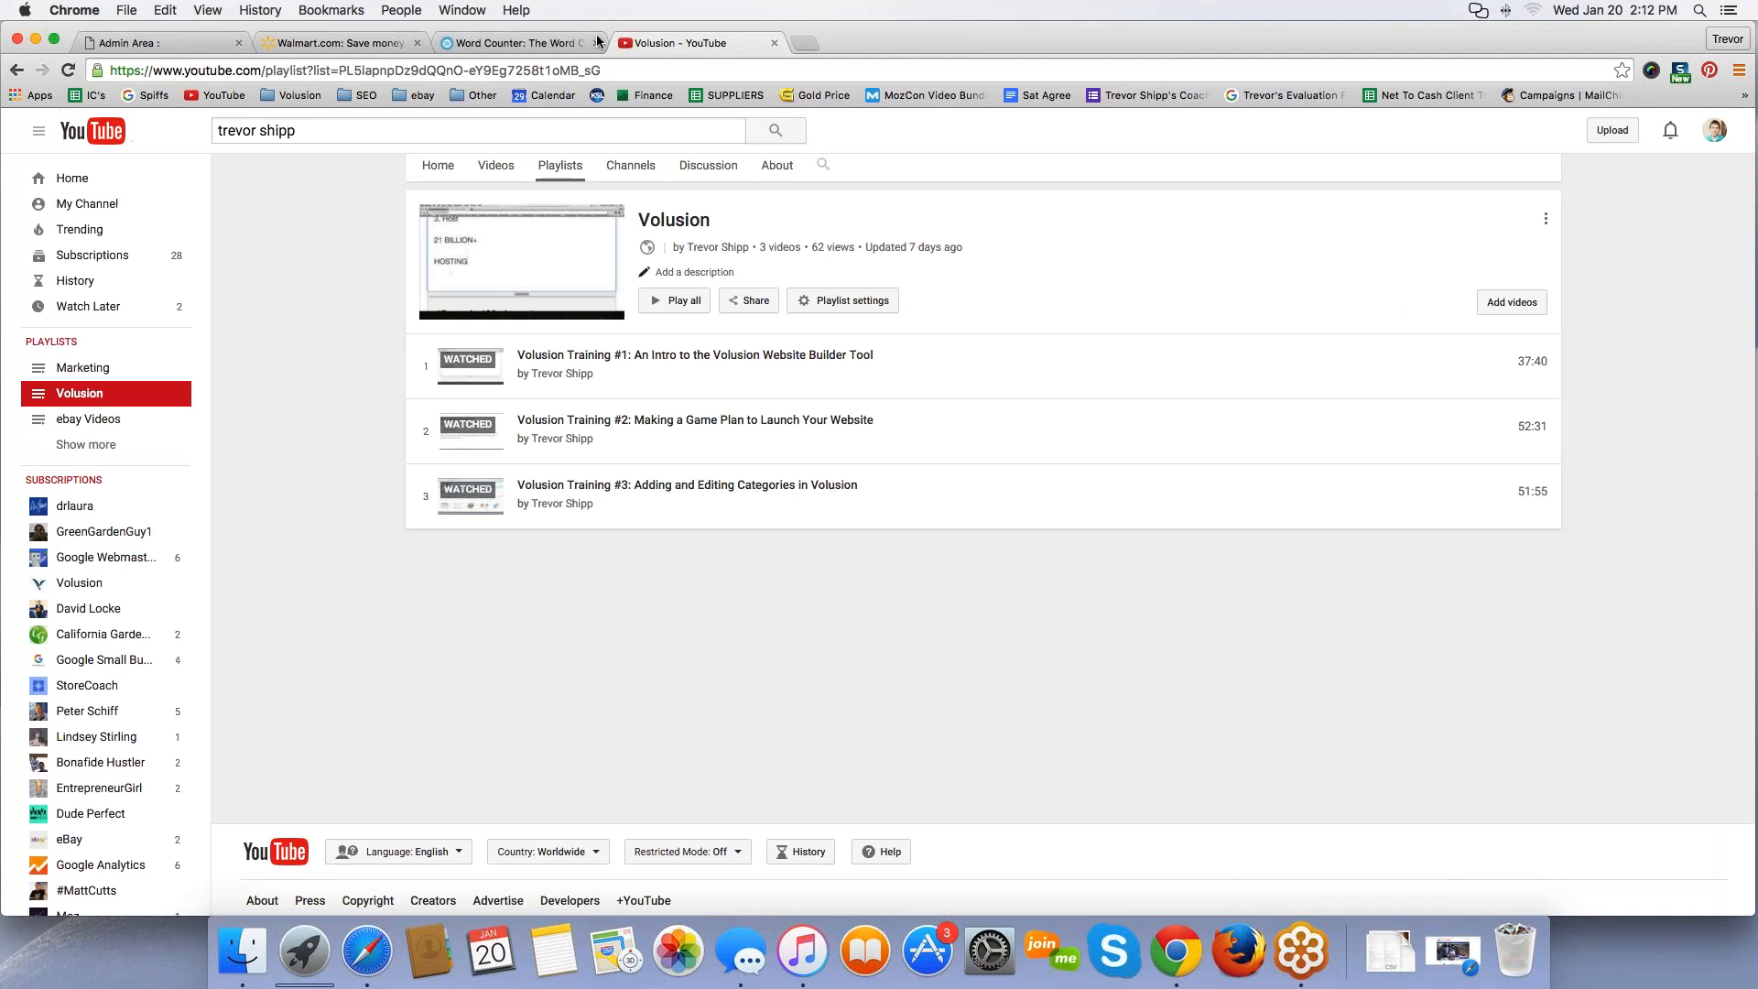
left_click(468, 42)
left_click(147, 42)
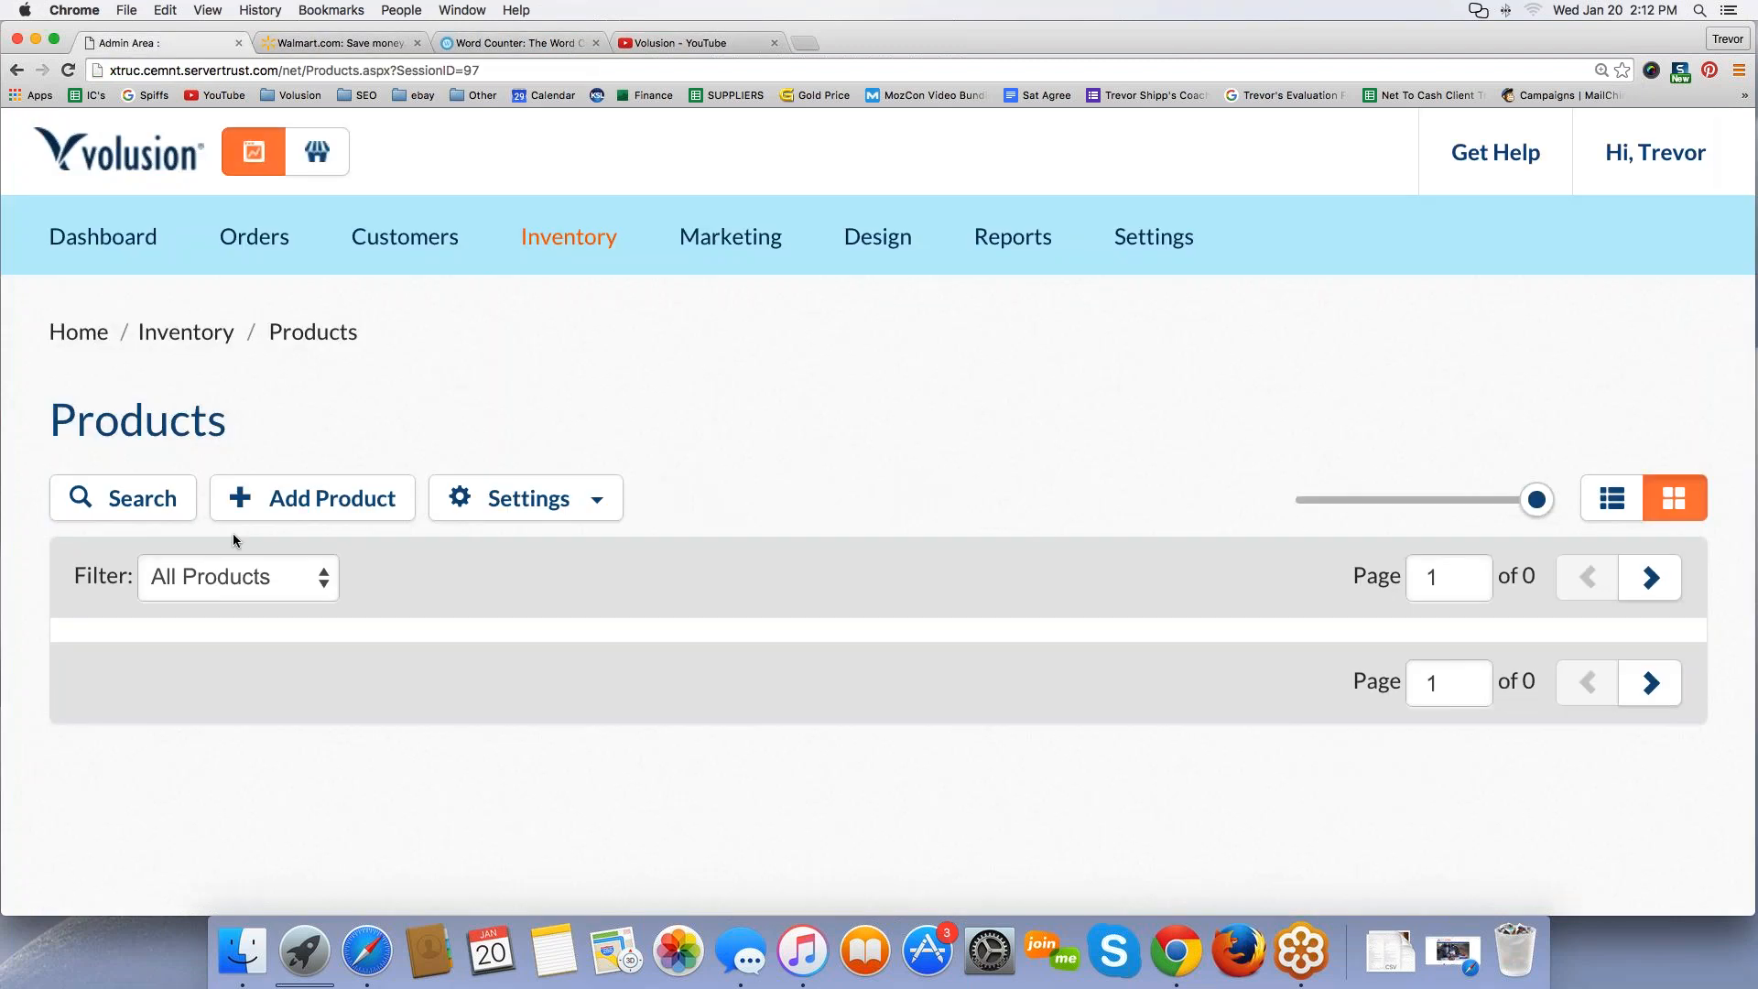
mouse_move(559, 212)
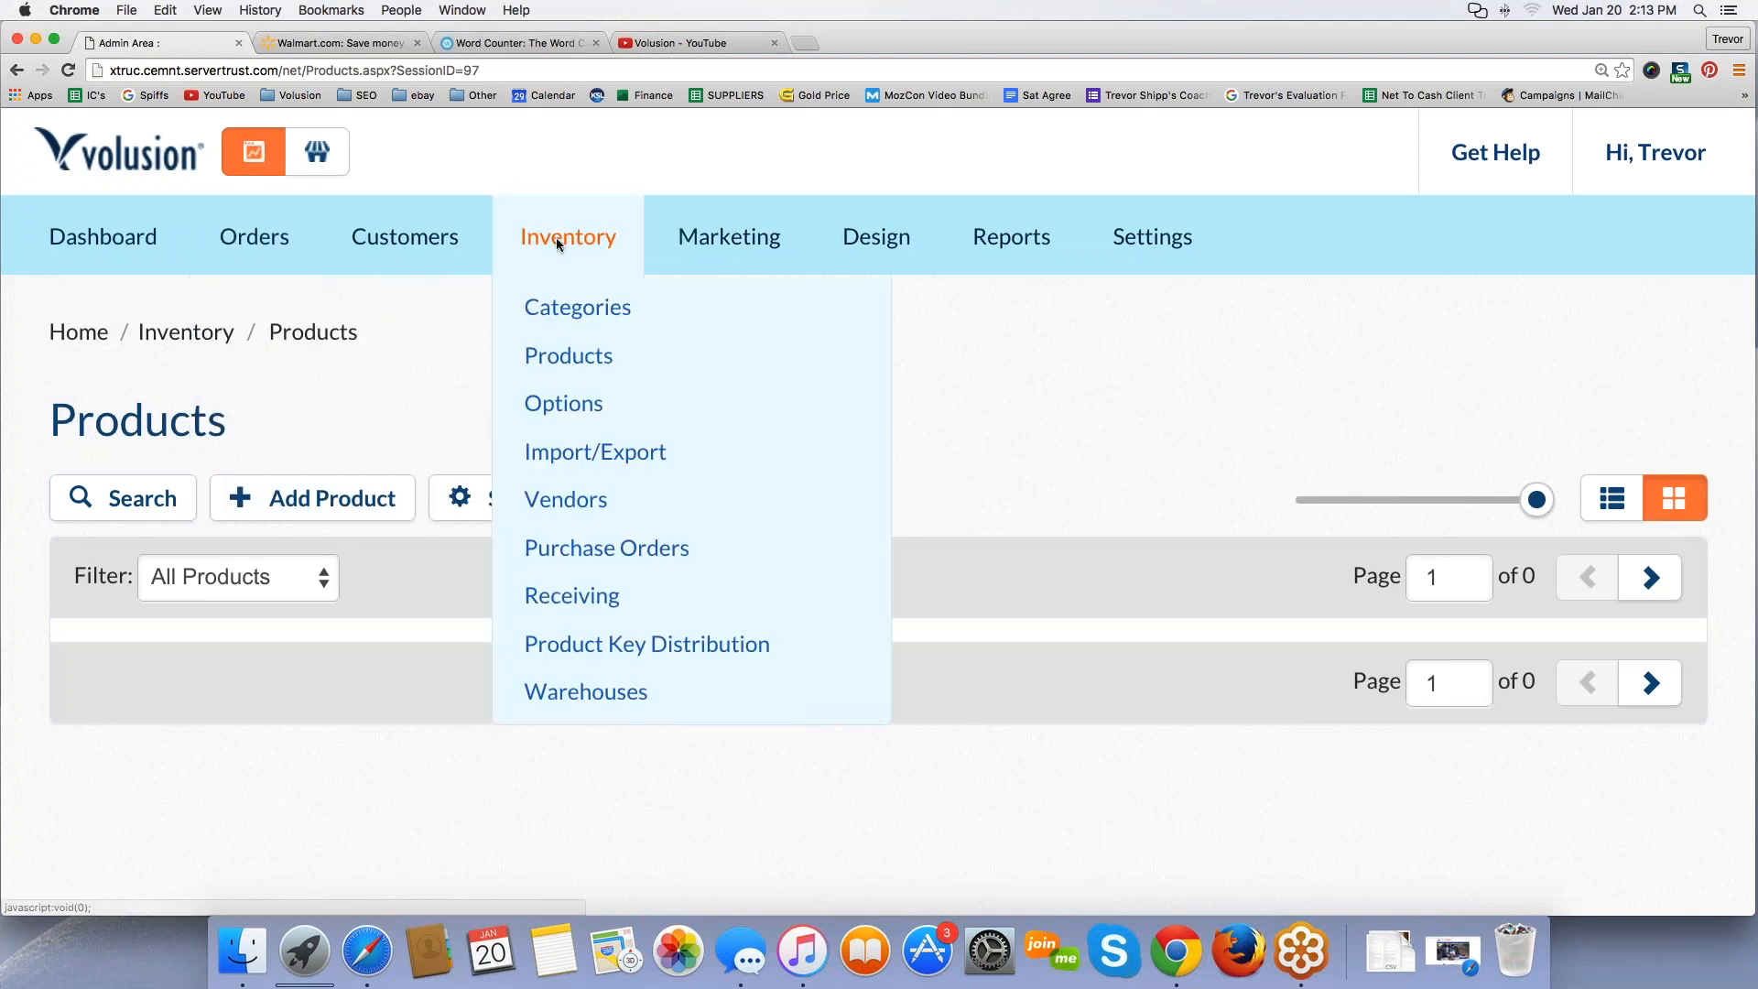
left_click(296, 513)
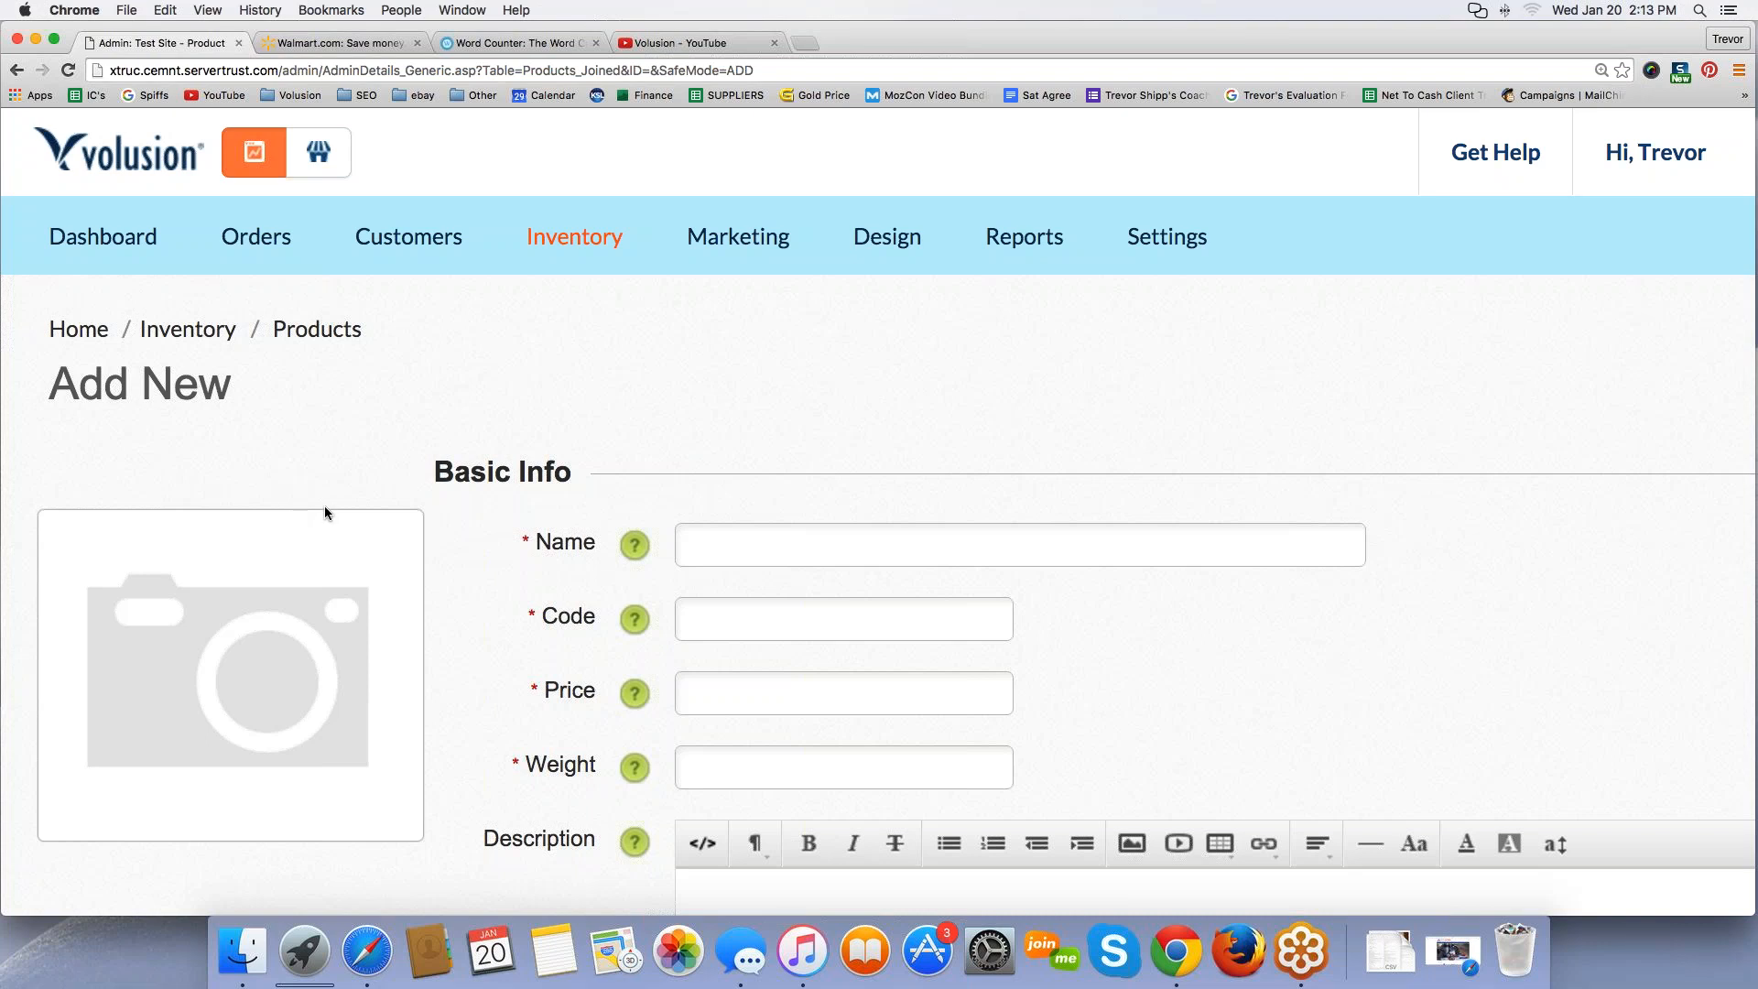
Step: Examine the required Name, Code, Price and Weight fields and the Description field in the new product's Basic Info section
mouse_move(329, 517)
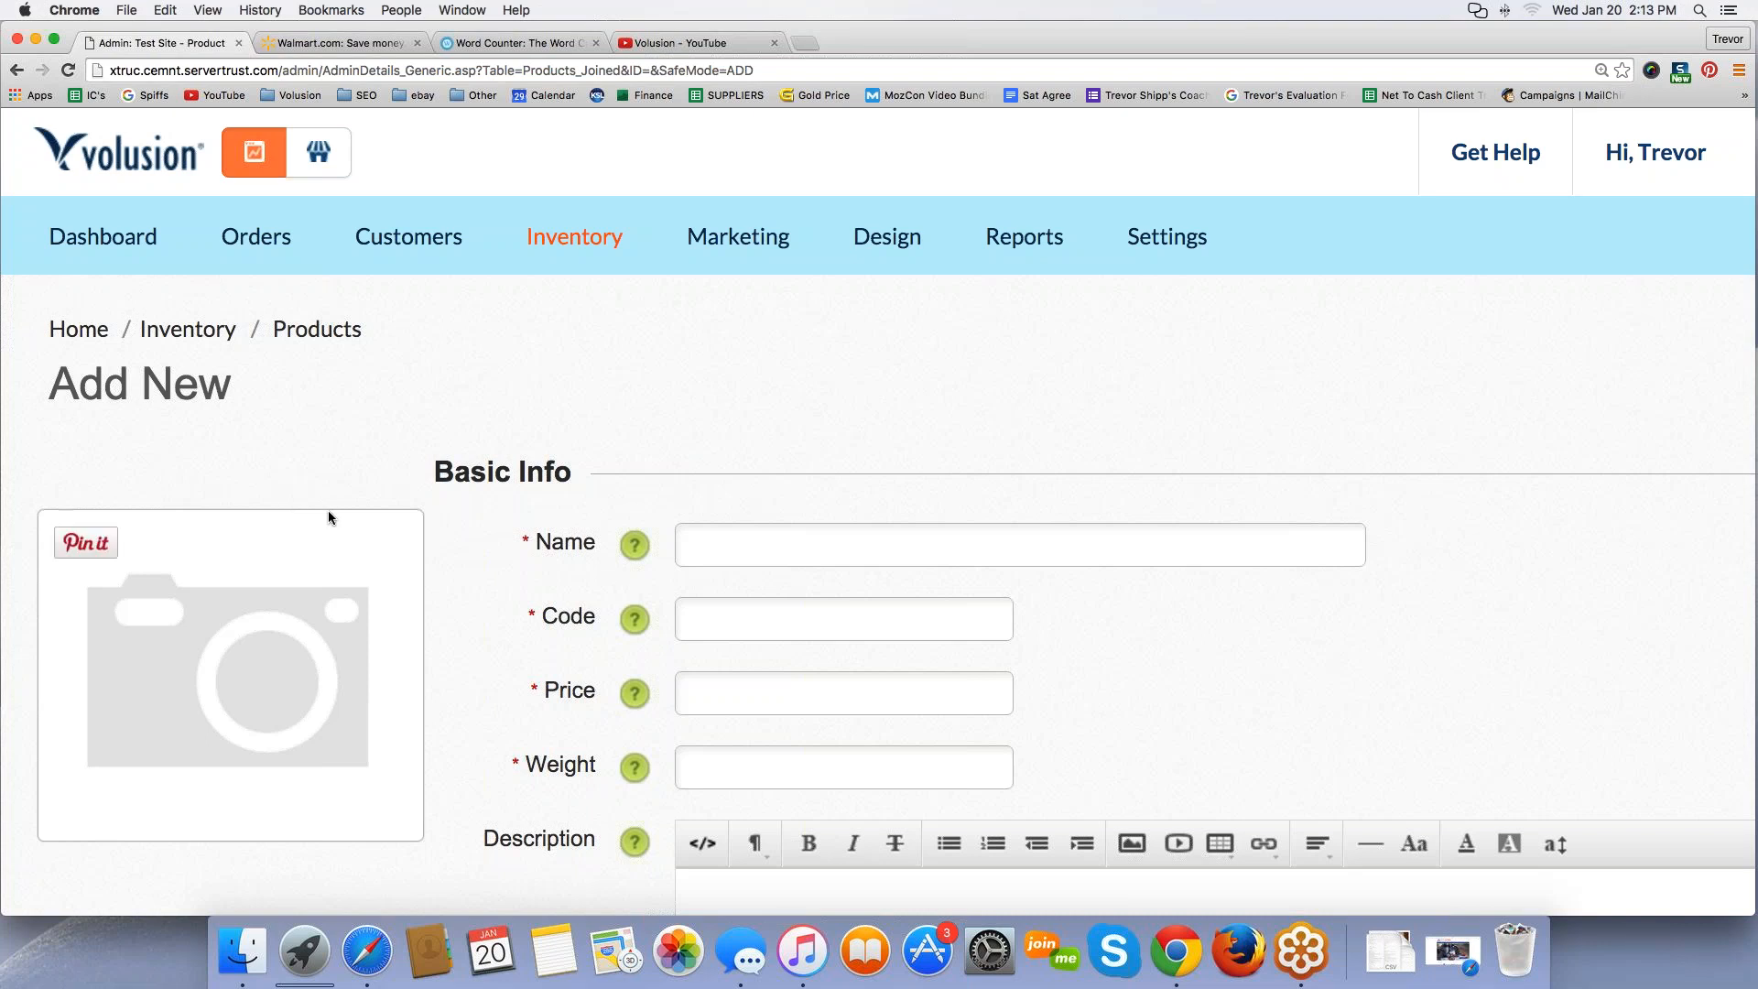
key("super+equal")
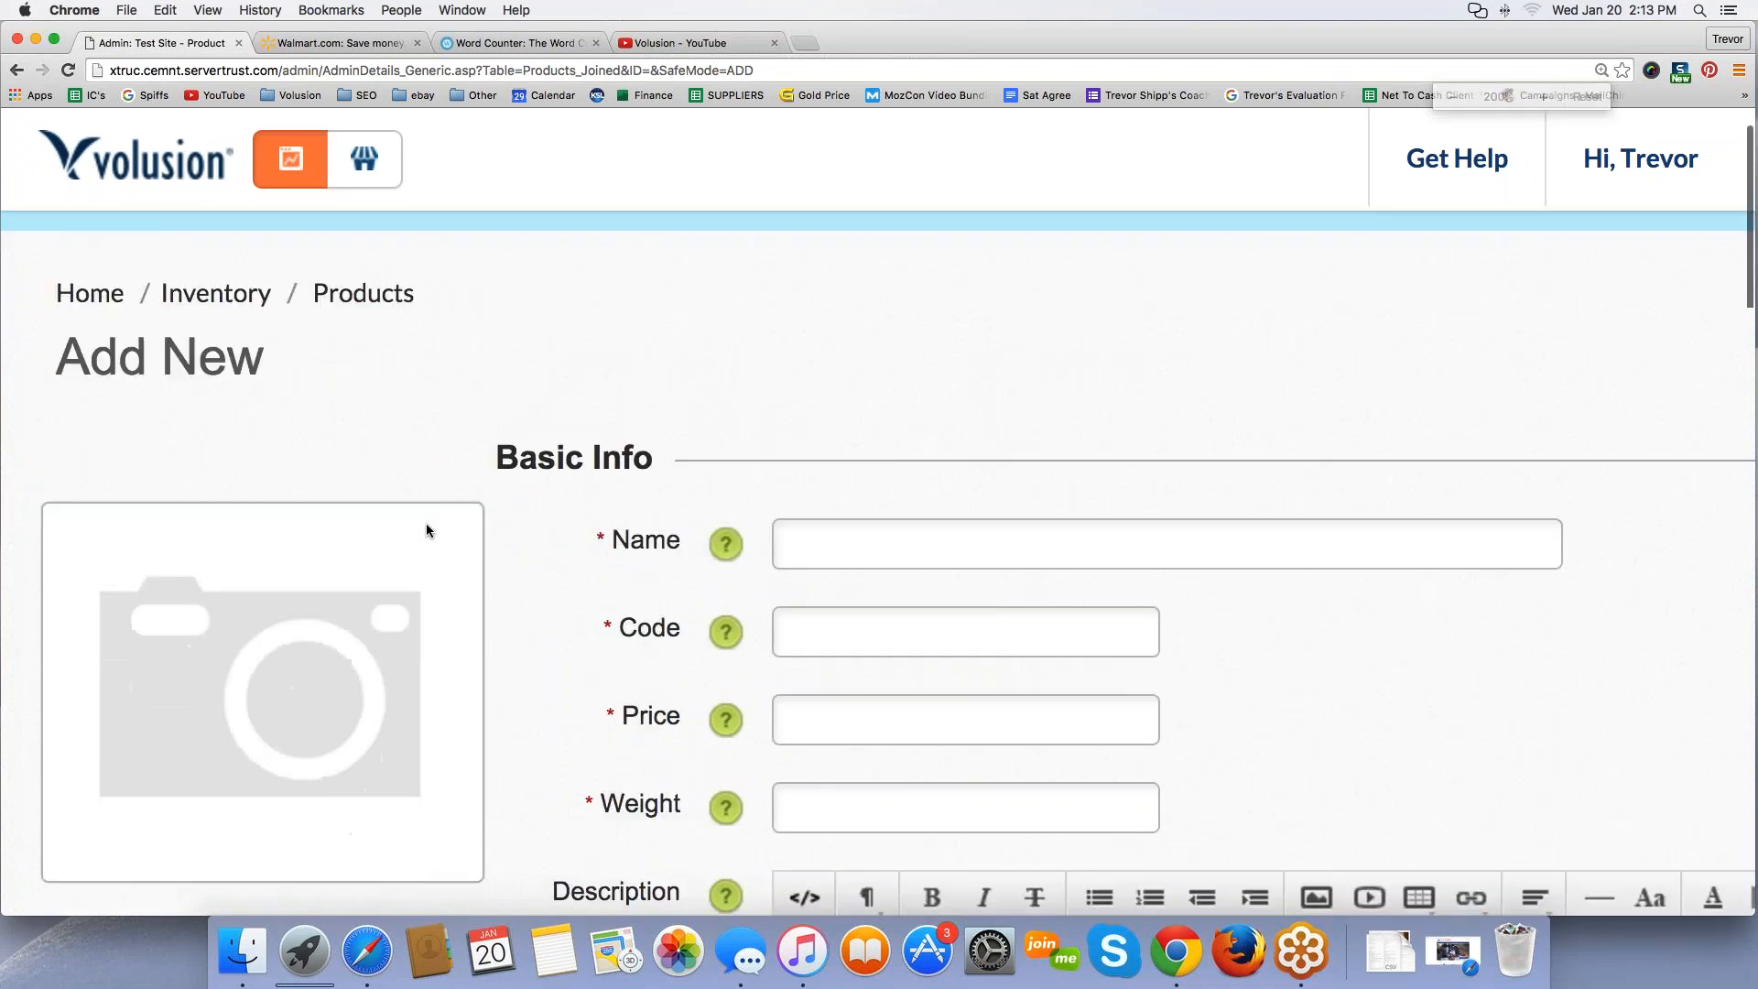
scroll(426, 530, "down", 2)
double_click(600, 470)
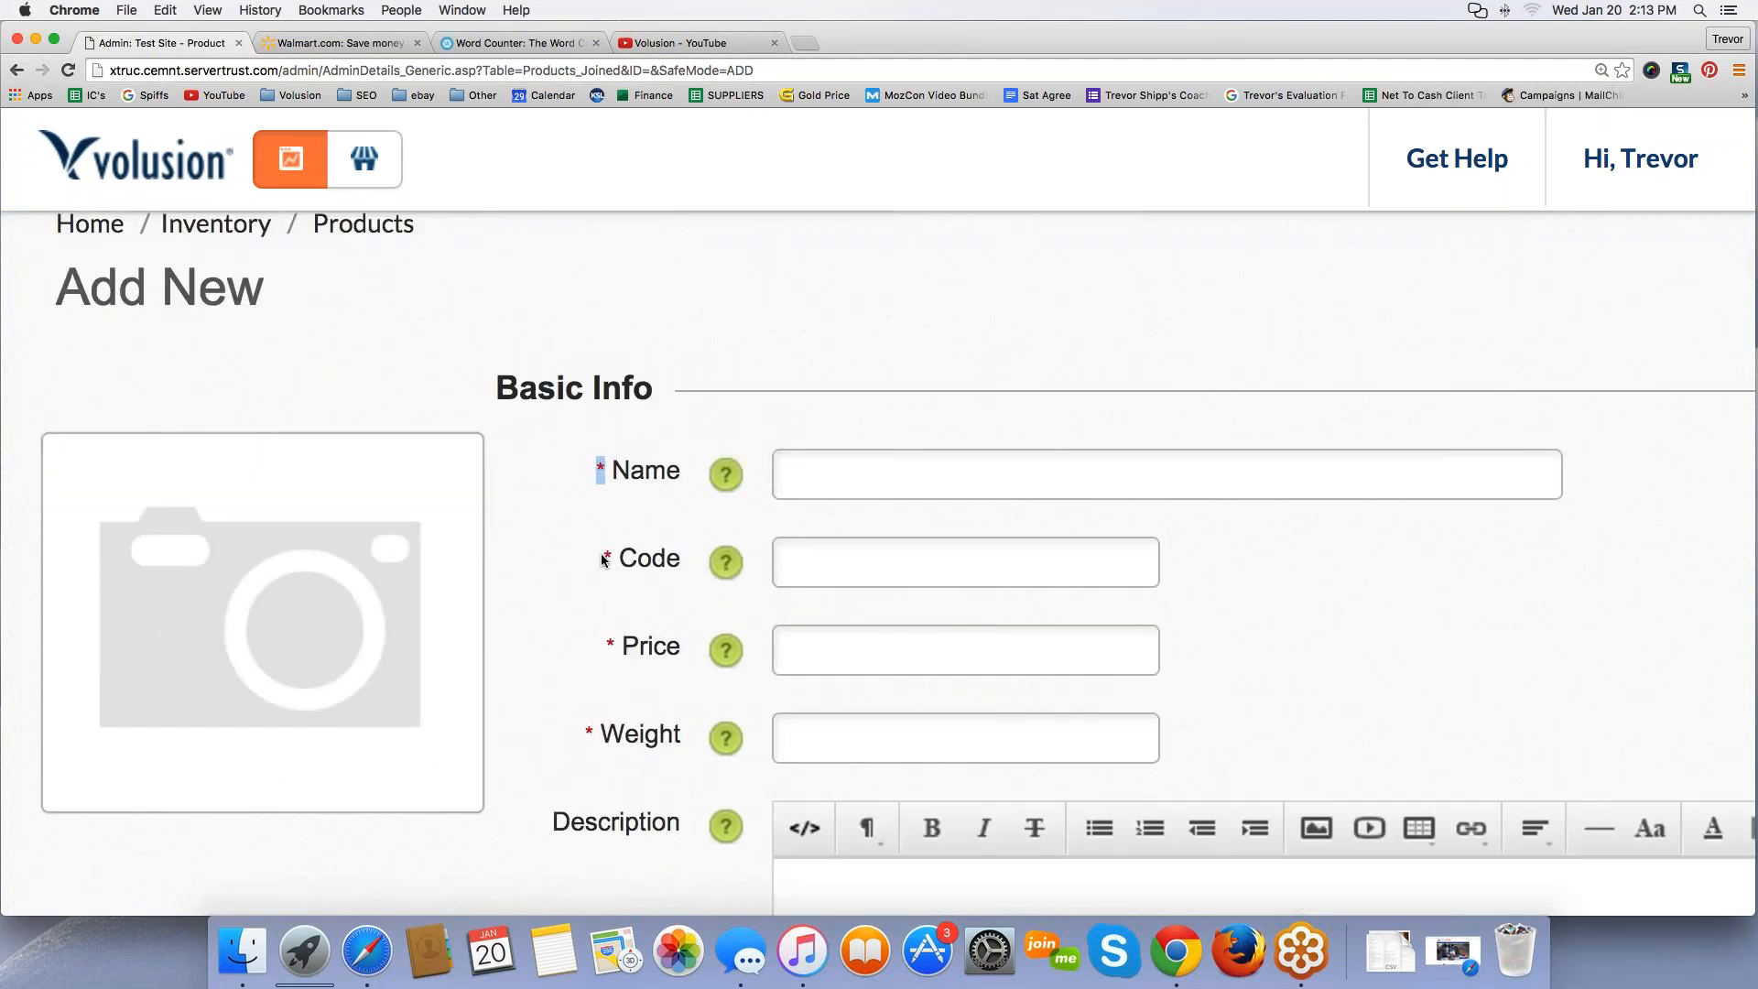
left_click_drag(602, 560, 611, 560)
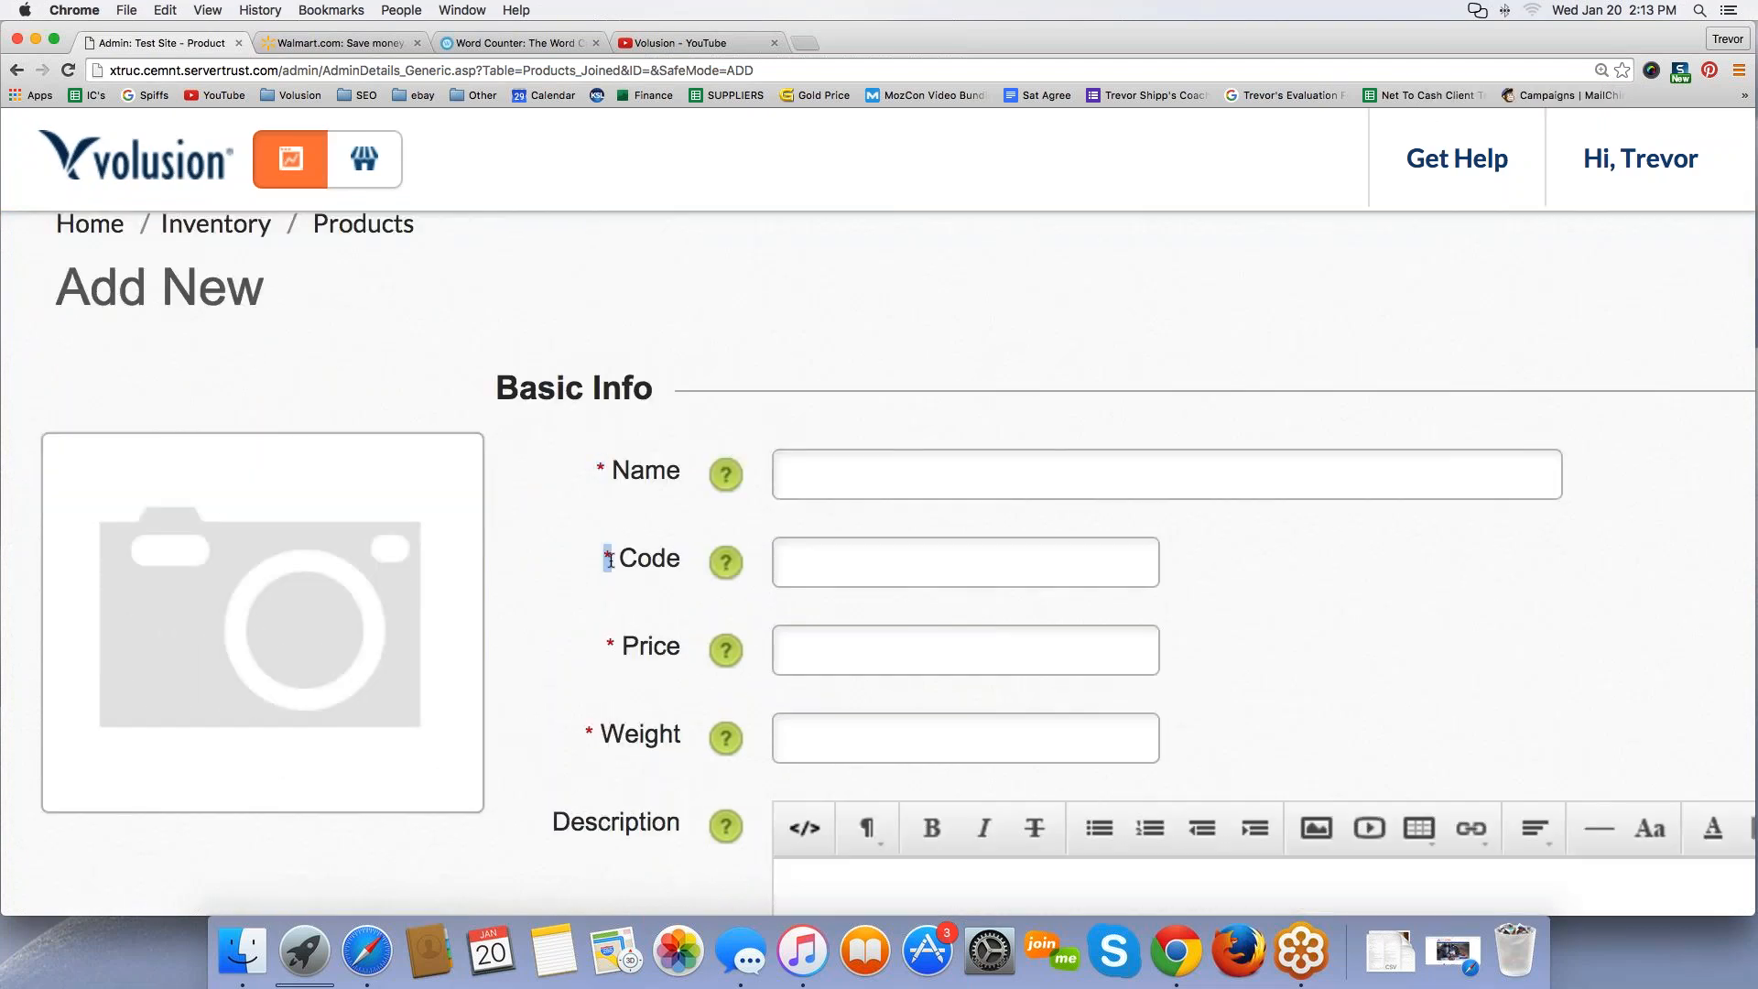
left_click(626, 463)
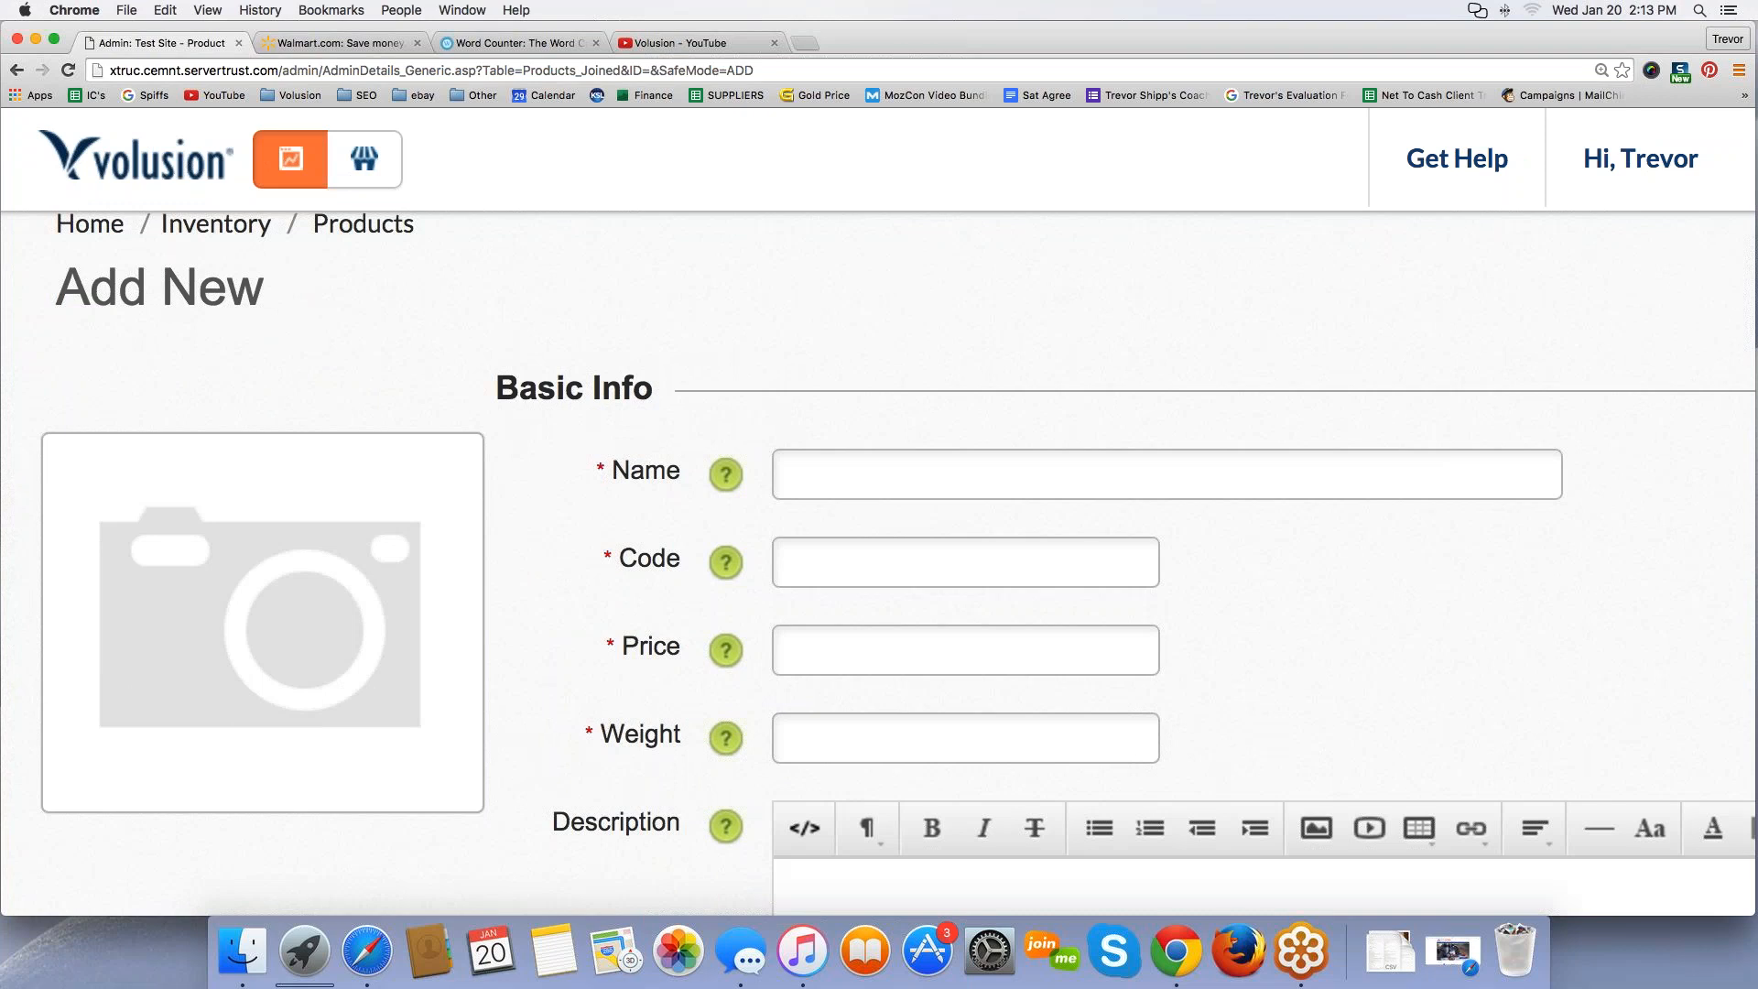
double_click(588, 732)
double_click(610, 639)
double_click(606, 558)
left_click(606, 463)
left_click(844, 473)
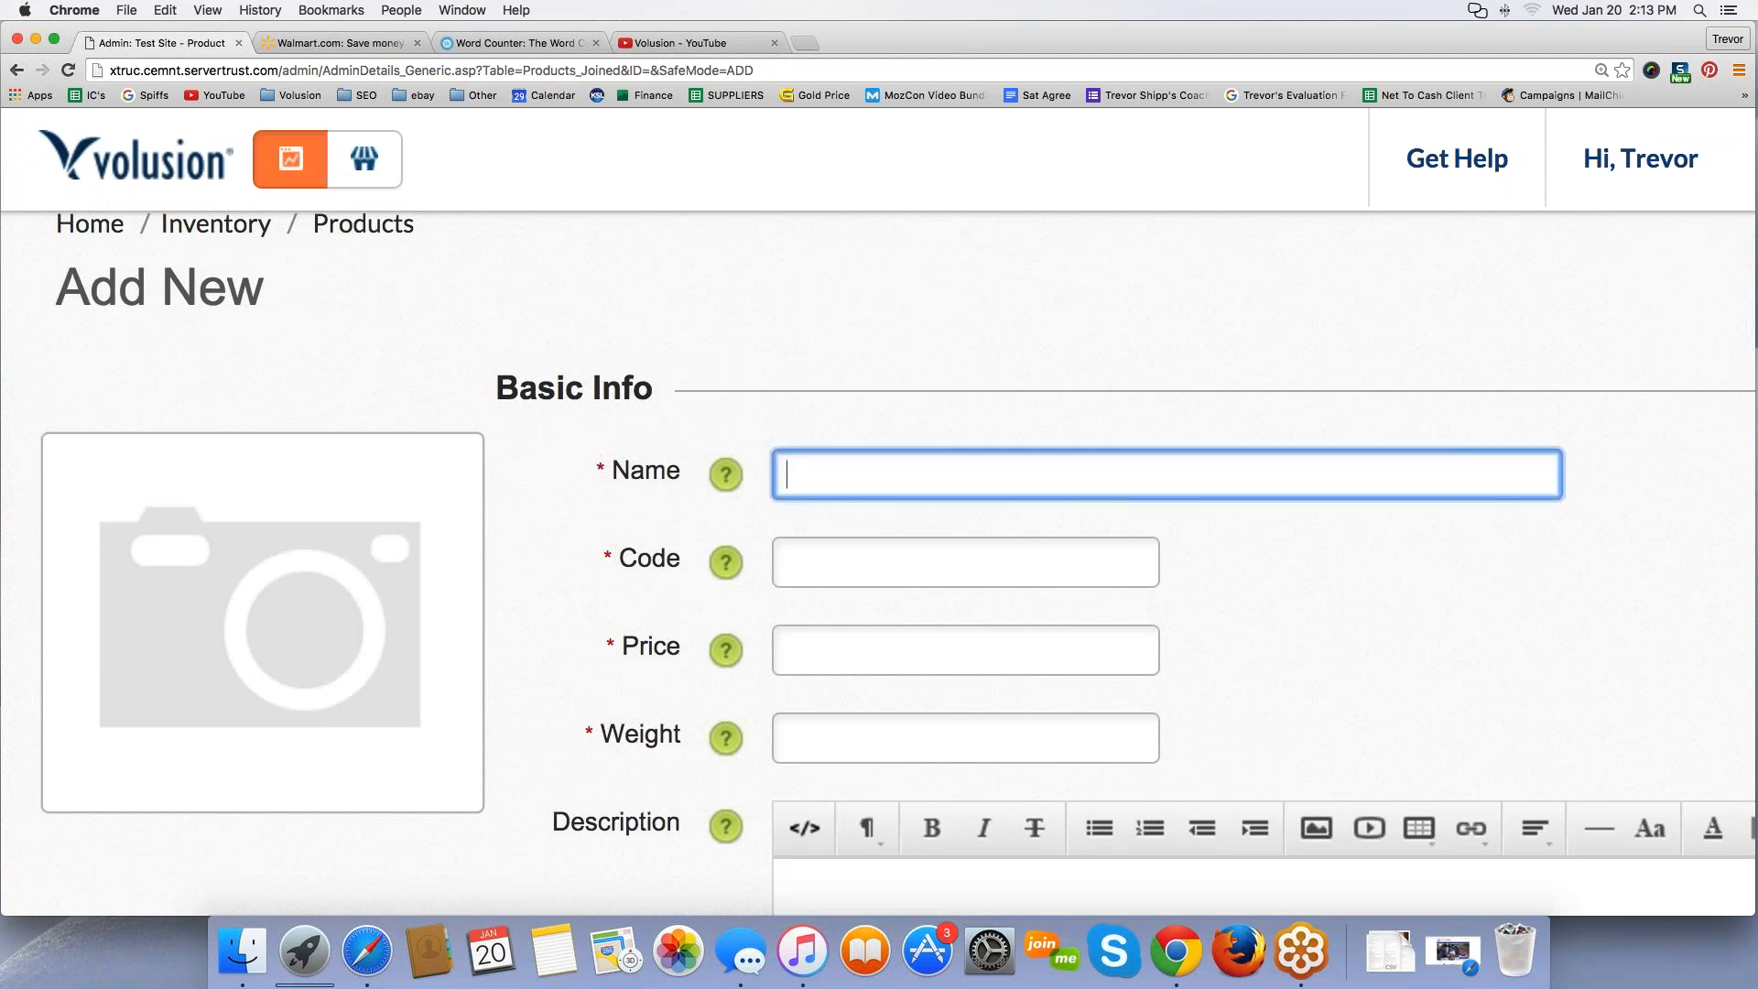
left_click(833, 562)
left_click(828, 650)
left_click(828, 740)
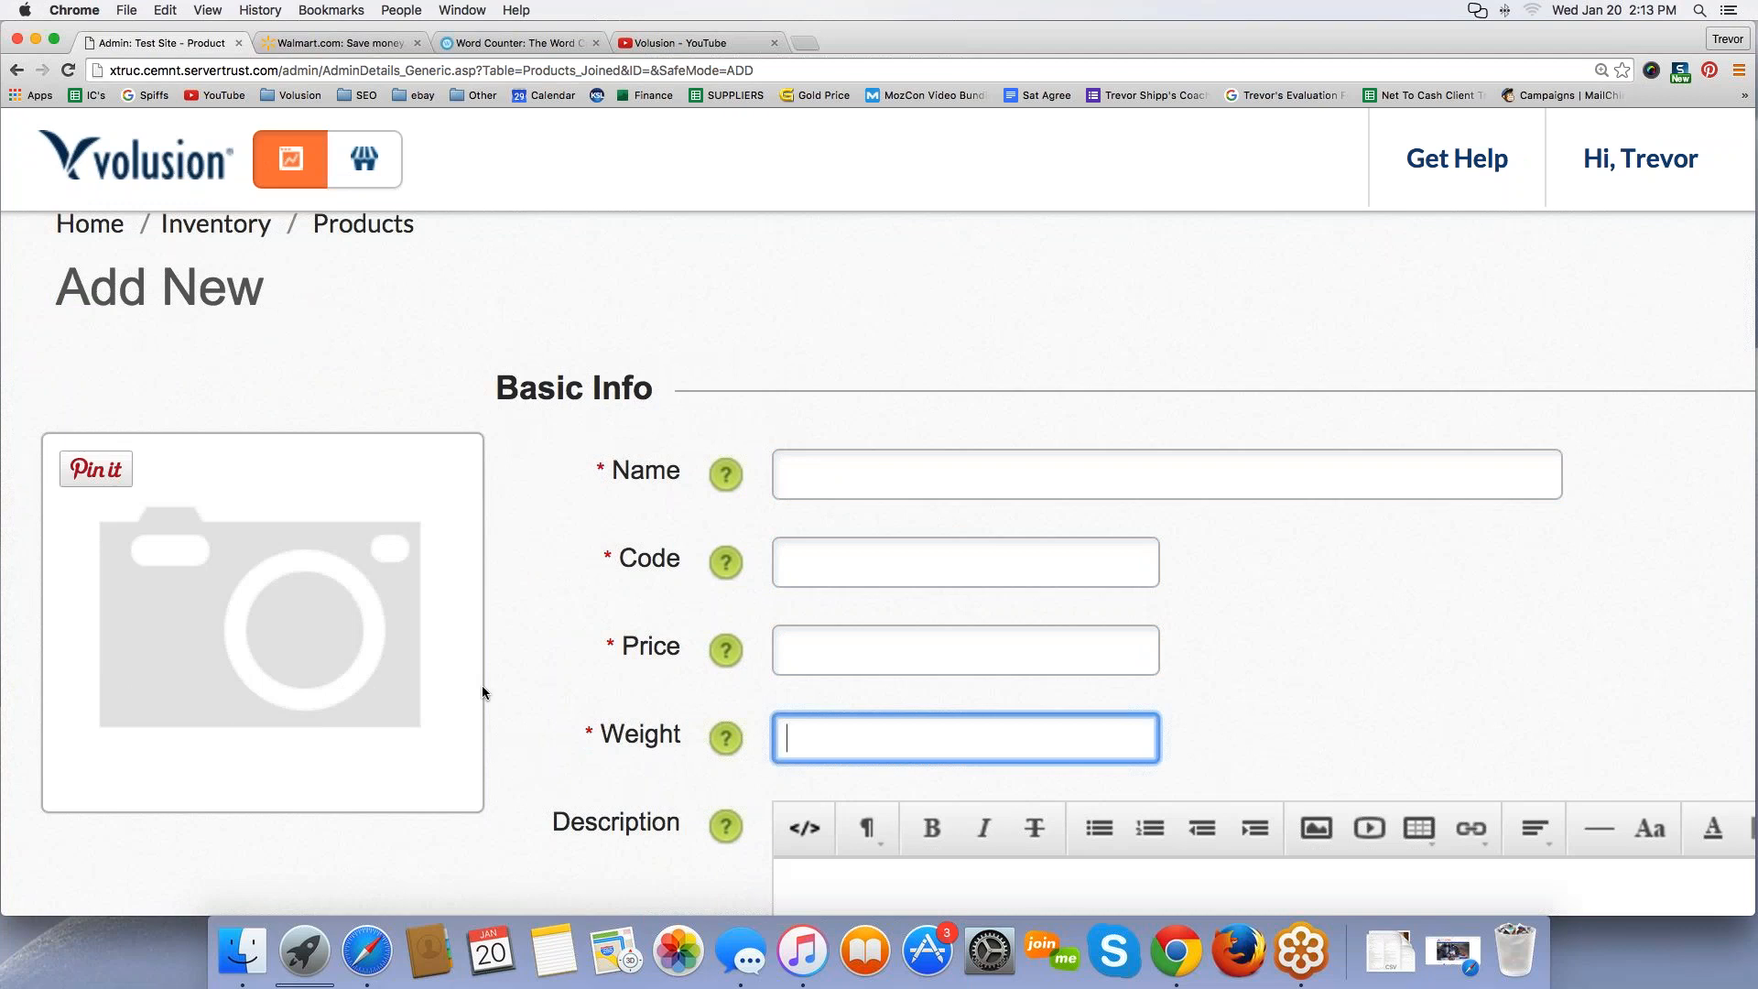
scroll(482, 690, "down", 5)
left_click_drag(547, 508, 681, 508)
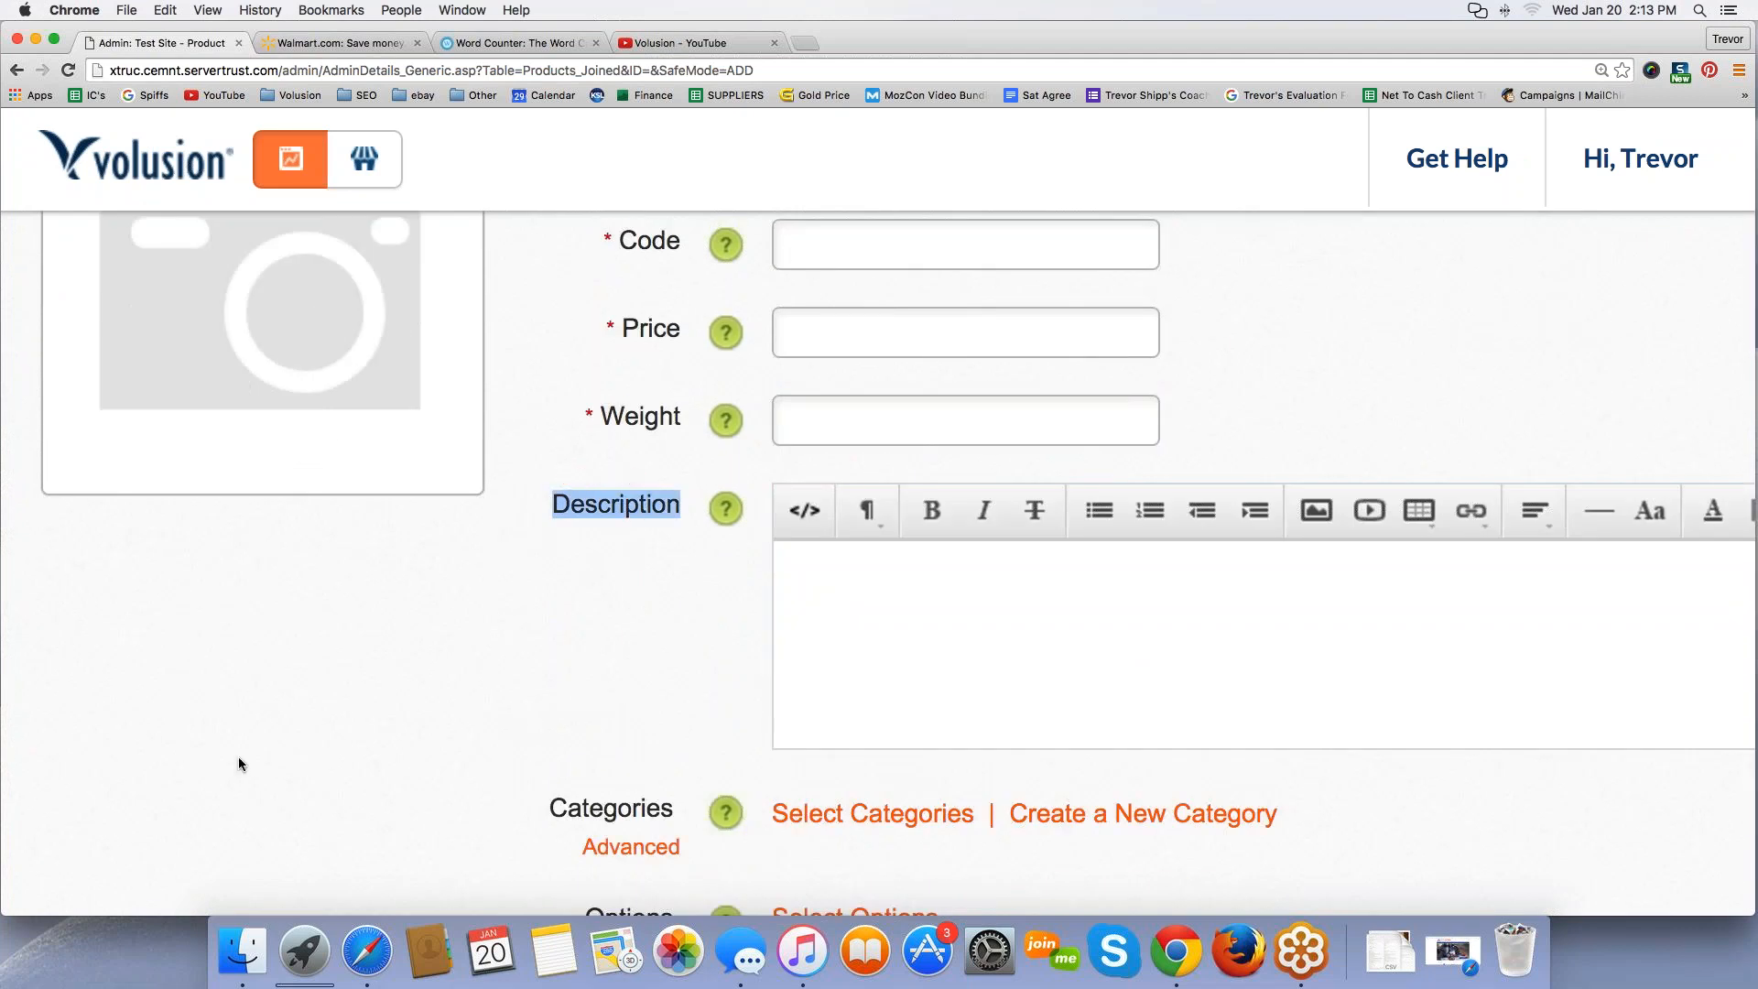
scroll(238, 757, "up", 2)
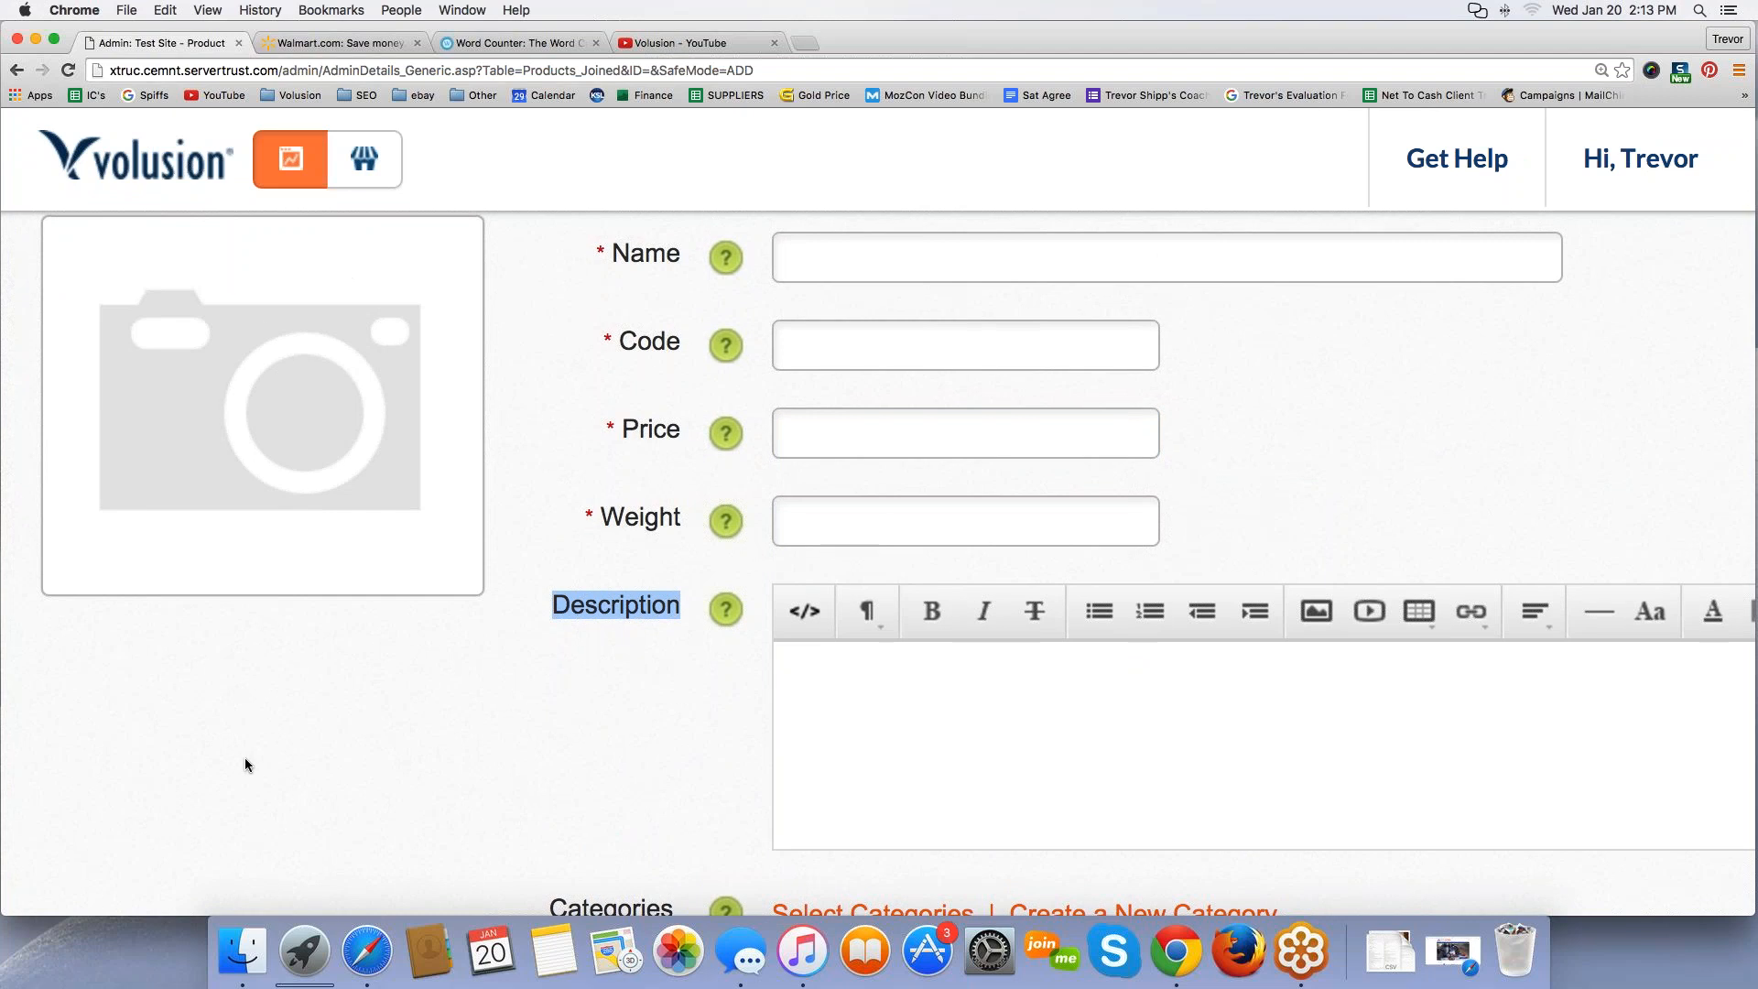
scroll(244, 756, "up", 5)
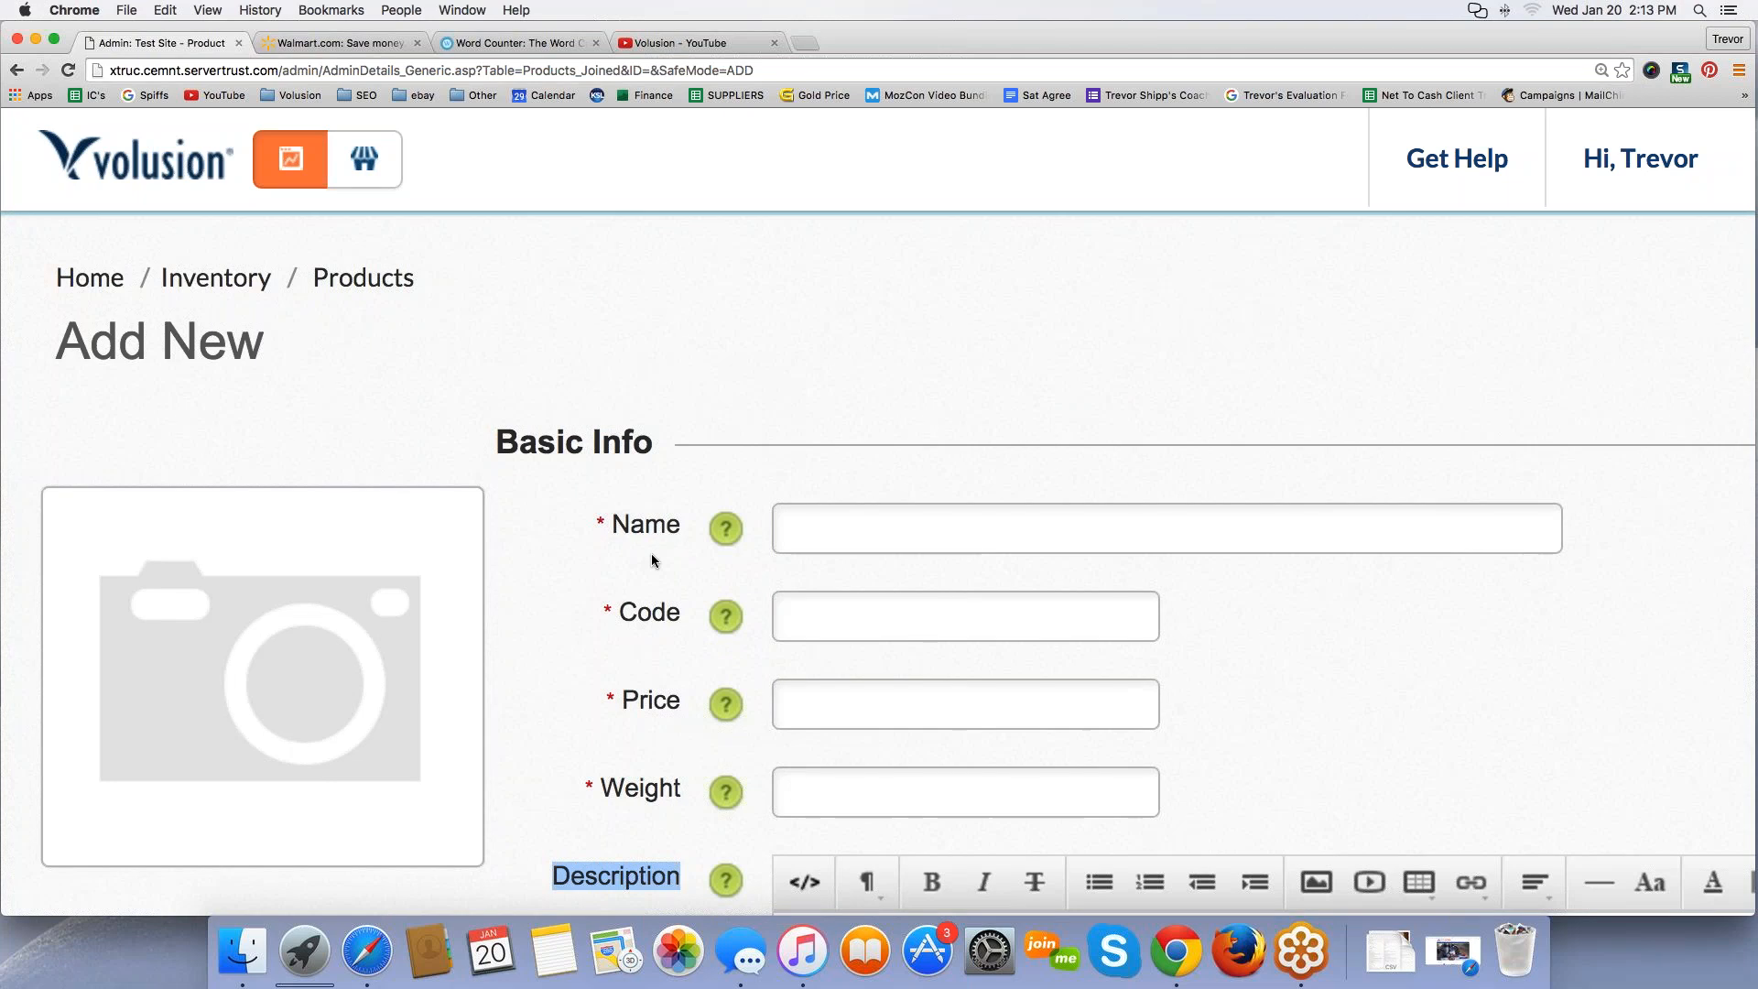
left_click(806, 542)
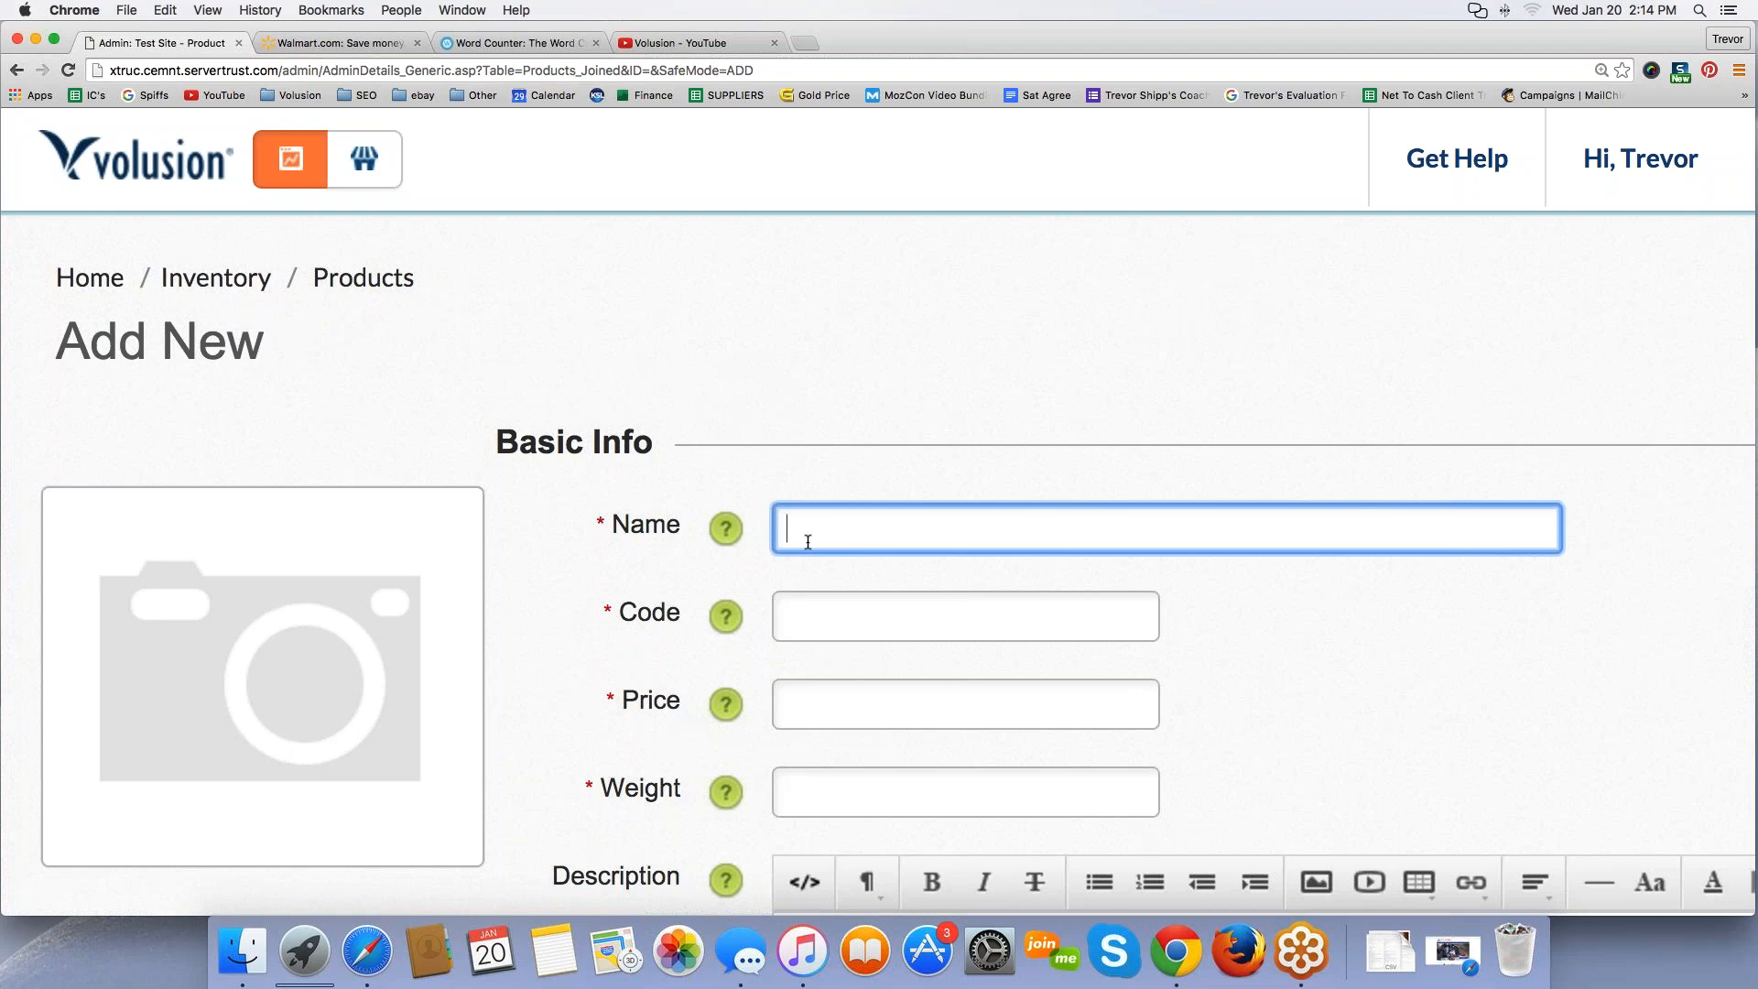
left_click(553, 538)
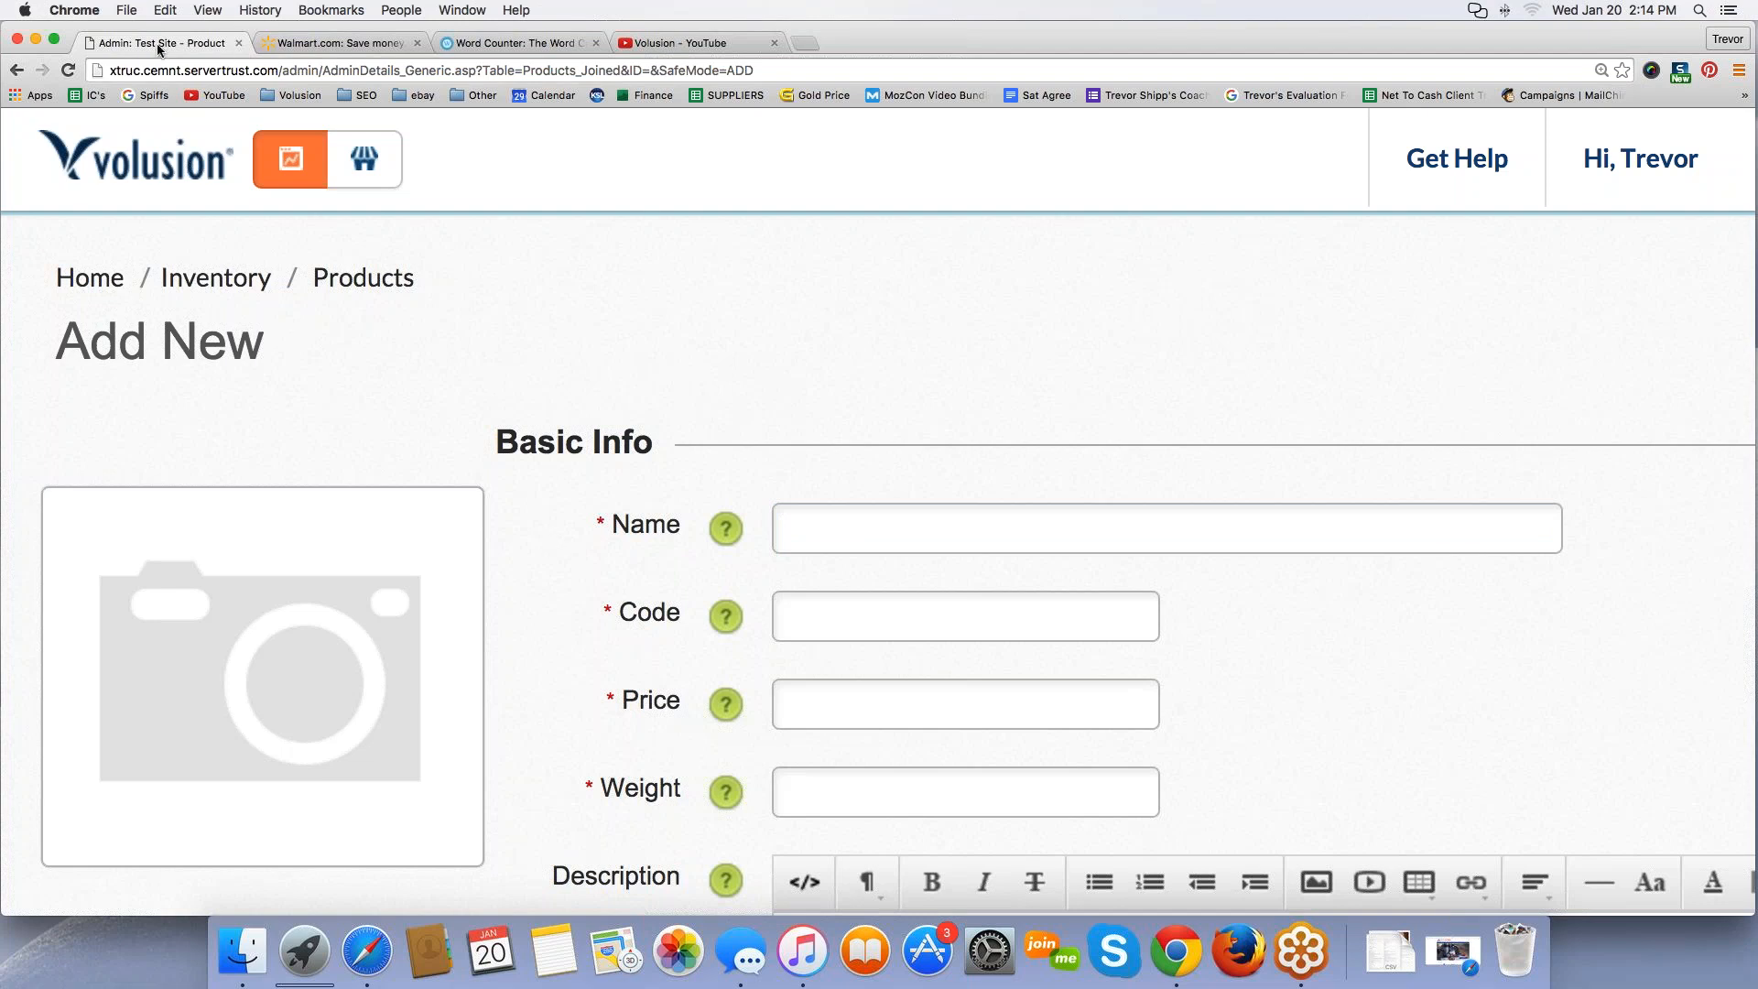
left_click(337, 43)
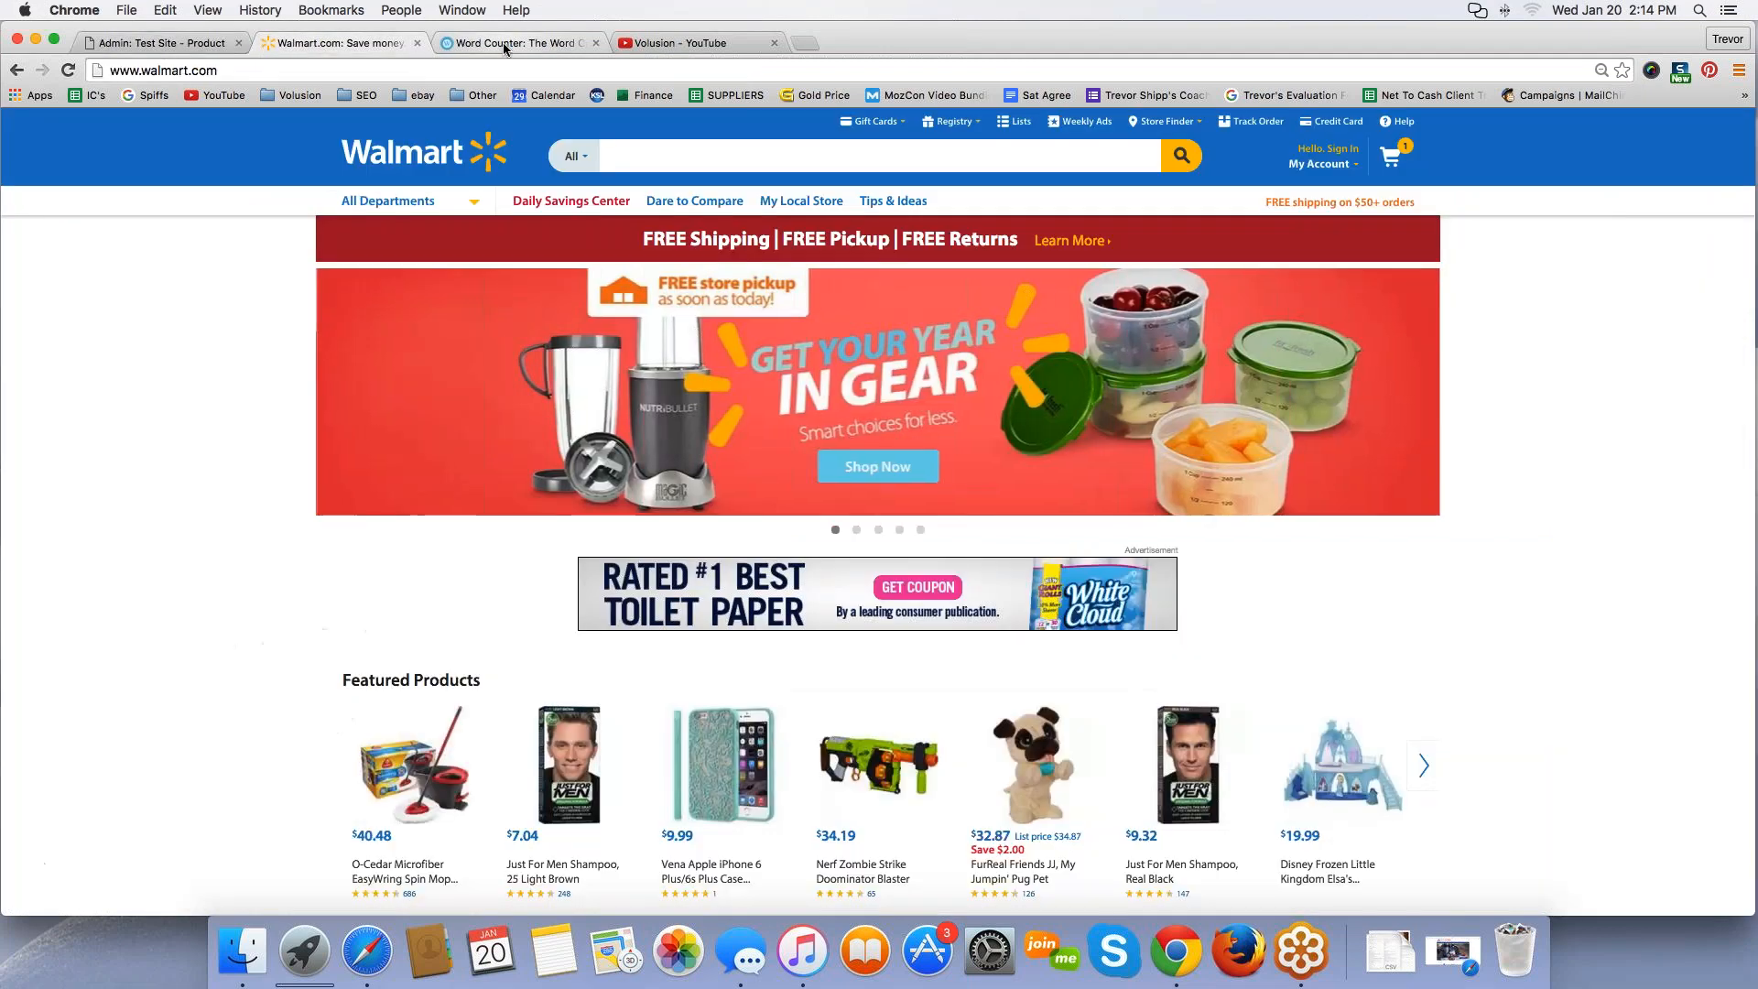
left_click(507, 43)
left_click(673, 43)
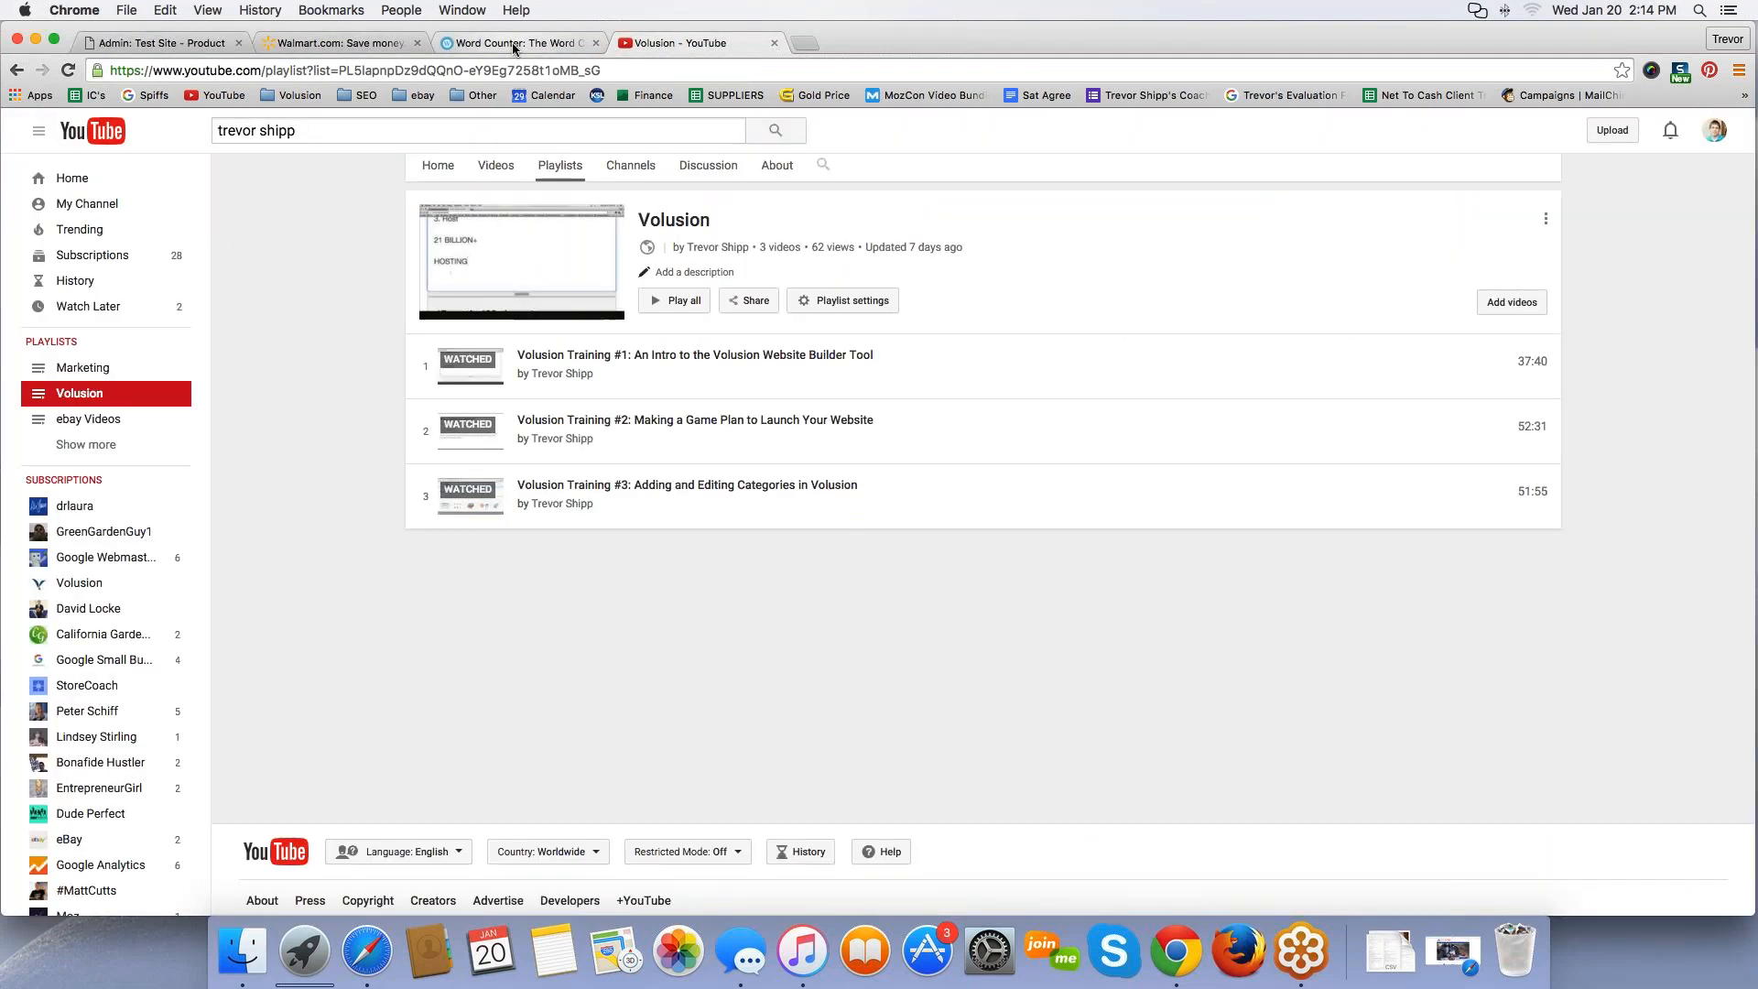
left_click(512, 43)
left_click(302, 43)
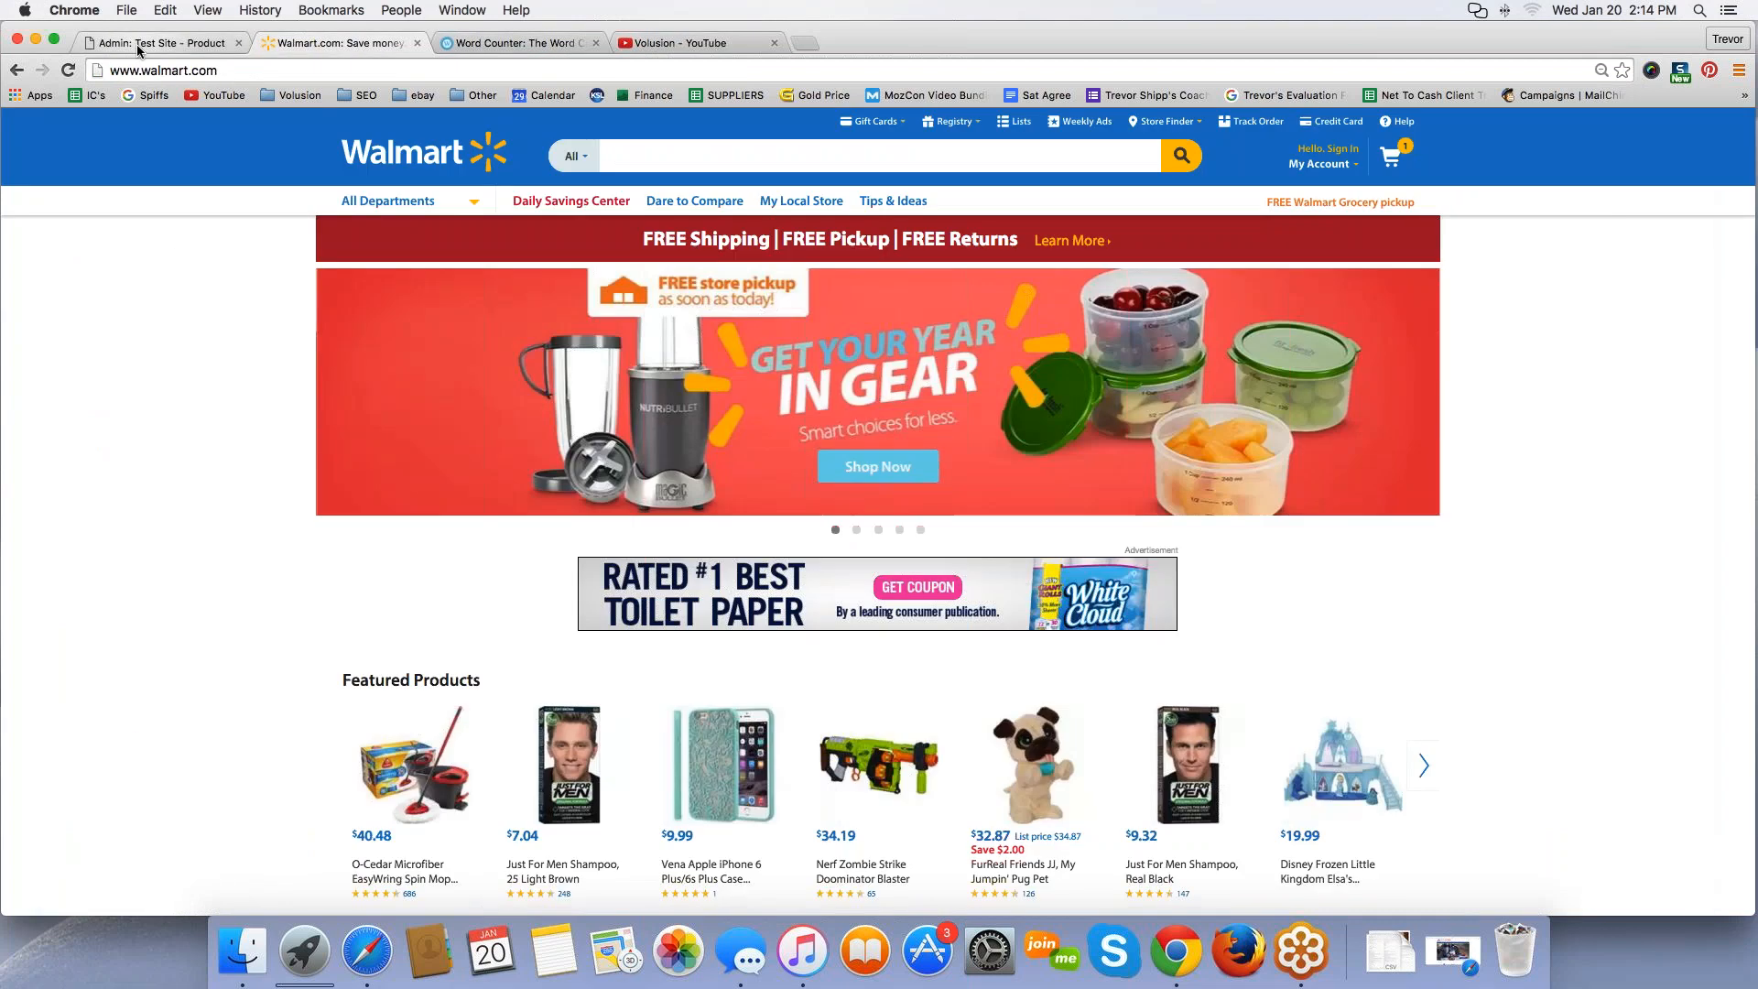
left_click(139, 43)
left_click(337, 43)
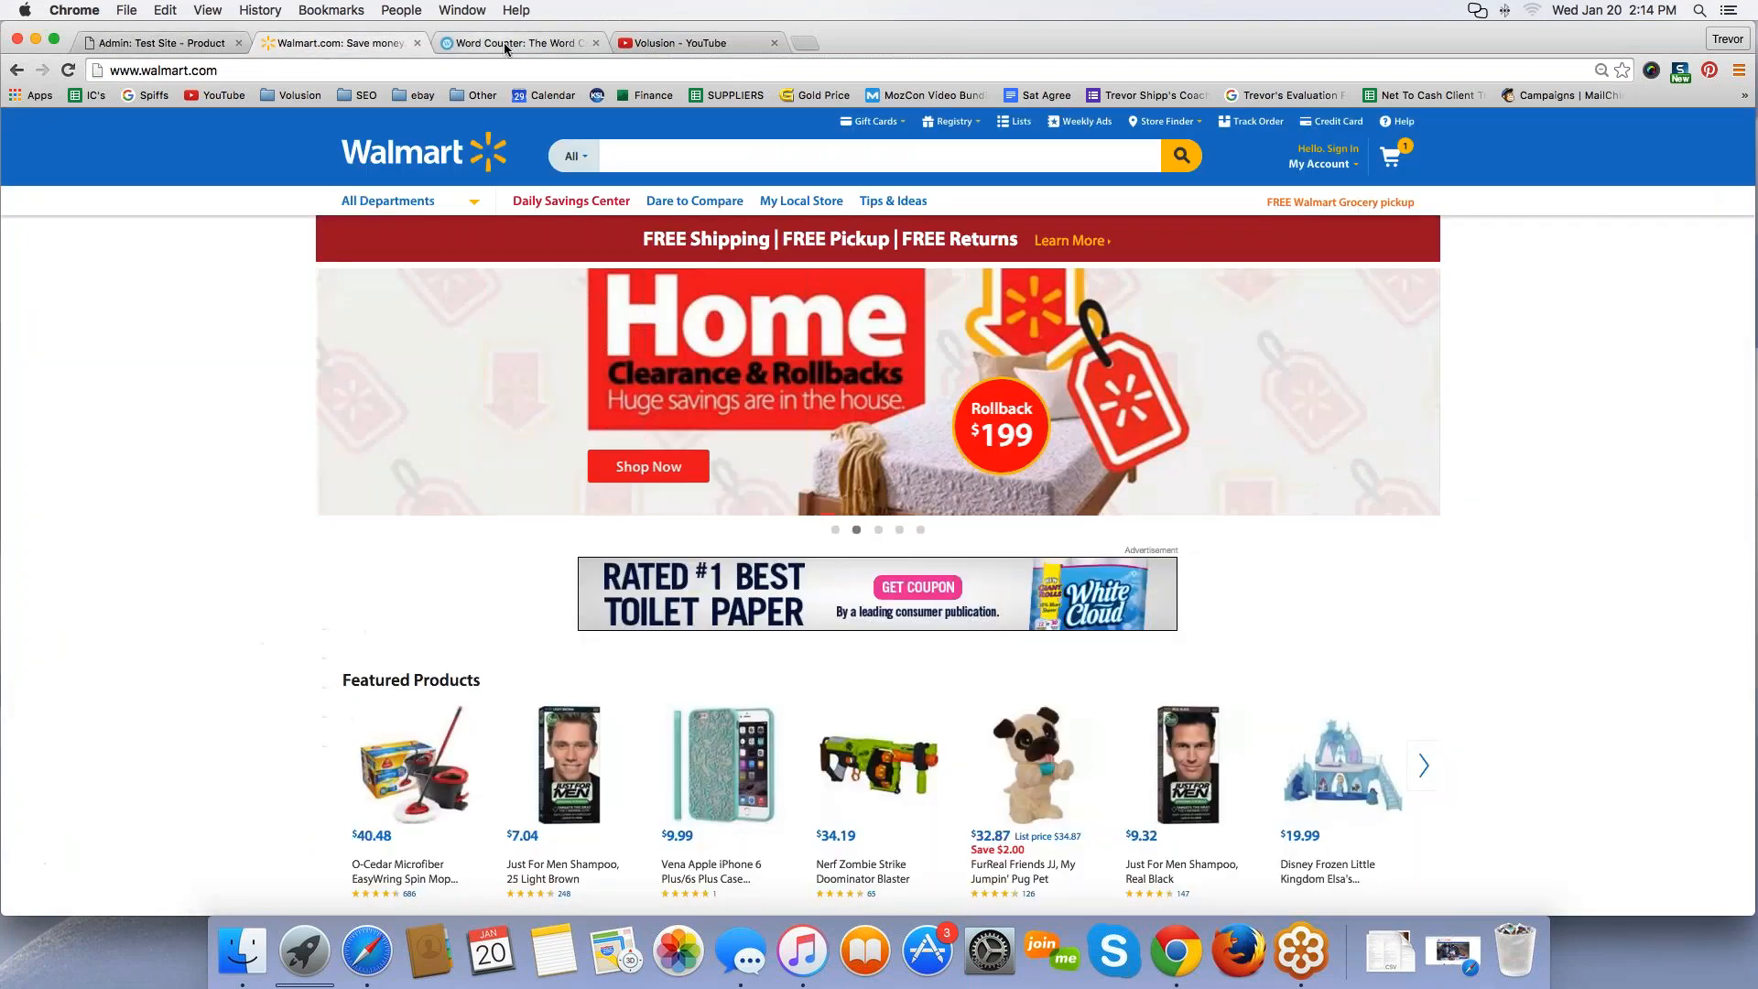
left_click(504, 42)
left_click(661, 42)
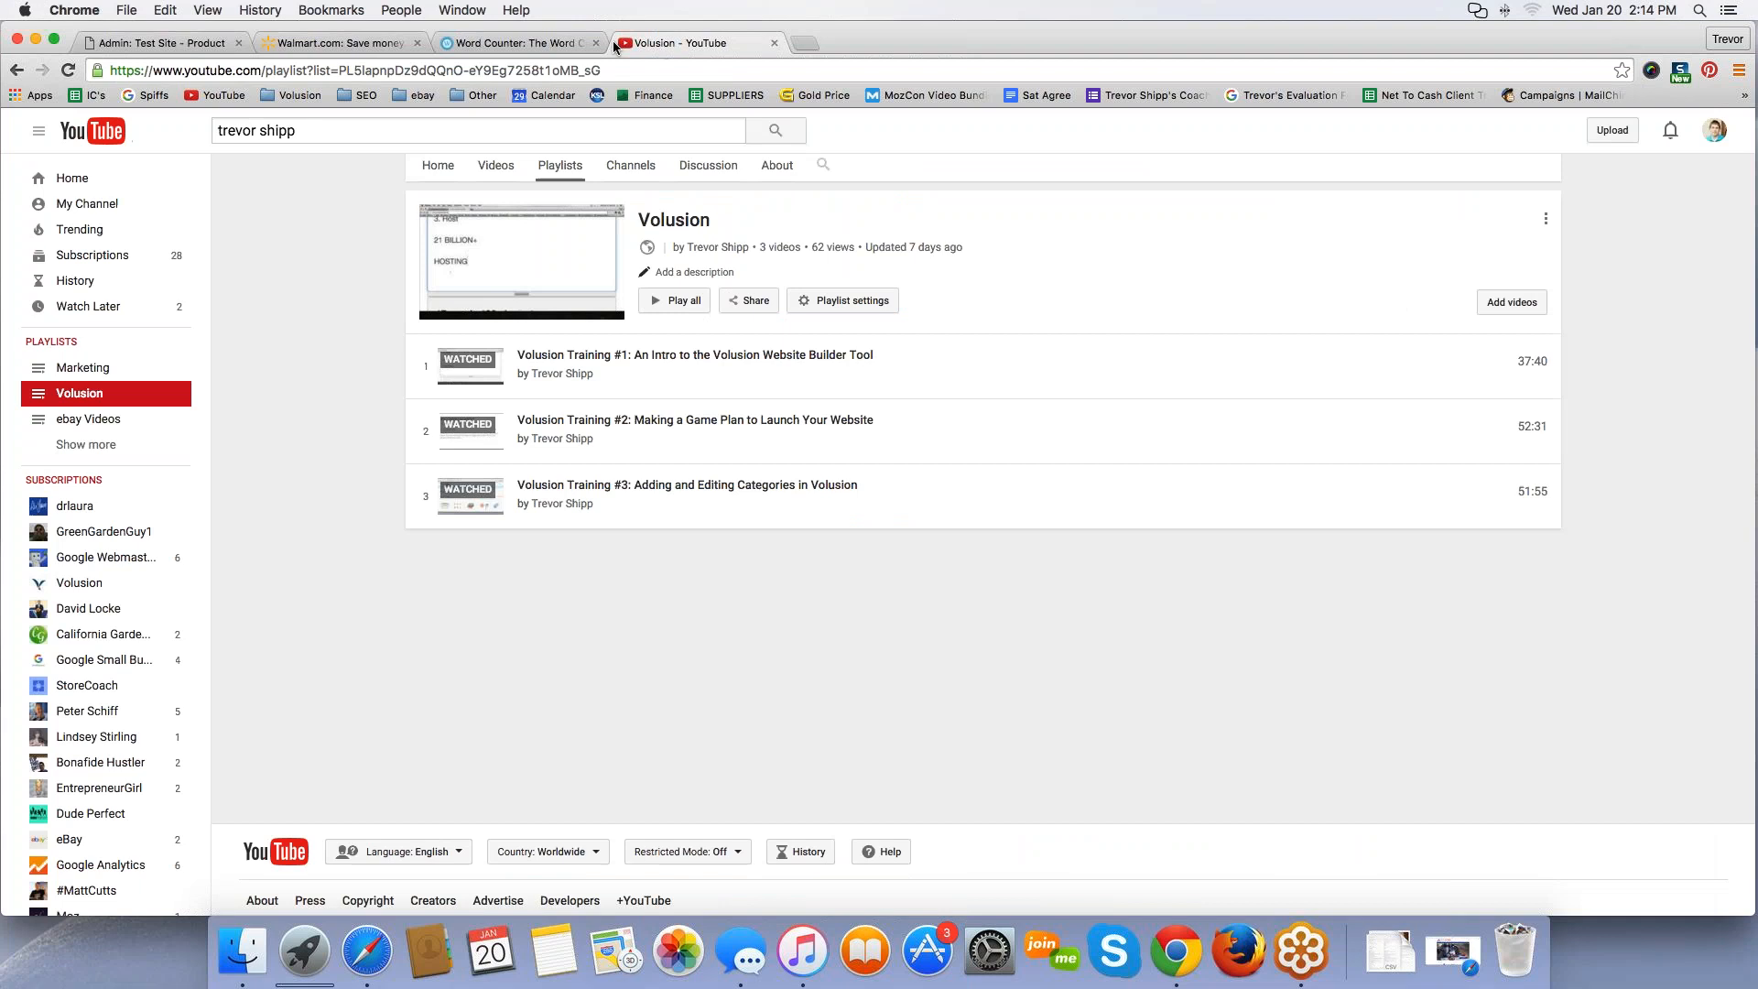
left_click(156, 45)
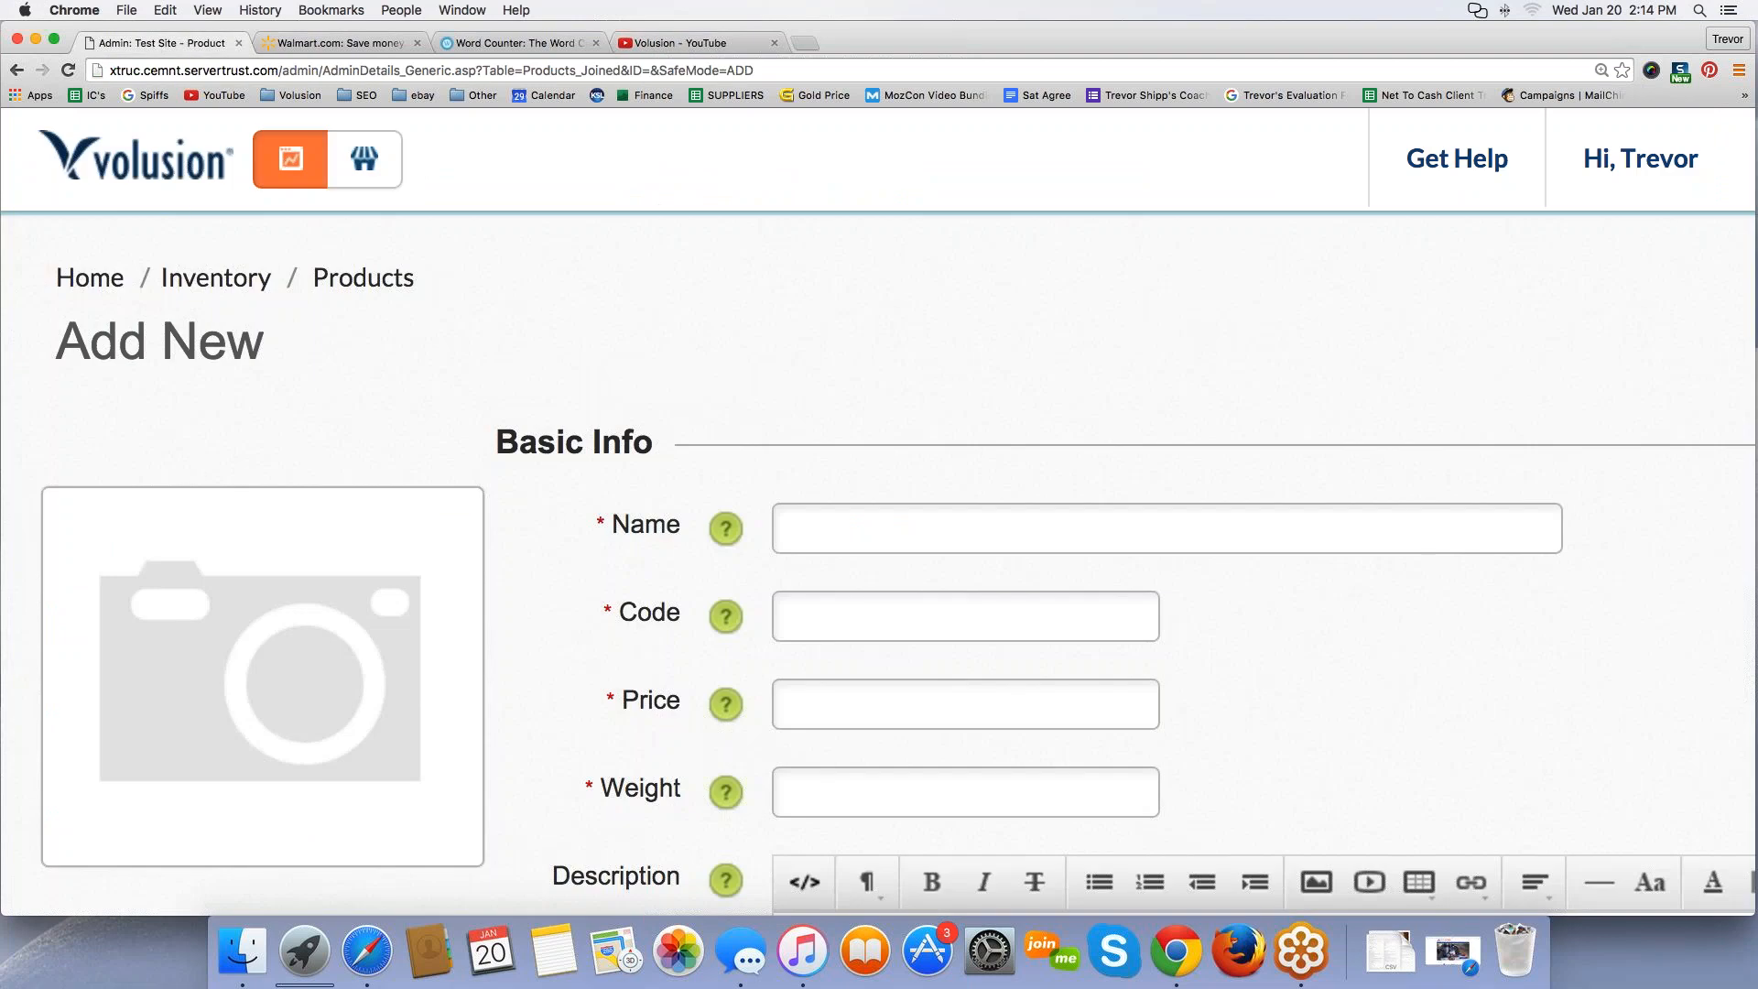
Step: Look through the open Volusion, Walmart, Word Counter and YouTube tabs, and close the YouTube playlist tab
left_click(320, 46)
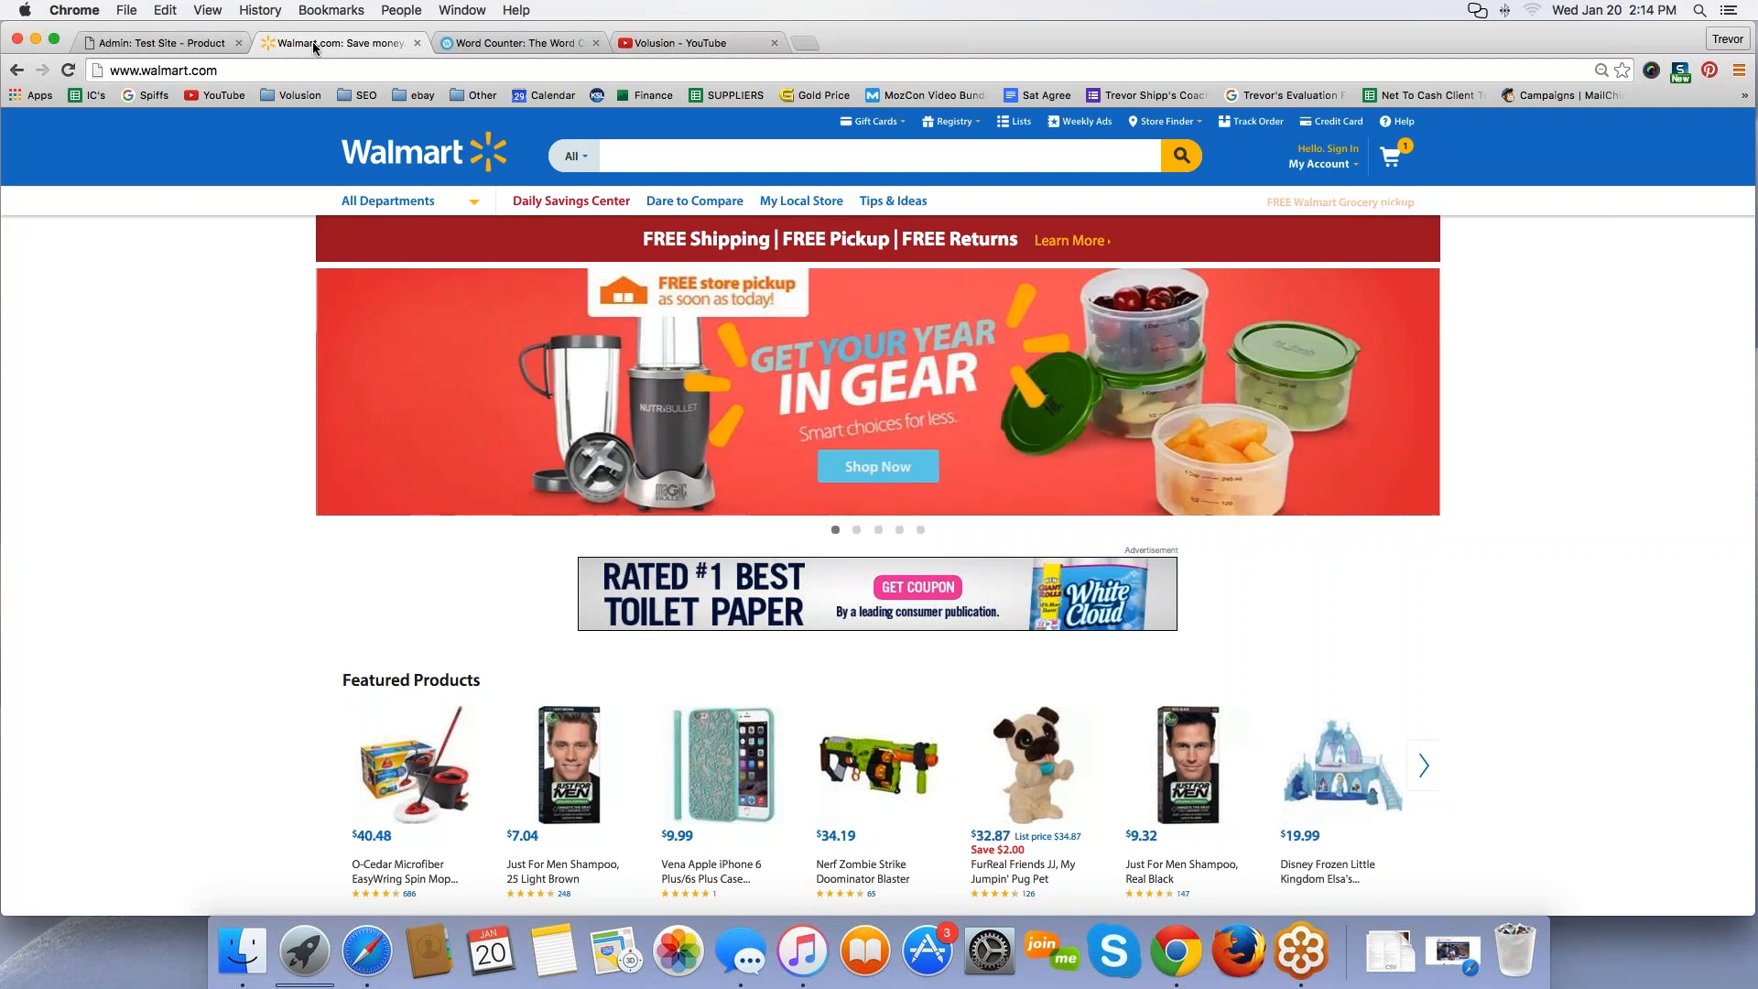
left_click(137, 42)
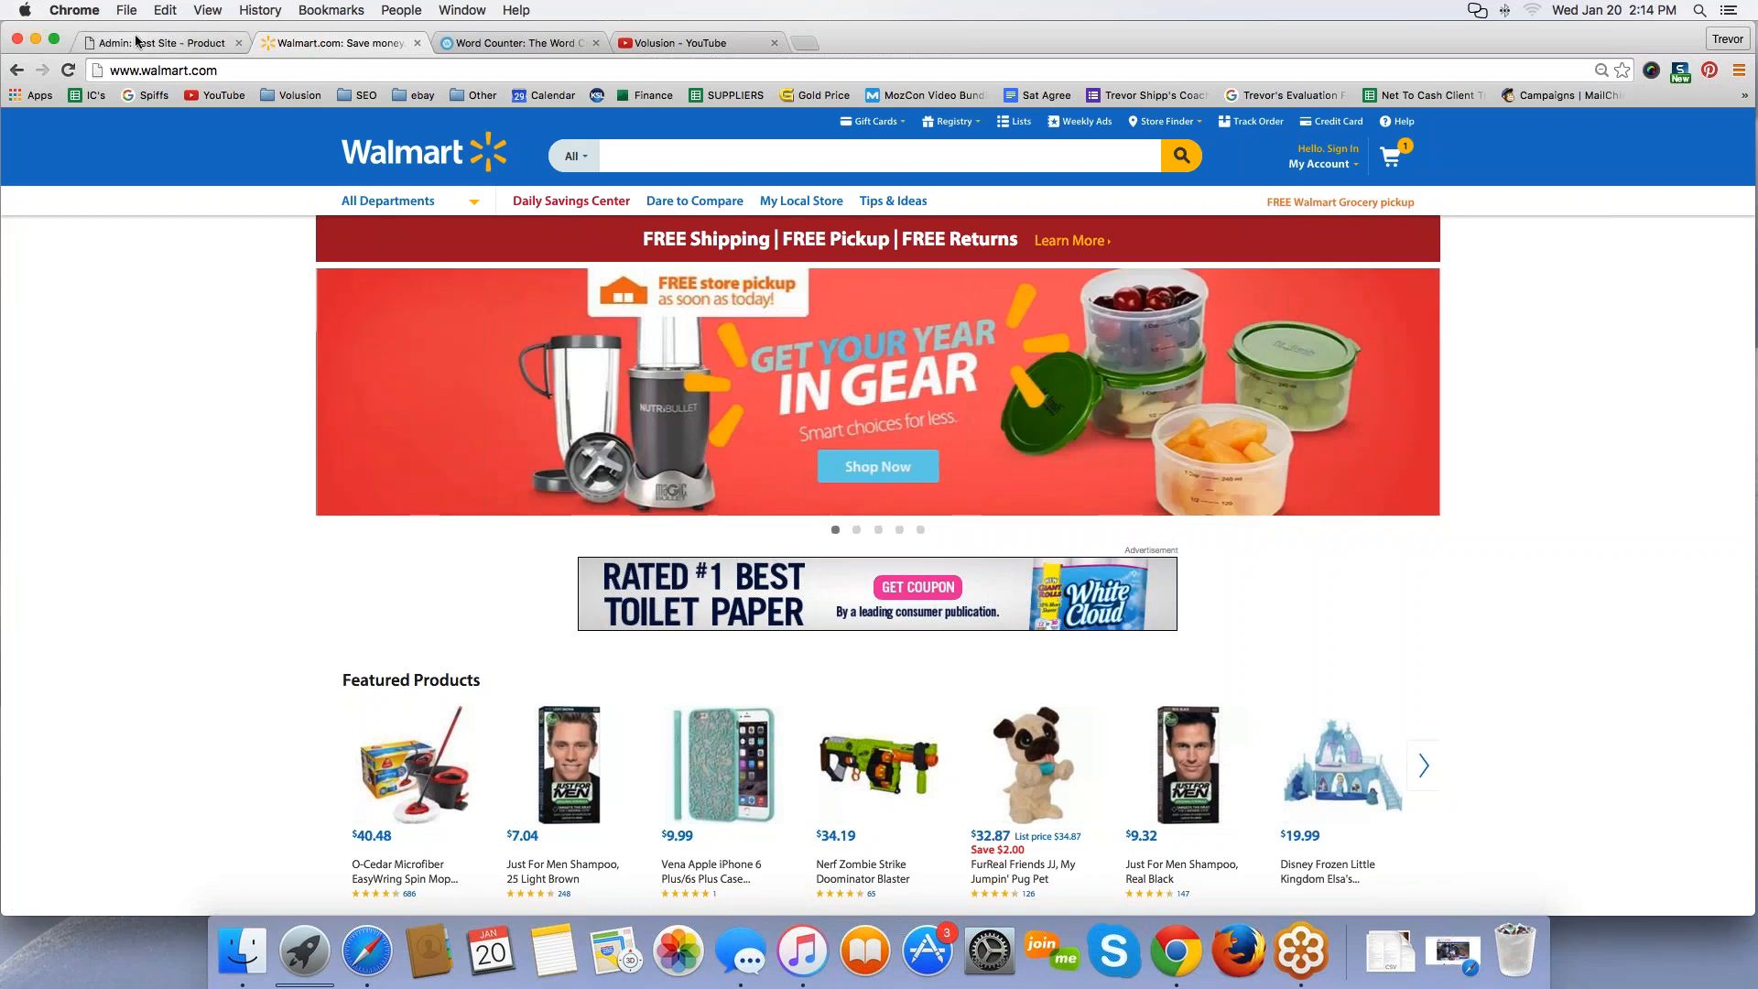
left_click(336, 43)
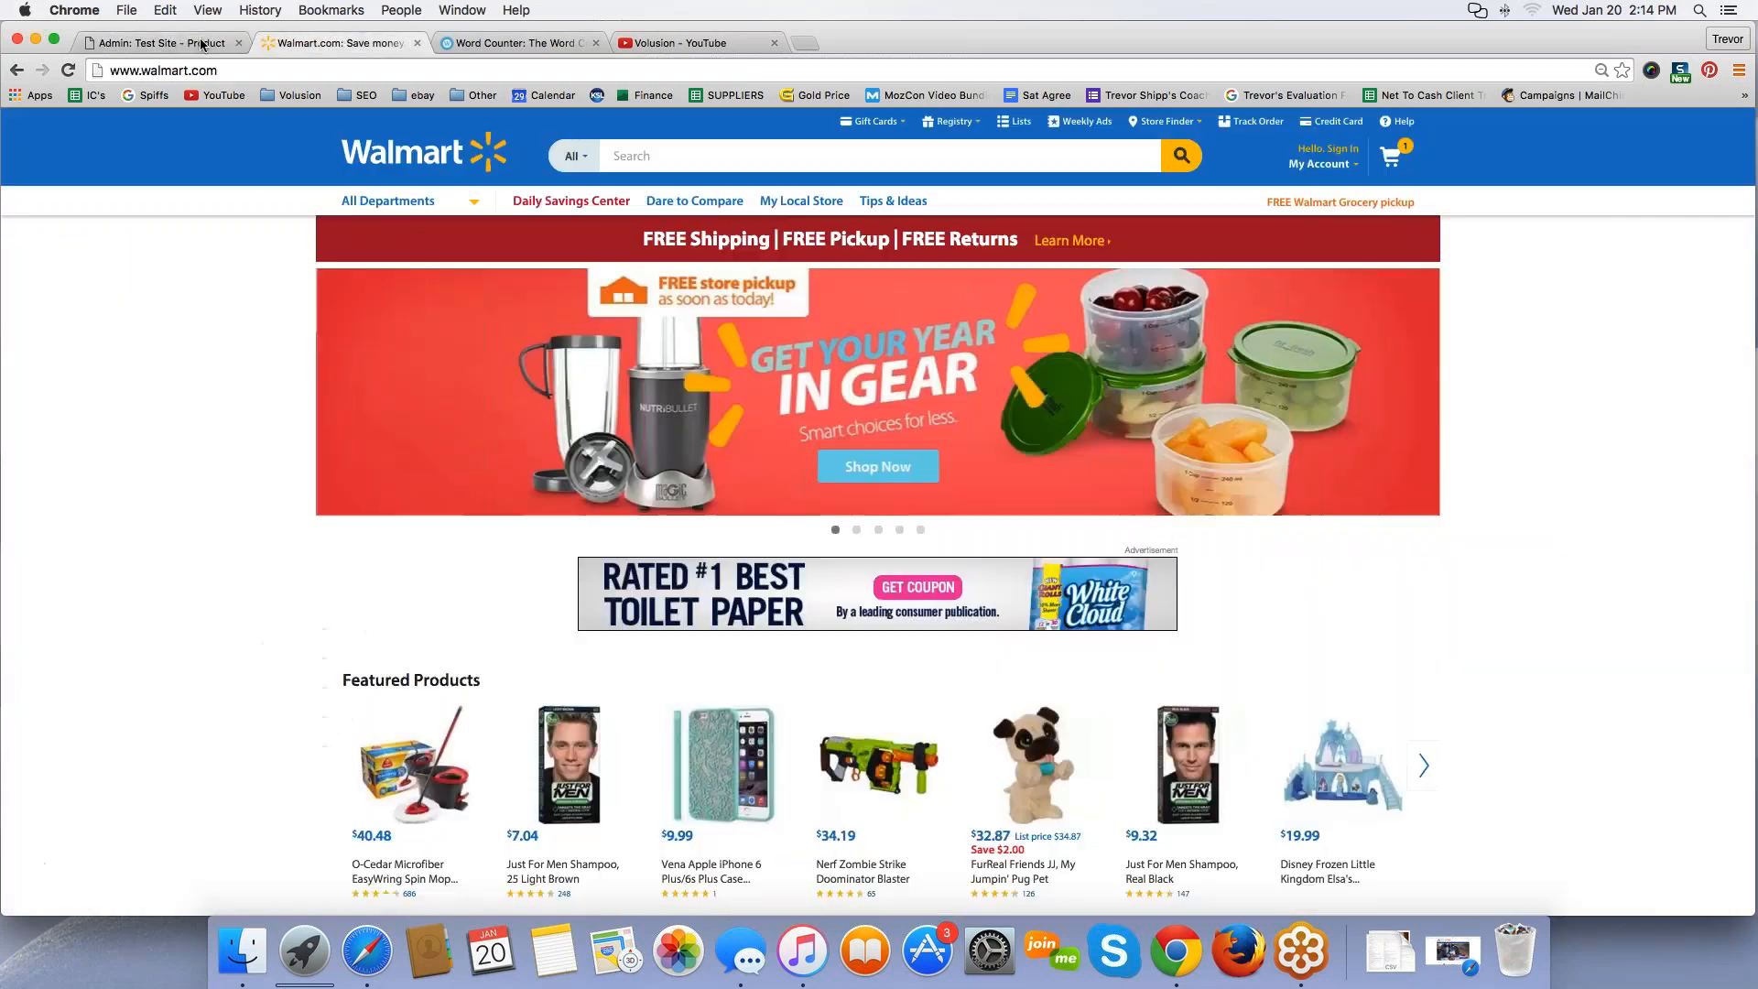
left_click(152, 40)
left_click(310, 46)
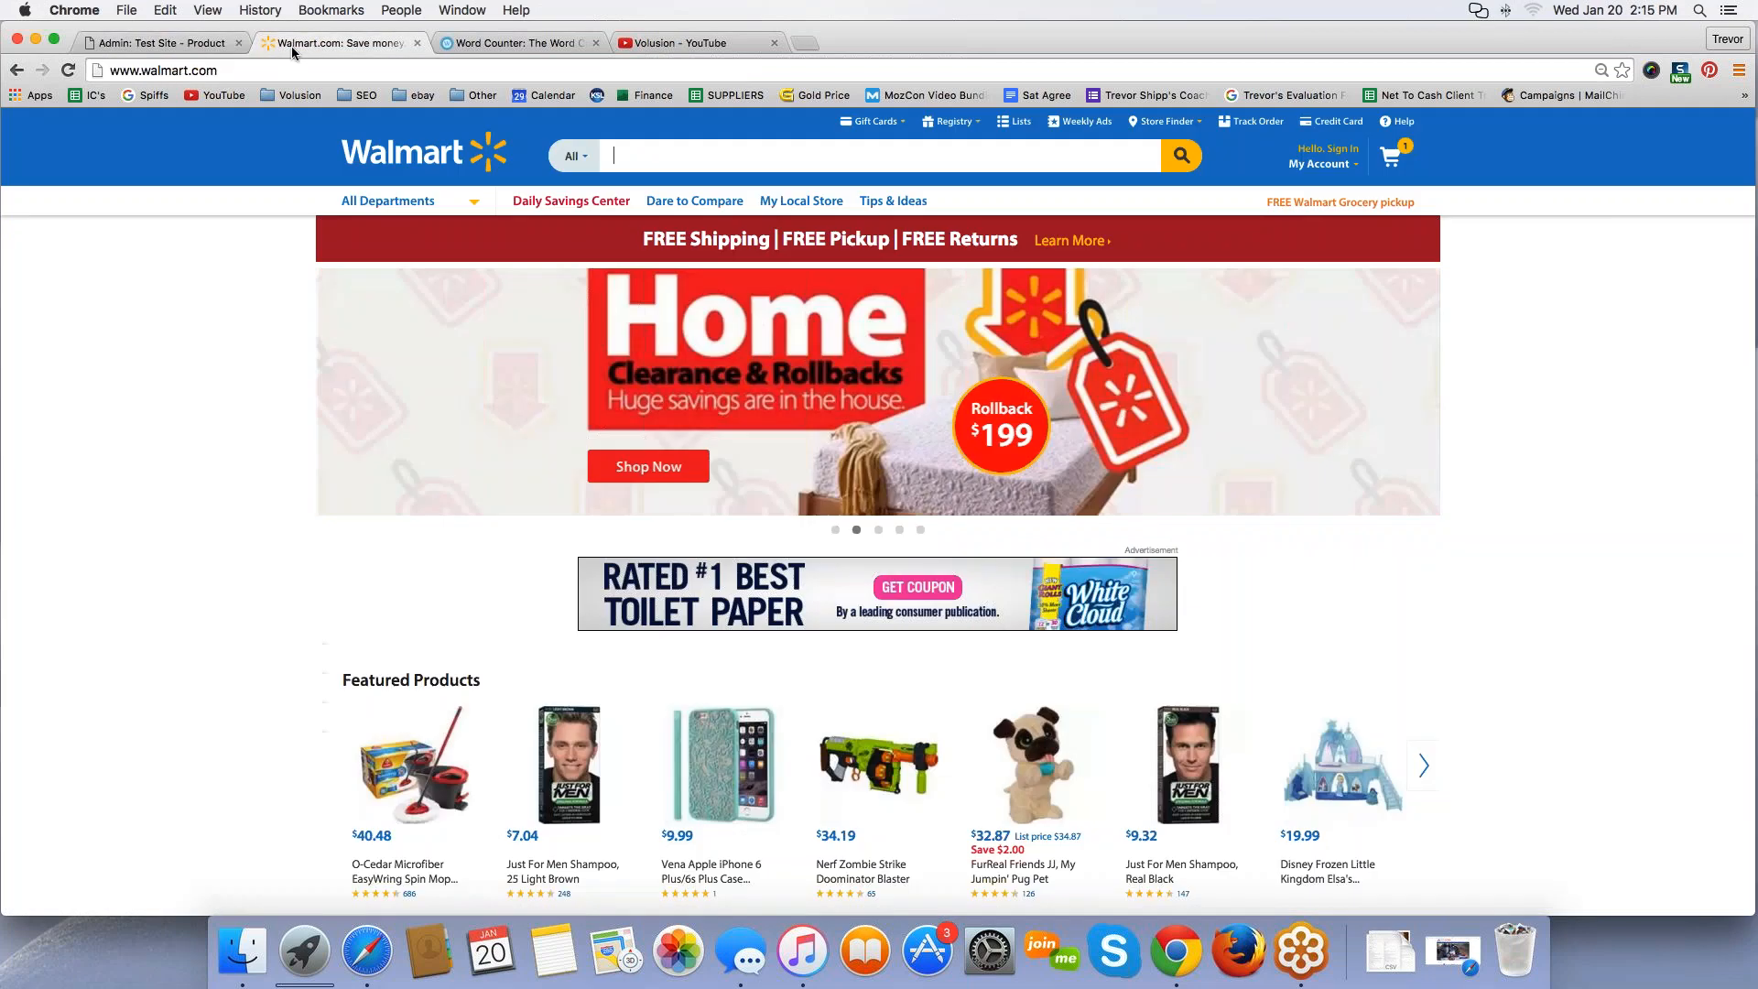
left_click(507, 44)
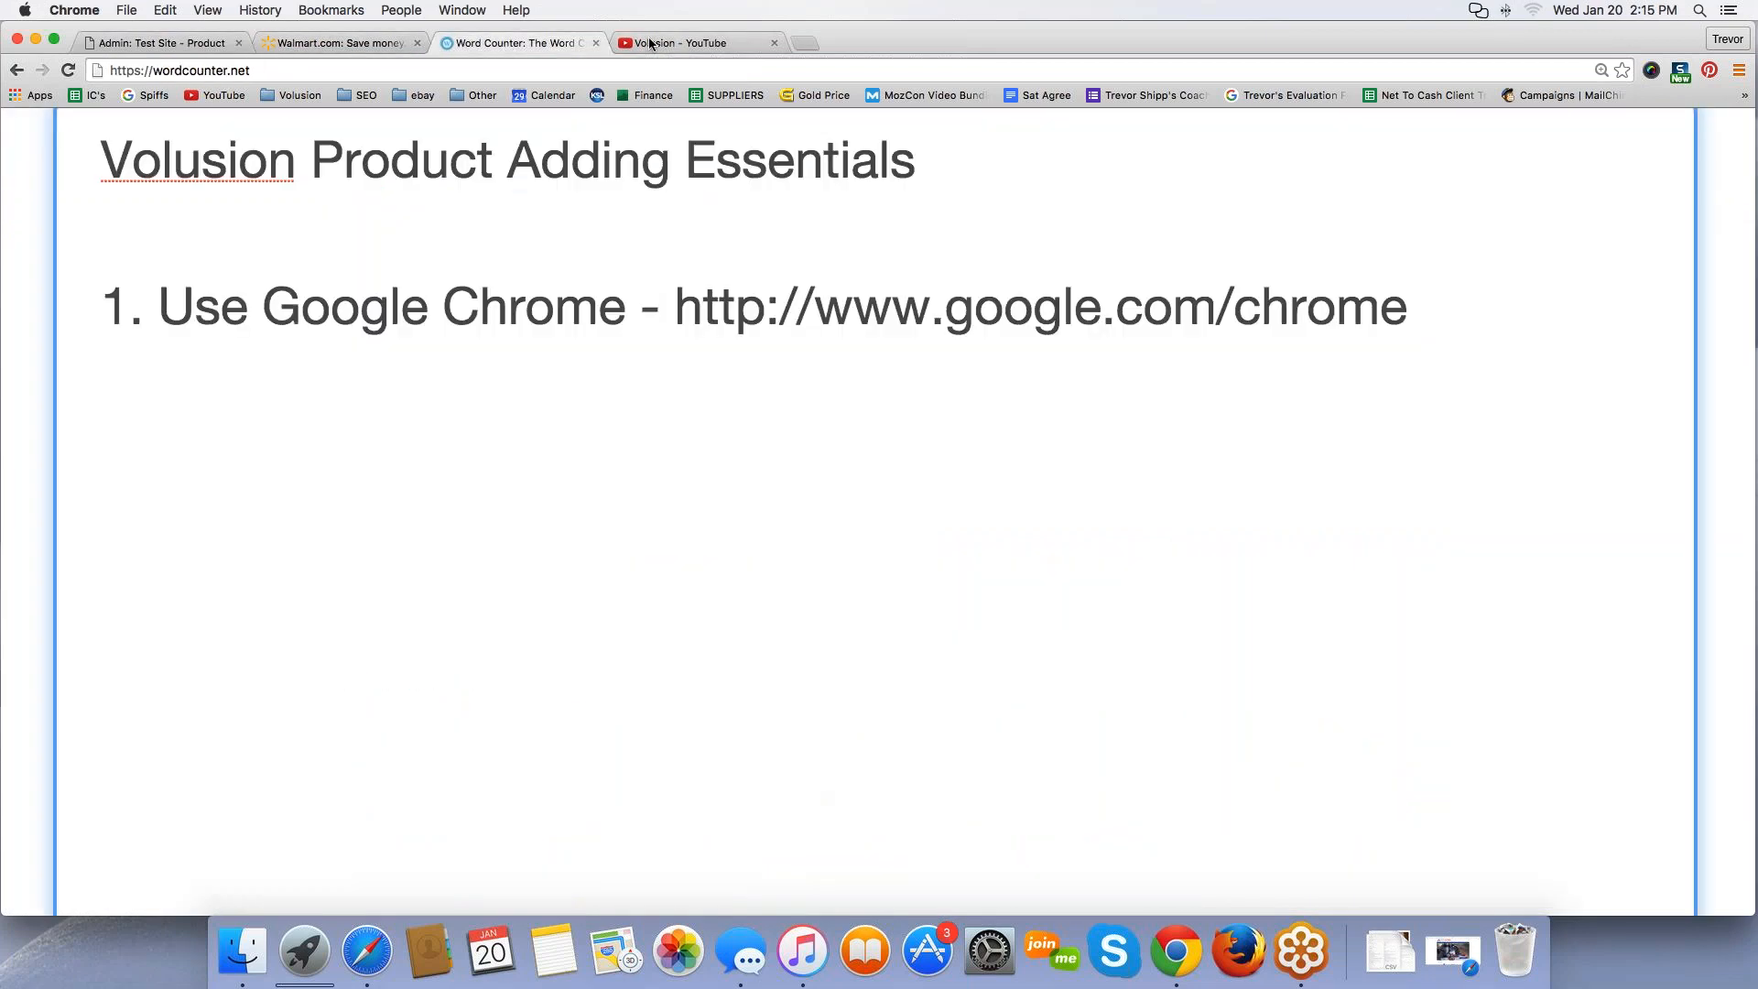
left_click(679, 43)
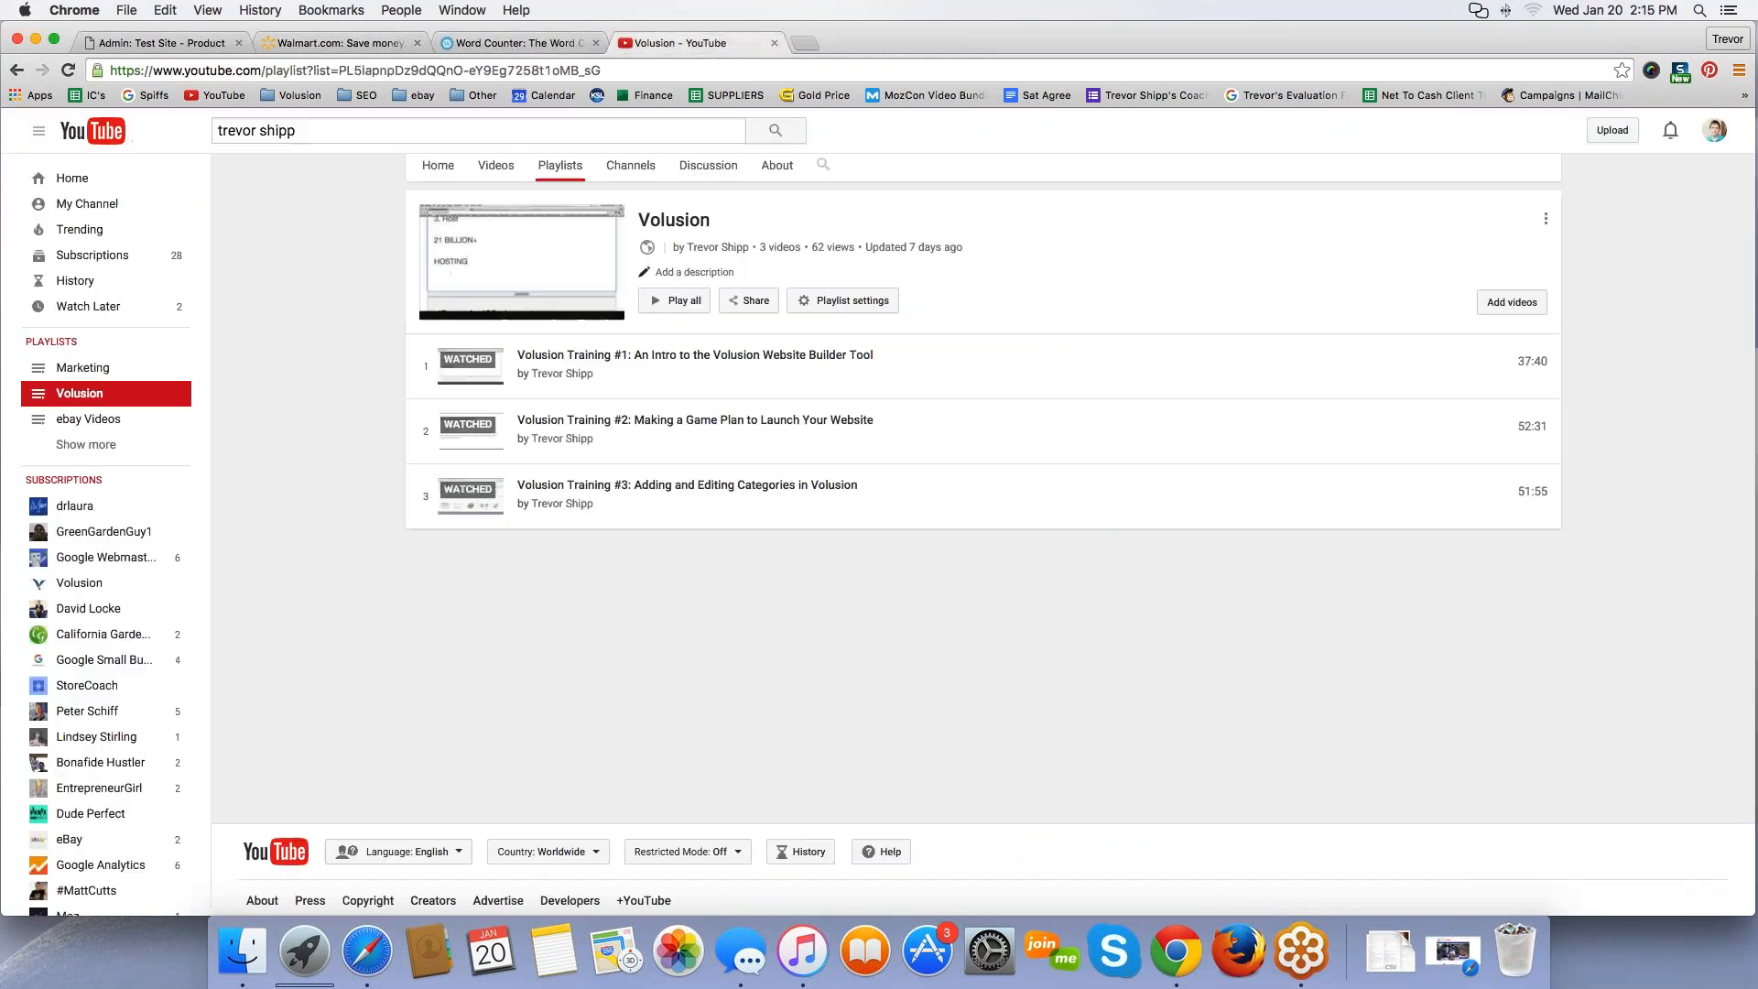
left_click(773, 45)
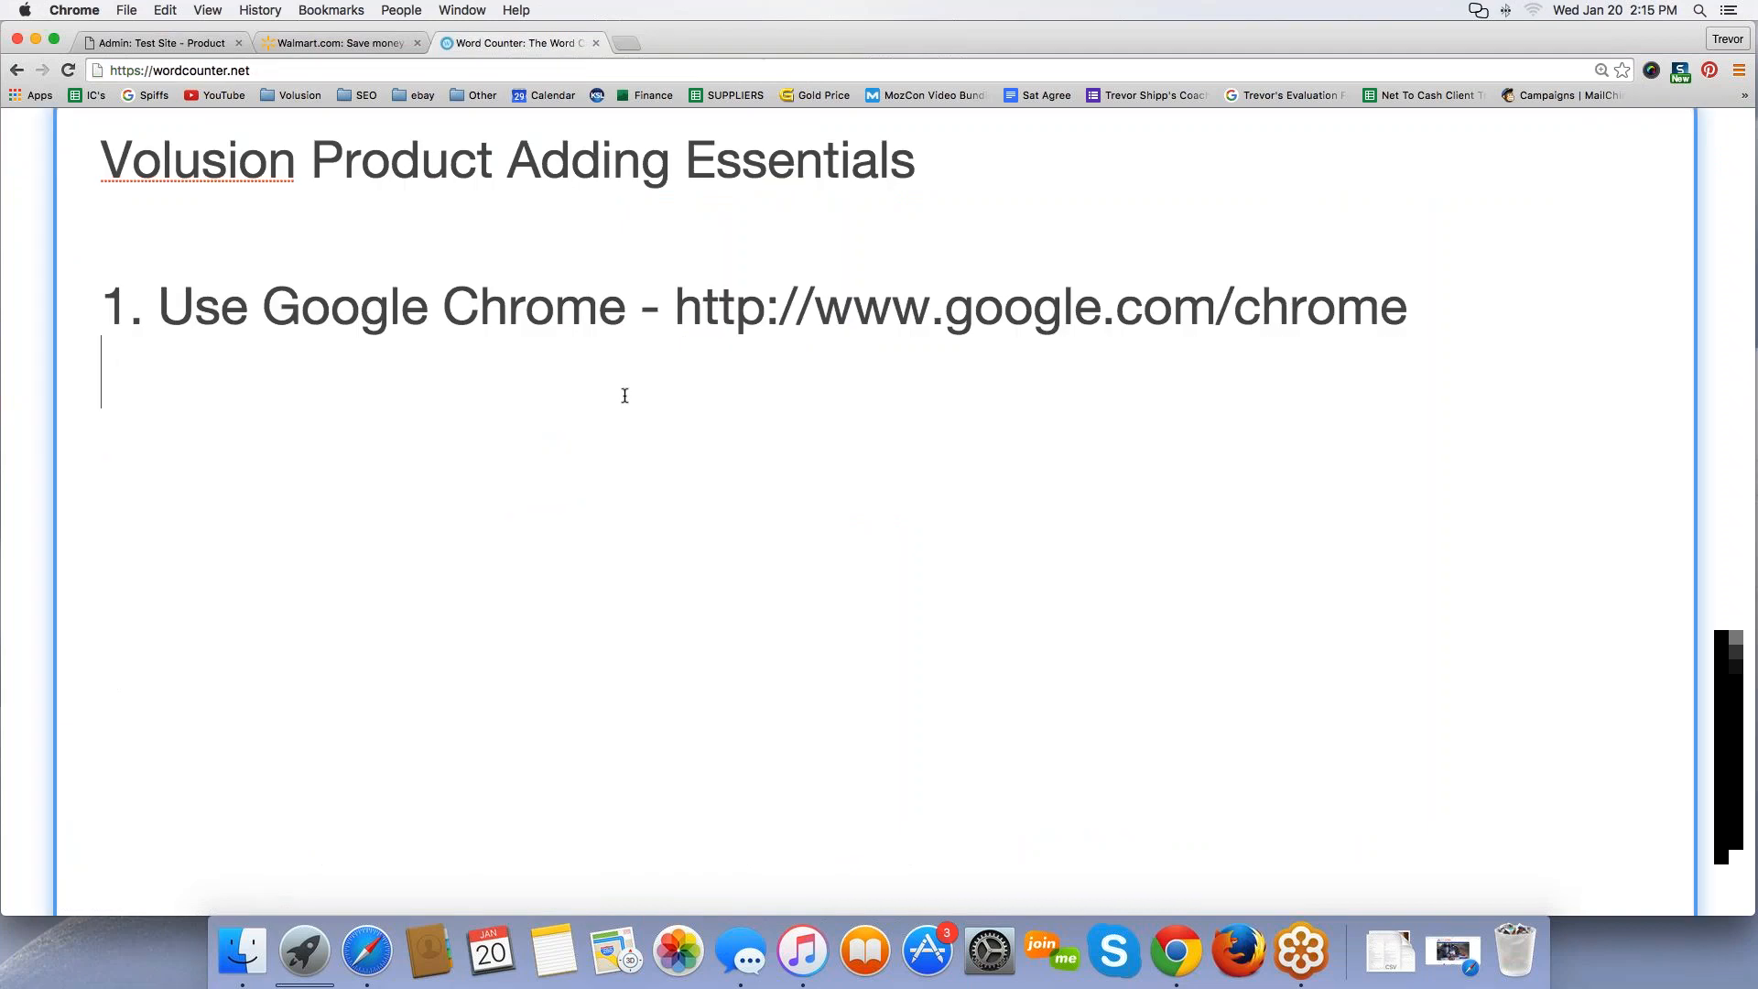
Step: Switch back and forth among the Volusion admin, Walmart and Word Counter tabs to compare the open pages
left_click(335, 44)
left_click(200, 43)
left_click(338, 46)
left_click(517, 43)
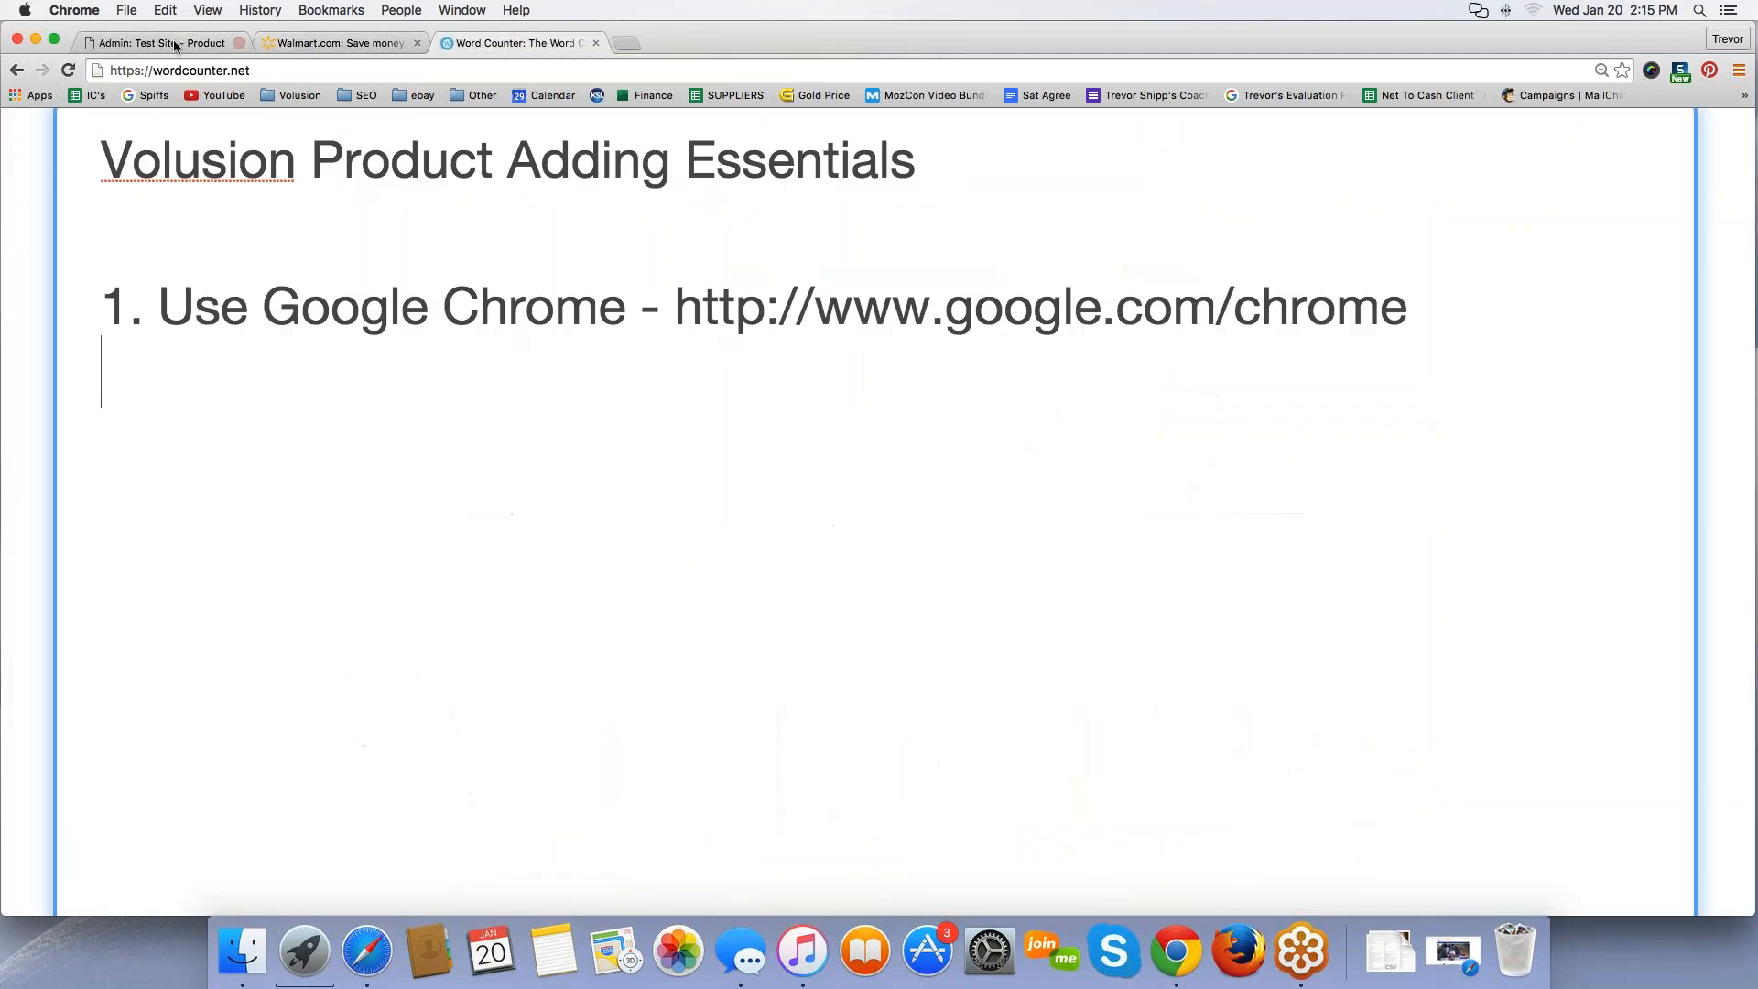
left_click(160, 43)
left_click(339, 43)
left_click(517, 43)
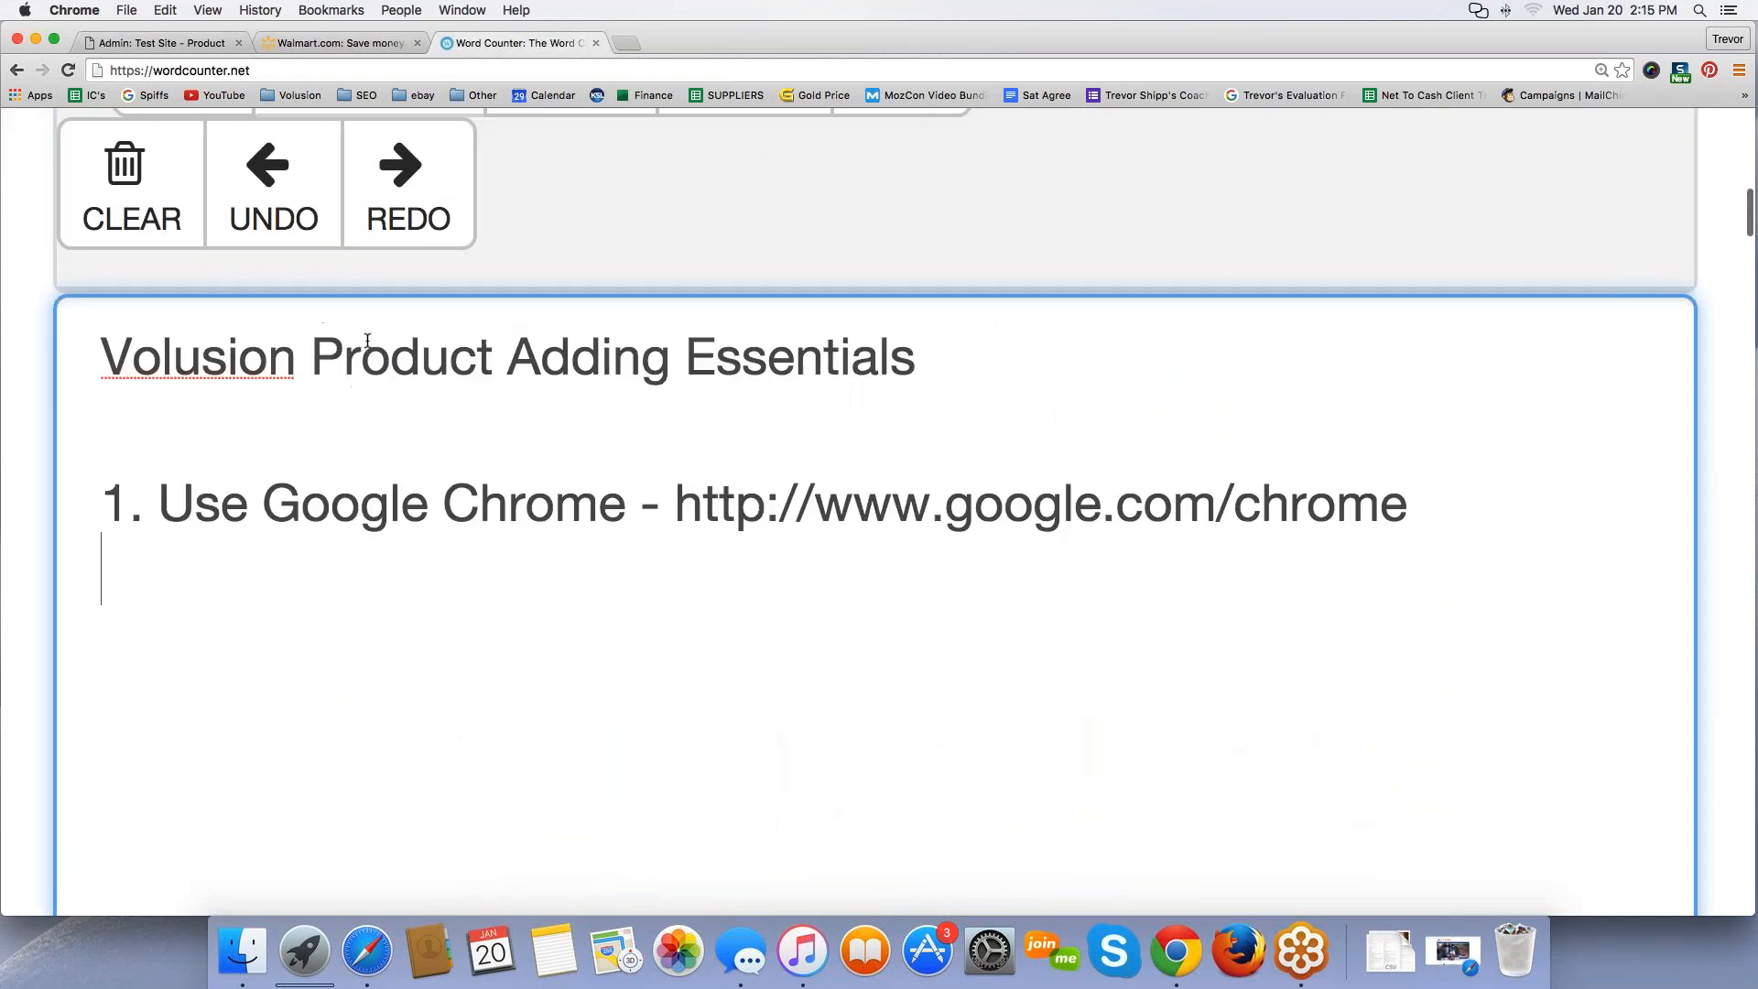
left_click(339, 43)
left_click(517, 43)
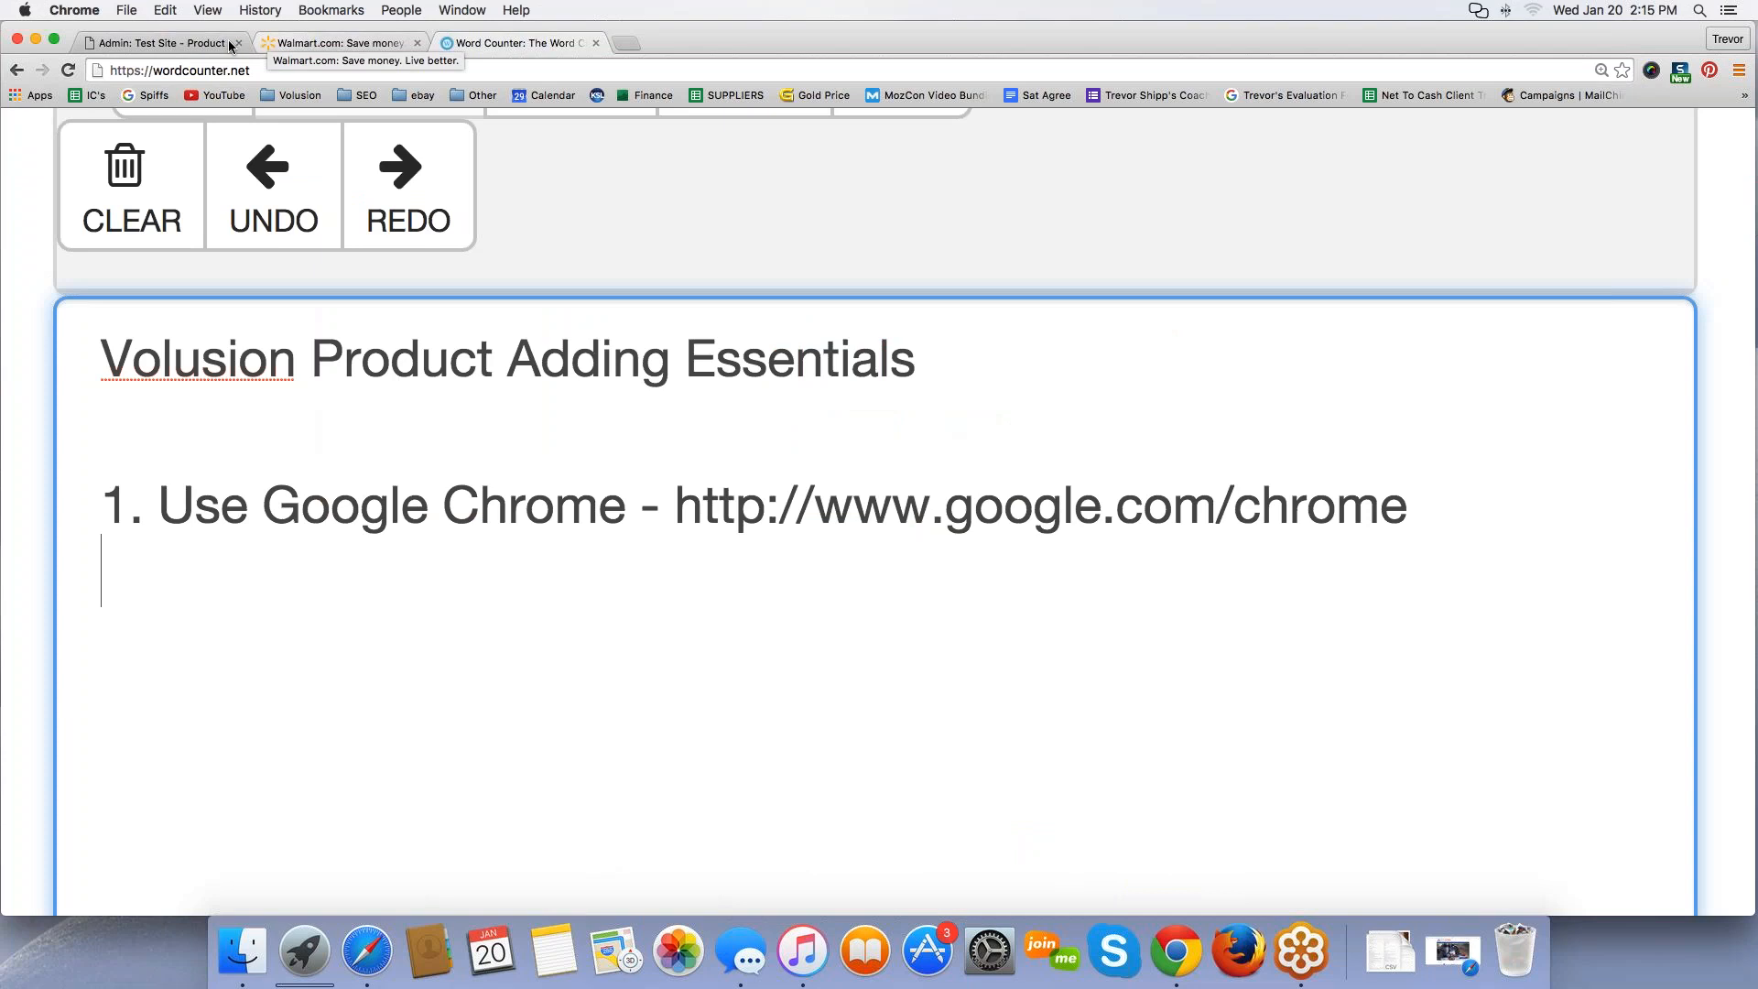
Step: Open amazon.com in a new browser tab to view its home page, and close that tab
left_click(124, 11)
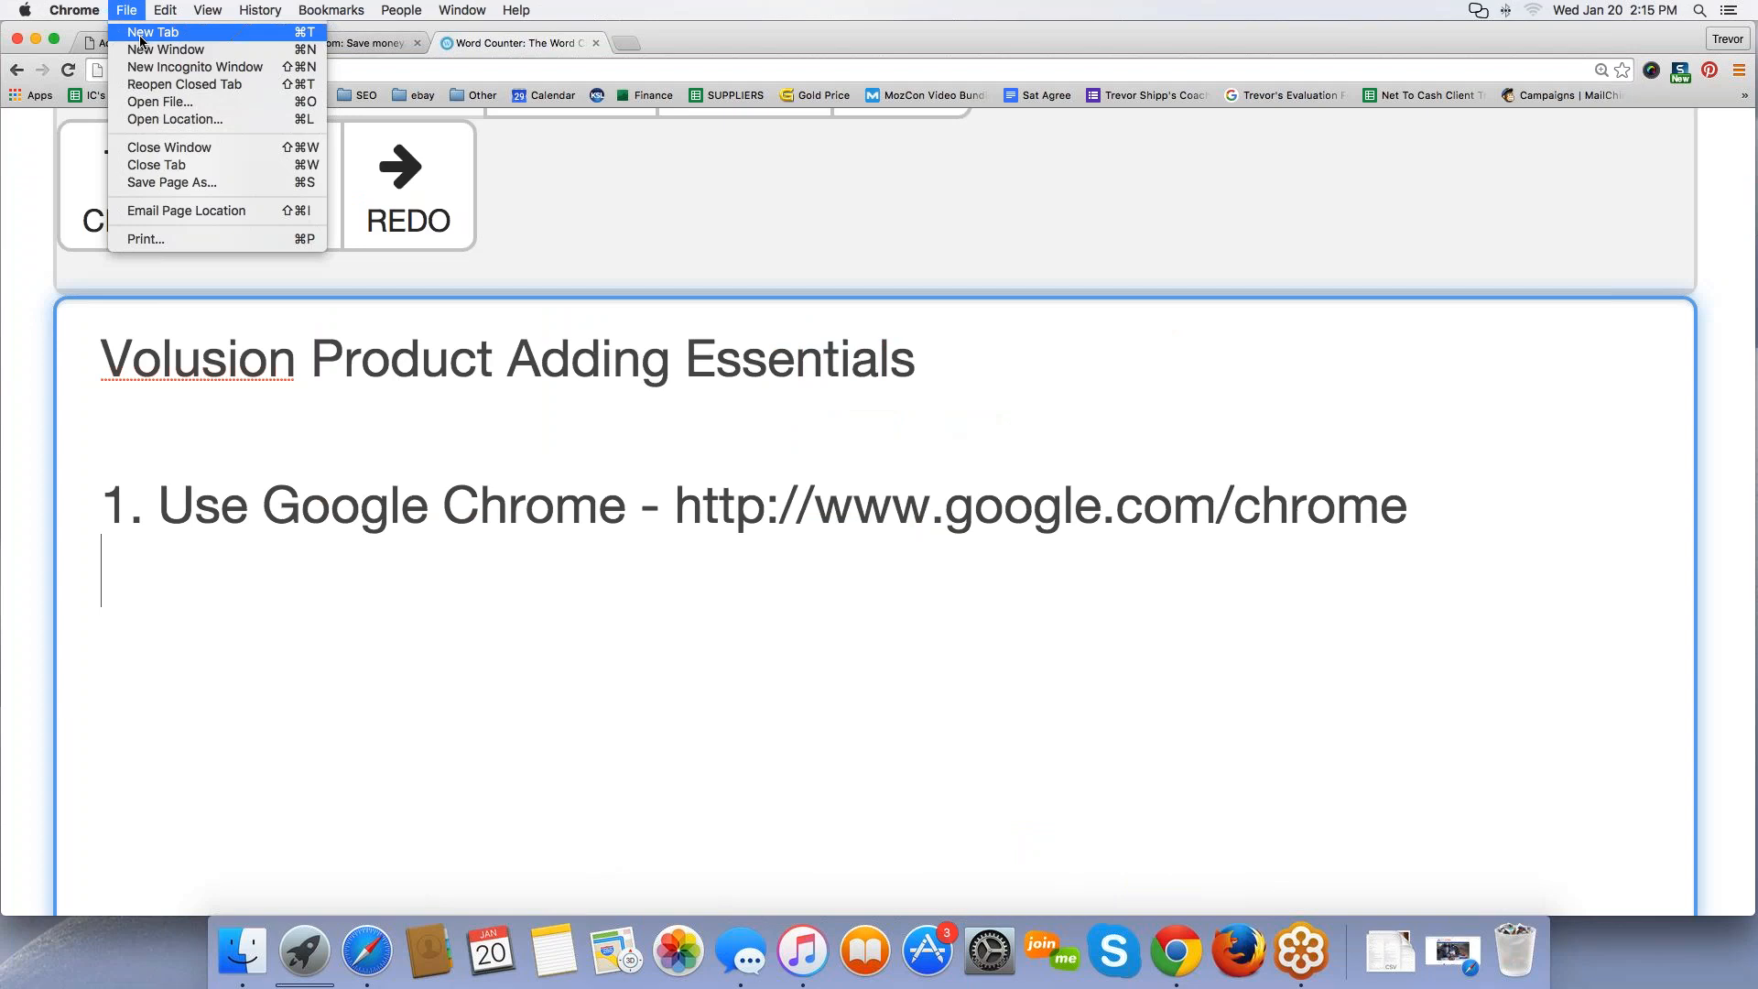
left_click(140, 33)
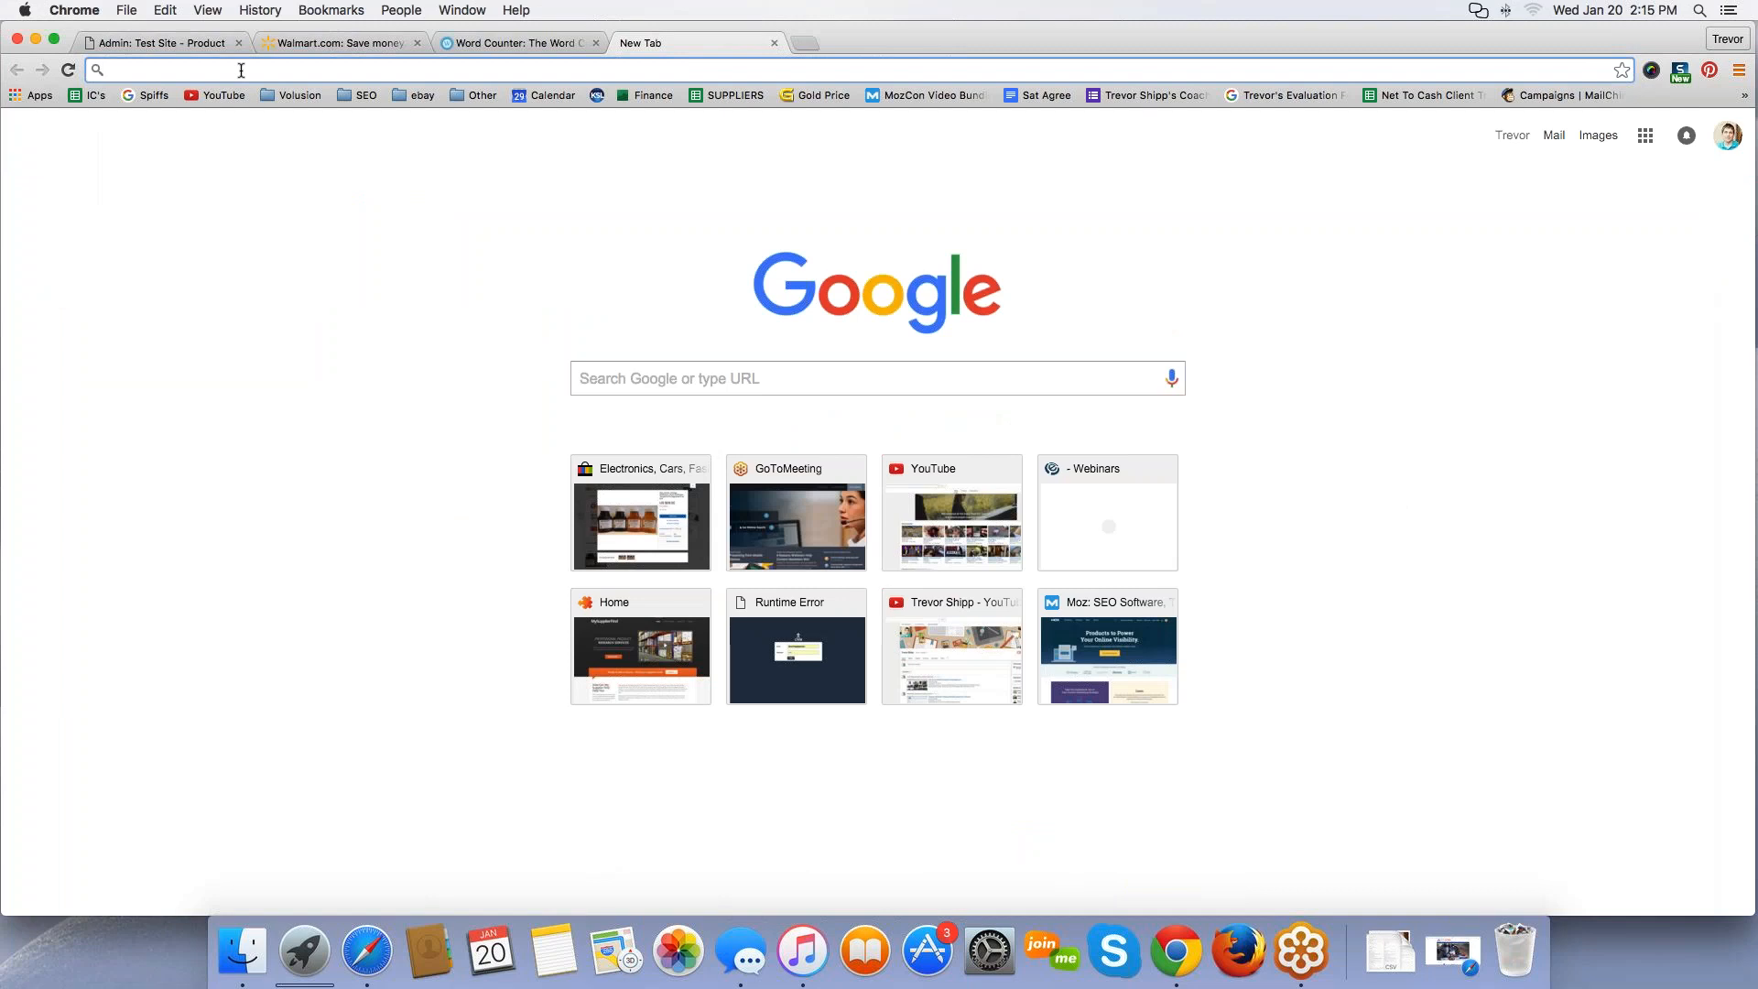
type("amazon.com")
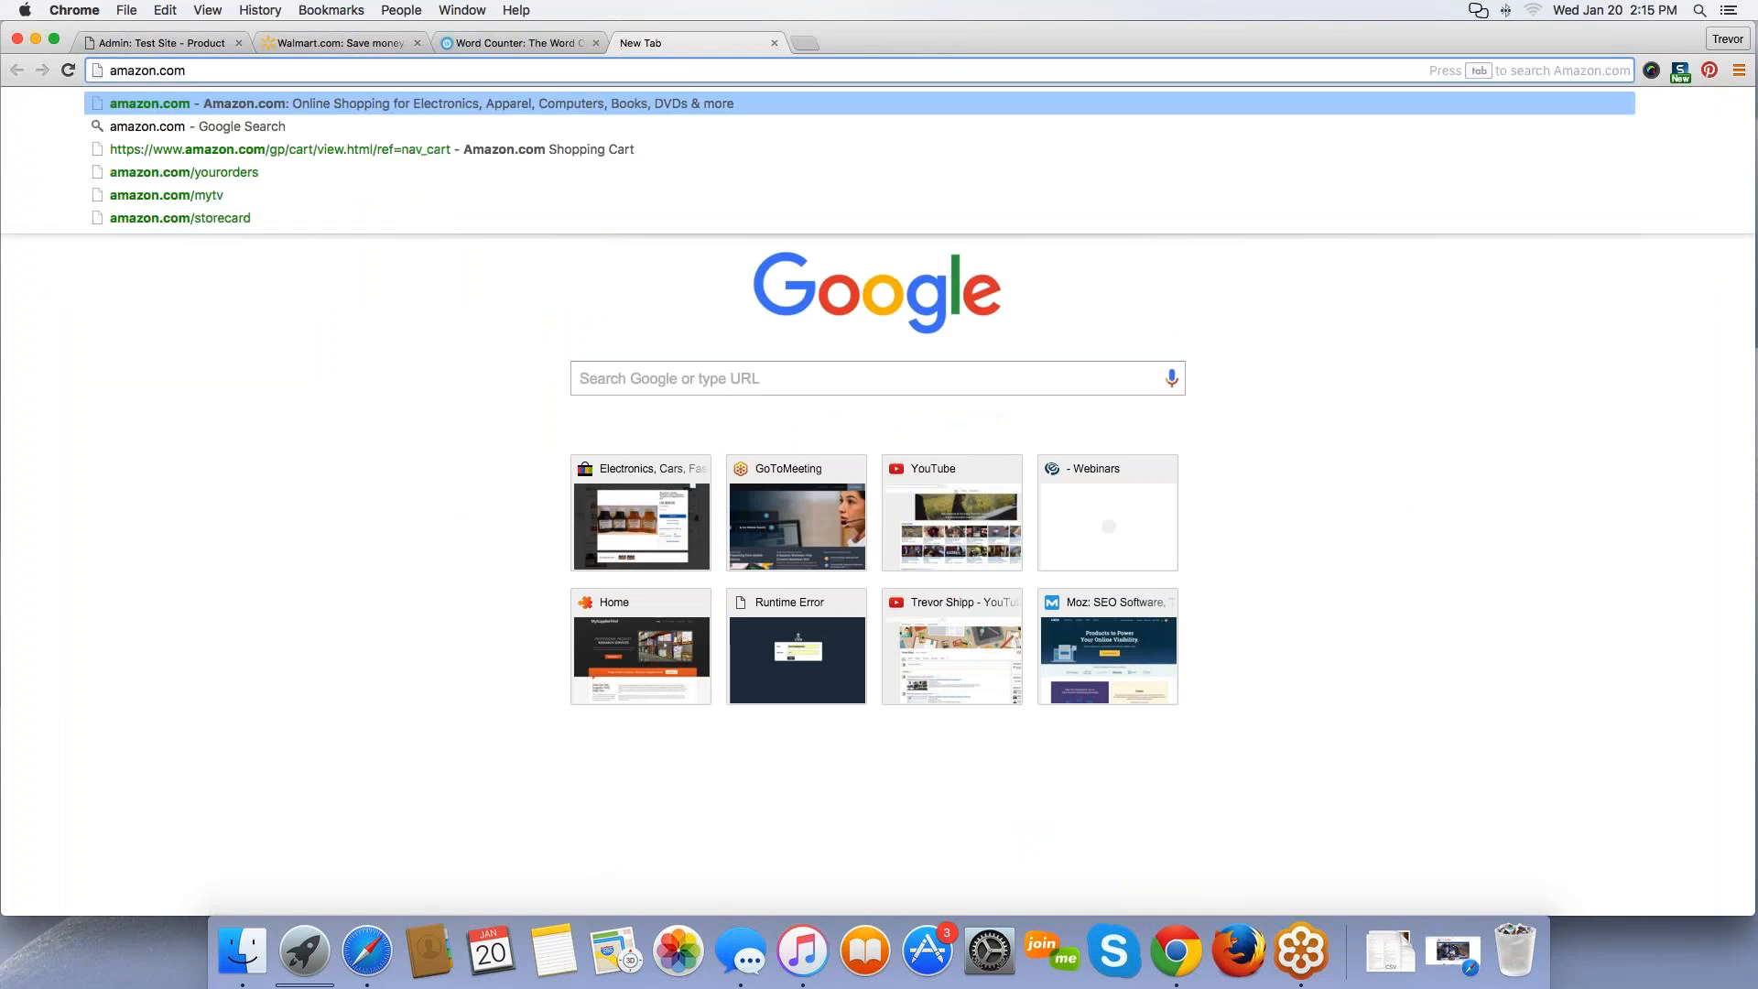
key("Return")
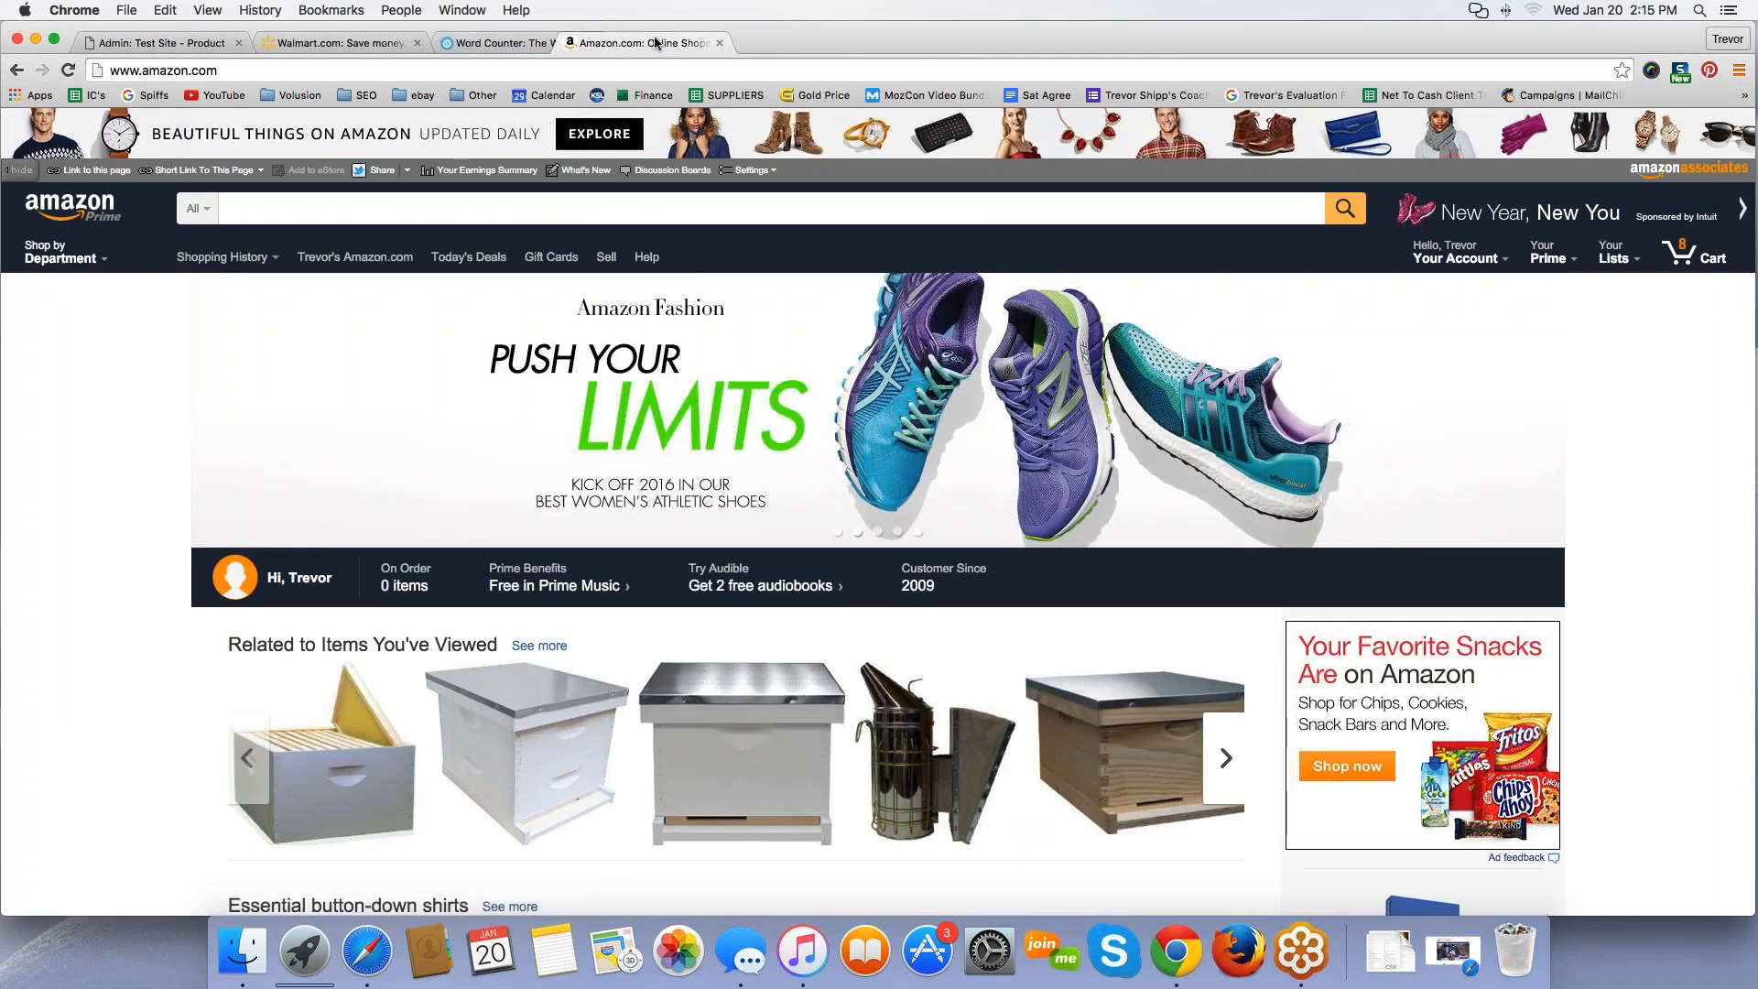
mouse_move(696, 43)
left_mouse_down()
mouse_move(356, 26)
mouse_move(247, 40)
mouse_move(696, 47)
left_mouse_up()
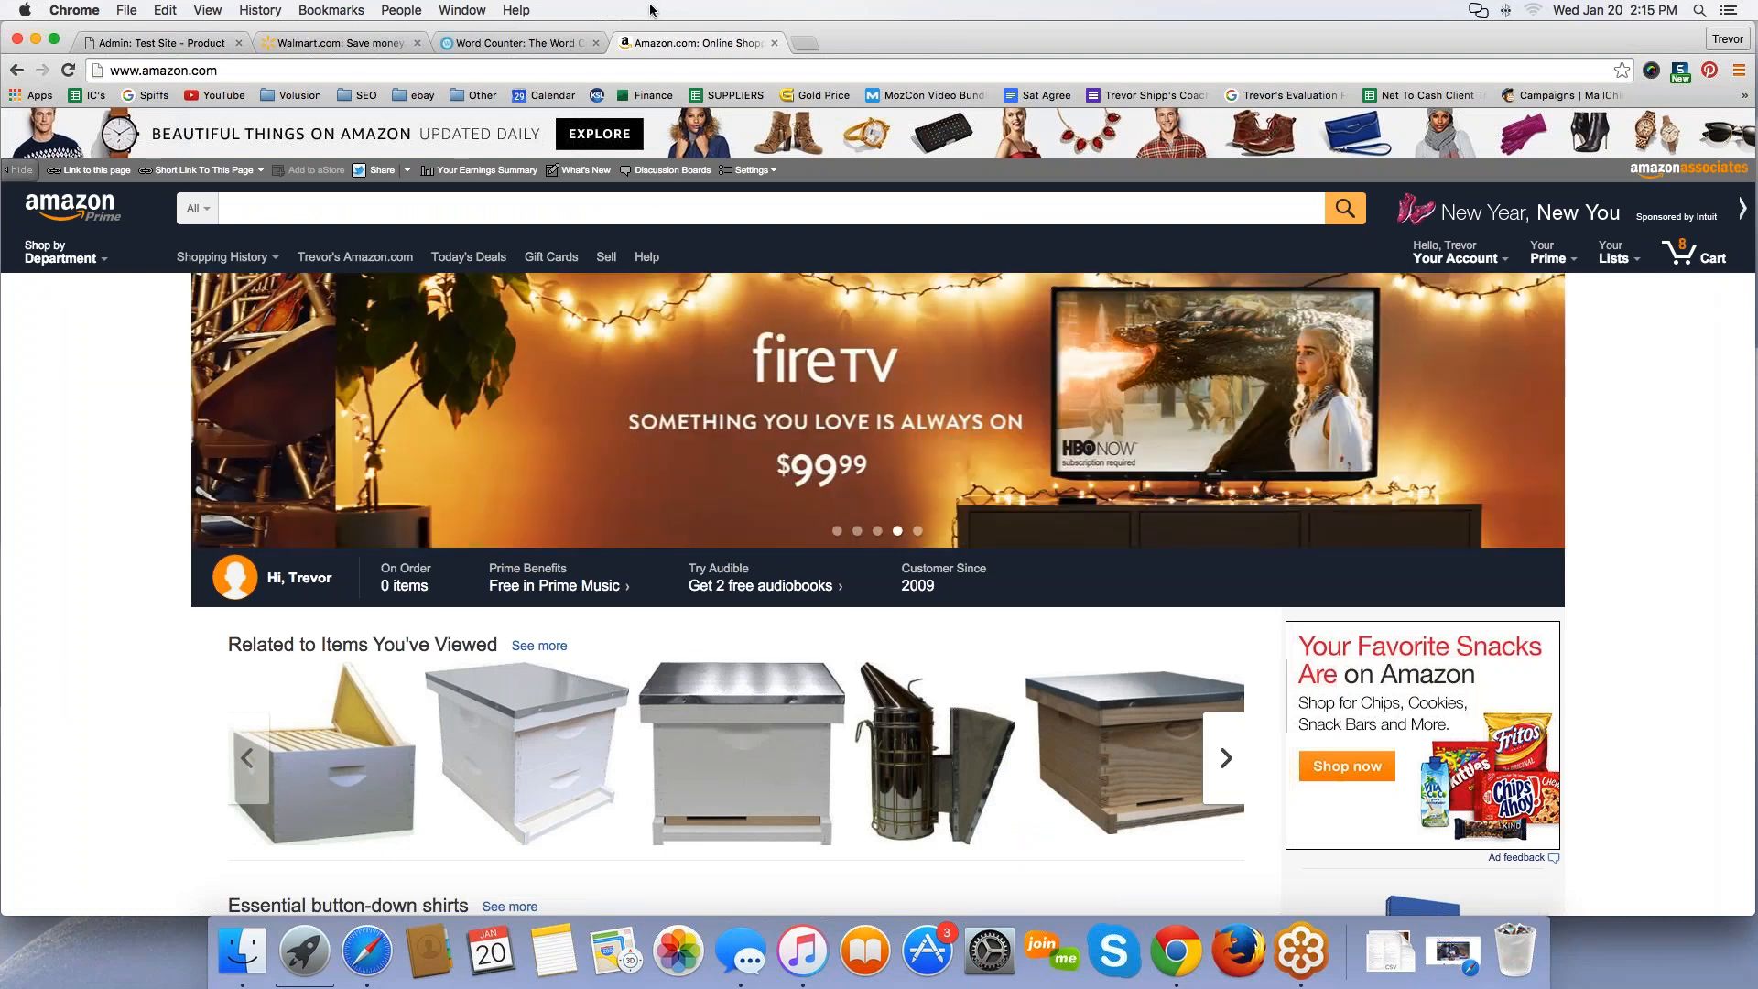
left_click(774, 43)
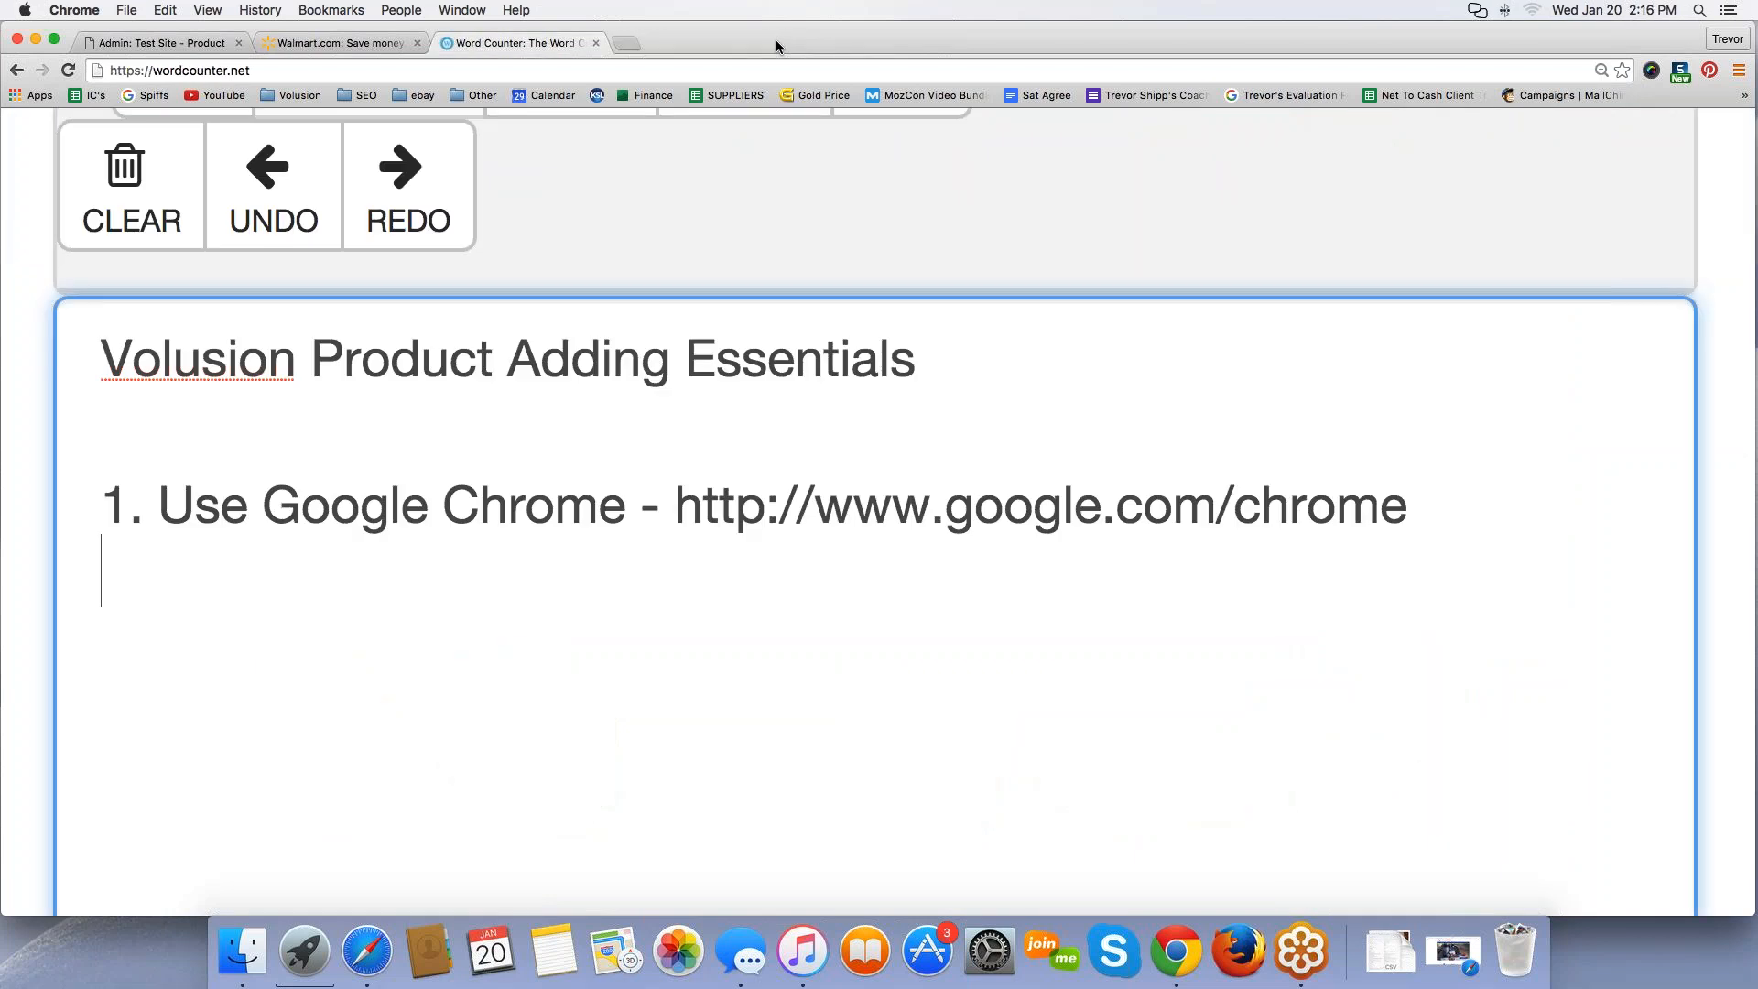
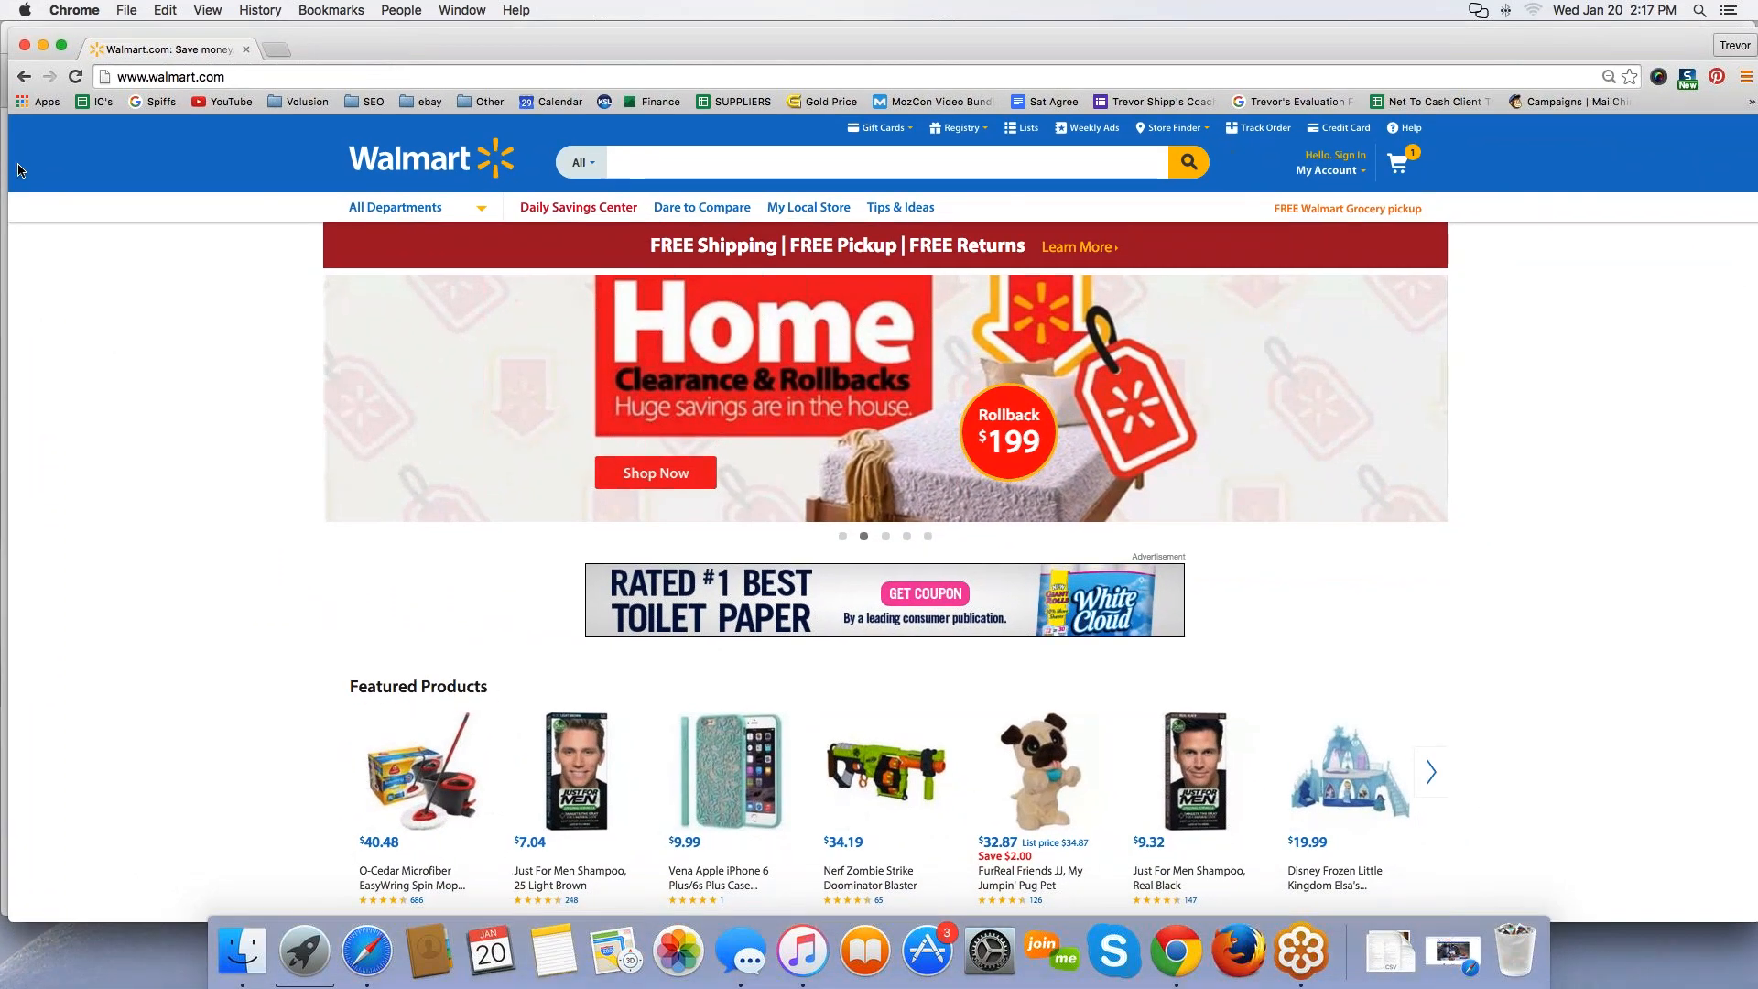
Step: Resize and move the Walmart and Volusion browser windows so that they sit side by side, each filling about half the screen
left_click_drag(9, 166, 970, 152)
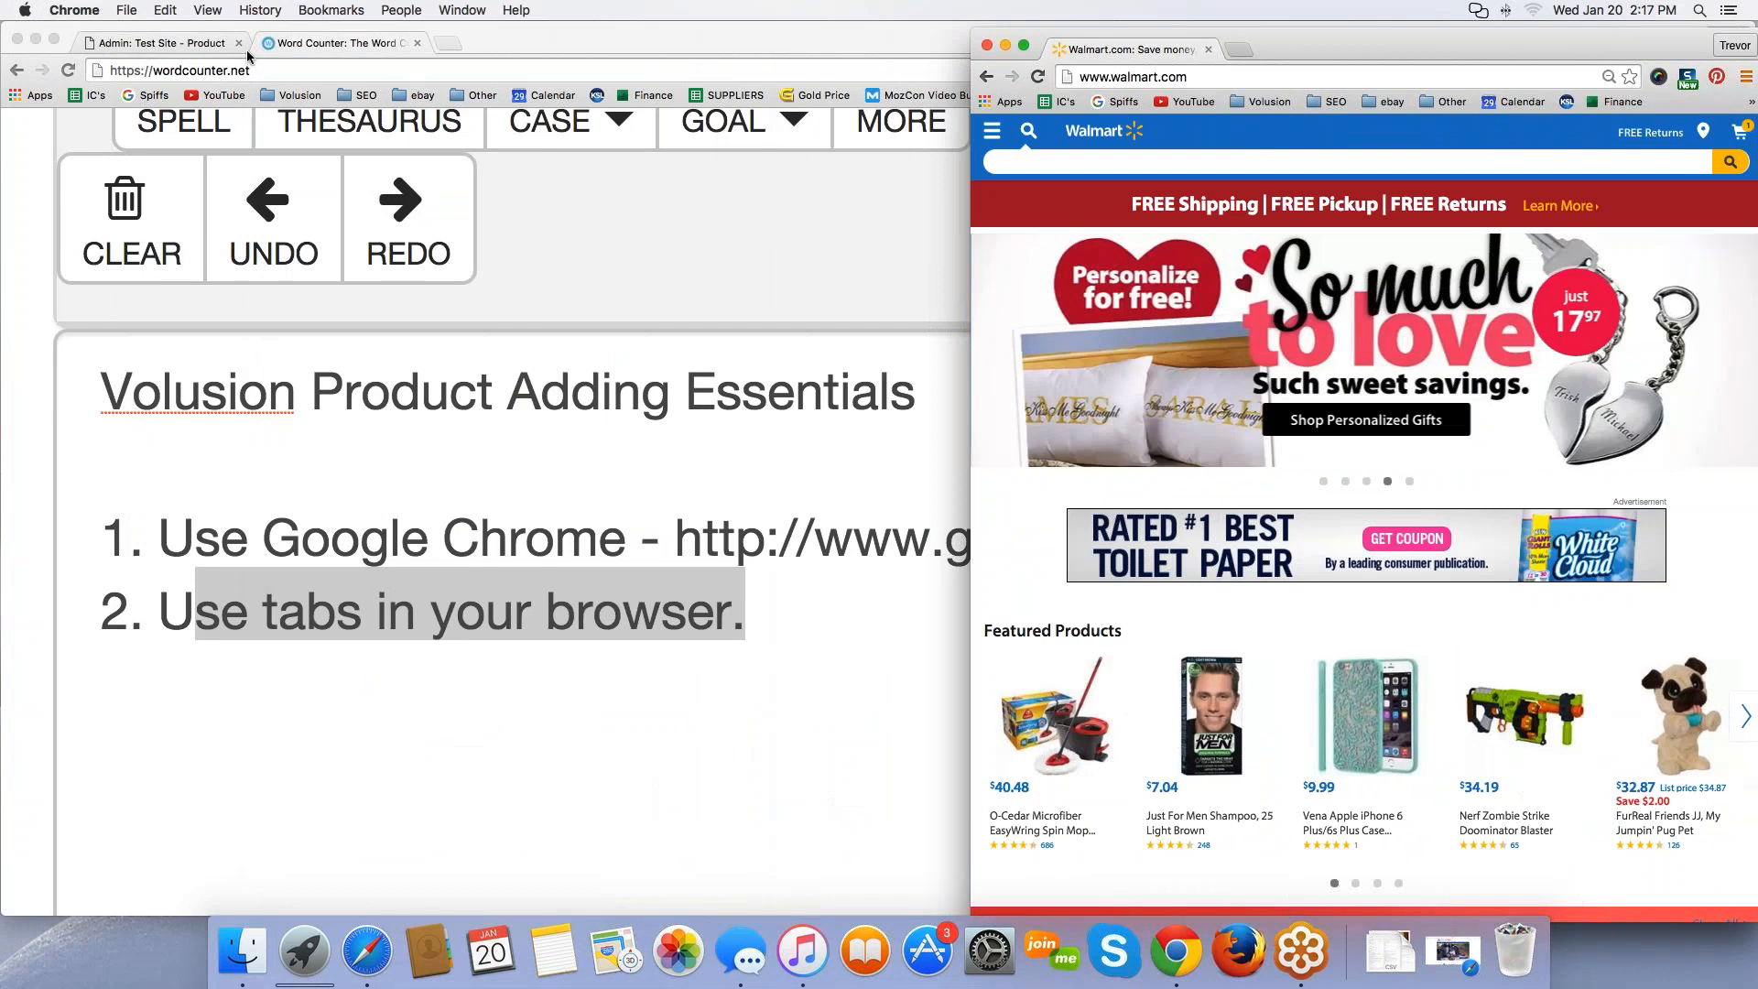
left_click(135, 36)
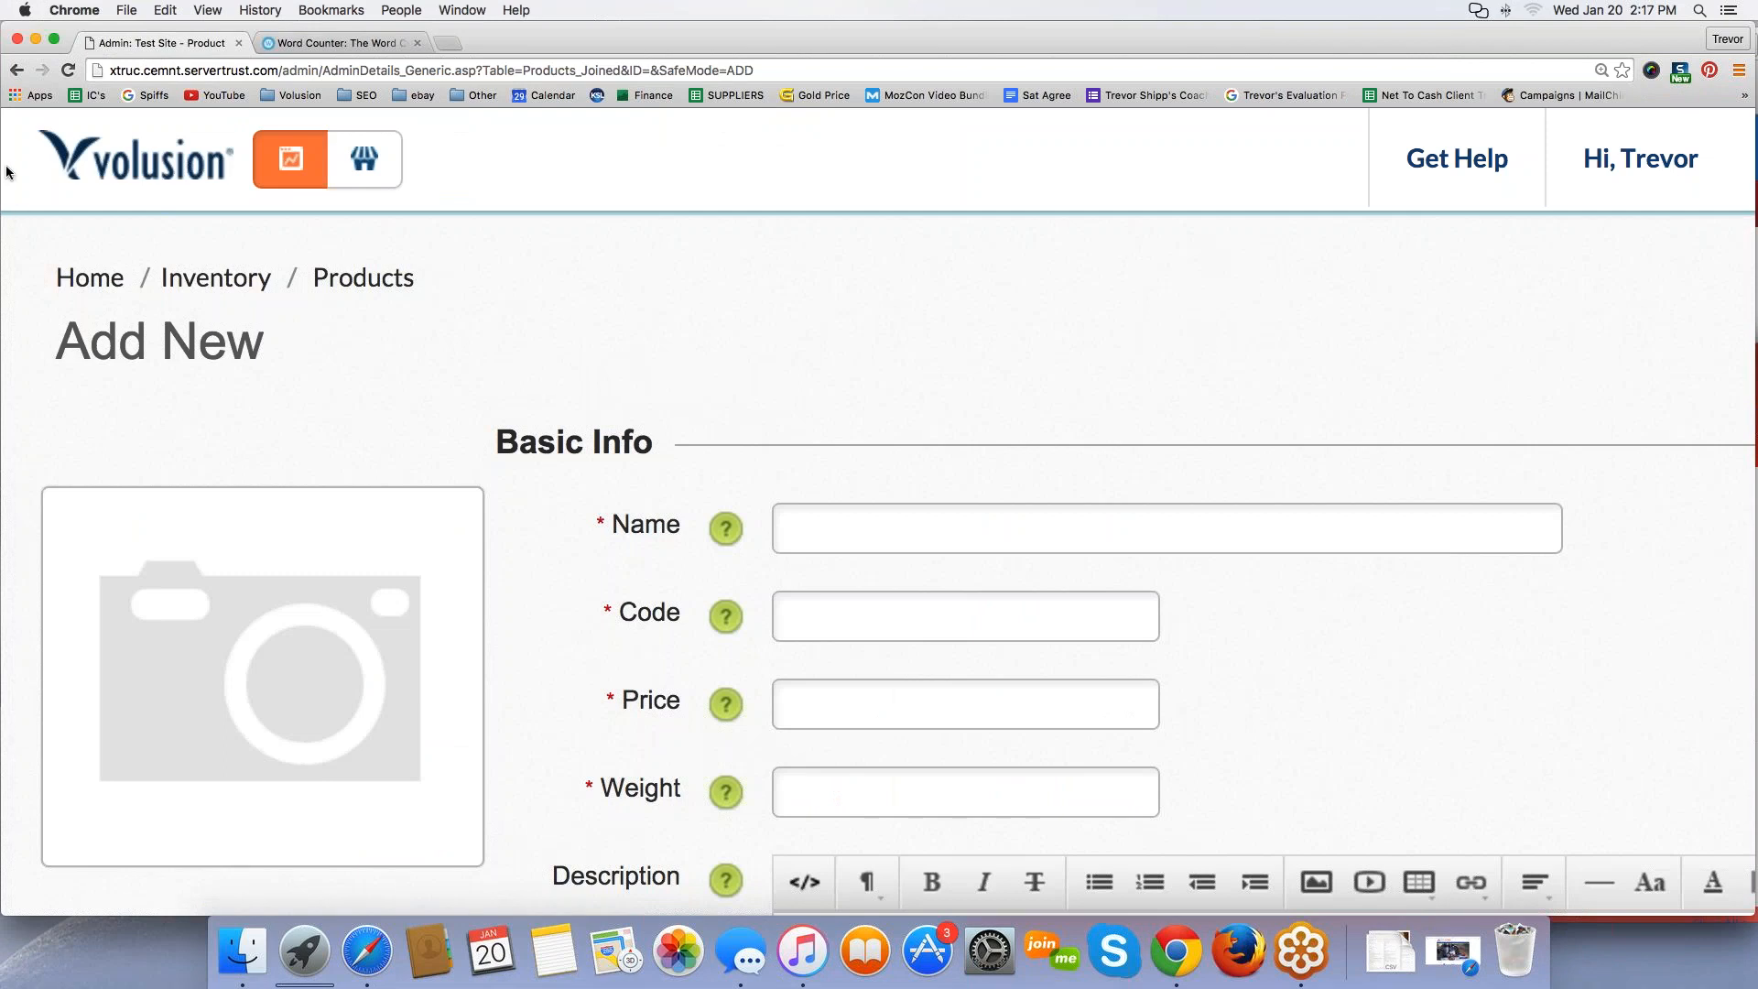
left_click_drag(7, 173, 266, 165)
left_click_drag(272, 762, 972, 694)
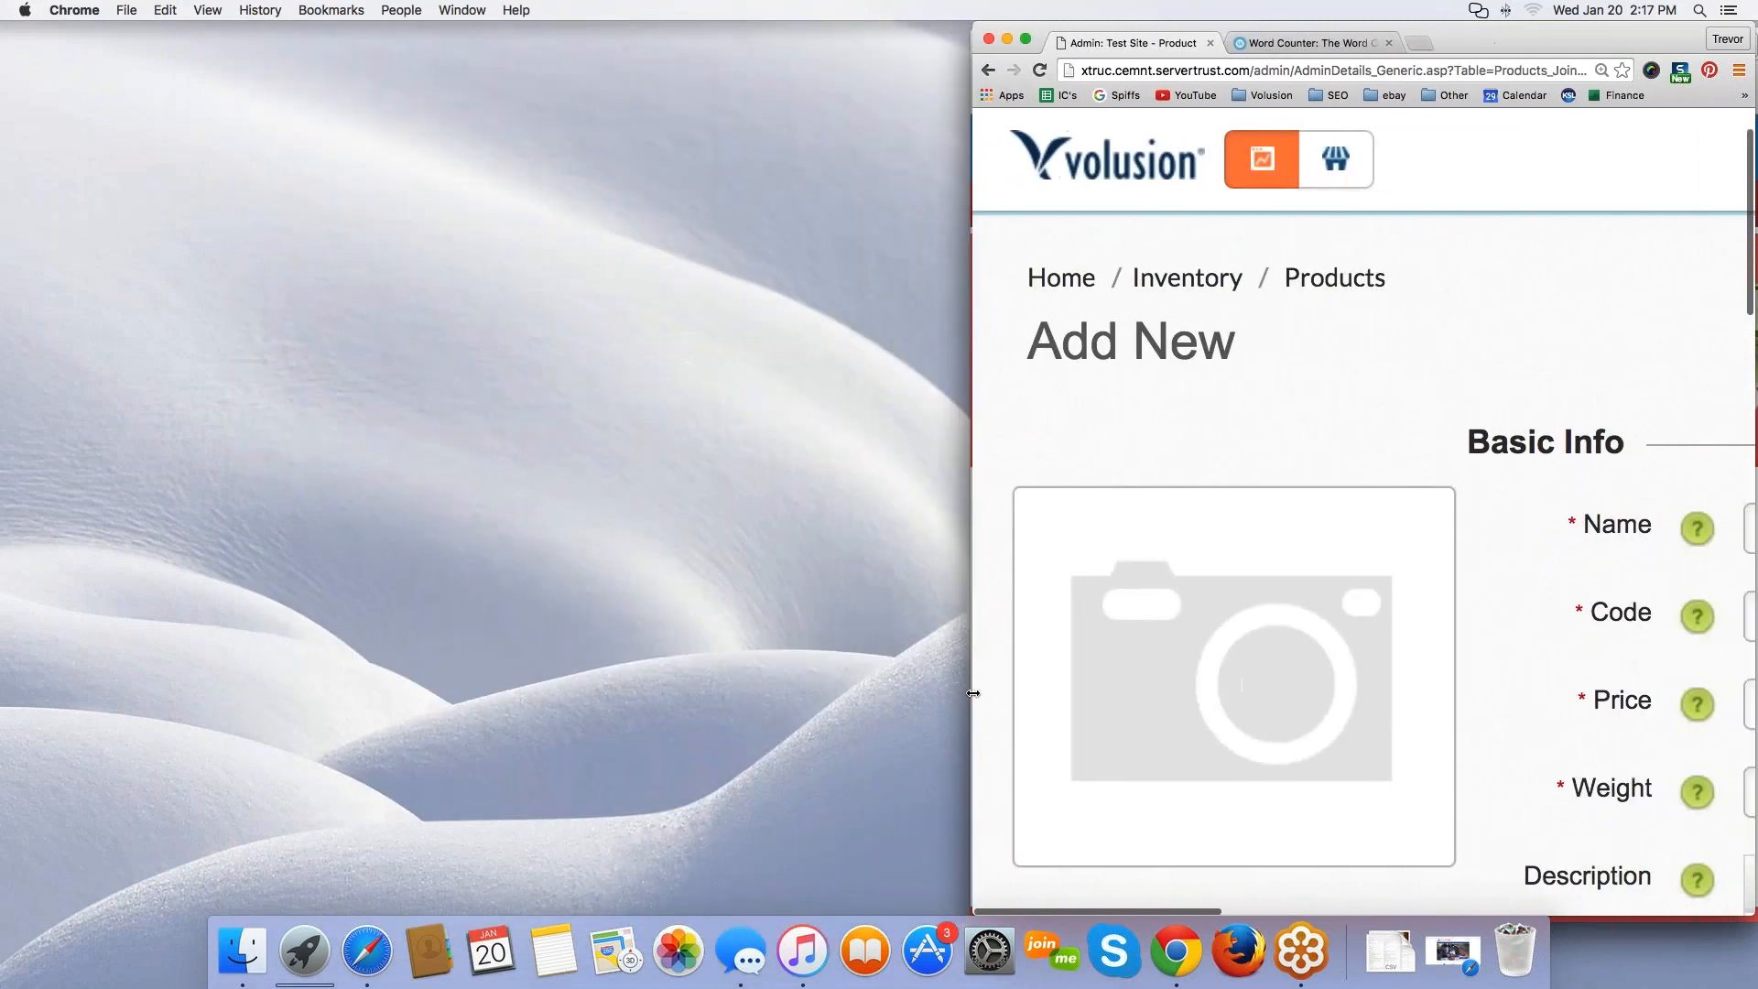
left_click_drag(1104, 31, 256, 35)
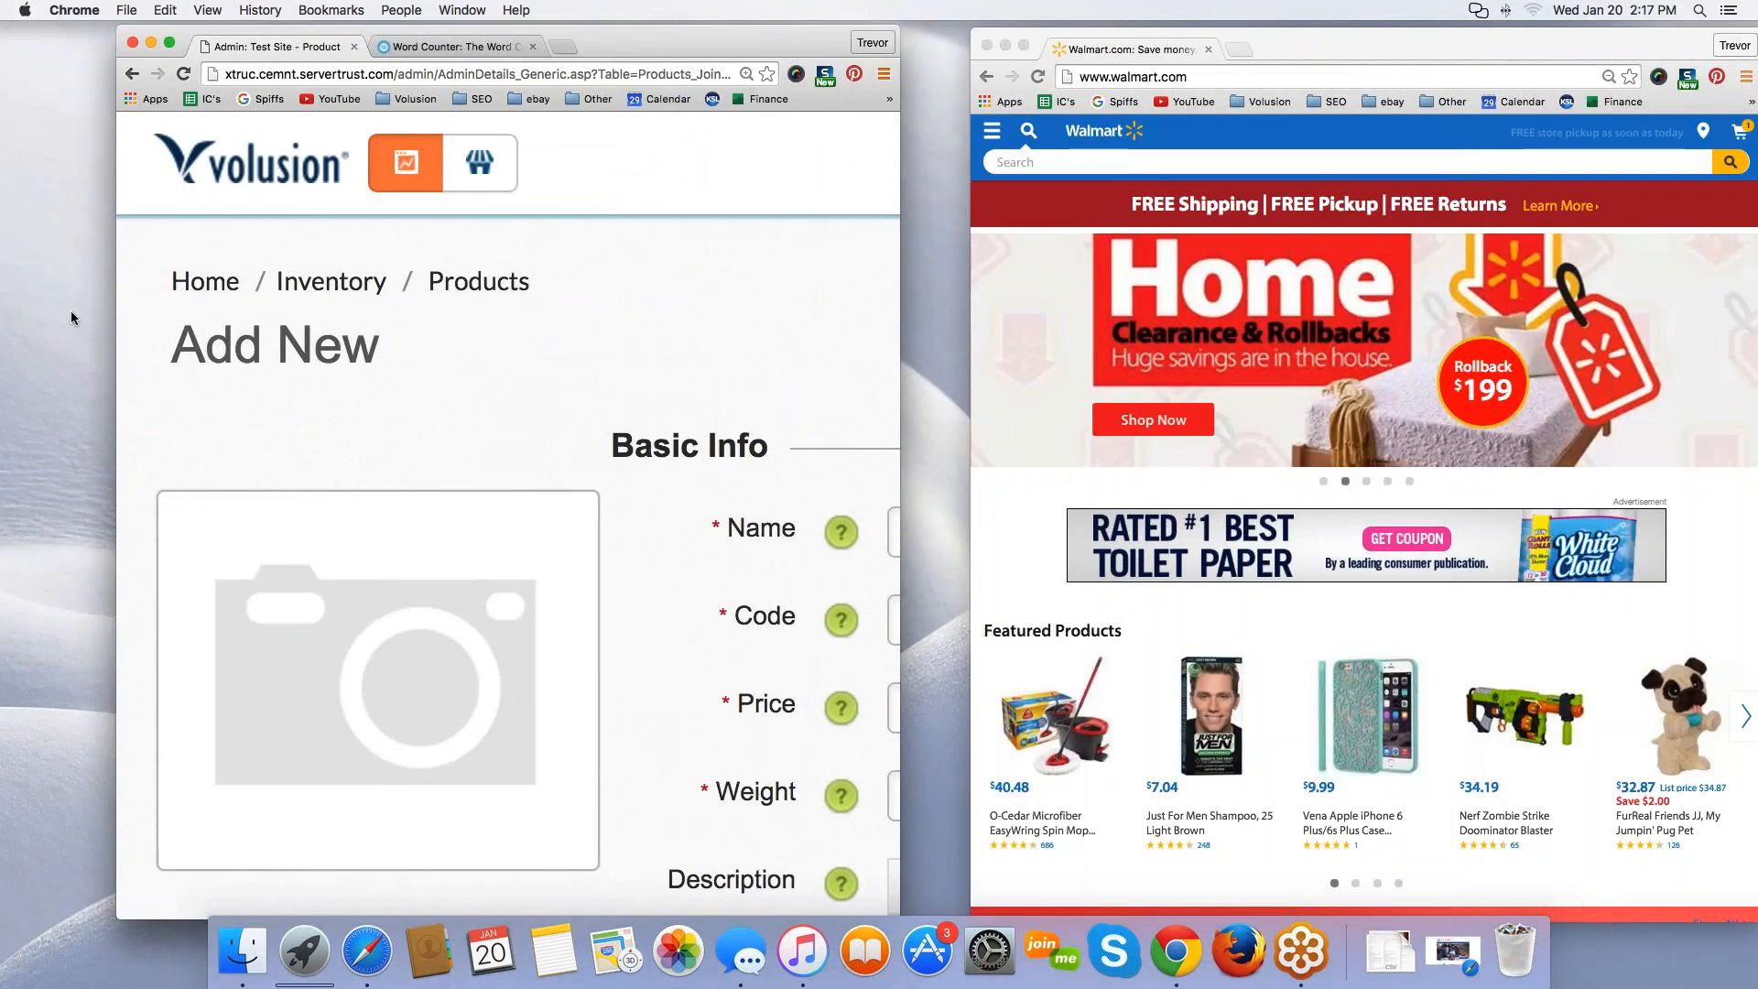
left_click_drag(113, 310, 28, 310)
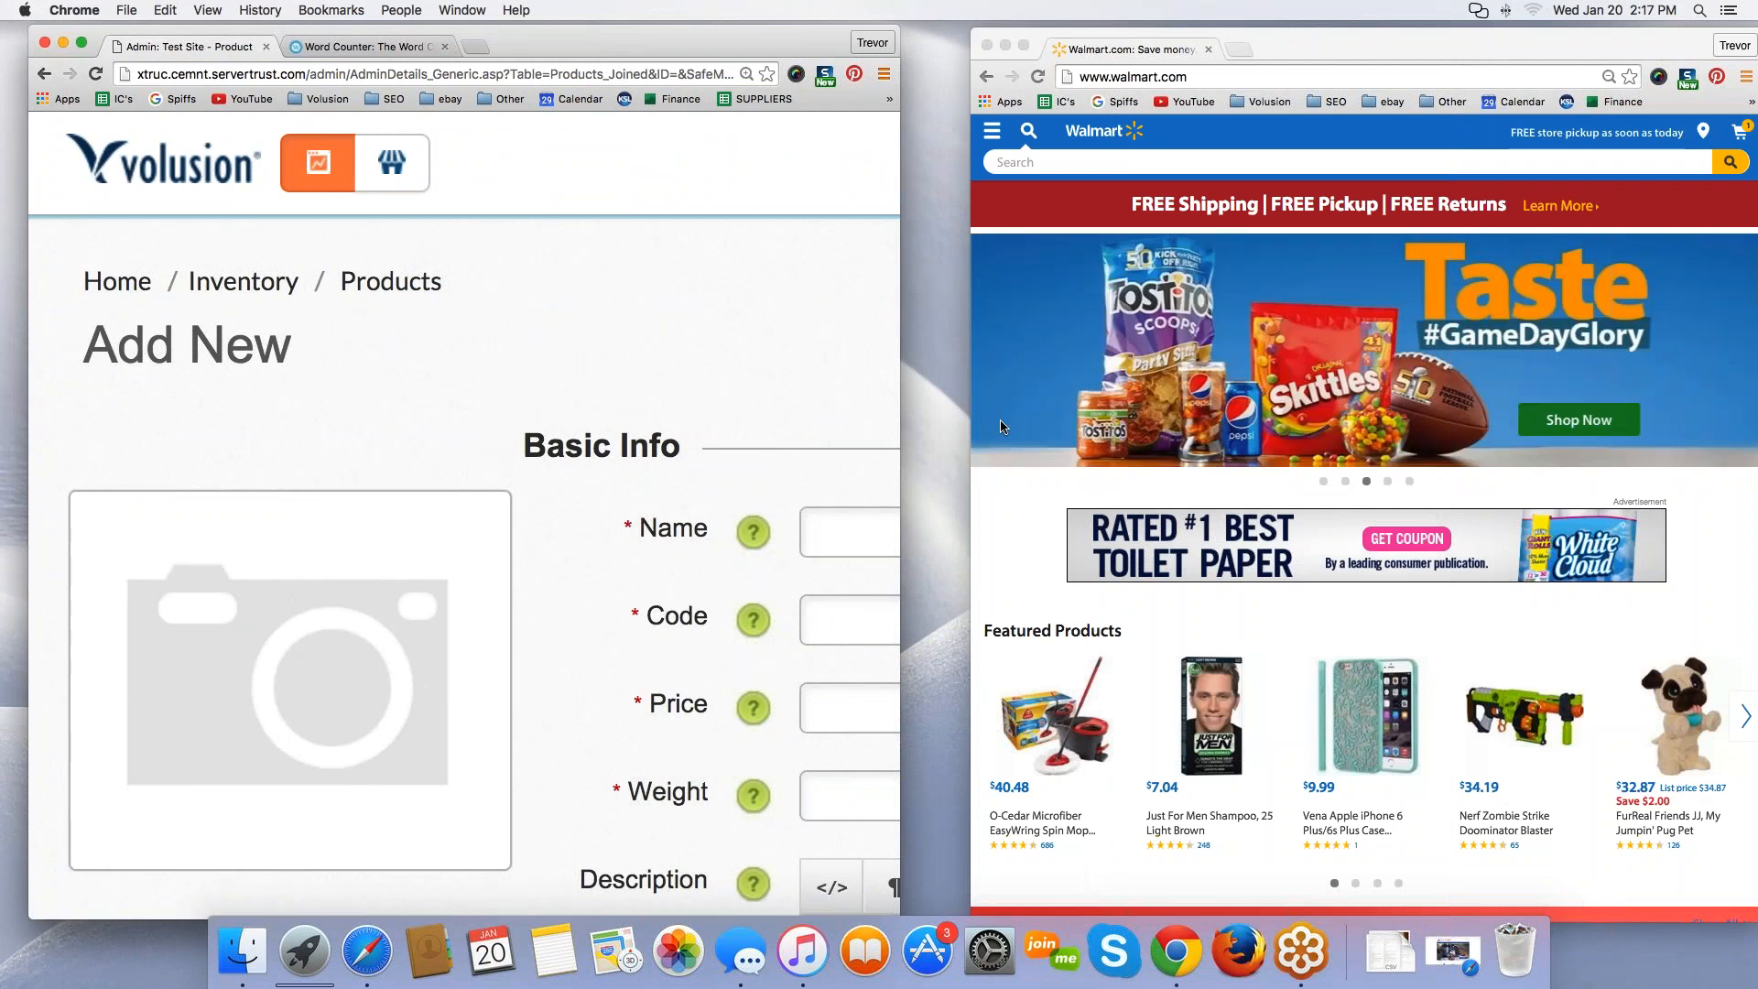
left_click(1029, 511)
left_click_drag(971, 483, 906, 483)
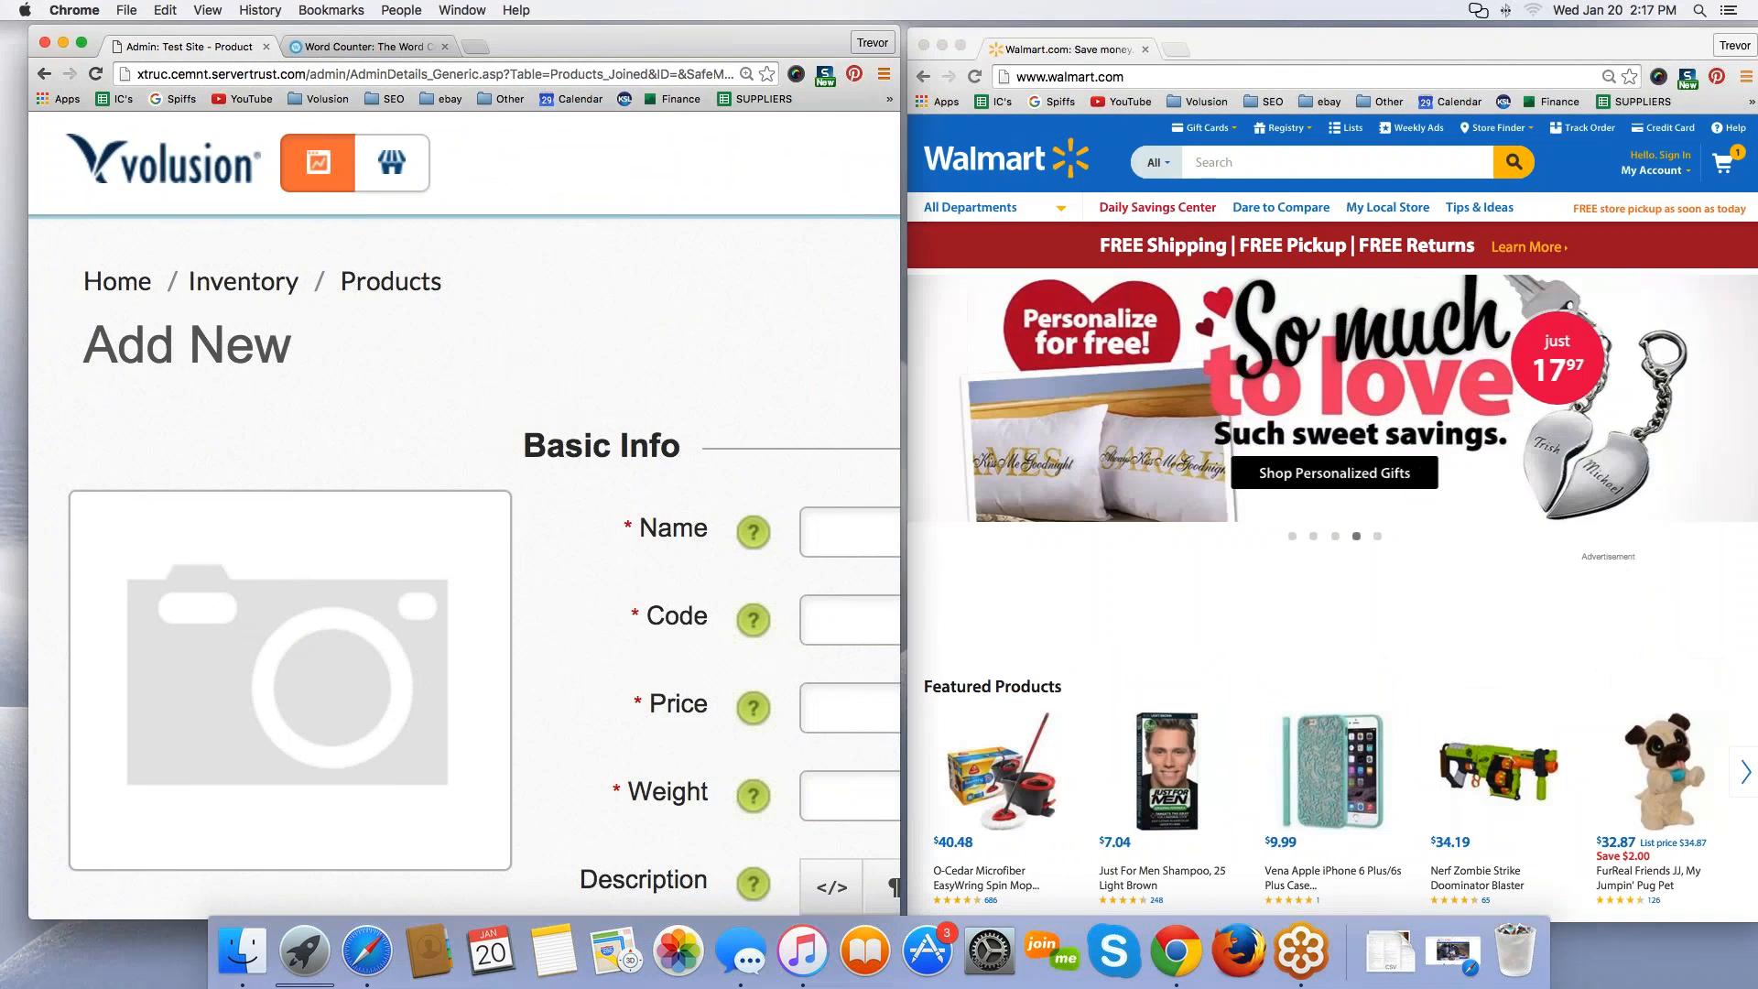
Step: Examine the new product's Basic Info fields down to Categories alongside the featured products on the Walmart page
left_click(529, 447)
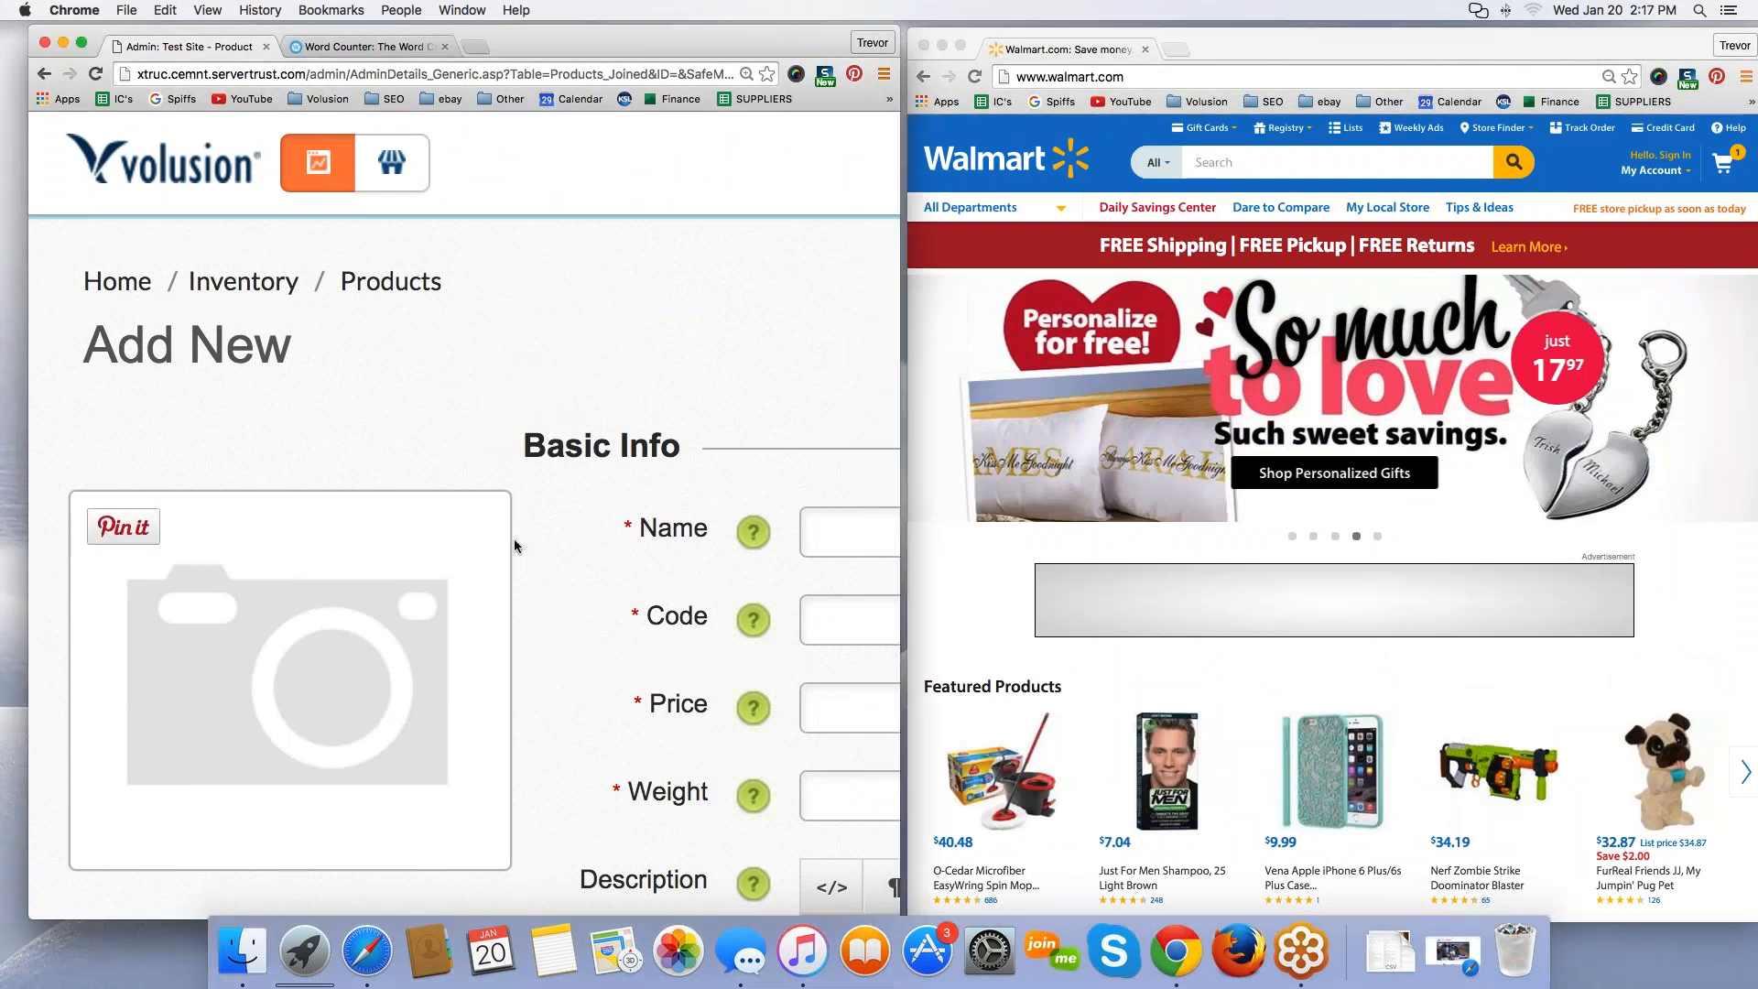
scroll(1464, 412, "down", 5)
scroll(1446, 405, "down", 2)
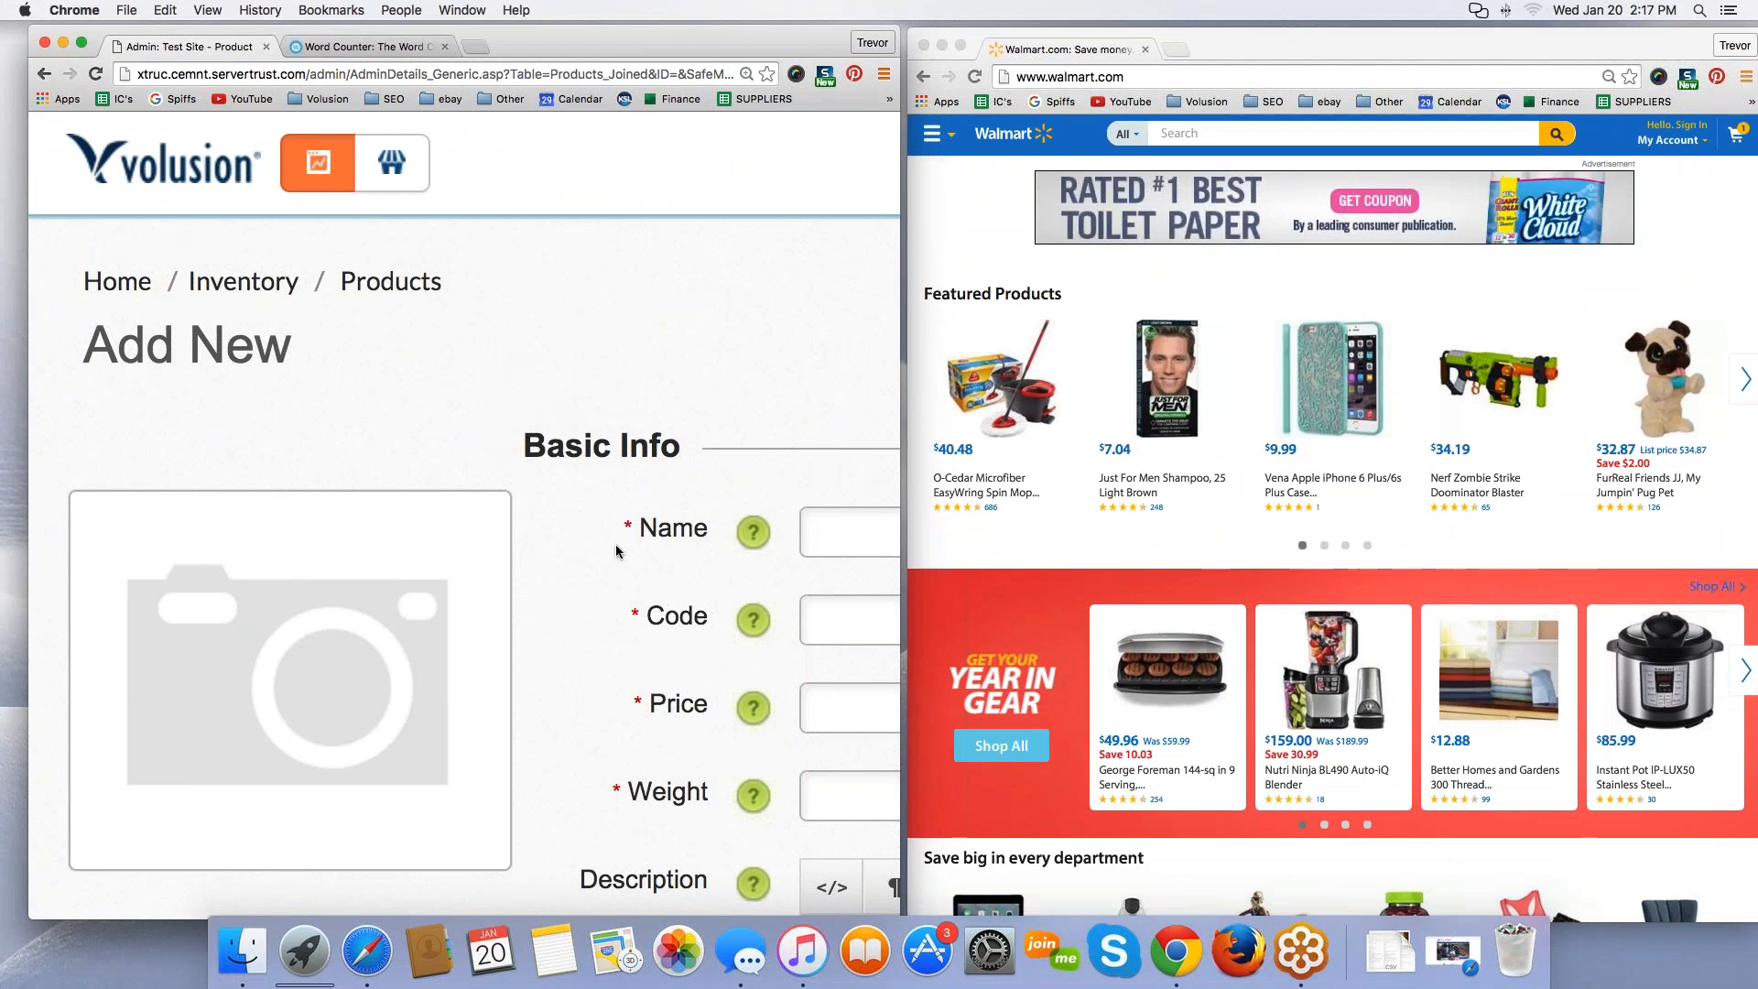
scroll(340, 476, "down", 4)
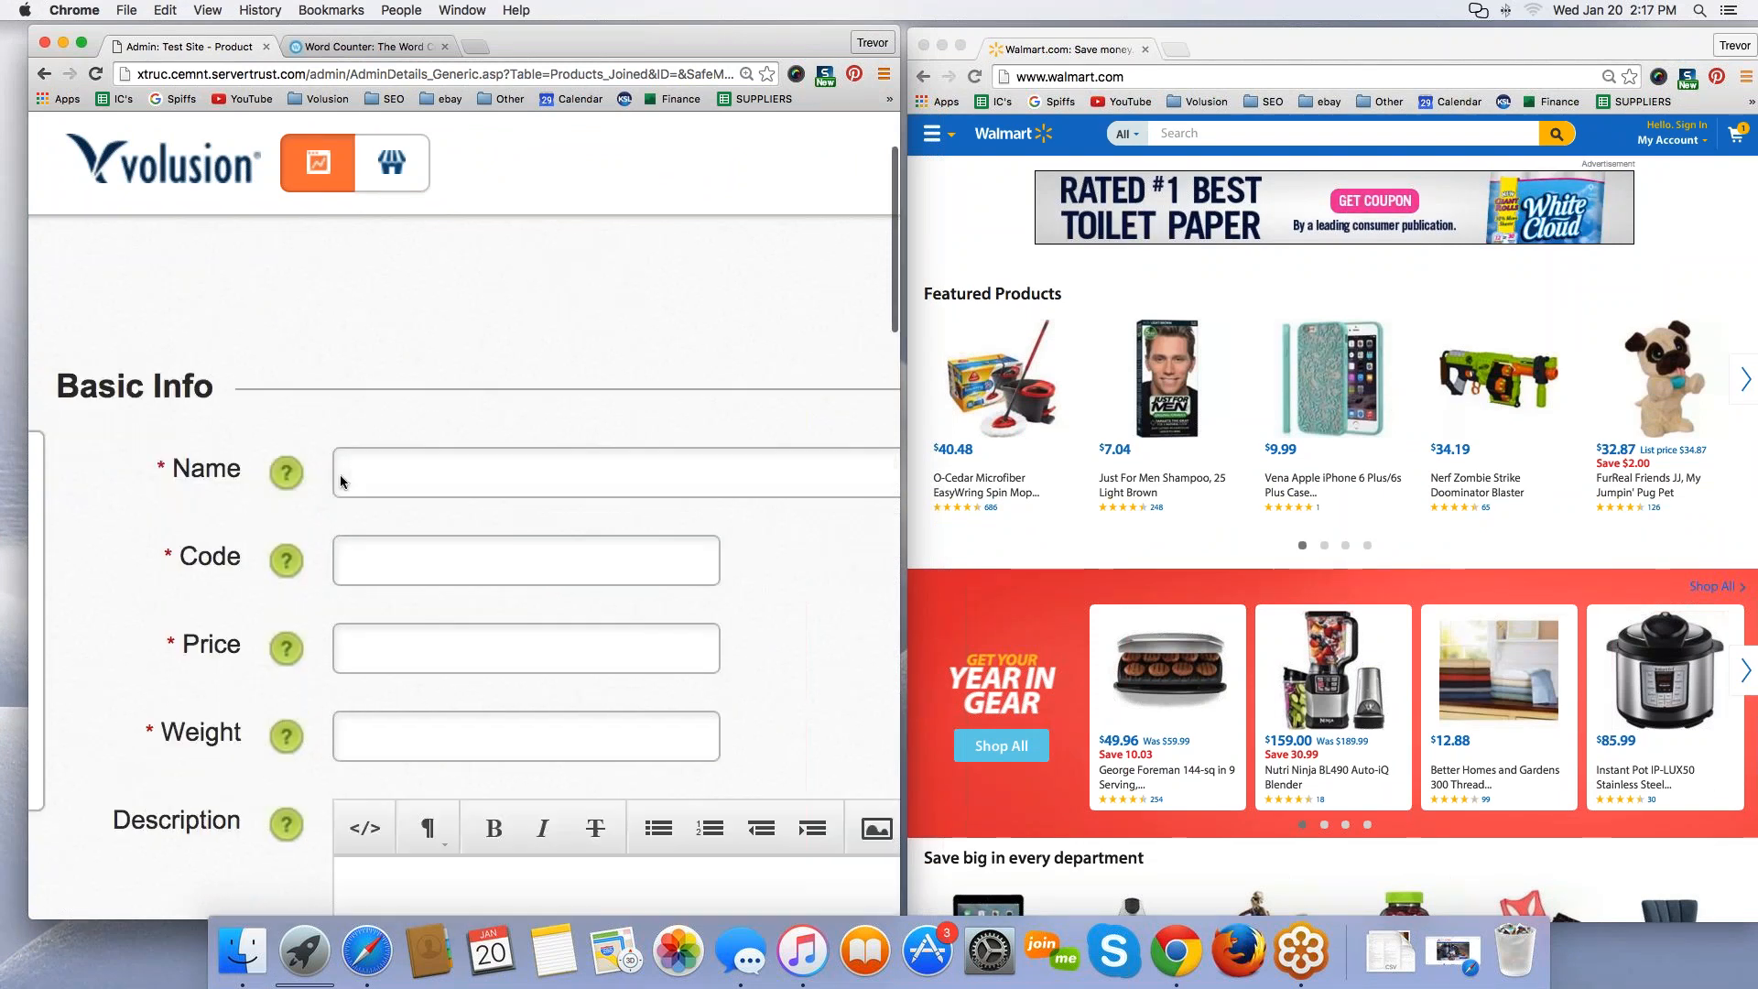
scroll(464, 549, "down", 2)
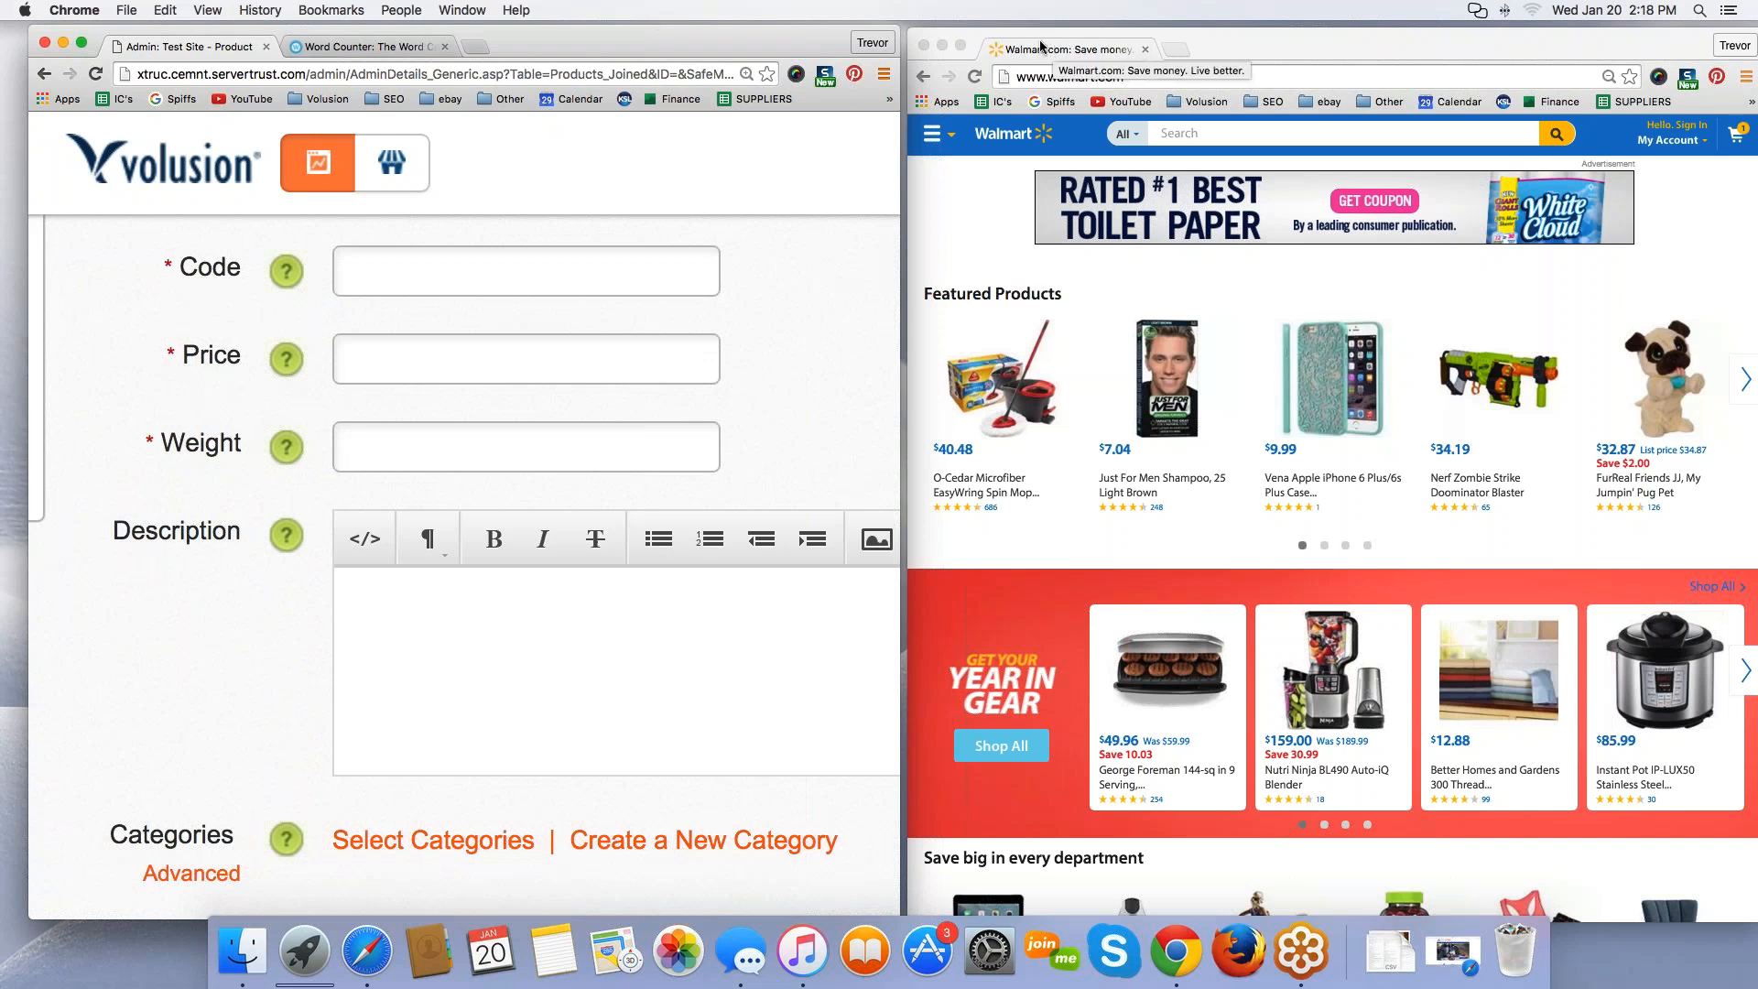
Step: Merge the Walmart page back into the Volusion window as a tab, and enlarge that window to nearly the full screen
left_click_drag(1043, 52, 359, 53)
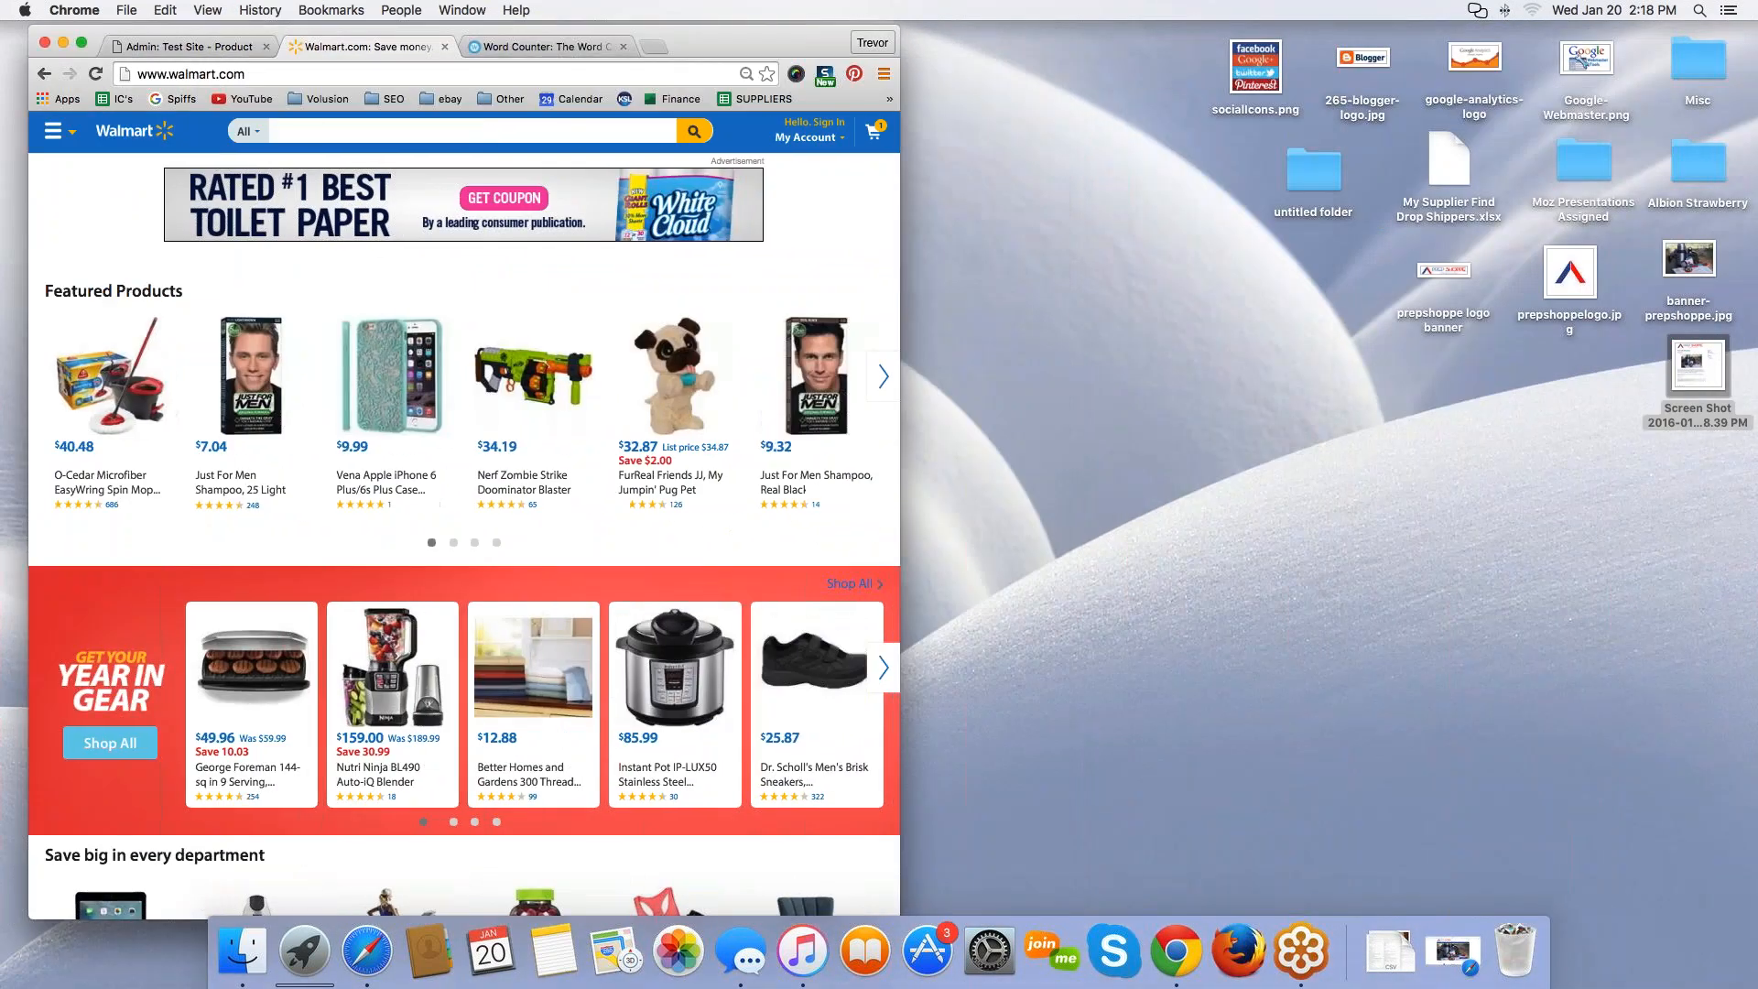
left_click_drag(899, 166, 1735, 166)
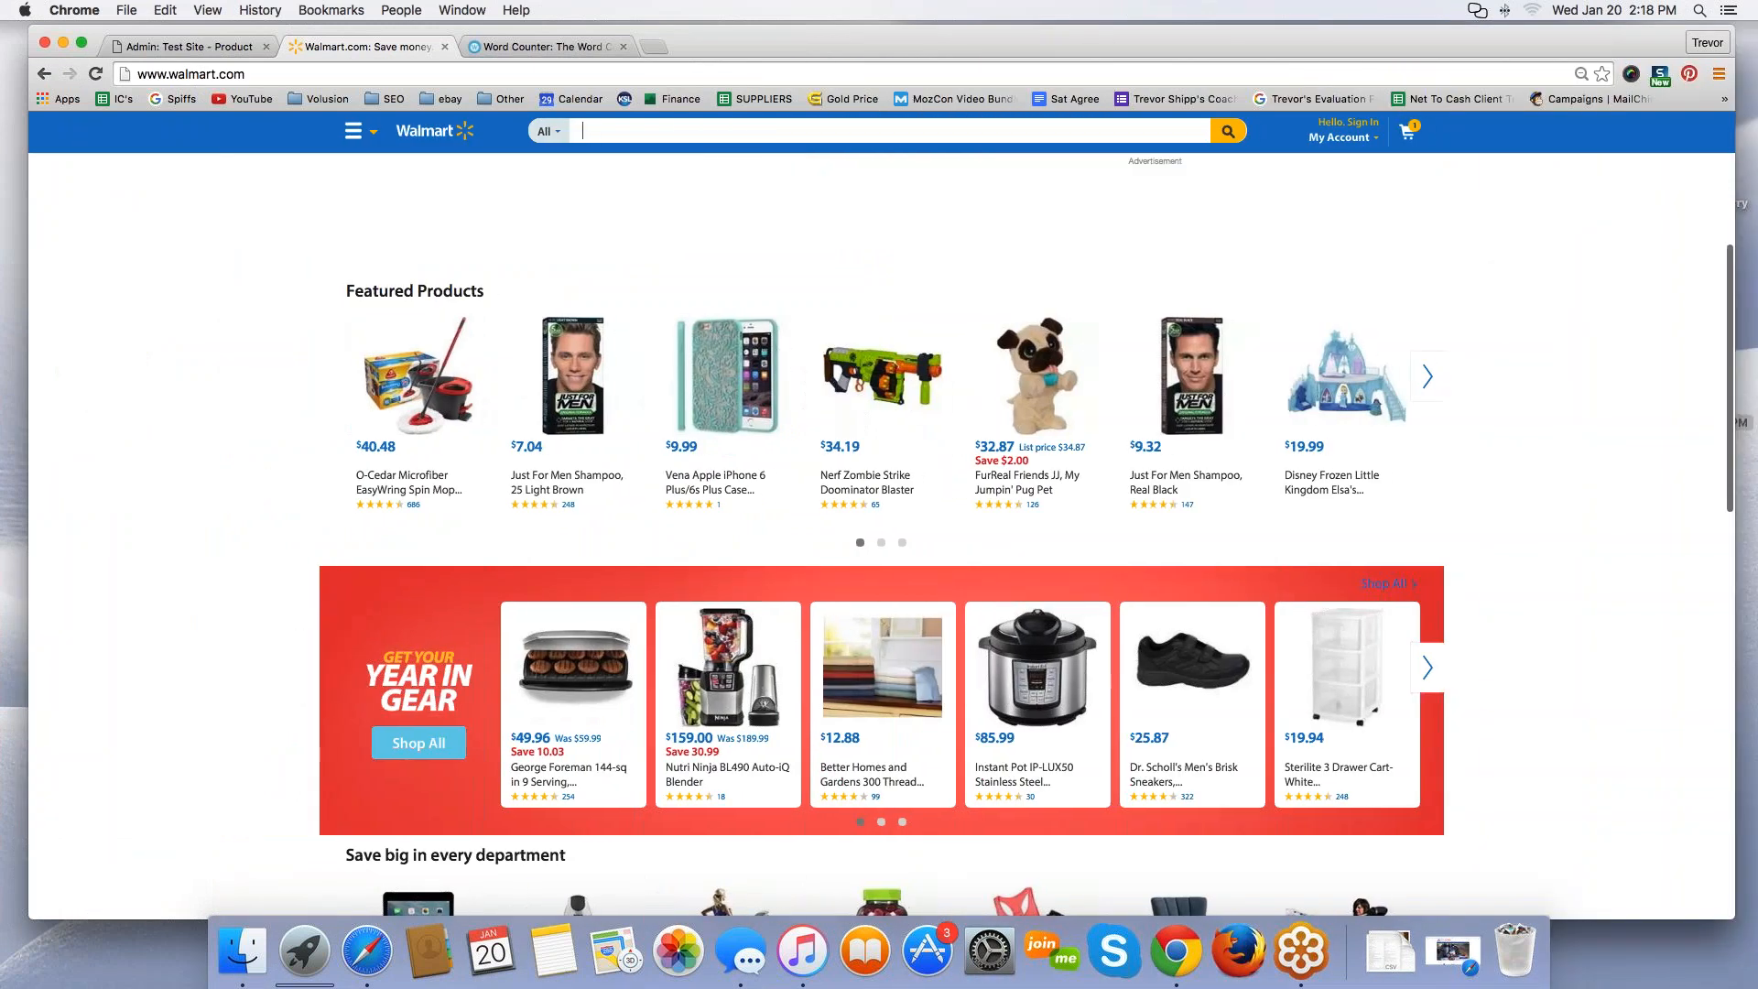
left_click_drag(28, 155, 11, 155)
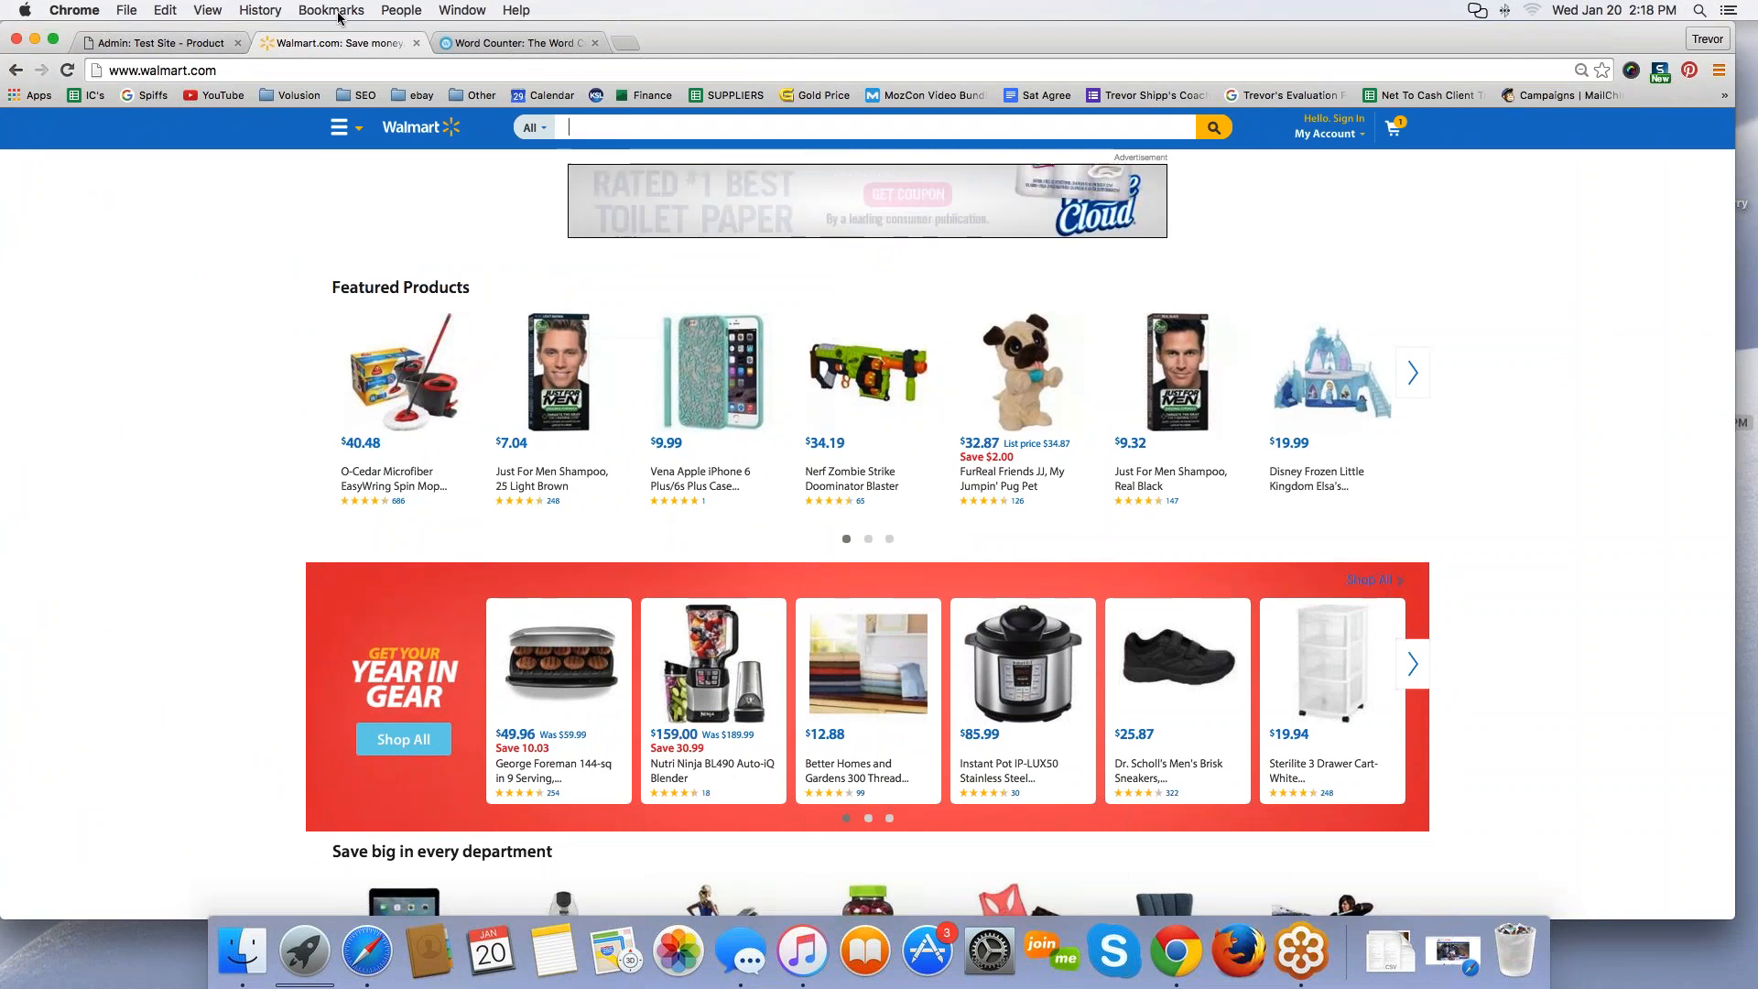
left_click_drag(95, 916, 96, 912)
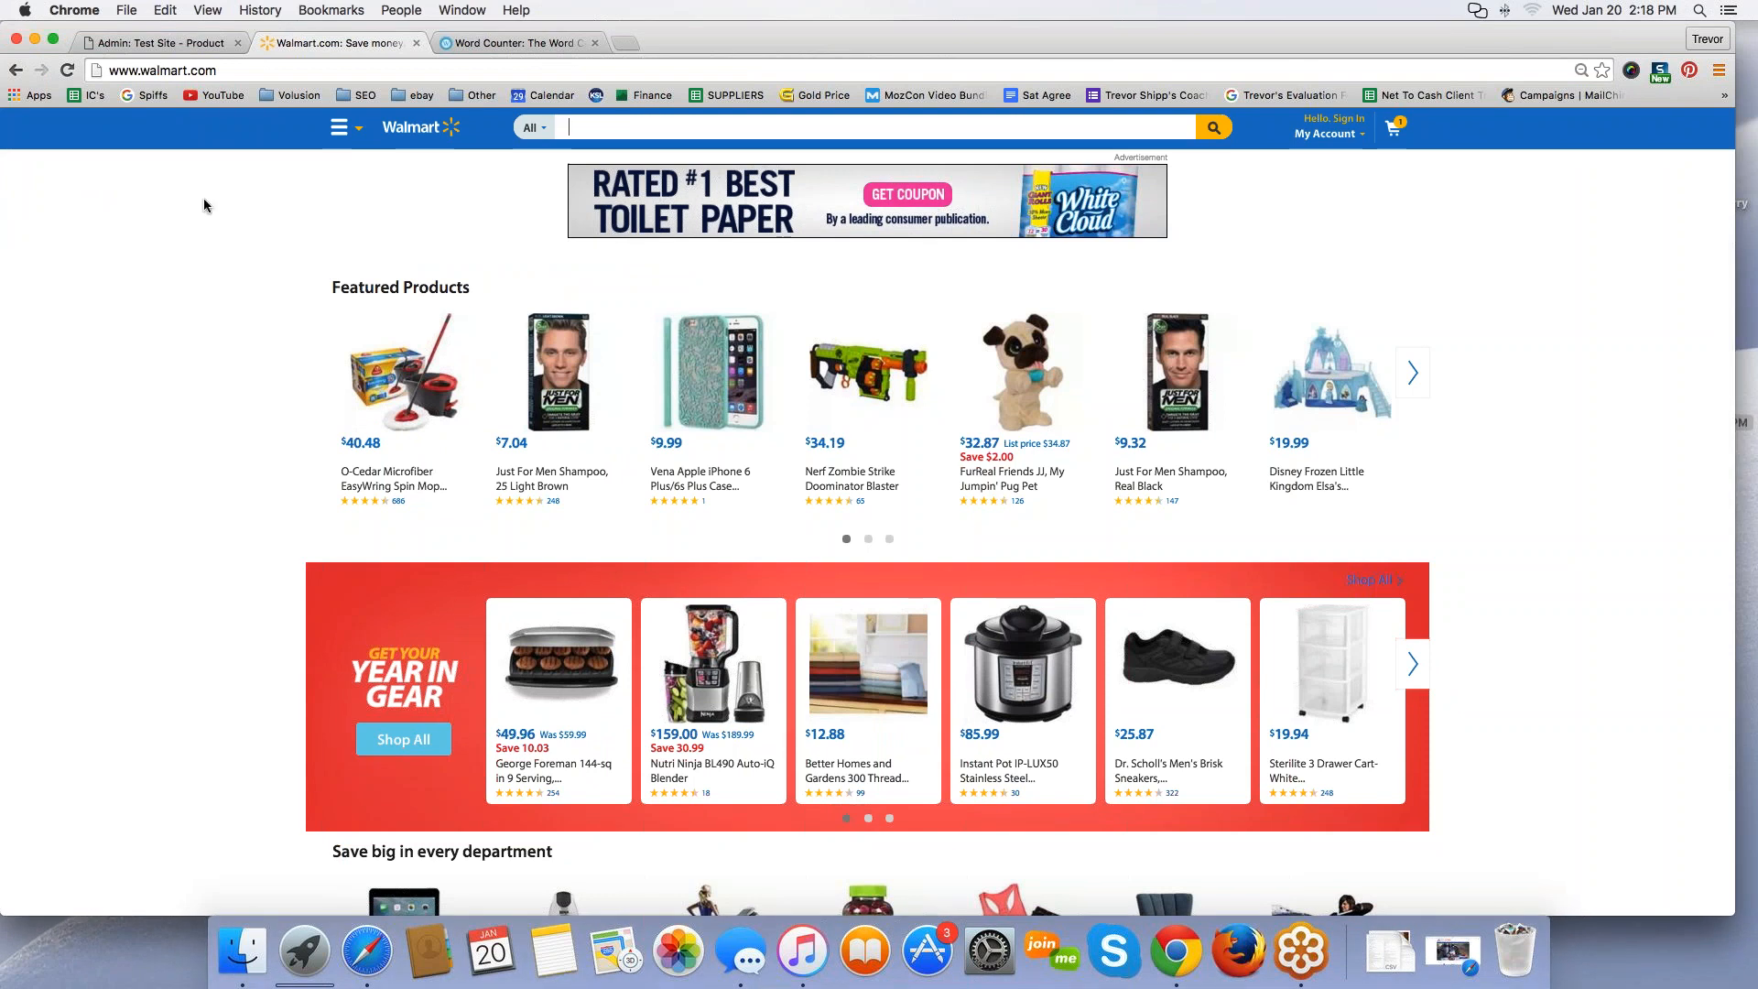
Step: Review the beginning of the new product form in the Volusion admin, and browse the departments on the Walmart home page
left_click(139, 43)
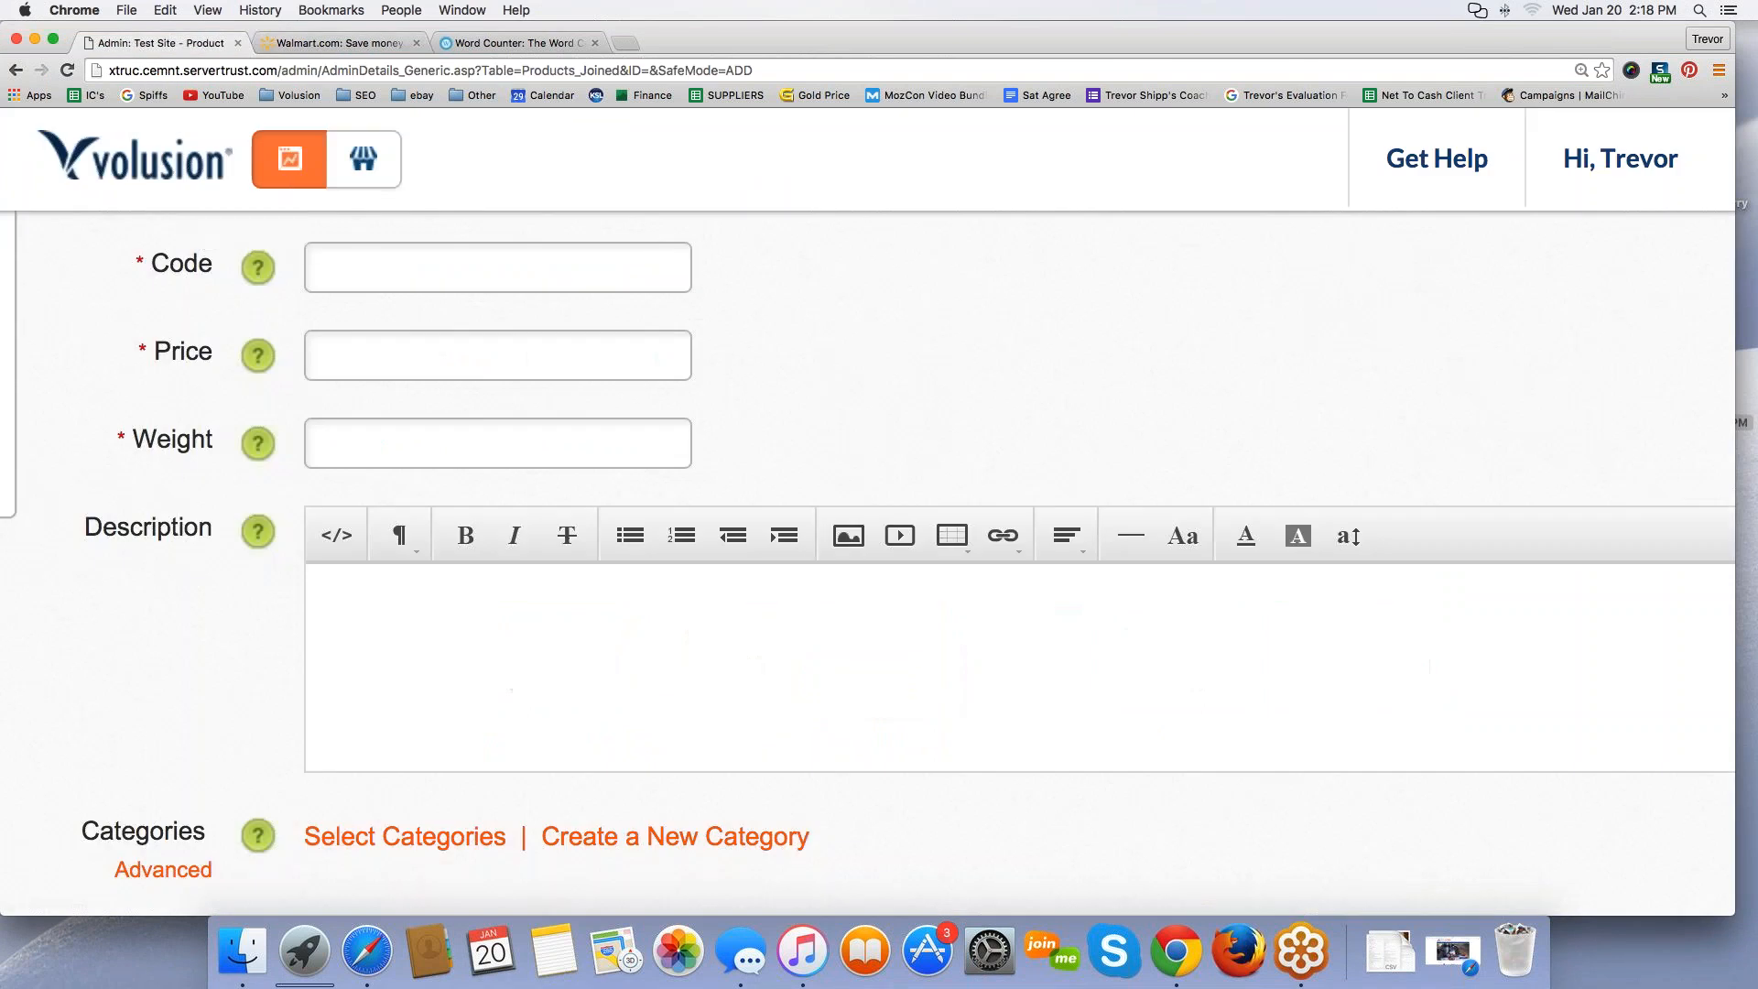
scroll(431, 462, "up", 5)
scroll(431, 462, "left", 5)
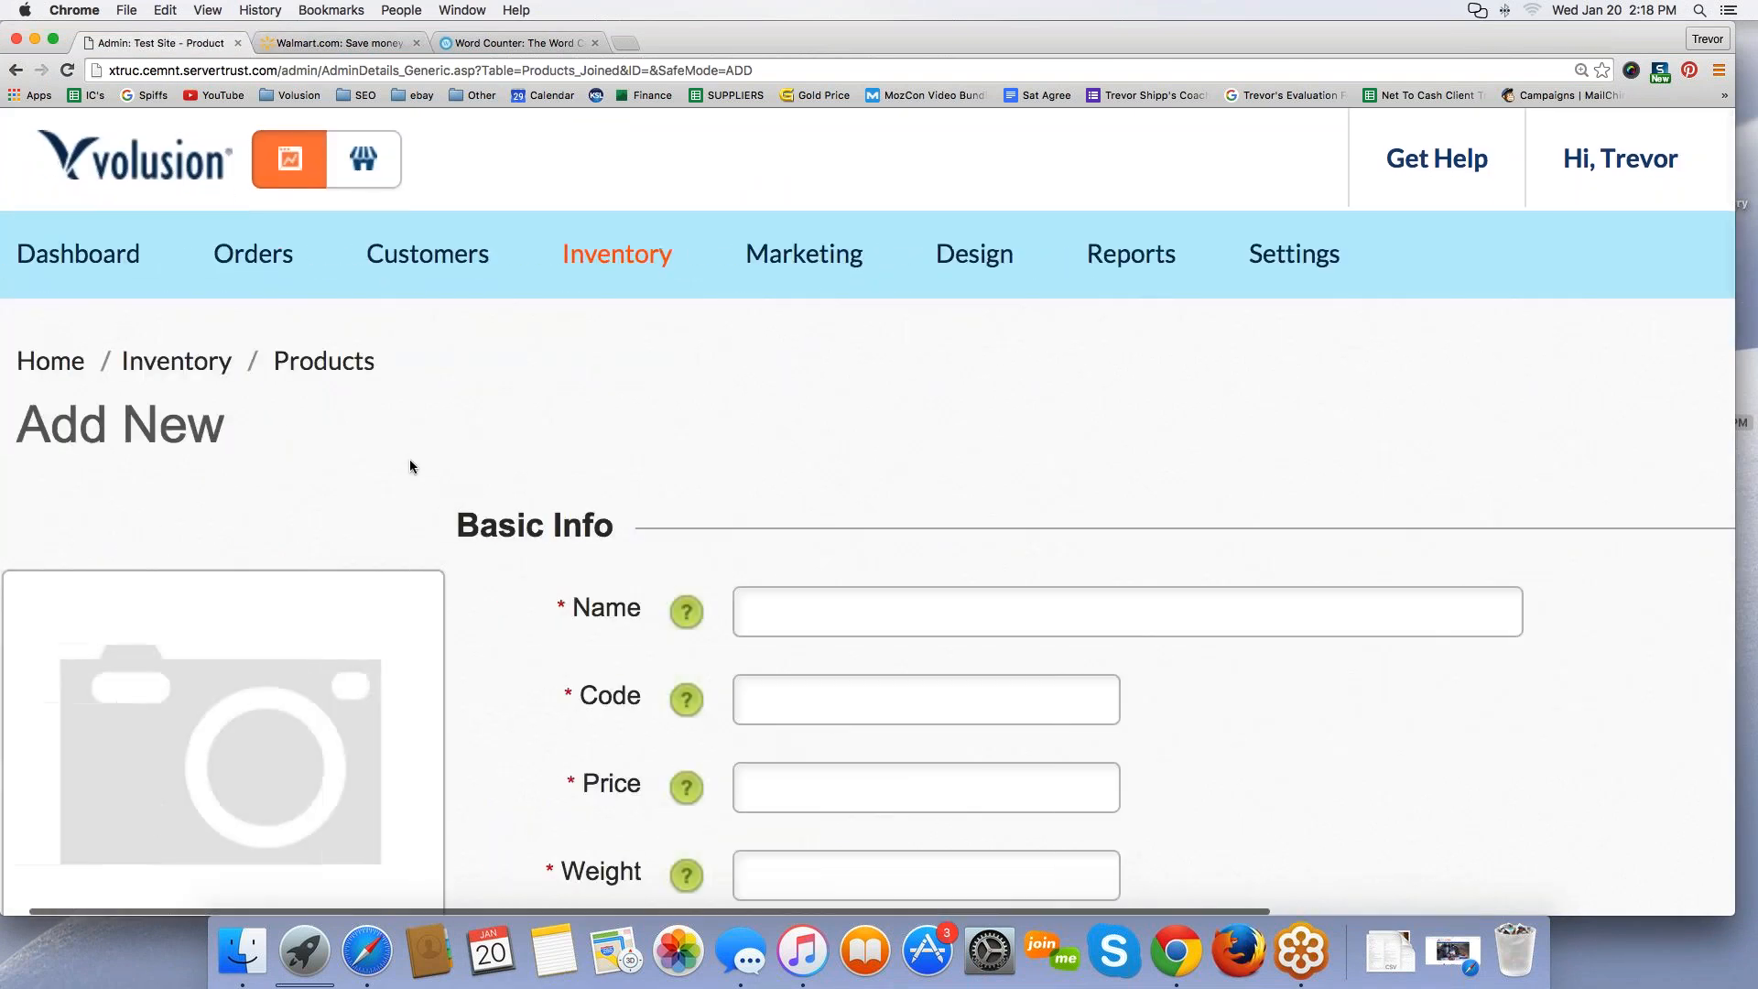
left_click(339, 43)
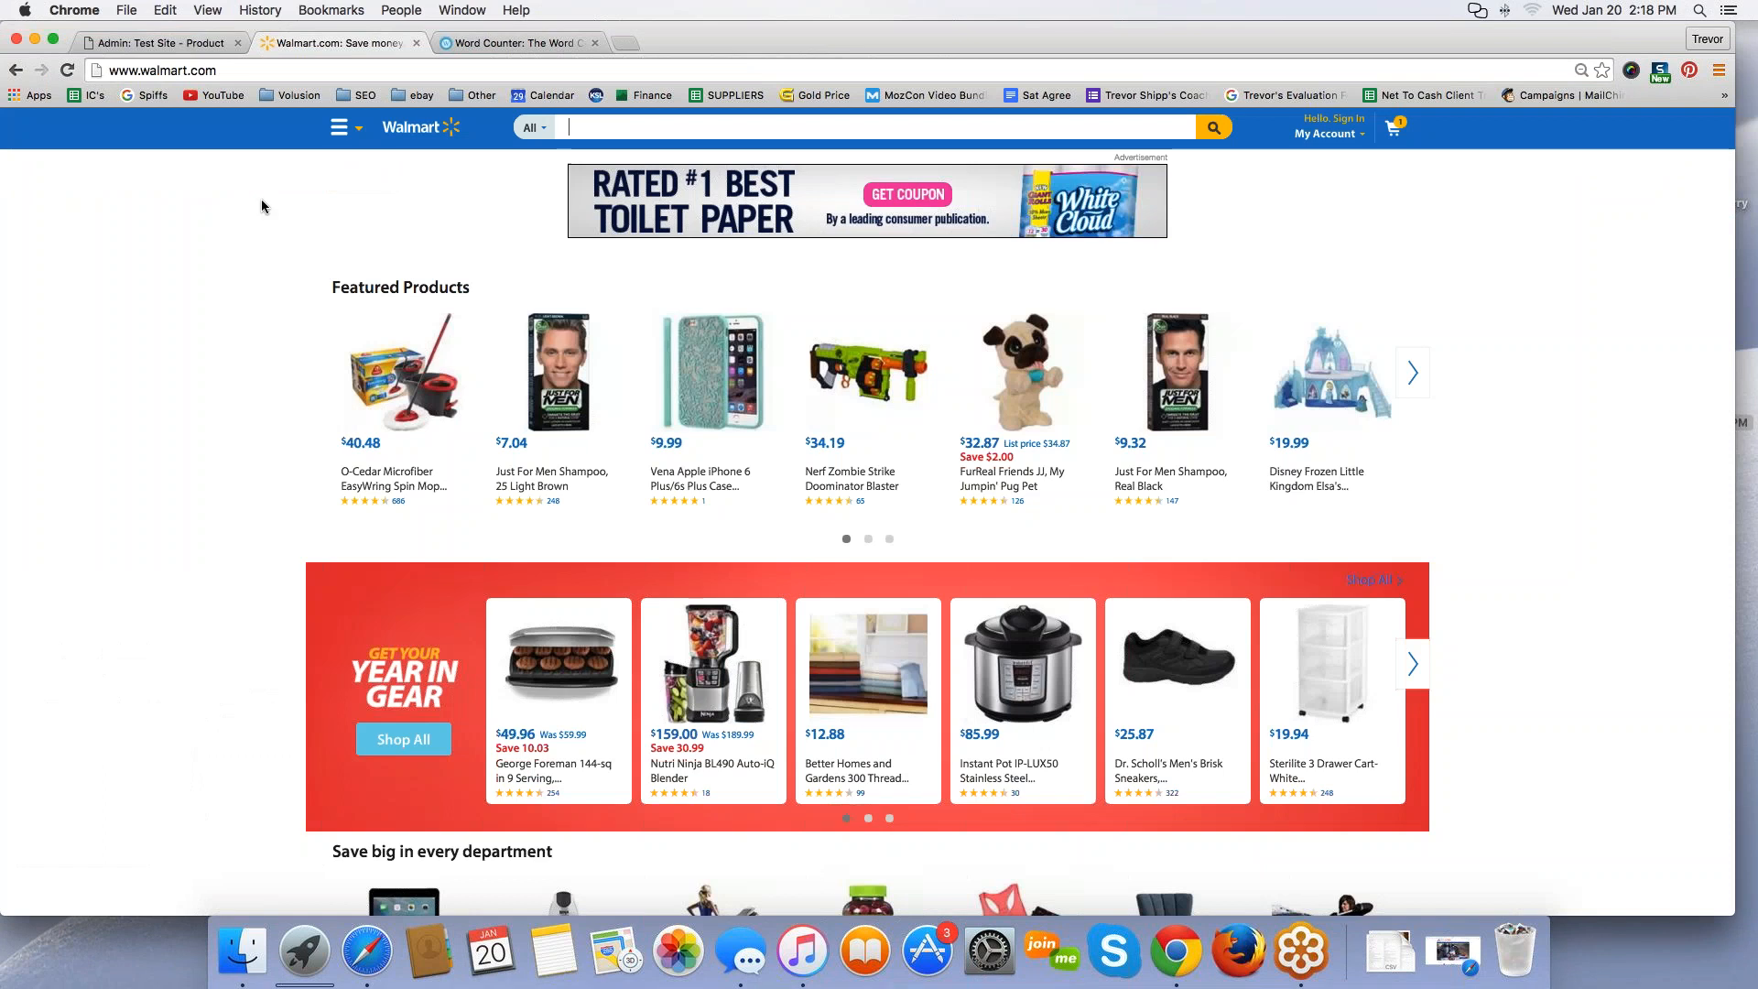
scroll(326, 322, "down", 5)
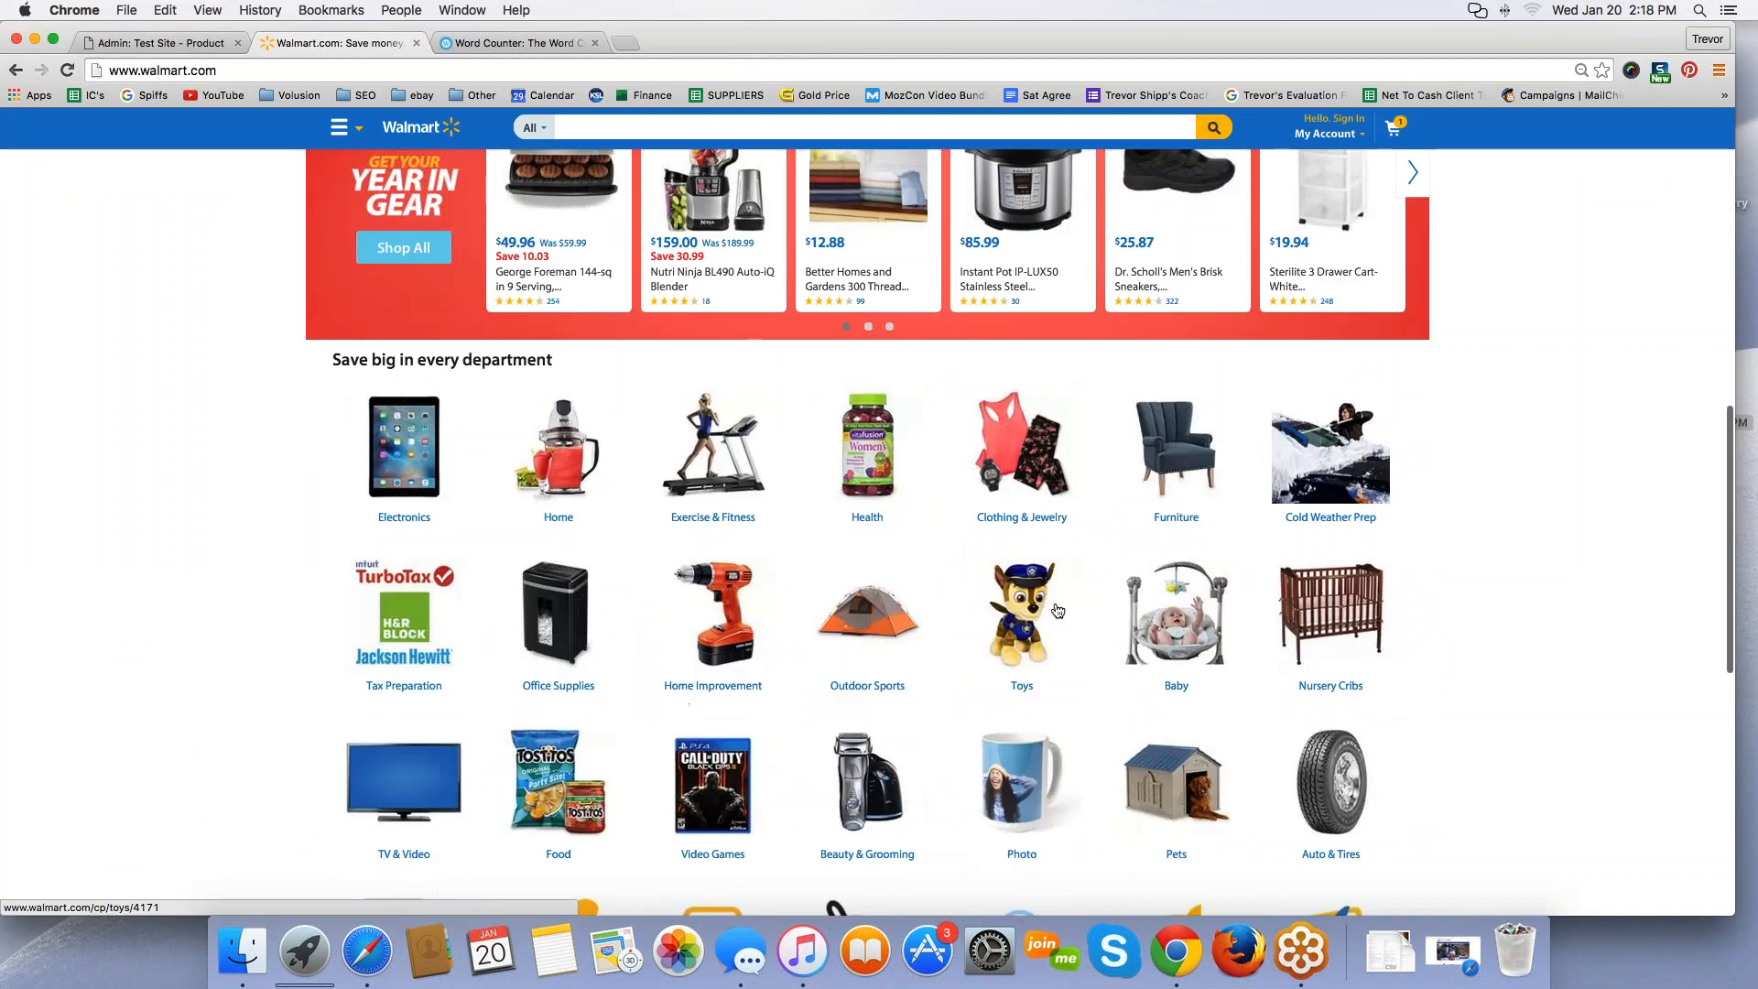
Step: Open the Carriers & Kennels category within the Pets department on the Walmart site
scroll(1205, 856, "down", 1)
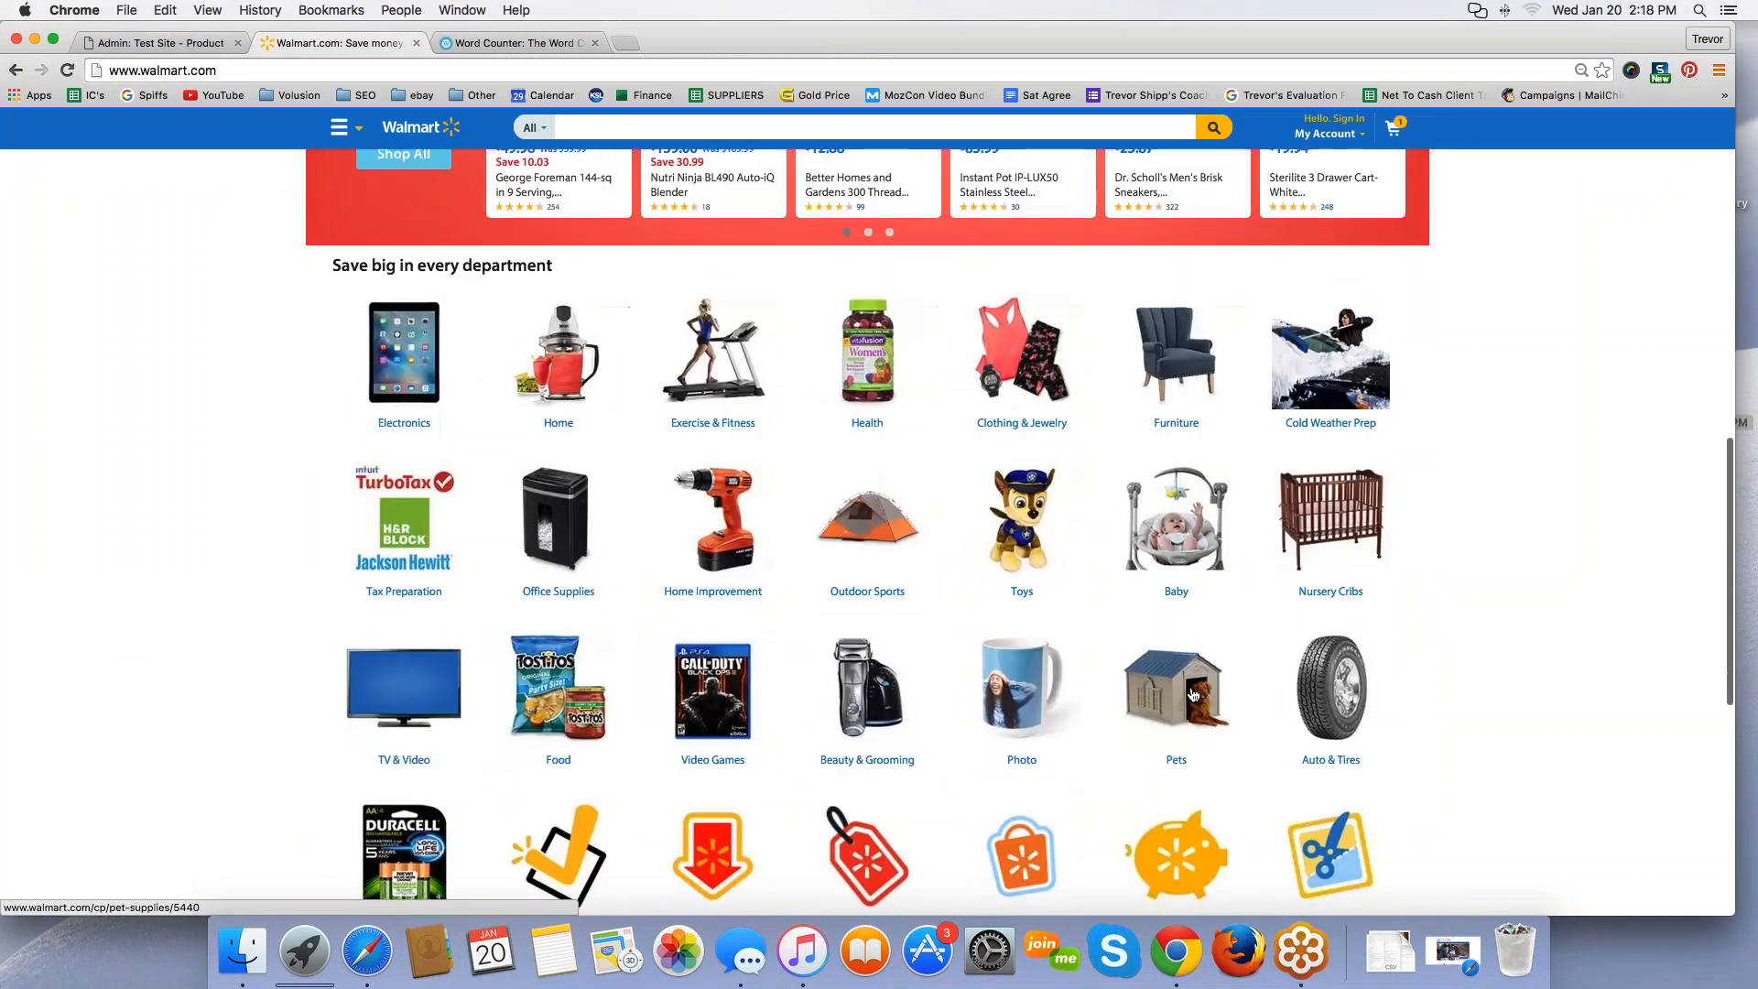
left_click(1192, 695)
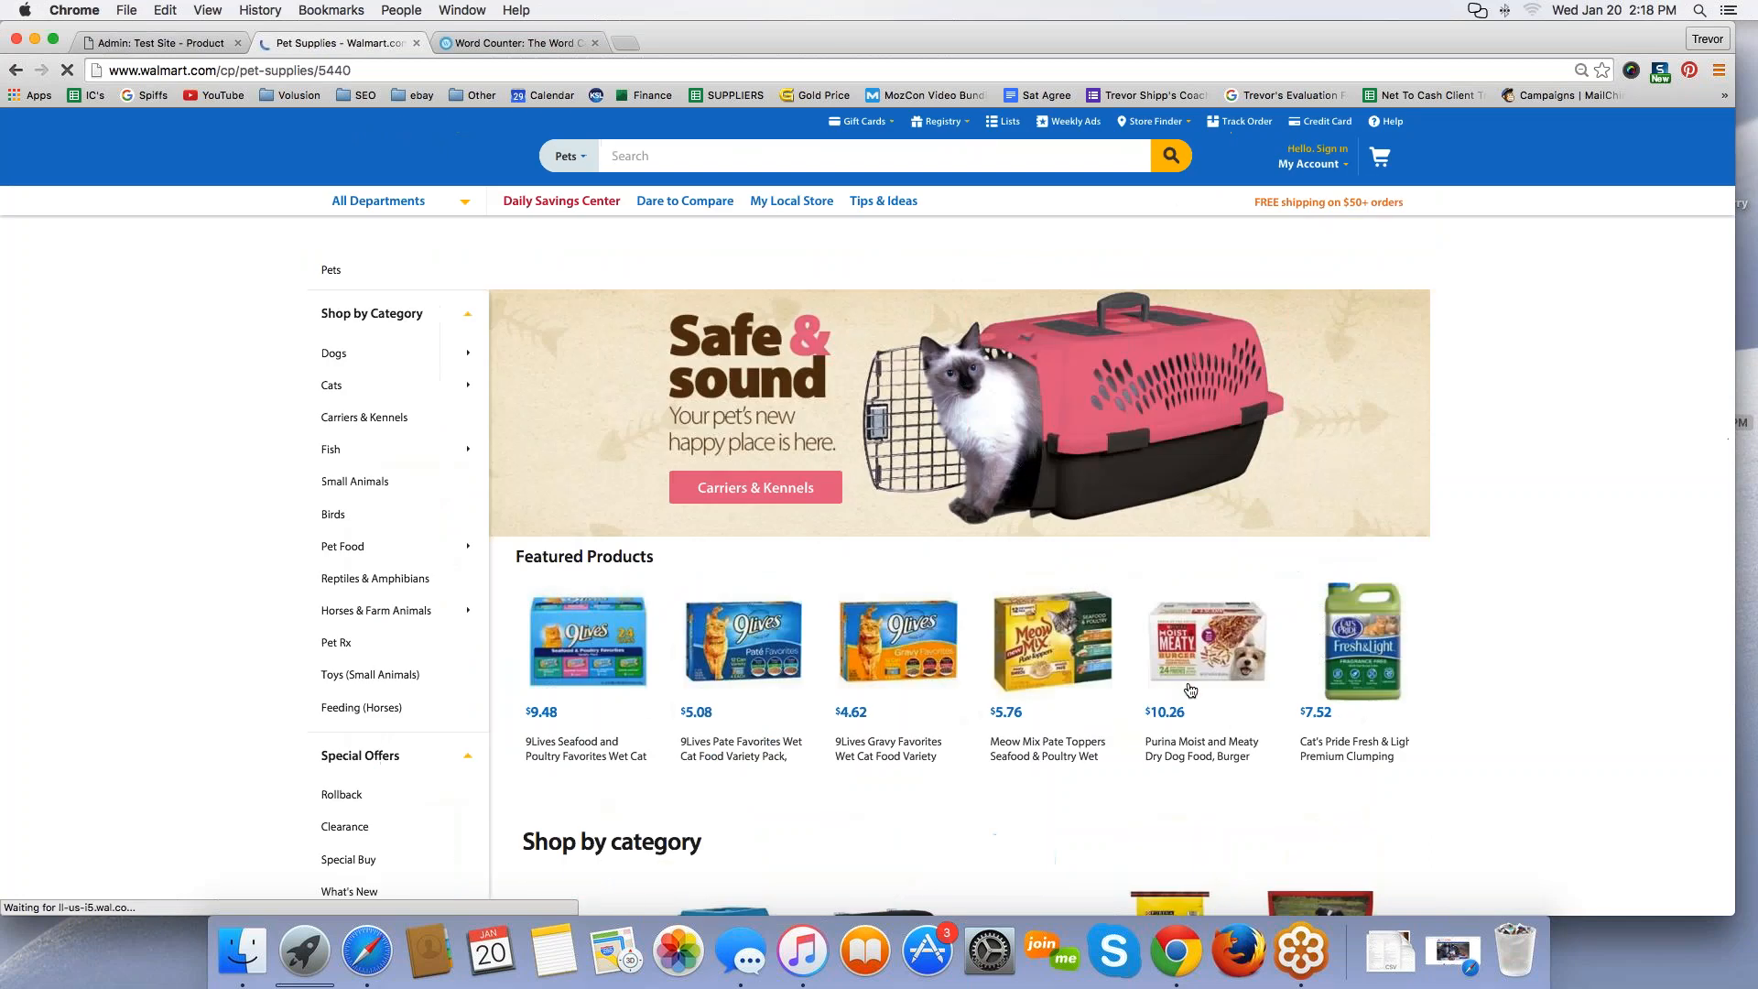
scroll(712, 365, "down", 7)
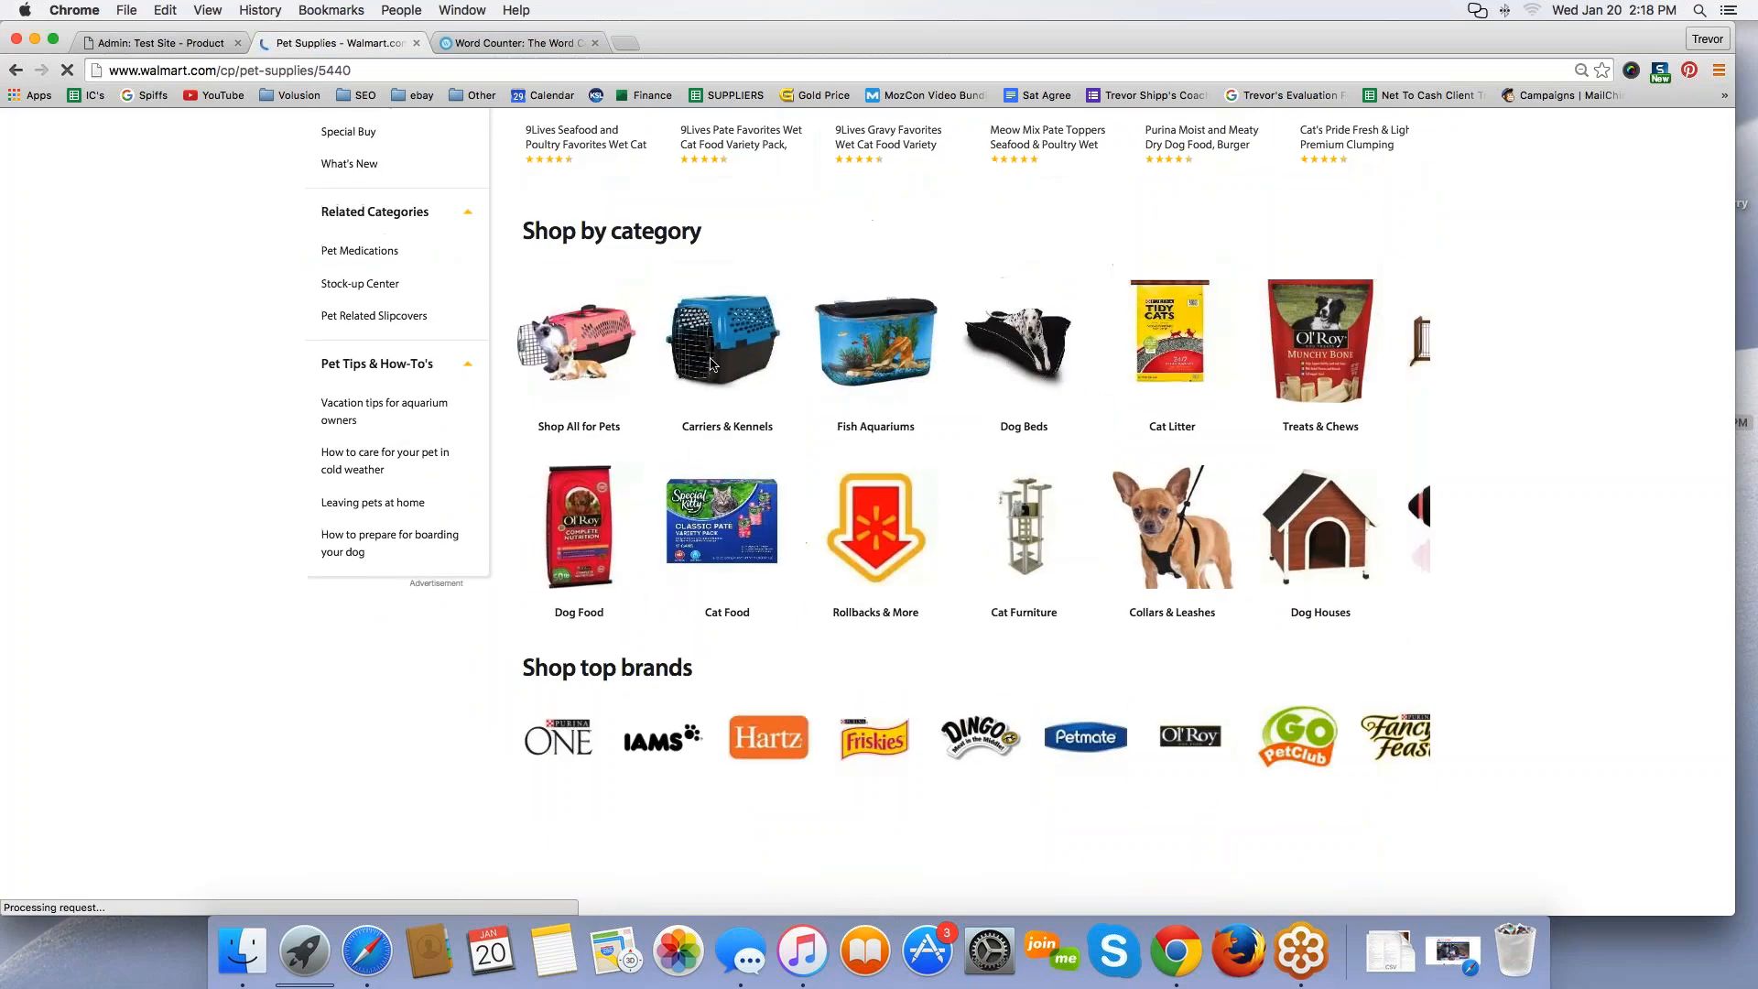
left_click(718, 368)
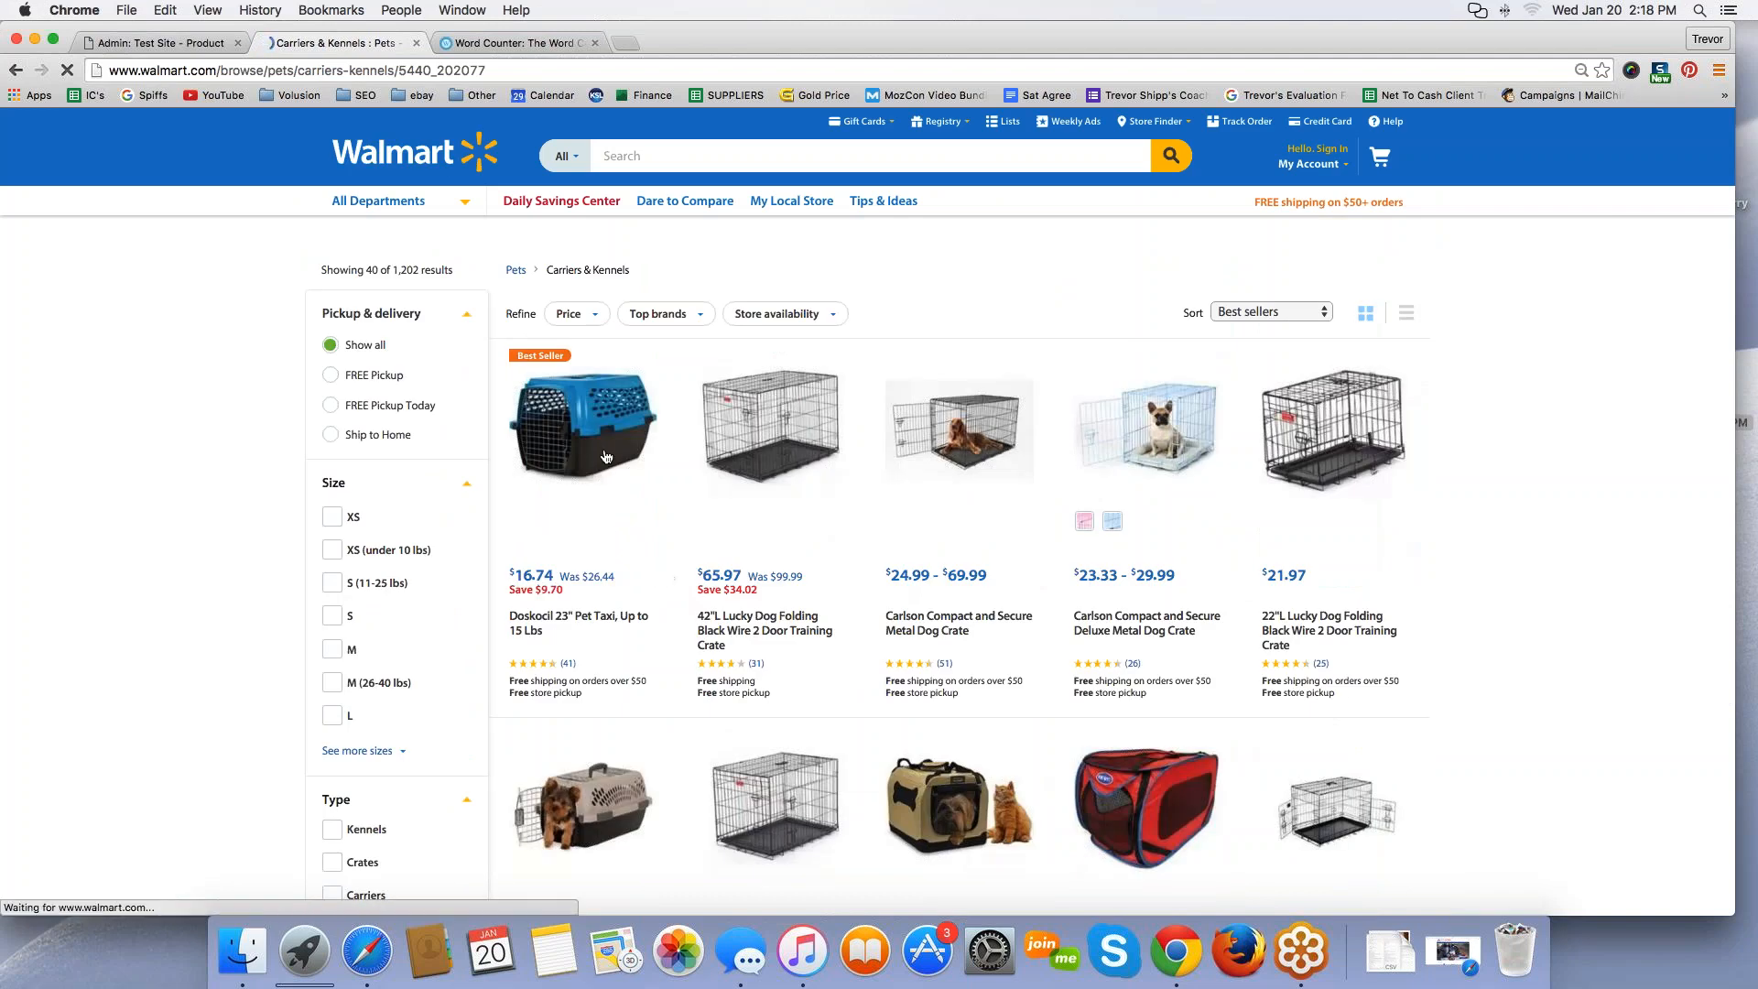
Step: Find the Midwest 18" iCrate Dog Crate among the listed products, open its product page and enlarge the page display
scroll(1209, 732, "down", 5)
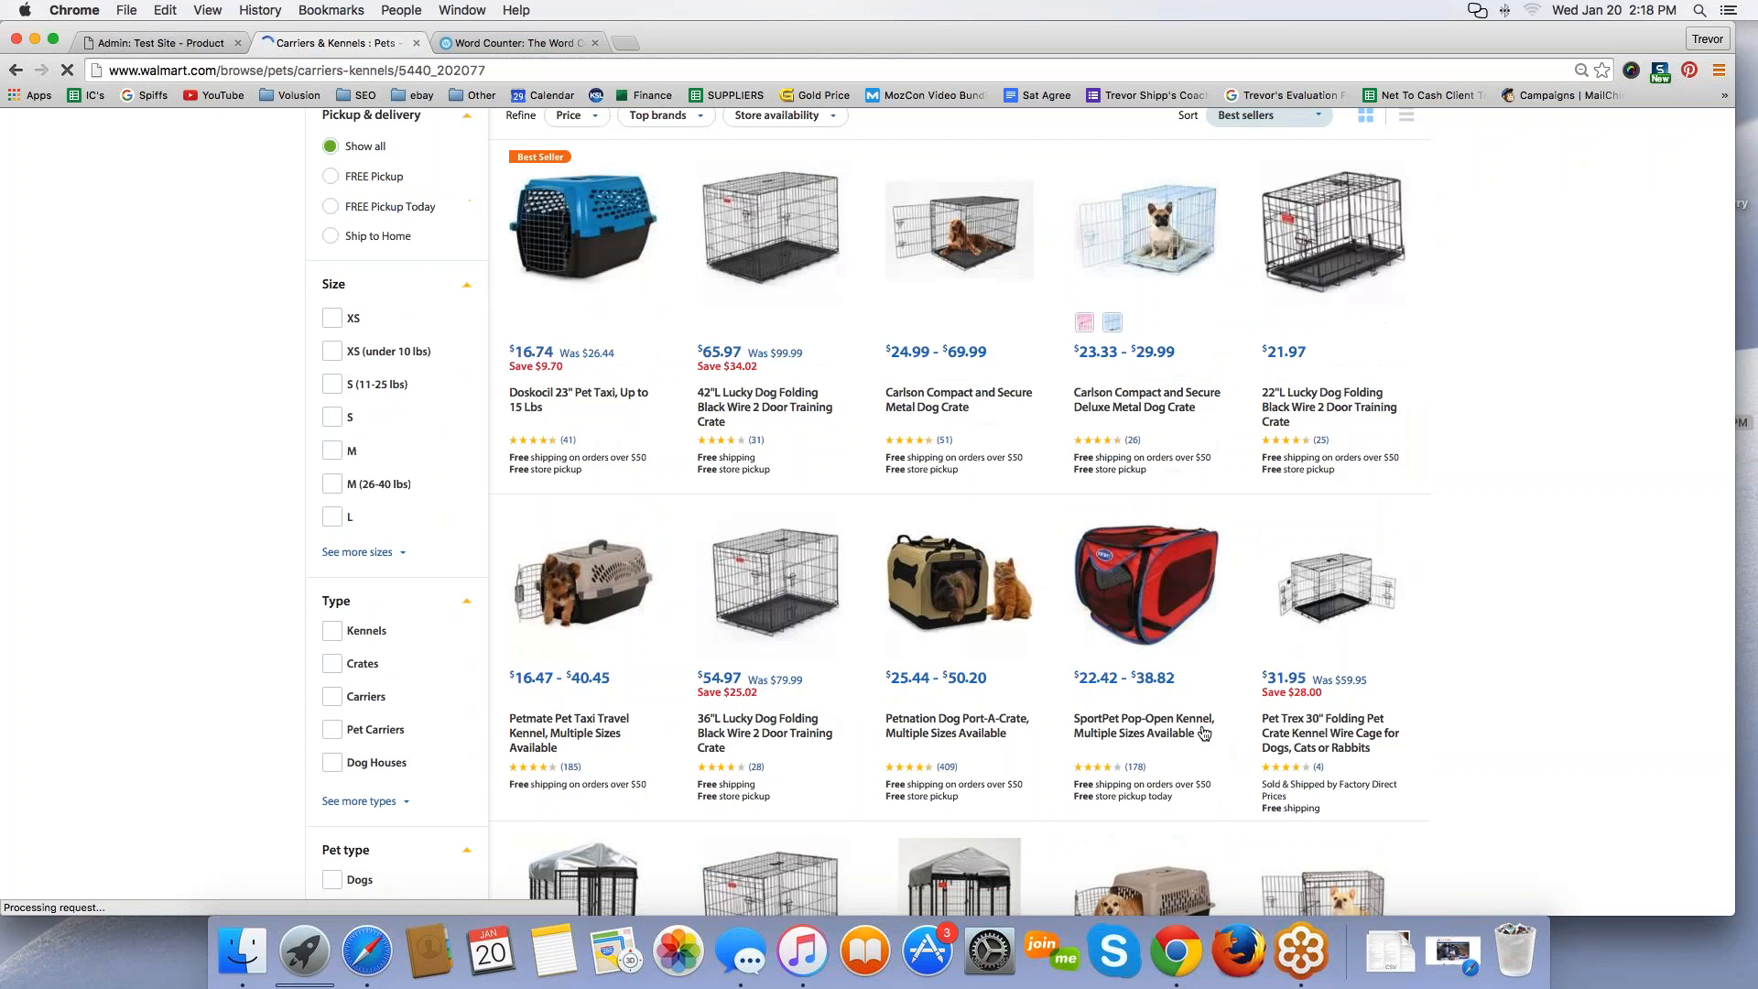
scroll(1232, 735, "down", 10)
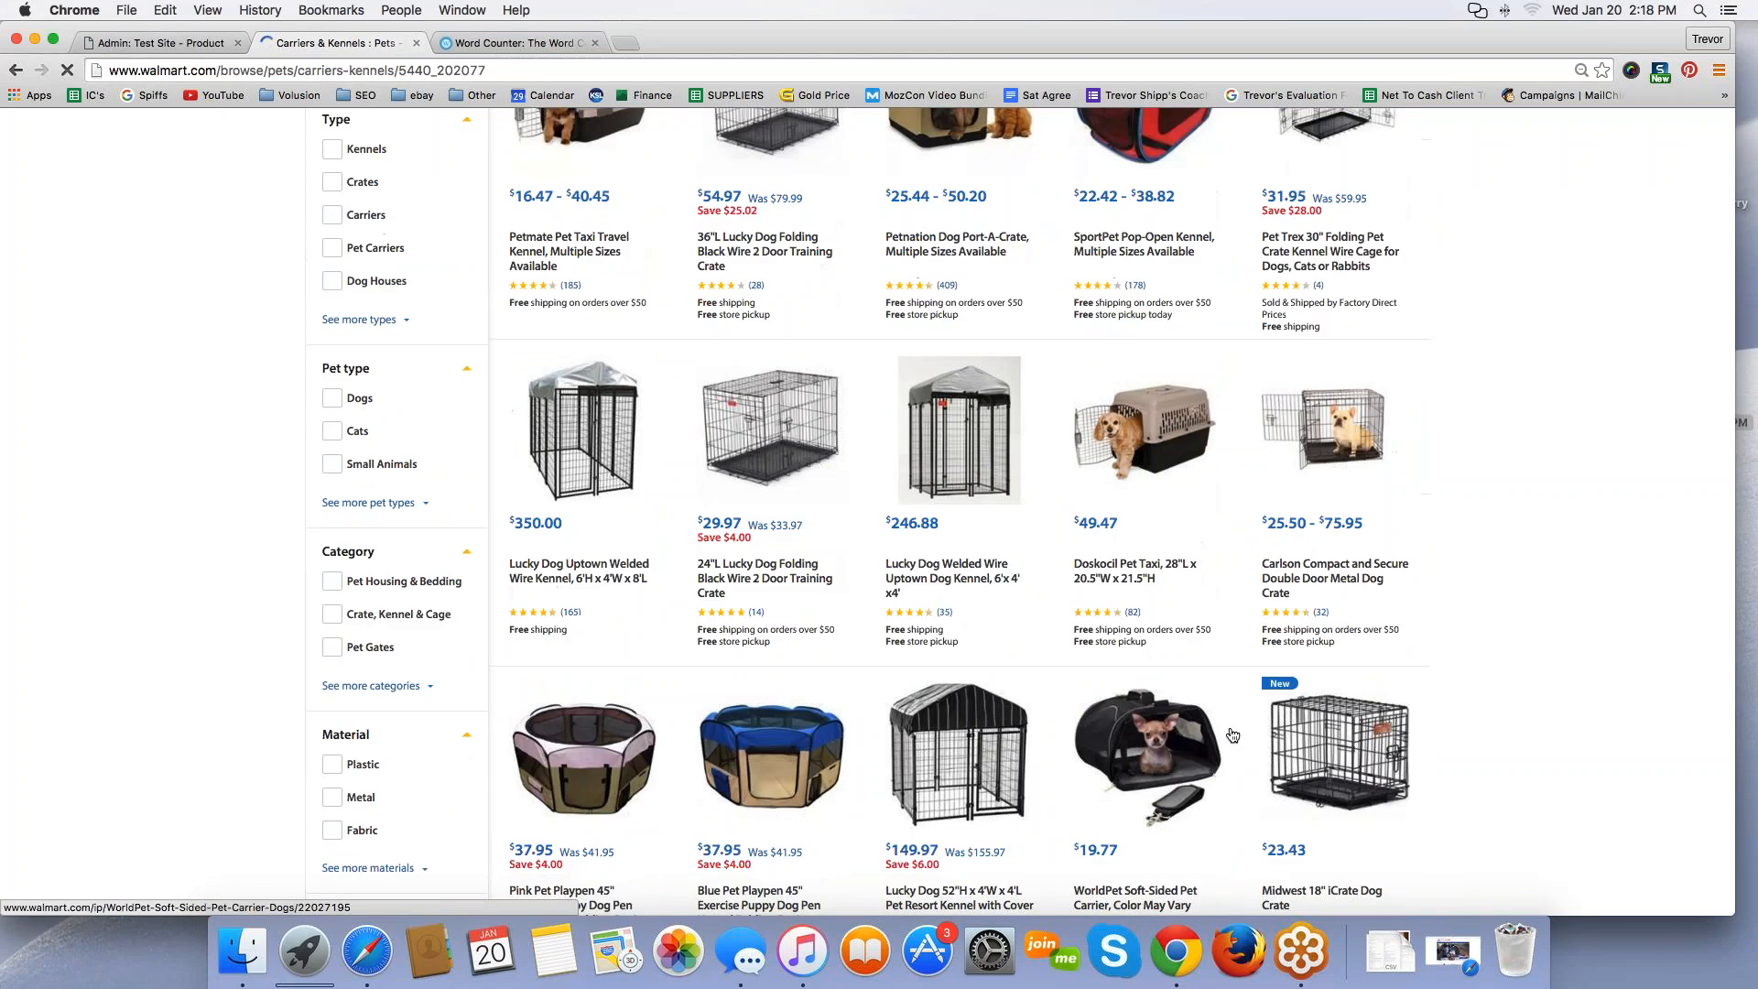
scroll(1232, 735, "down", 5)
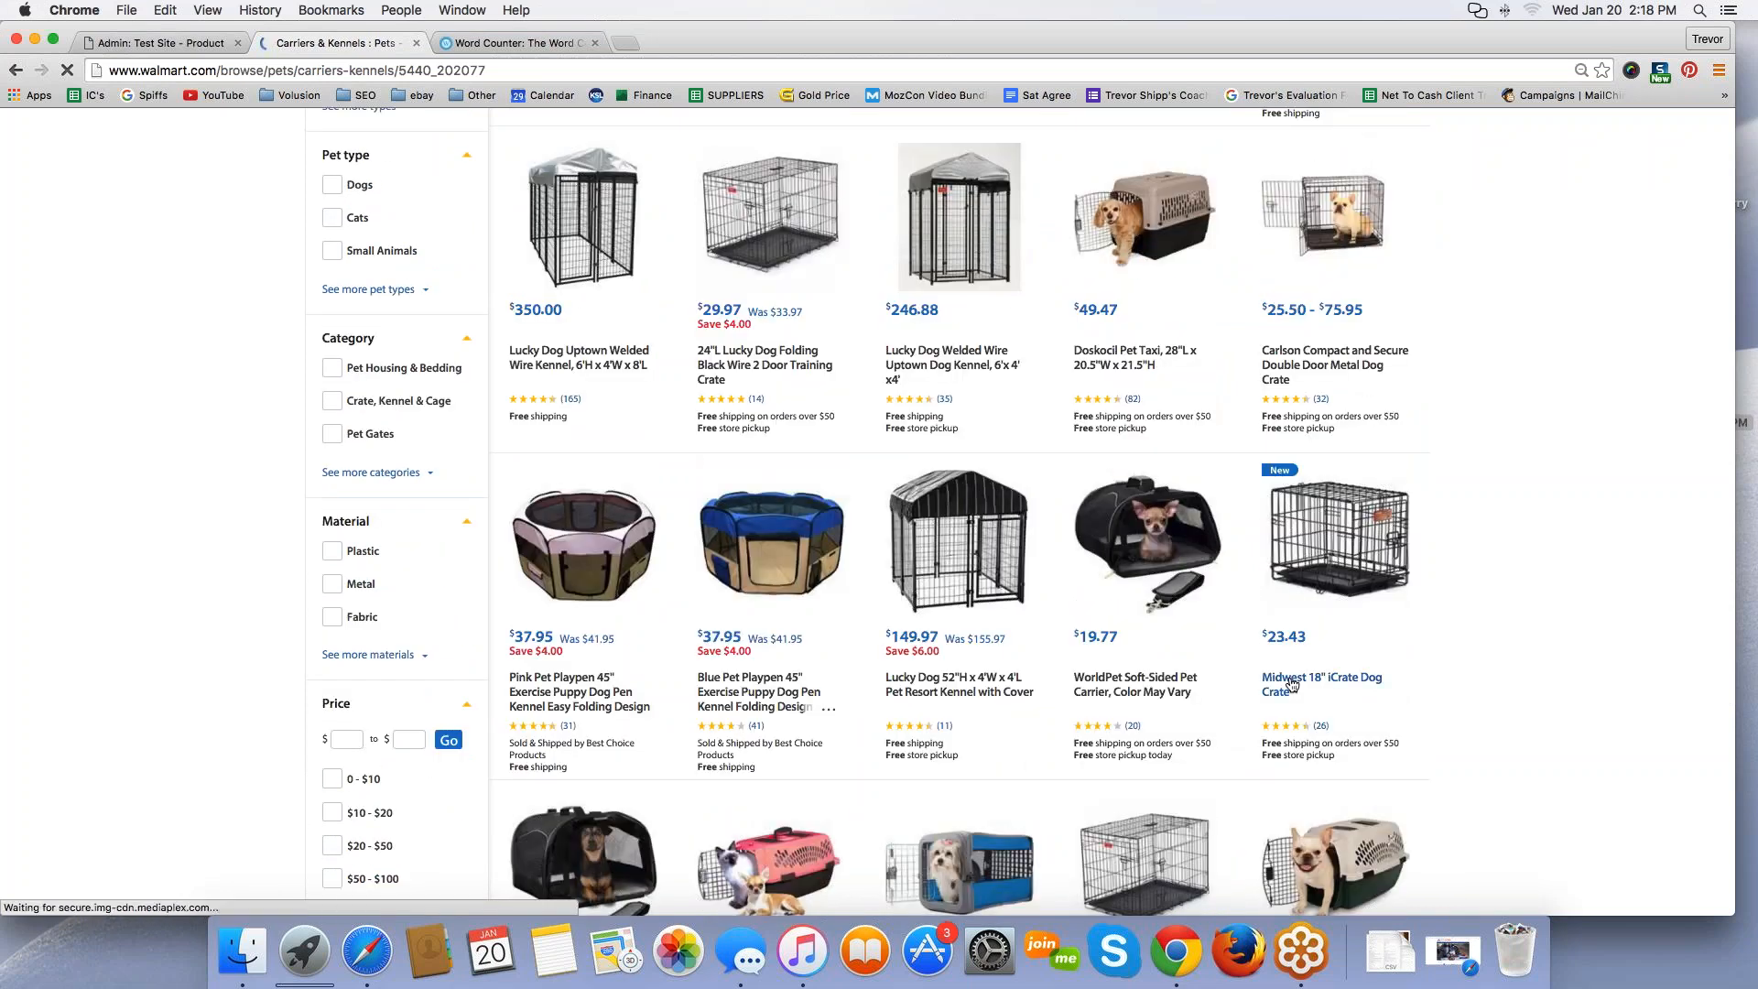
left_click(1290, 684)
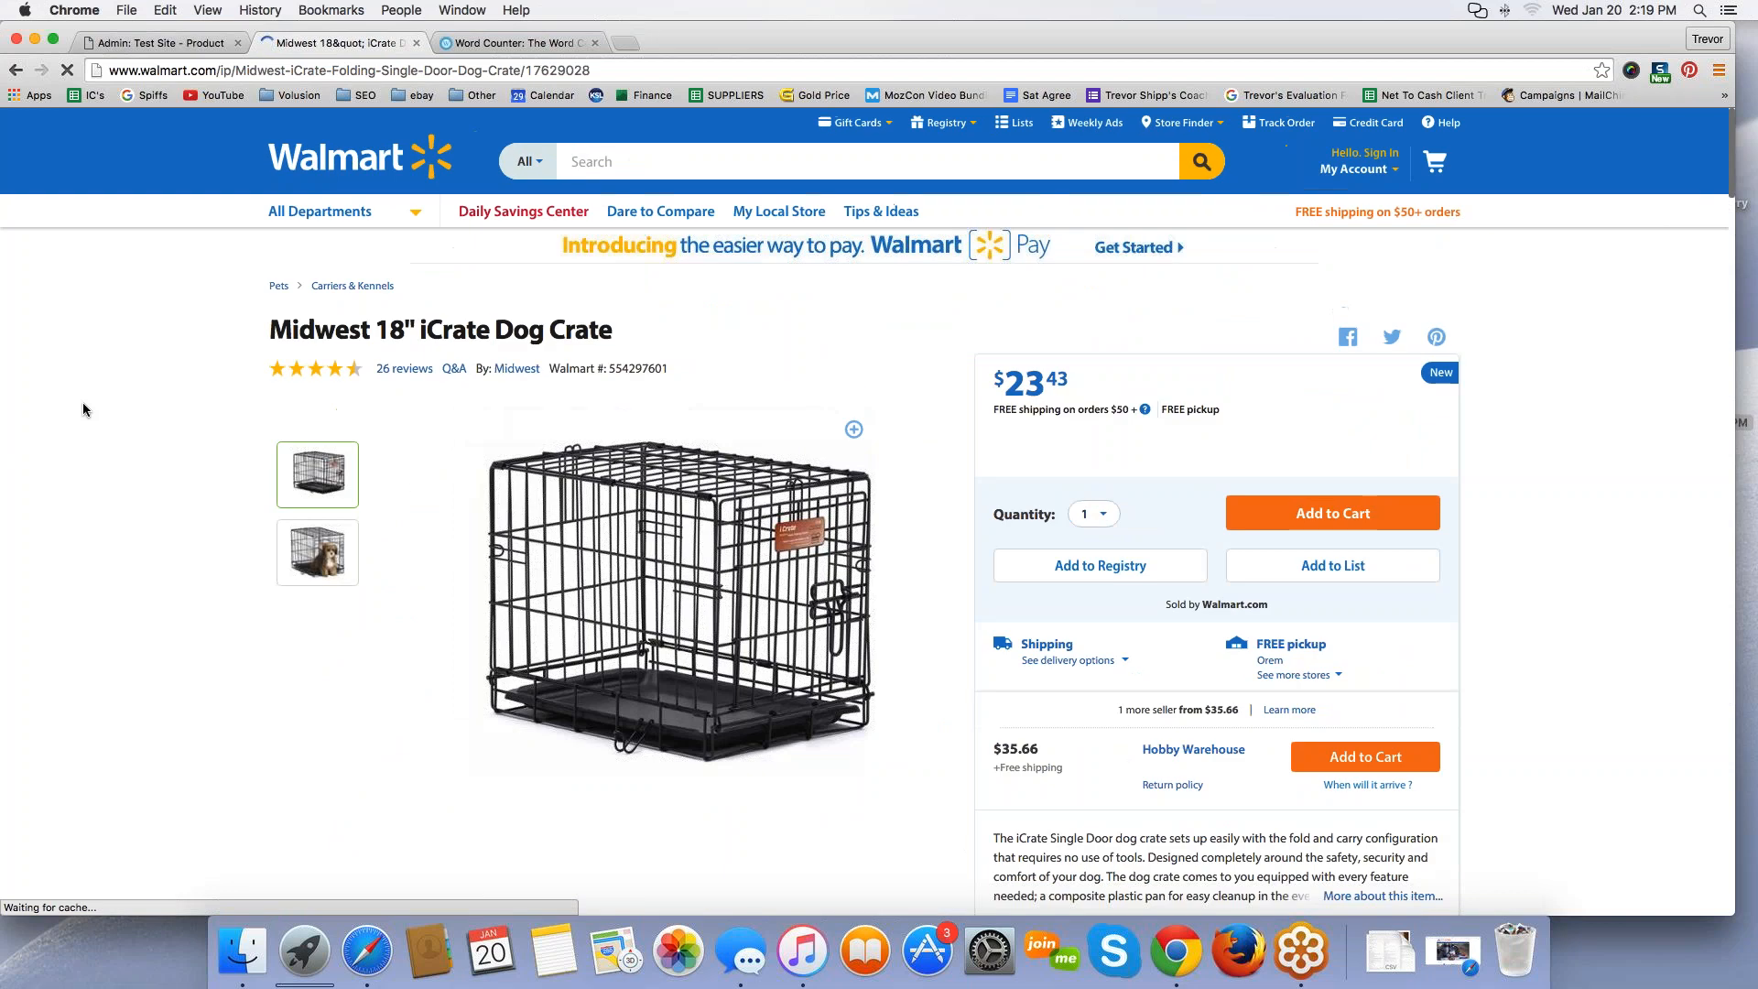
key("super+equal")
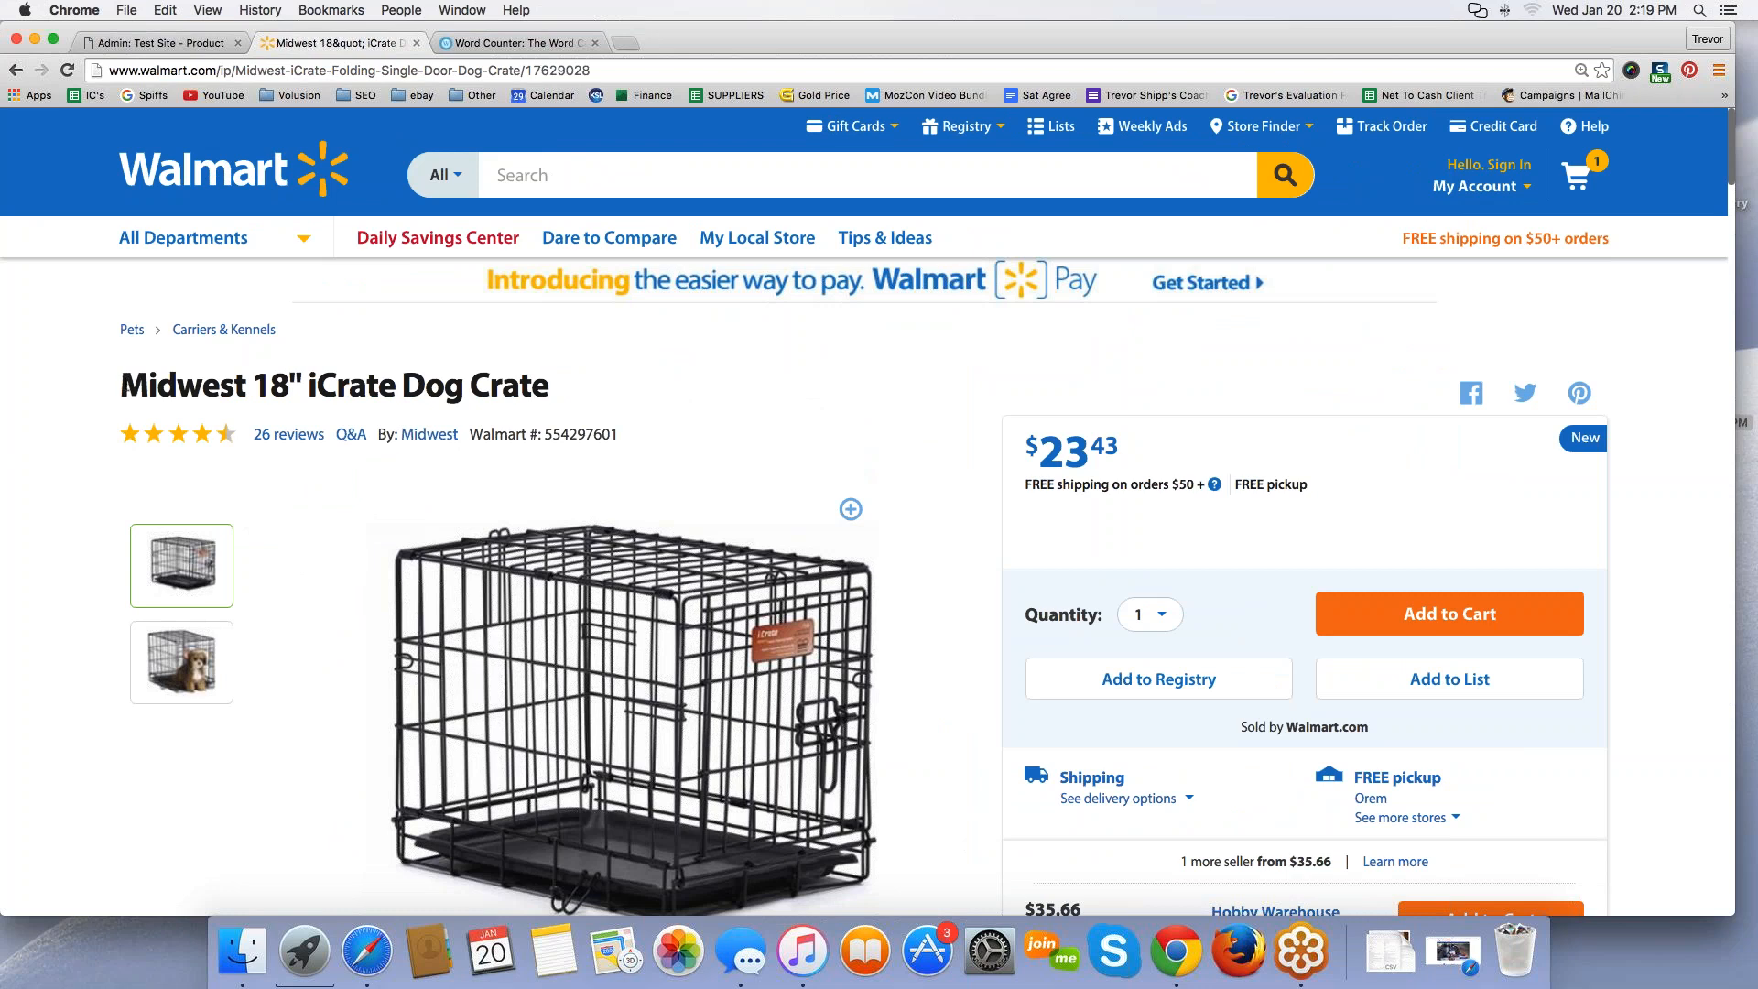
Step: Copy the title Midwest 18" iCrate Dog Crate from the Walmart page into the Name of the new Volusion product
left_click_drag(120, 384, 568, 384)
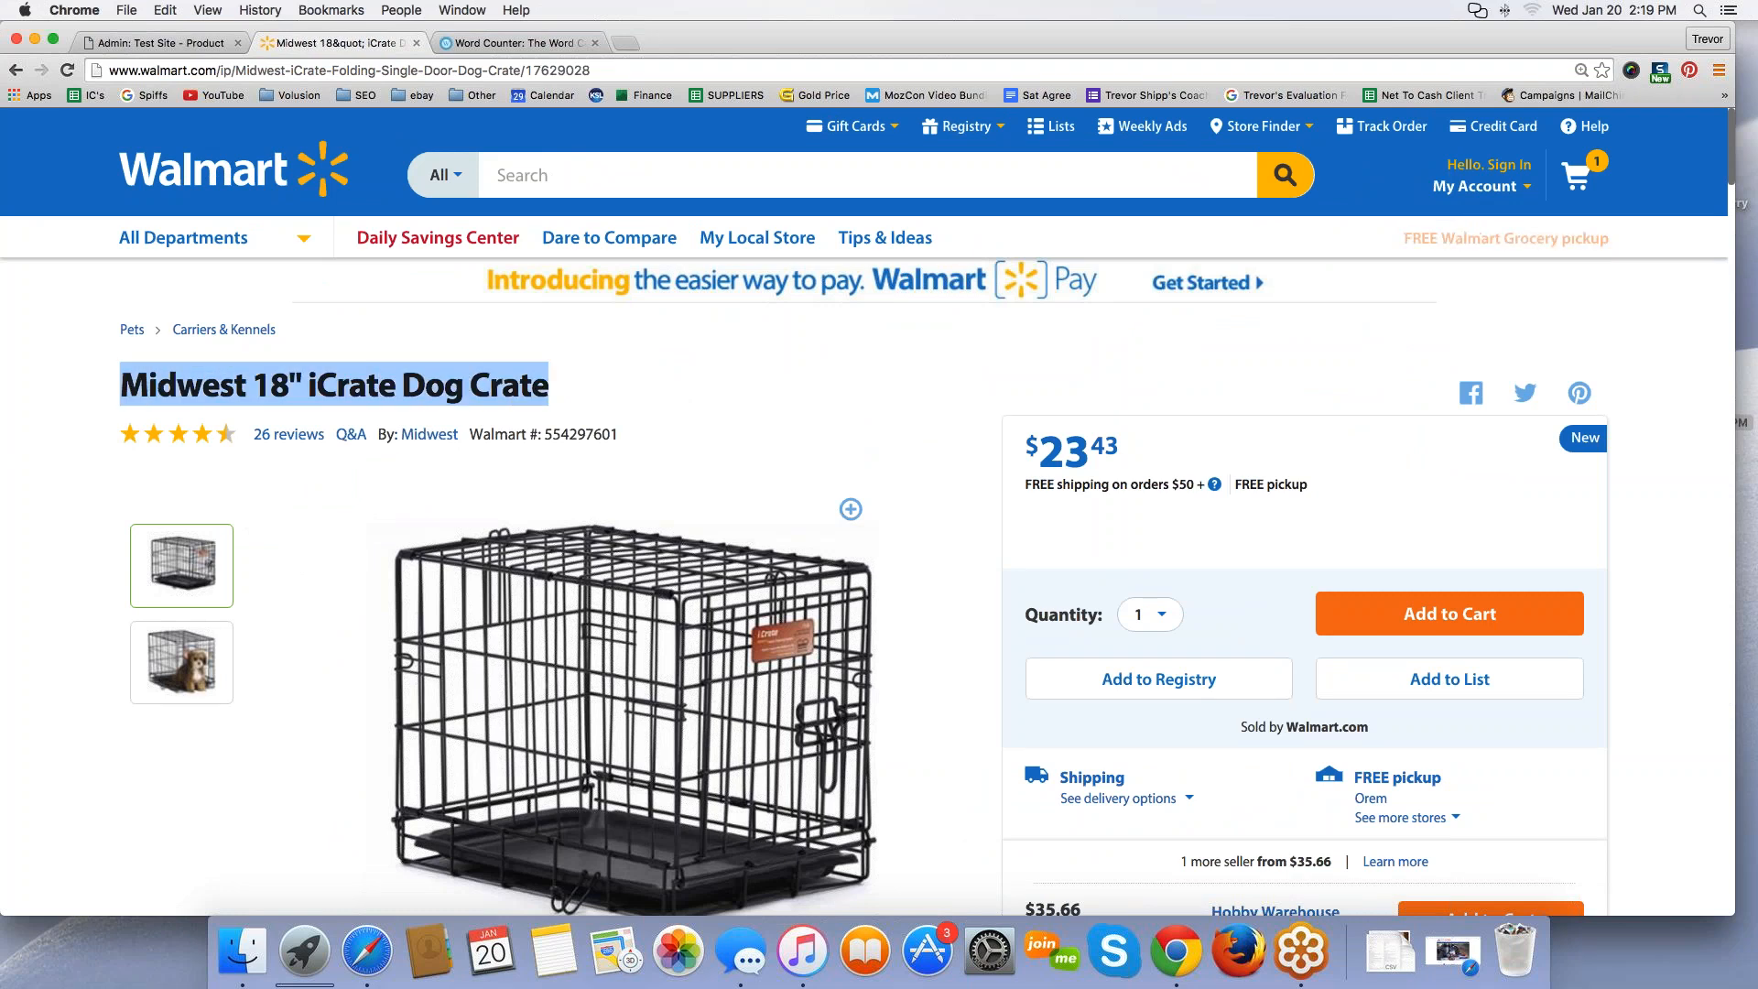
left_click(117, 384)
left_click_drag(119, 384, 615, 386)
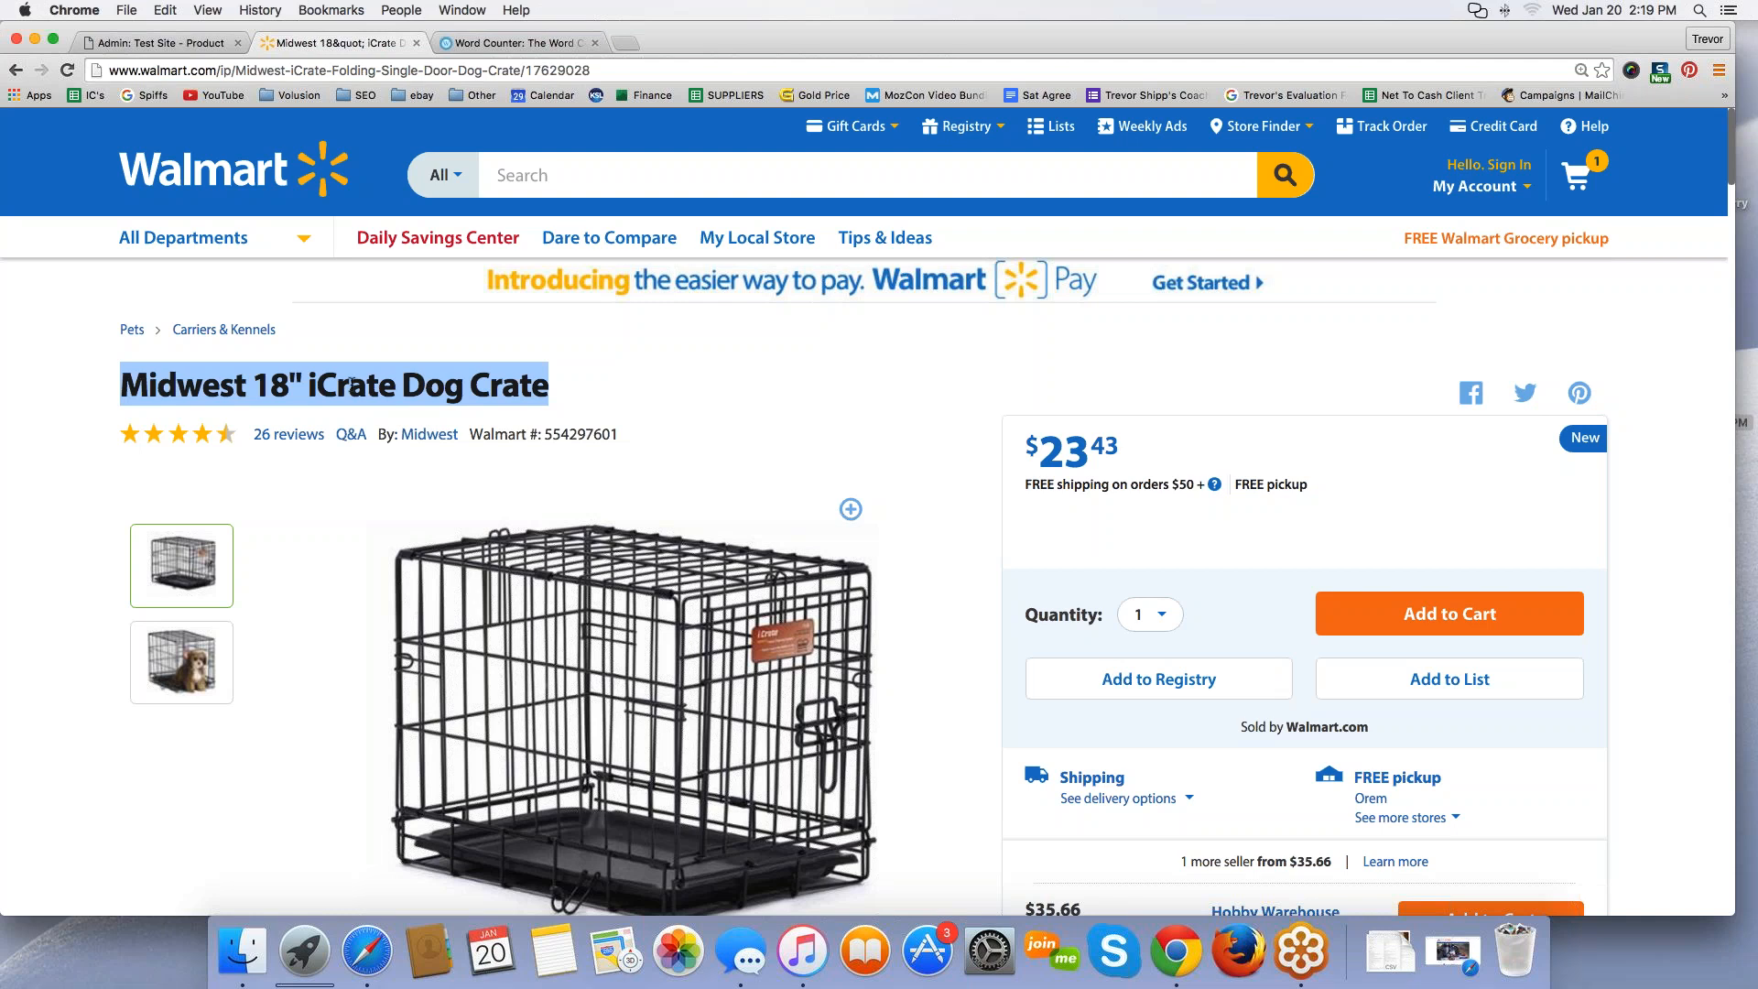
right_click(352, 382)
left_click(403, 423)
left_click(155, 43)
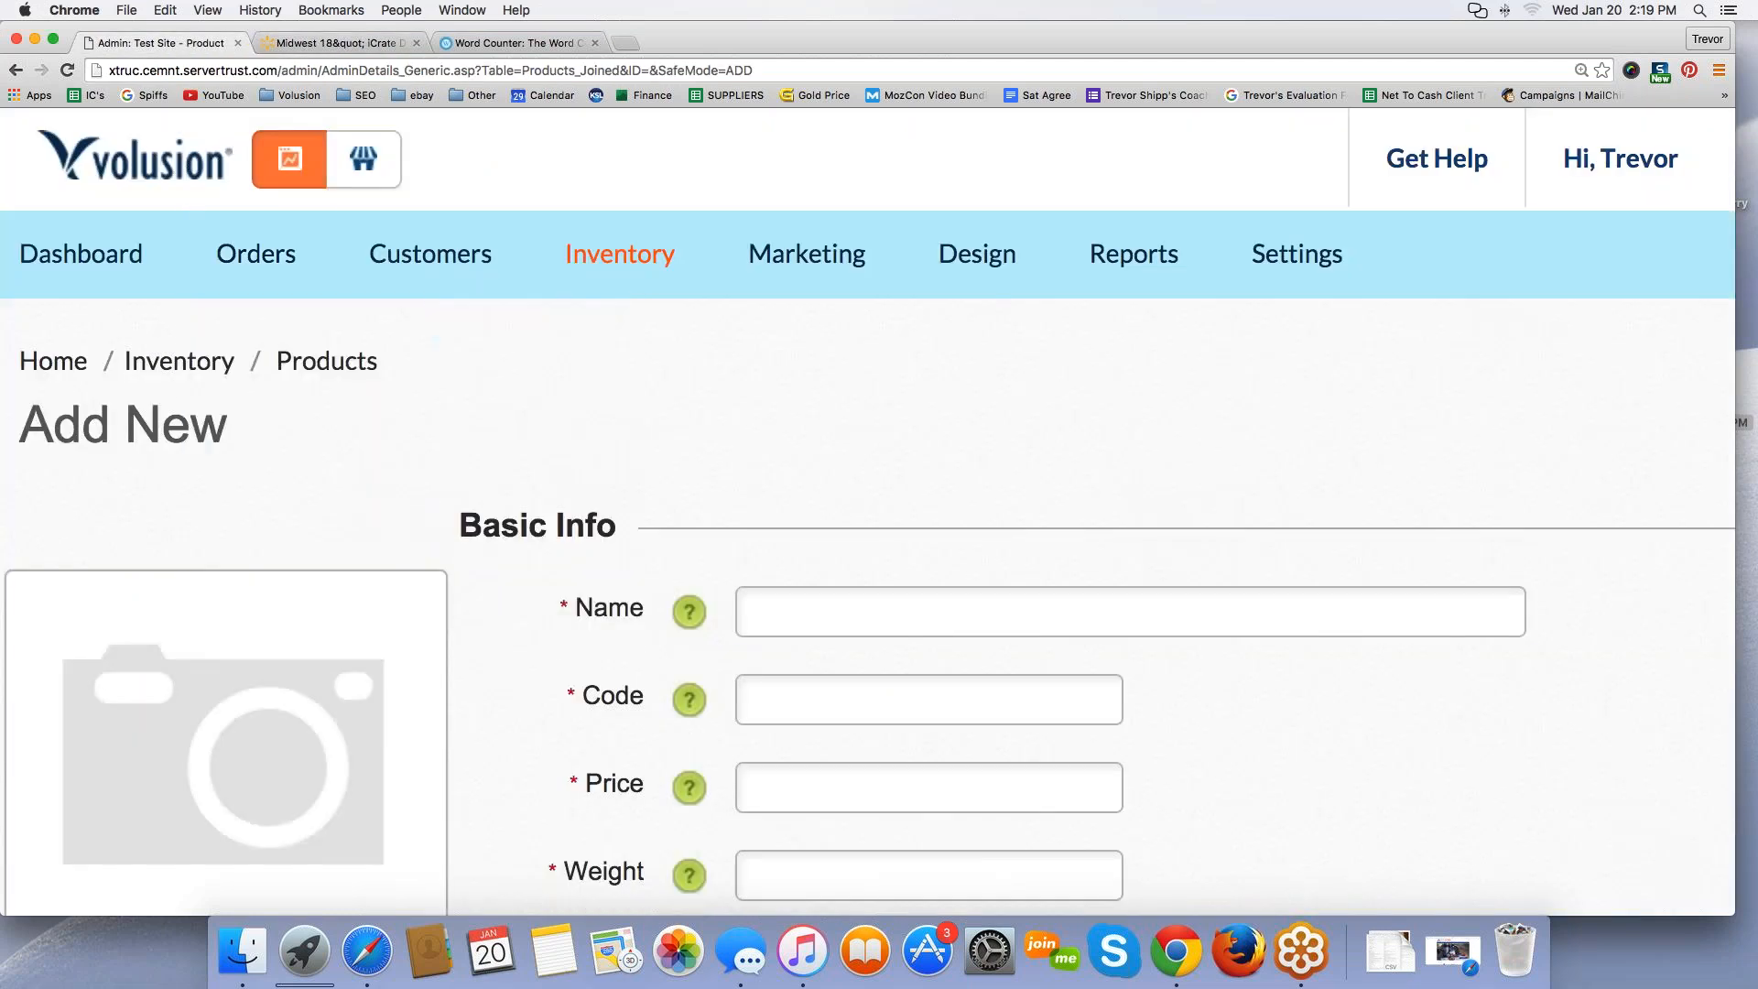
left_click(819, 612)
right_click(817, 604)
left_click(854, 698)
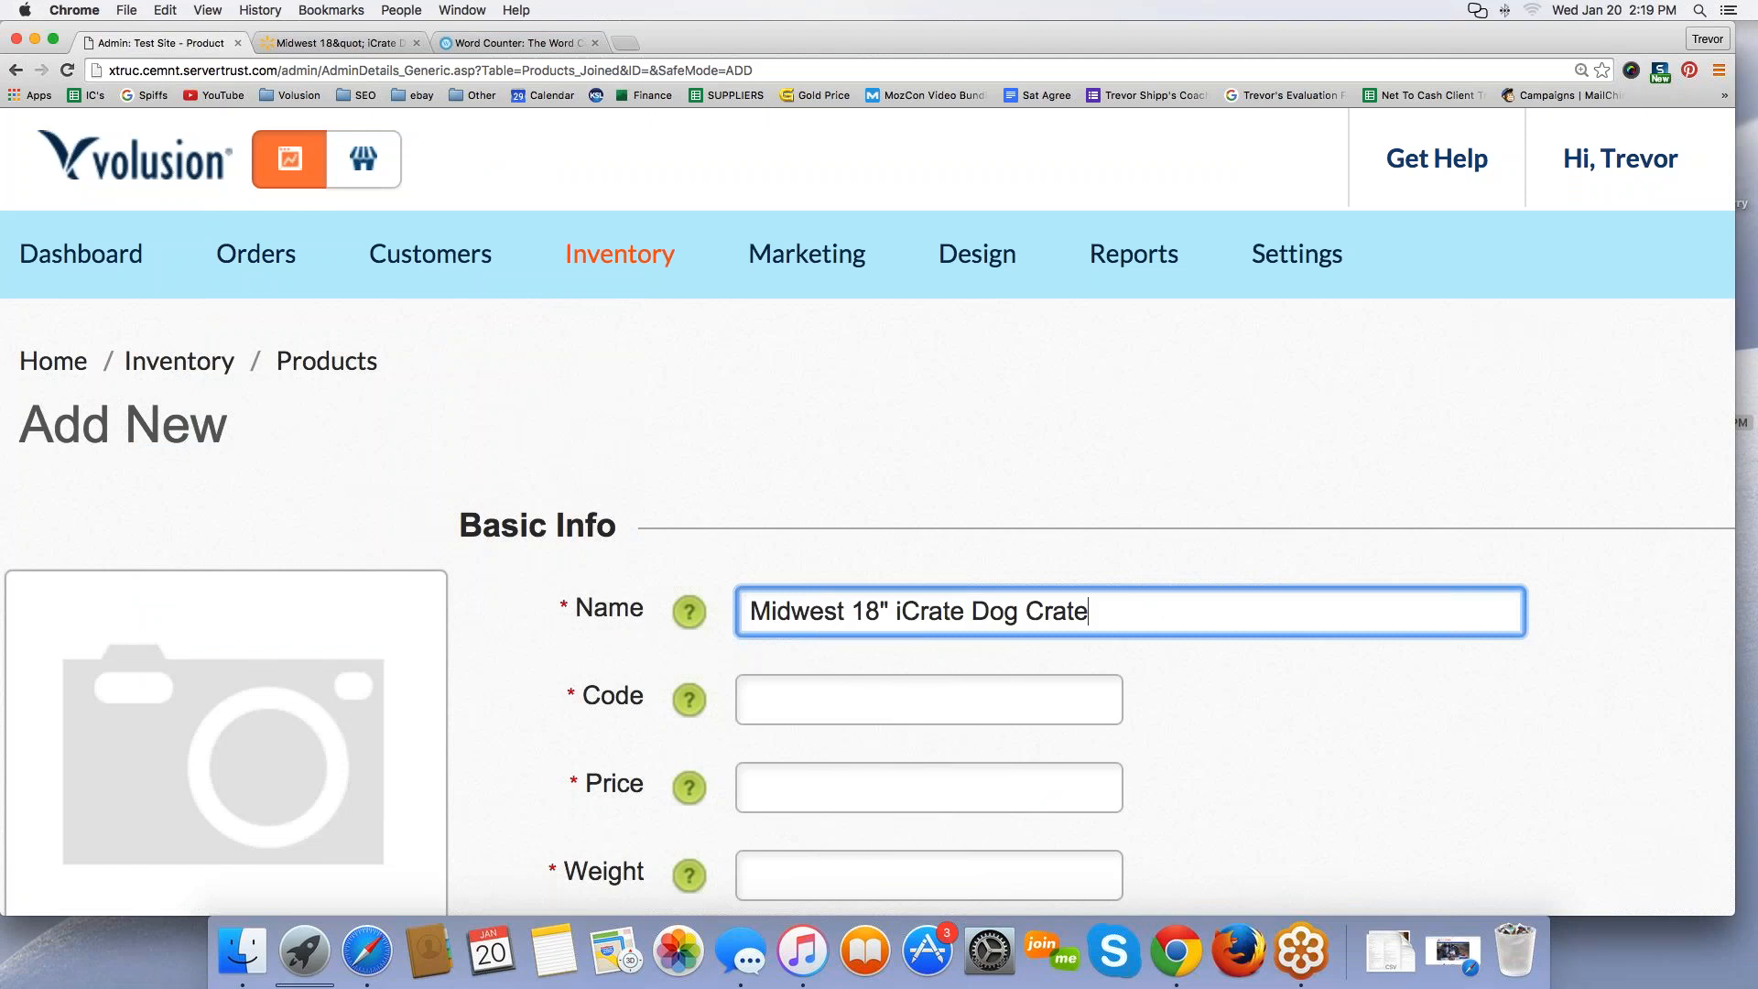
Step: Copy the dog crate's title from the Walmart page again and replace the new product's Name with it
left_click(341, 43)
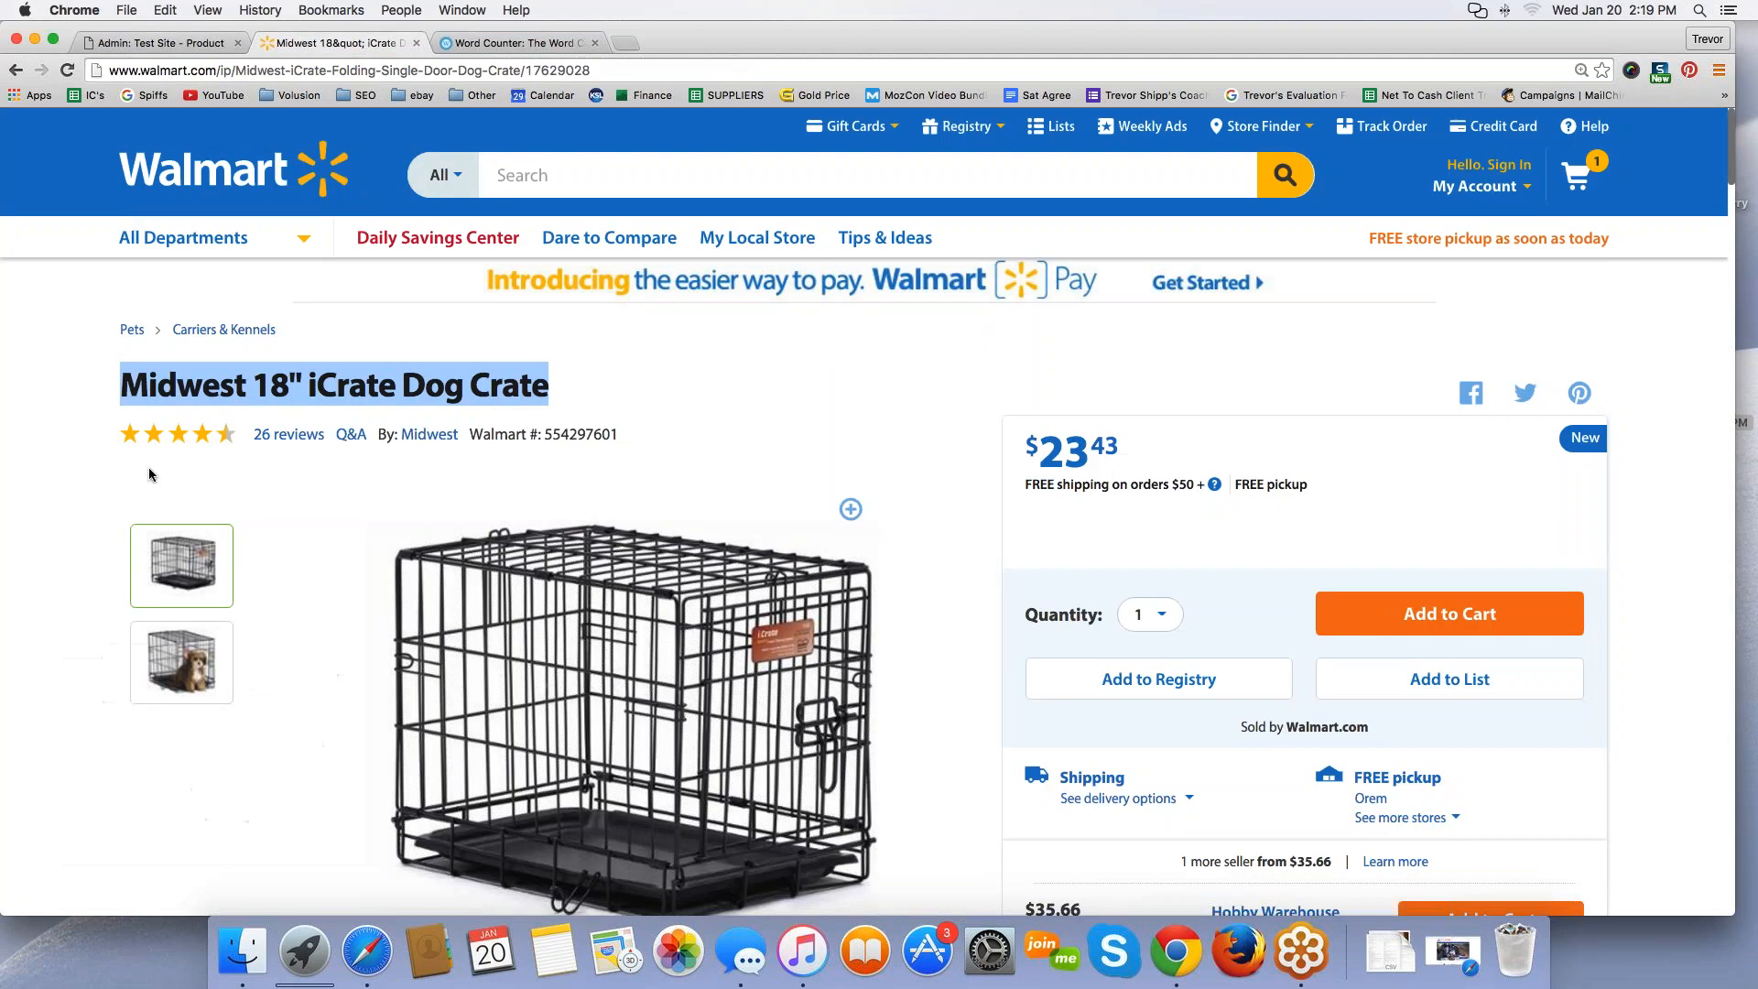
triple_click(250, 385)
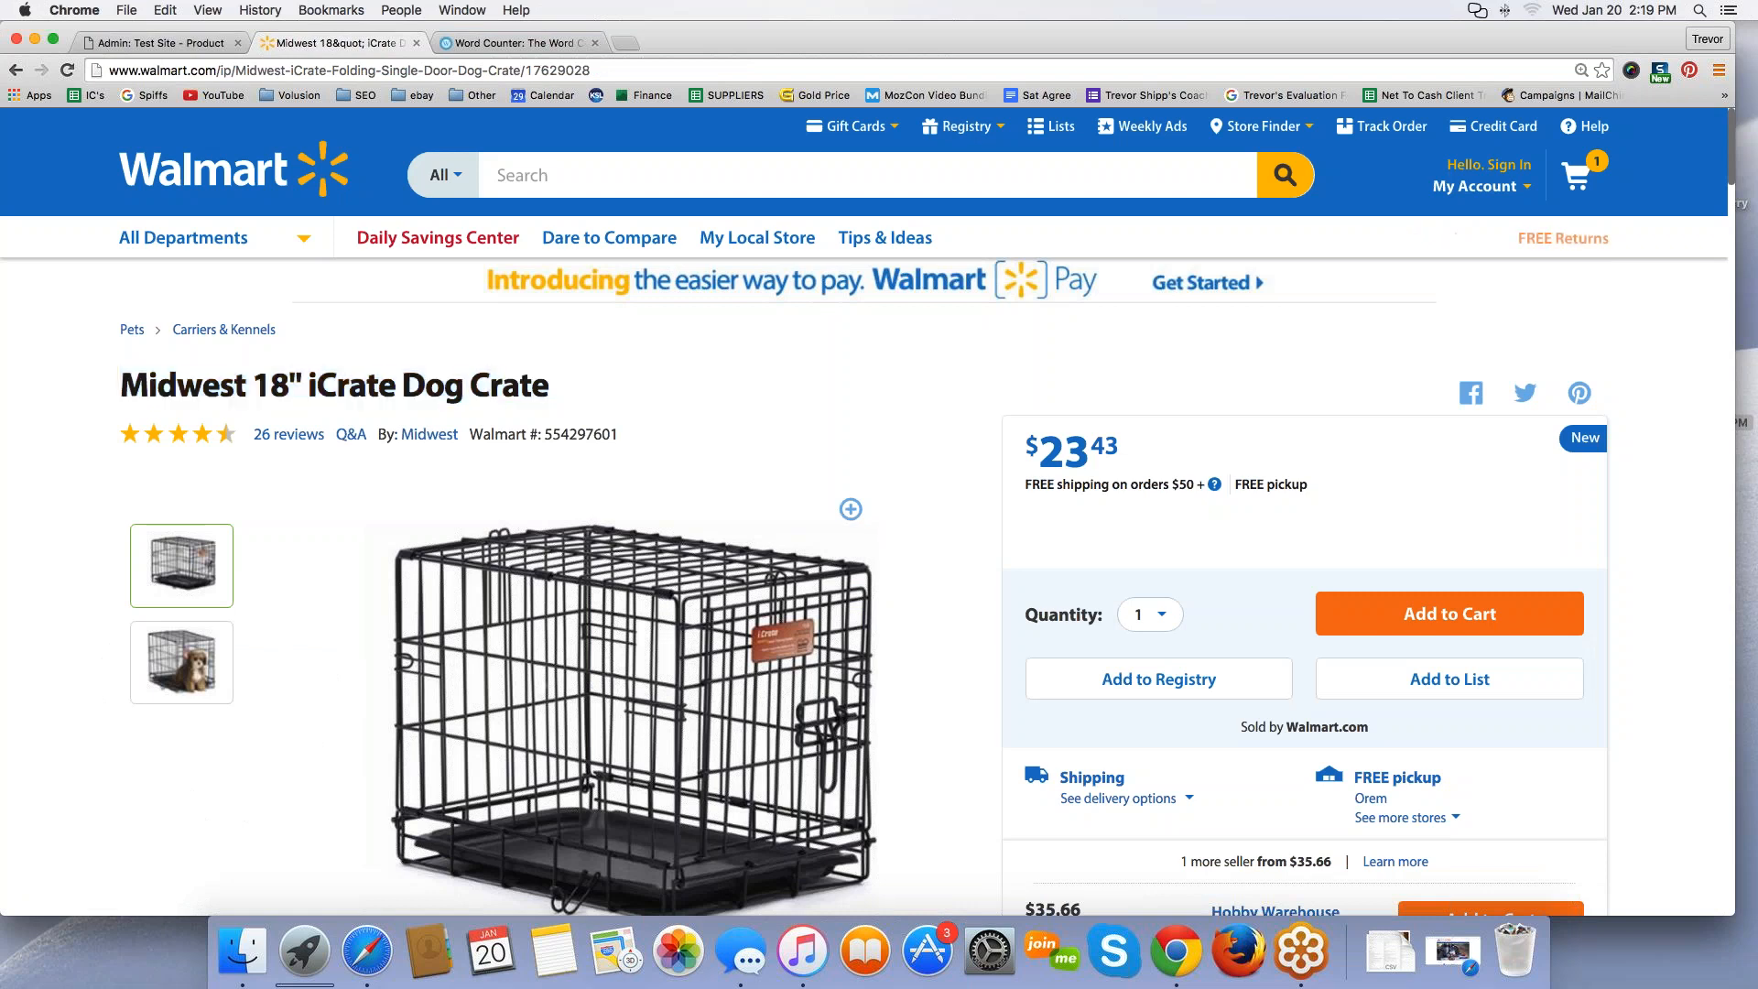
right_click(250, 385)
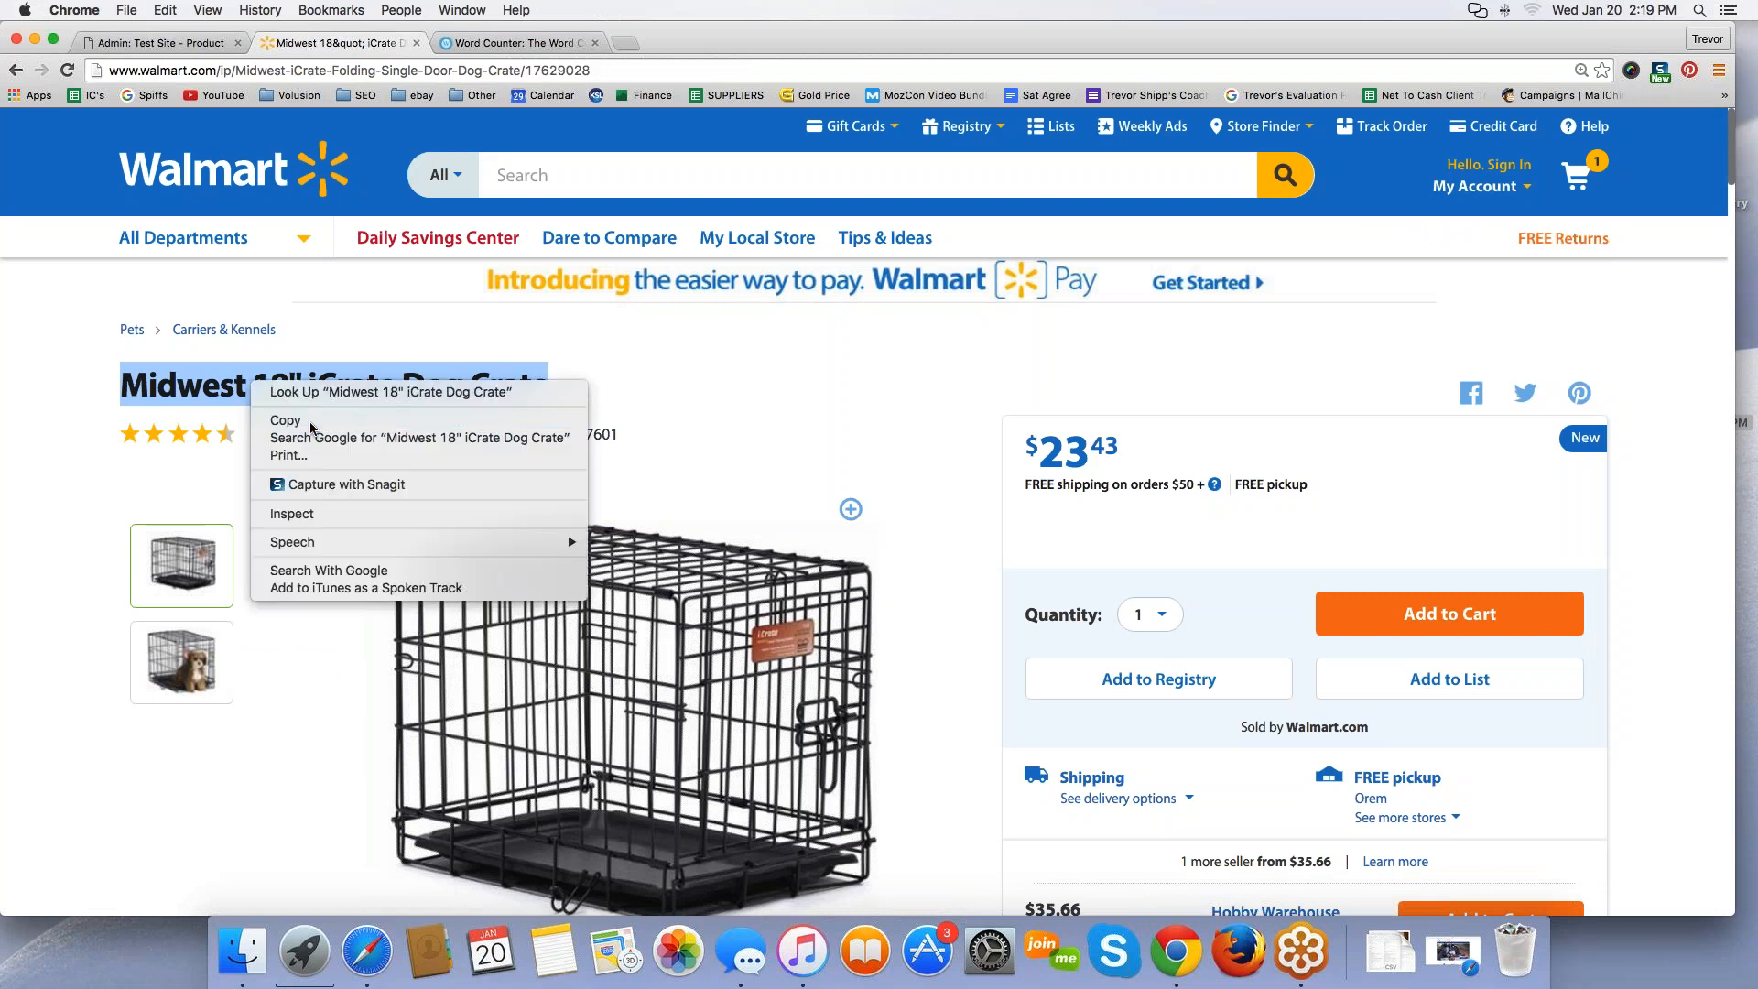
left_click(267, 391)
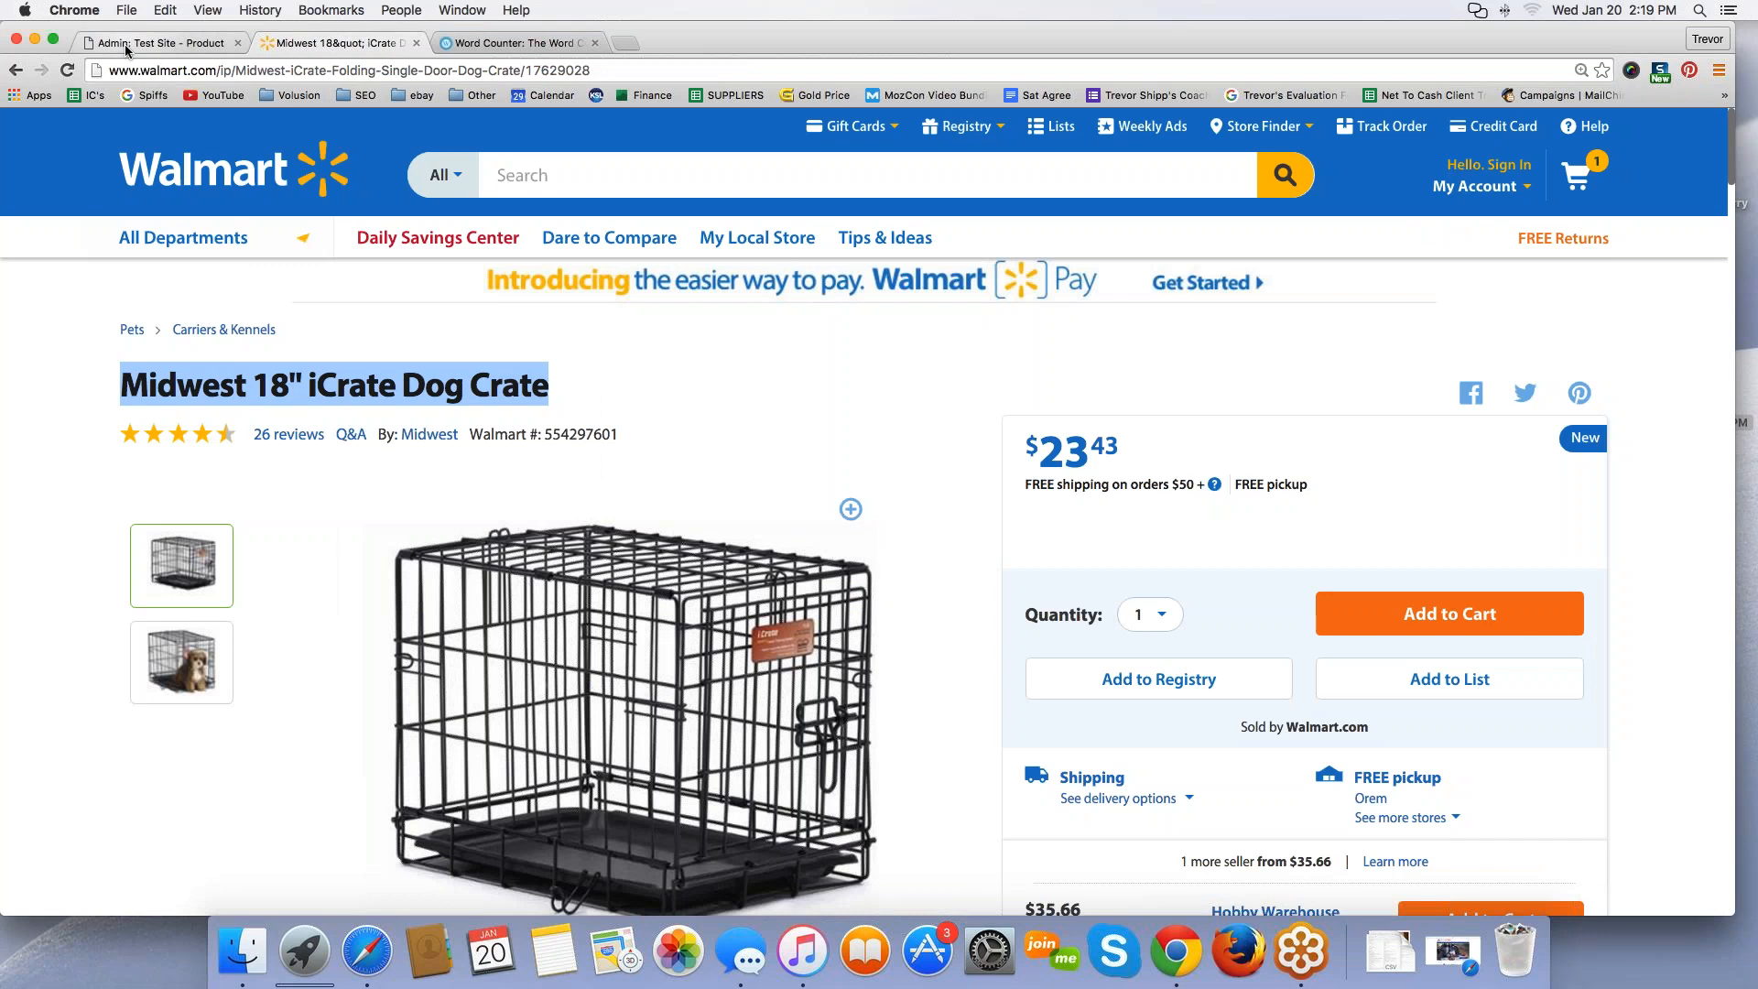
left_click(119, 44)
key("super+v")
triple_click(1208, 601)
key("BackSpace")
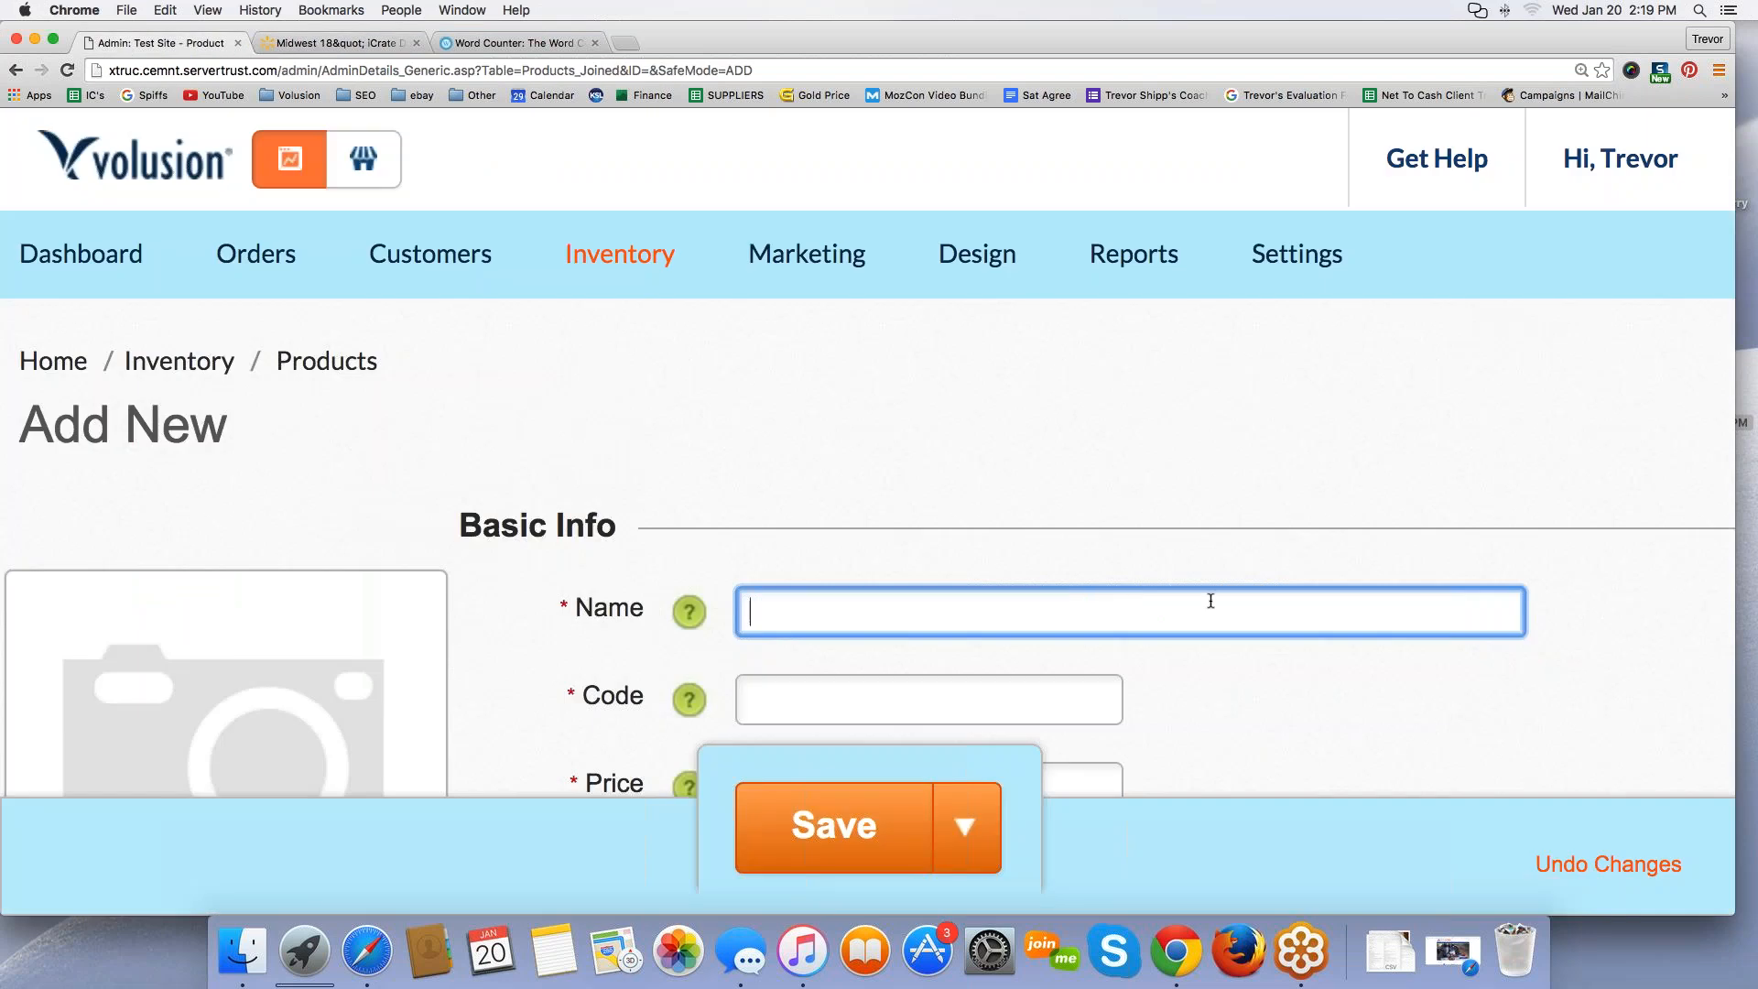
right_click(776, 609)
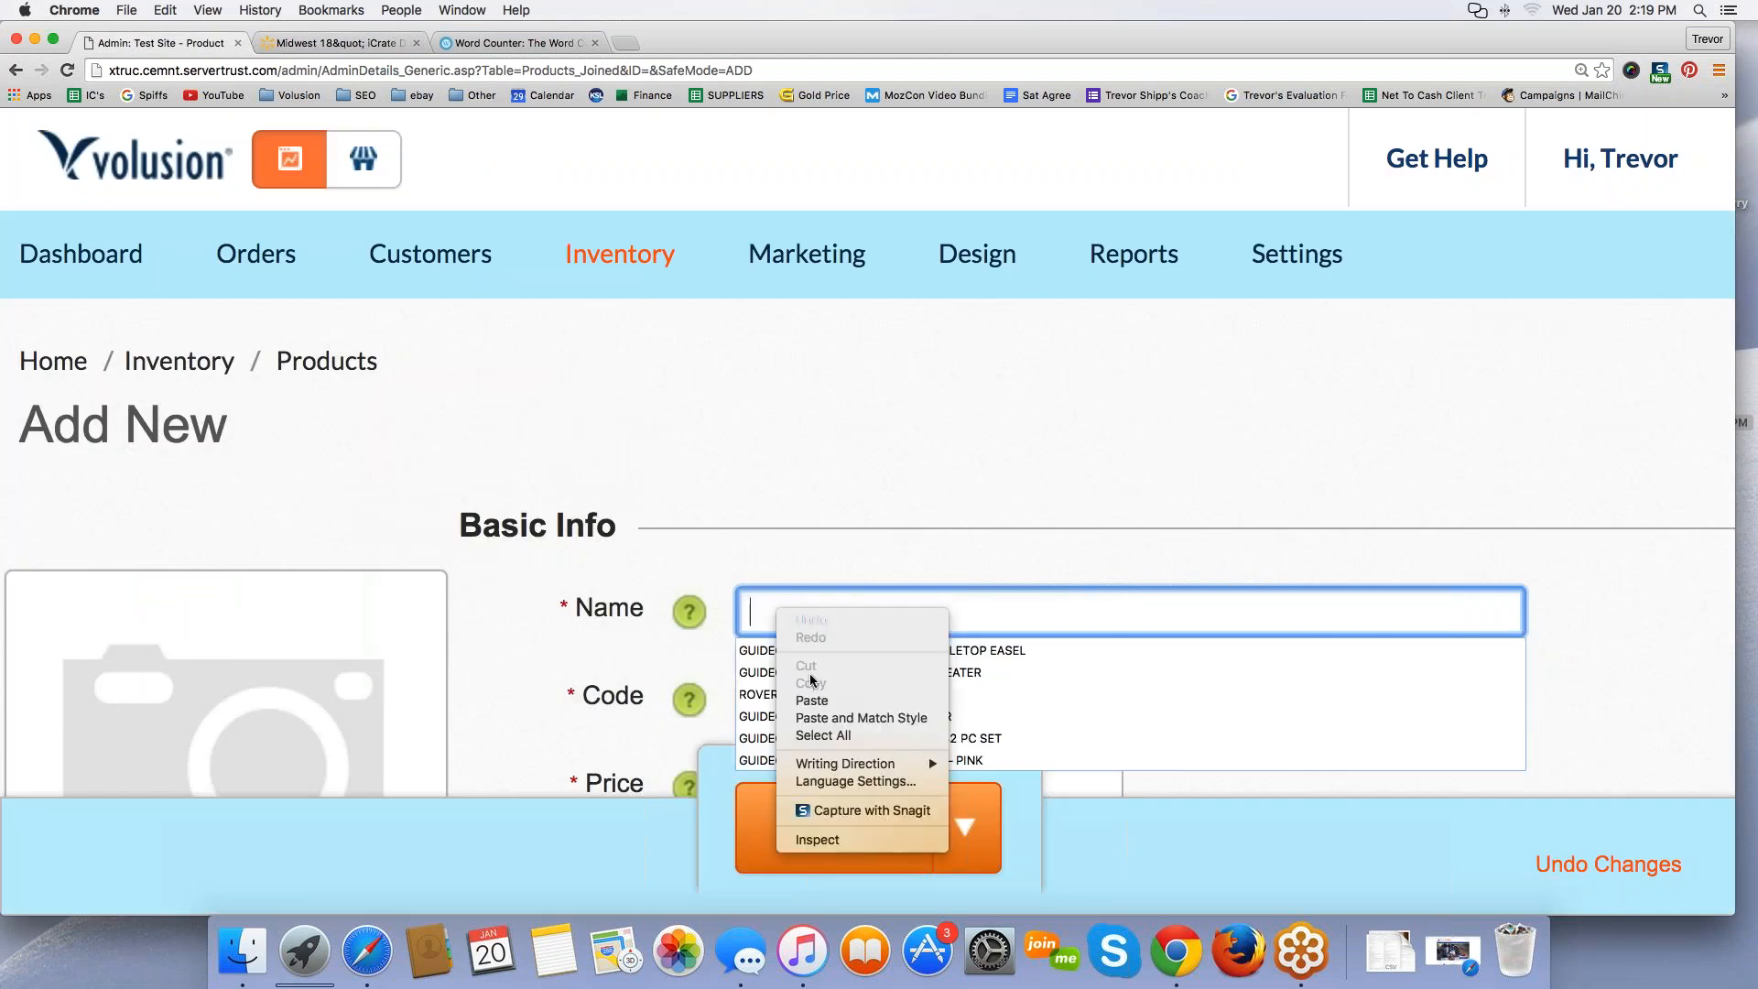
left_click(814, 701)
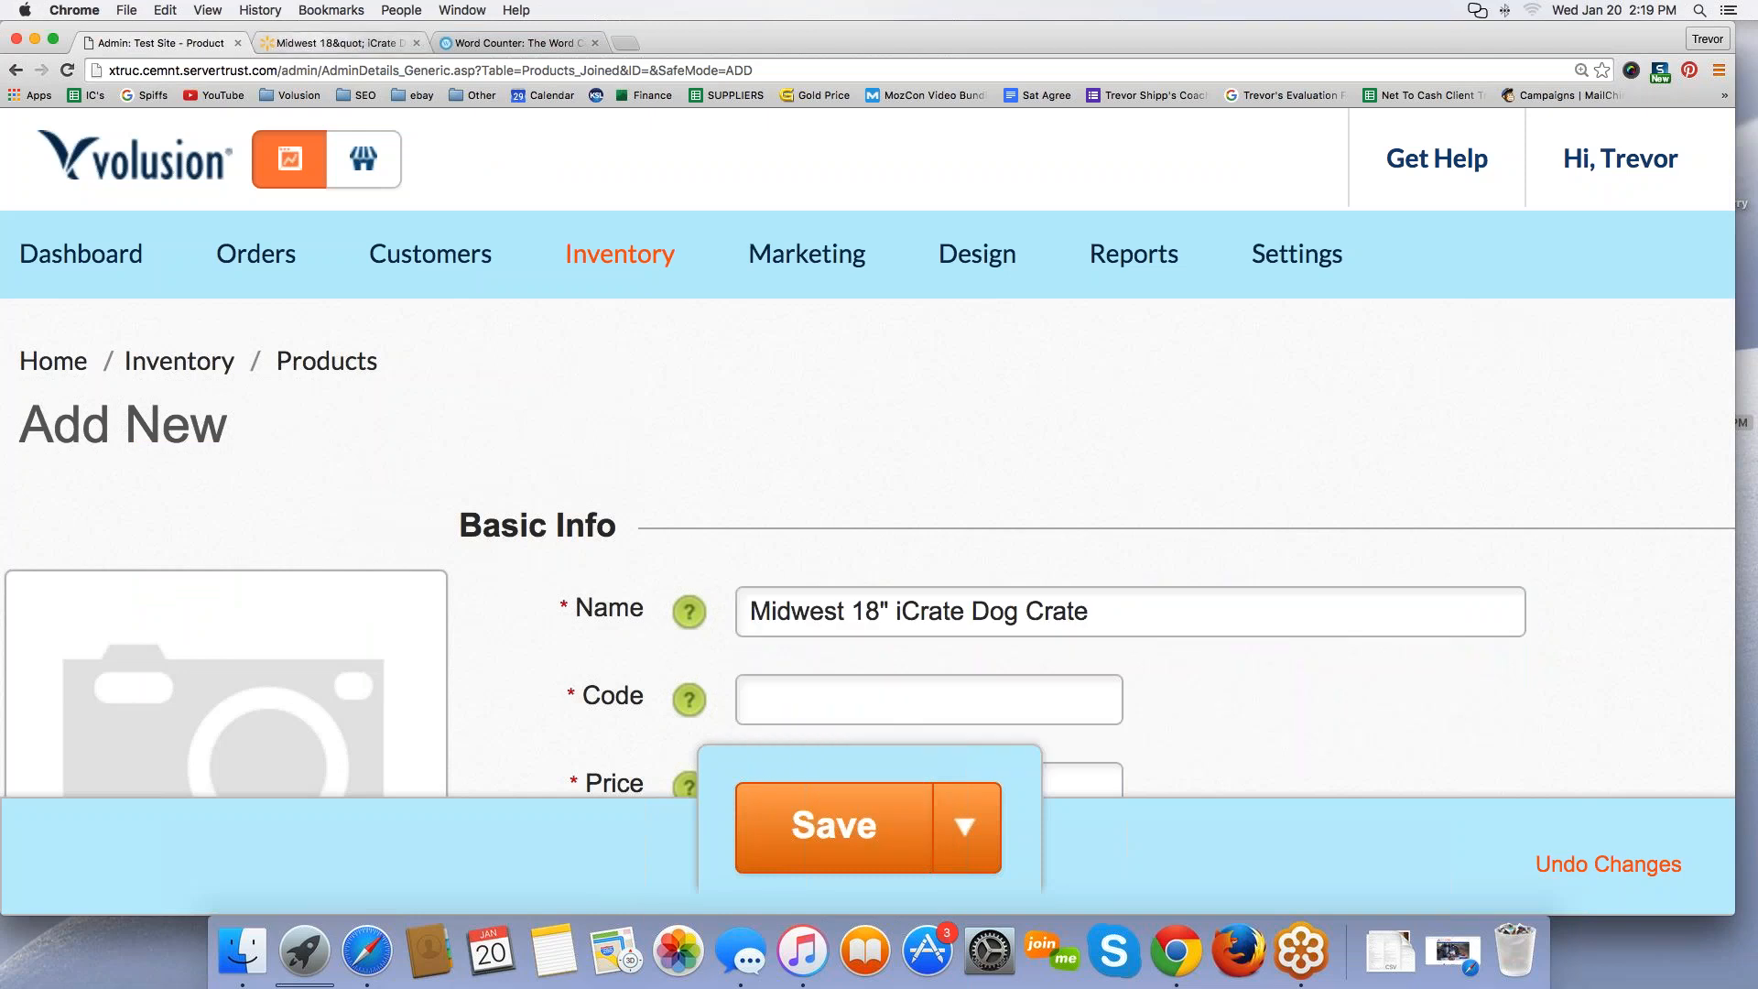
Step: Return to the Walmart product page and highlight the full title of the dog crate
left_click(334, 43)
left_click(122, 374)
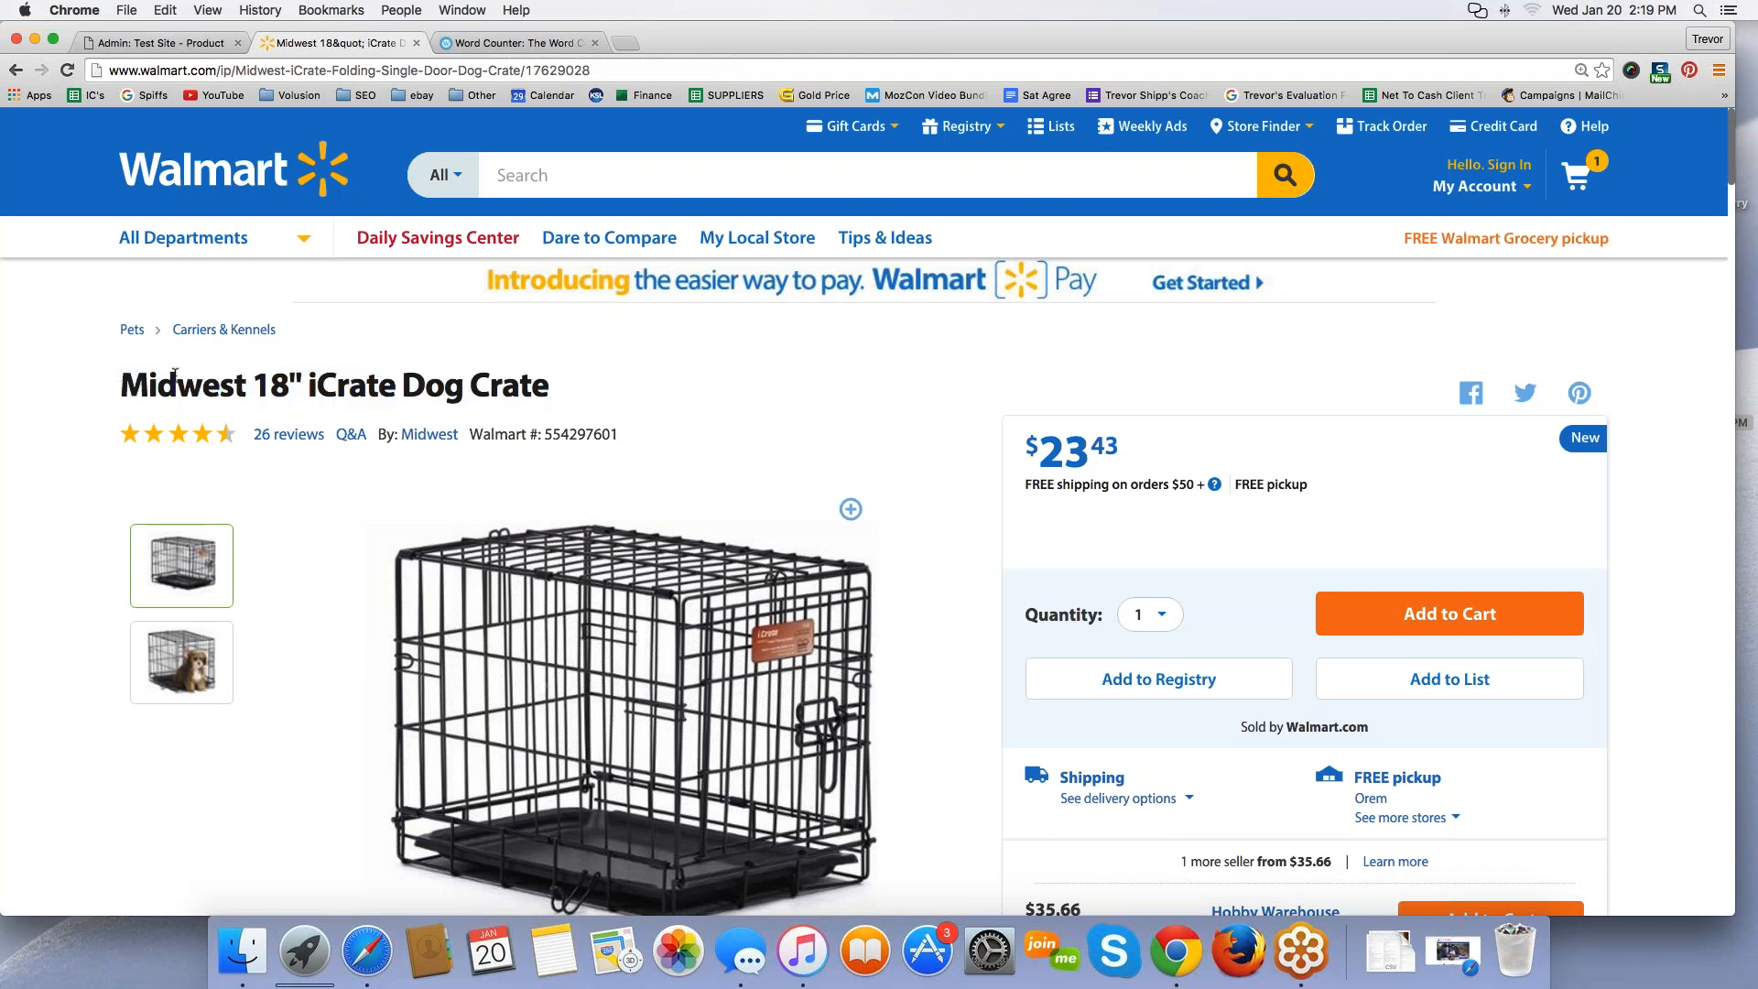
left_click_drag(174, 374, 552, 378)
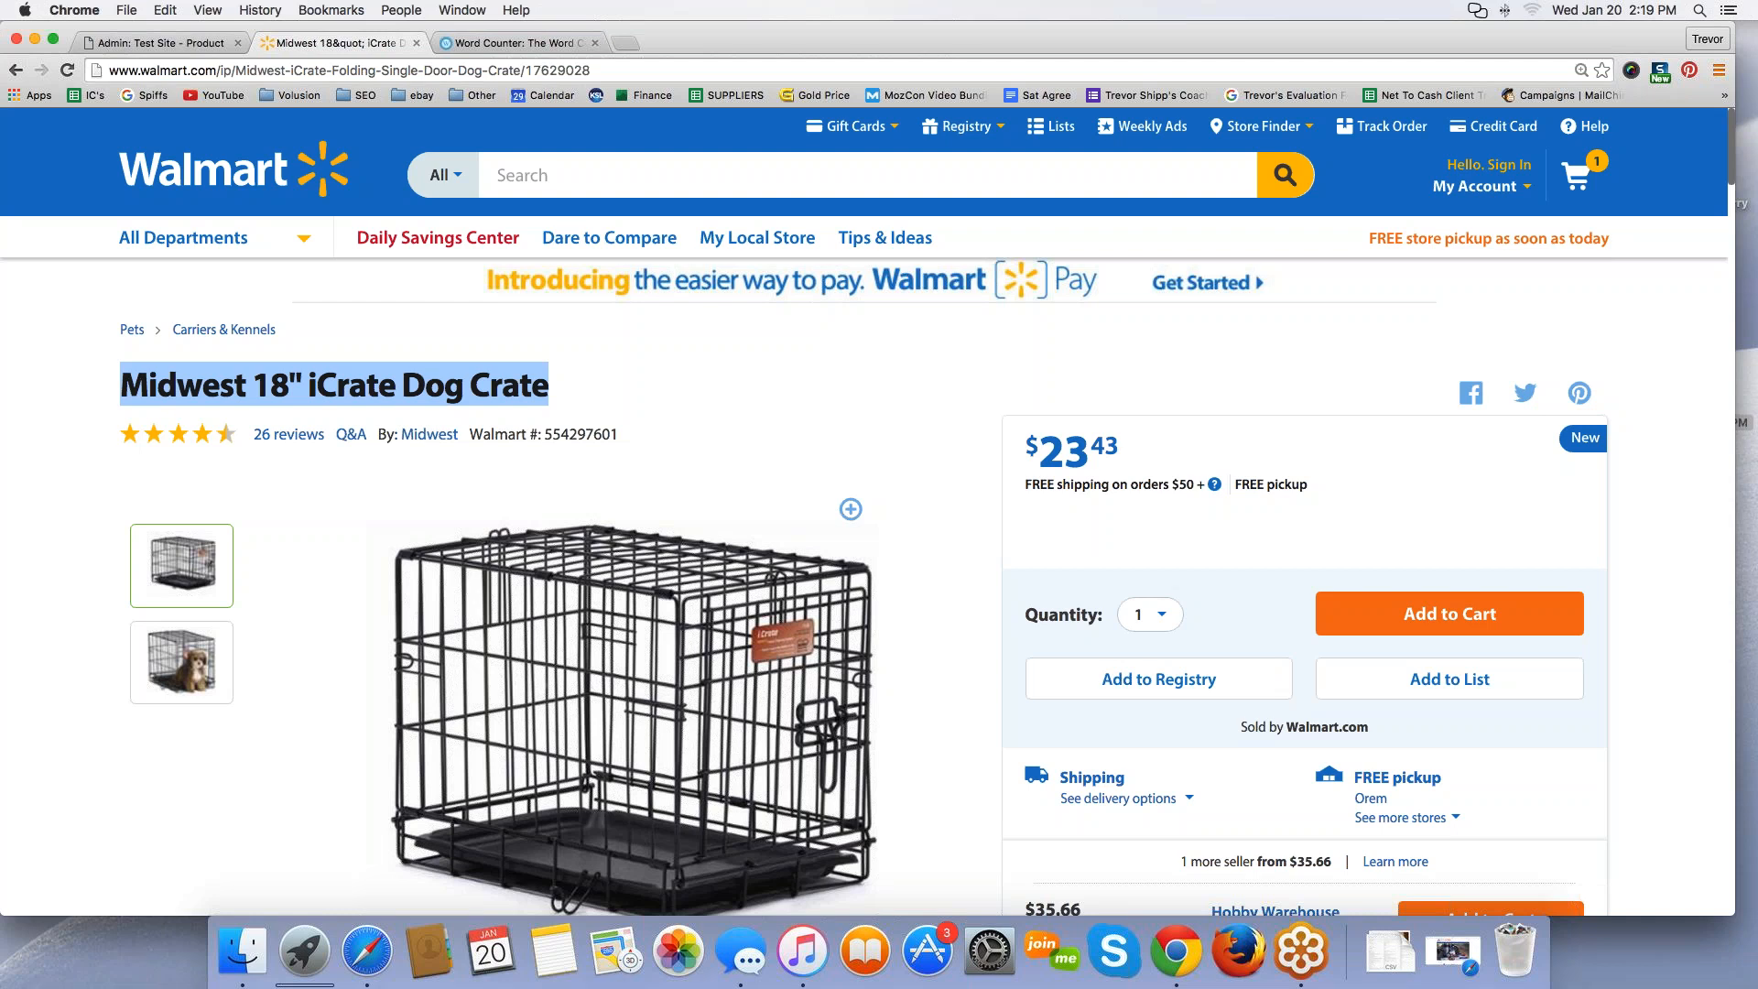
Step: Back in the Volusion product form, copy the Name text, clear it and paste Midwest 18" iCrate Dog Crate back in
left_click(133, 43)
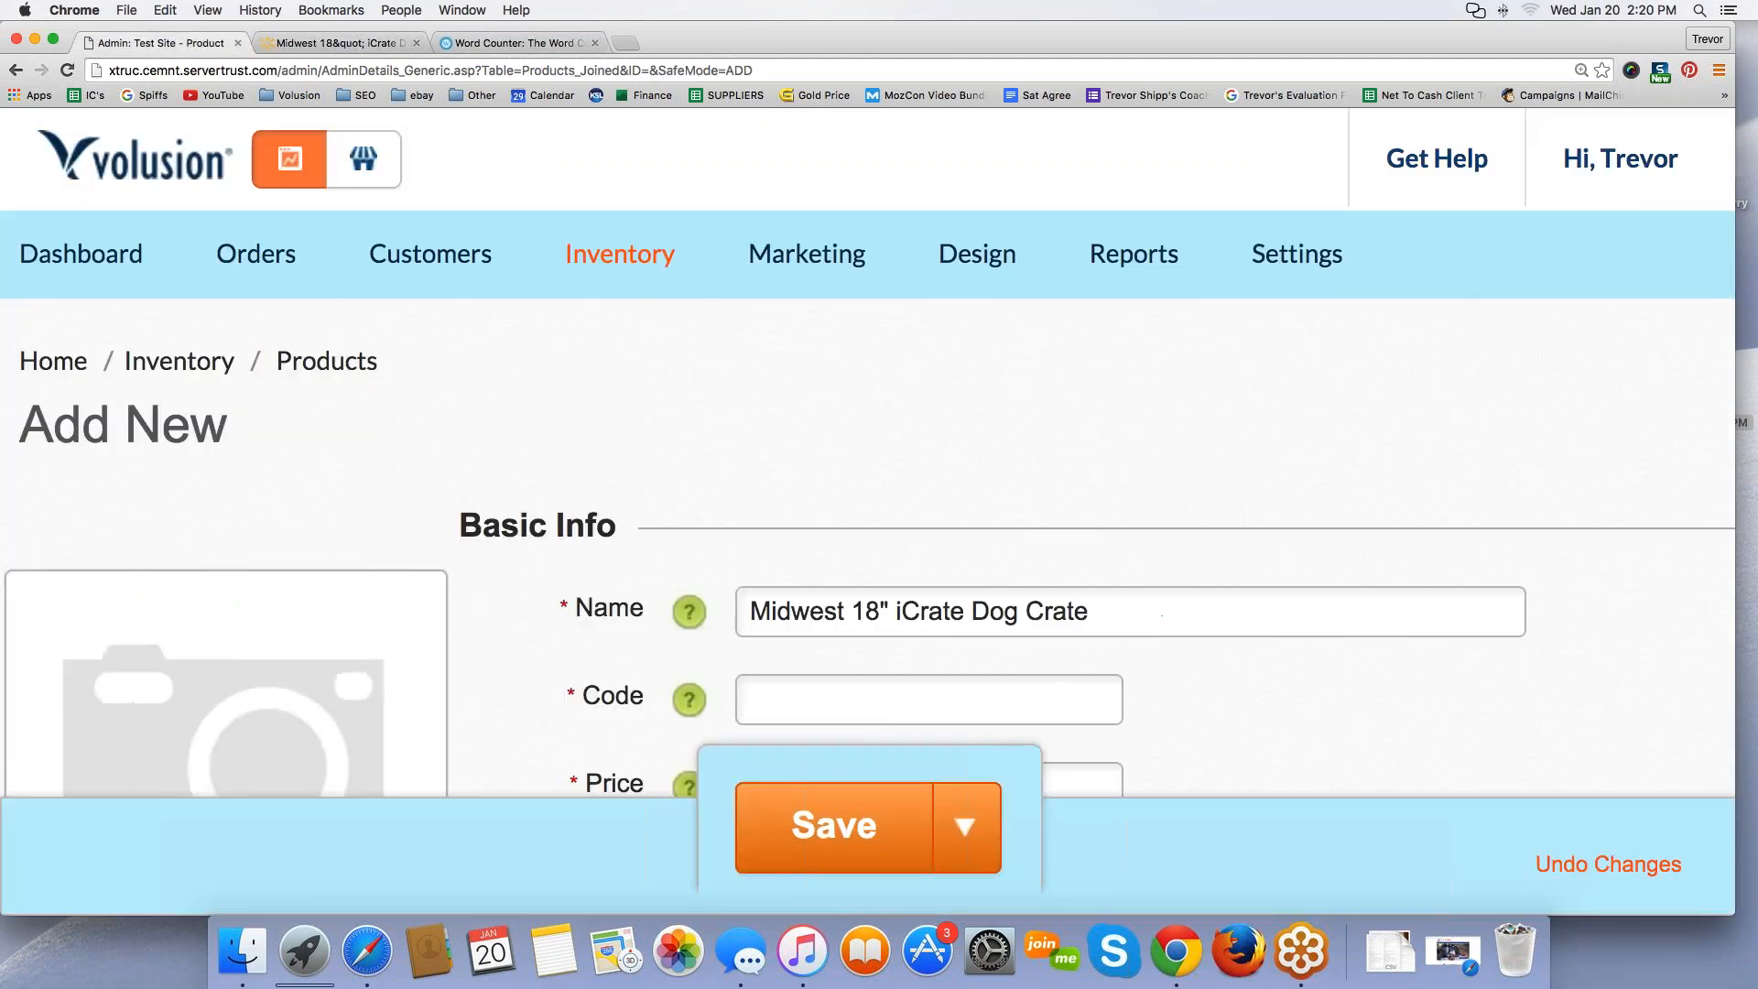
left_click_drag(749, 612, 845, 609)
left_click(886, 485)
triple_click(890, 607)
key("super+c")
key("BackSpace")
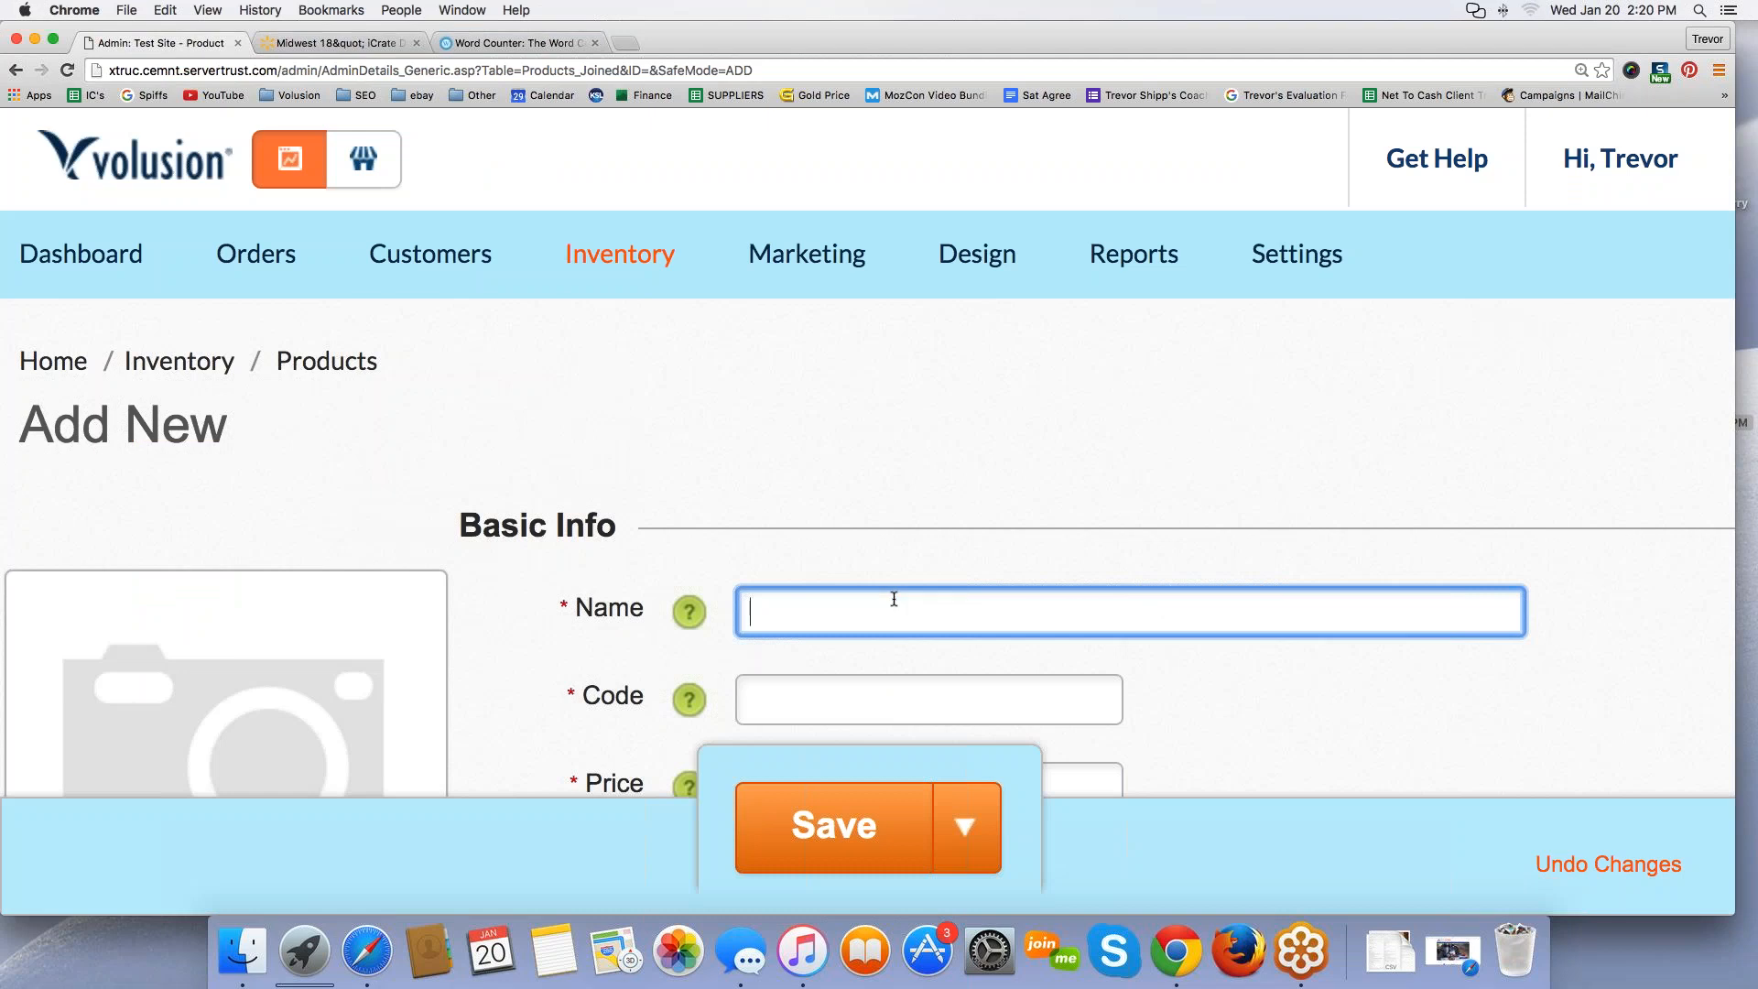
left_click(776, 608)
key("Escape")
key("super+v")
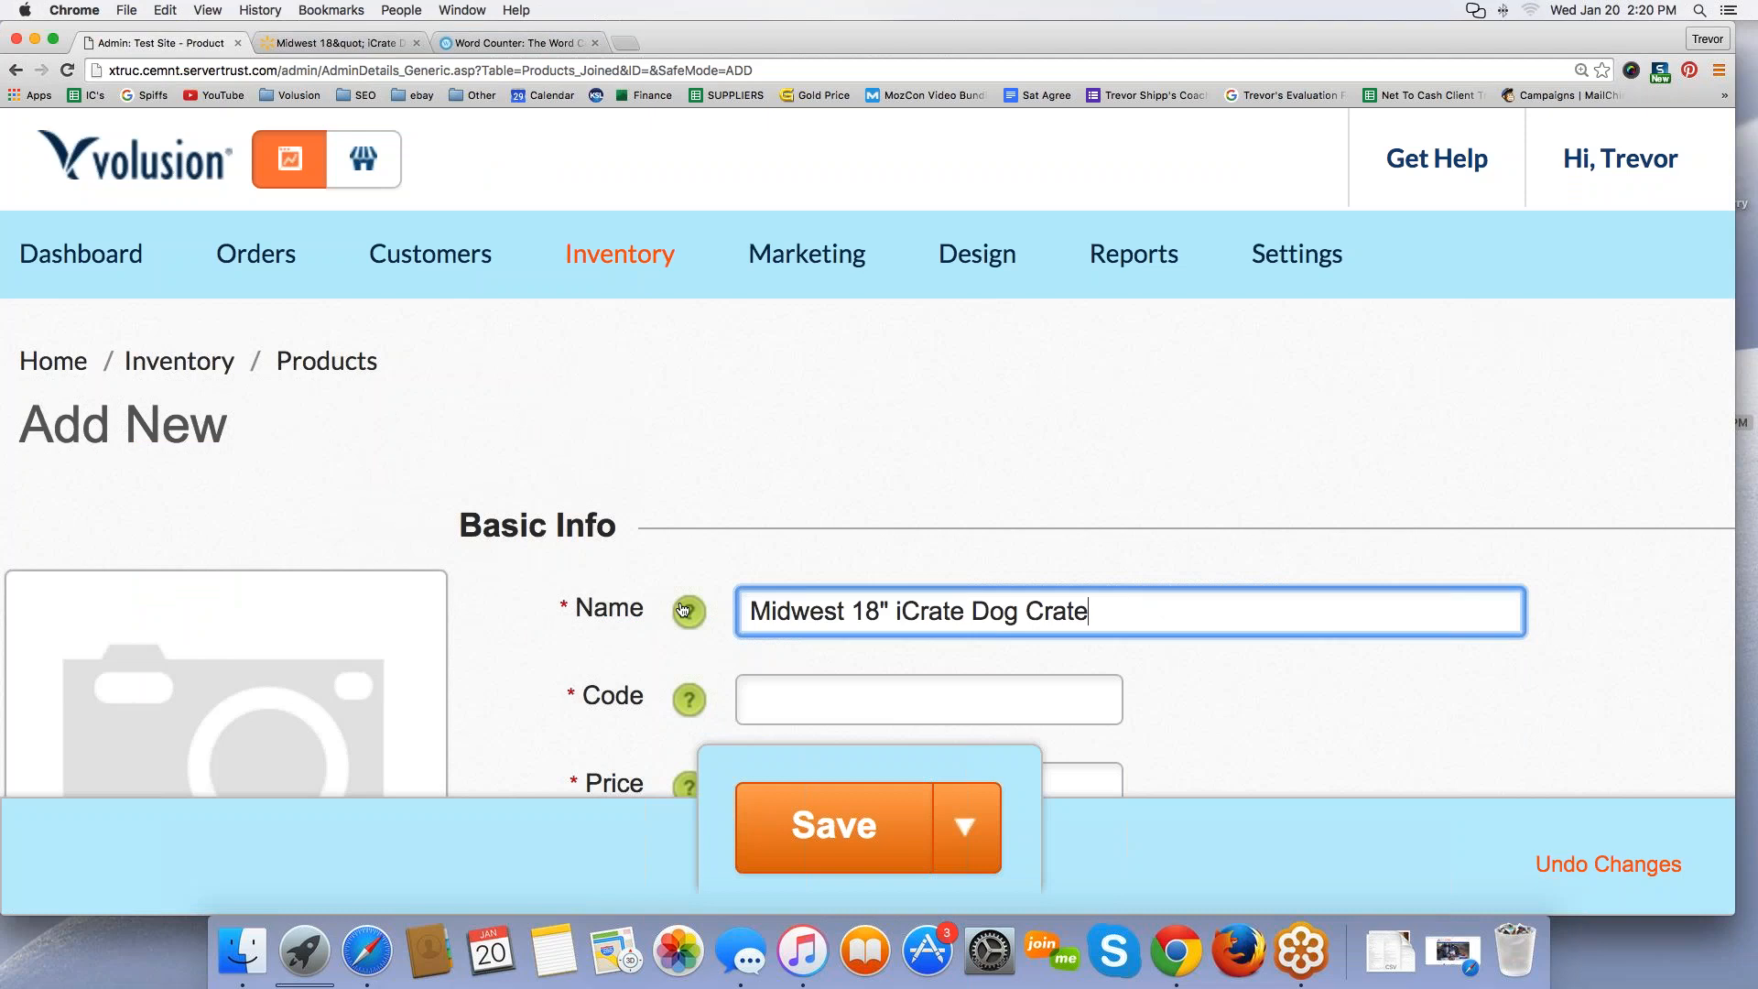
Step: Enter the prefix WM- as the beginning of the new product's Code
scroll(682, 608, "down", 3)
scroll(869, 507, "down", 1)
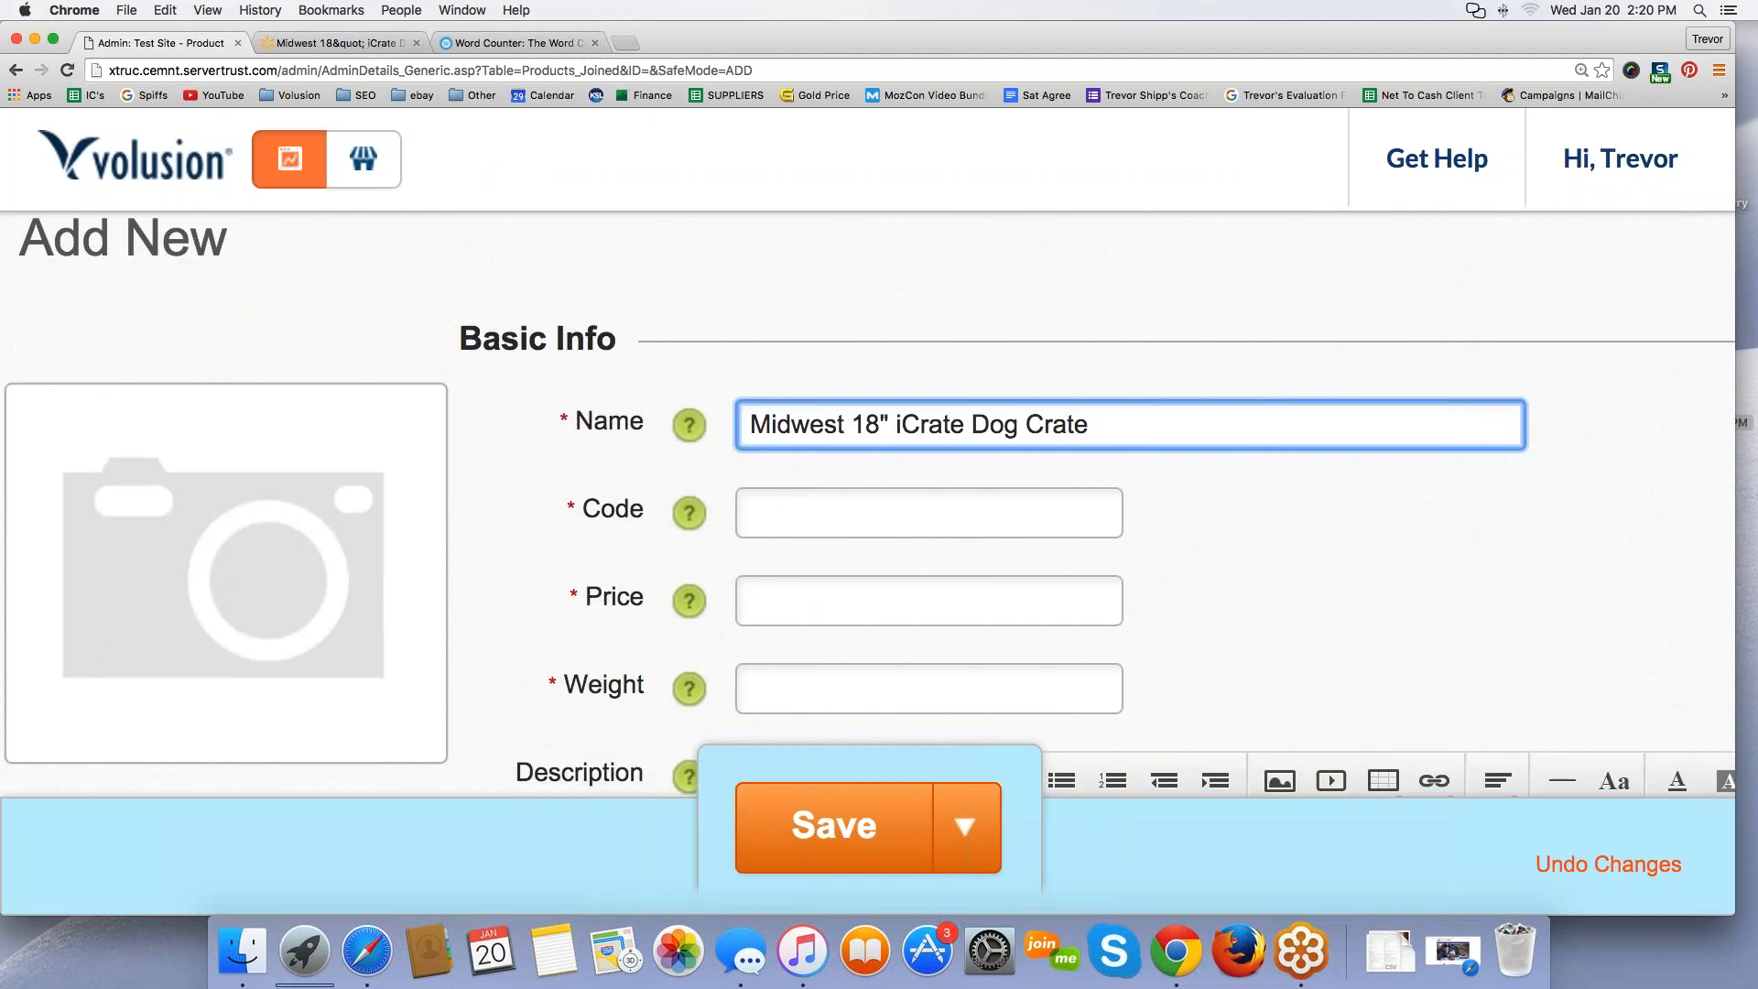
key("super+a")
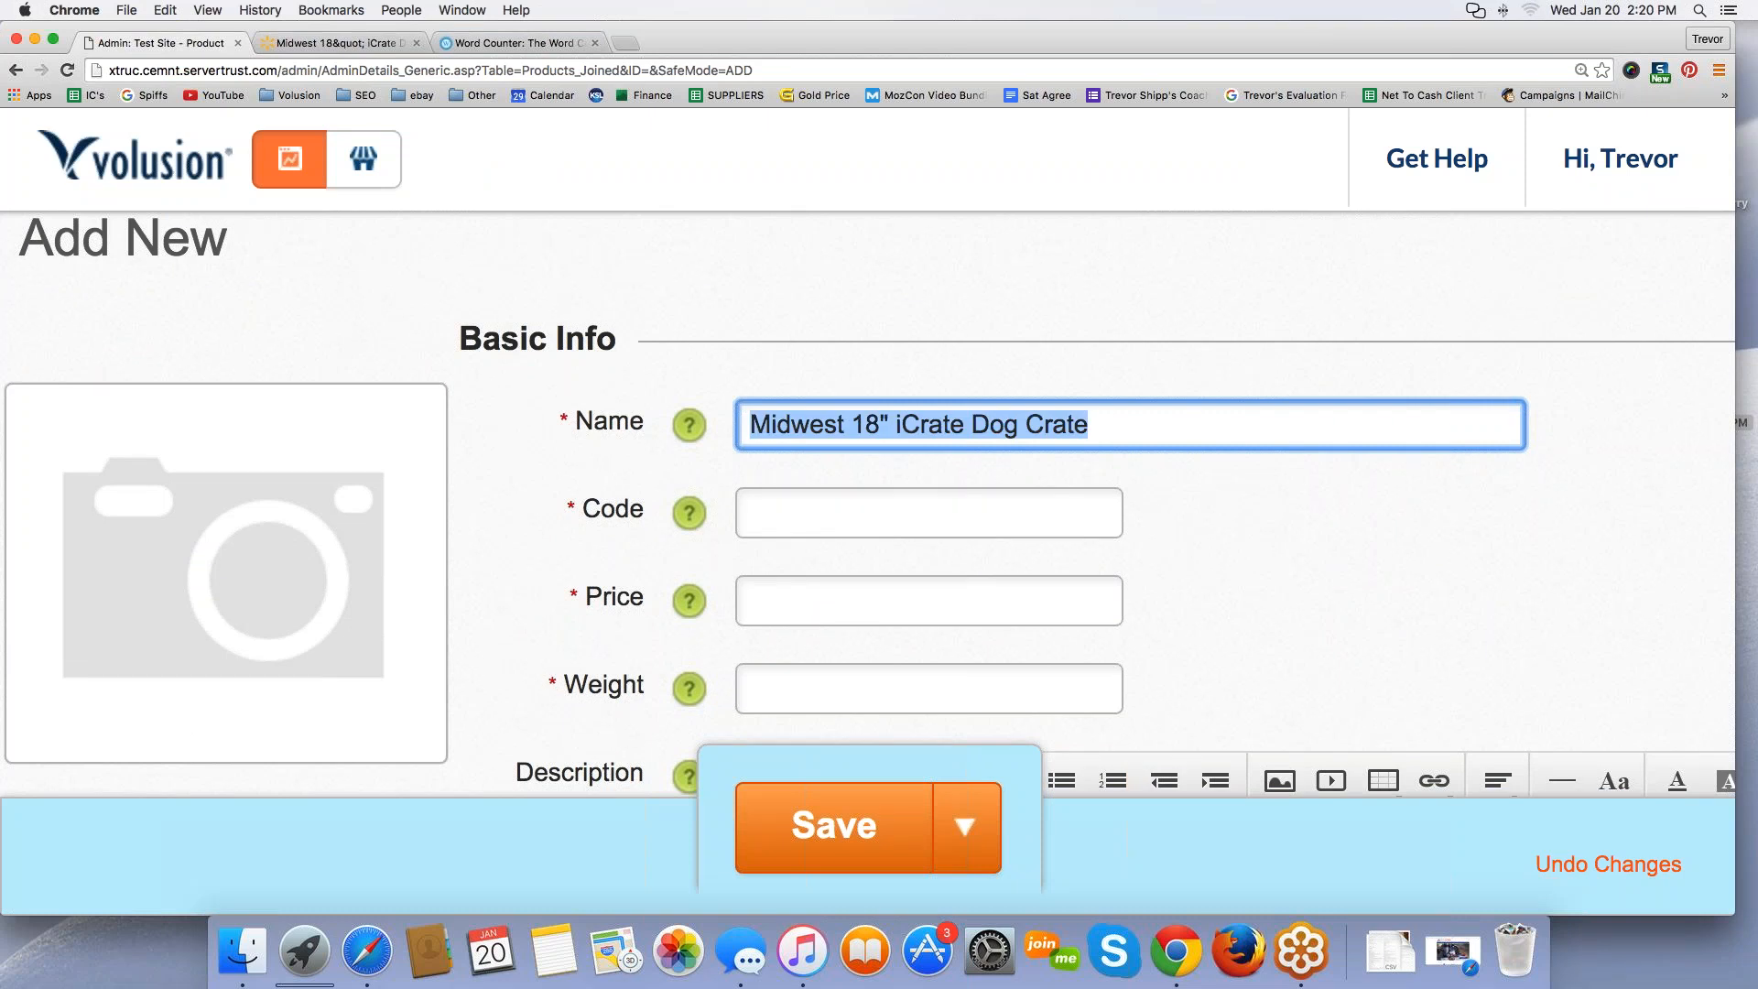
key("Tab")
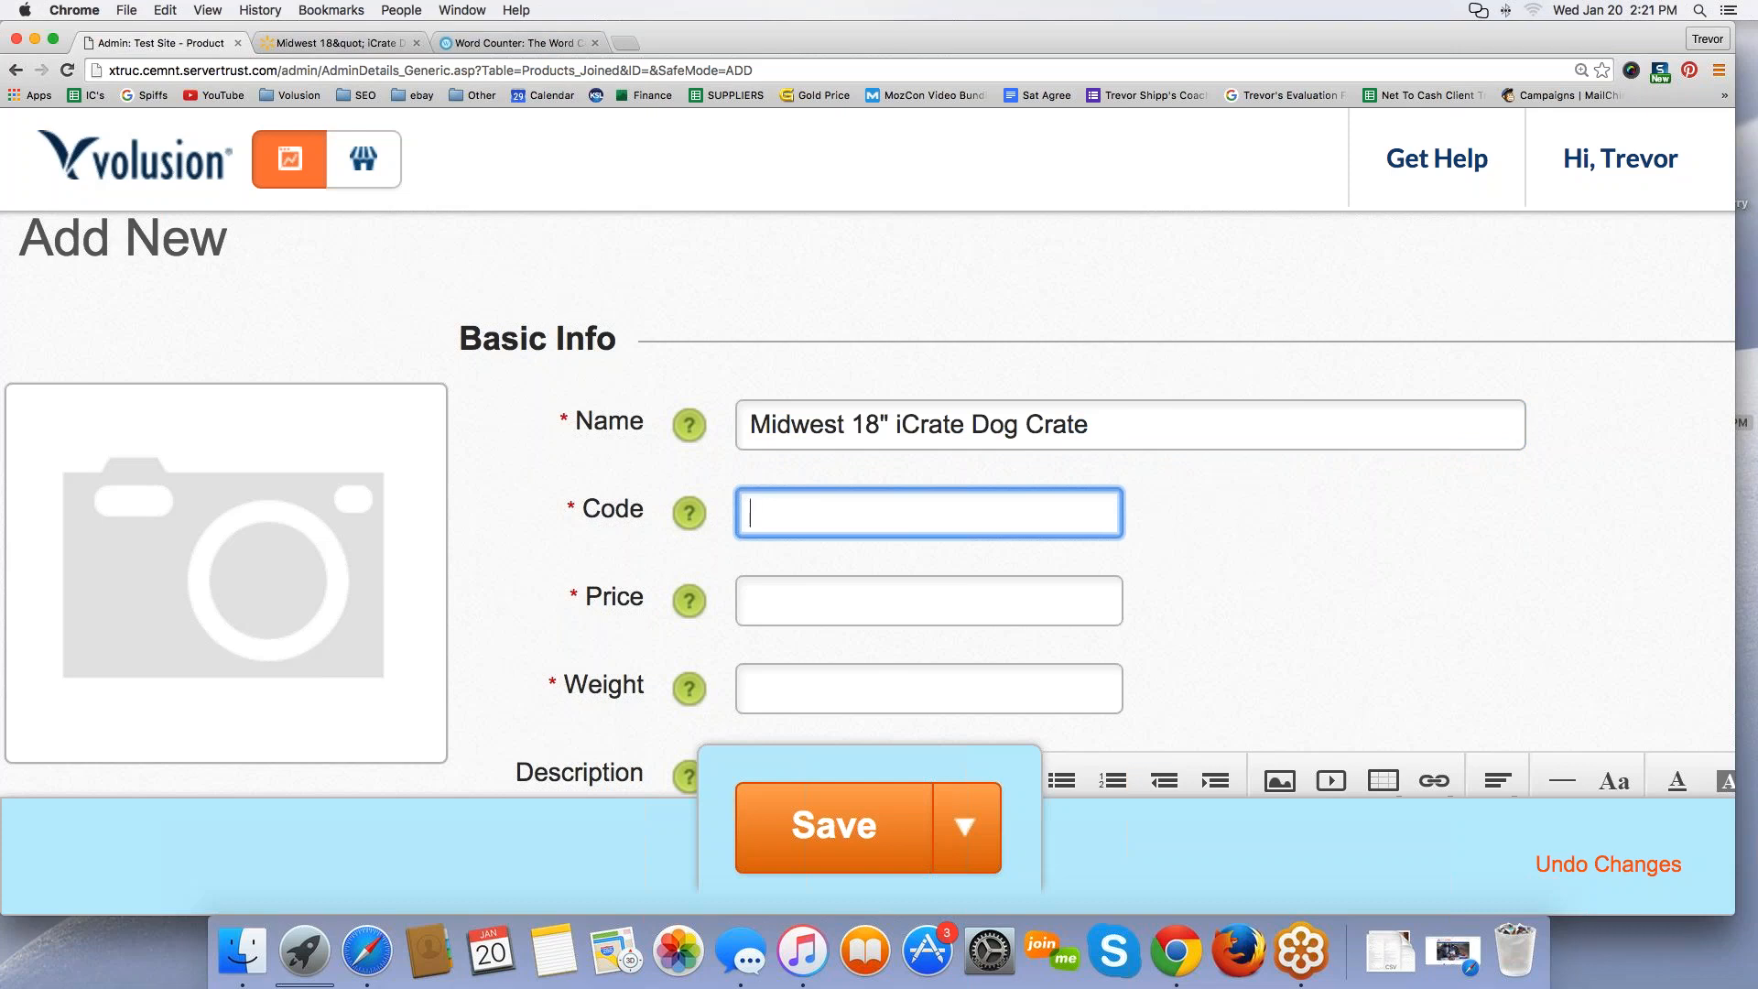
type("WM")
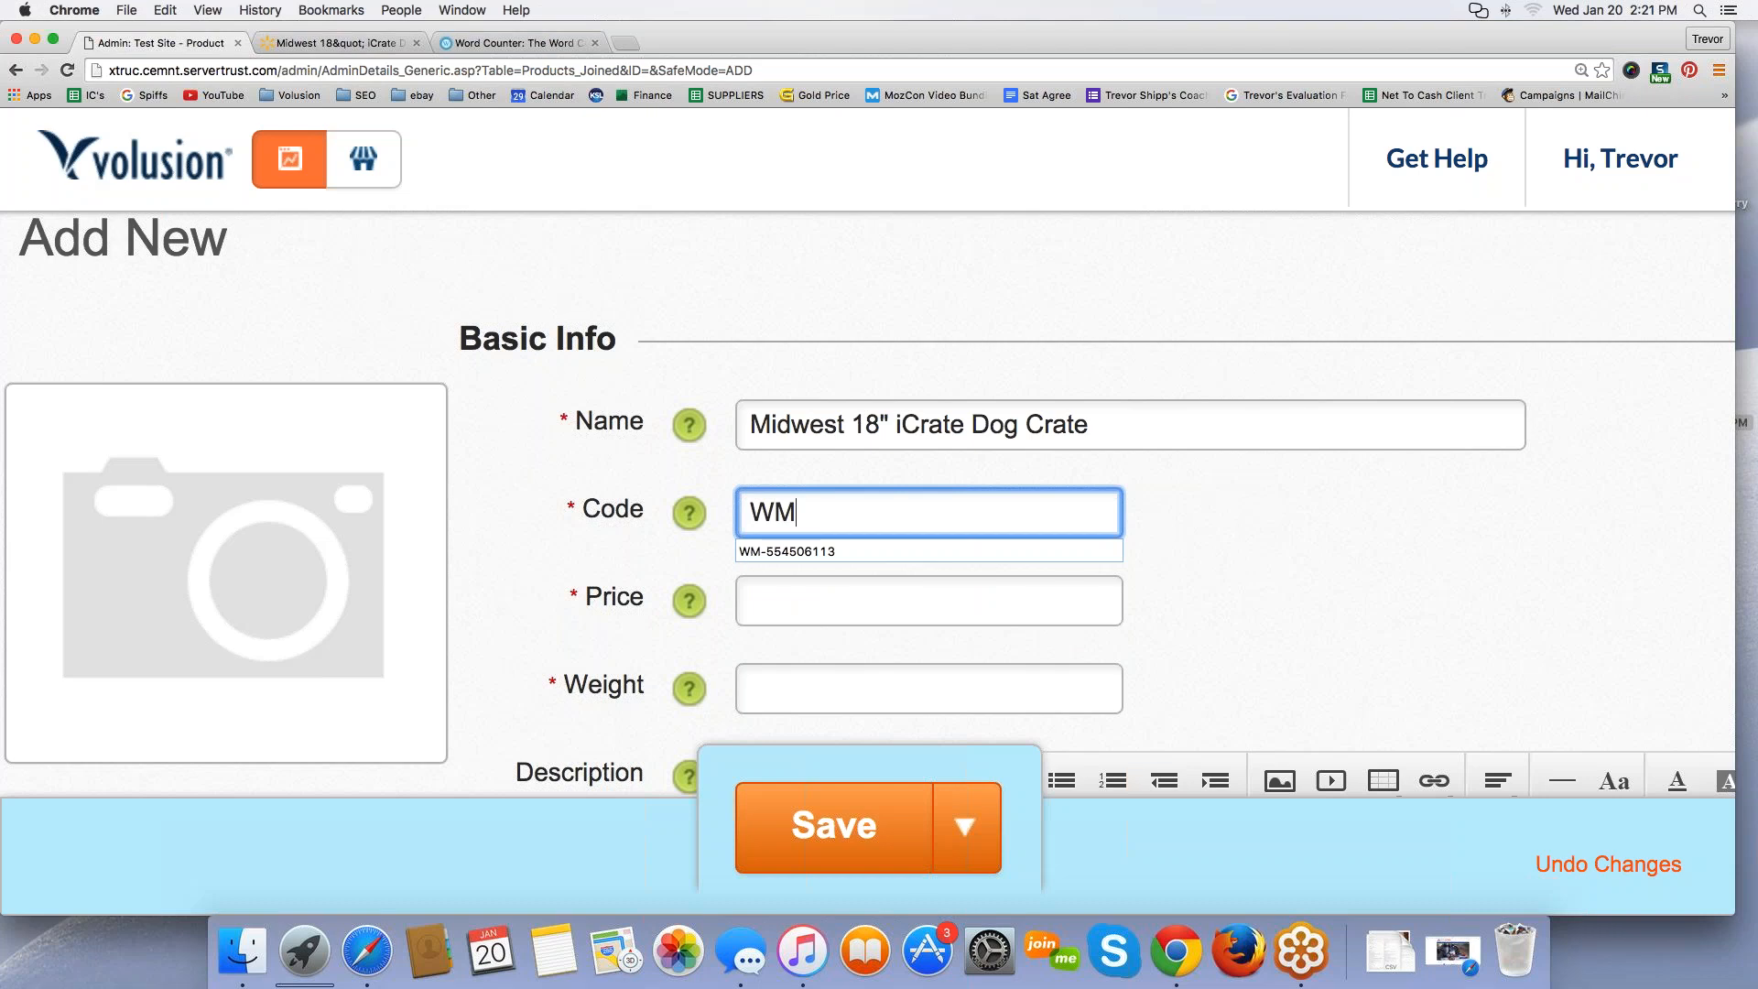
type("-")
left_click(816, 474)
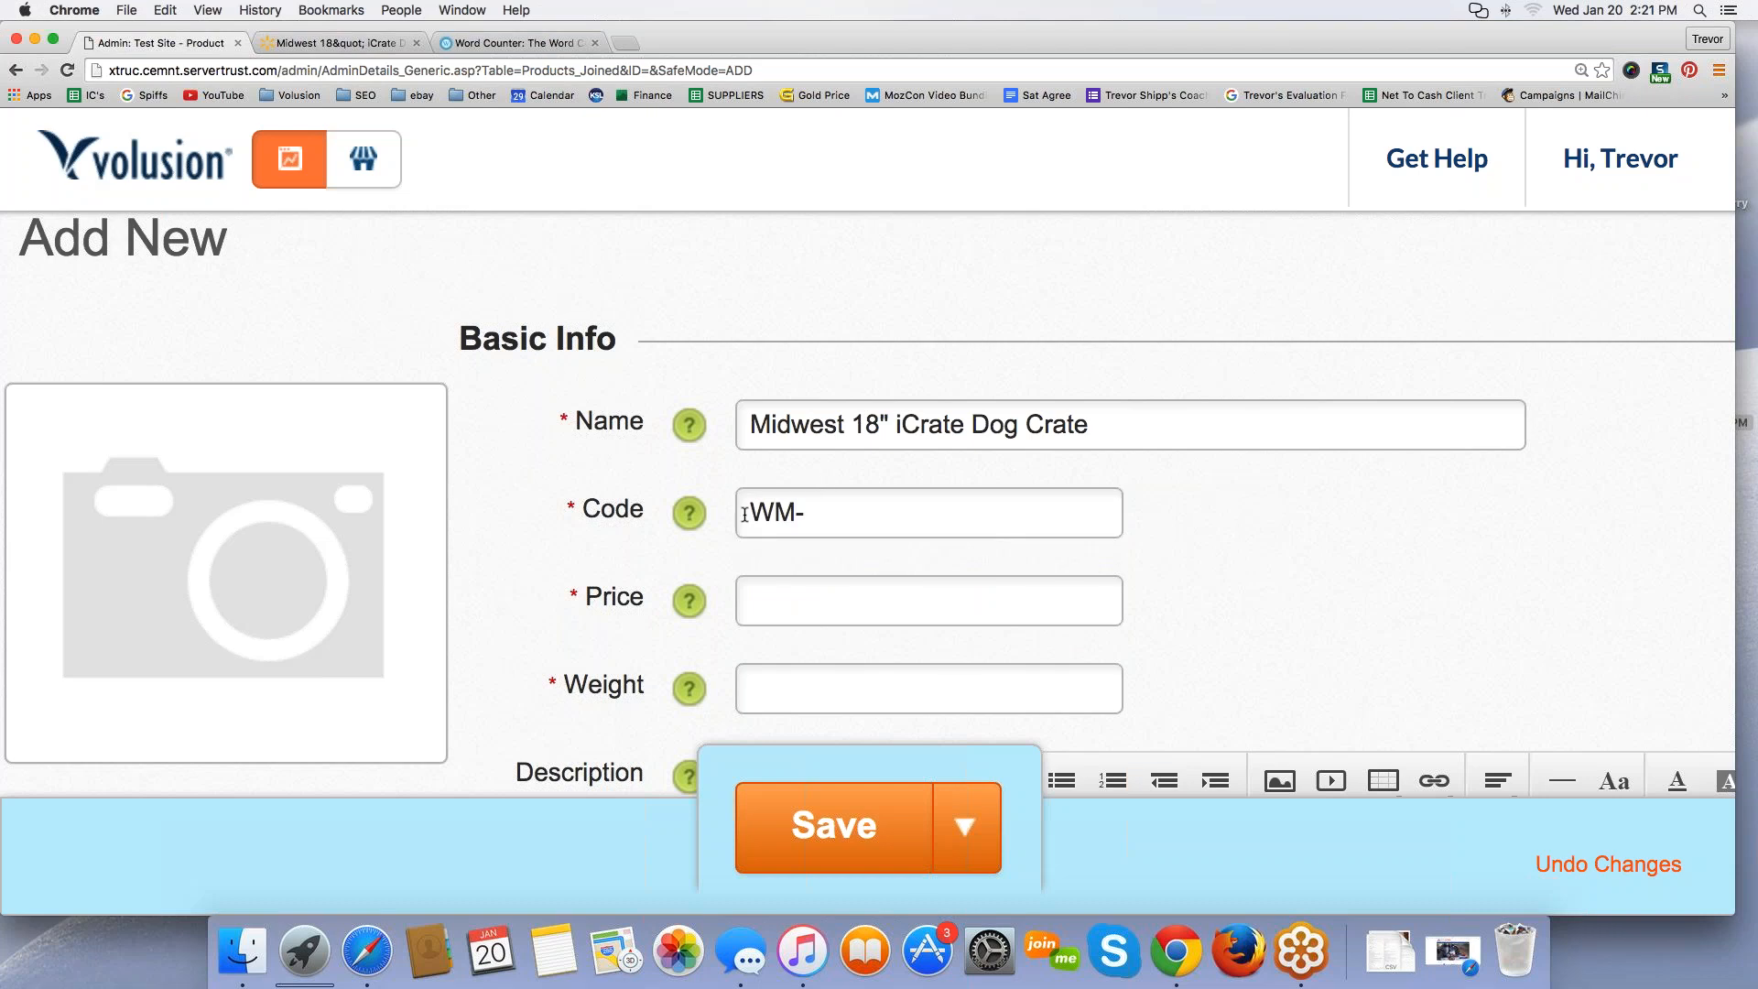
Step: Add the number 78927924 after the WM- prefix in the product's Code
left_click_drag(744, 513, 807, 513)
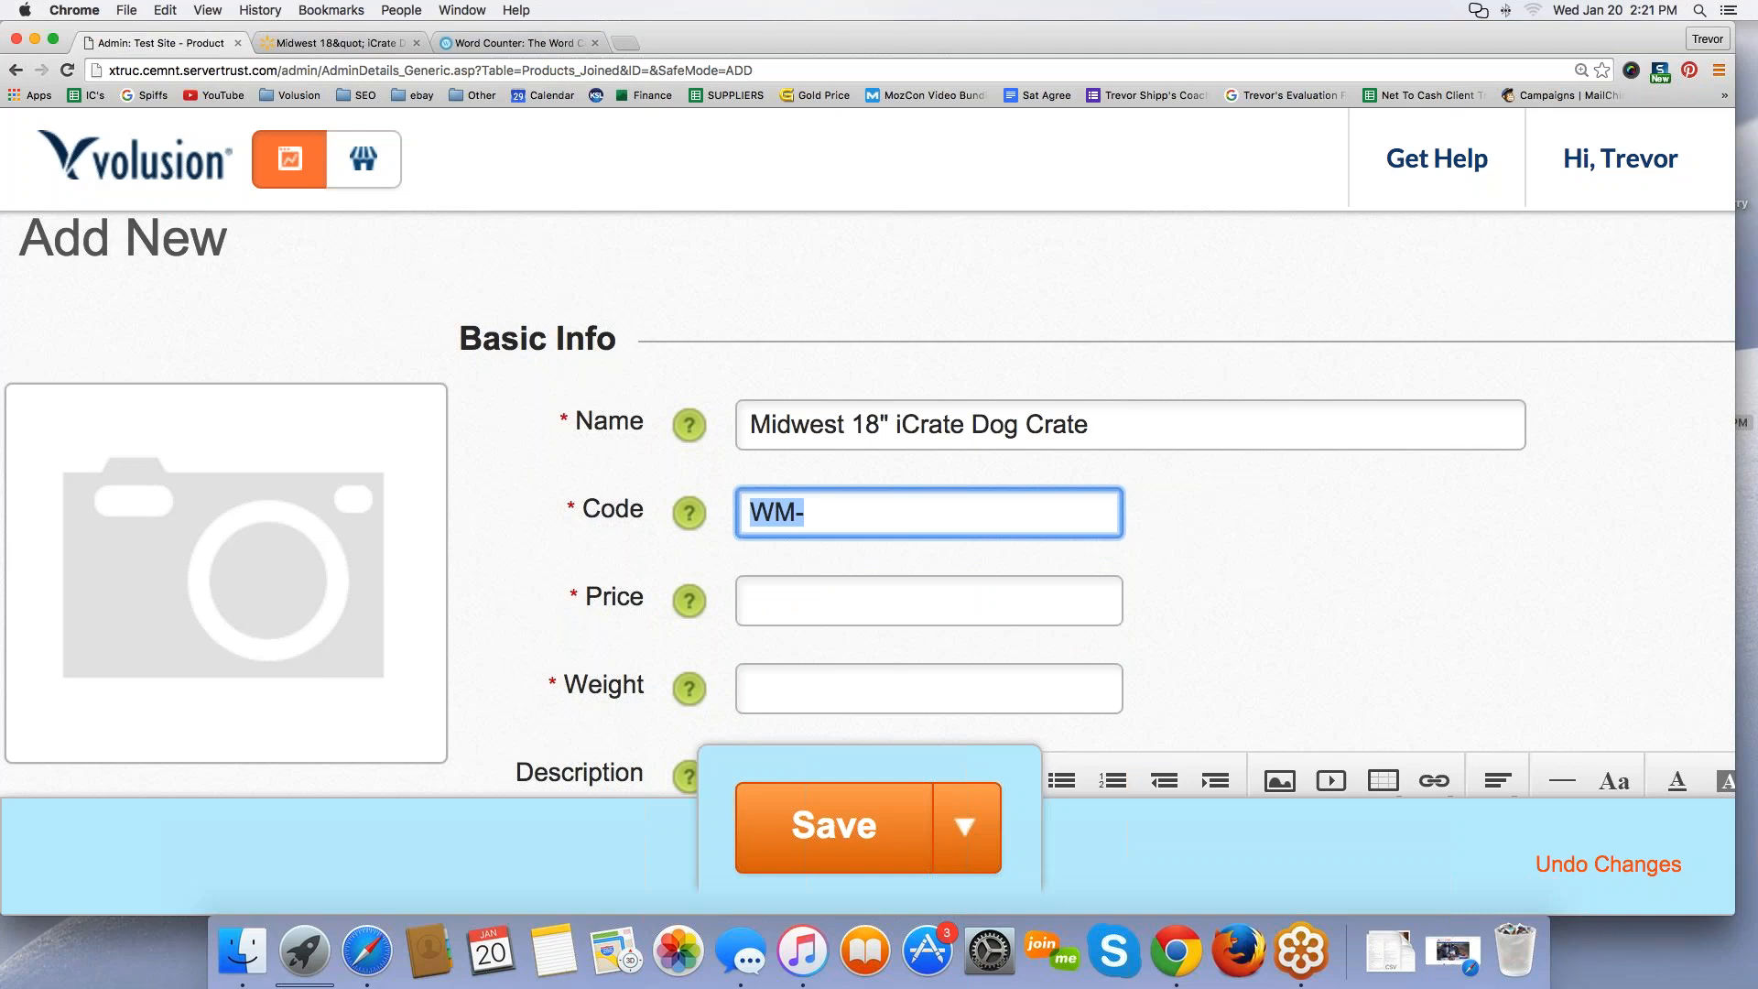
left_click(833, 514)
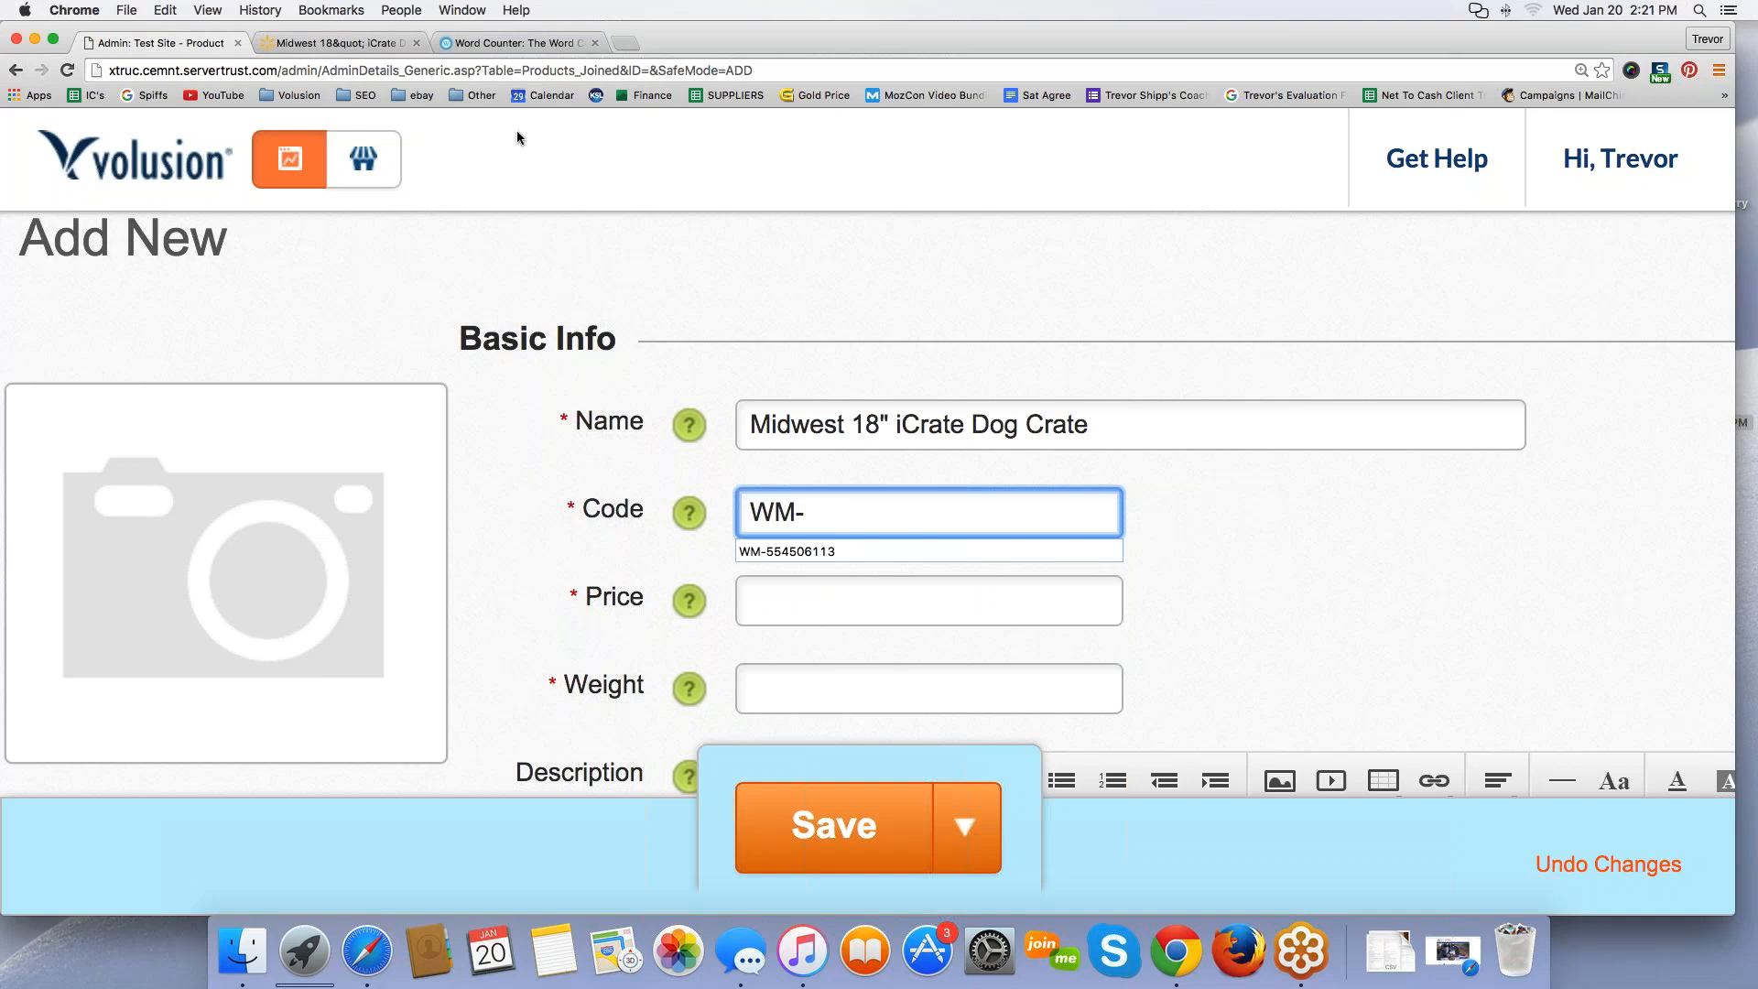
left_click(839, 478)
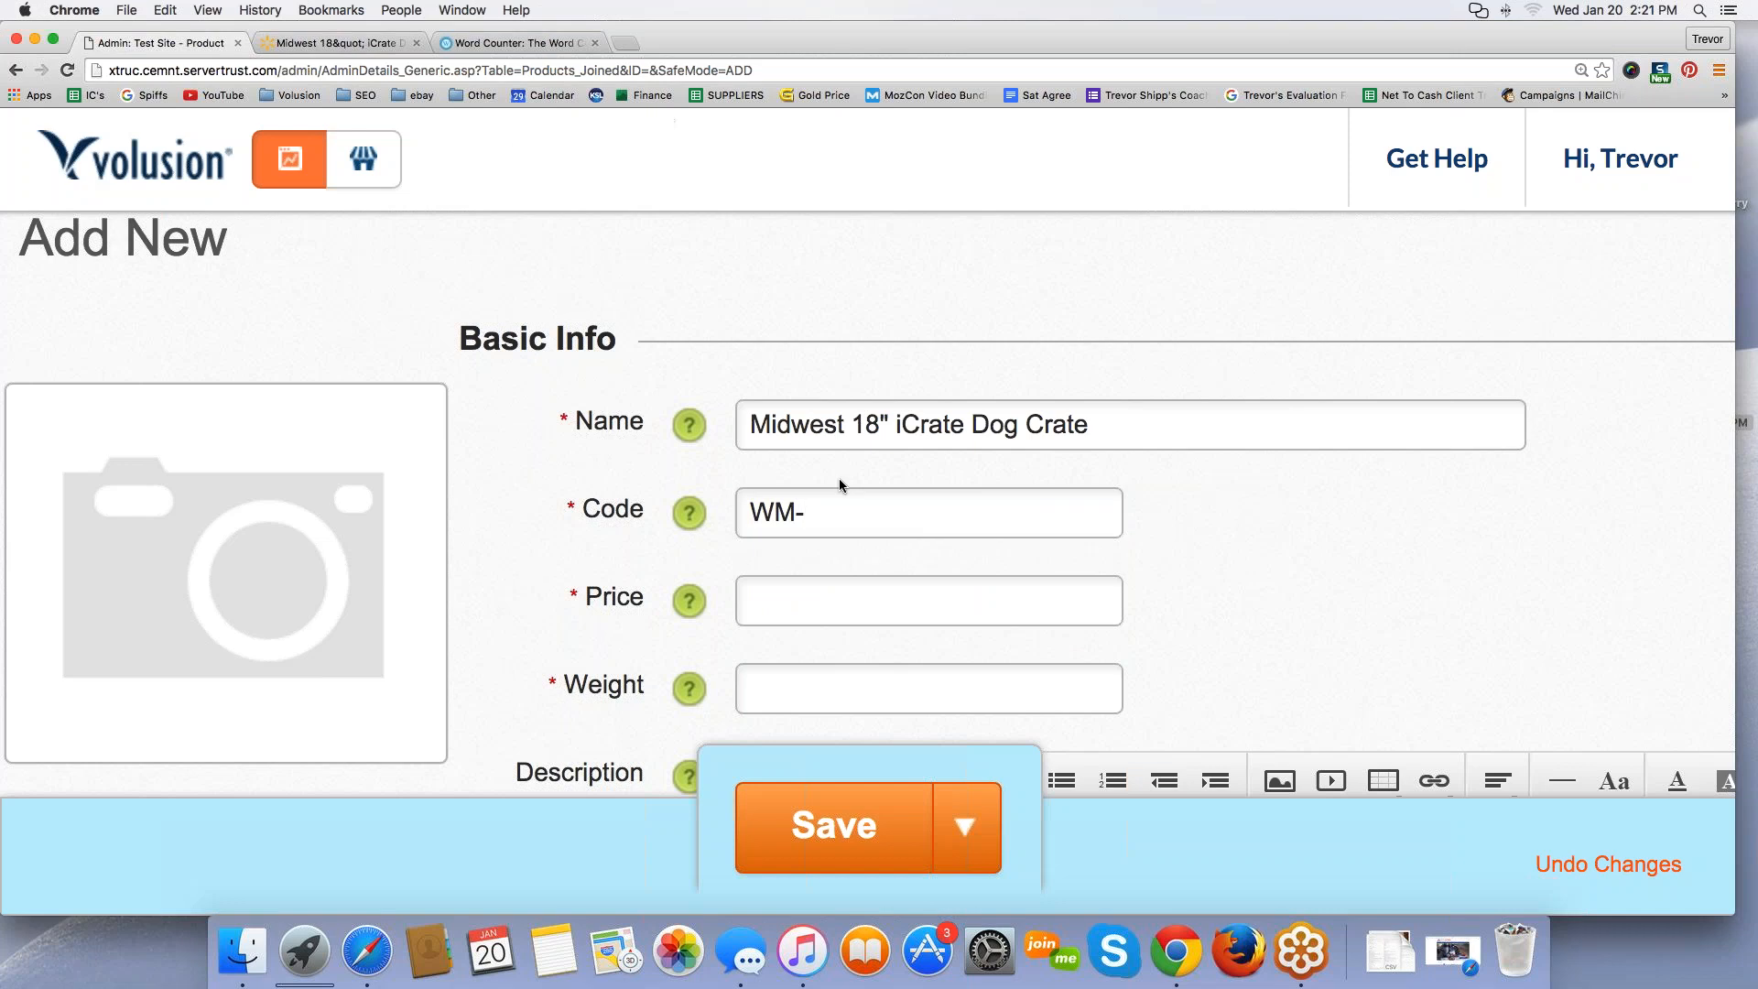
left_click(830, 507)
type("78927924")
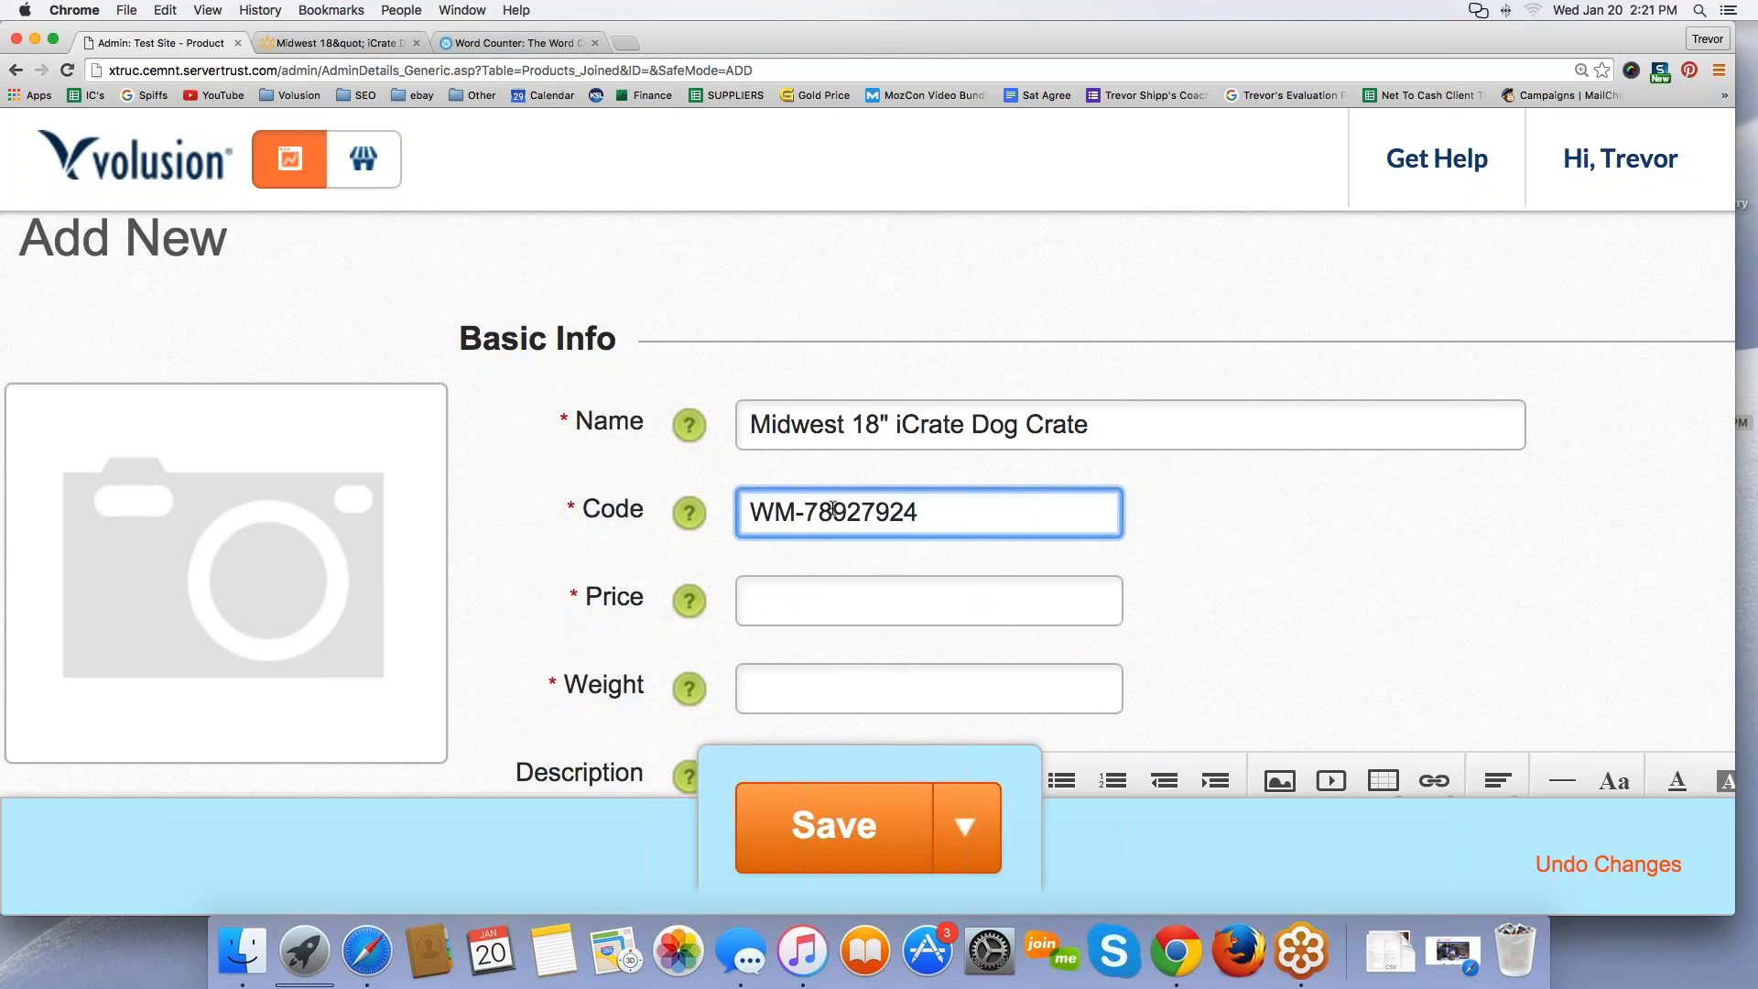
Step: Delete the number from the product's Code, keeping only the WM- prefix
left_click(1324, 557)
left_click(904, 513)
left_click_drag(803, 511, 943, 503)
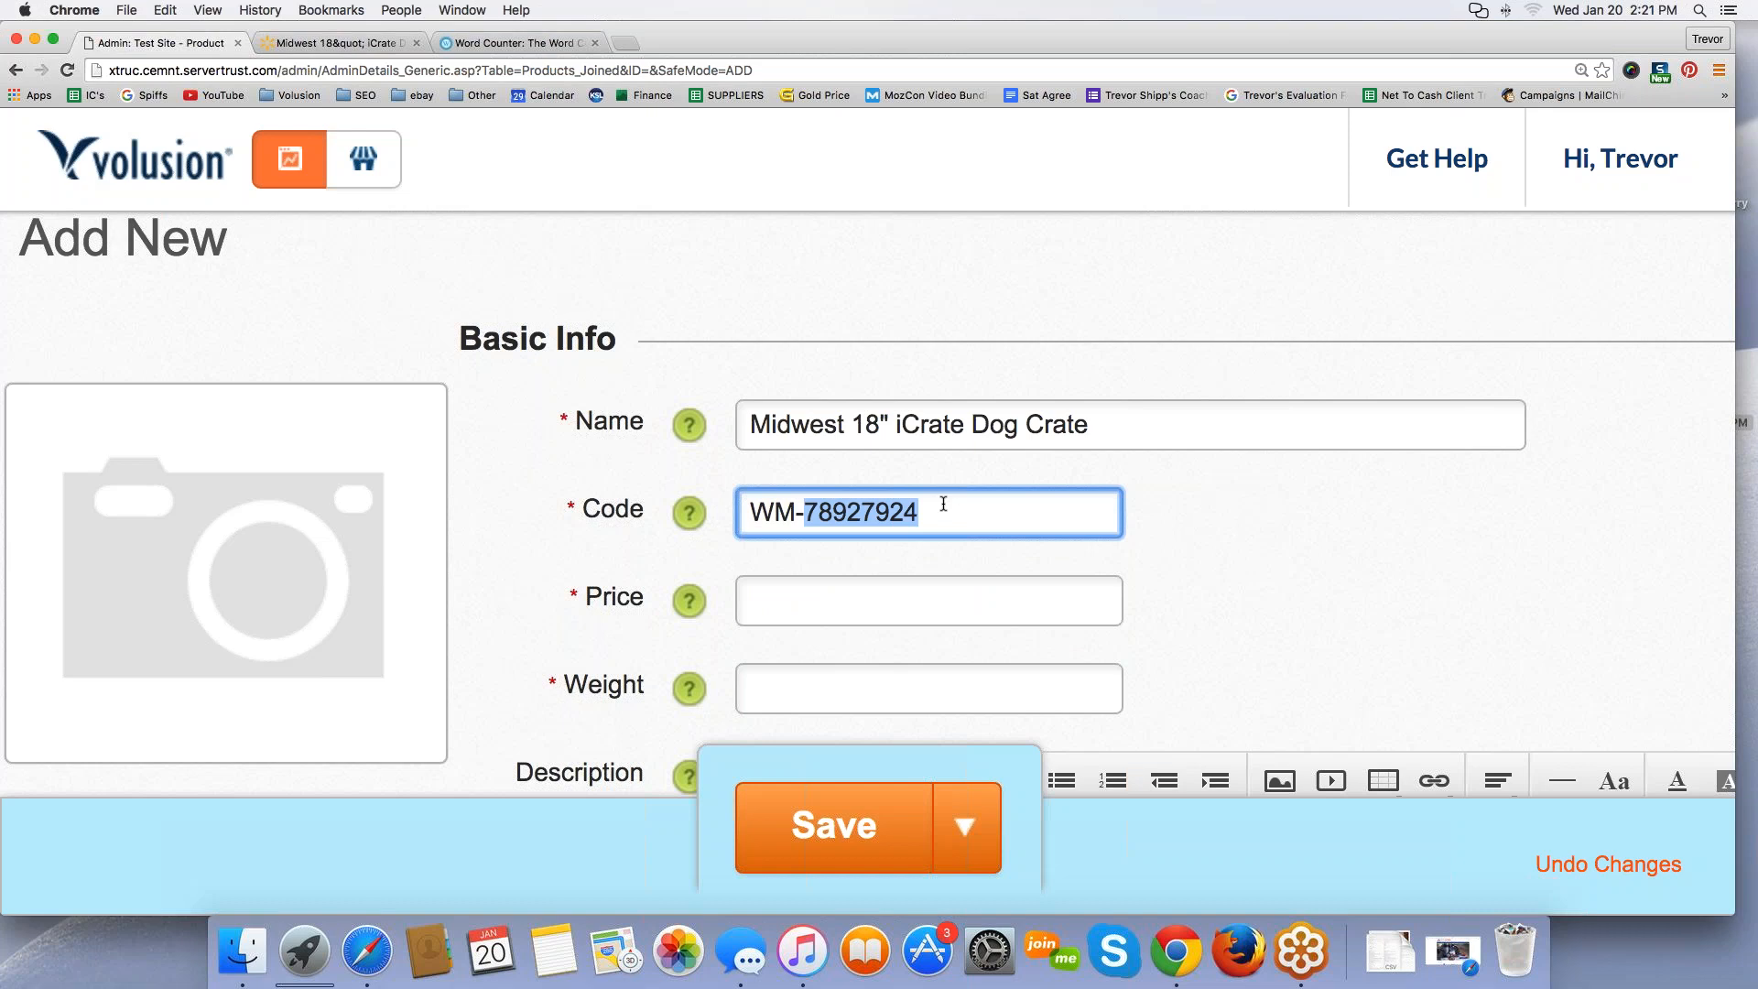
key("BackSpace")
scroll(943, 504, "up", 3)
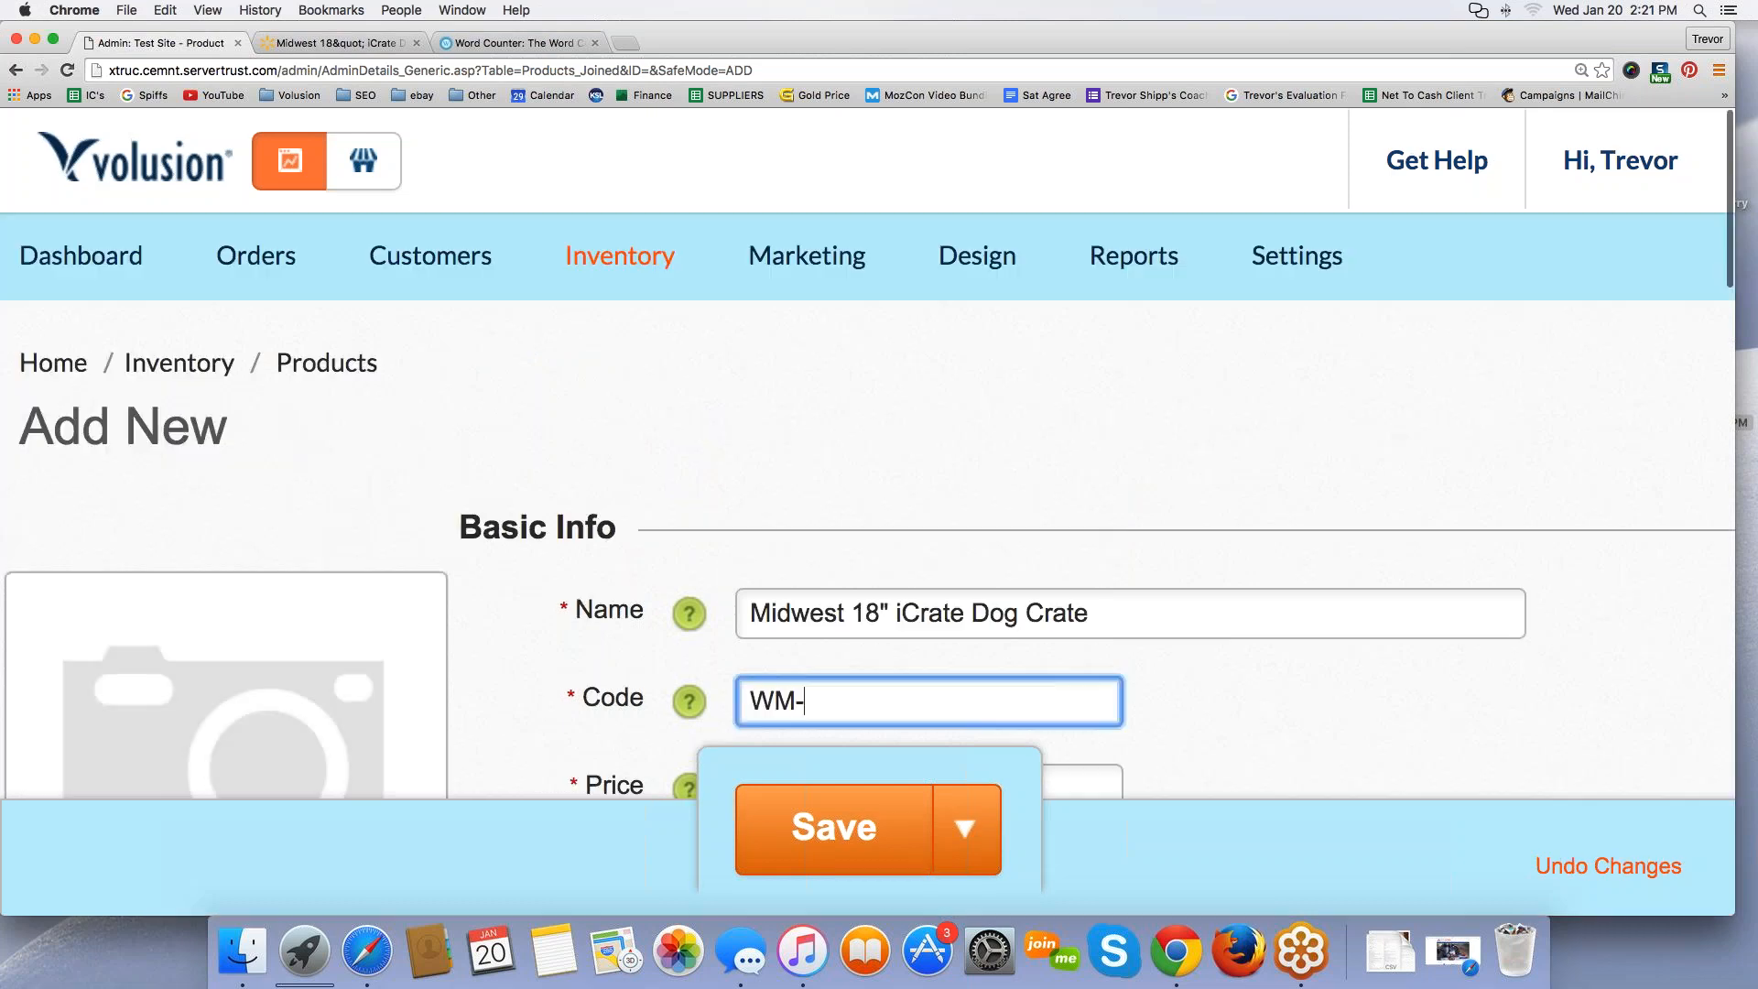
Step: On the dog crate's Walmart page, open the full item details and copy the Walmart No. from the specifications
left_click(328, 43)
scroll(459, 338, "down", 2)
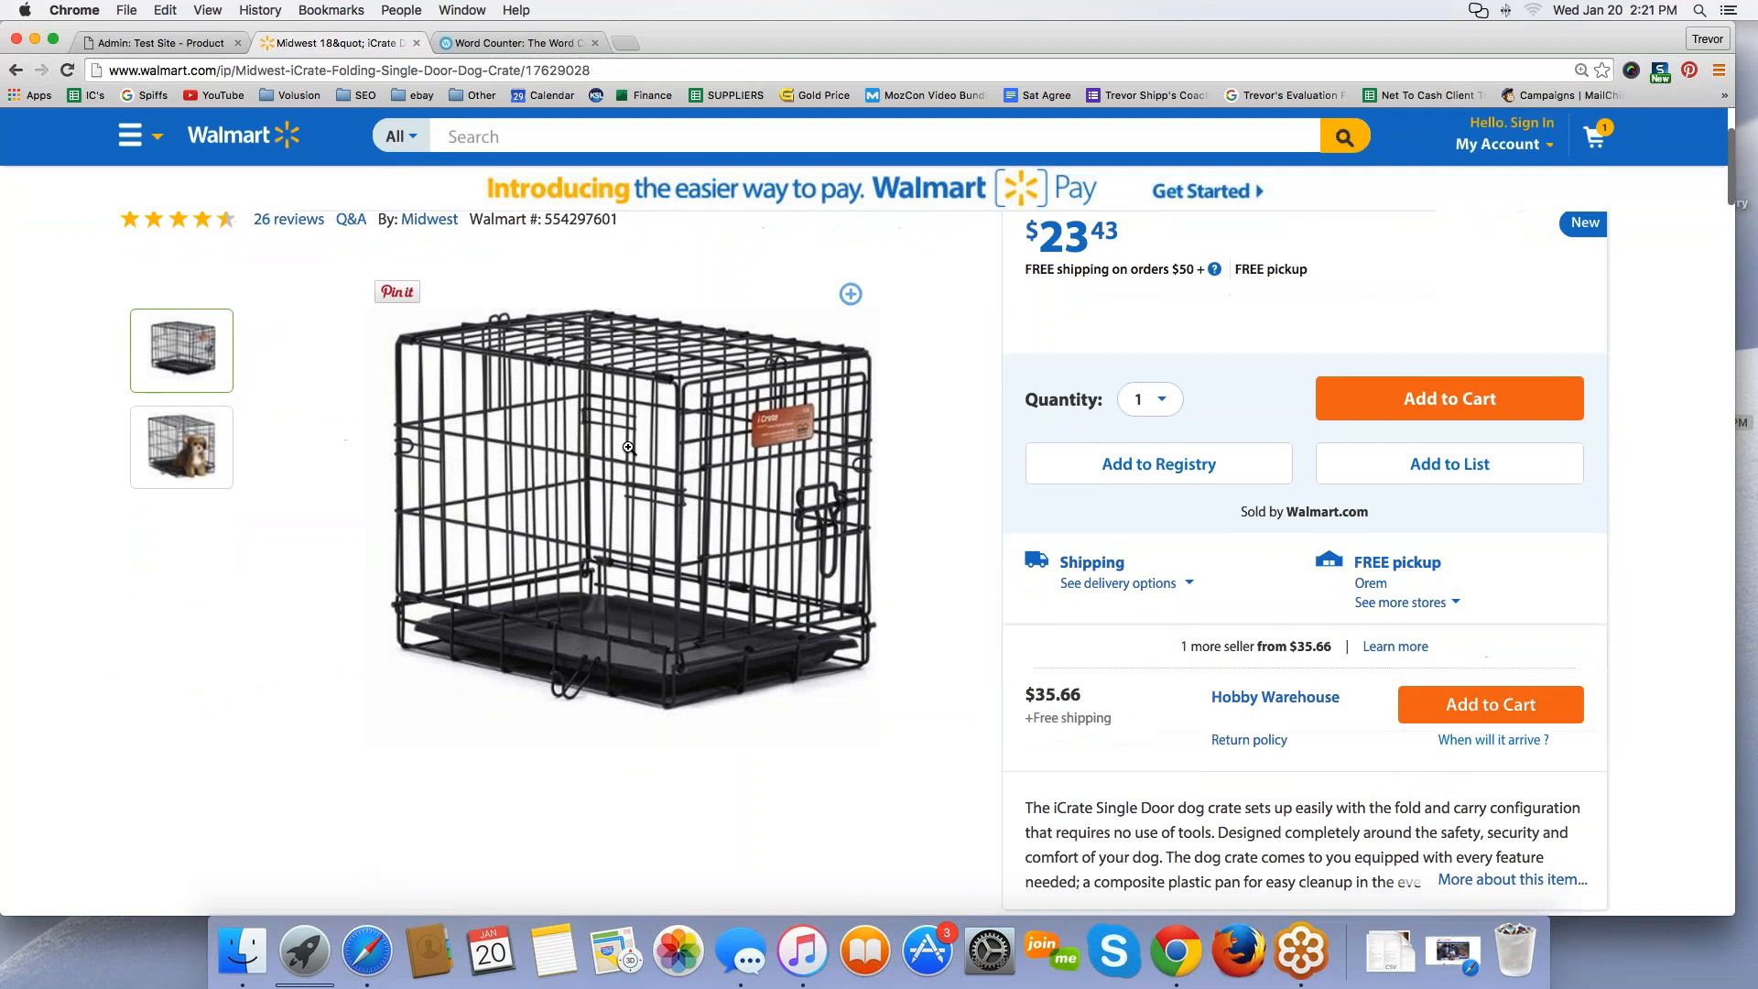
scroll(632, 467, "down", 5)
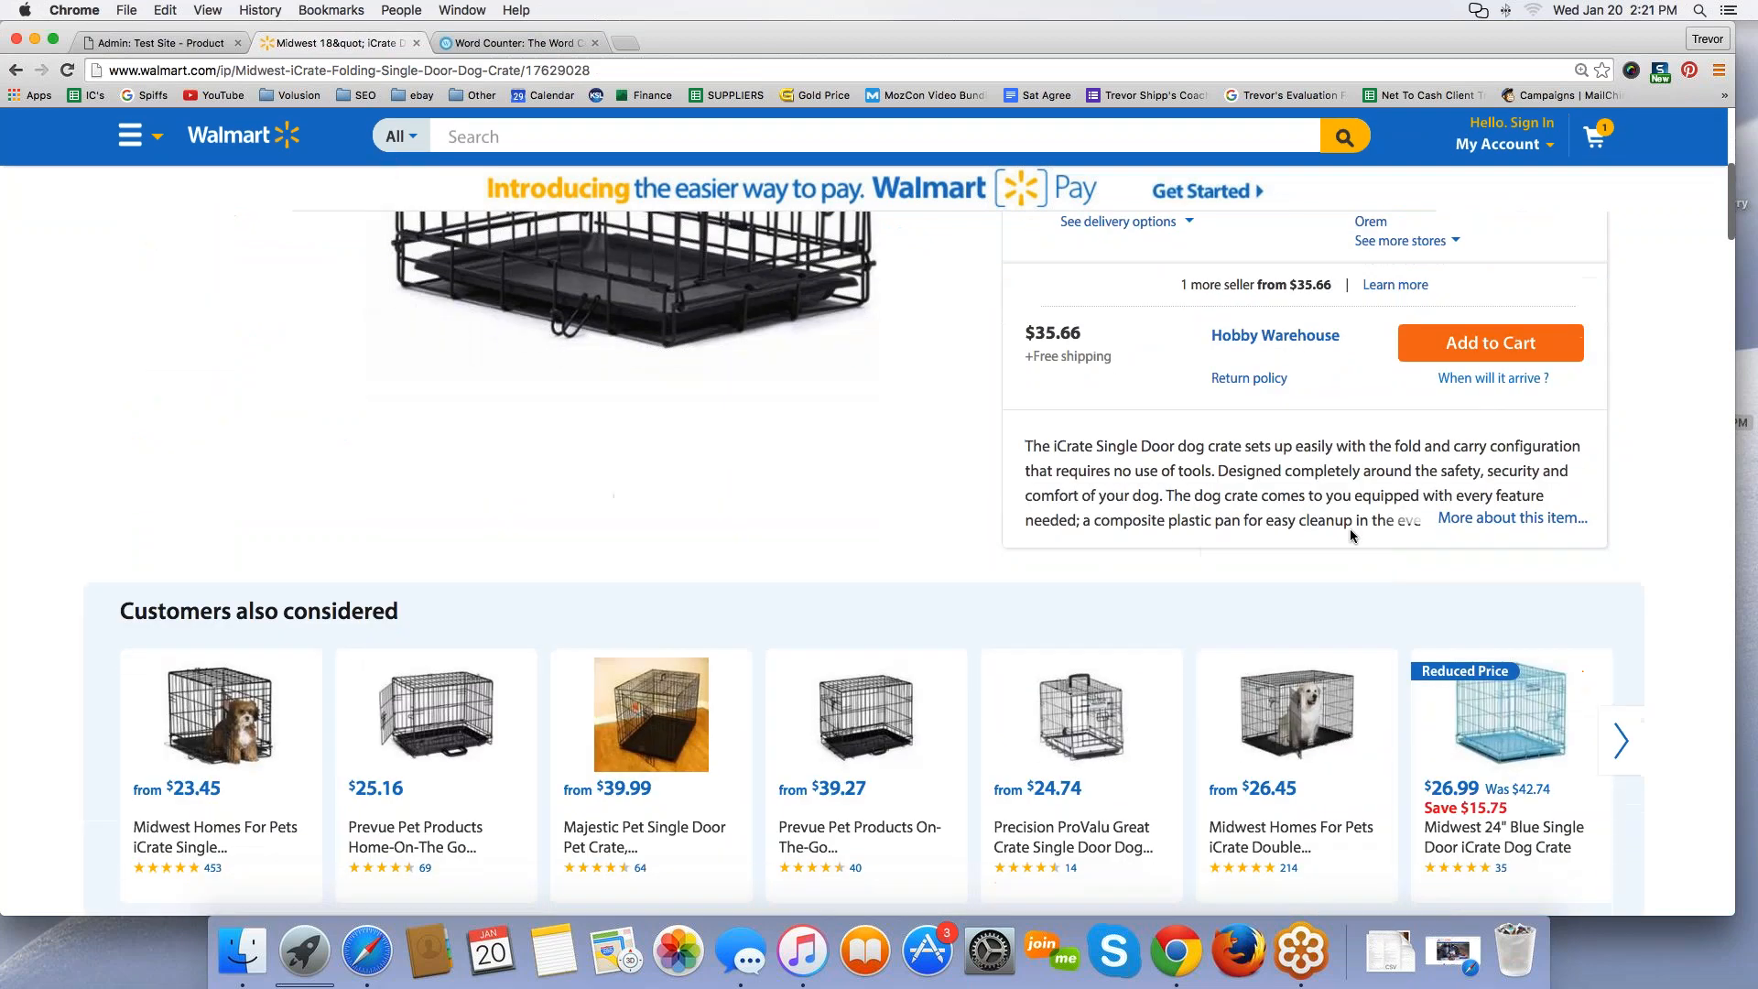
left_click(1465, 533)
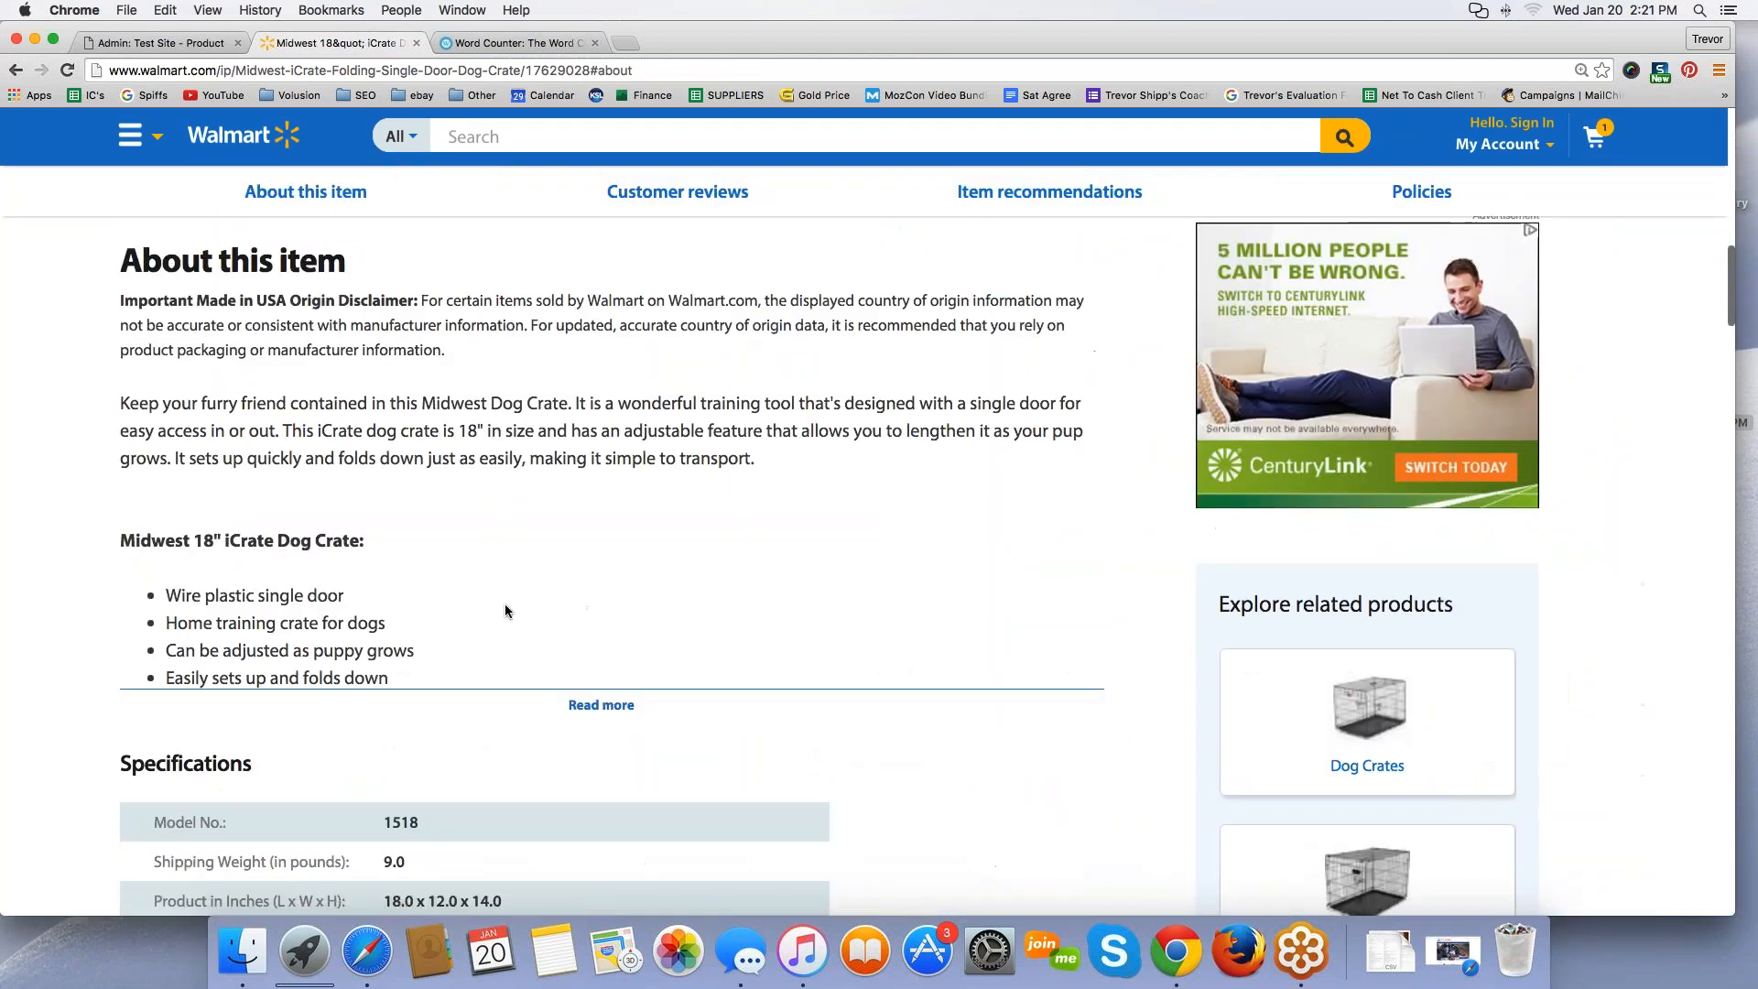
scroll(504, 609, "down", 4)
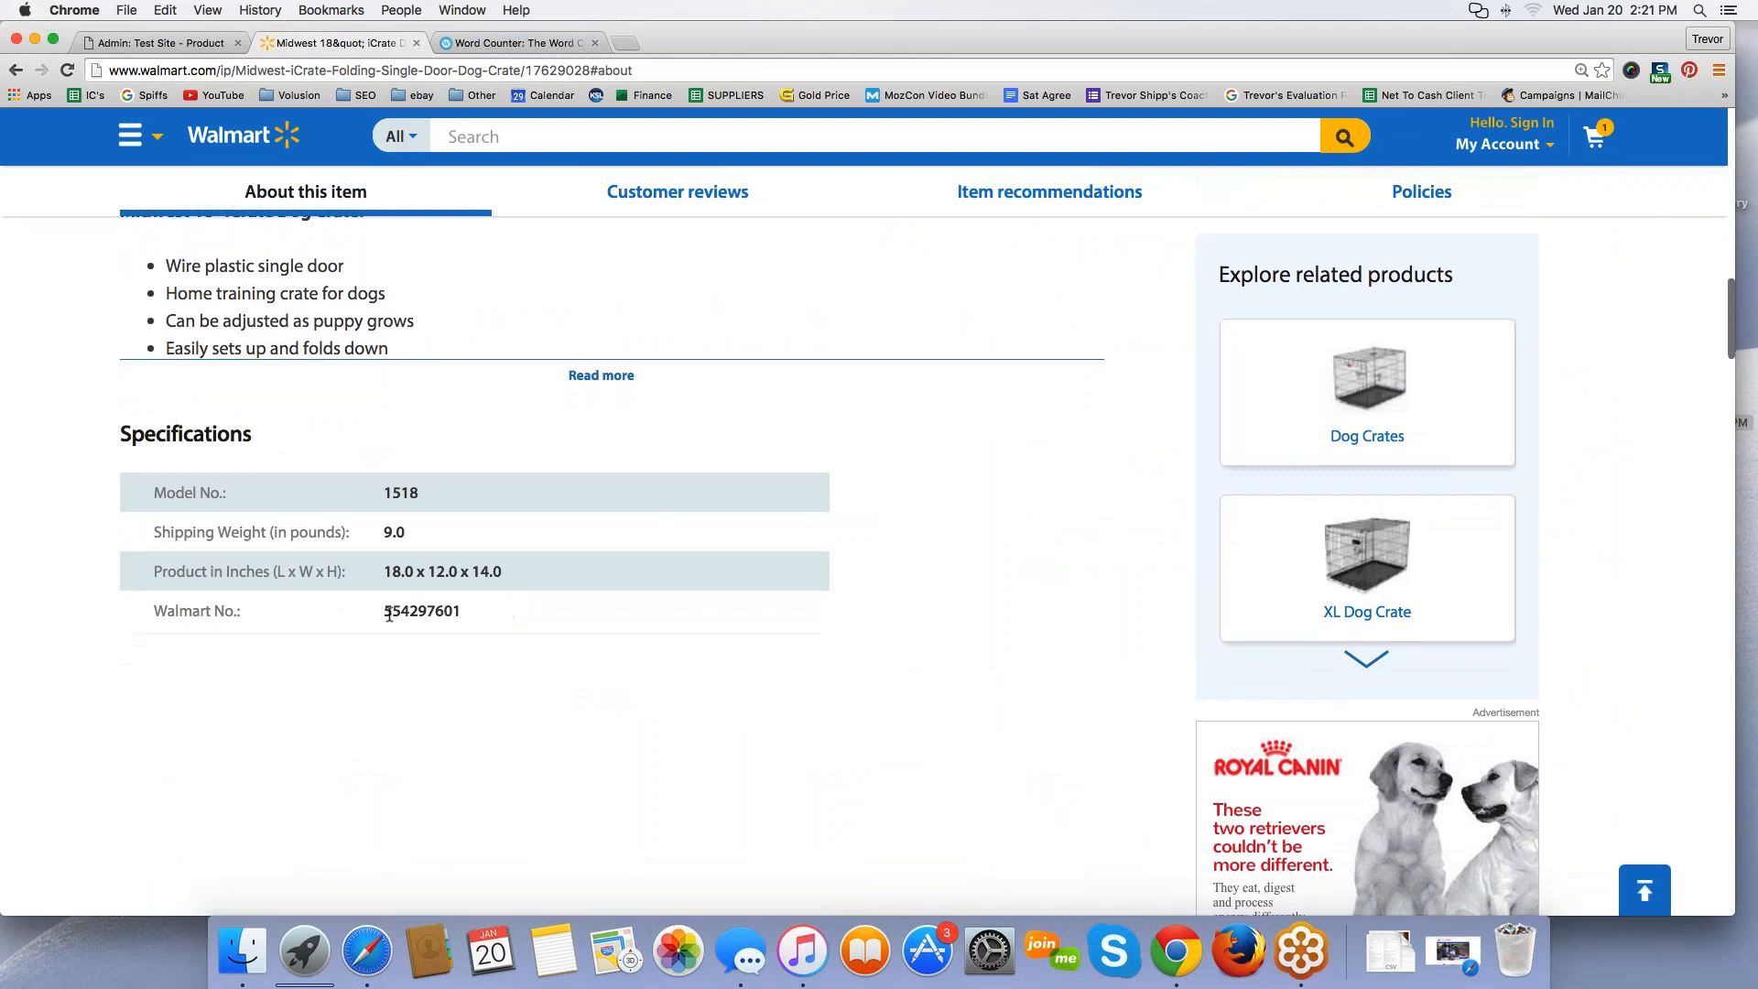
left_click_drag(385, 611, 469, 612)
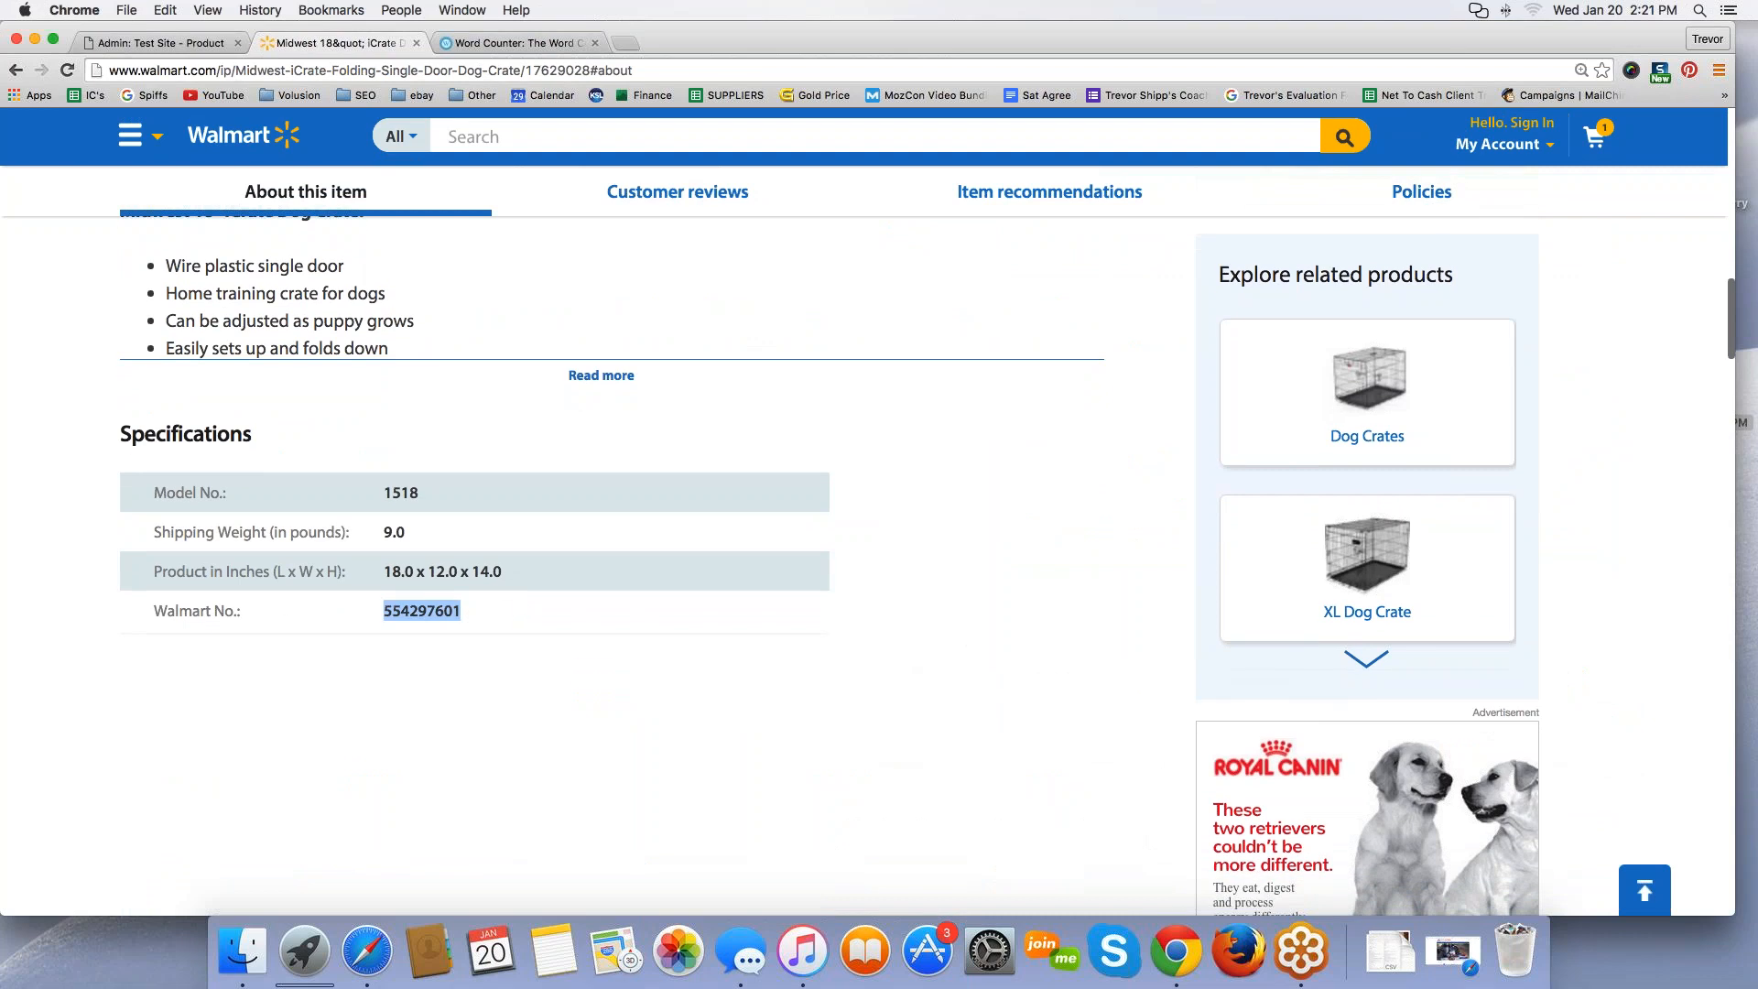
left_click(411, 628)
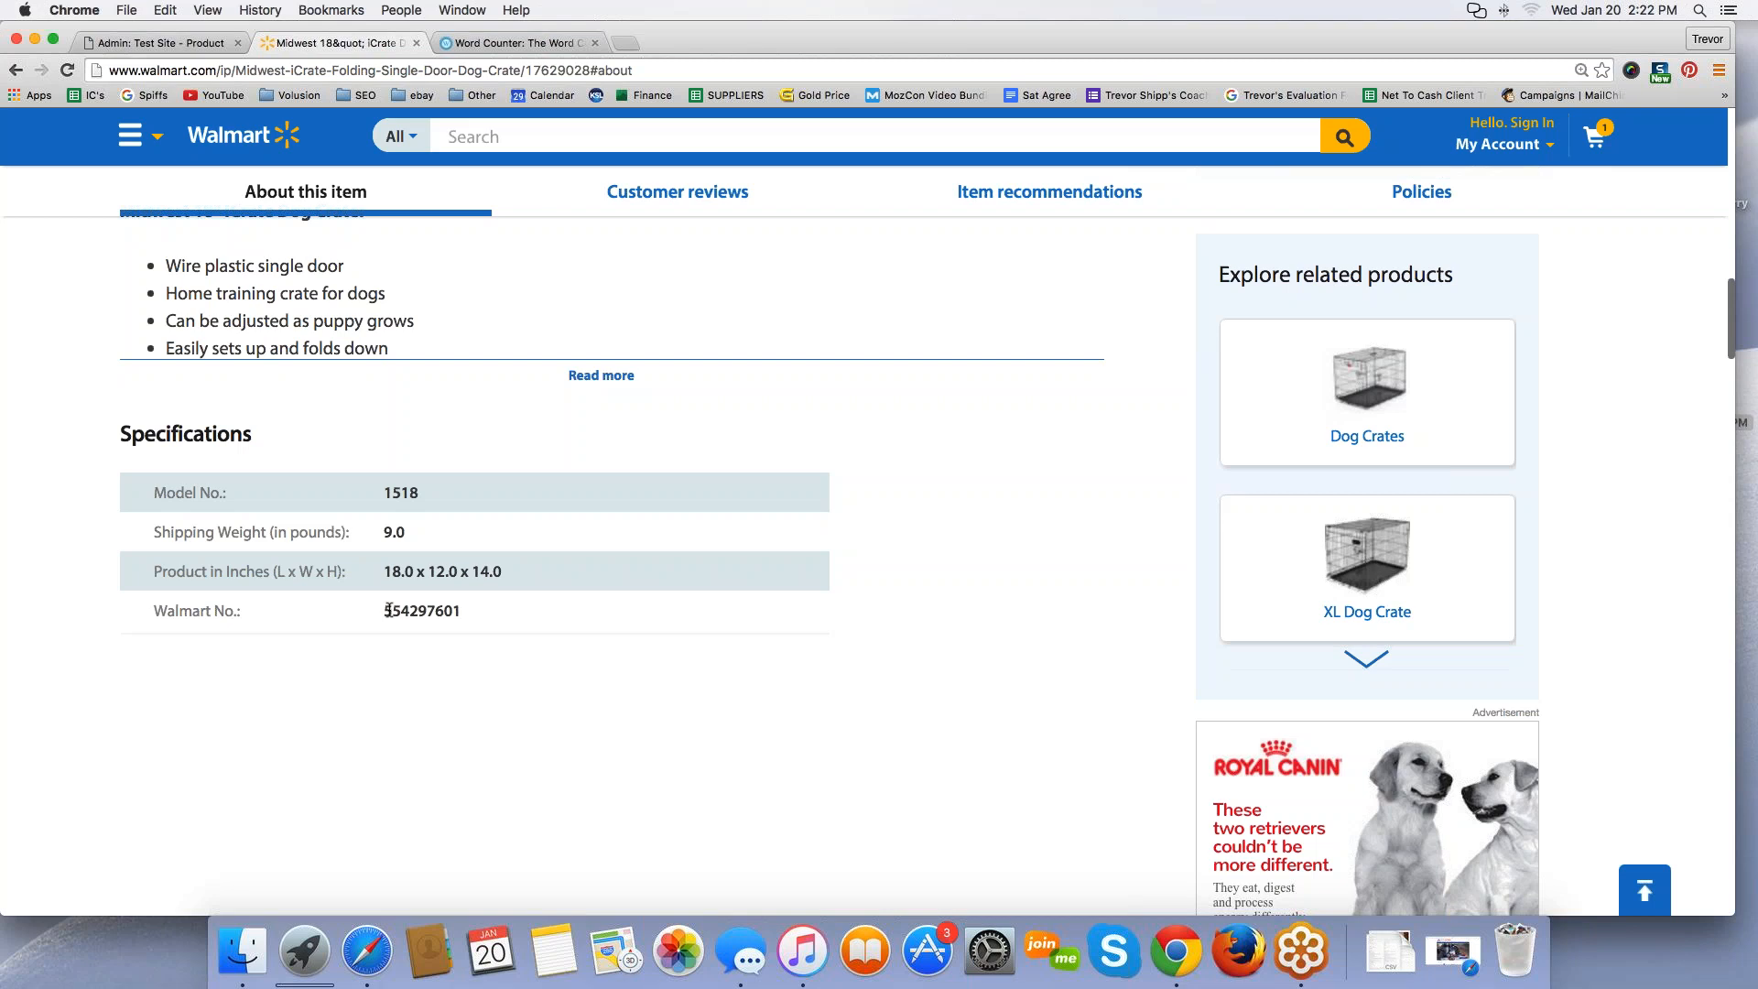
left_click_drag(384, 612, 479, 618)
key("super+c")
Step: Return to the Volusion product form and paste 554297601 after the WM- prefix in the Code
key("ctrl+Tab")
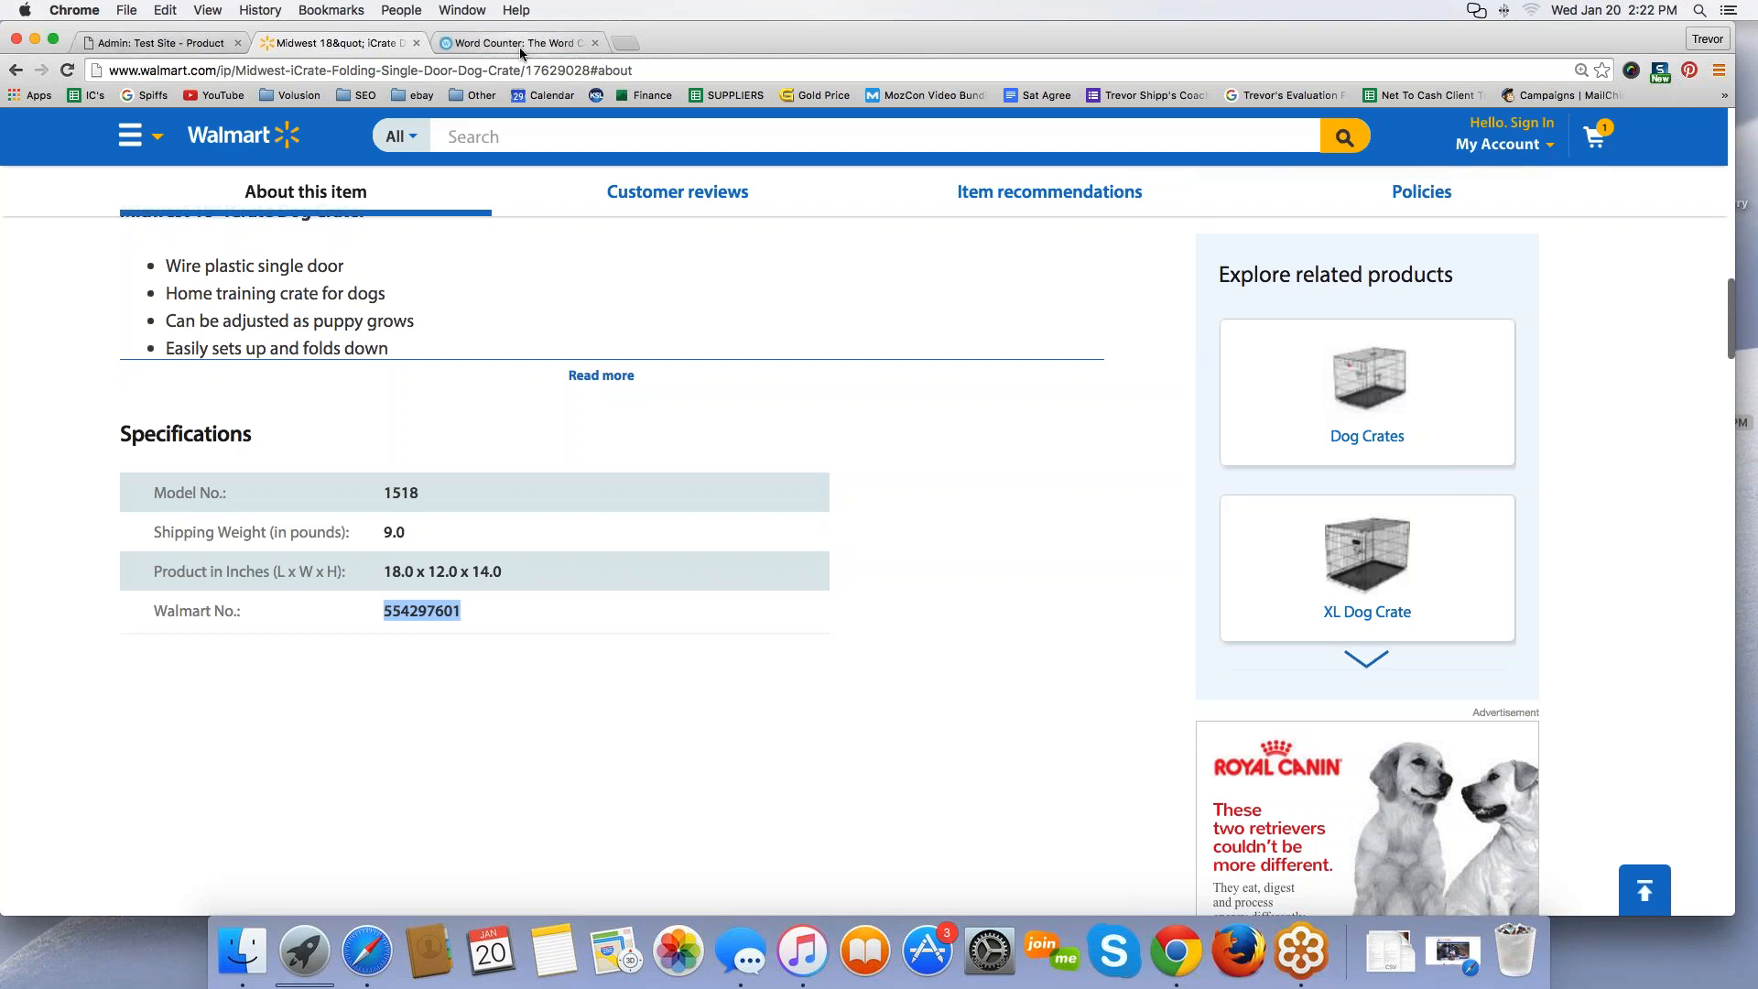
left_click(240, 35)
left_click(910, 698)
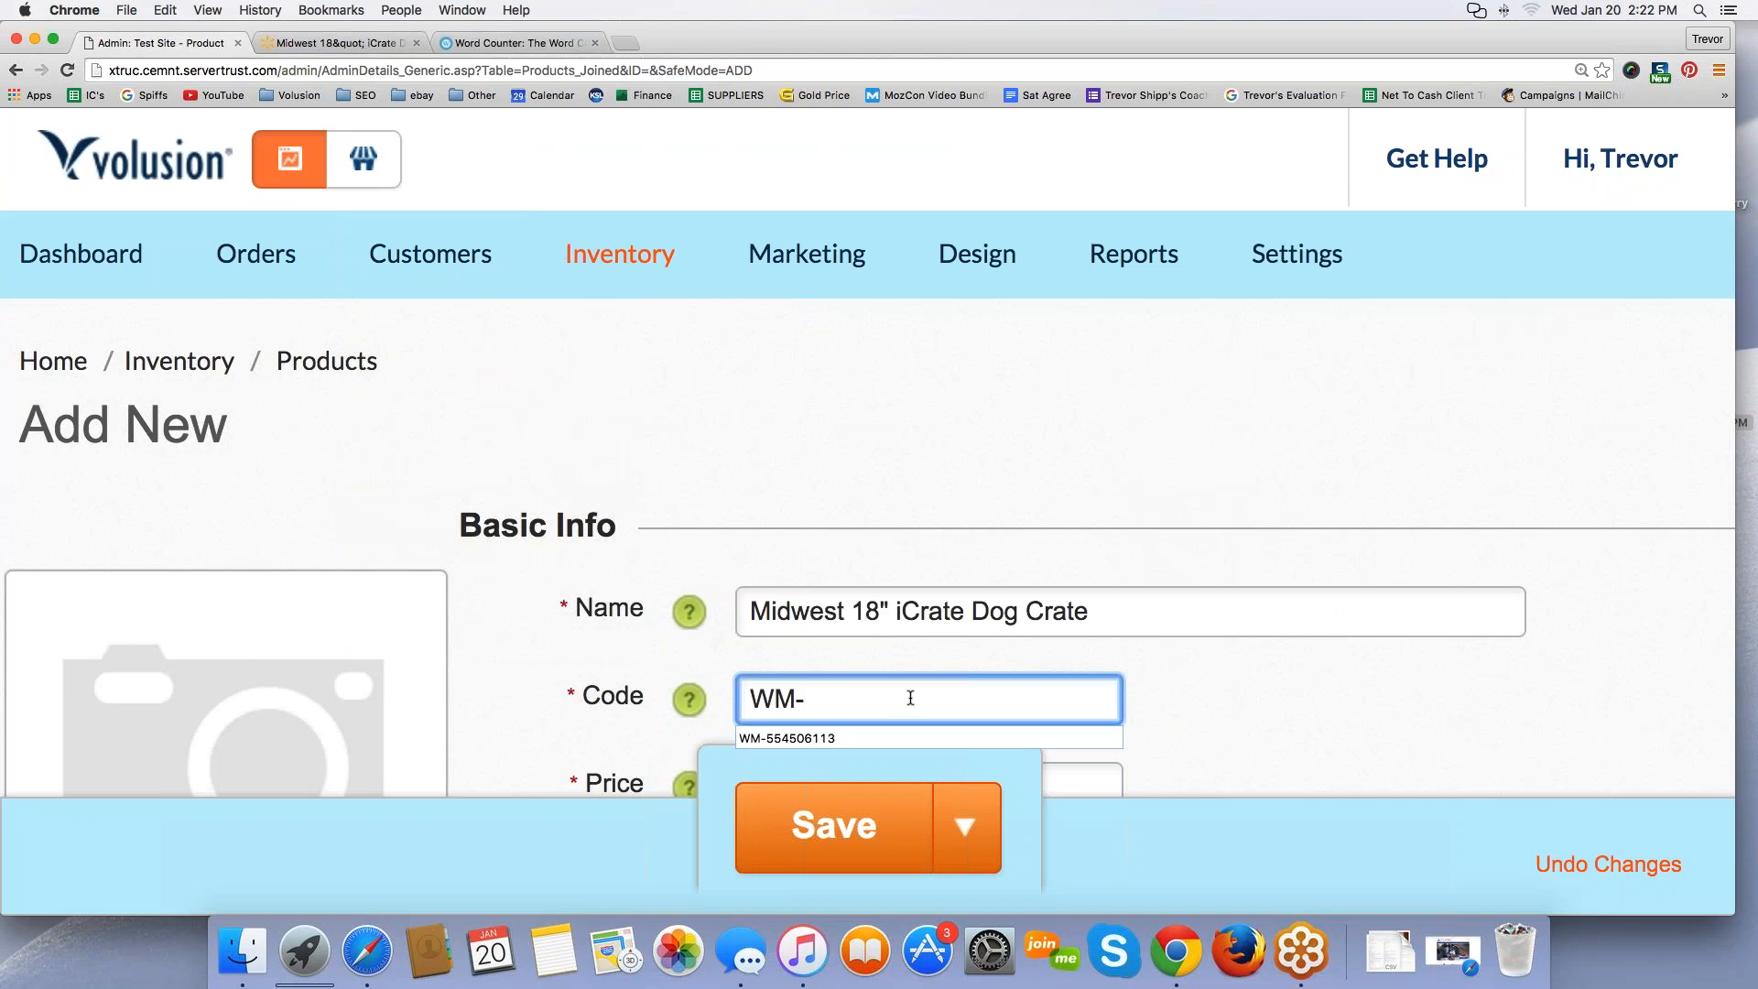
key("super+v")
scroll(910, 698, "down", 2)
left_click(409, 875)
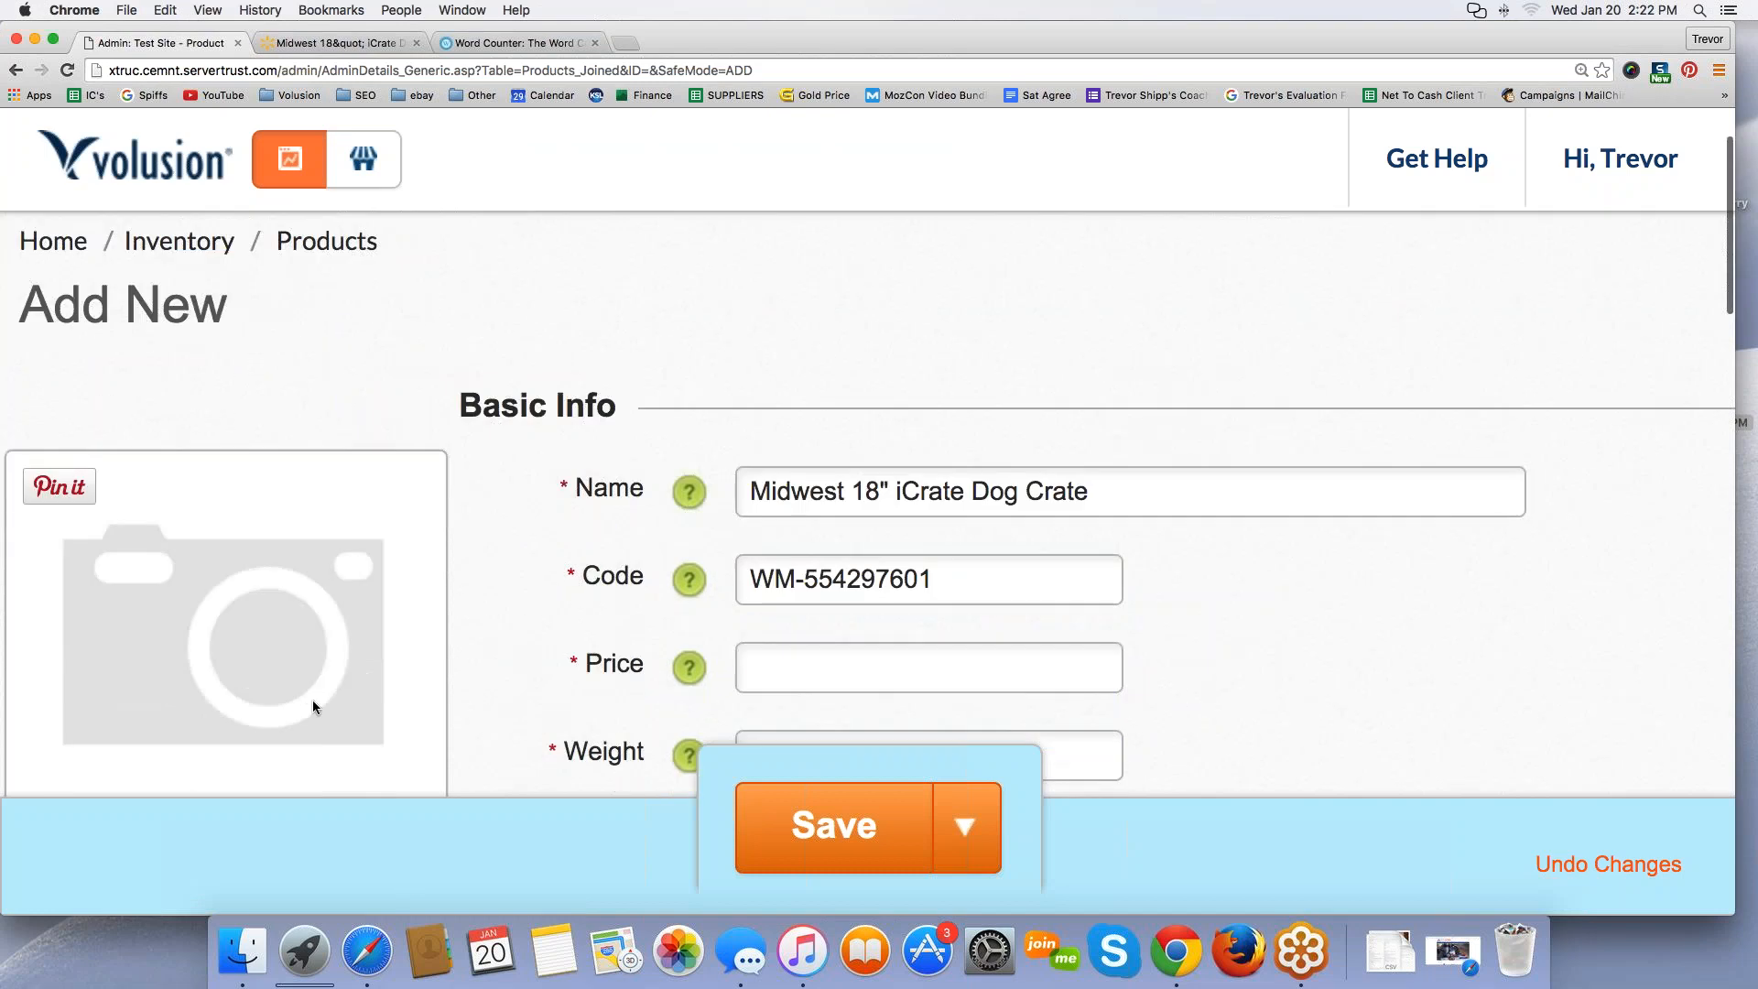
scroll(314, 698, "down", 2)
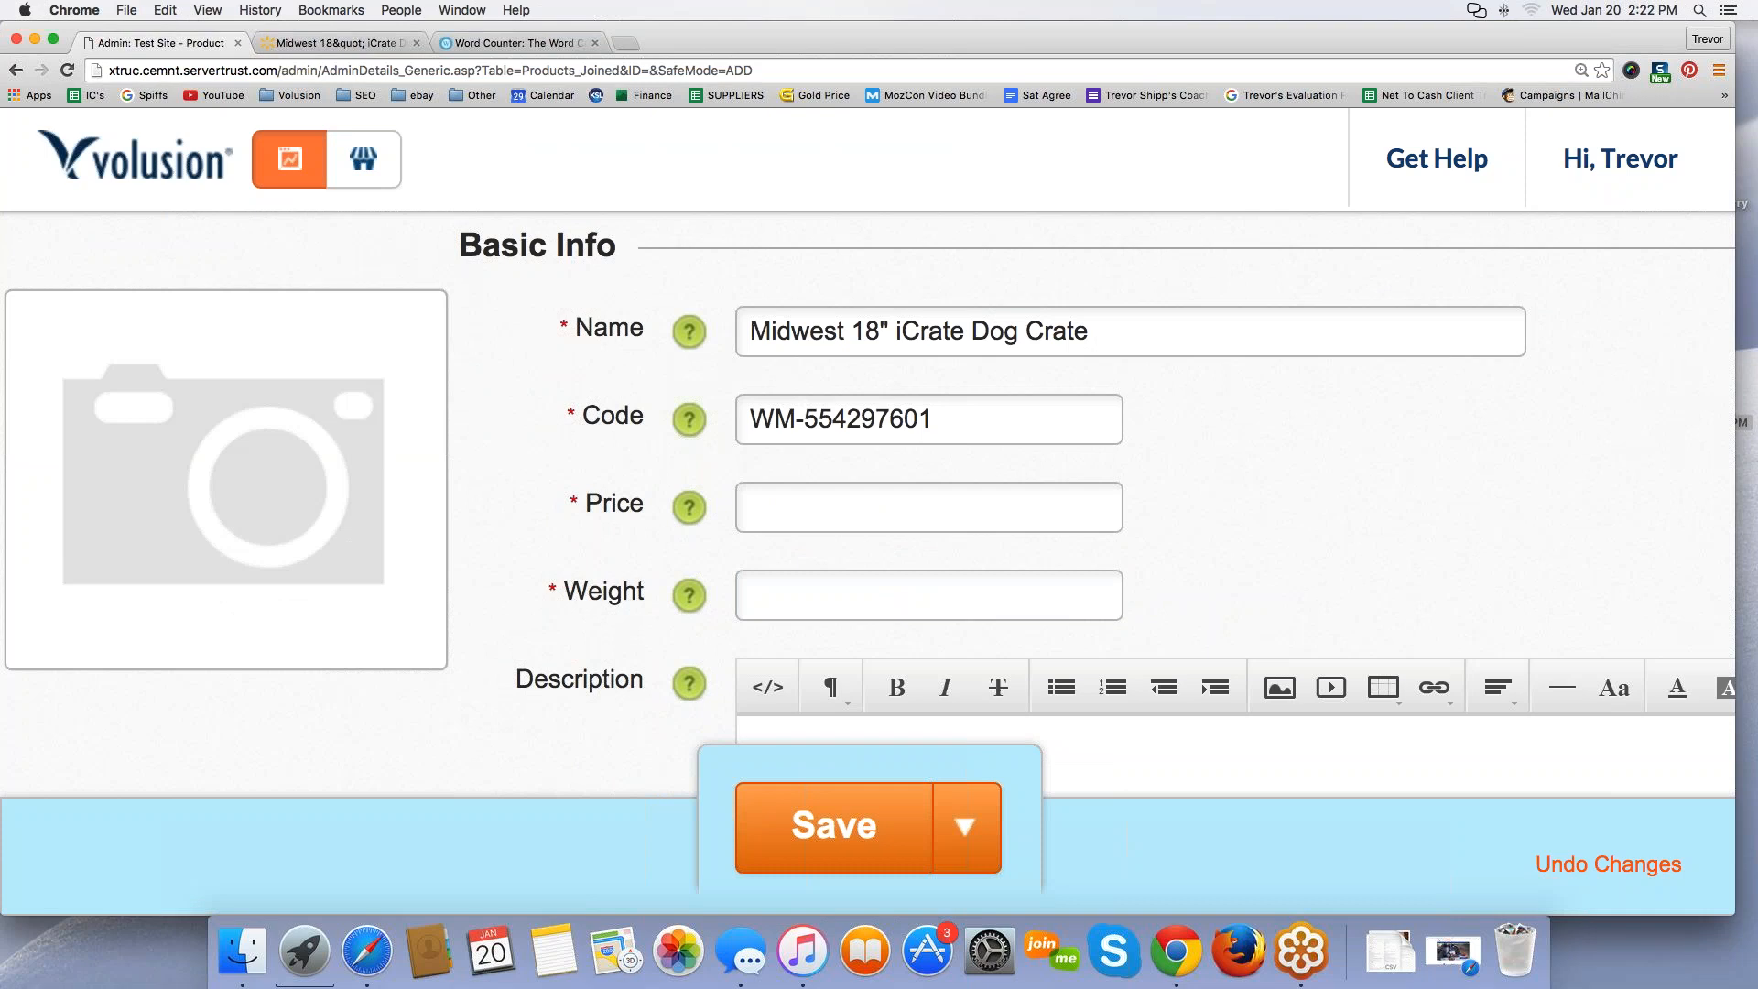
Step: Try AMZ and TG as supplier prefixes in the Code, and restore the WM prefix
left_click(804, 418)
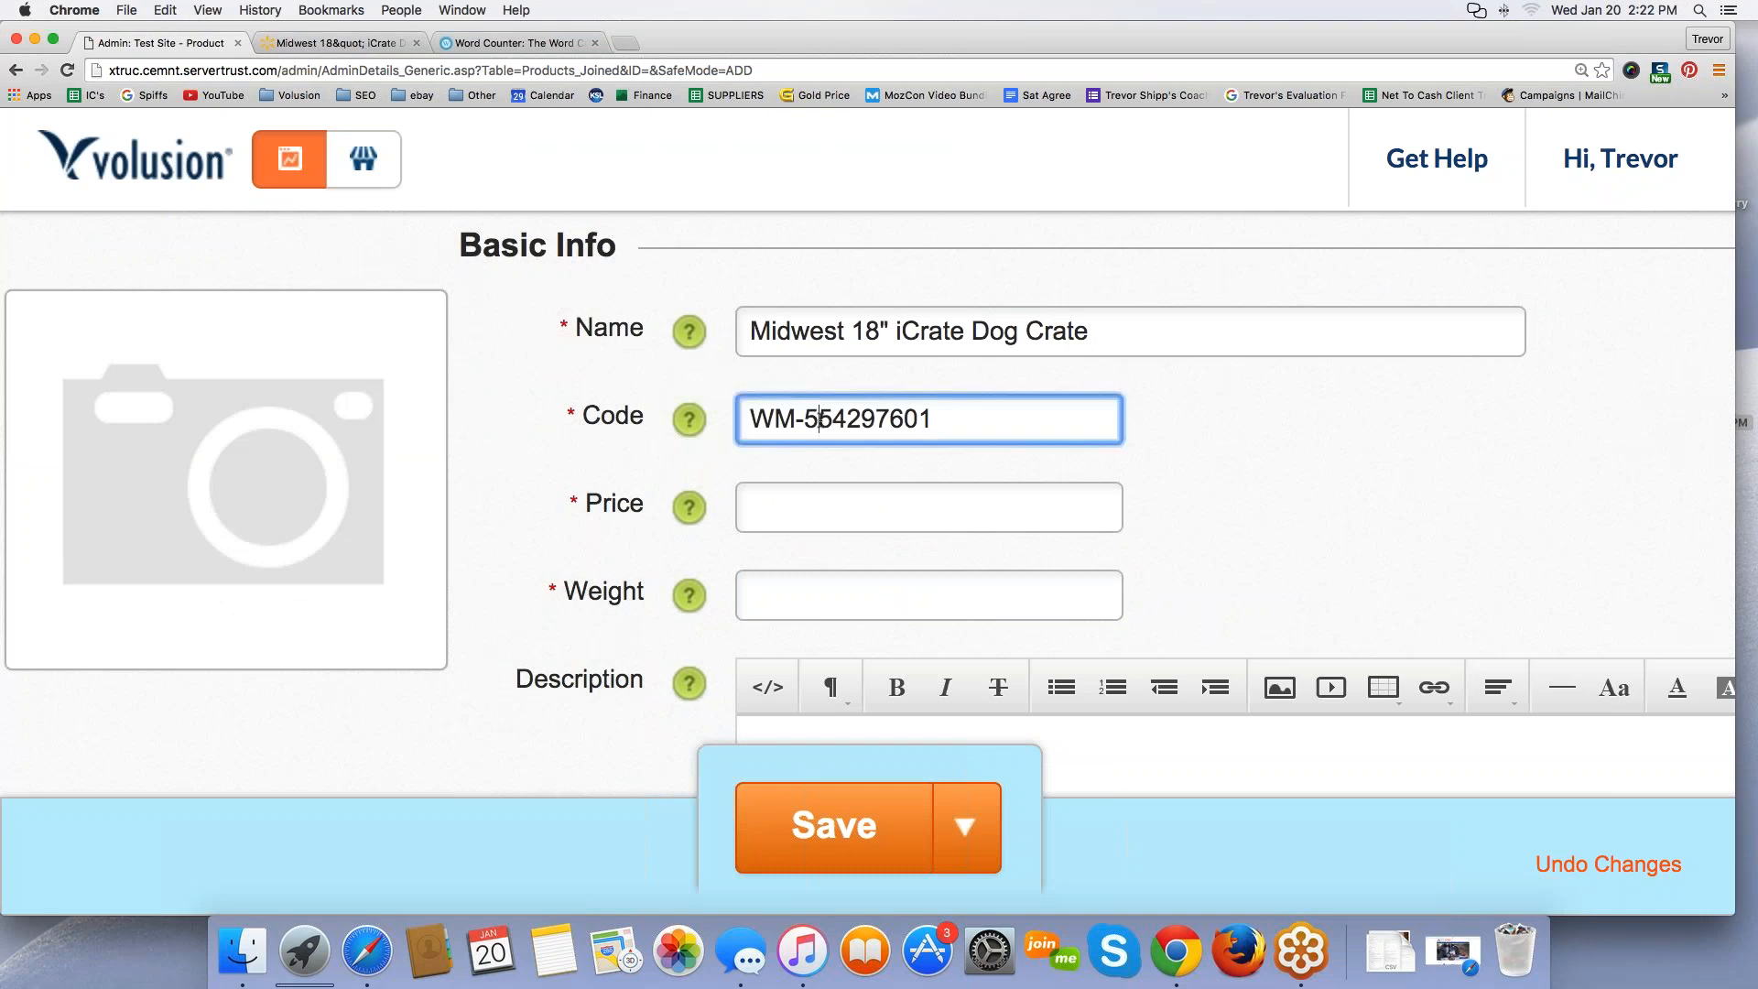
left_click_drag(804, 418, 979, 413)
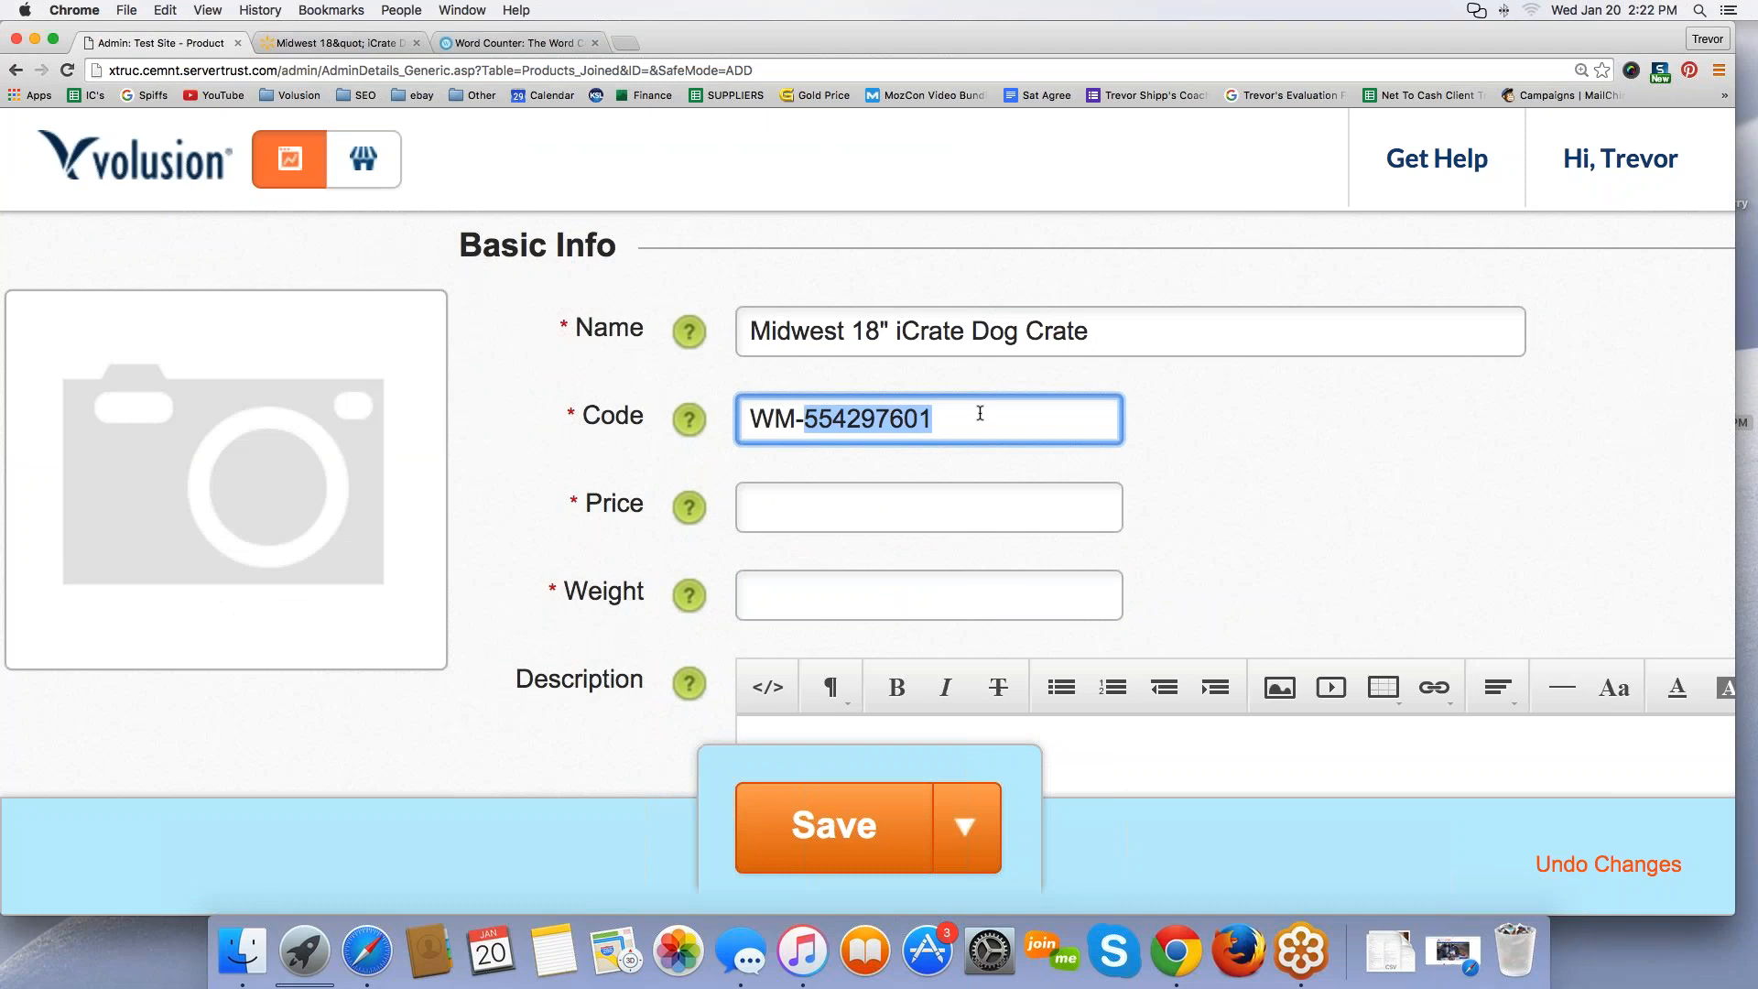
left_click(919, 409)
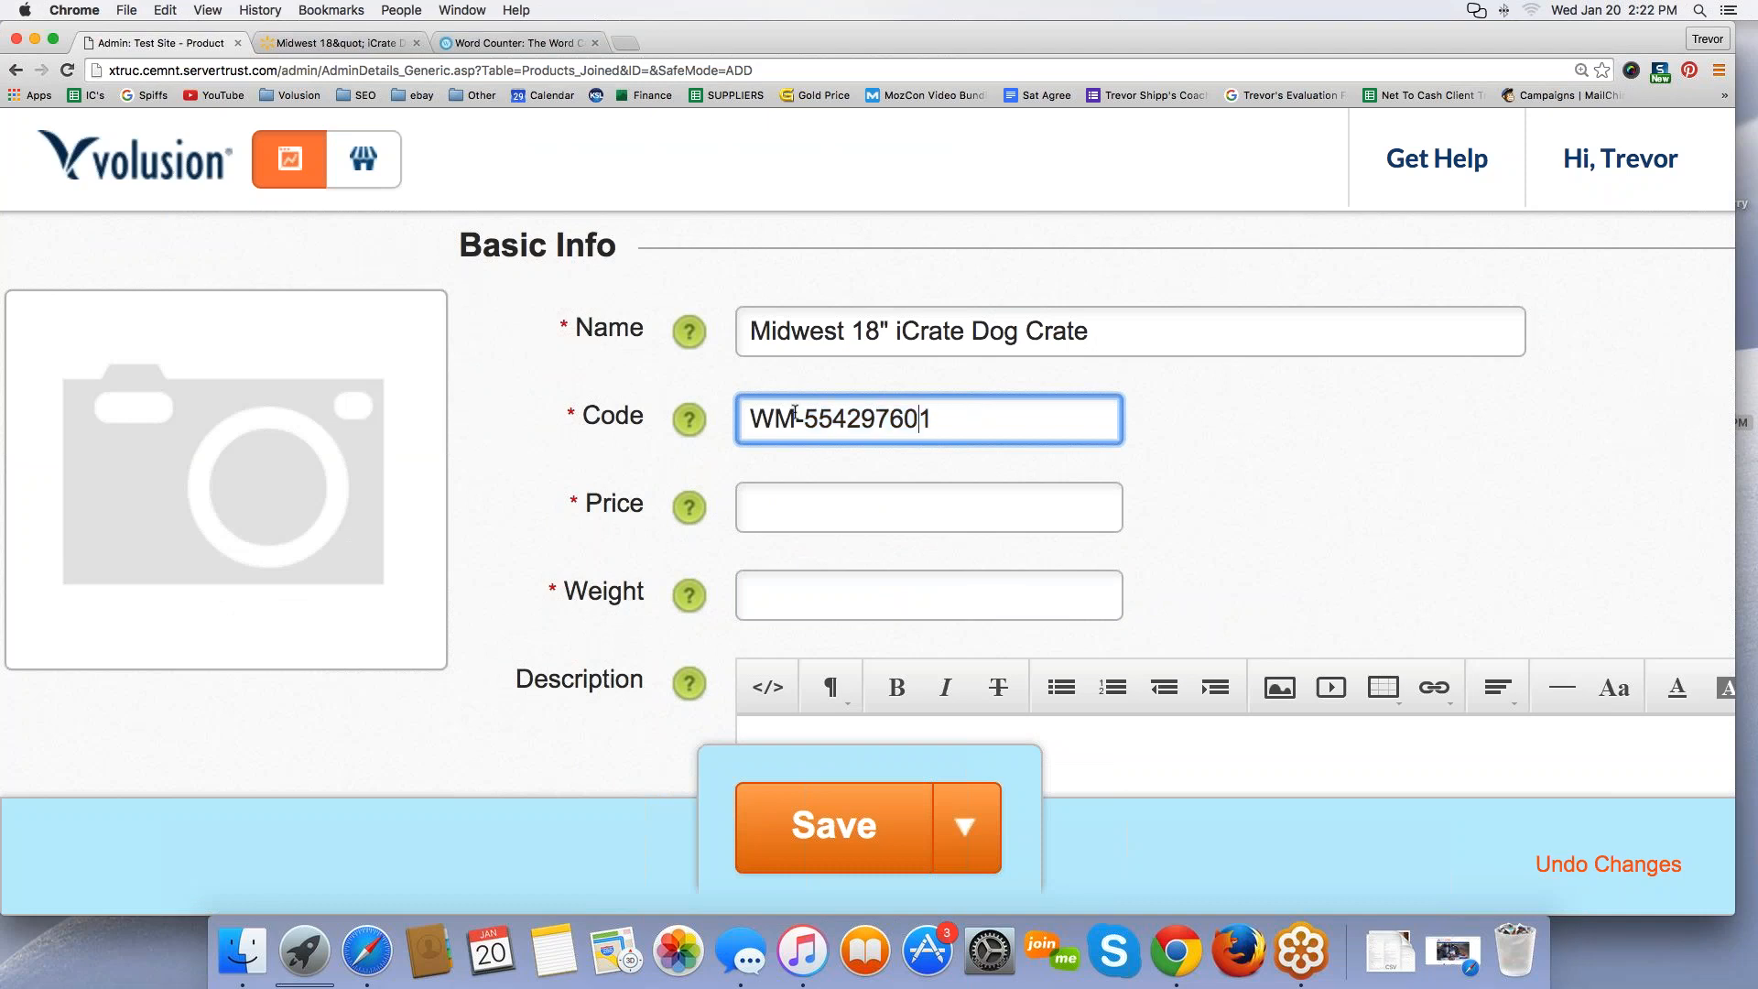
left_click_drag(795, 411, 742, 409)
type("AMZ")
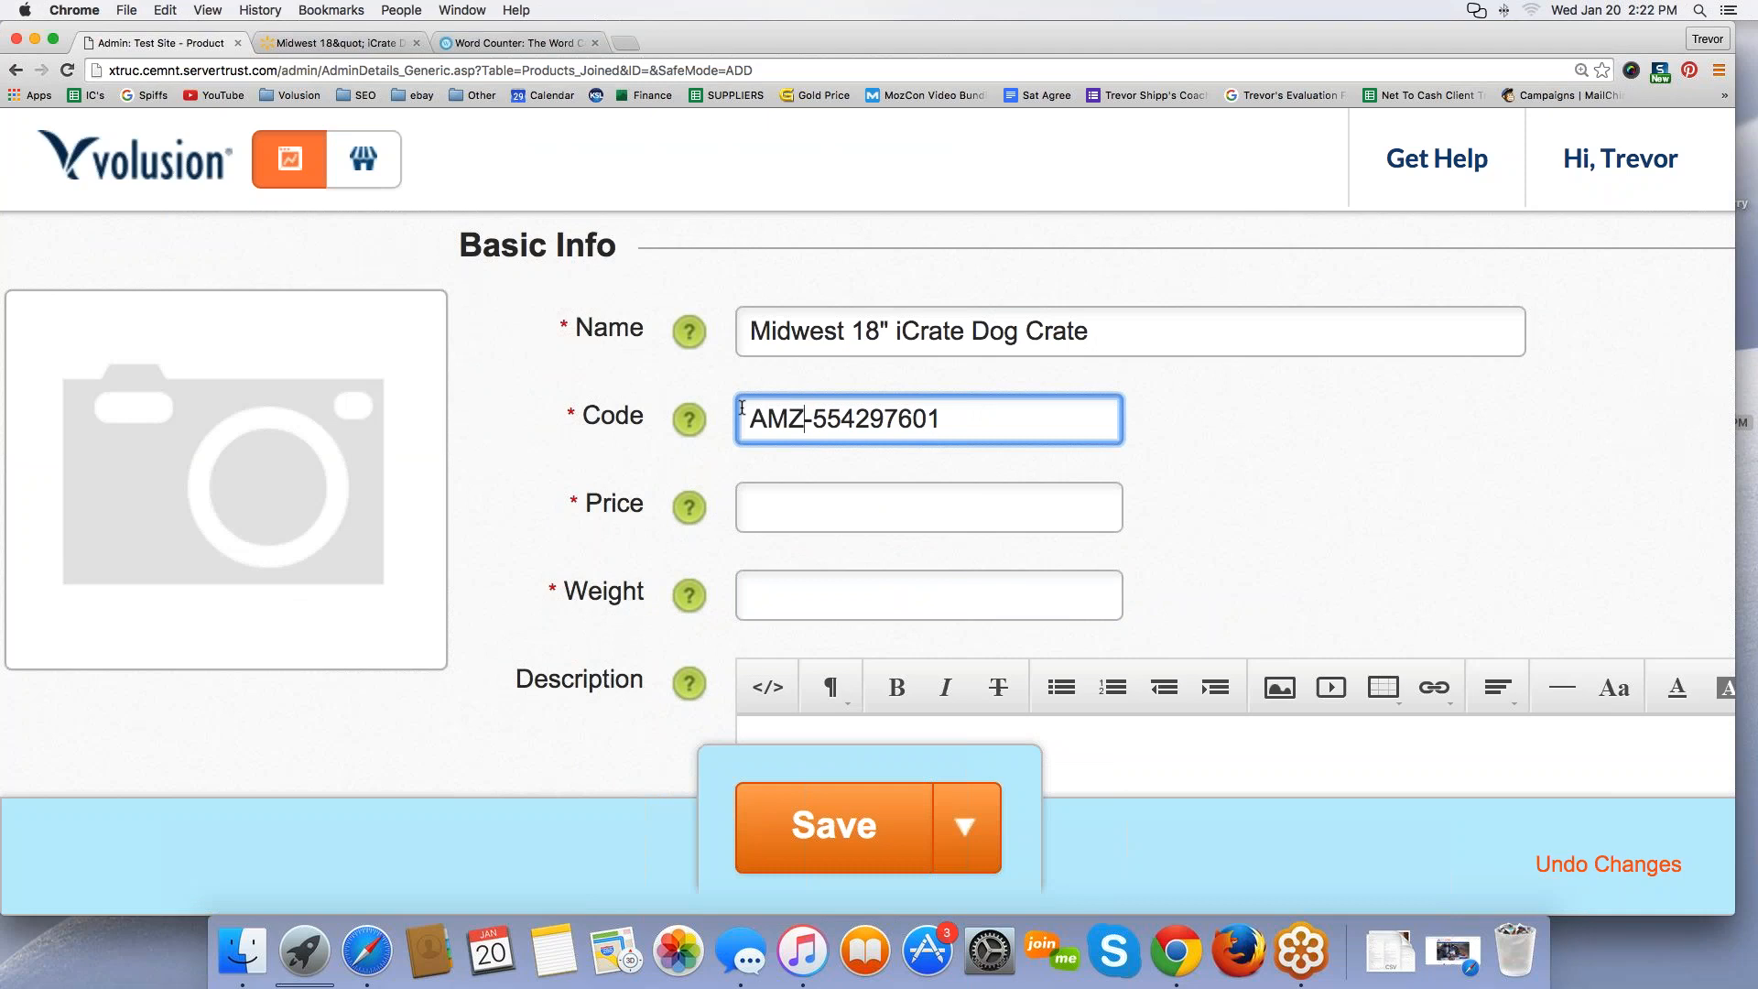
key("BackSpace")
key("BackSpace")
key("BackSpace")
type("TG")
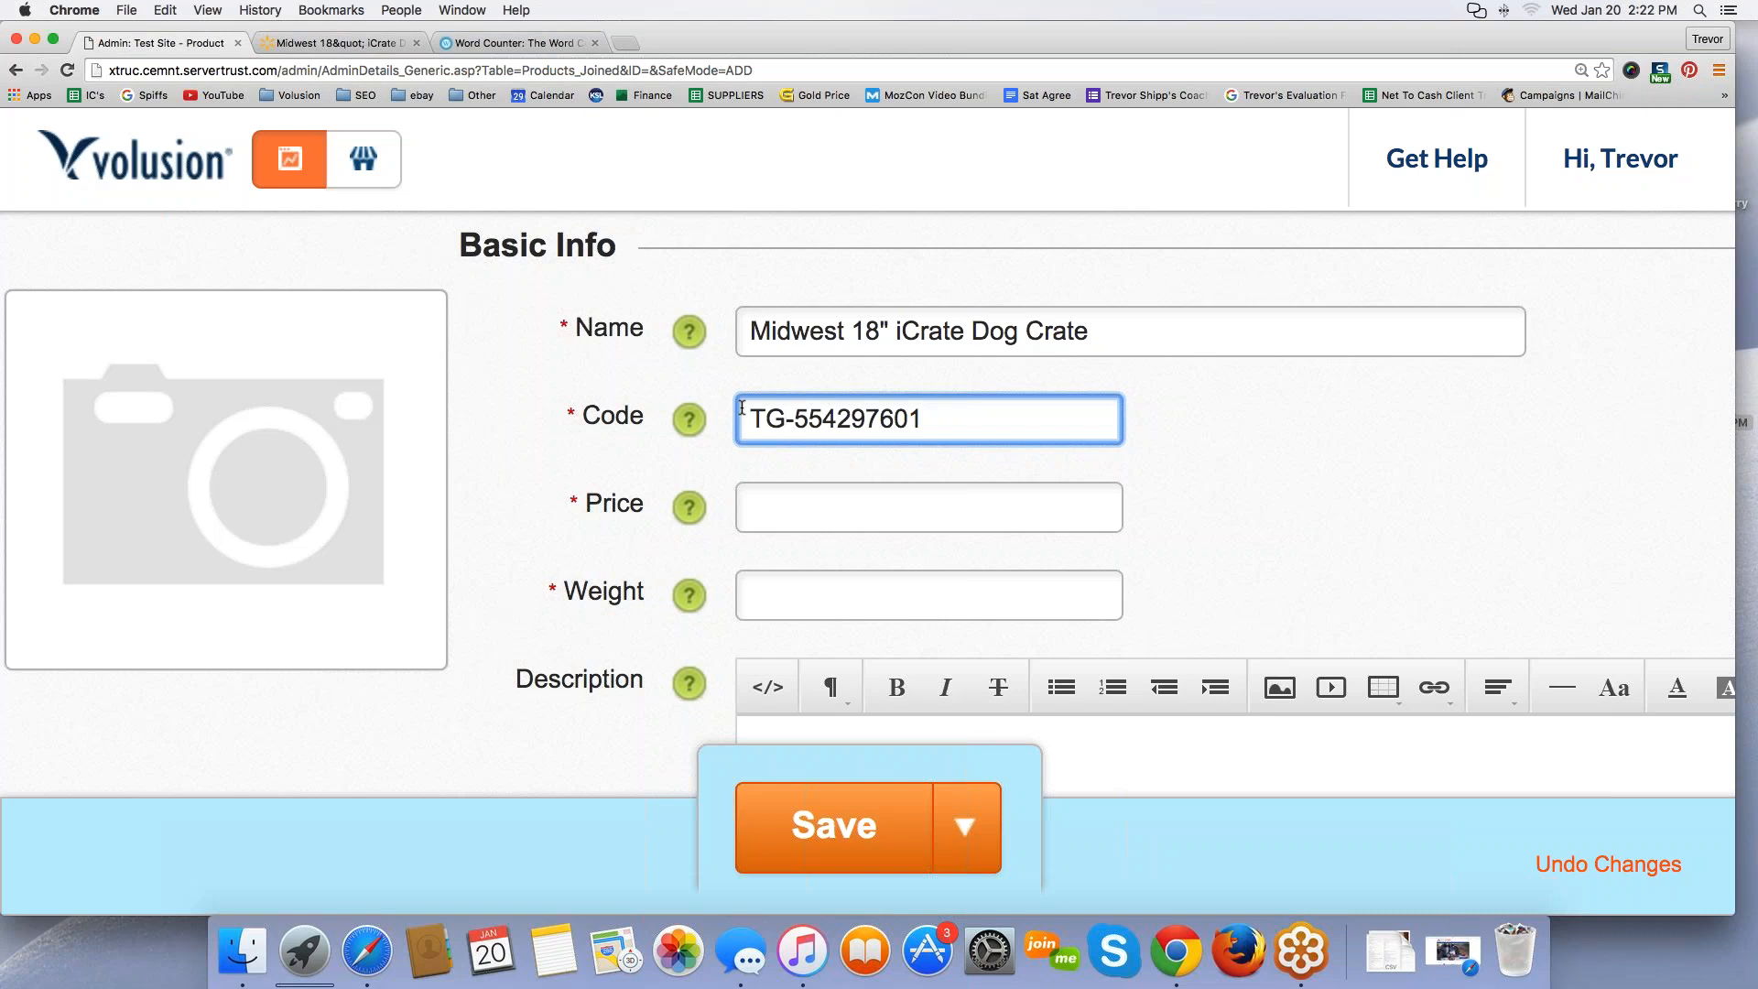
key("BackSpace")
key("BackSpace")
type("WM")
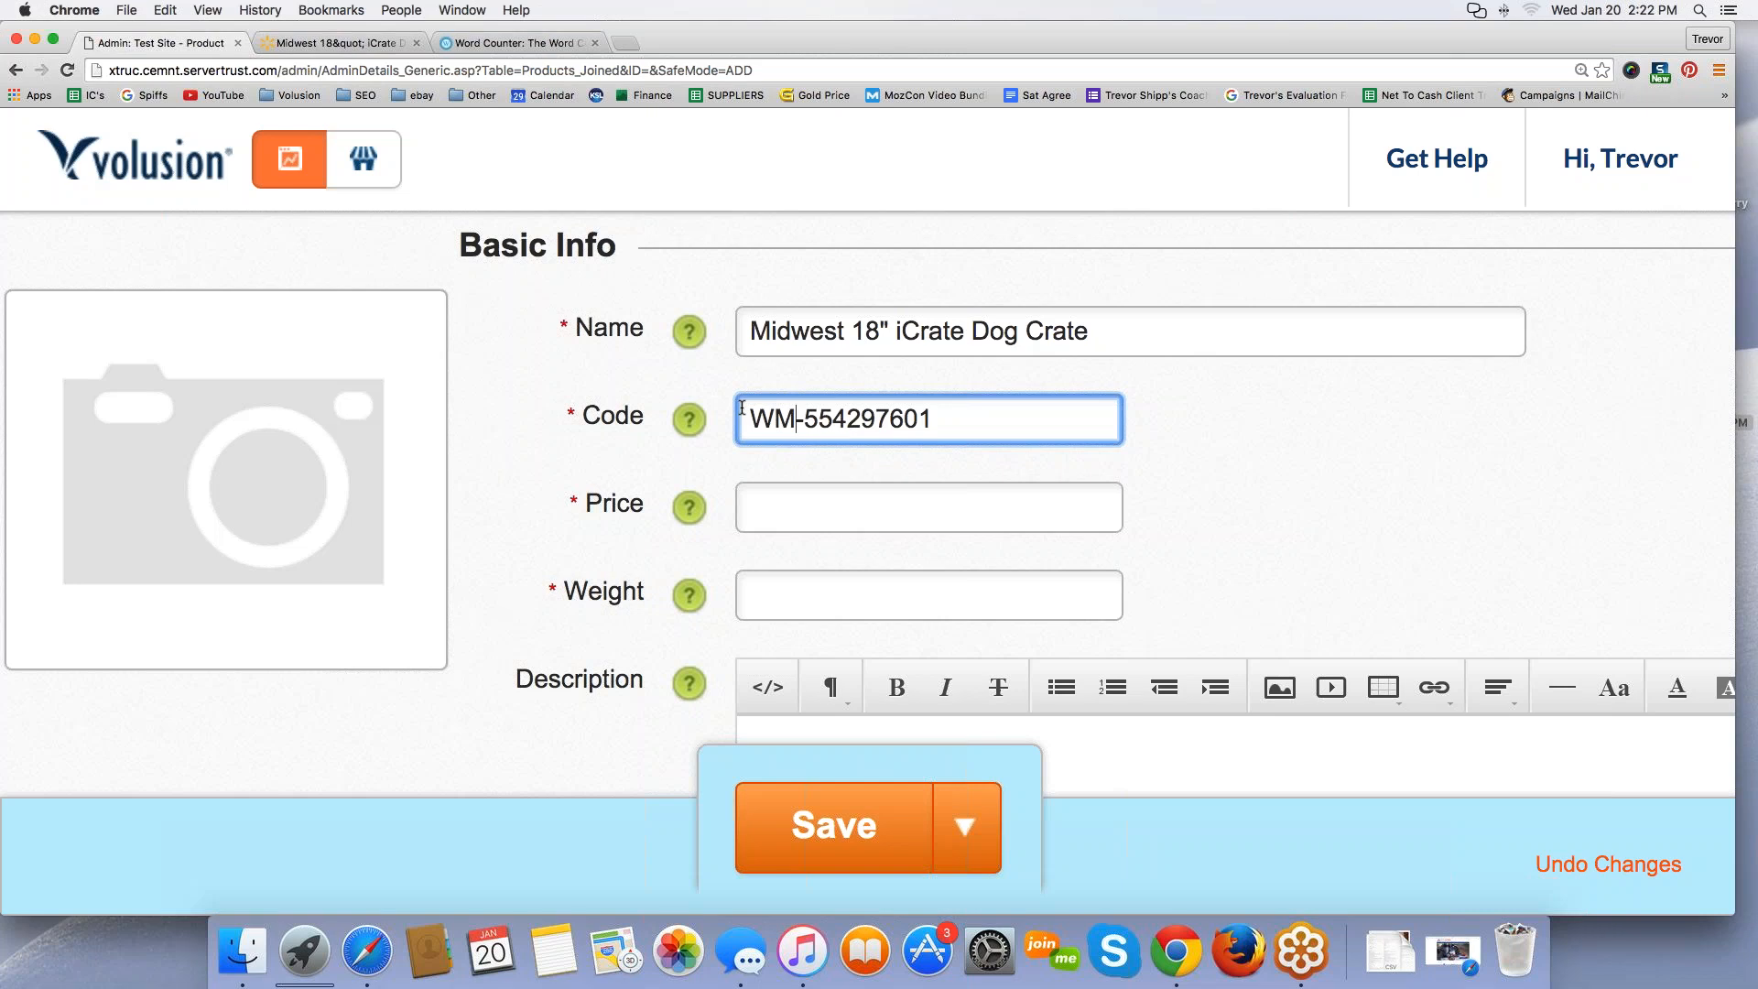
Step: Switch to the Word Counter notes and start a Pricing heading below the point about using browser tabs, leaving a blank line between
key("Tab")
key("Tab")
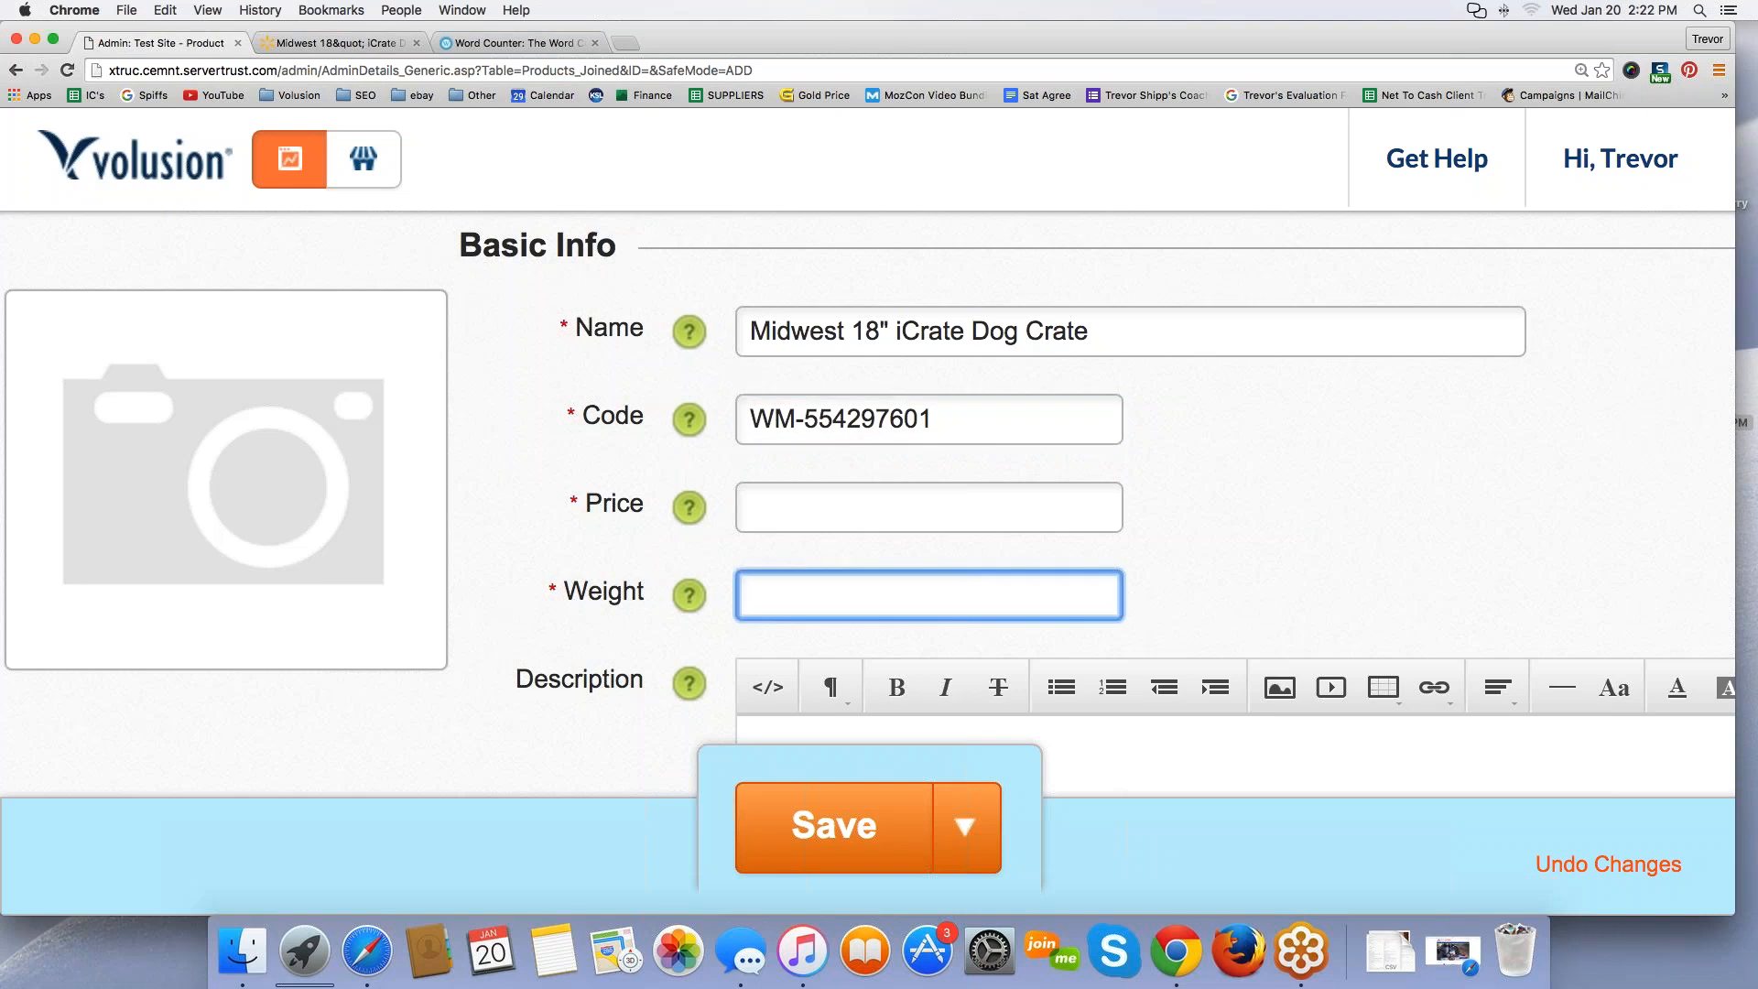
key("shift+Tab")
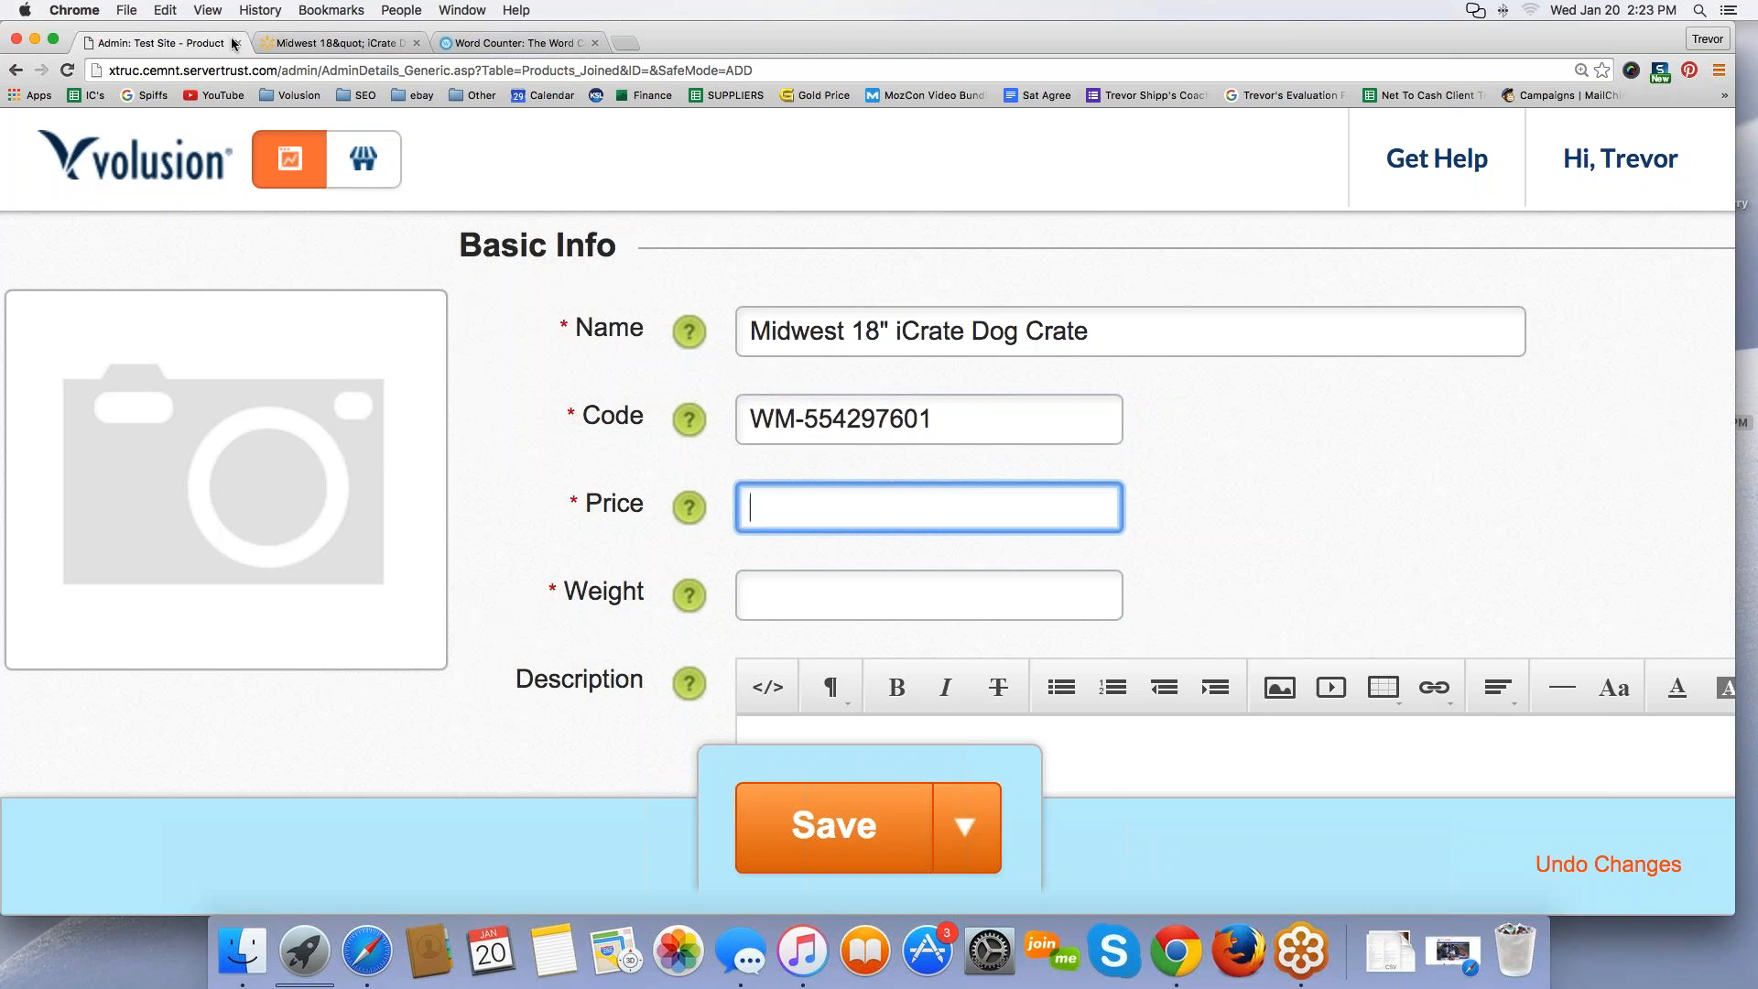
left_click(513, 43)
scroll(792, 512, "down", 1)
left_click(791, 511)
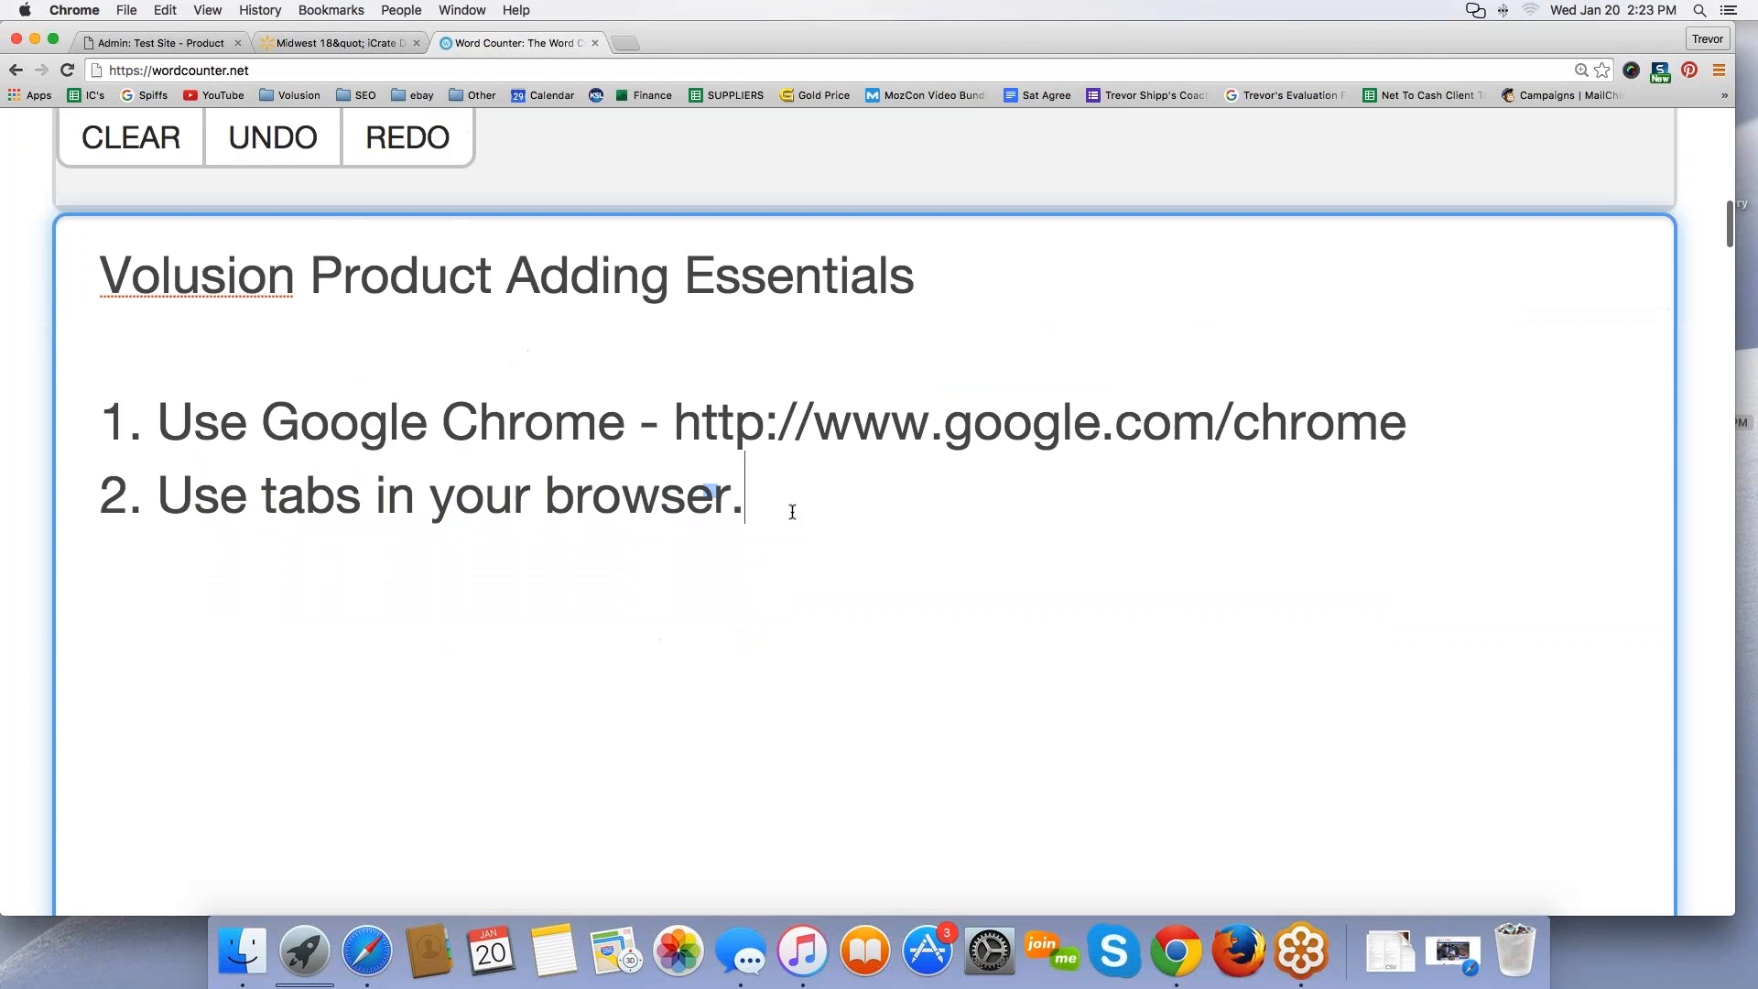
key("Return")
key("Return")
type("Prcing")
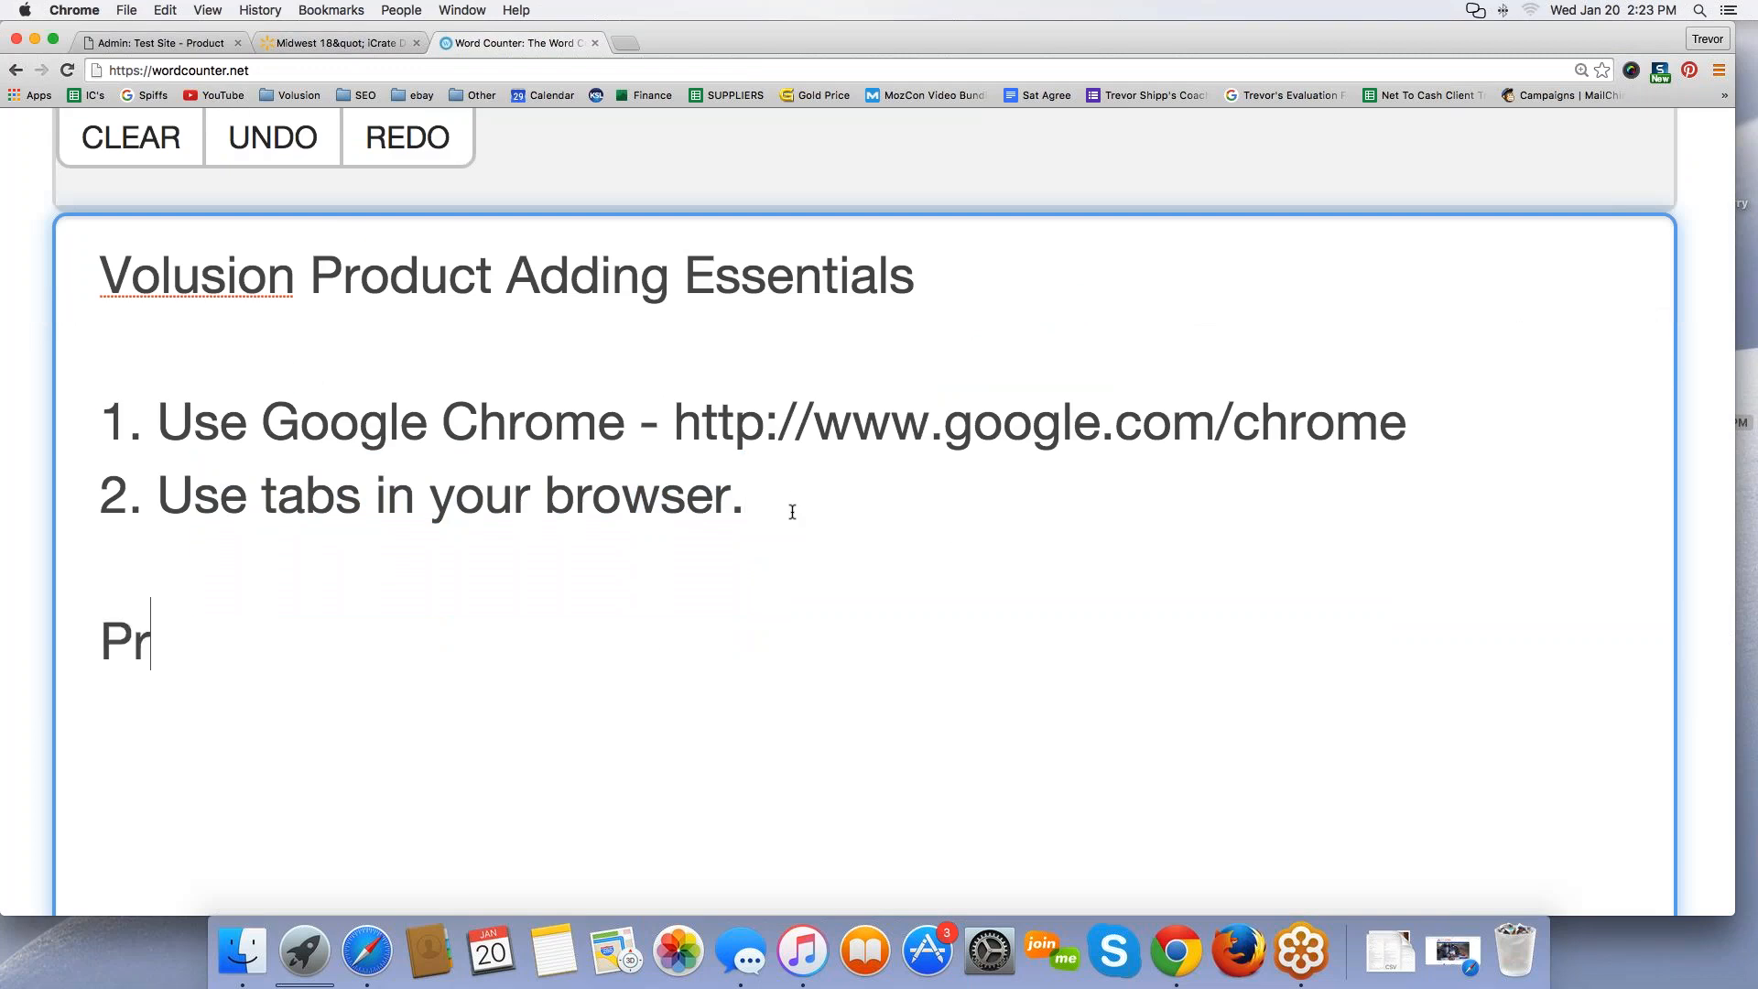
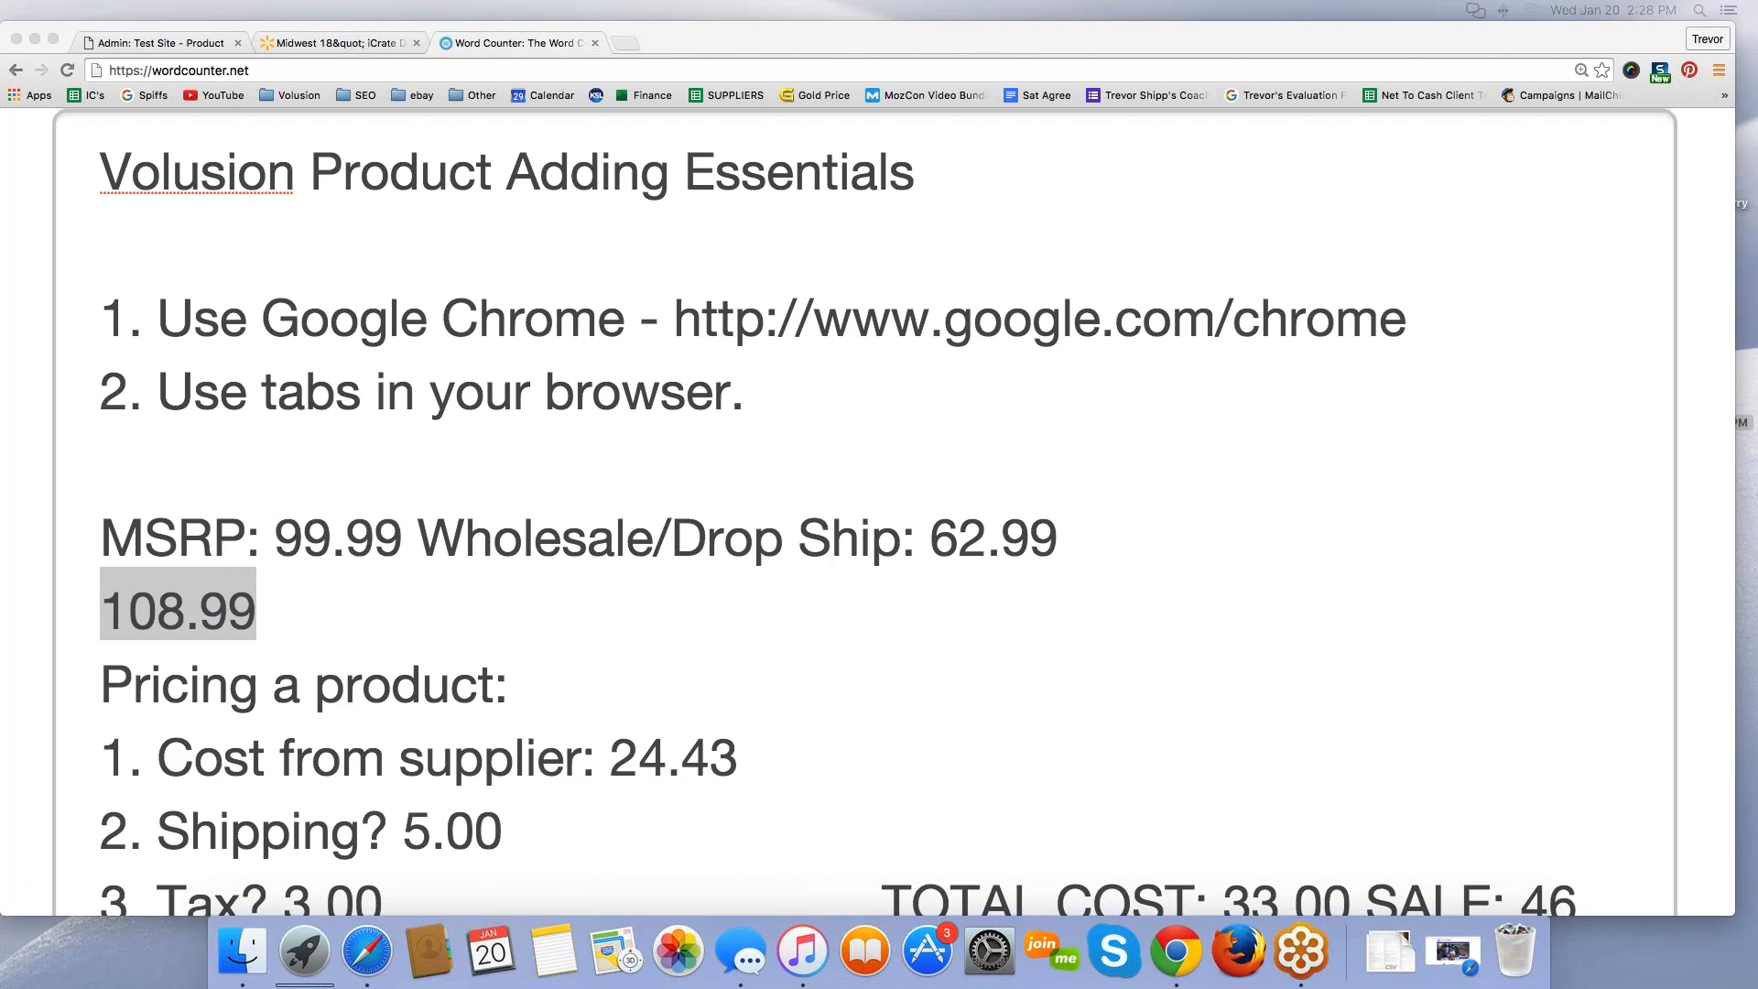
Step: Review the number in the Code on the Volusion product form, and check the dog crate's Walmart page
left_click(150, 40)
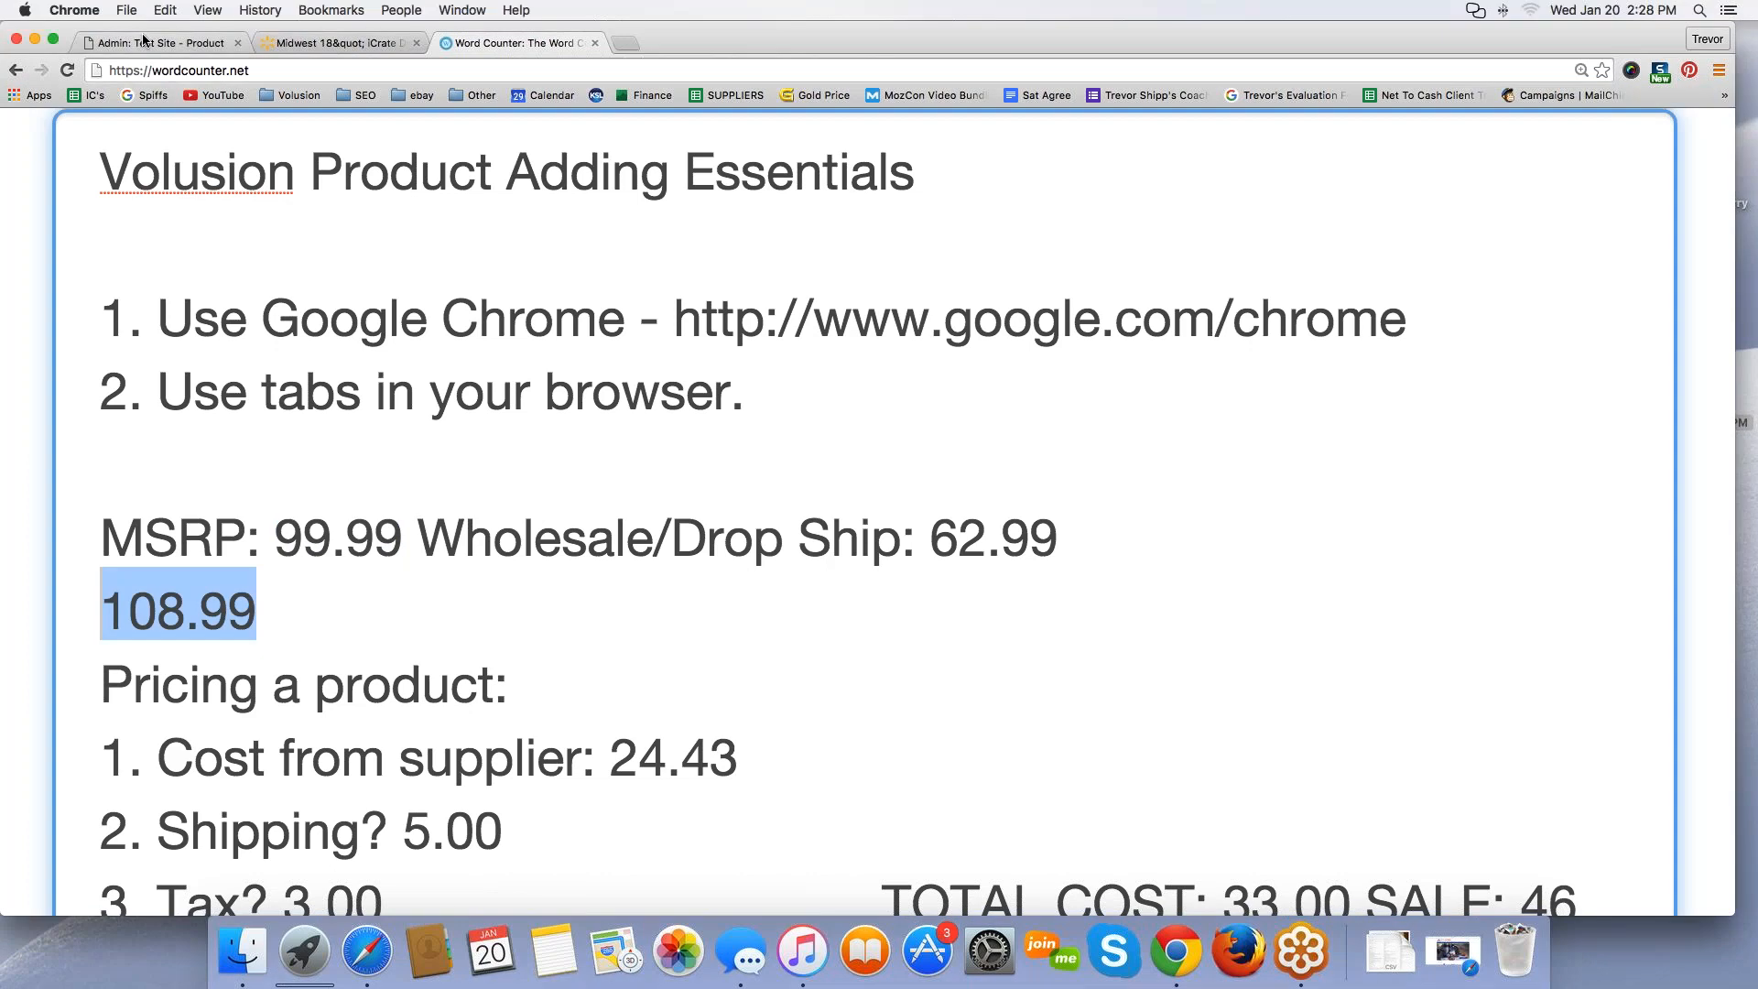
left_click(913, 417)
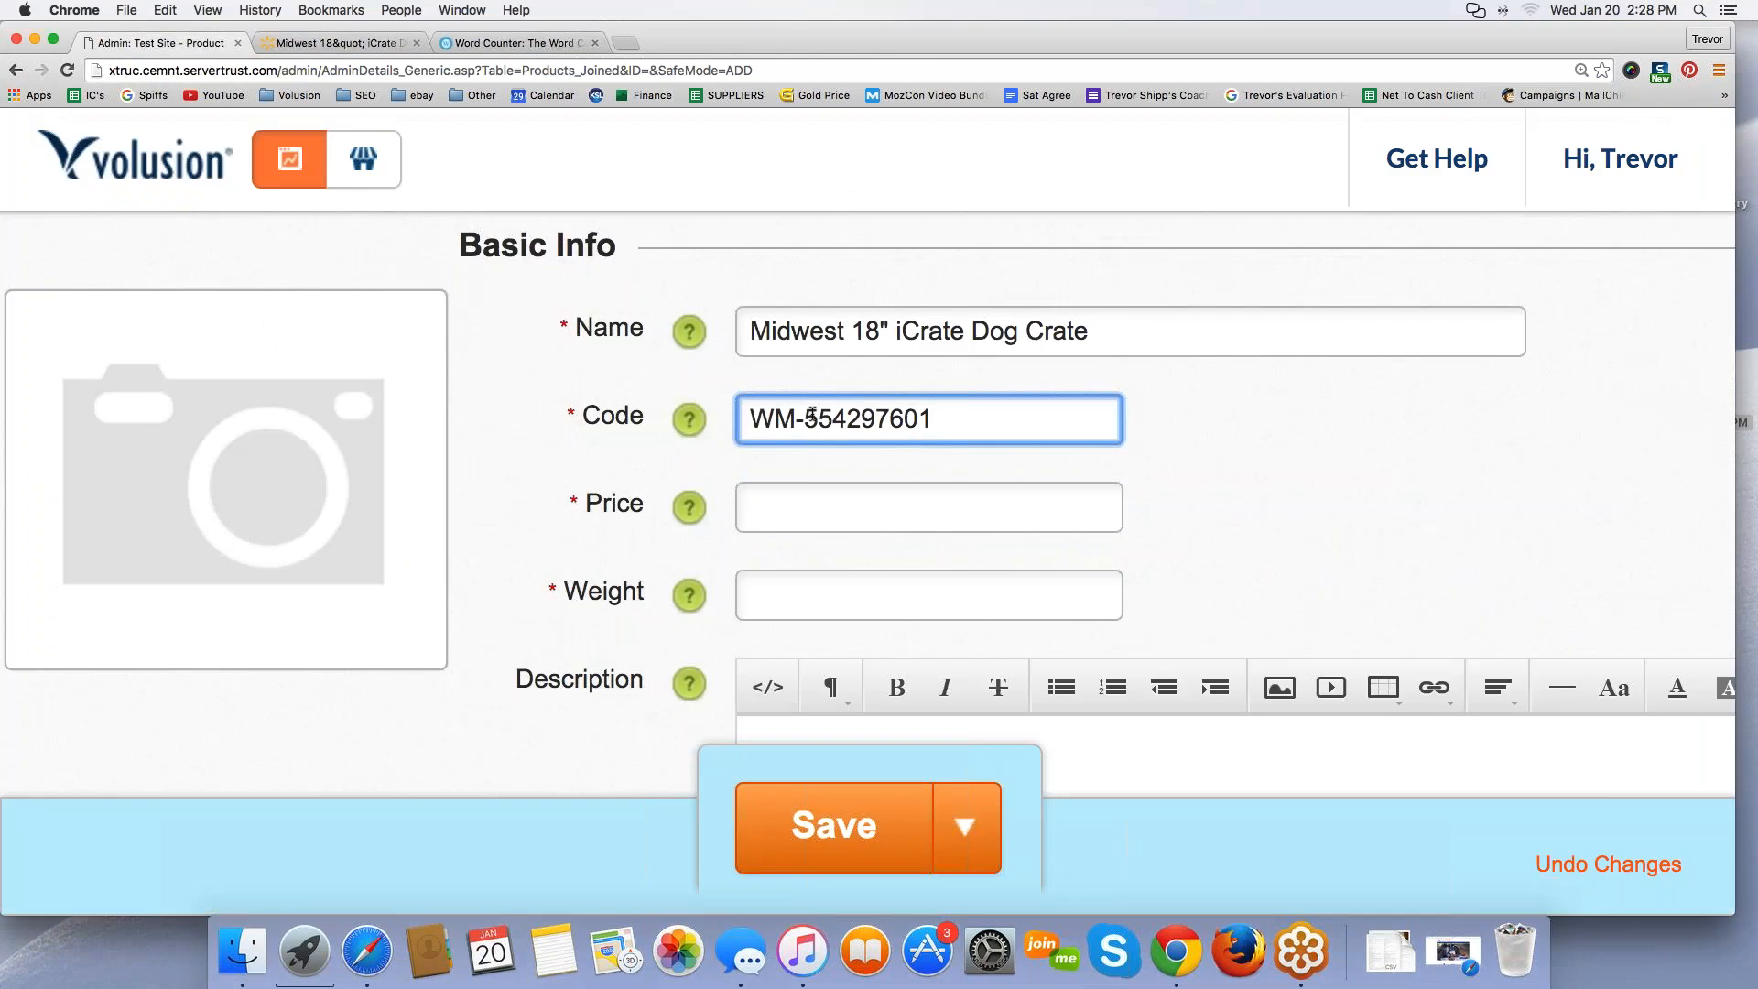
left_click_drag(805, 416, 941, 413)
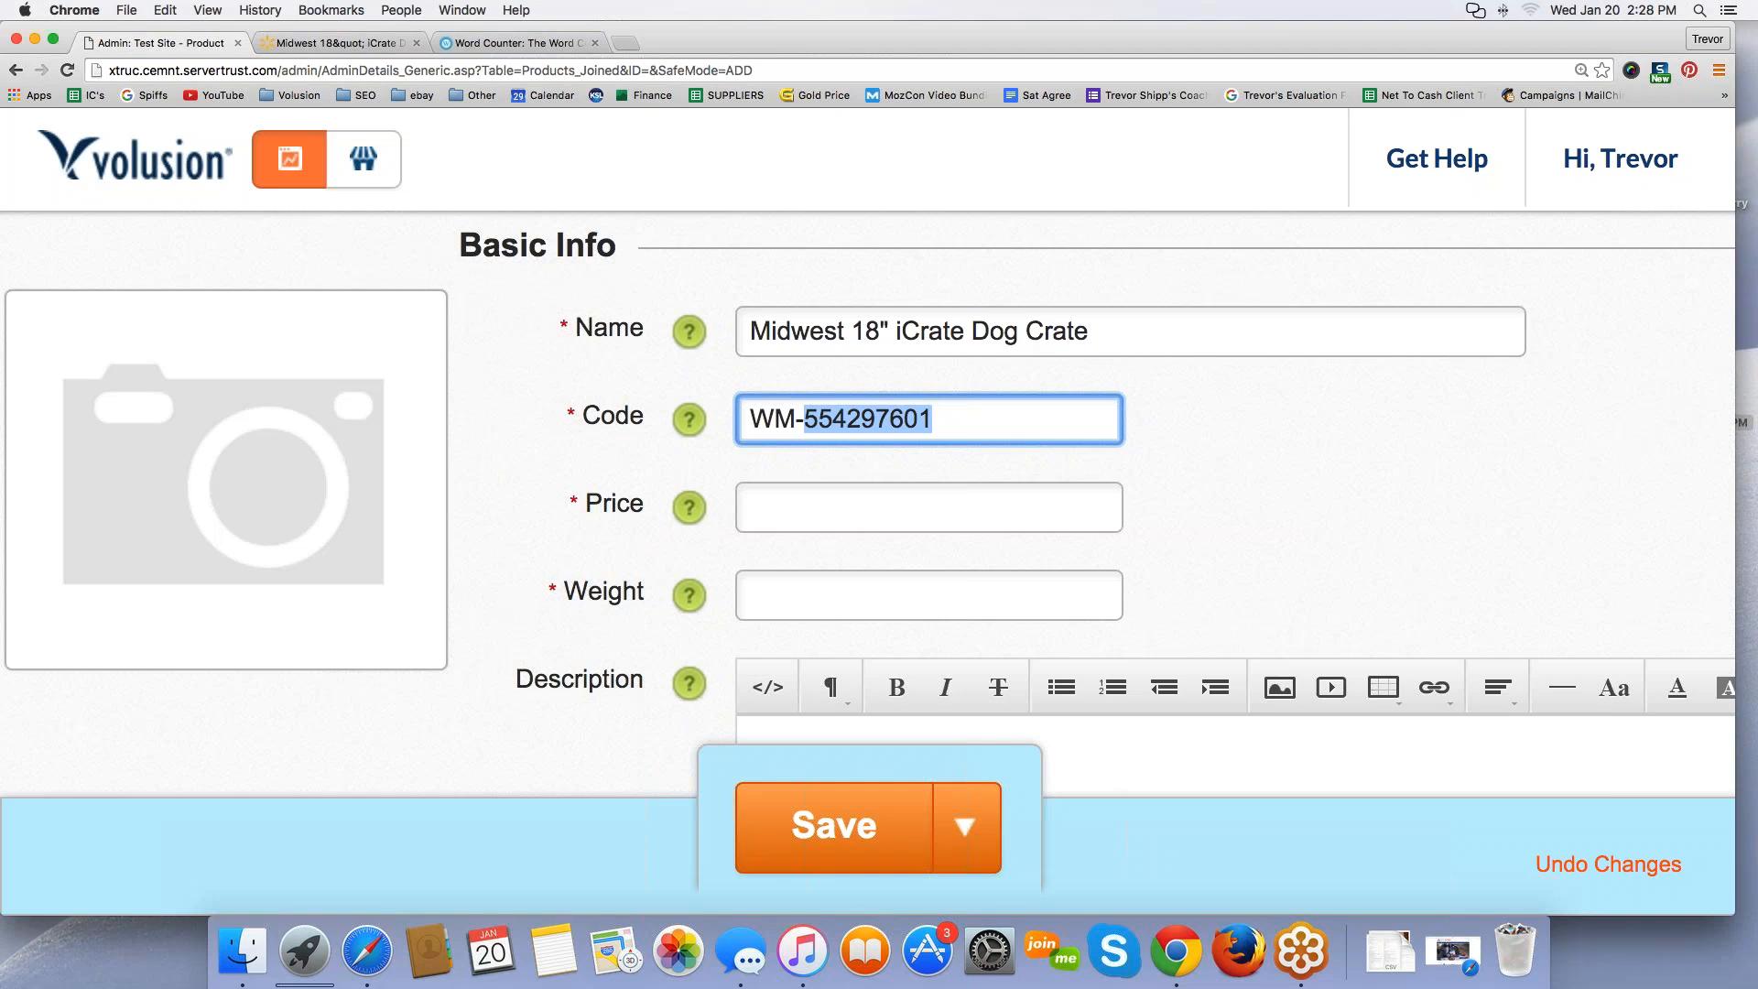
left_click(328, 44)
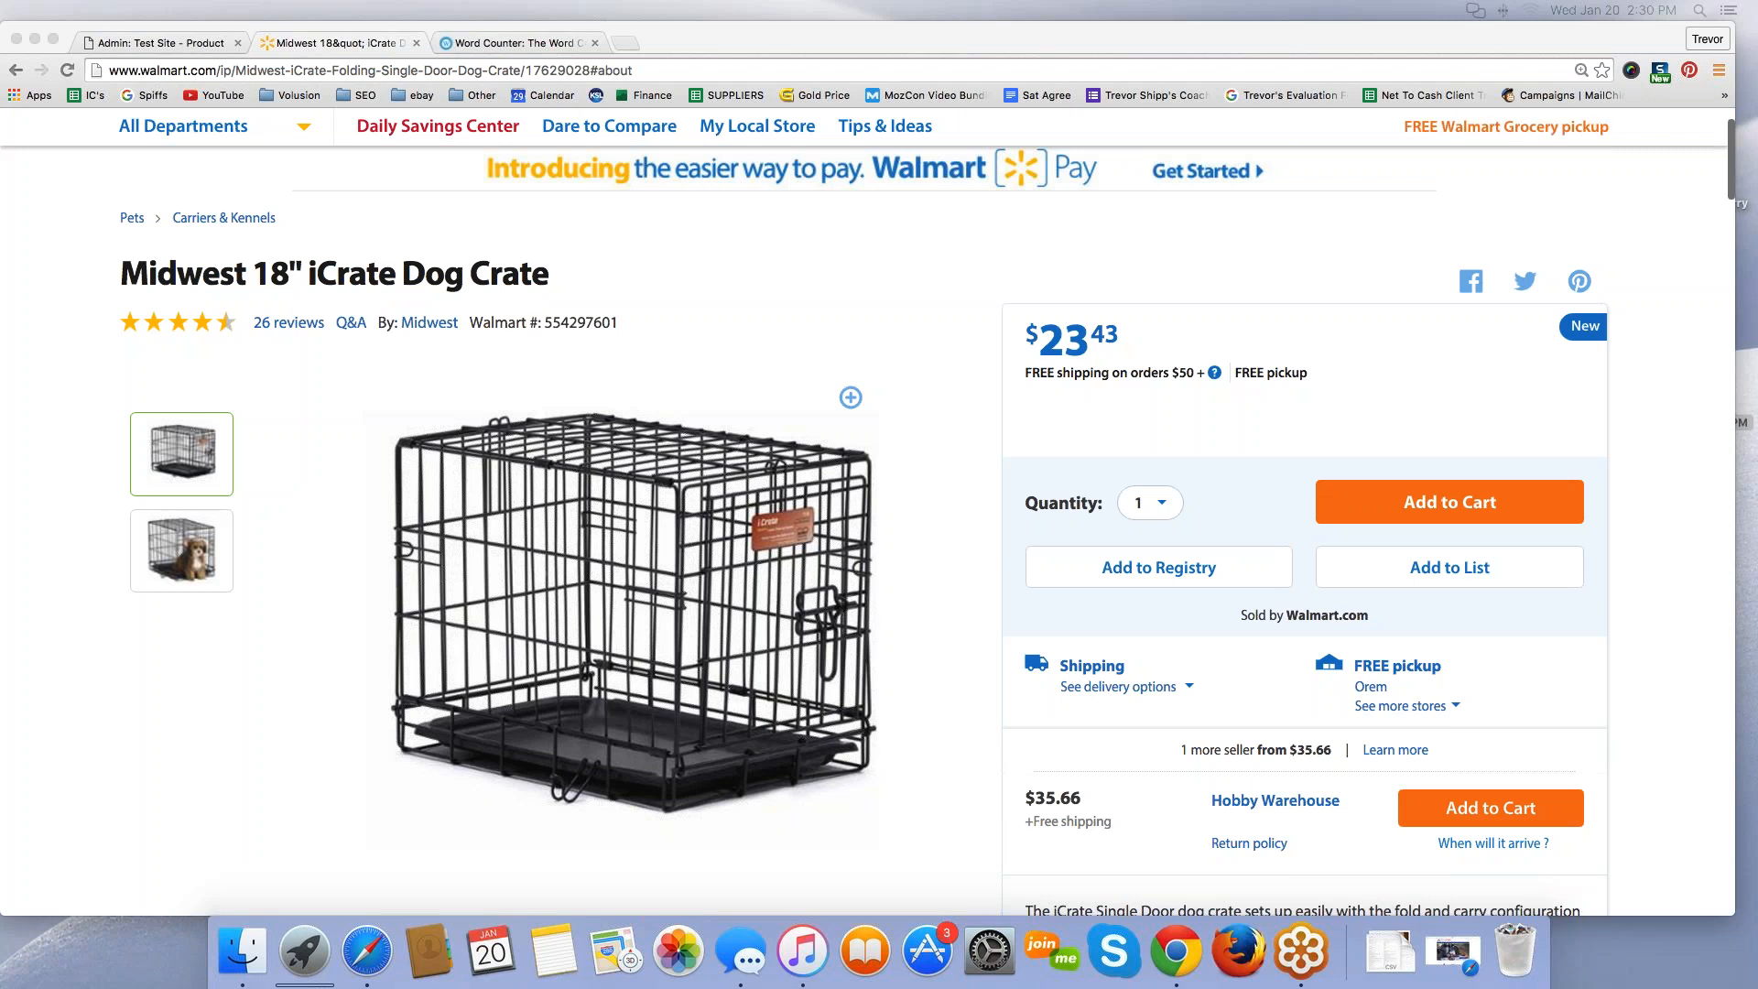
Step: Consult the sale price in the Word Counter notes and set the product's Price to 46.99 in the Volusion form
left_click(151, 42)
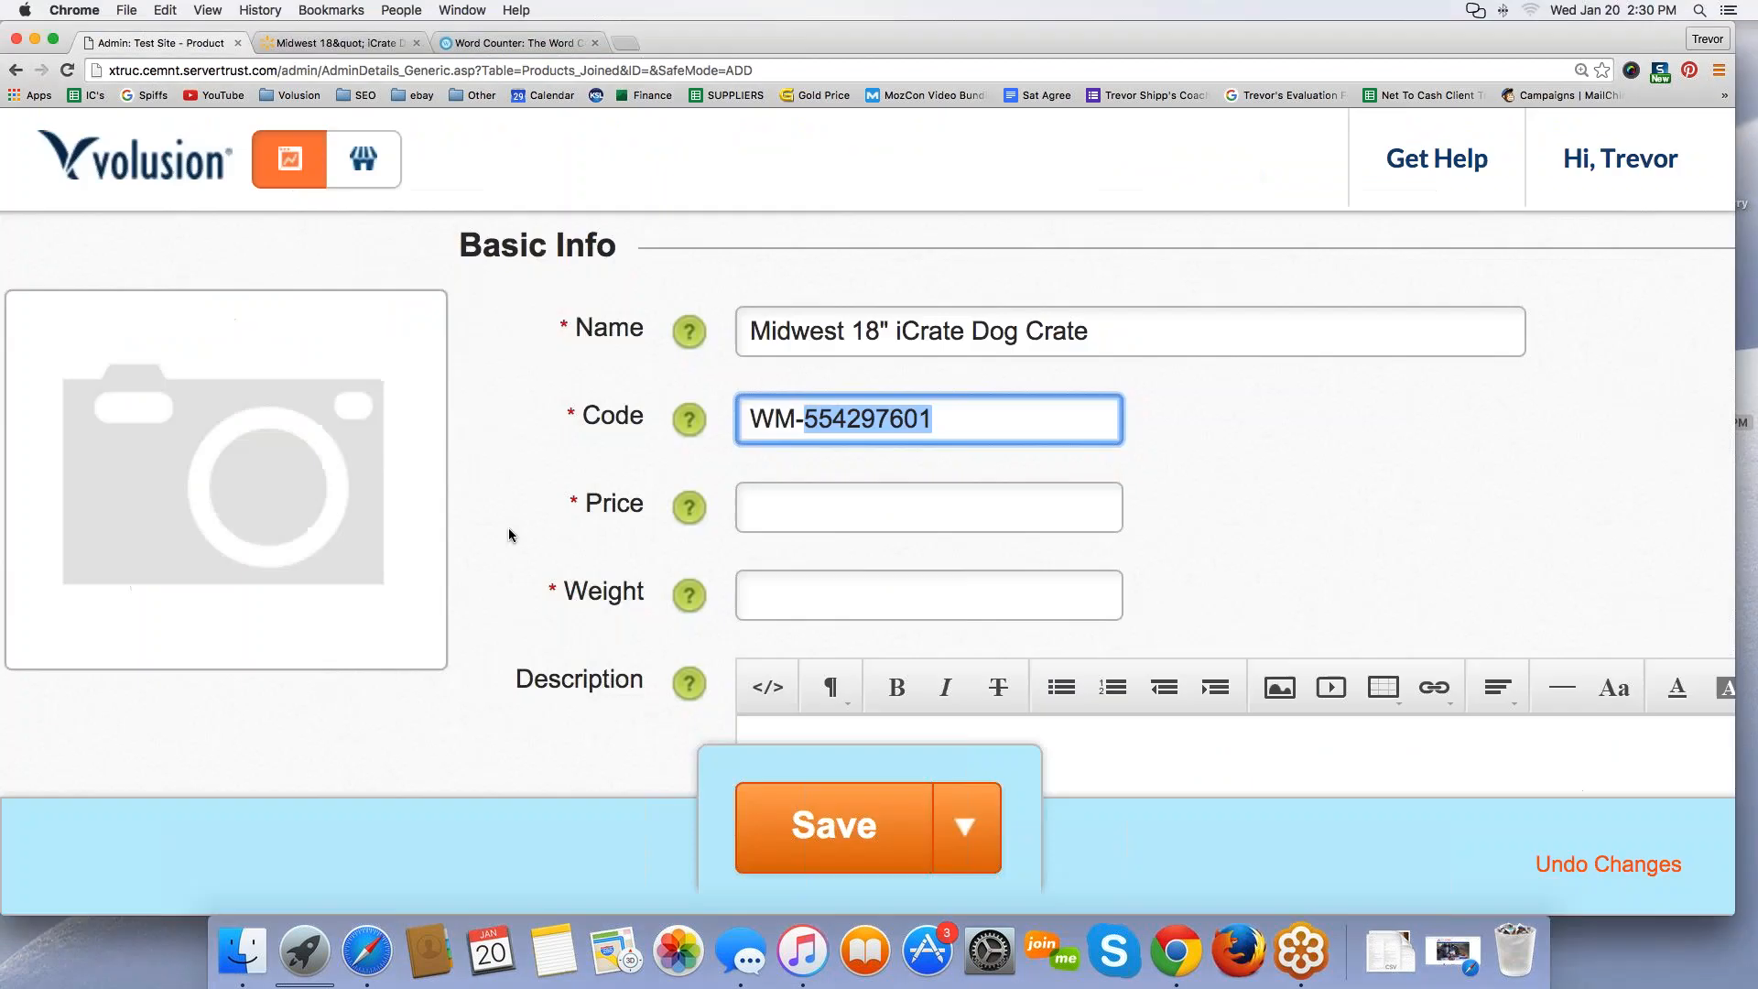
key("Tab")
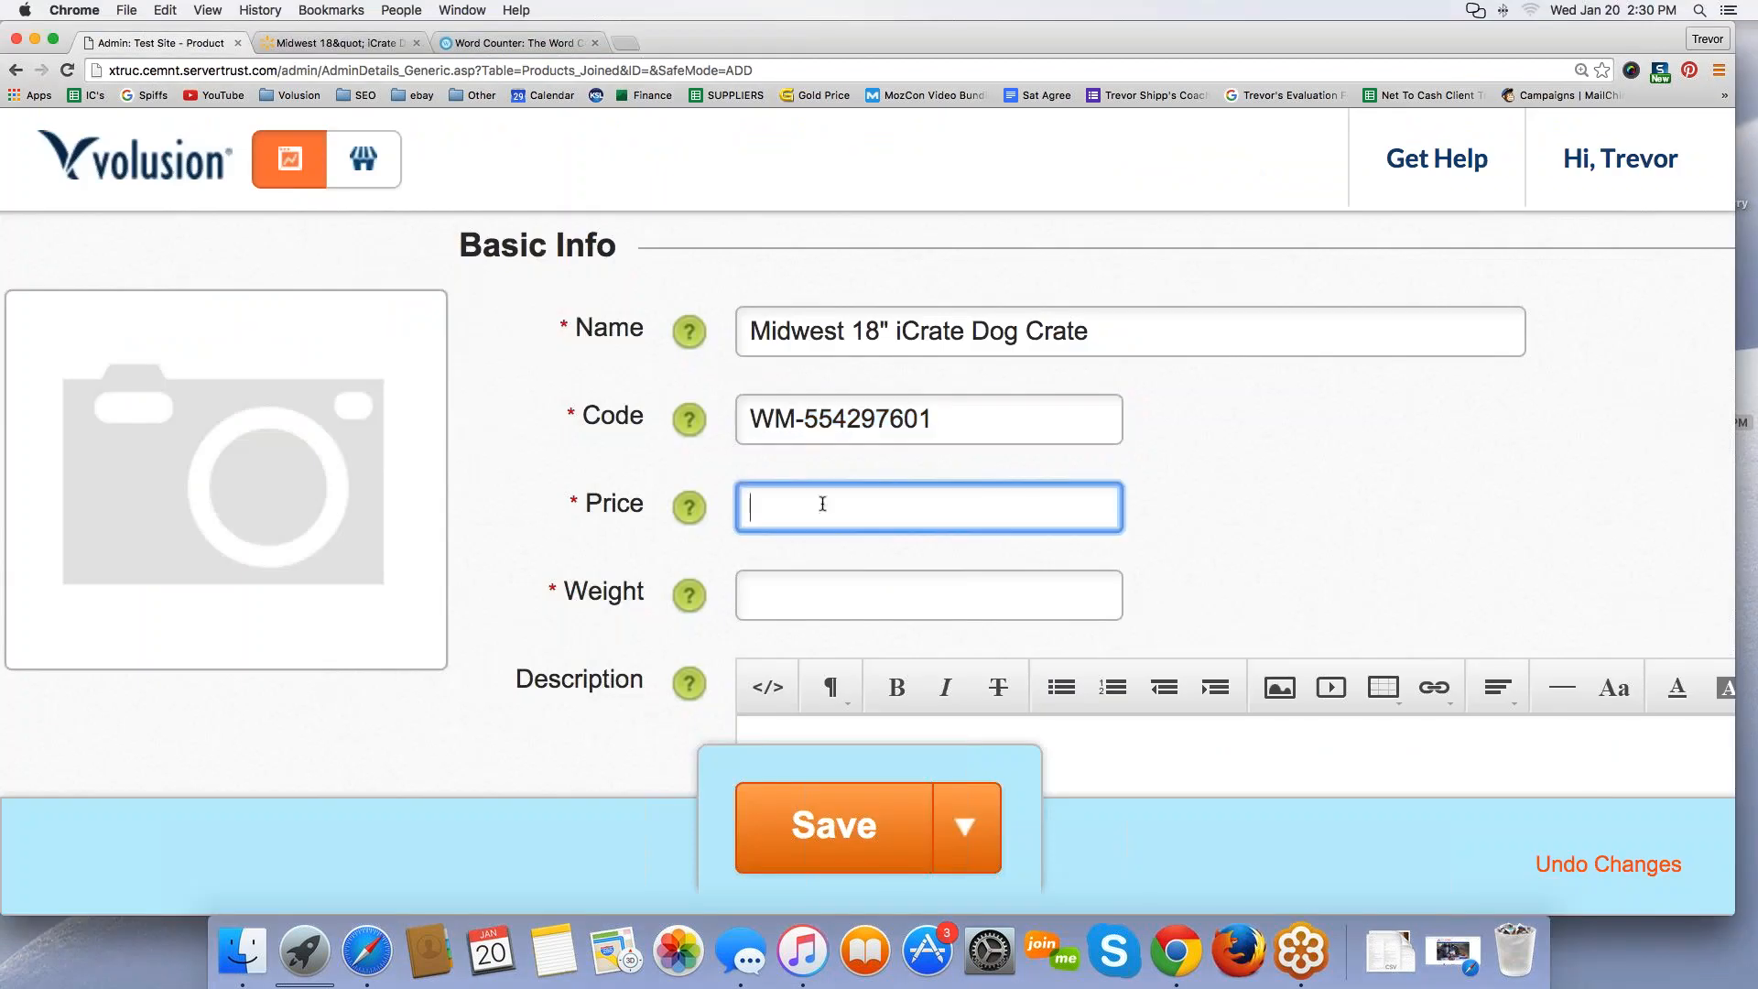
left_click(512, 43)
scroll(357, 581, "down", 5)
scroll(357, 580, "up", 2)
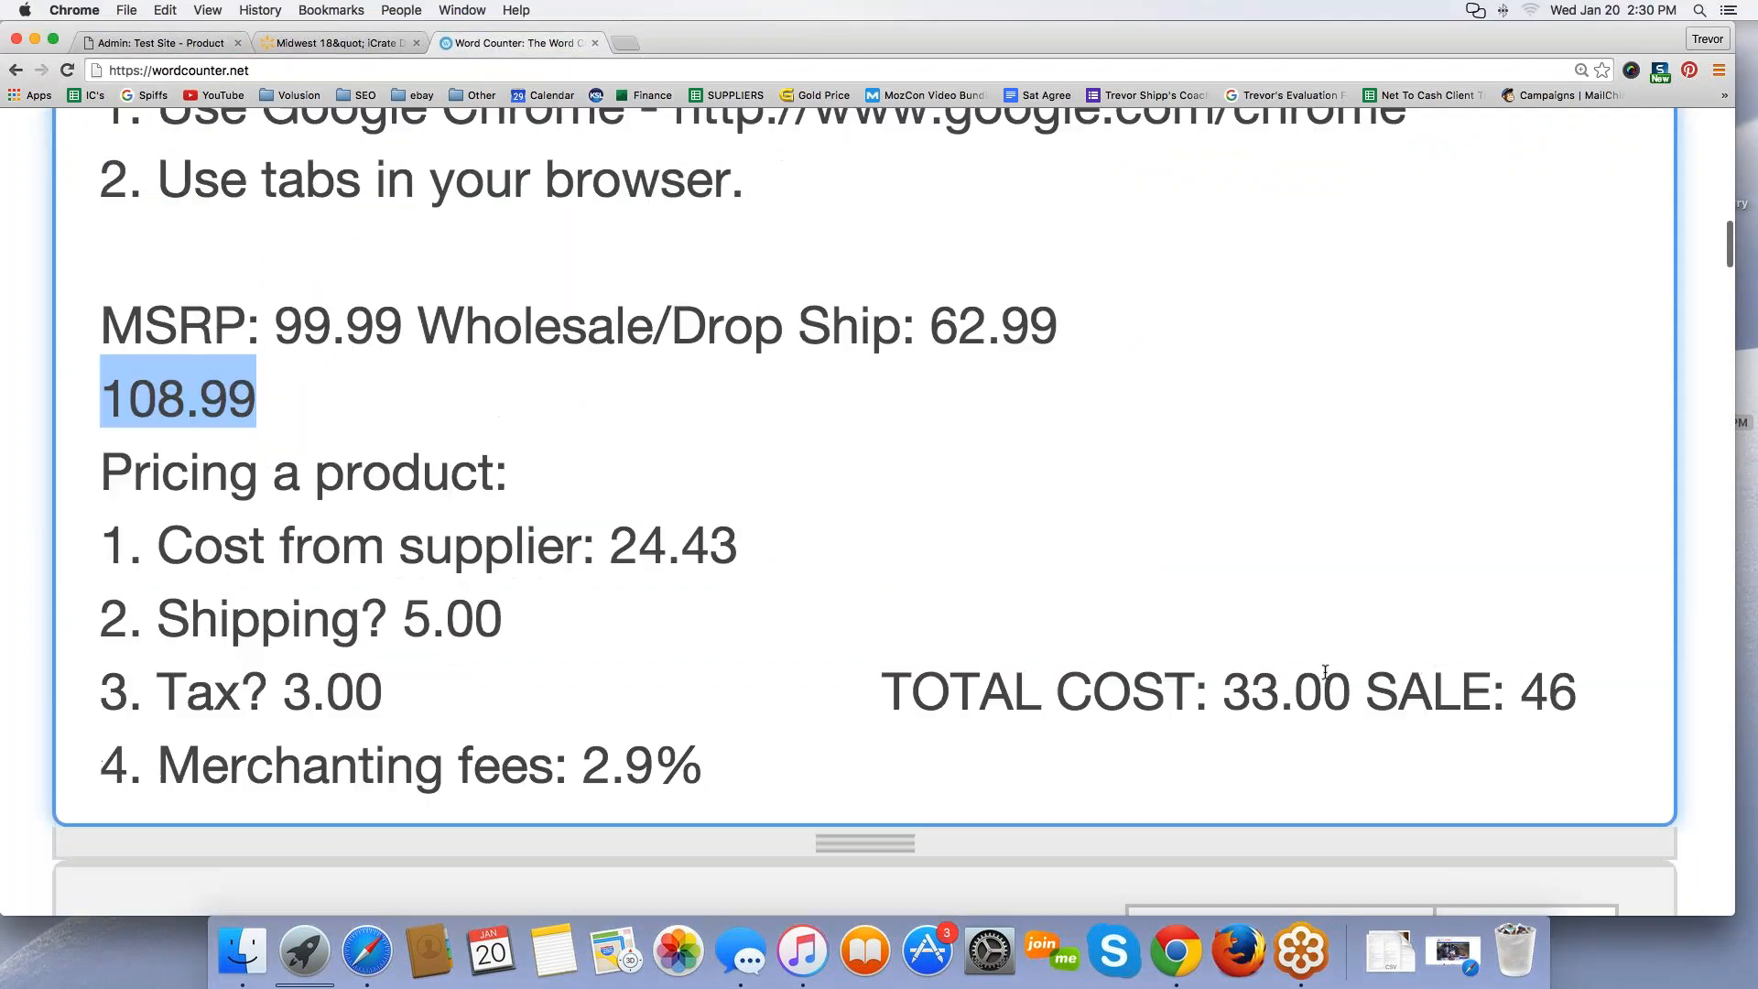
left_click(211, 43)
left_click(790, 505)
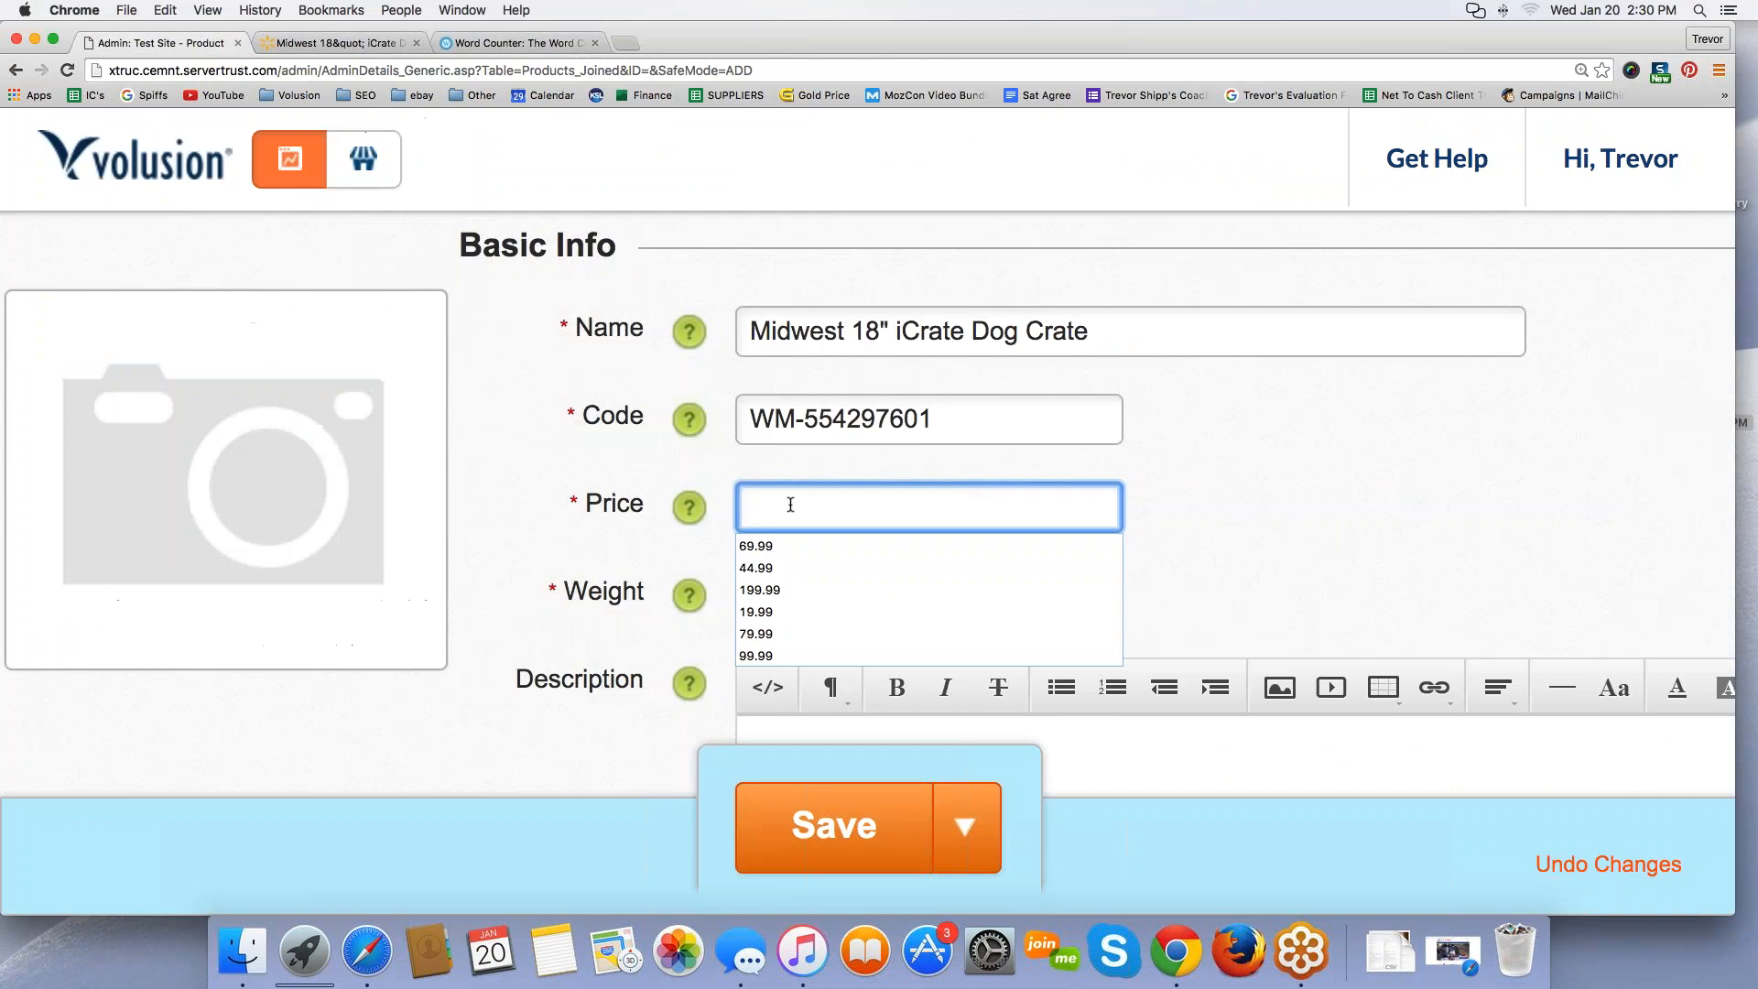
type("46.99")
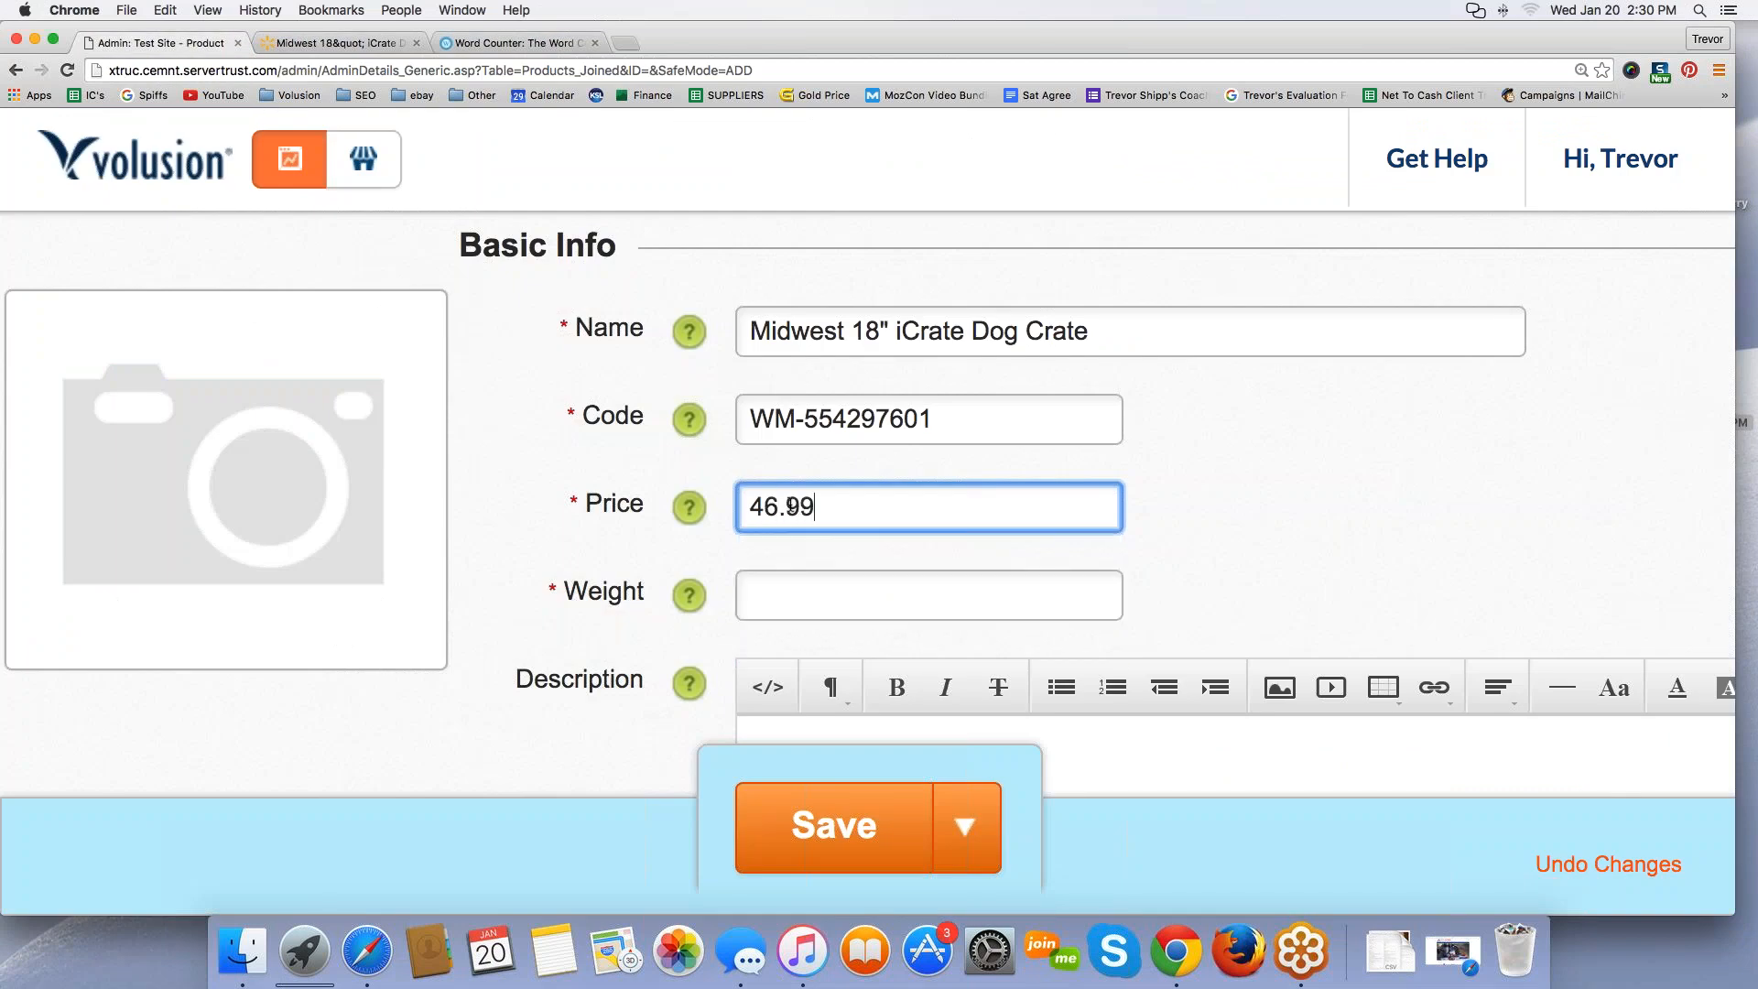
double_click(789, 504)
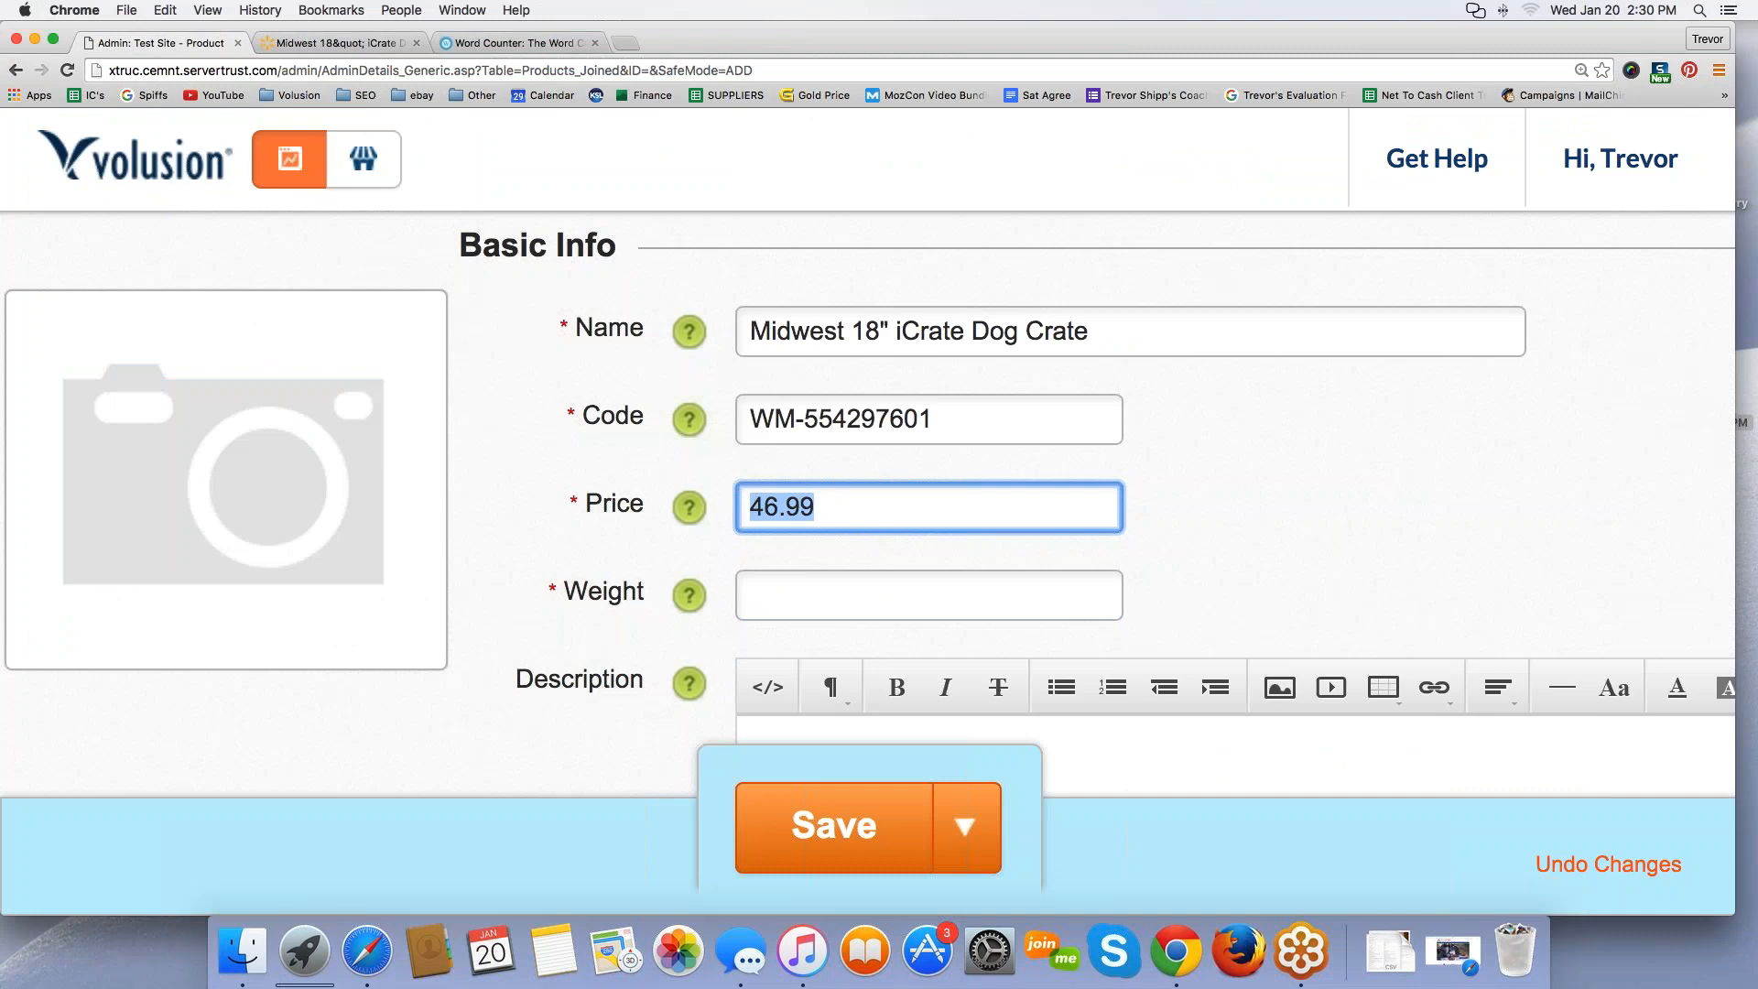
left_click(823, 506)
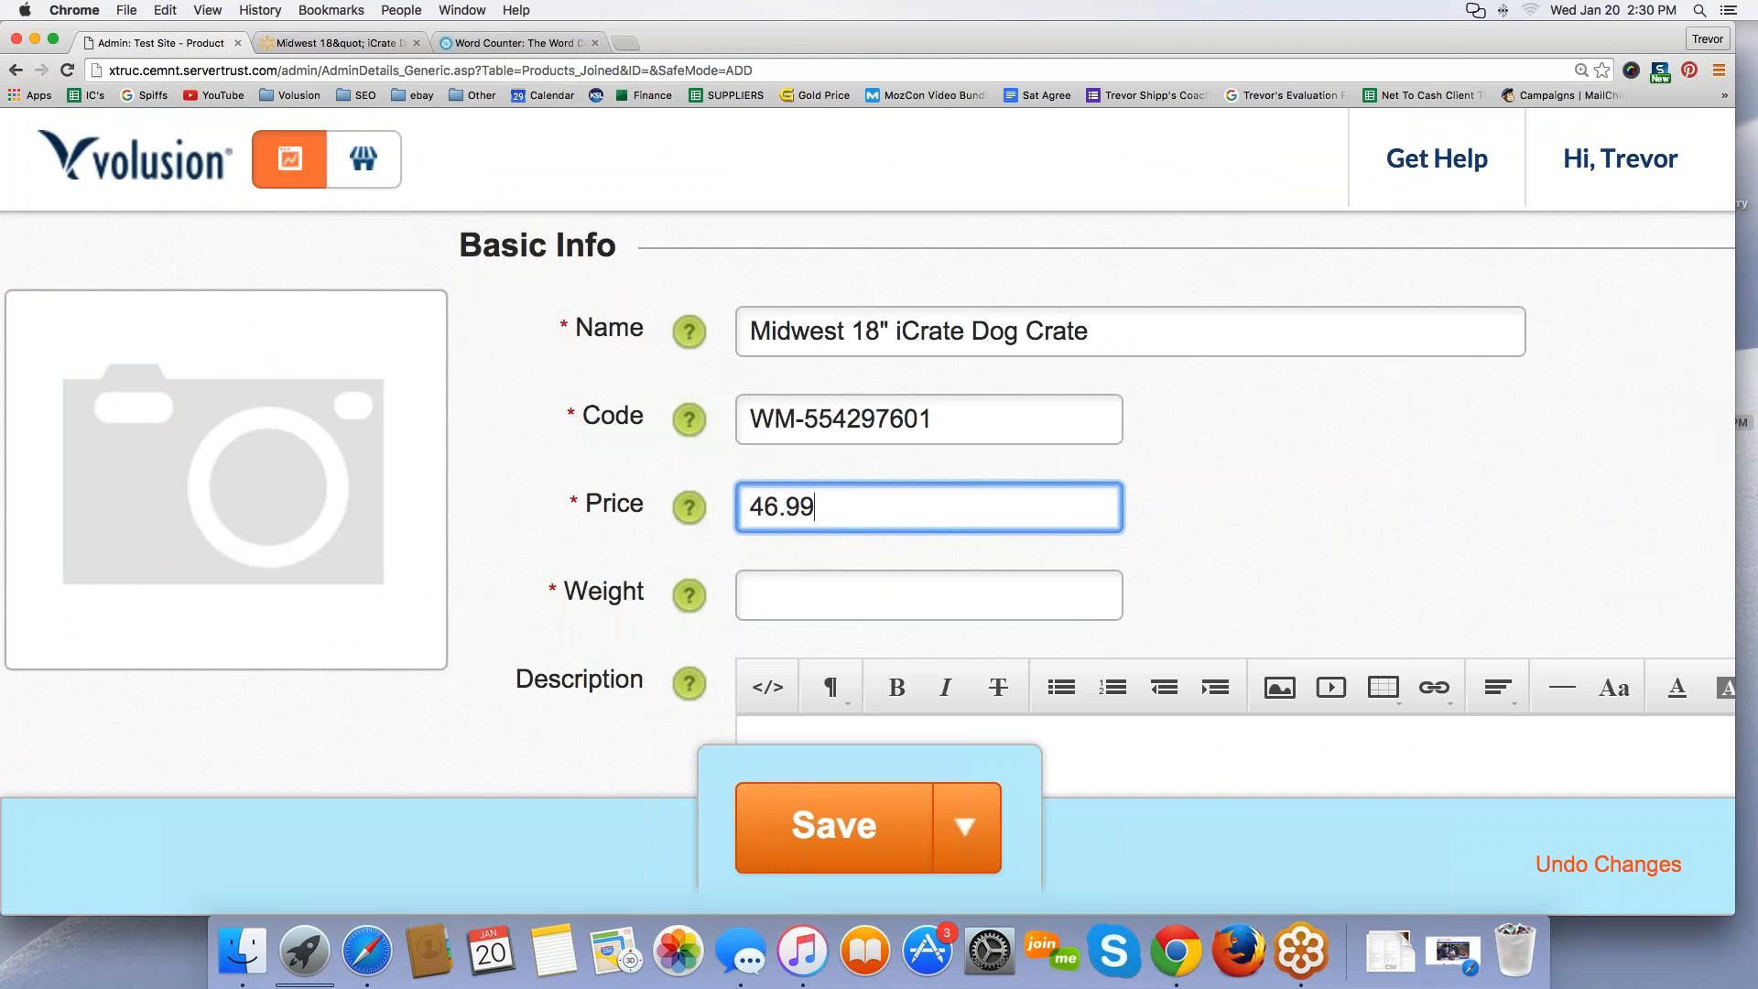
Step: Set the product's Weight to 1 in the Basic Info section
left_click(832, 590)
left_click(828, 506)
left_click_drag(566, 590, 645, 592)
left_click(783, 602)
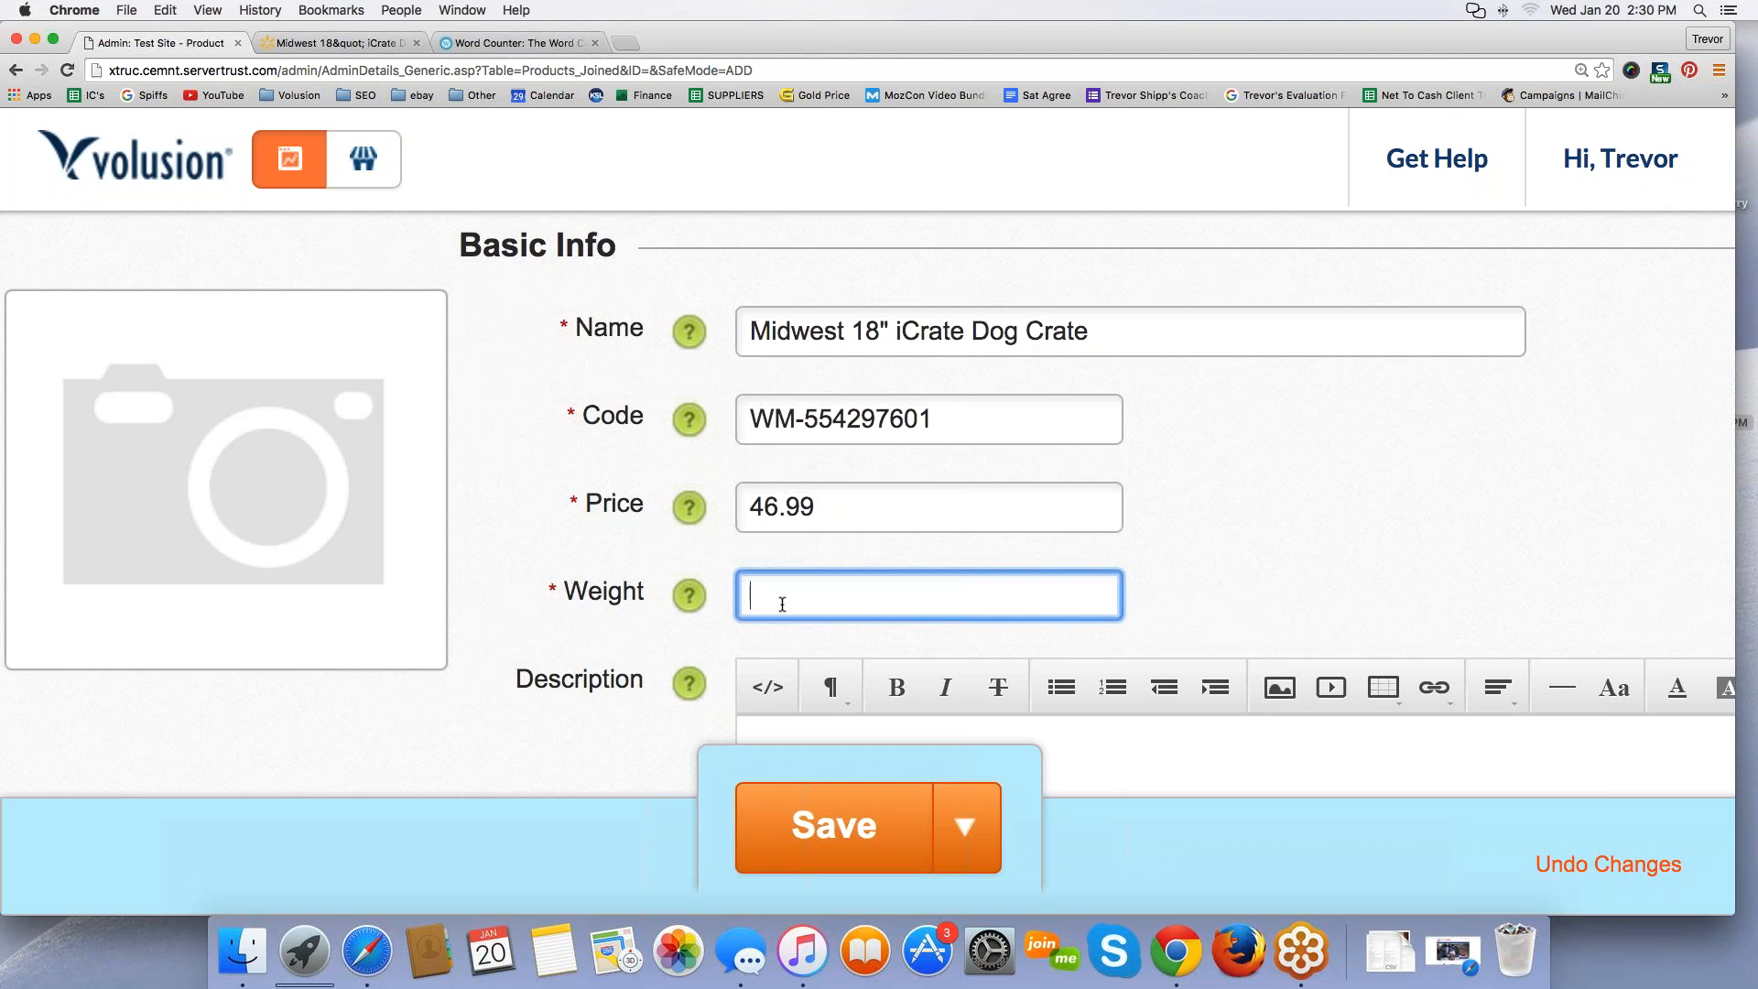
type("1")
key("Tab")
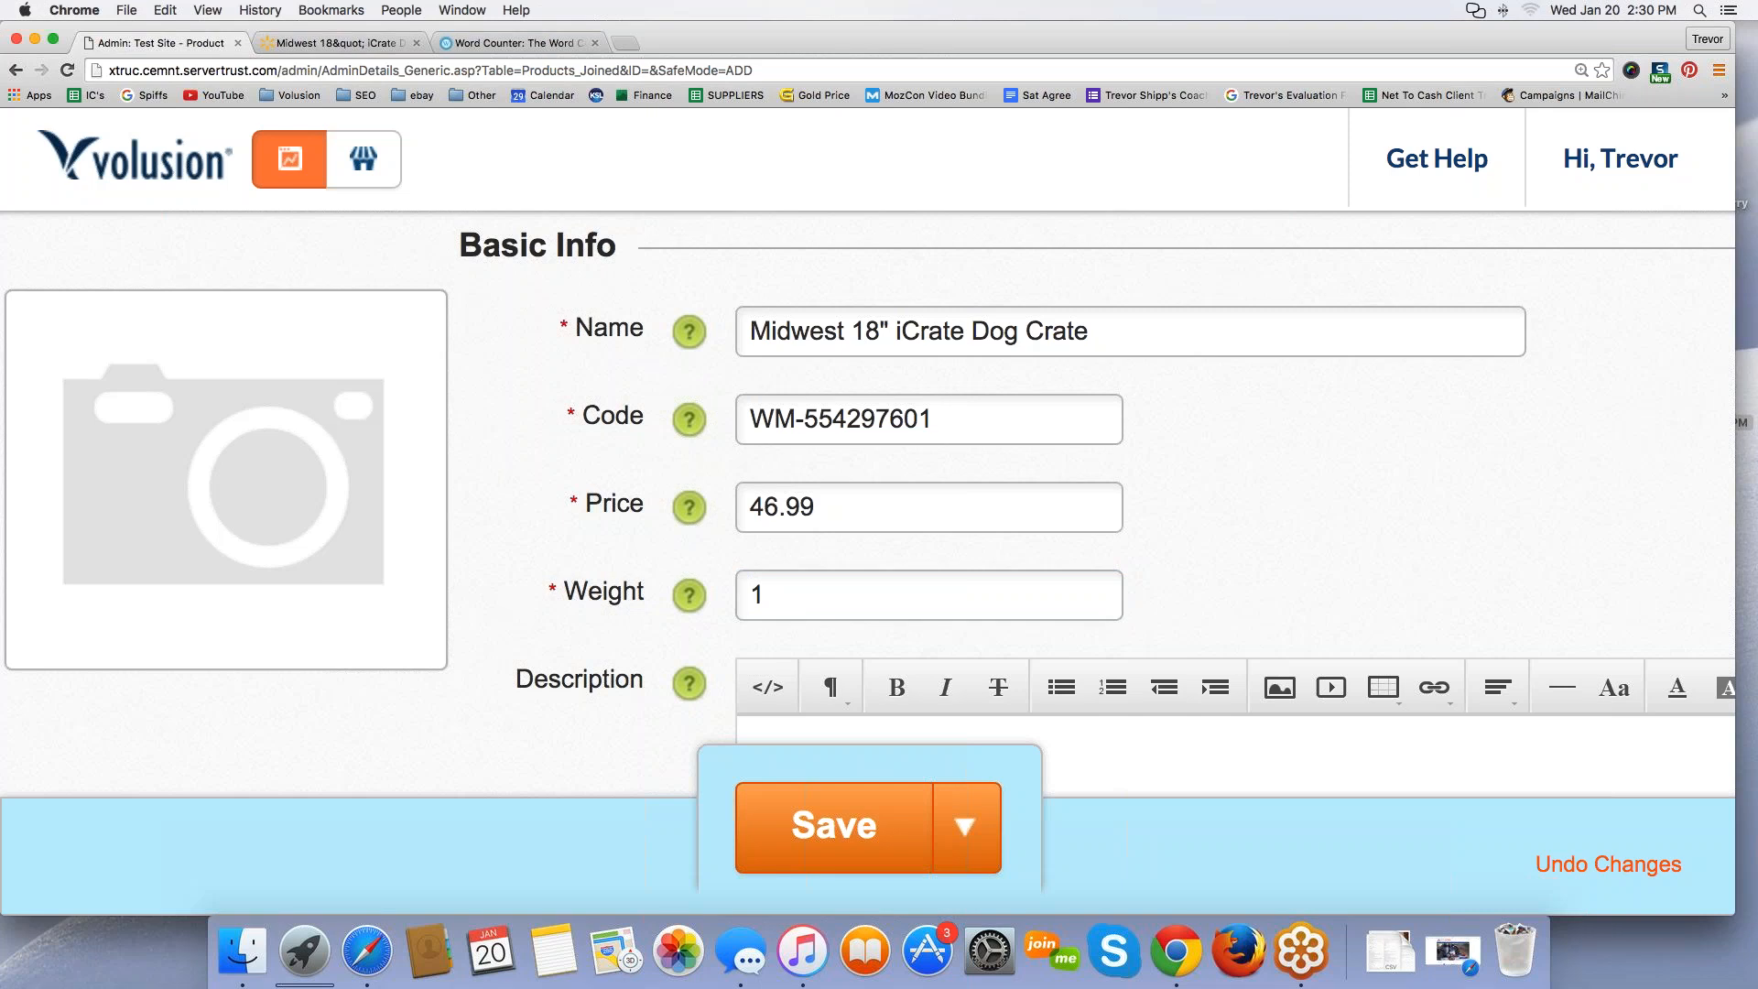
key("shift+Tab")
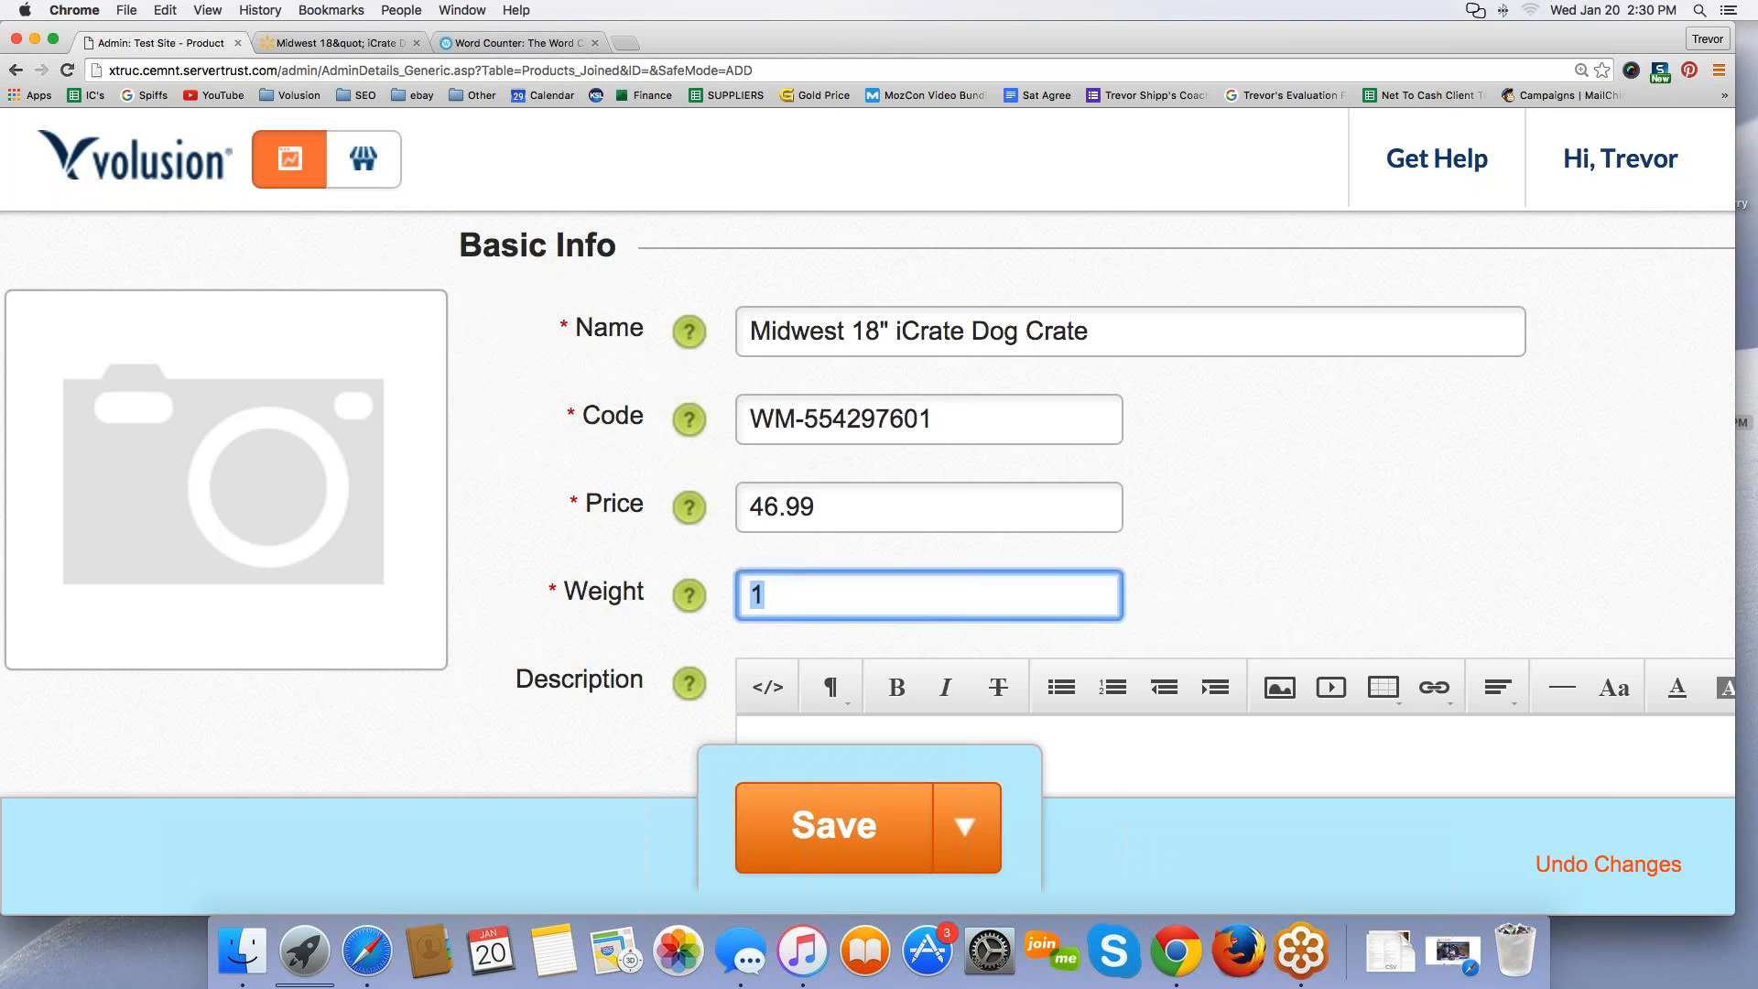
left_click(573, 628)
scroll(443, 660, "down", 2)
scroll(442, 661, "up", 3)
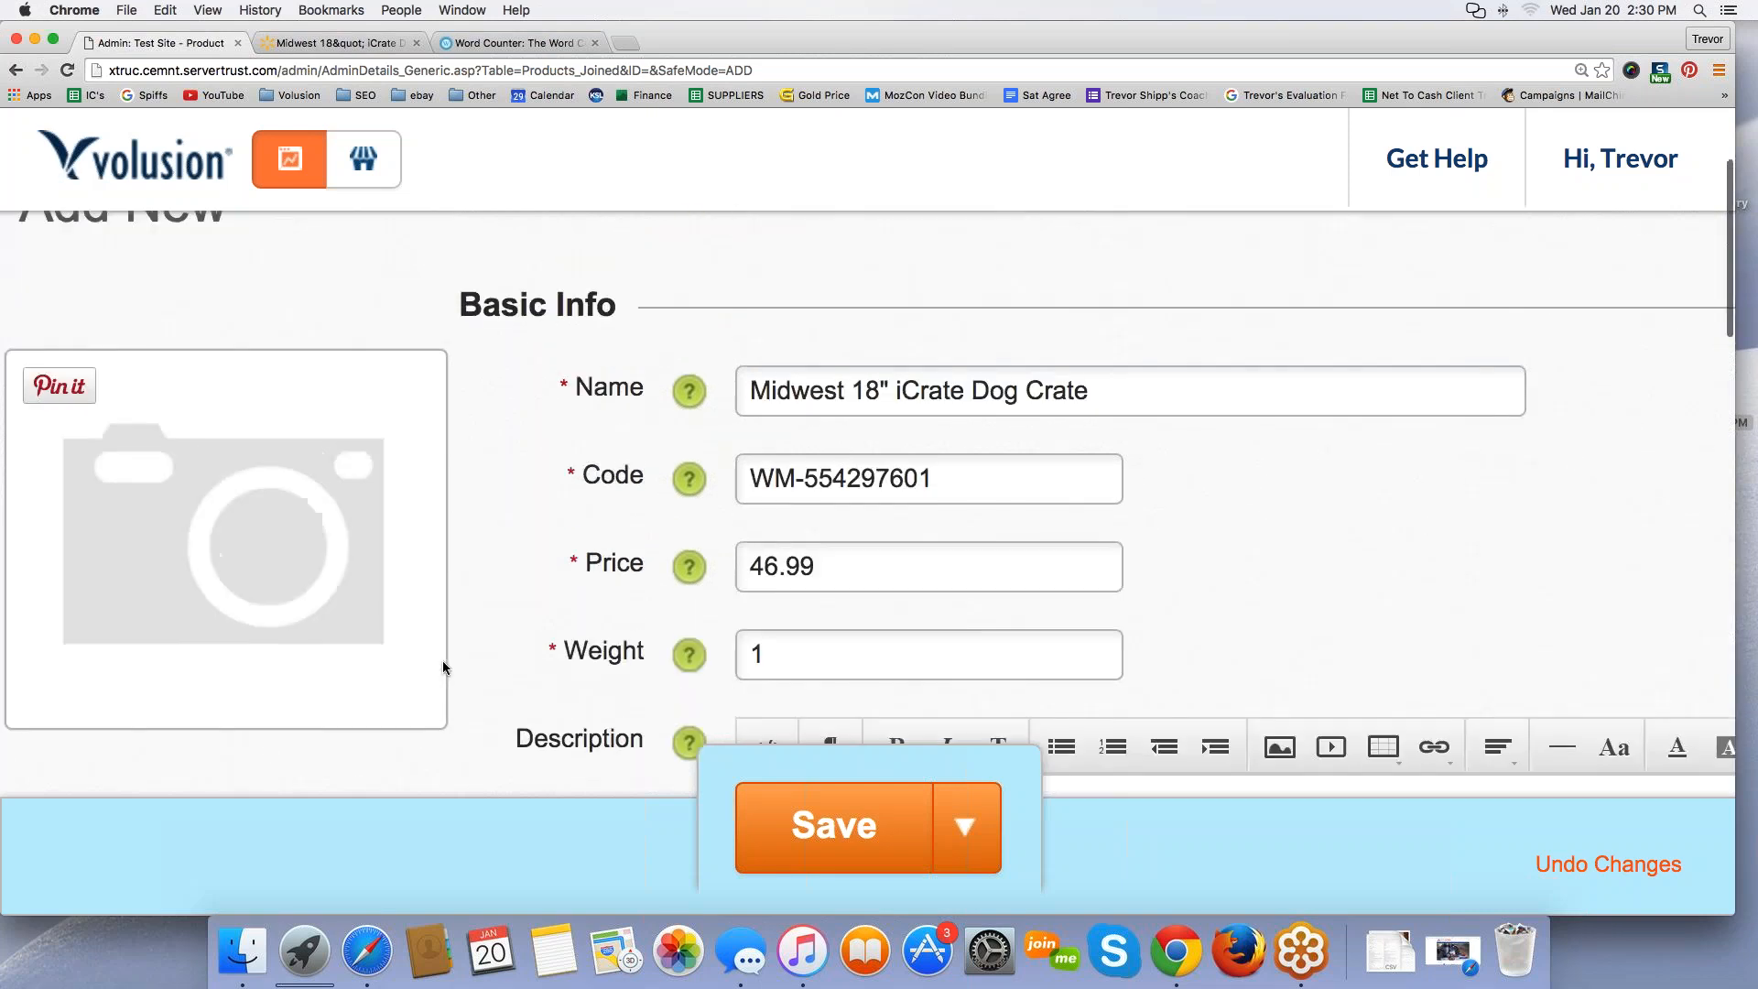
scroll(443, 661, "down", 2)
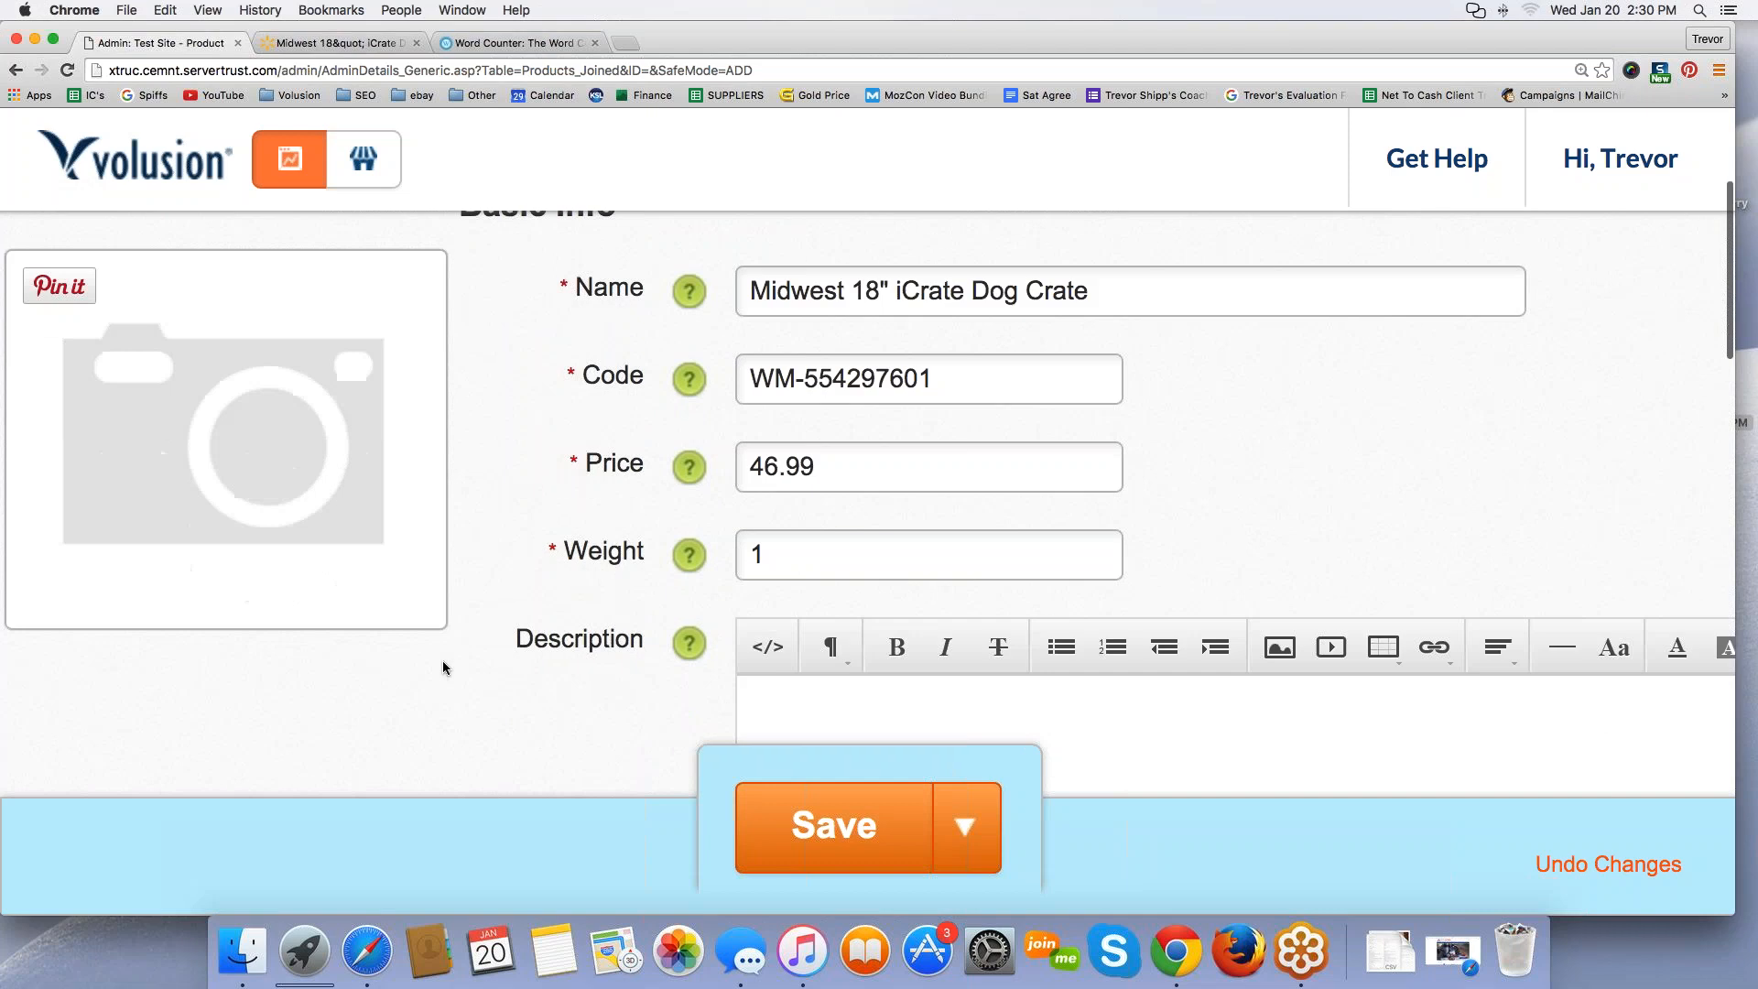
Step: Try 10000 as the product's Weight, and restore it to 1
double_click(780, 553)
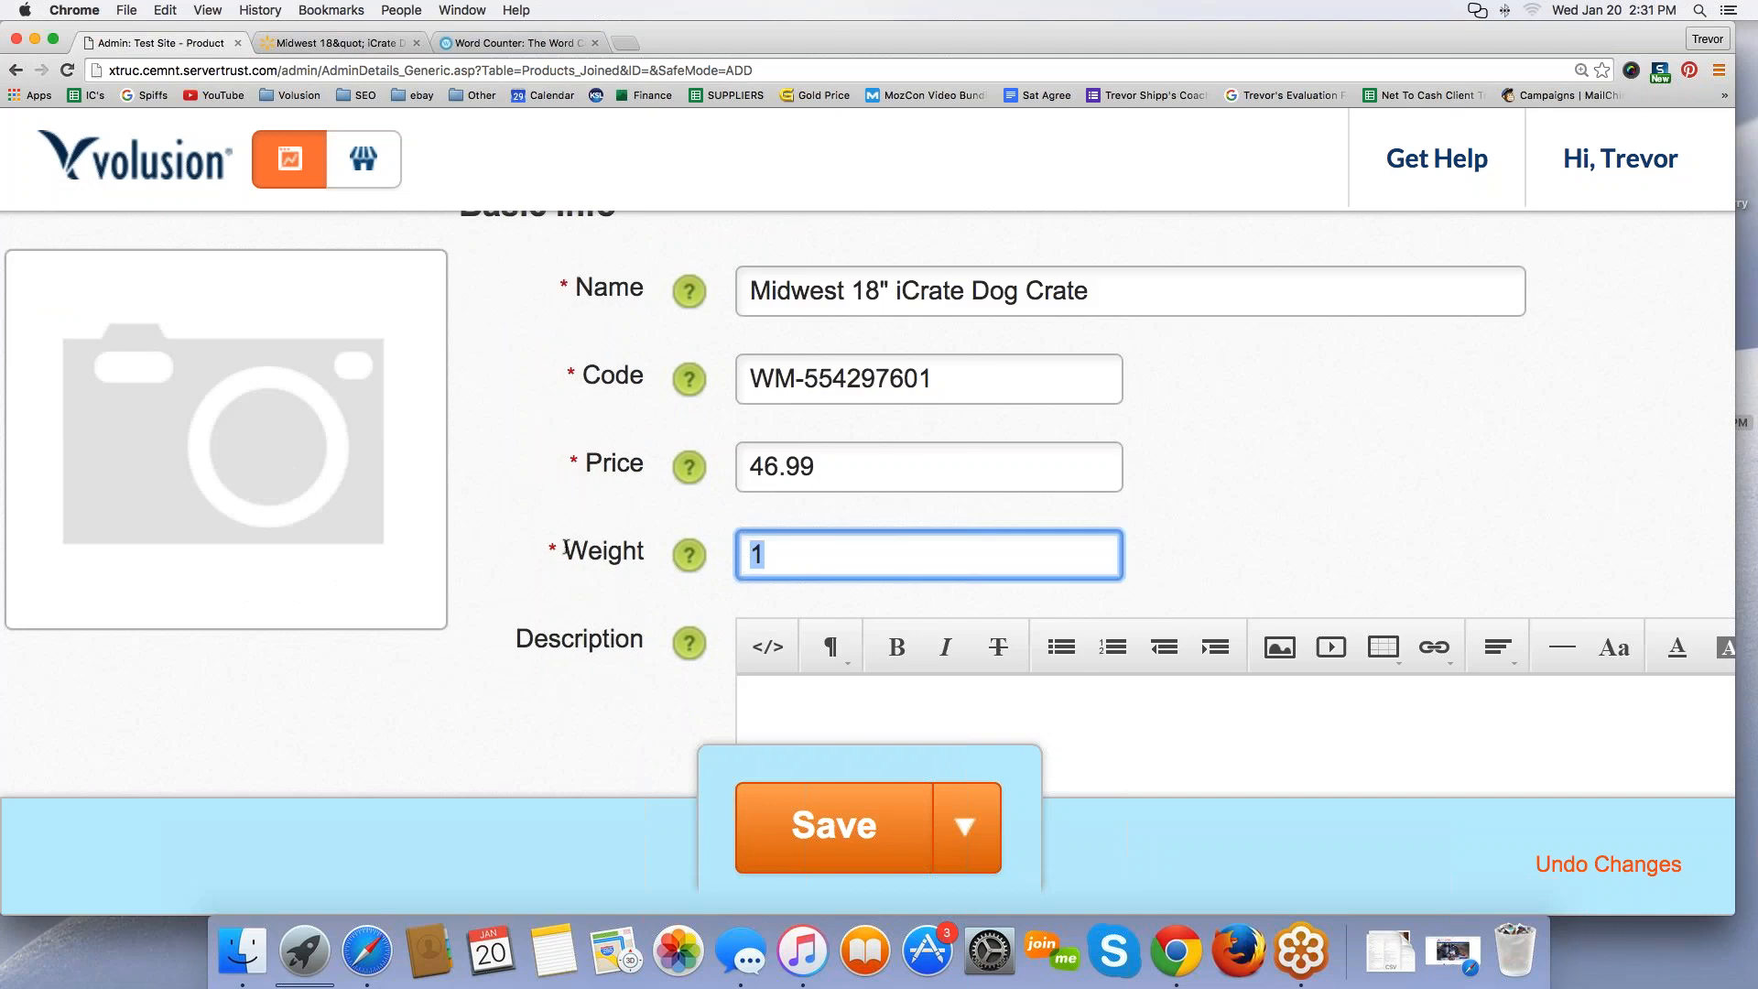
left_click_drag(567, 546, 622, 552)
left_click(796, 555)
type("00")
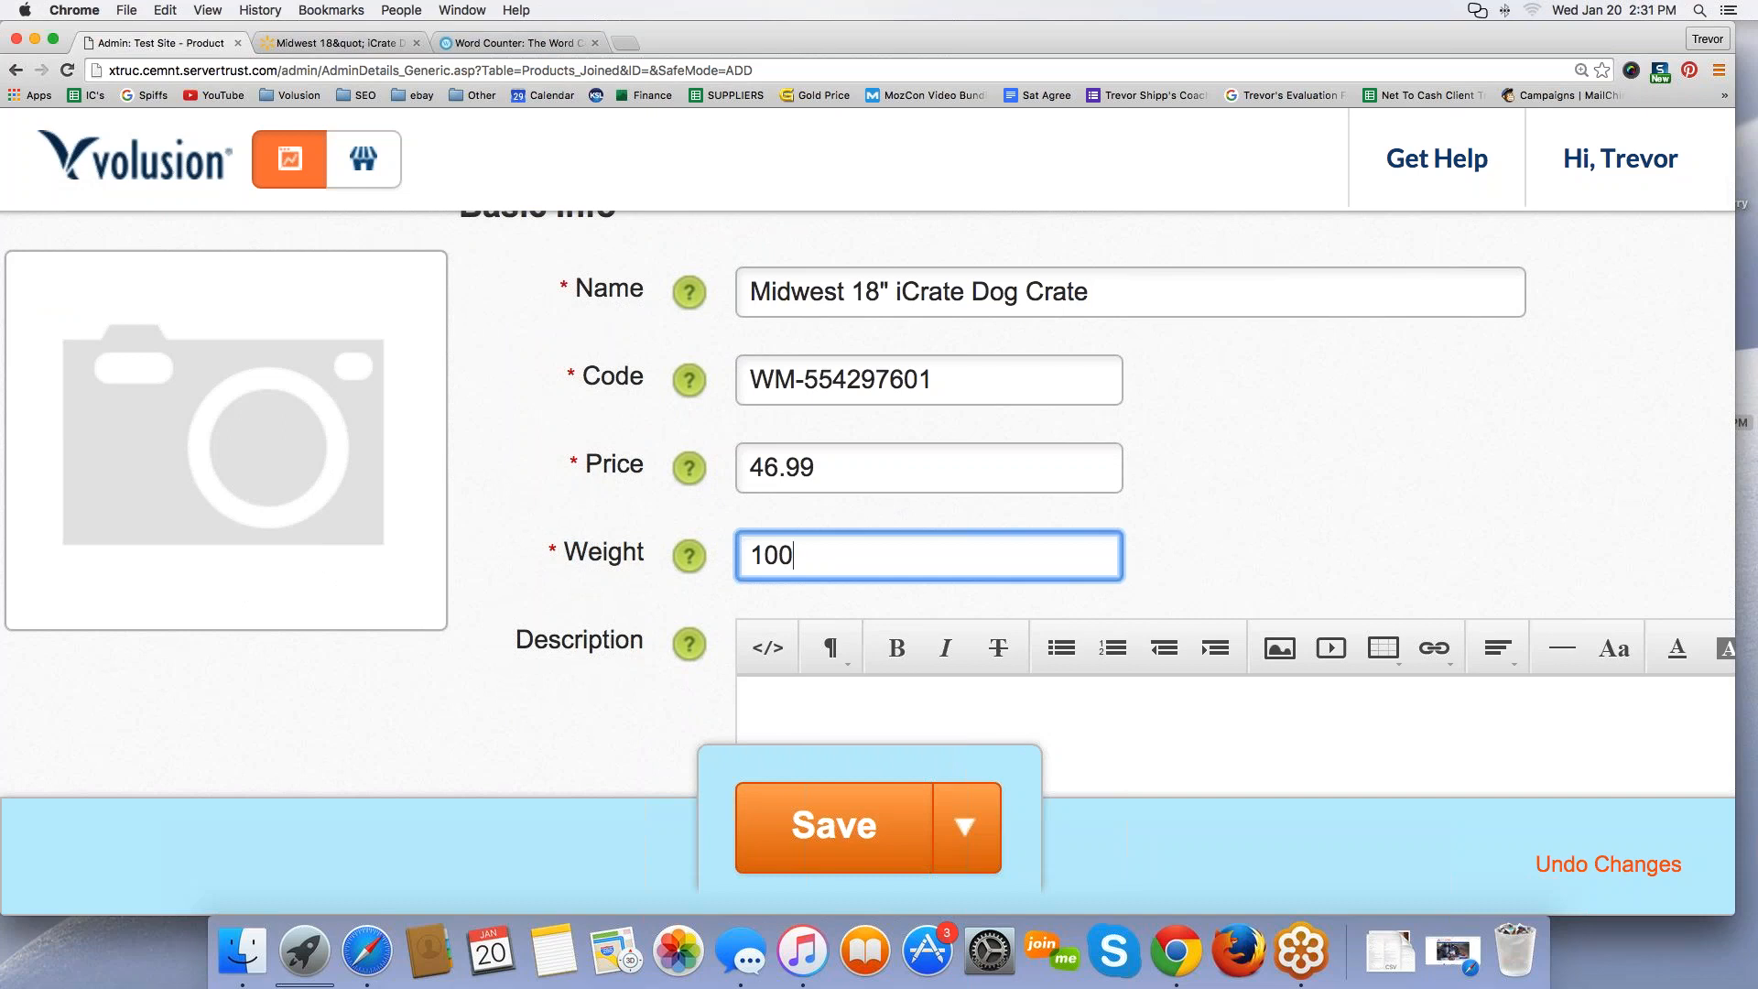
type("00")
key("shift+Left")
left_click_drag(734, 546, 724, 548)
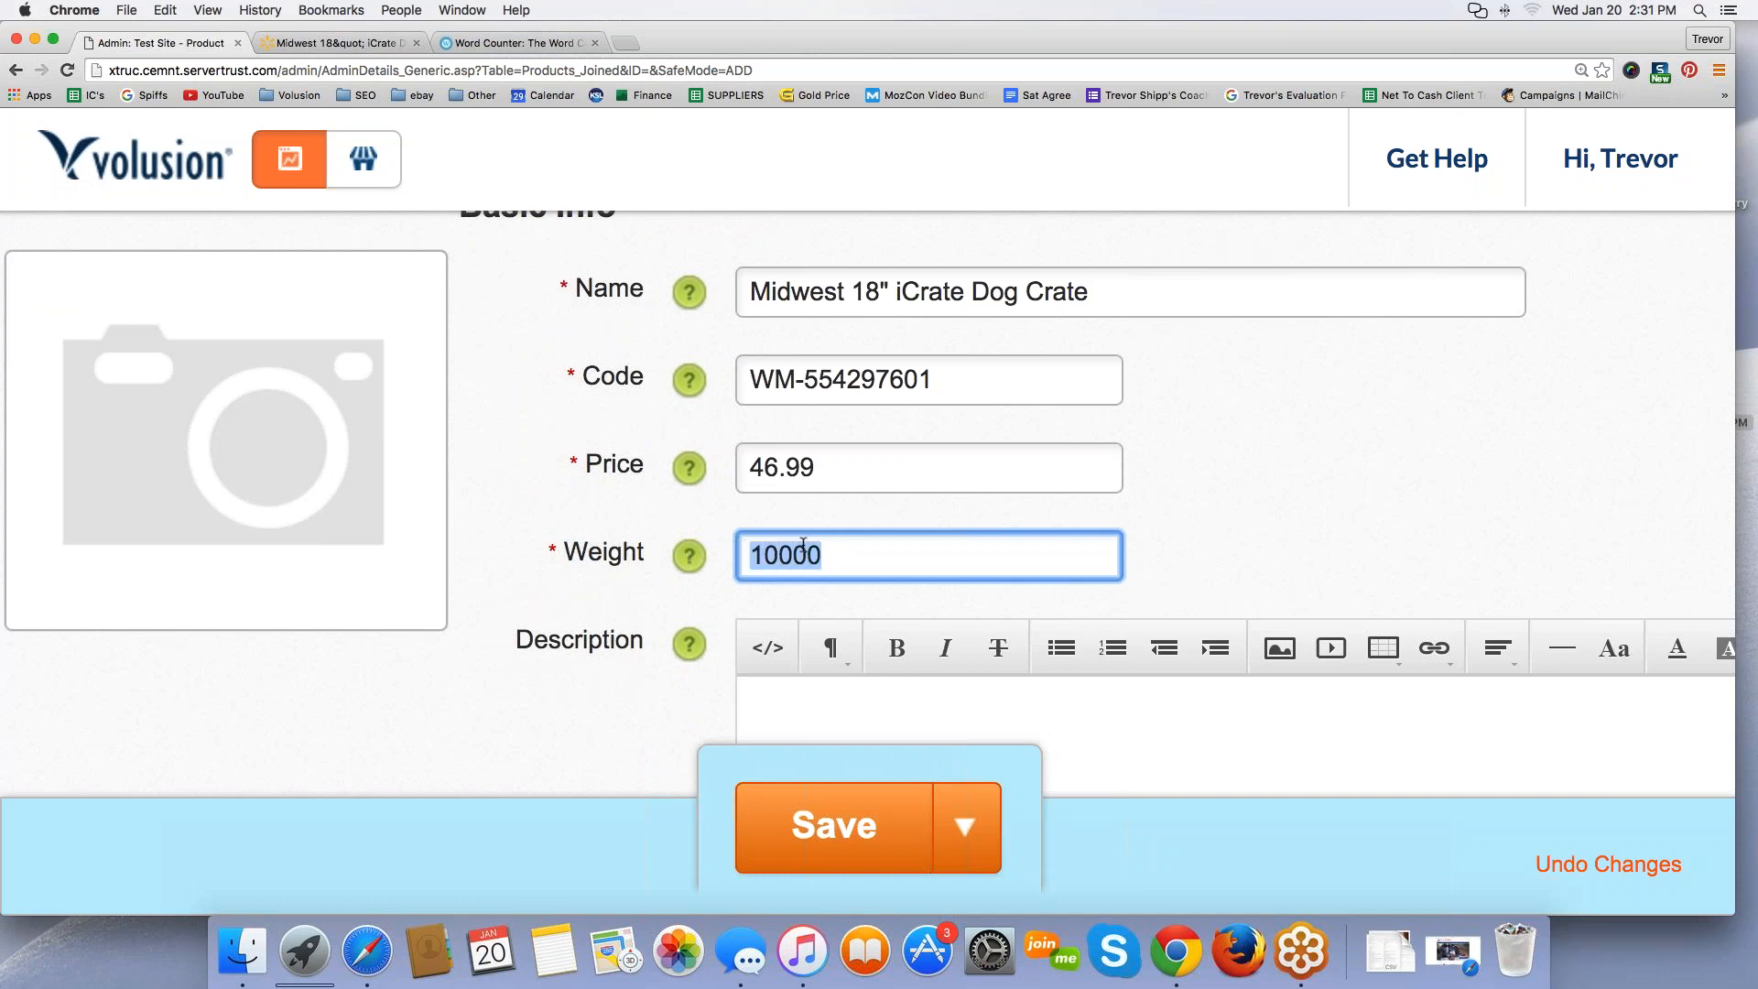
left_click_drag(857, 543, 683, 560)
left_click(838, 548)
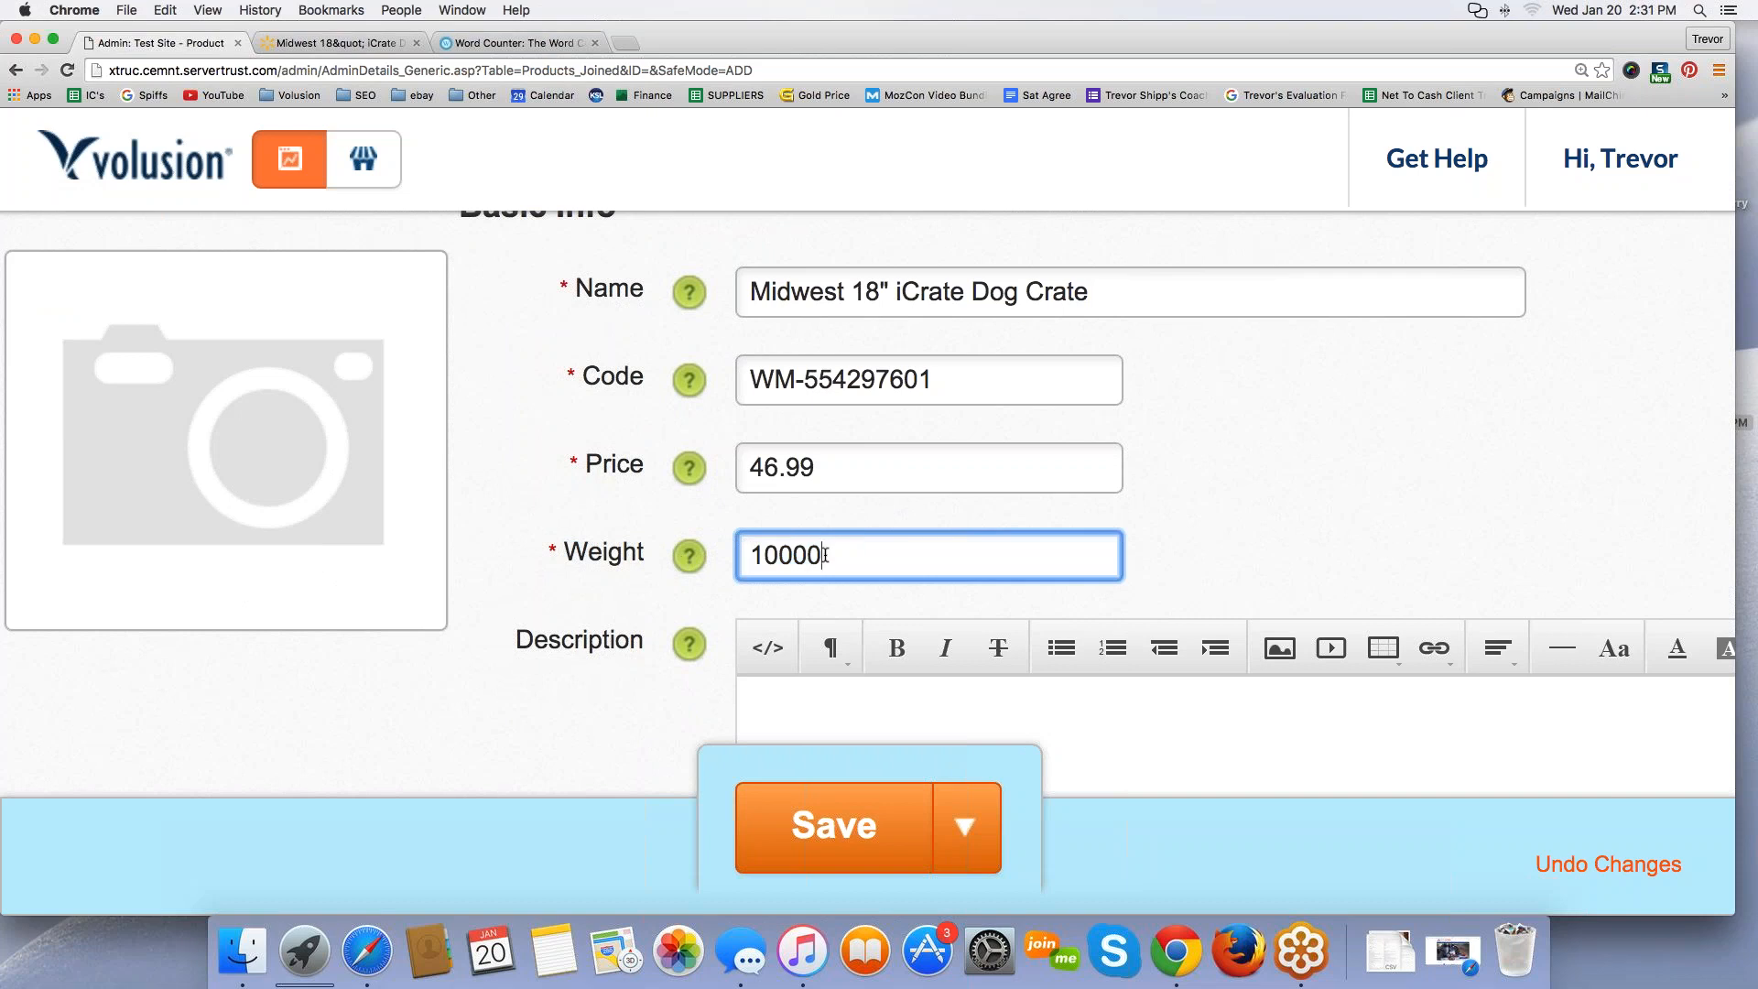
key("super+a")
type("1")
left_click(334, 695)
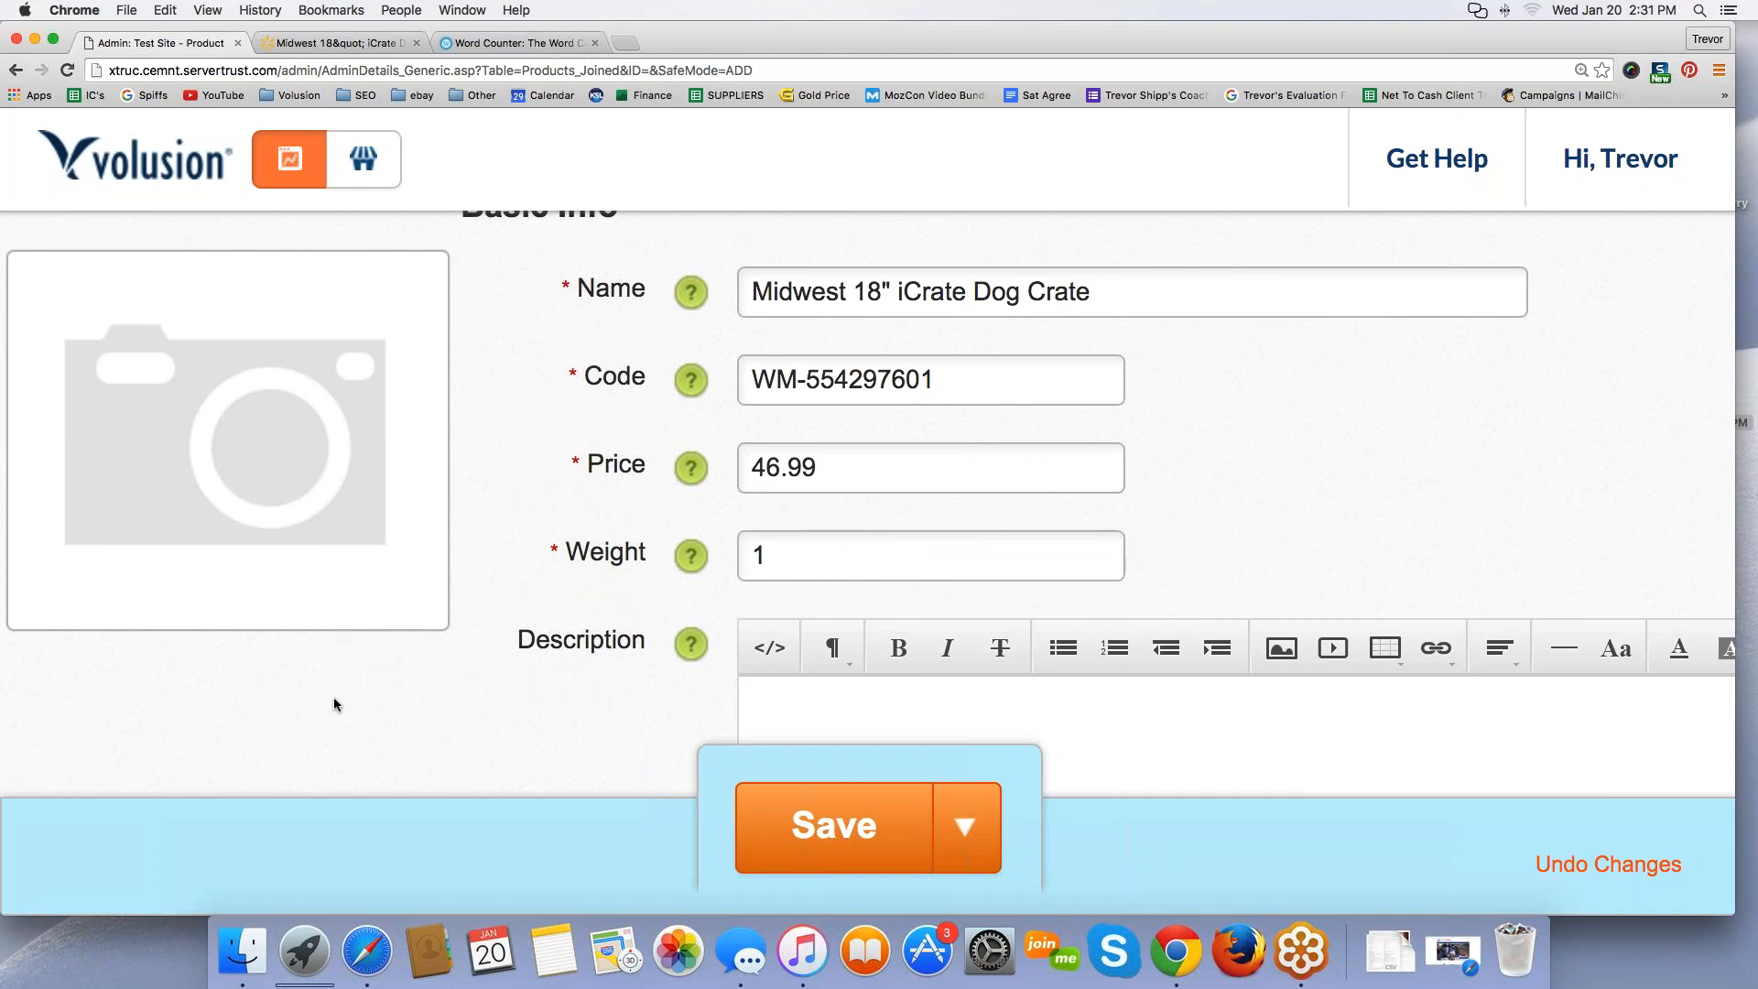
Step: Check the Weight entry and save the new dog crate product
left_click(804, 550)
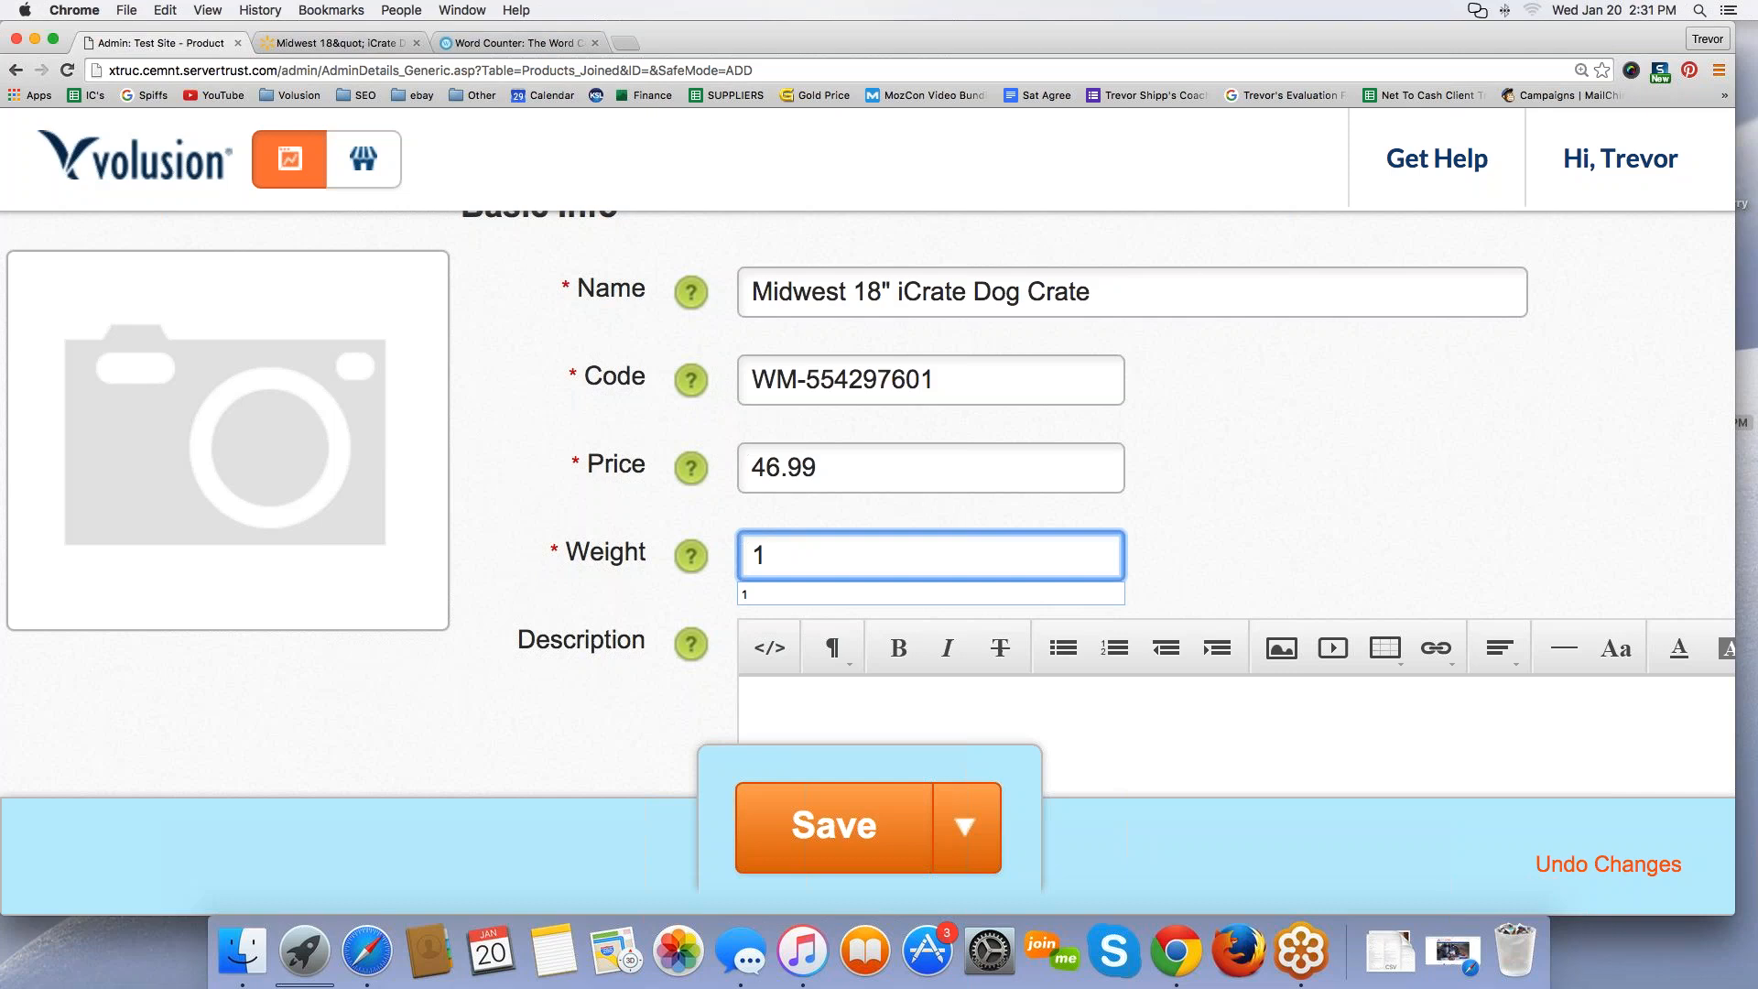
left_click(1233, 546)
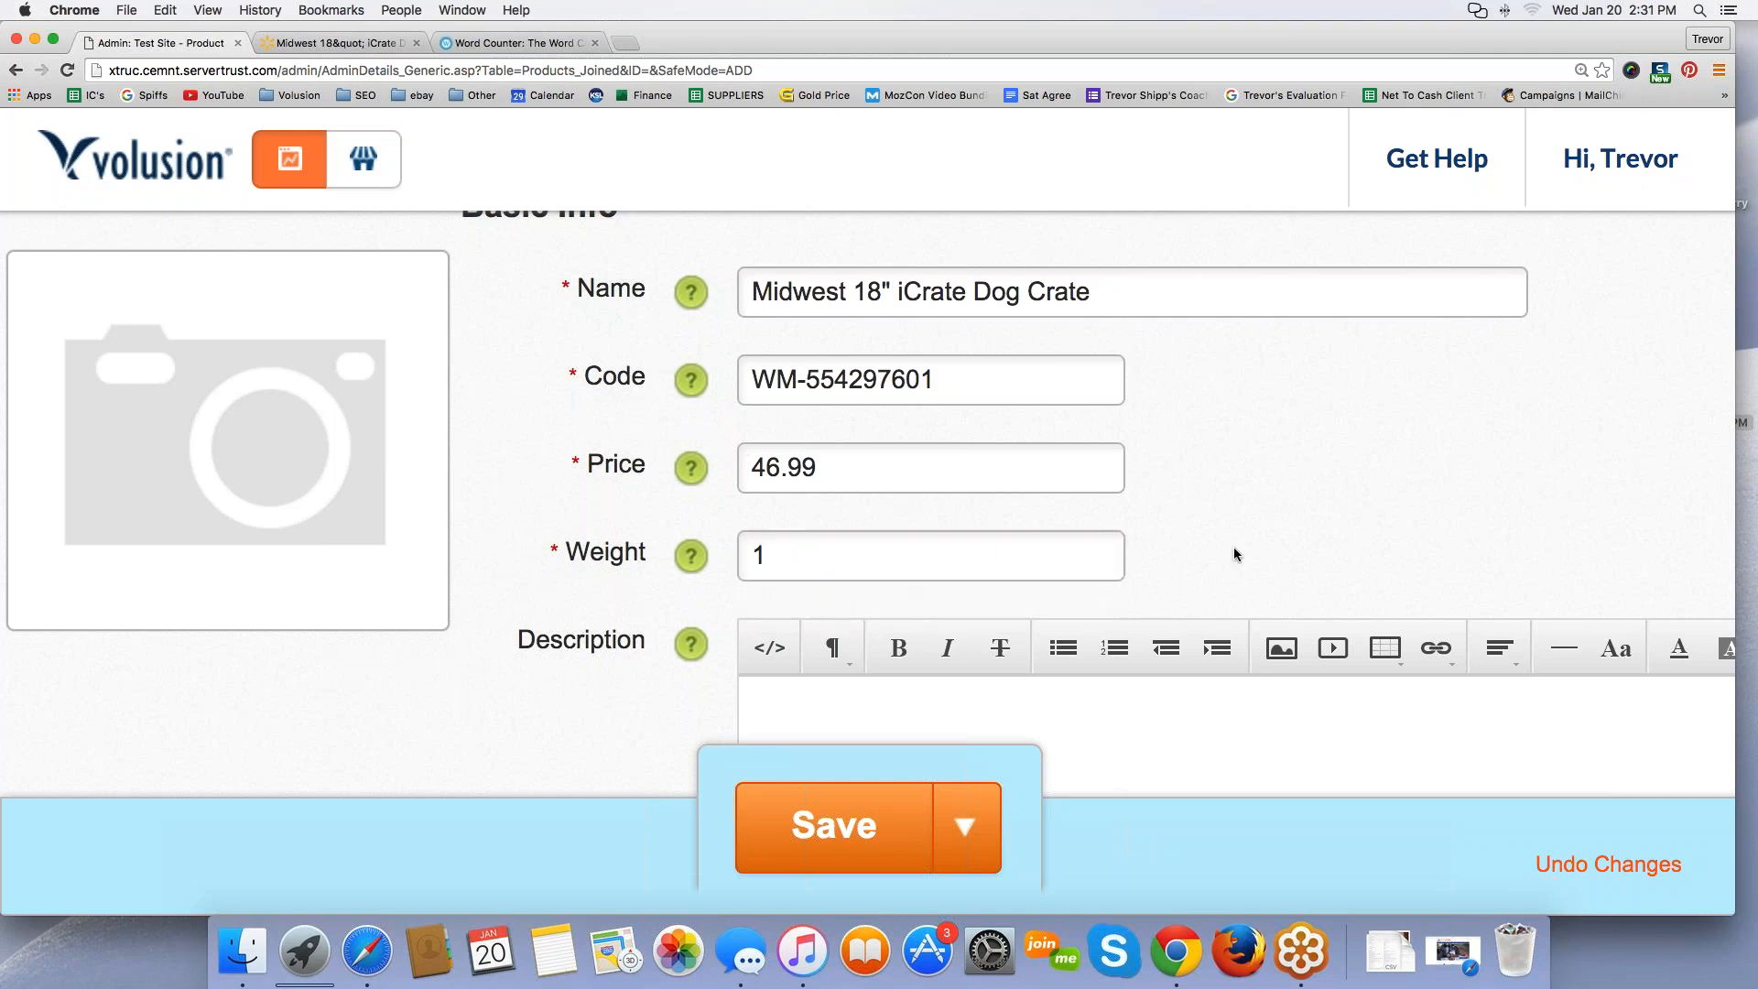
left_click_drag(818, 556, 745, 577)
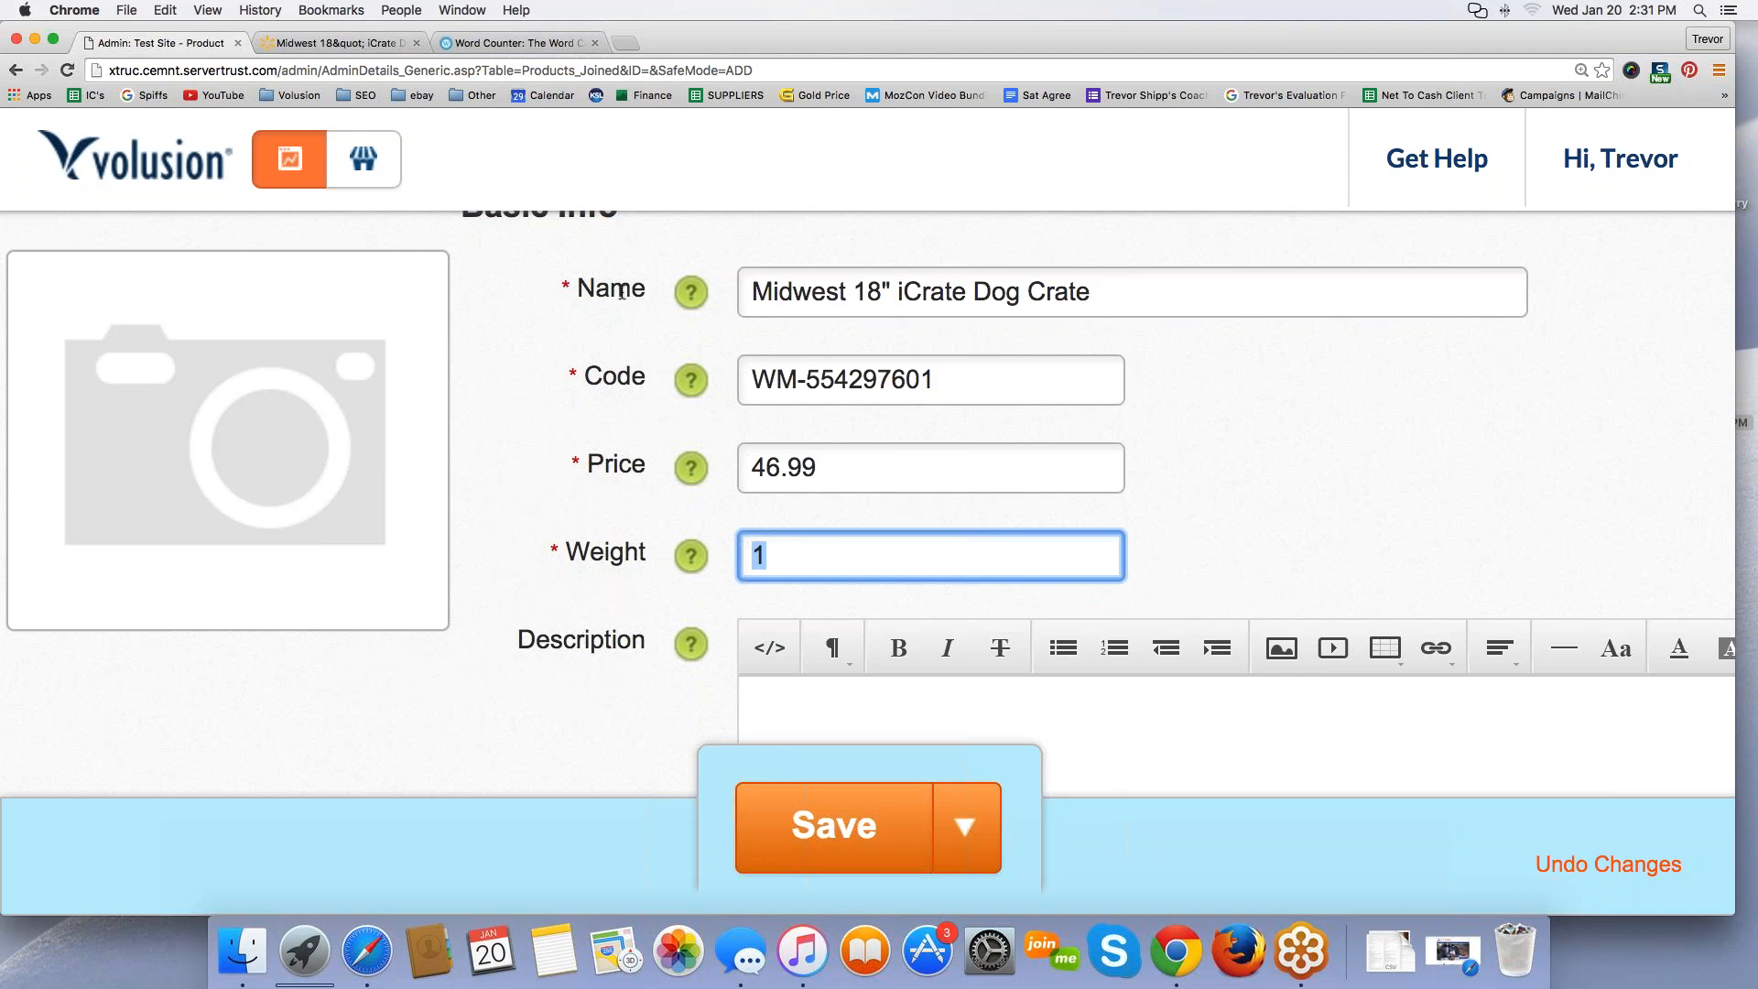
scroll(769, 654, "down", 2)
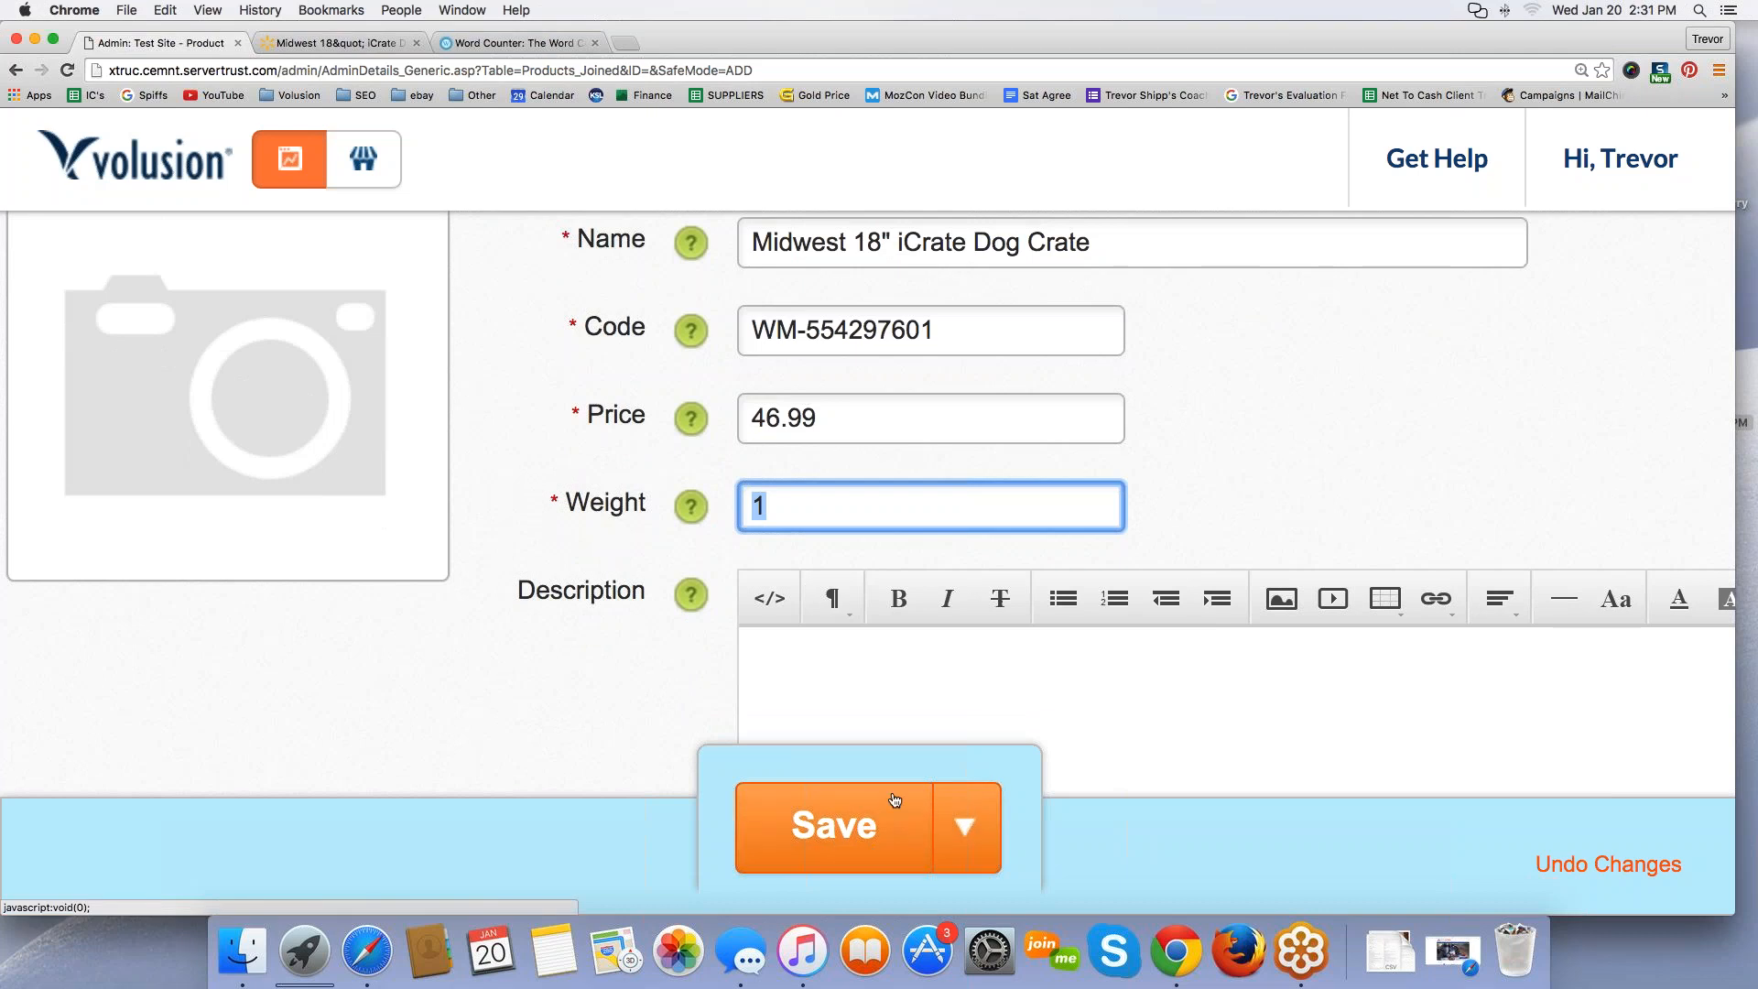
left_click(825, 830)
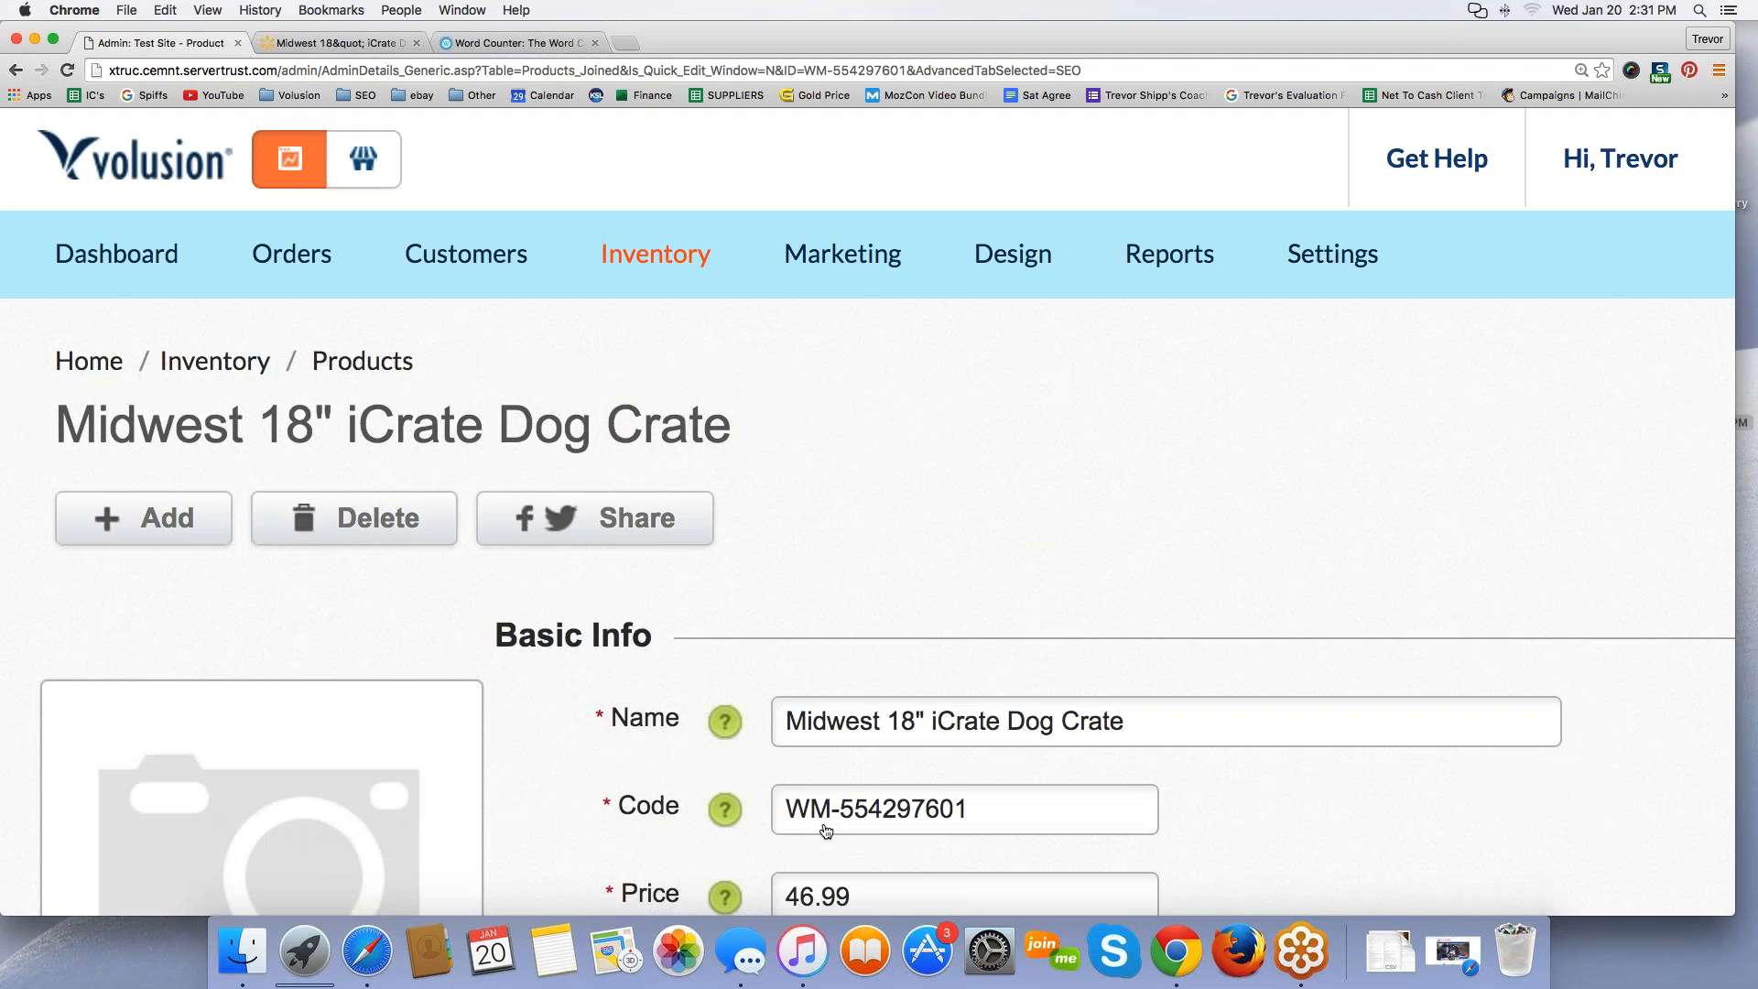
Step: Go to the store's inventory product list and open the Midwest 18" iCrate Dog Crate for editing
scroll(826, 831, "down", 8)
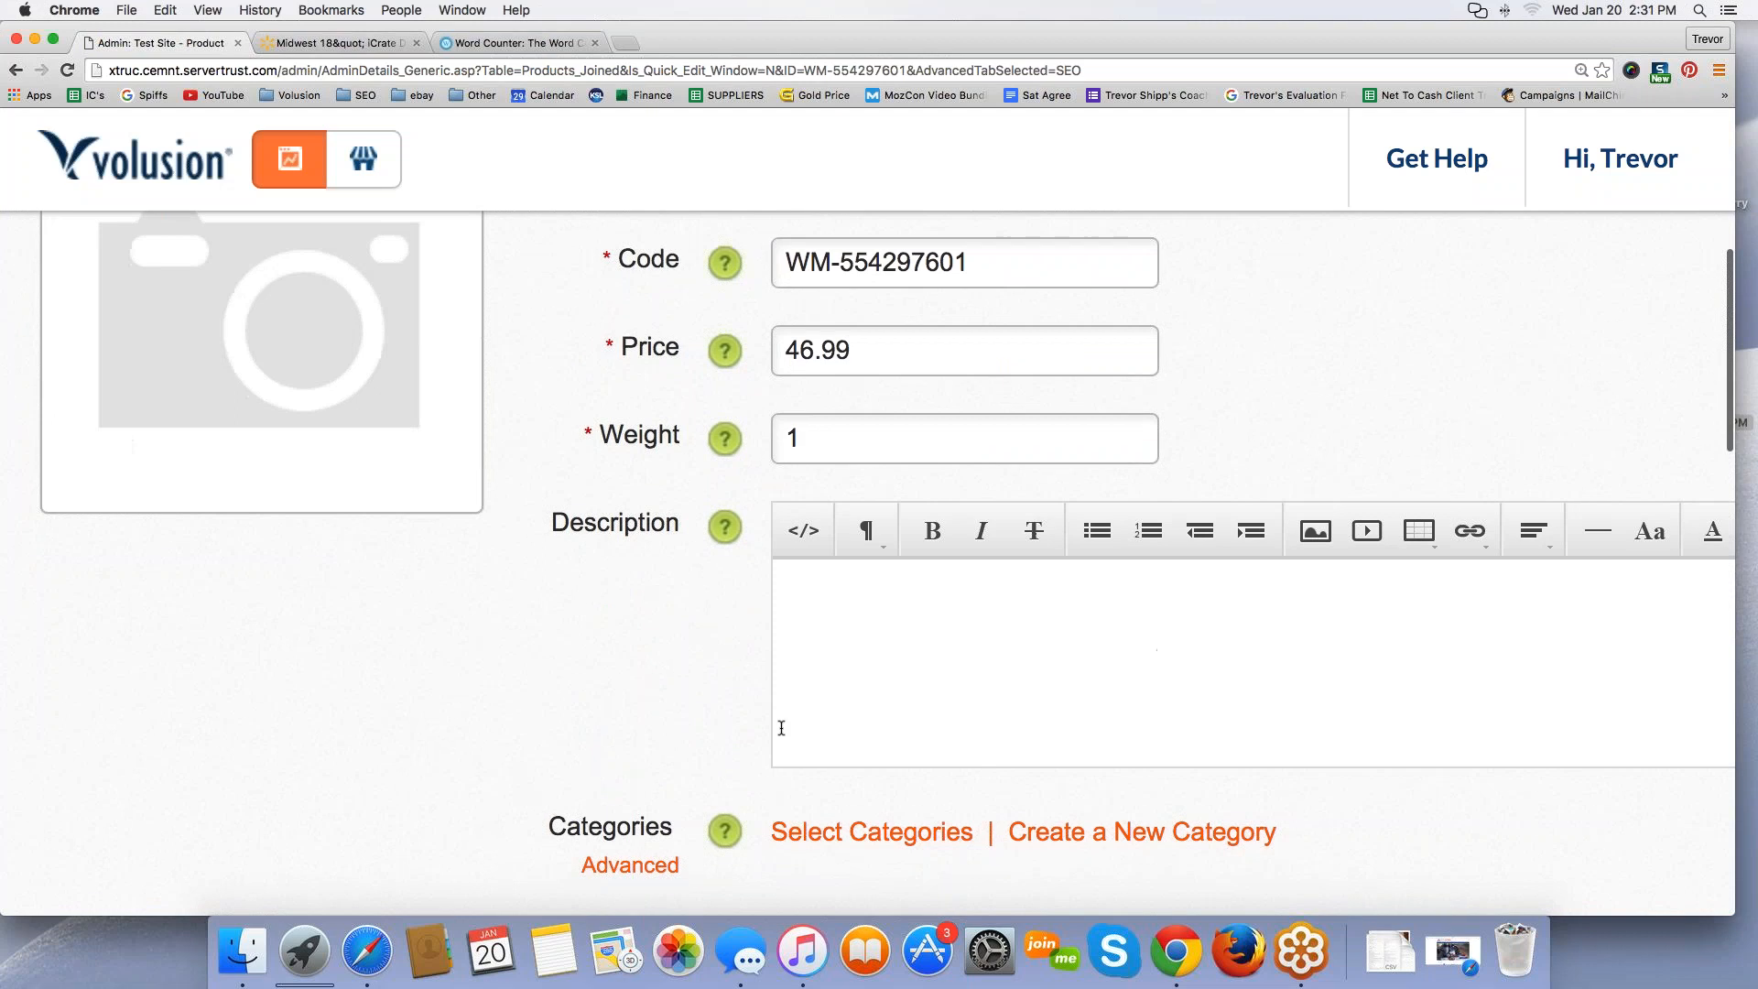
scroll(781, 728, "up", 2)
scroll(781, 728, "up", 4)
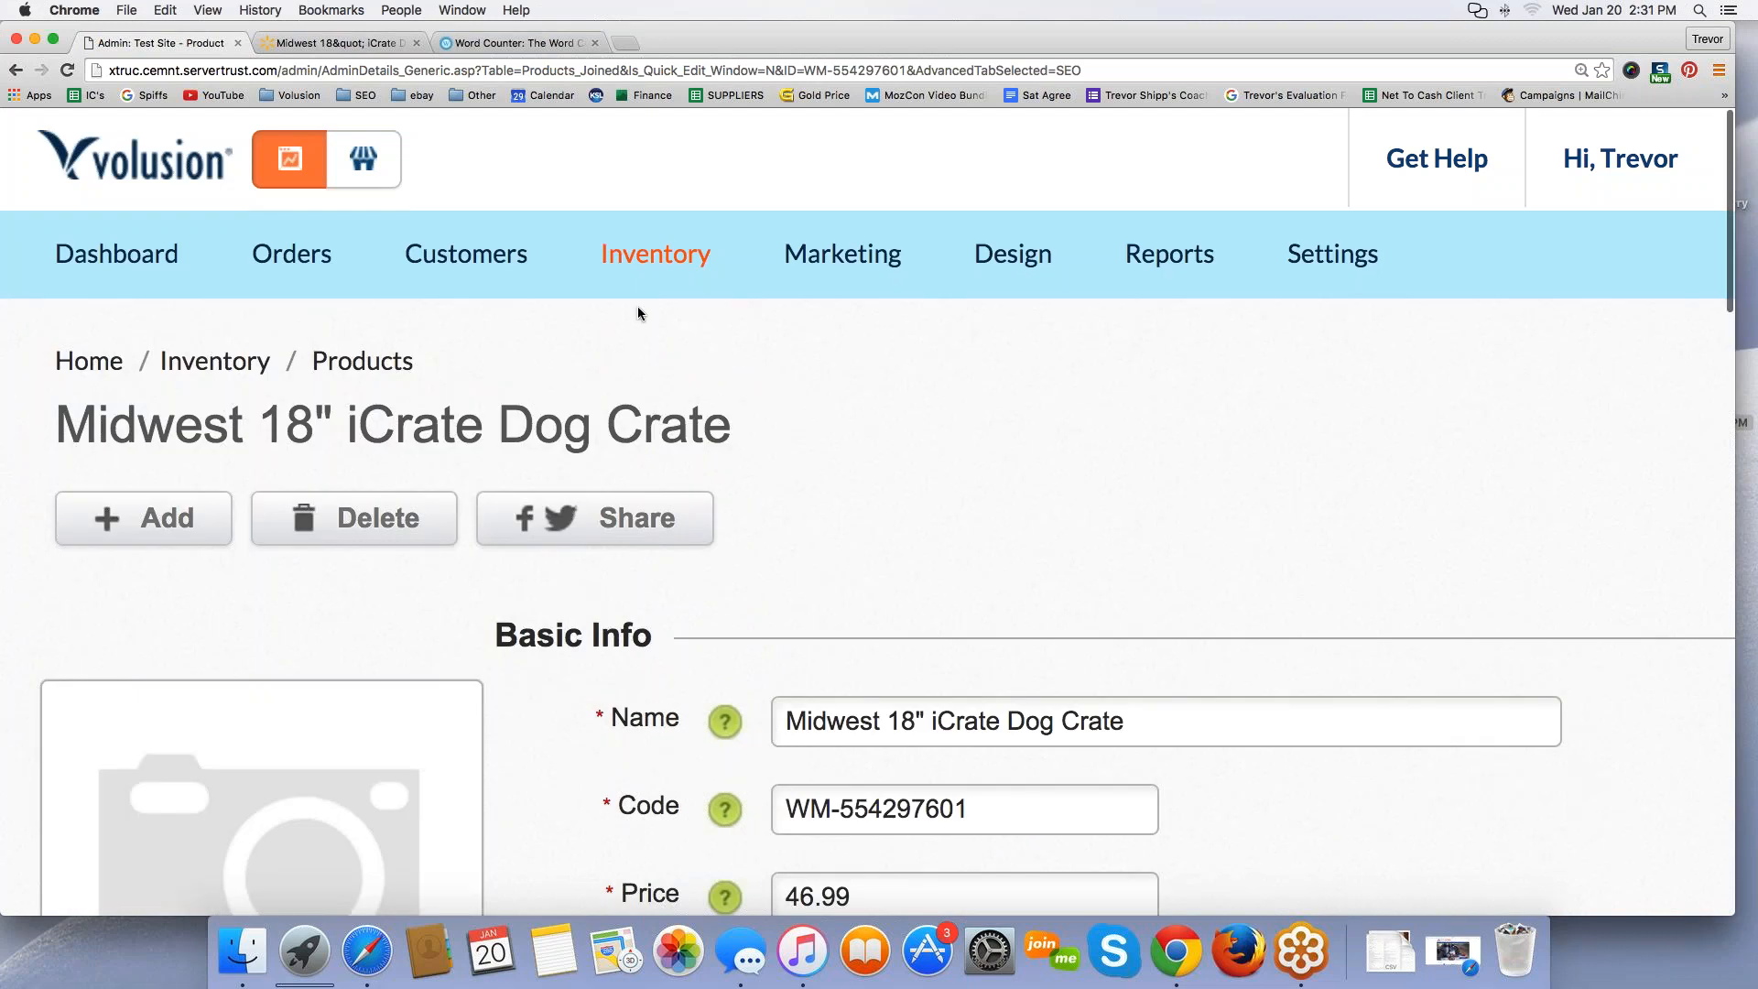
mouse_move(640, 257)
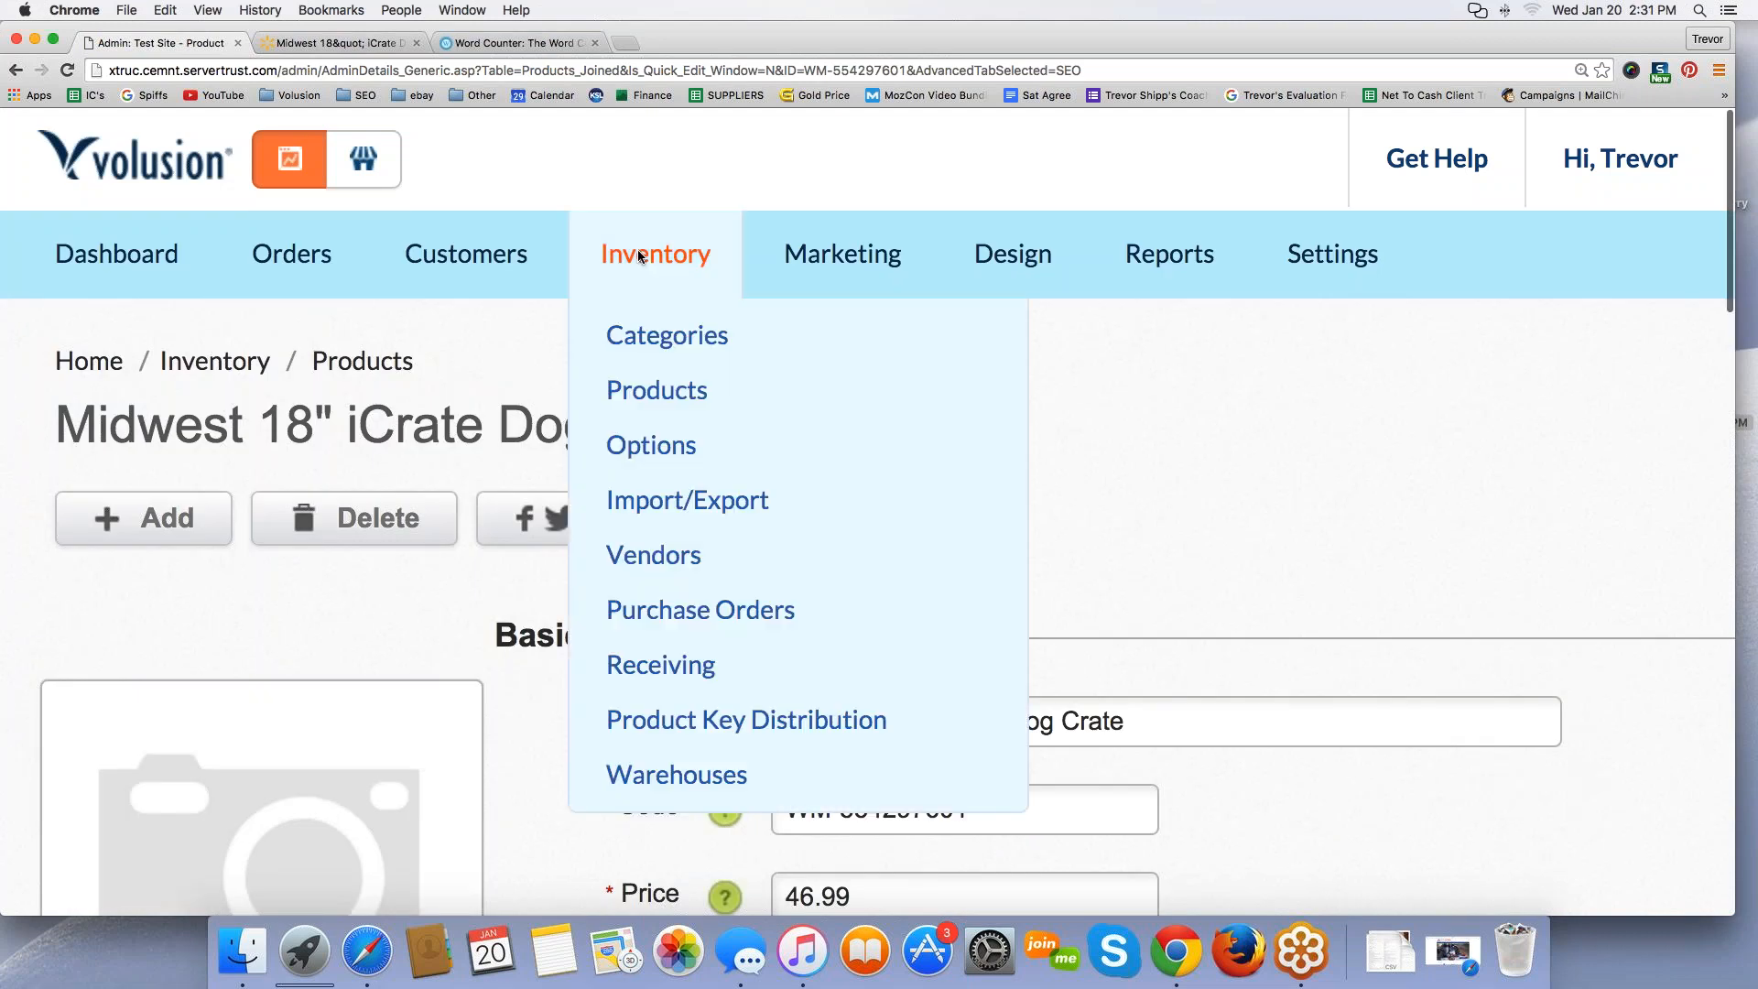
left_click(671, 401)
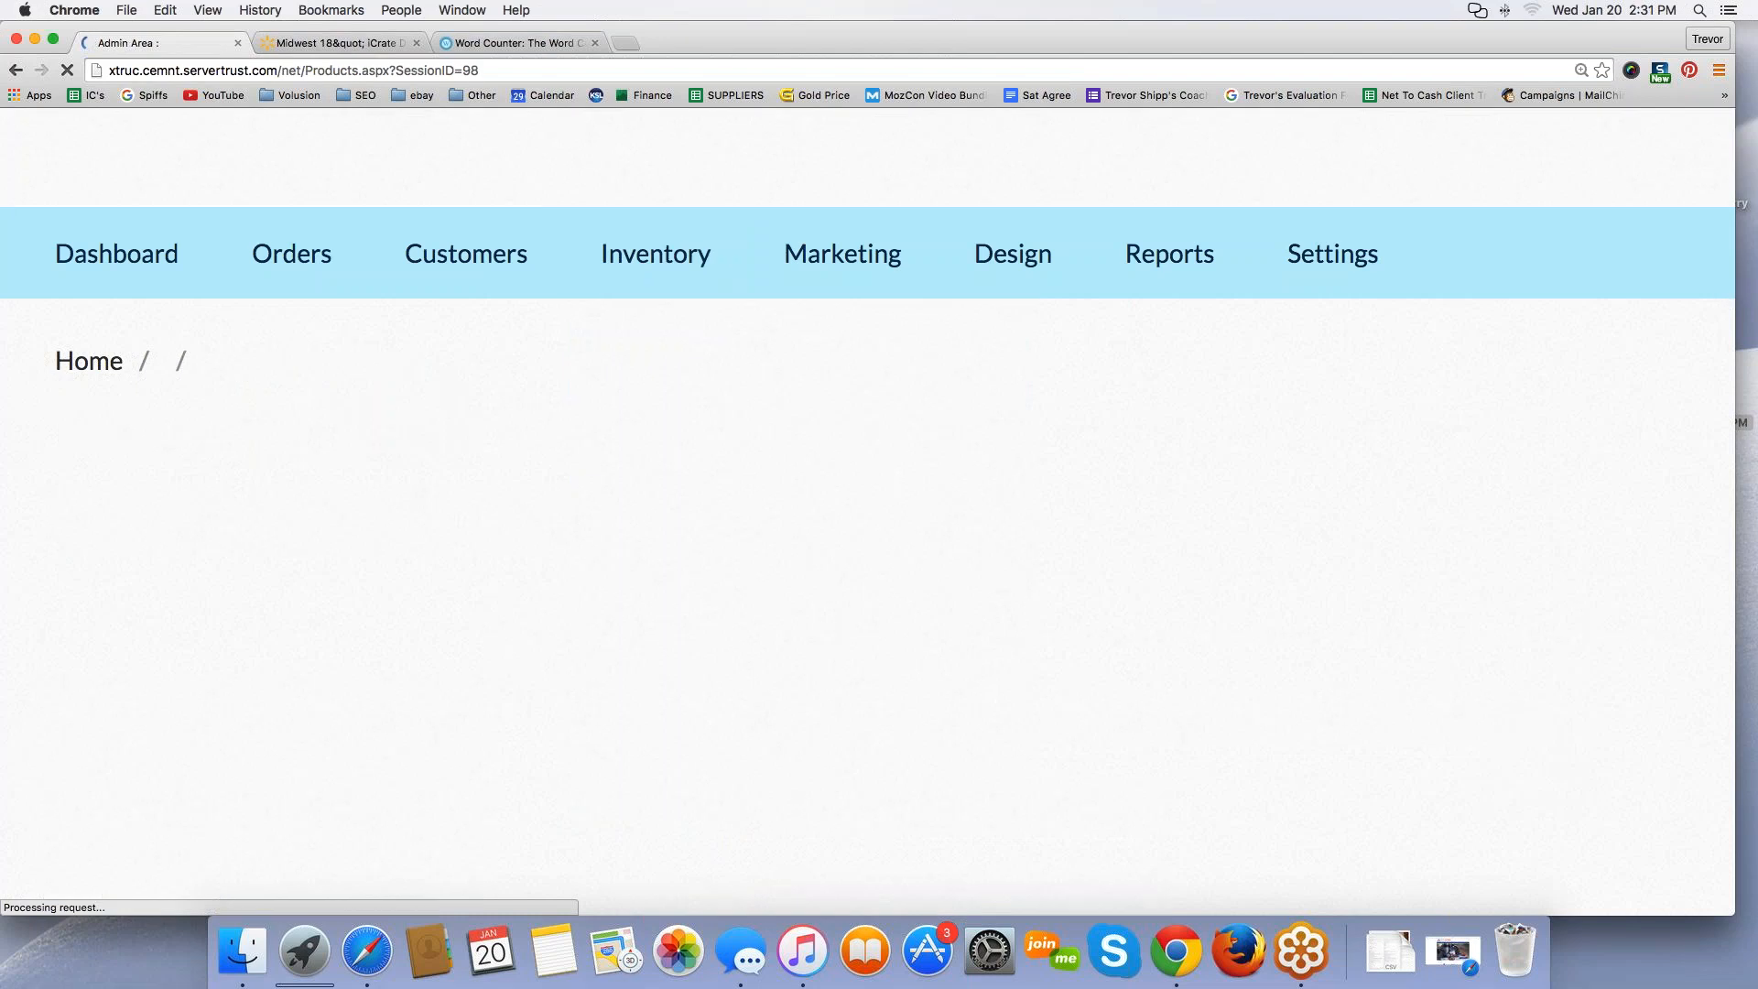
scroll(725, 409, "down", 5)
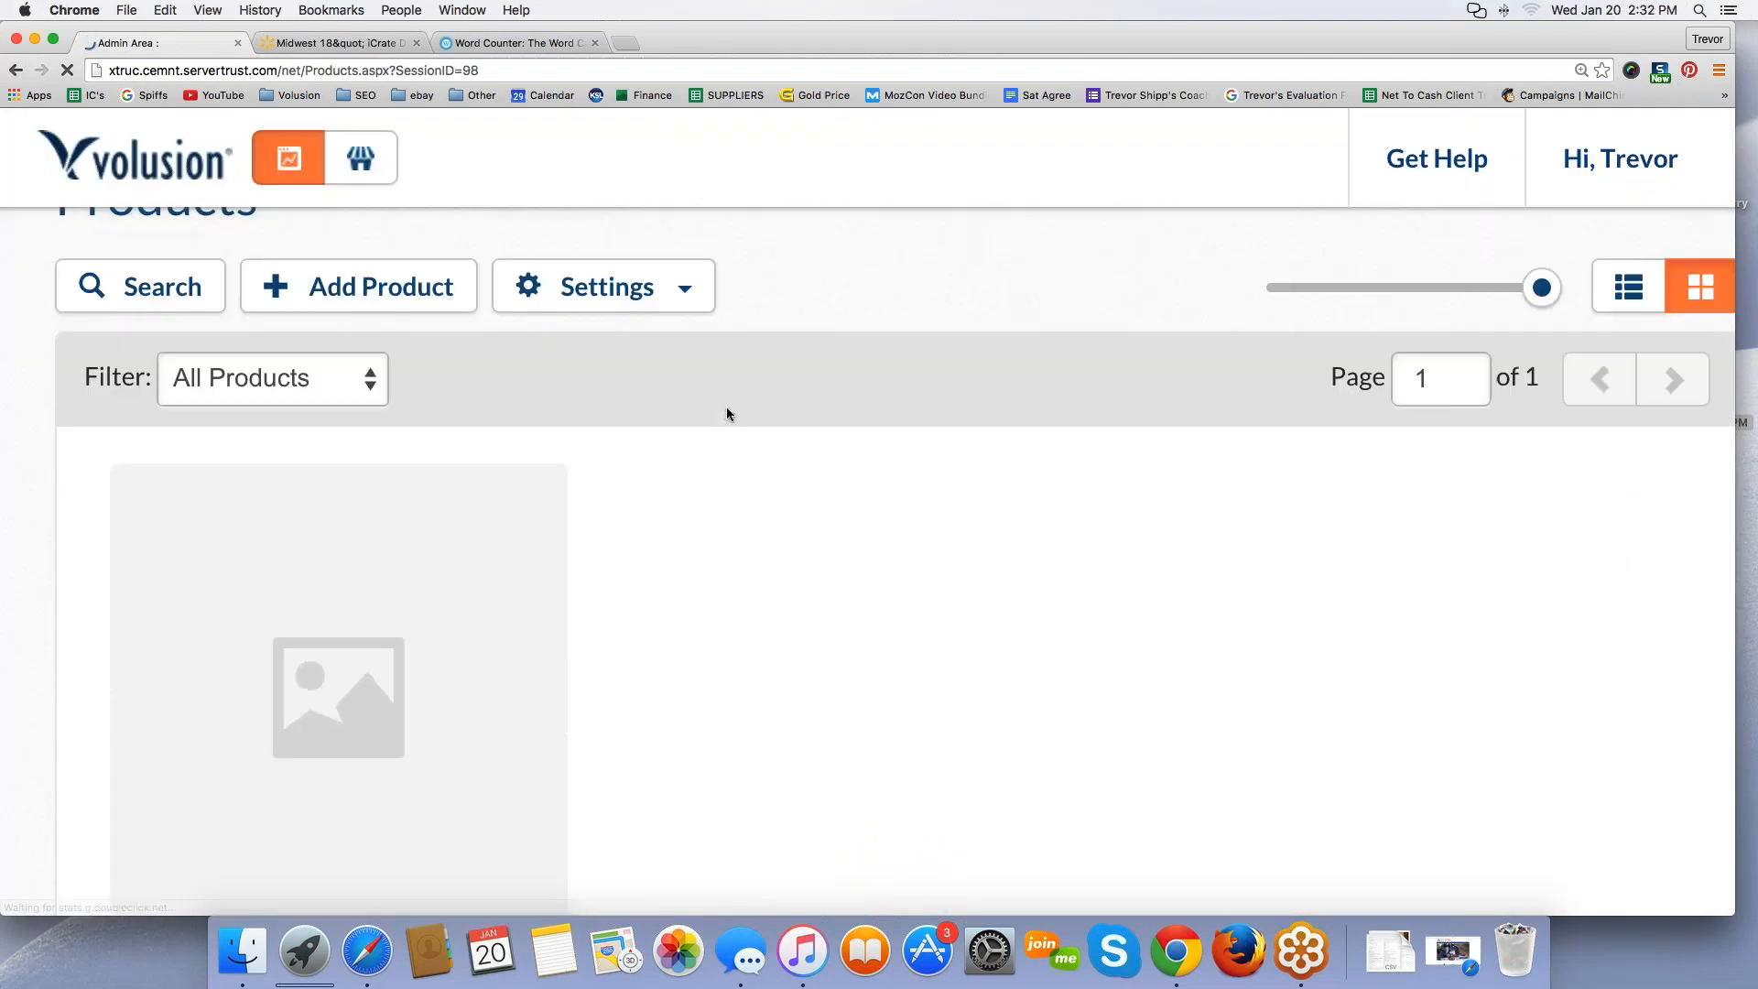
scroll(731, 411, "up", 1)
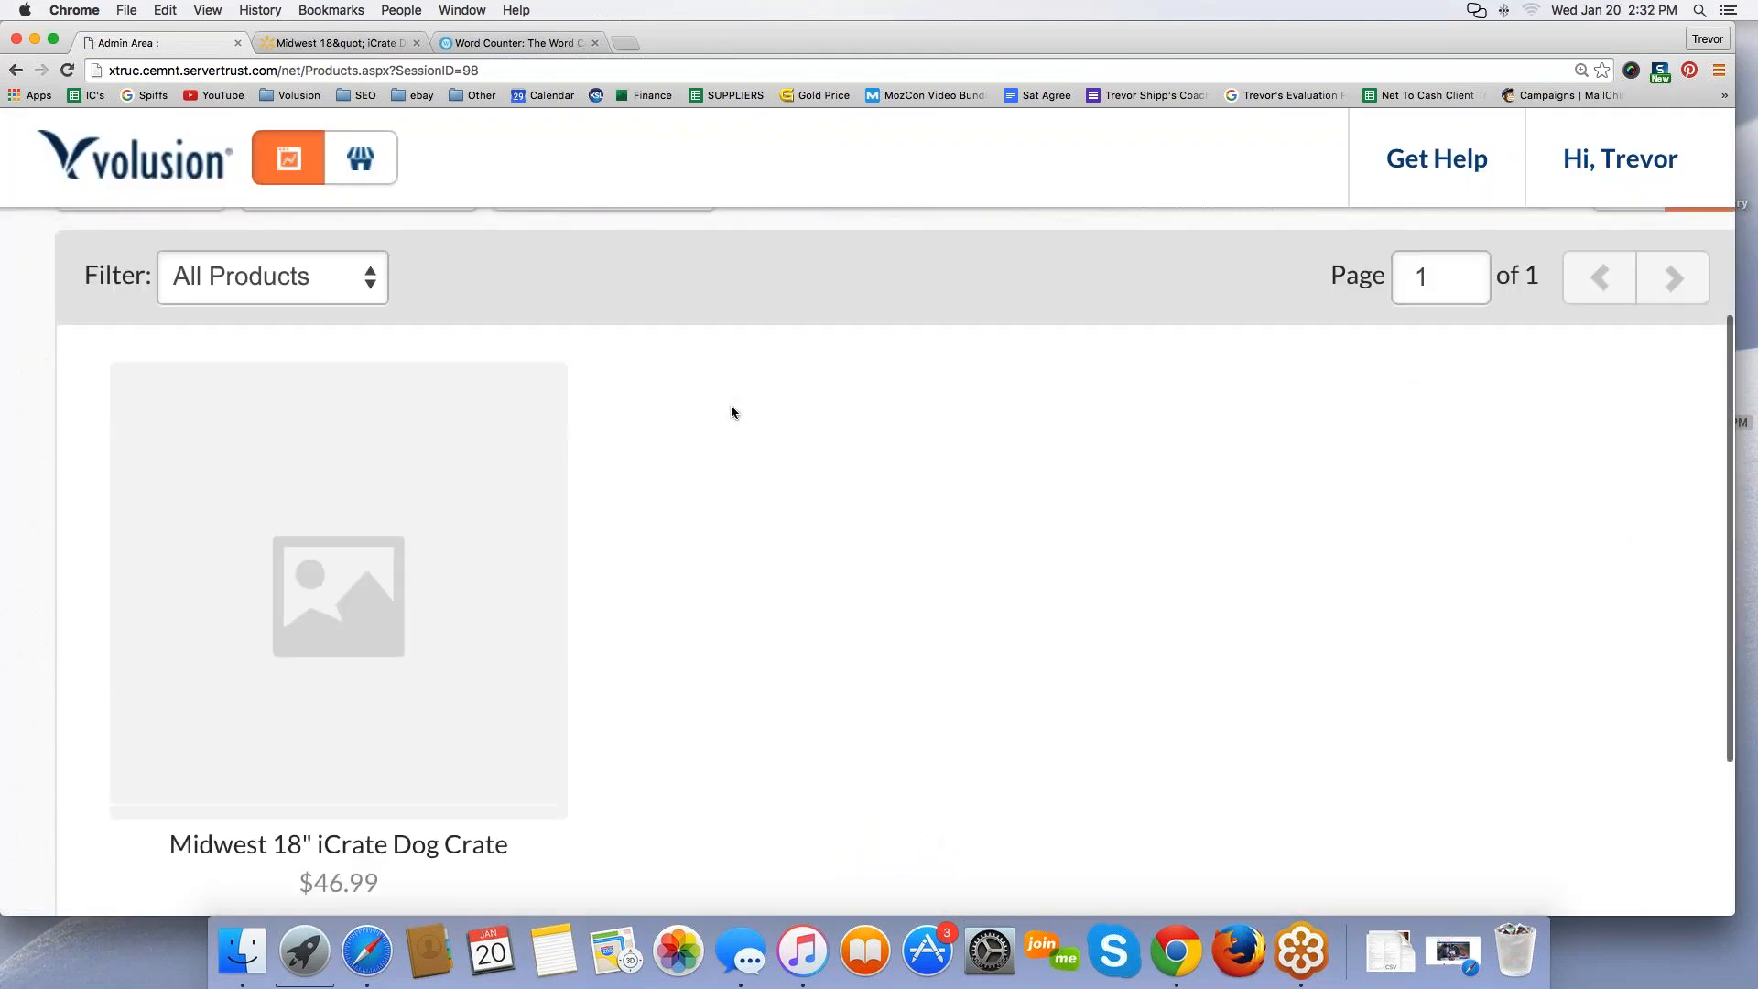
scroll(727, 416, "down", 2)
mouse_move(349, 698)
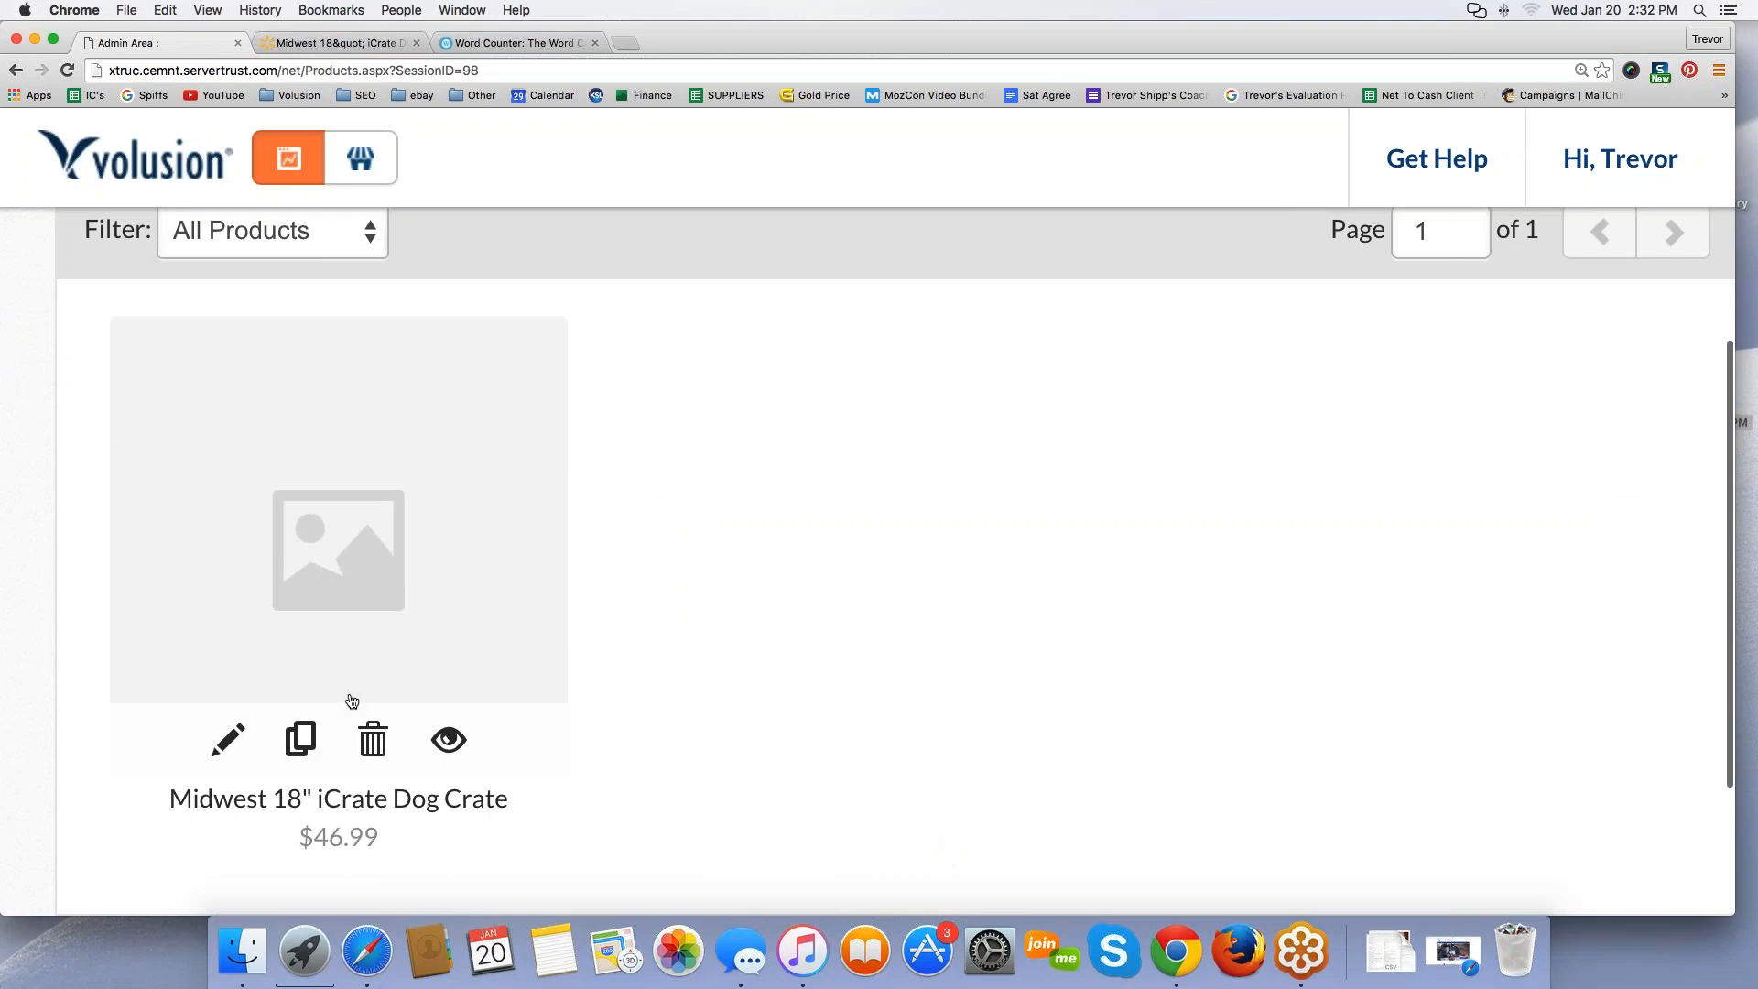
scroll(453, 629, "up", 3)
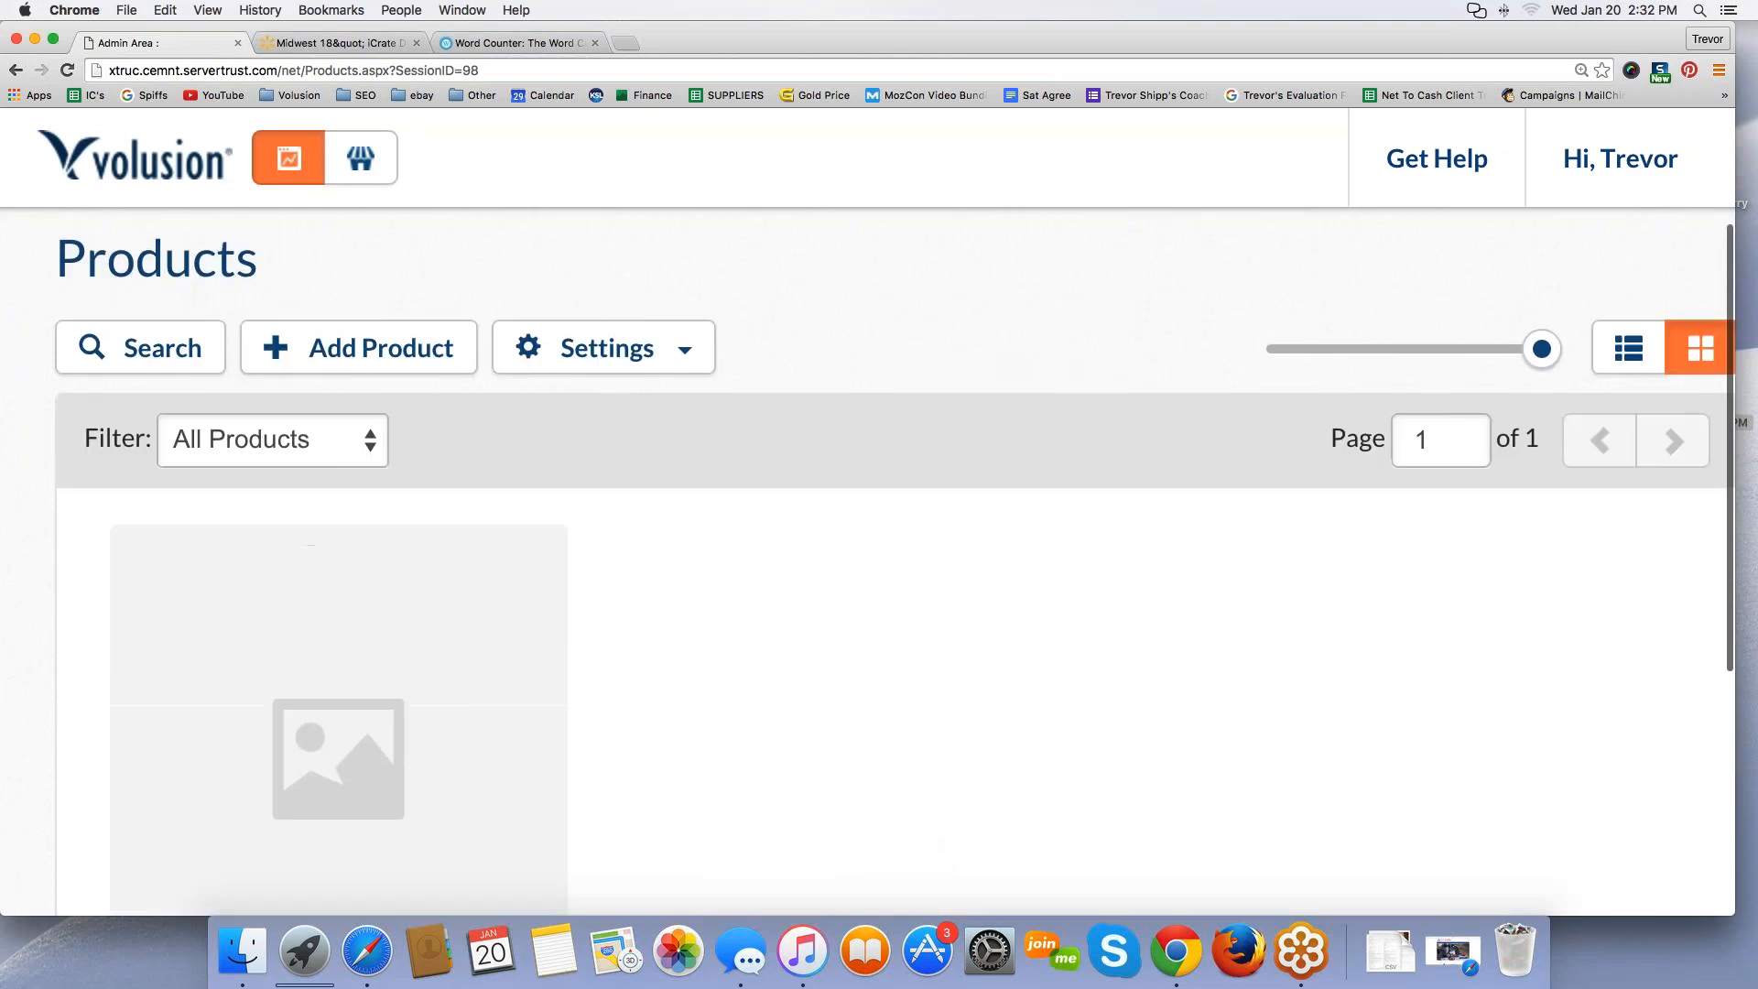
scroll(633, 611, "down", 2)
scroll(177, 490, "down", 1)
mouse_move(177, 491)
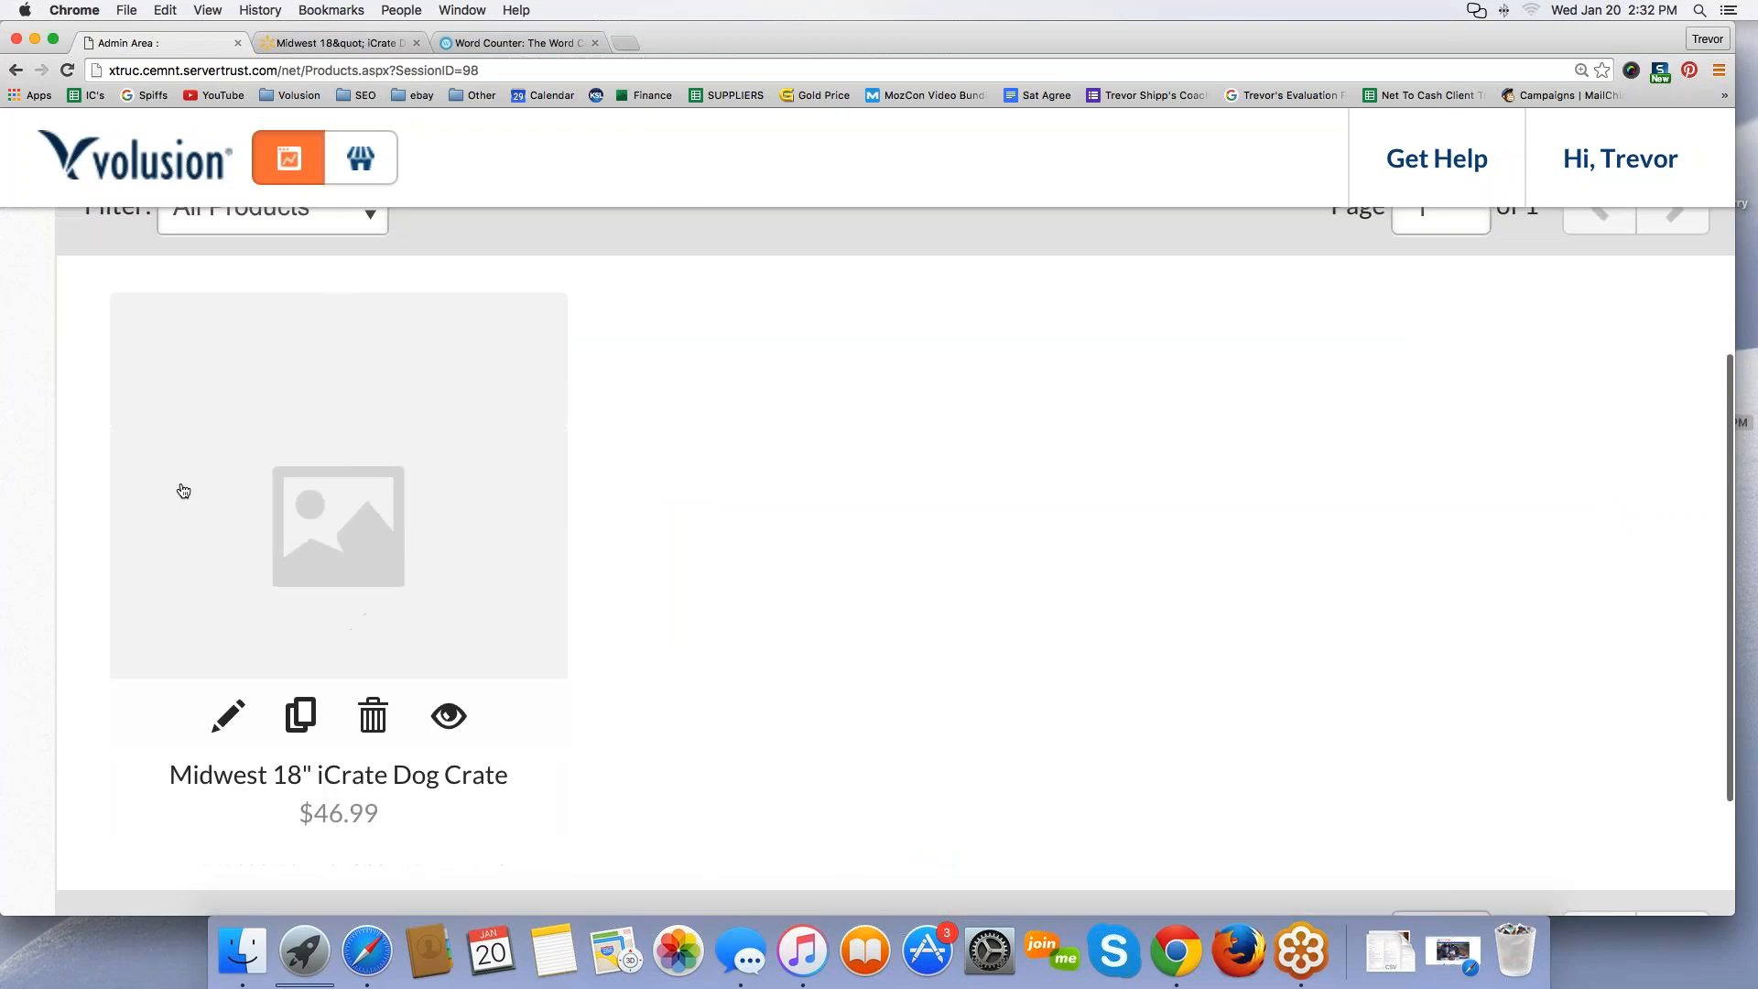
left_click(354, 464)
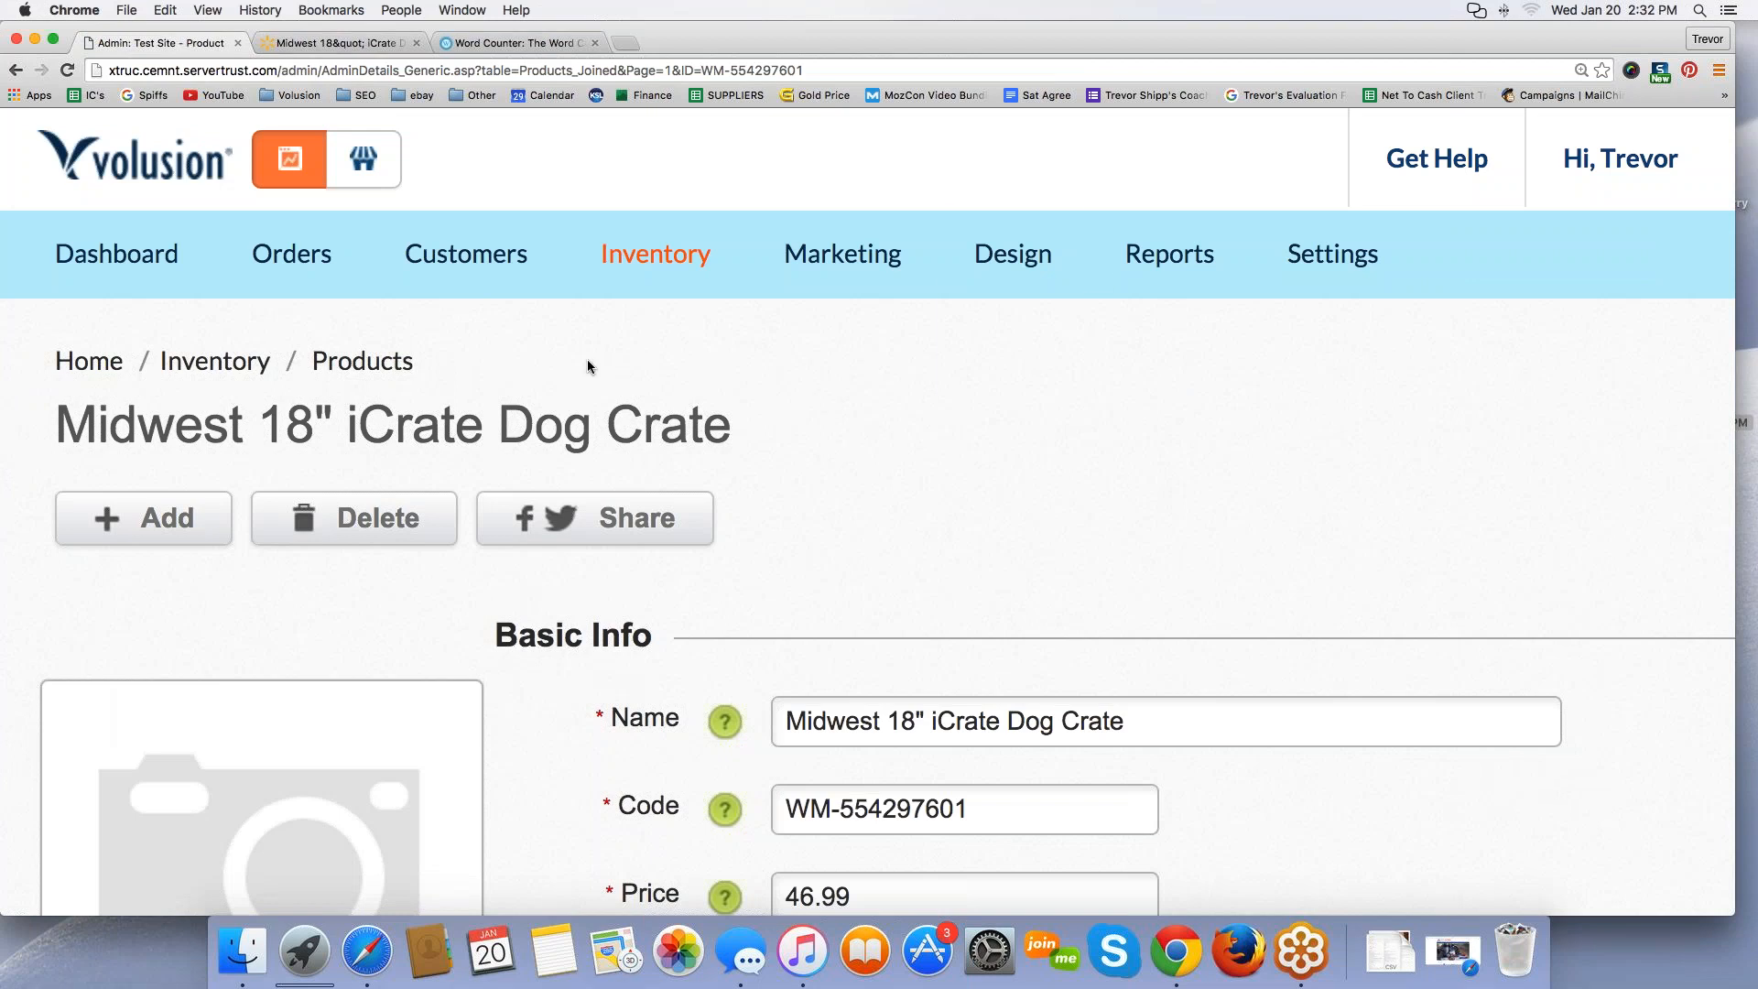
Step: Review the saved product's Basic Info, Categories, Options and image sections, placing the cursor in the empty Description
scroll(588, 366, "down", 5)
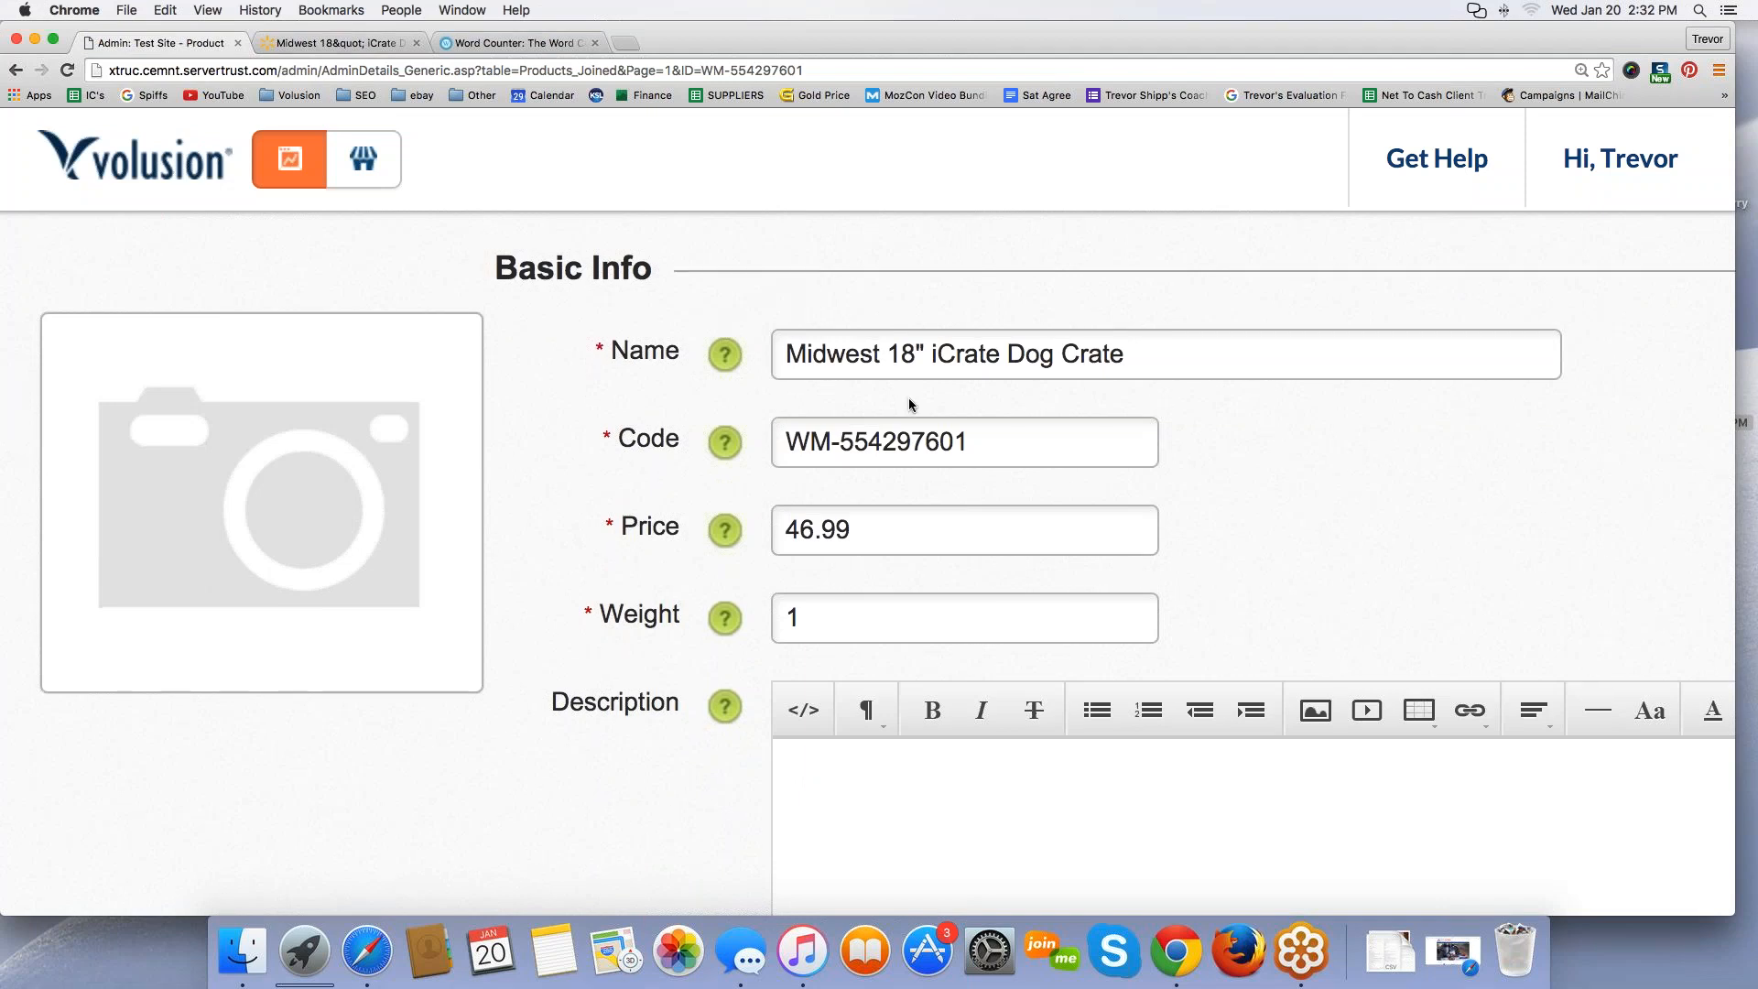
scroll(908, 397, "down", 1)
left_click(865, 284)
key("super+a")
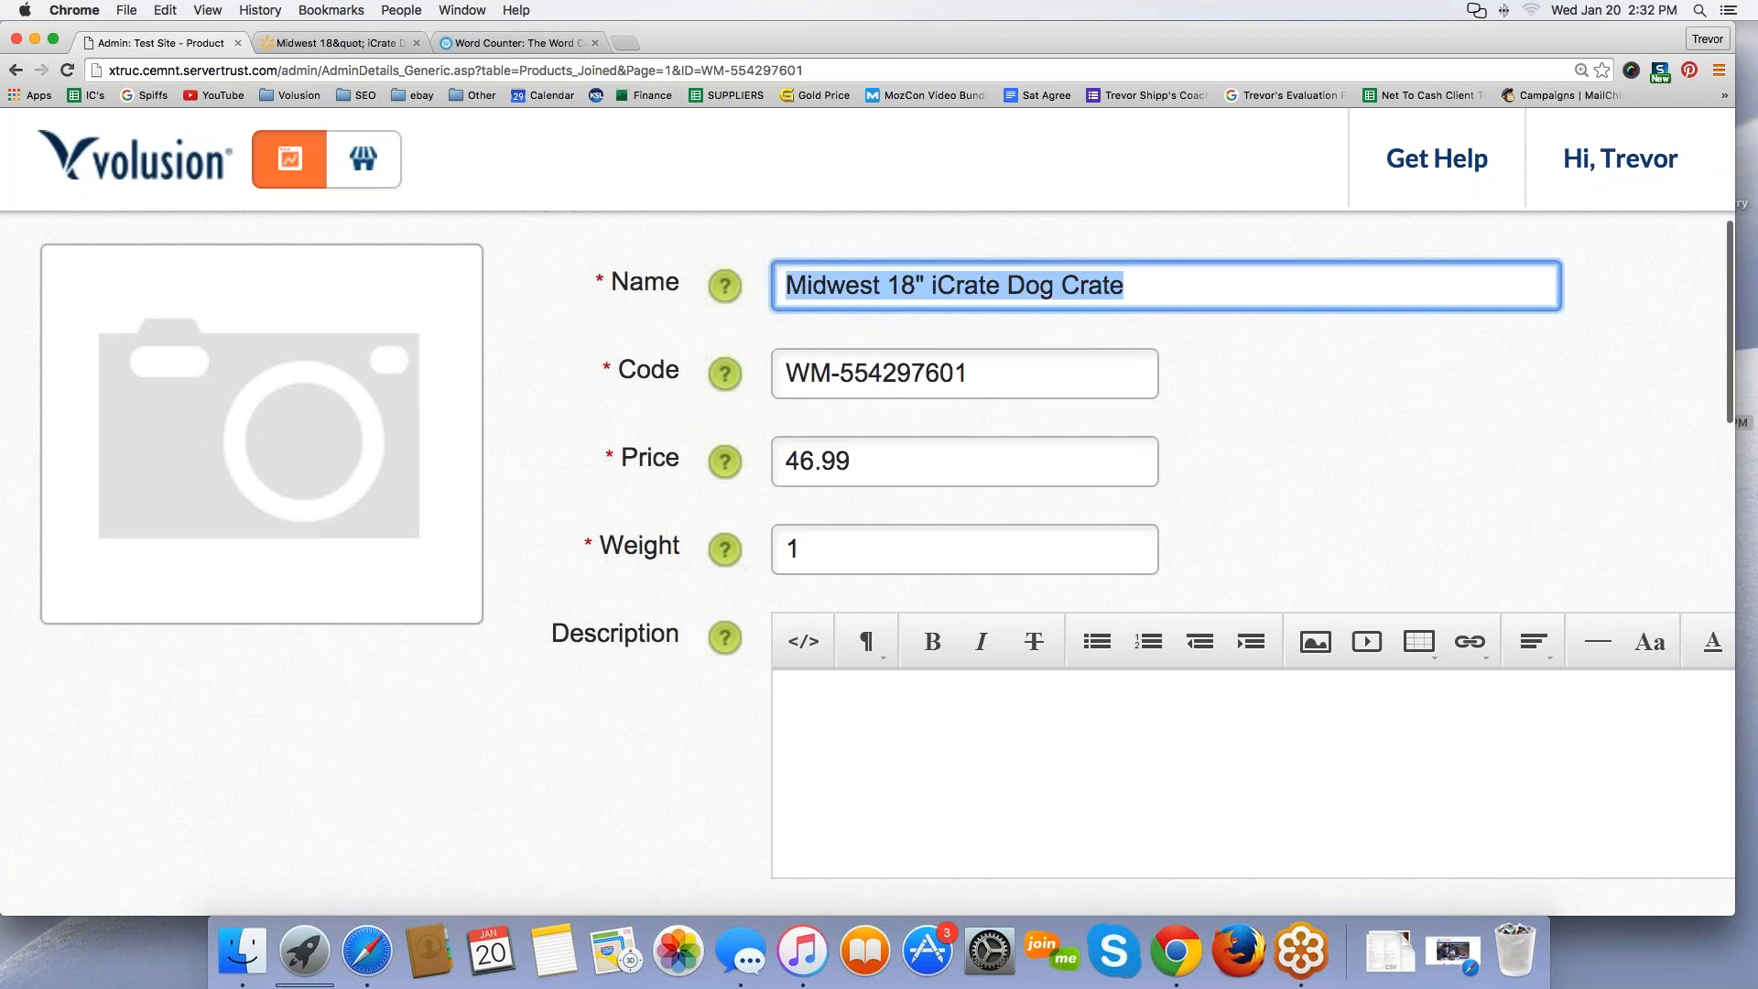
key("Tab")
key("Tab")
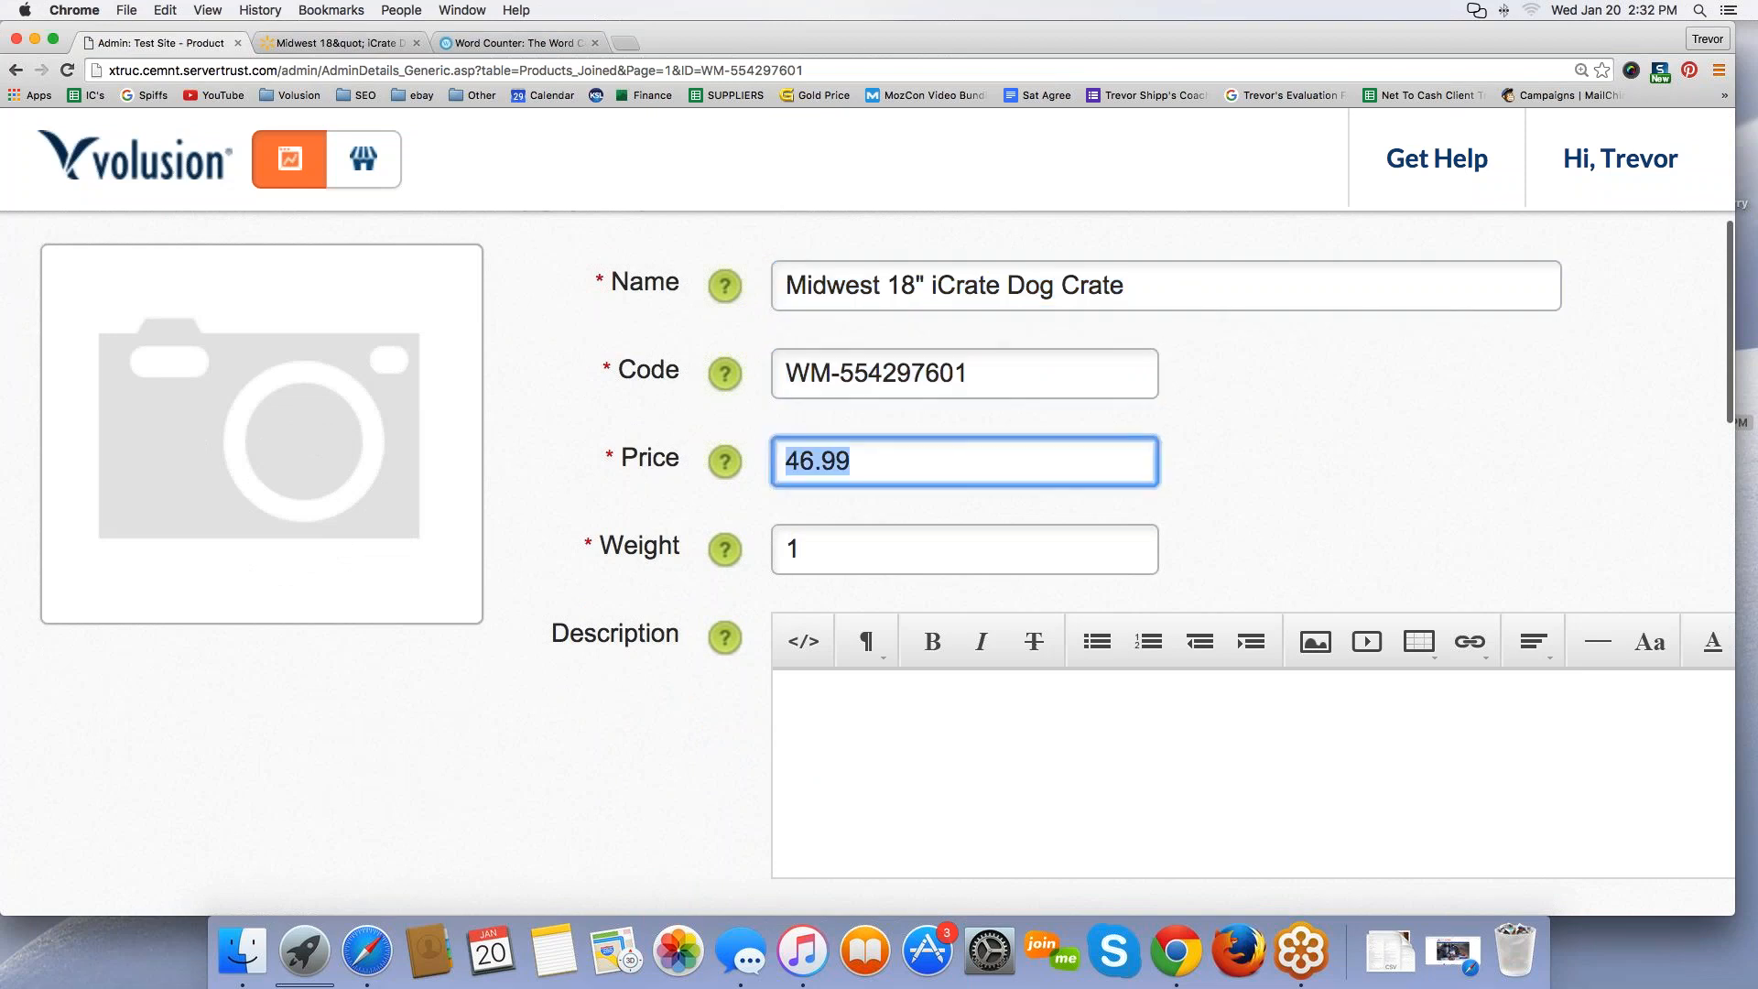
left_click(852, 763)
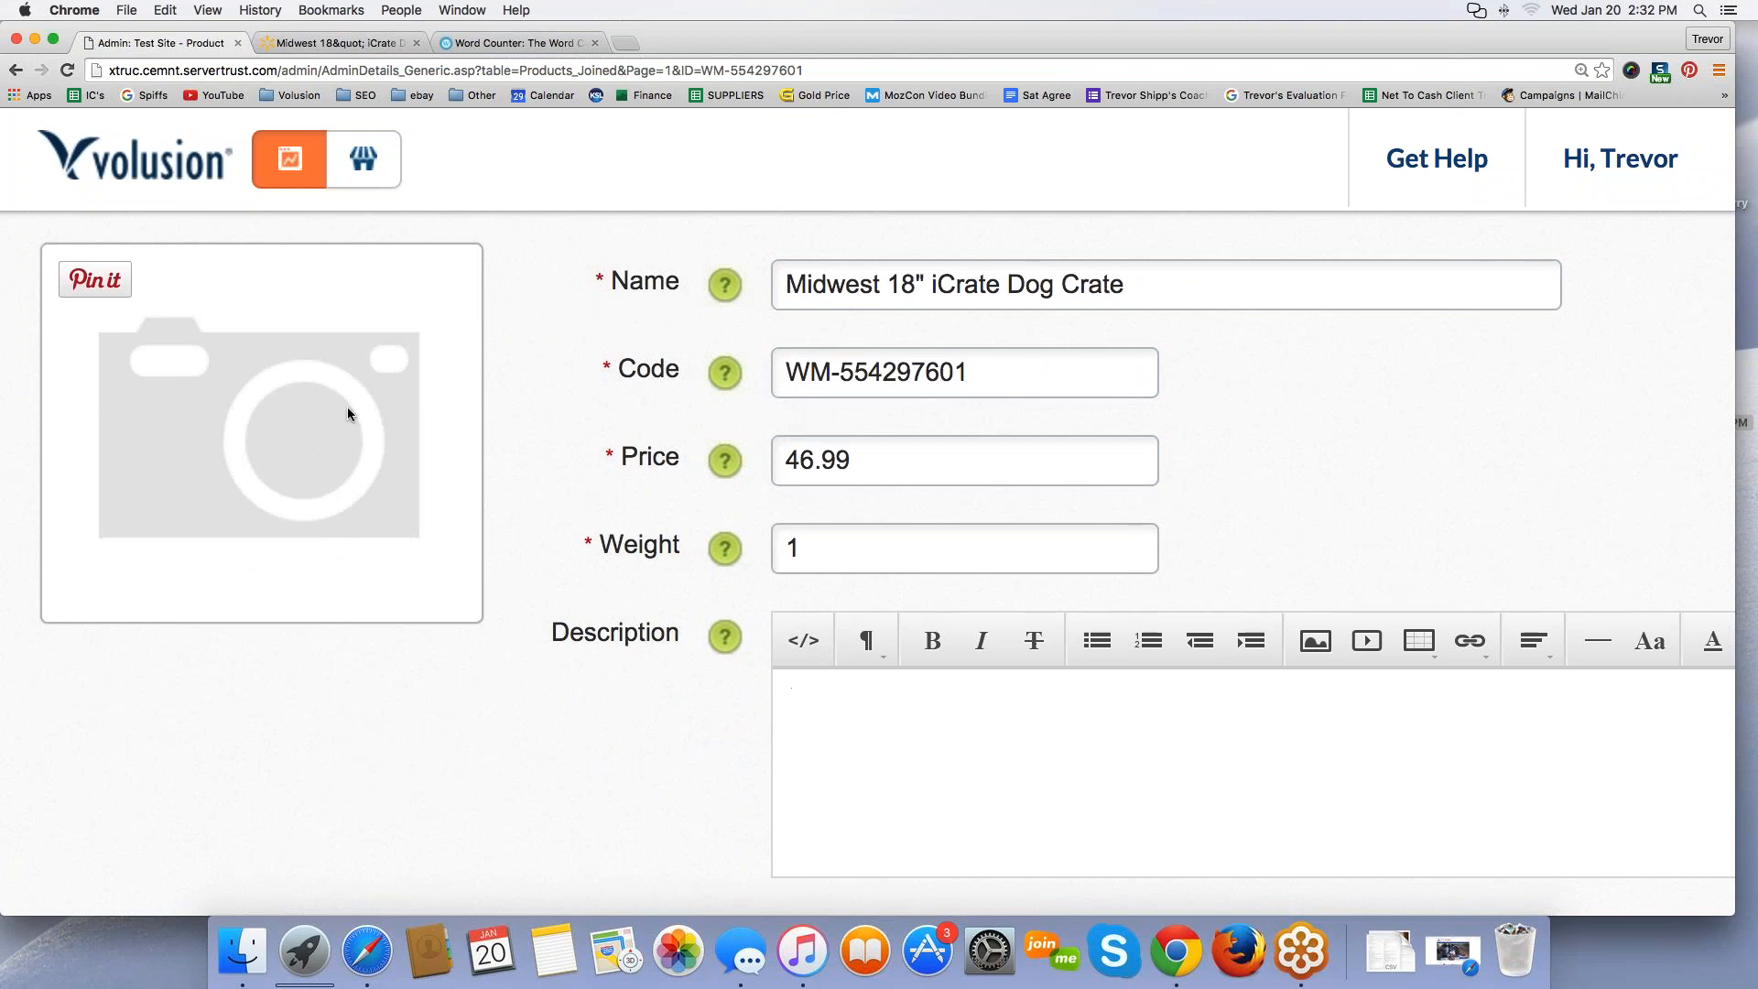
scroll(348, 409, "down", 5)
scroll(348, 414, "down", 8)
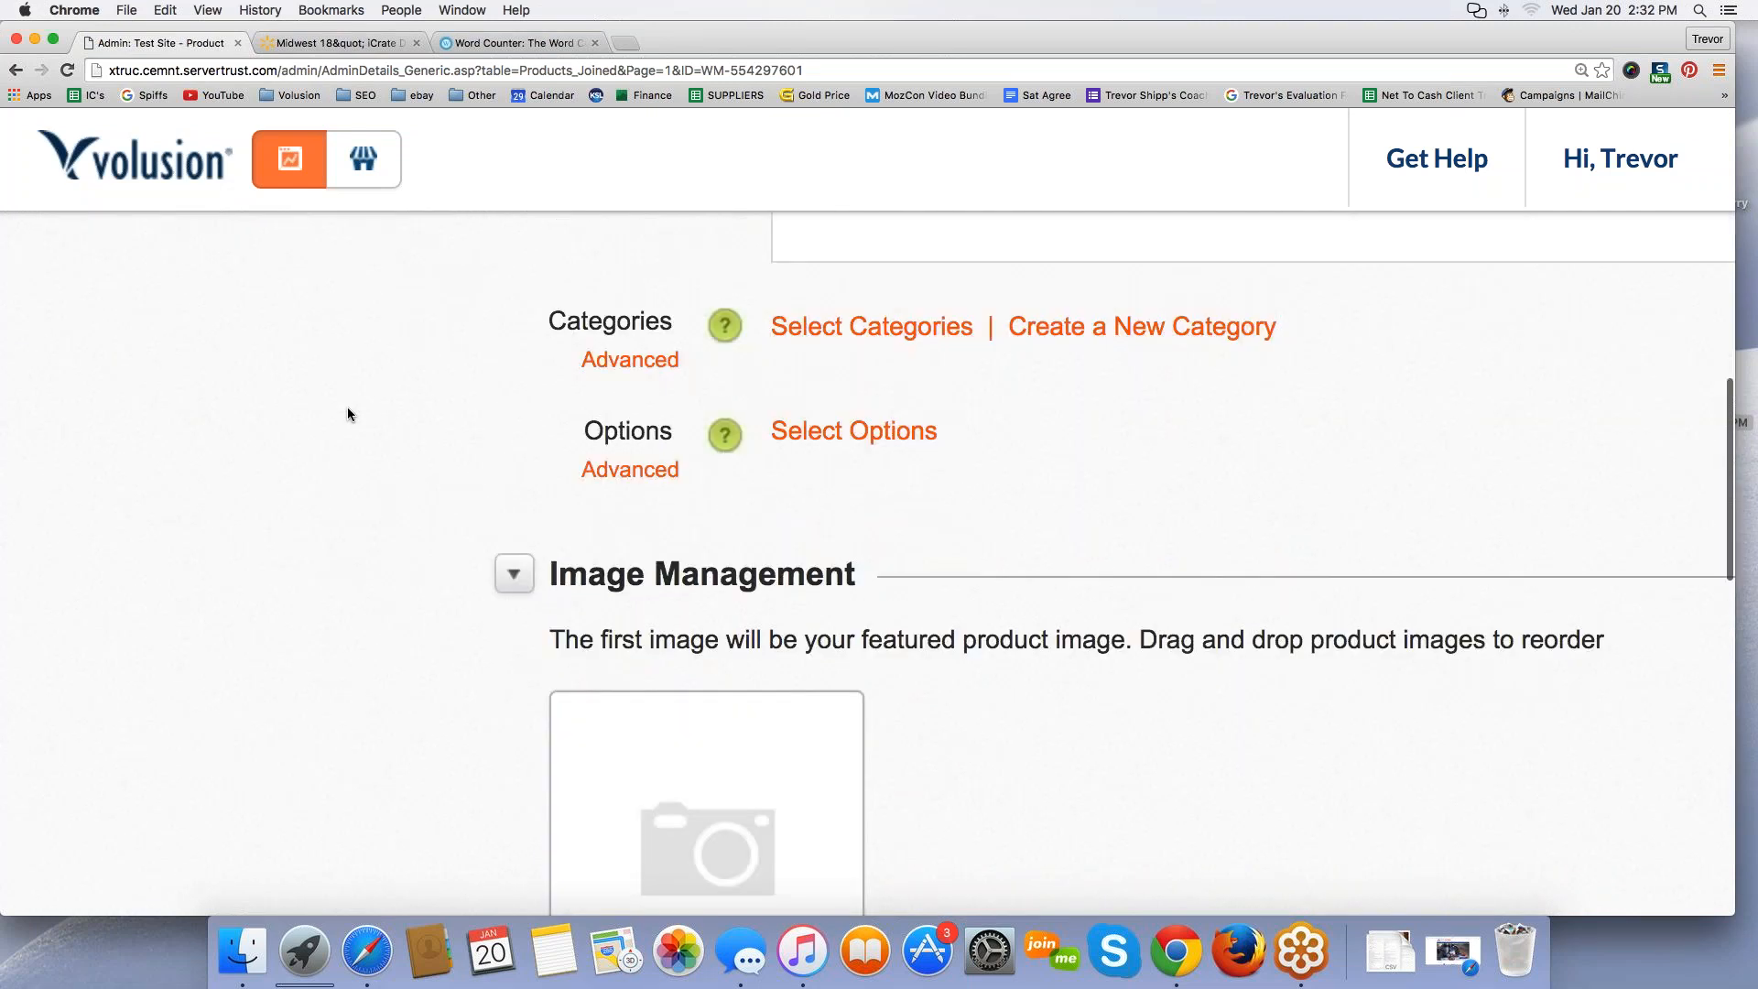
scroll(347, 412, "up", 13)
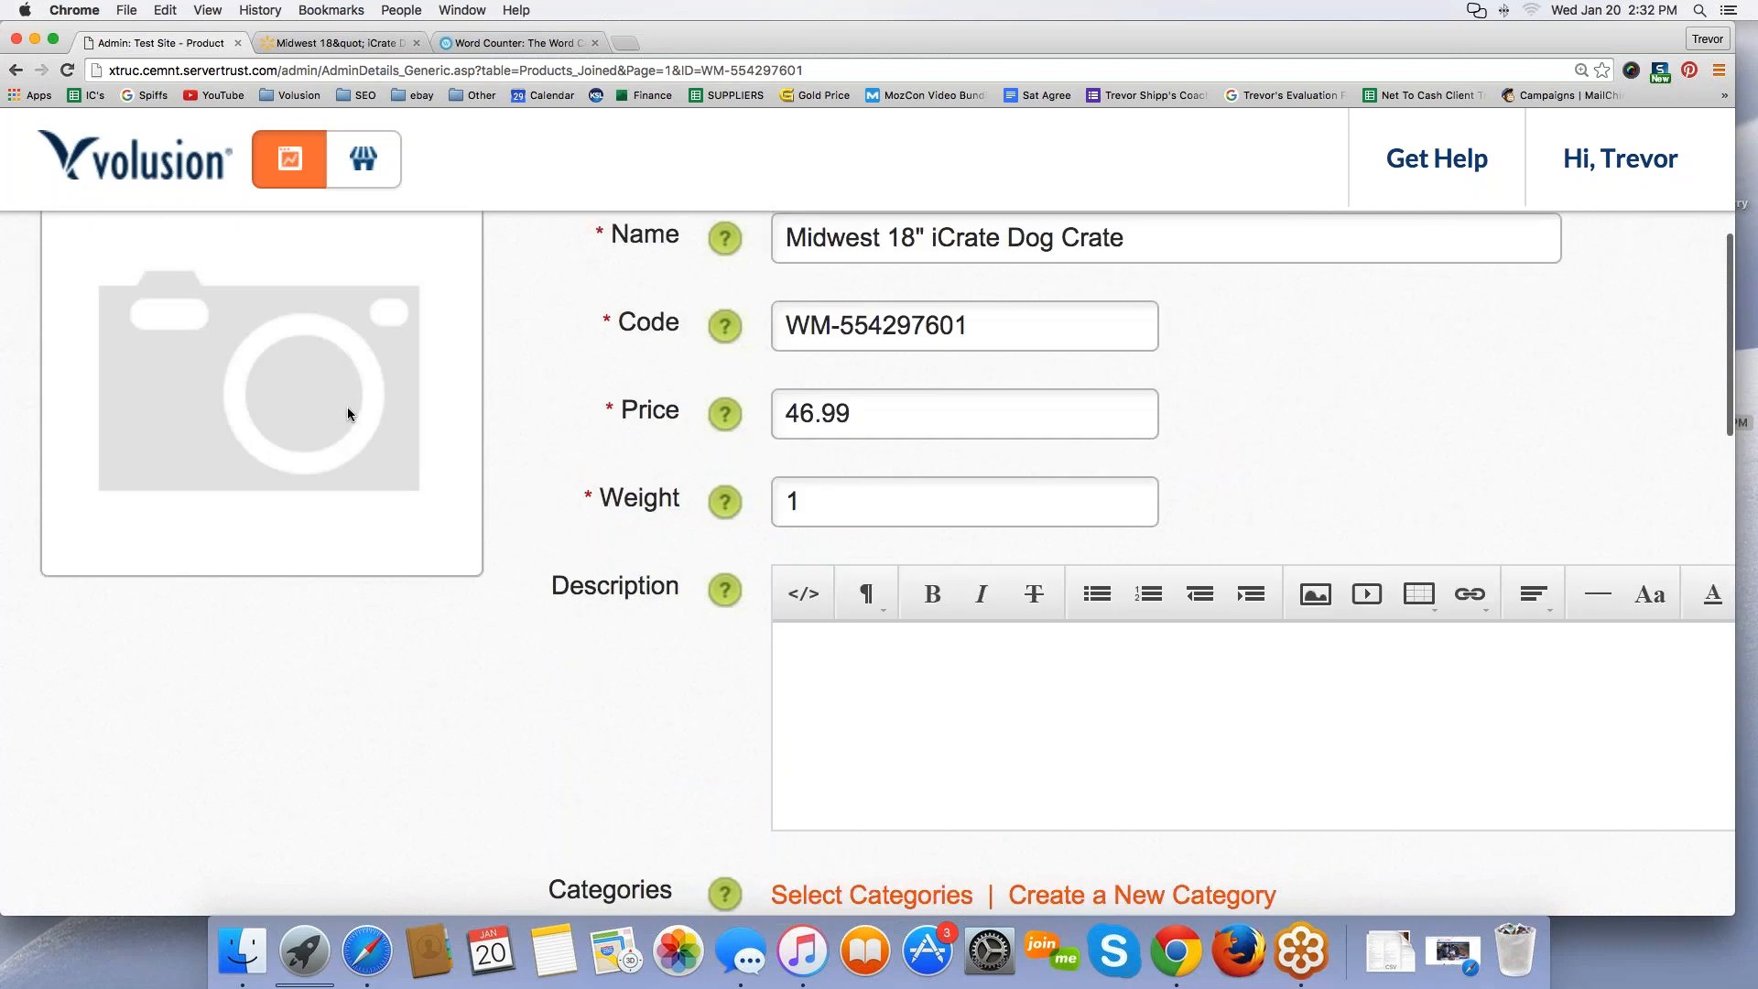
scroll(348, 412, "down", 4)
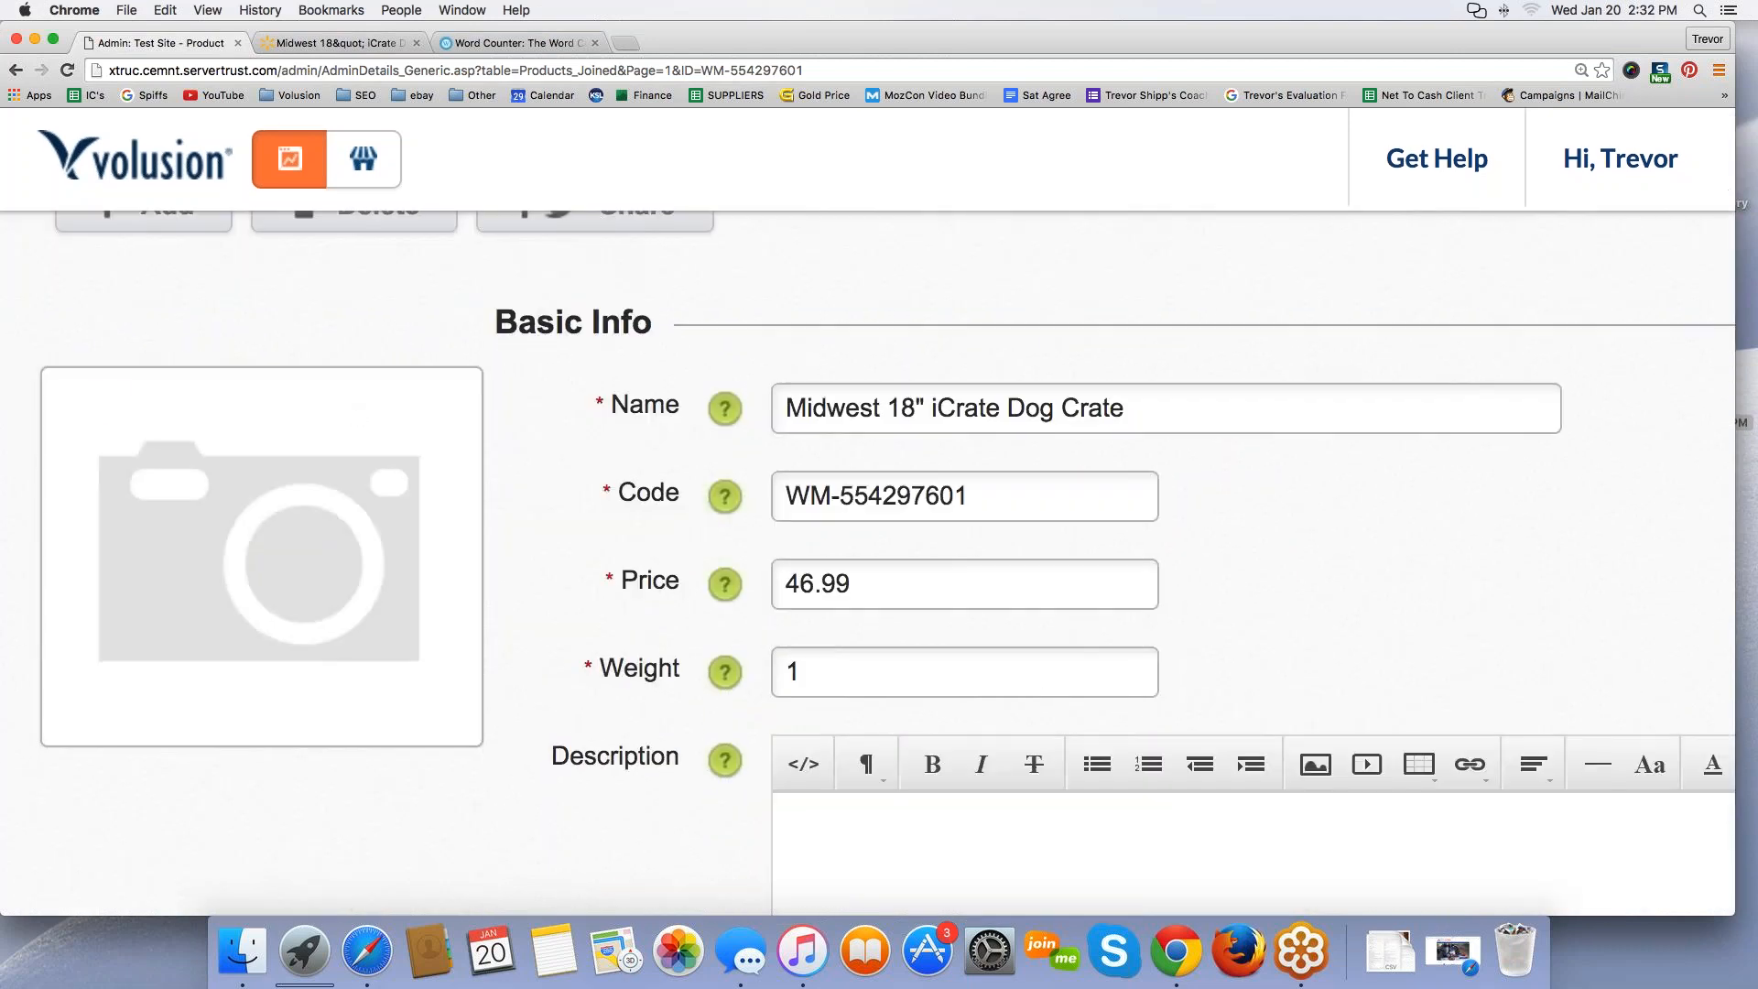
scroll(861, 764, "down", 2)
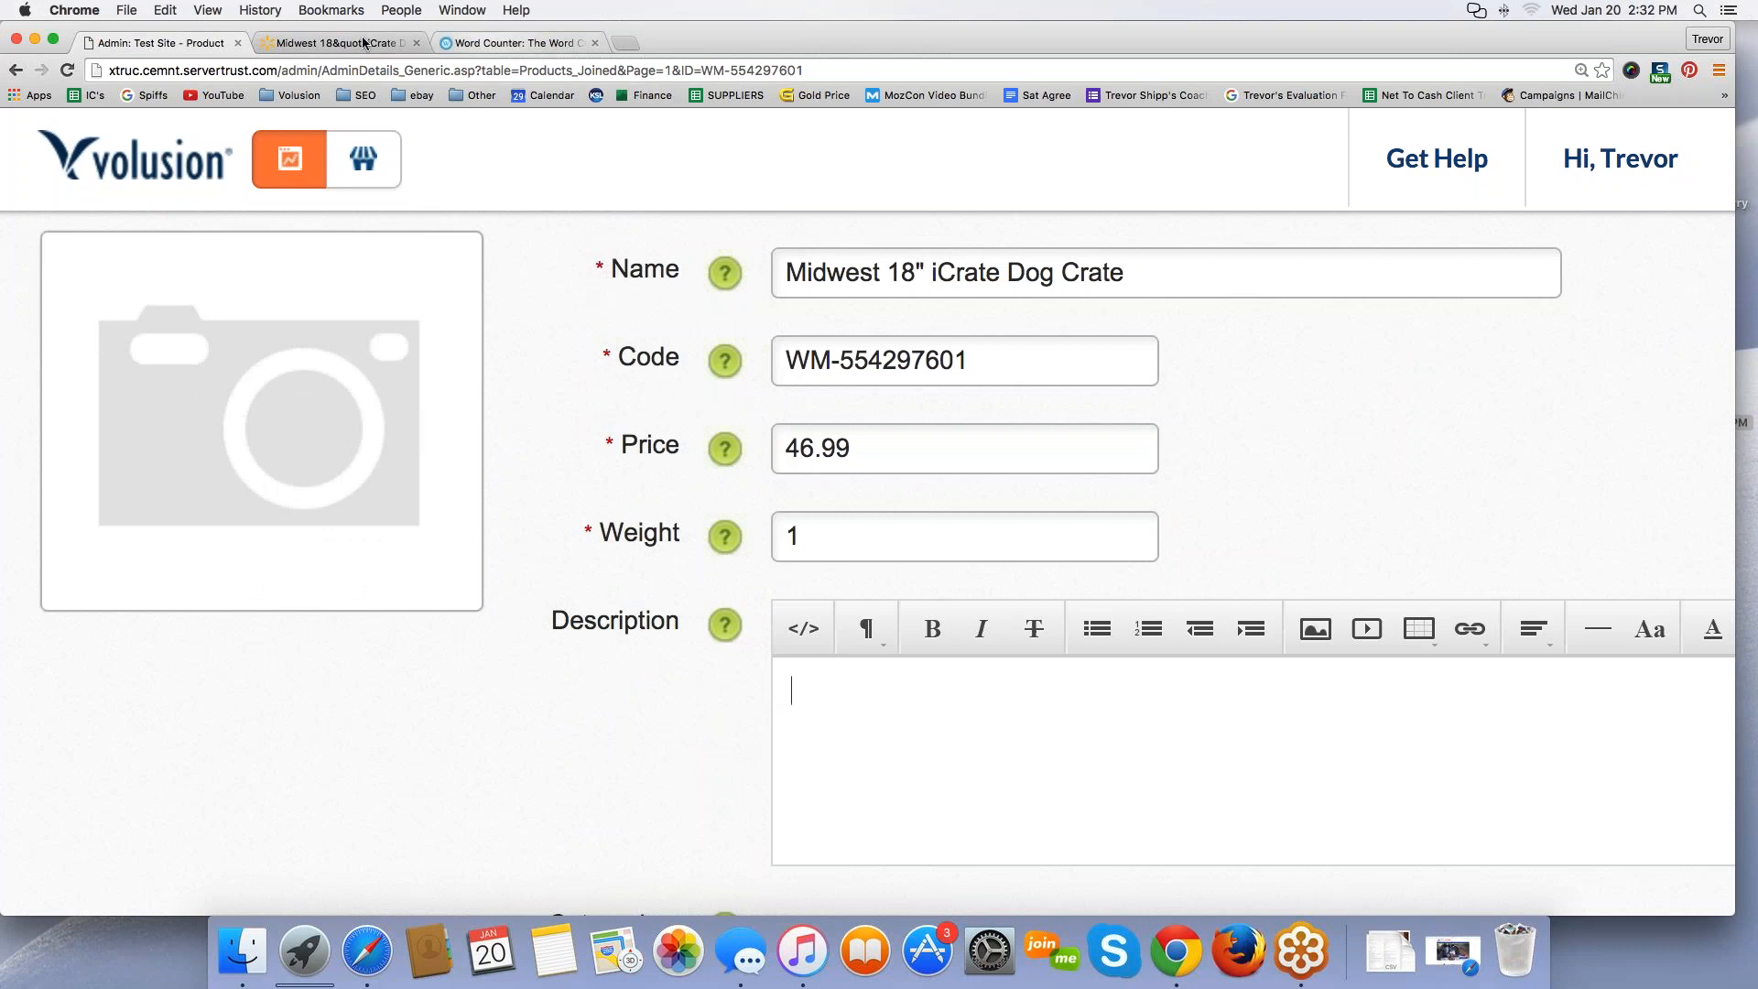
Step: Switch to the dog crate's Walmart page and examine the description and feature bullets under About this item
left_click(311, 43)
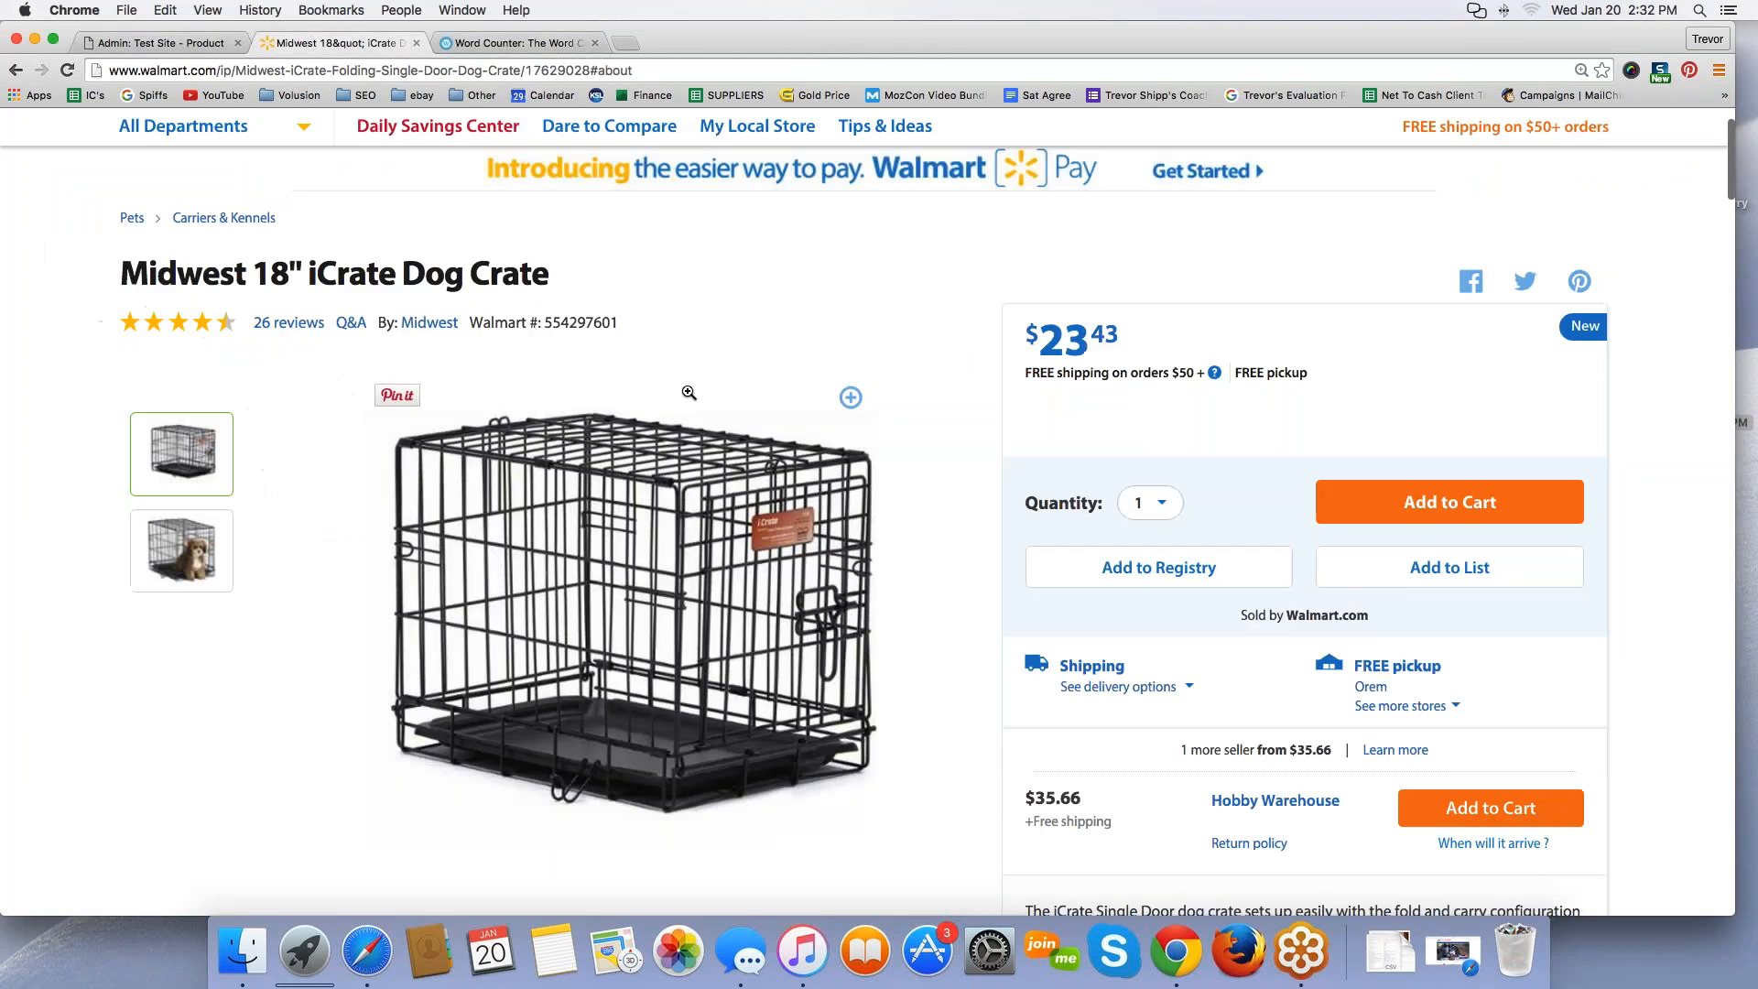
scroll(690, 392, "down", 10)
scroll(690, 392, "down", 7)
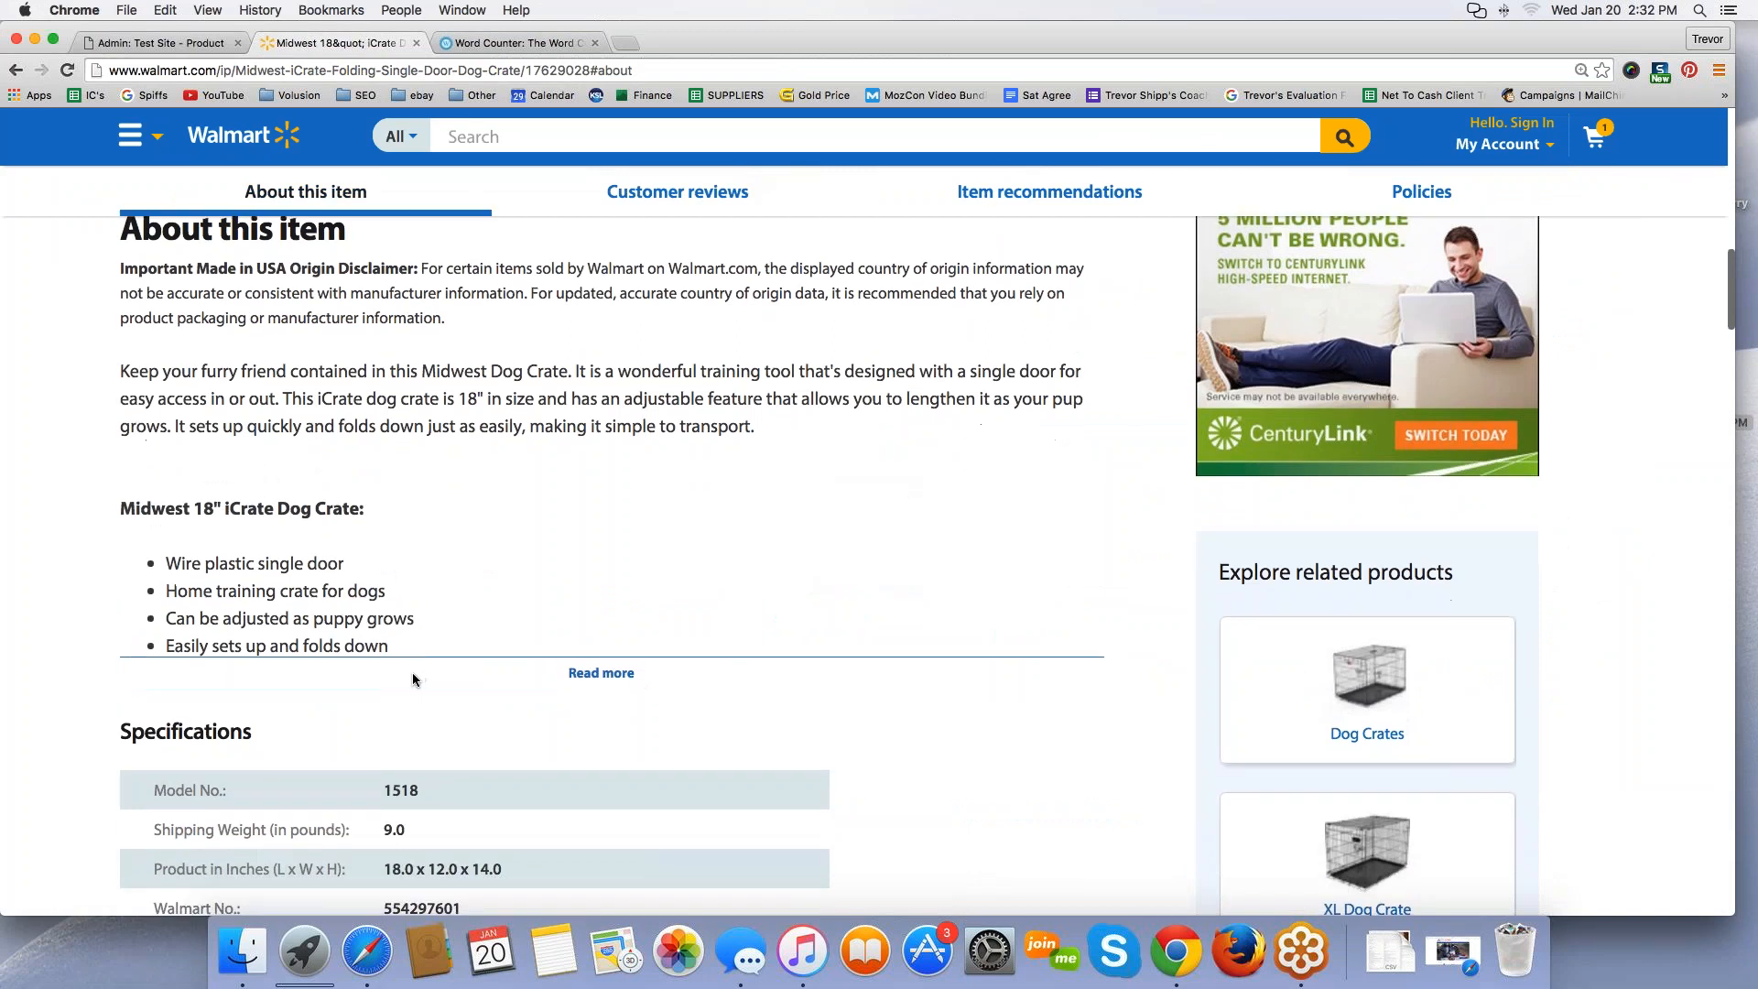
left_click_drag(412, 672, 454, 529)
scroll(453, 529, "up", 2)
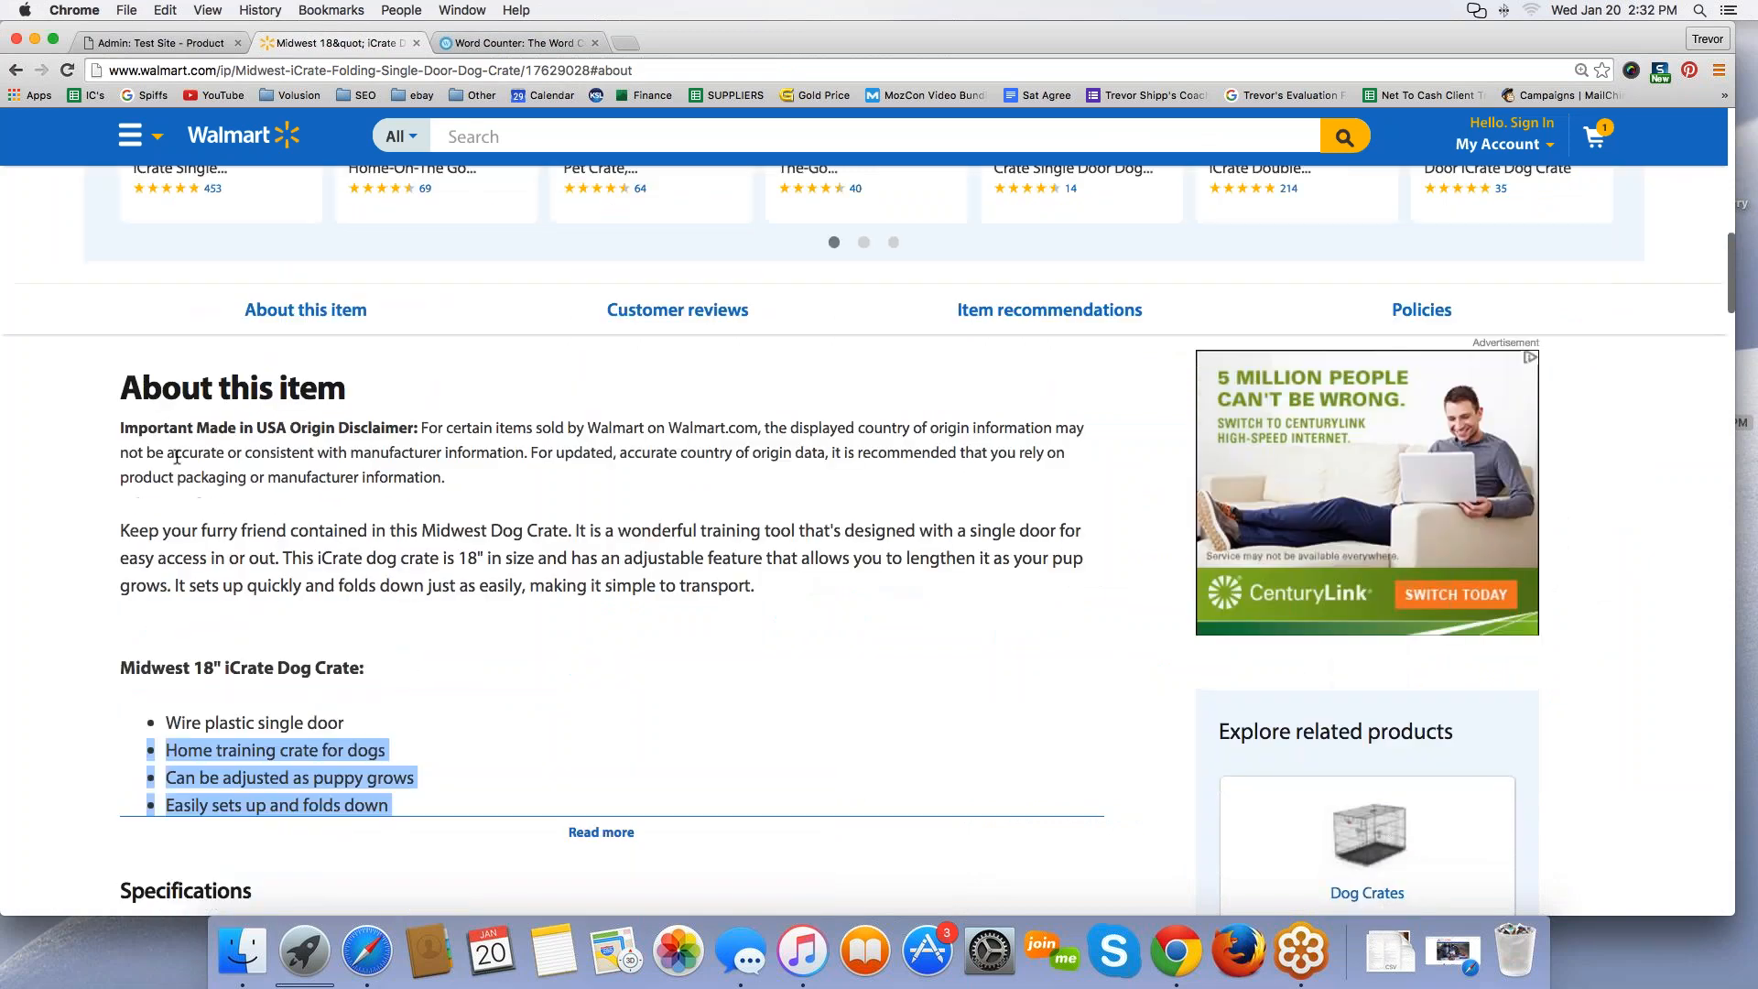
Step: Copy the About this item text from the Walmart page and paste it into the product's Description as HTML source
mouse_move(120, 421)
left_mouse_down()
mouse_move(392, 509)
mouse_move(463, 605)
mouse_move(486, 788)
mouse_move(274, 719)
mouse_move(115, 432)
left_mouse_up()
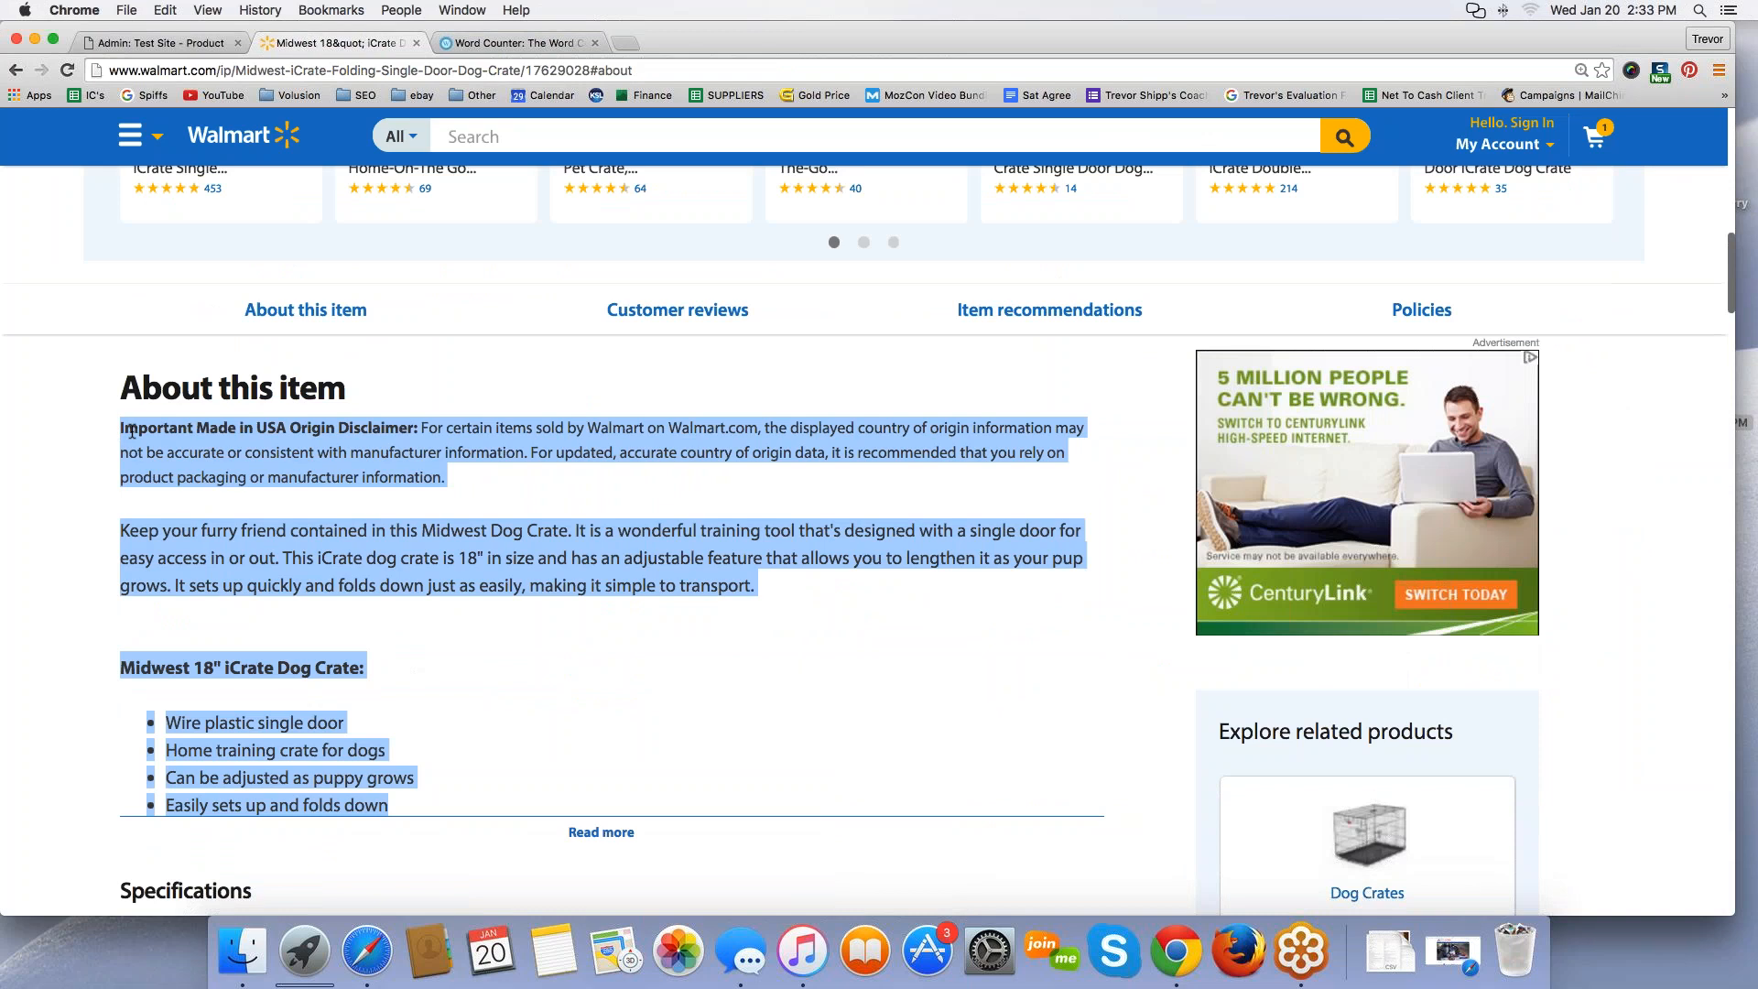
left_click(471, 43)
left_click(183, 42)
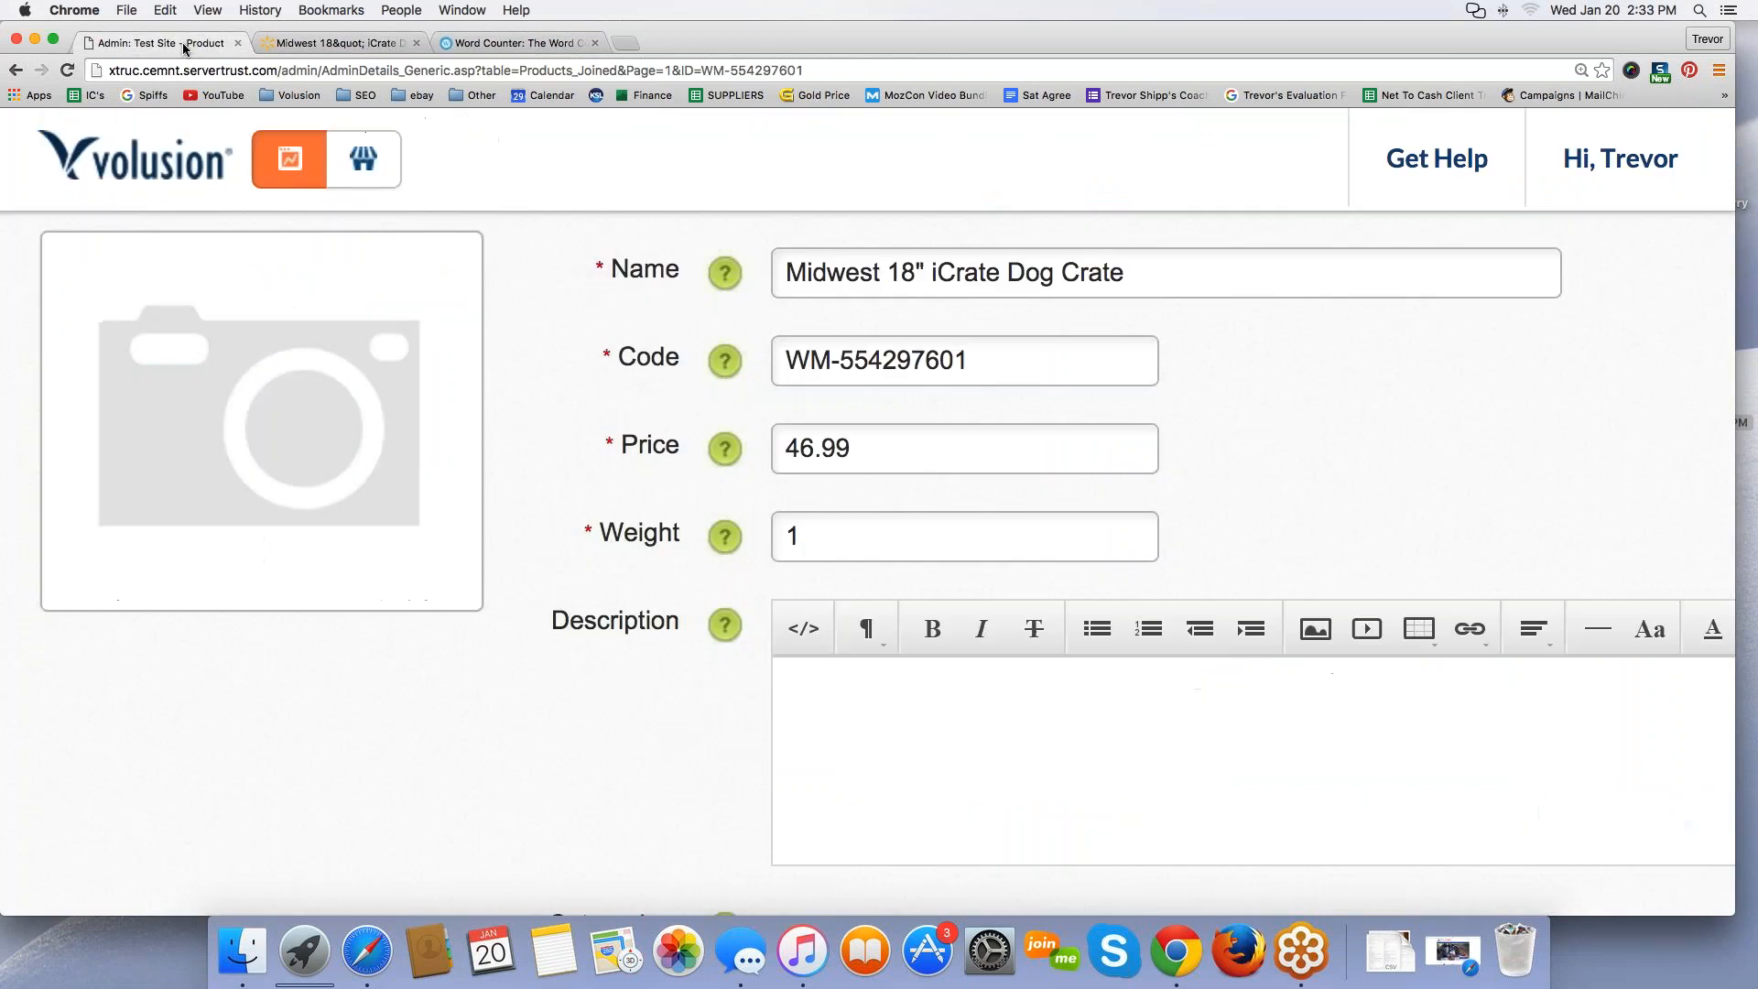
left_click(802, 631)
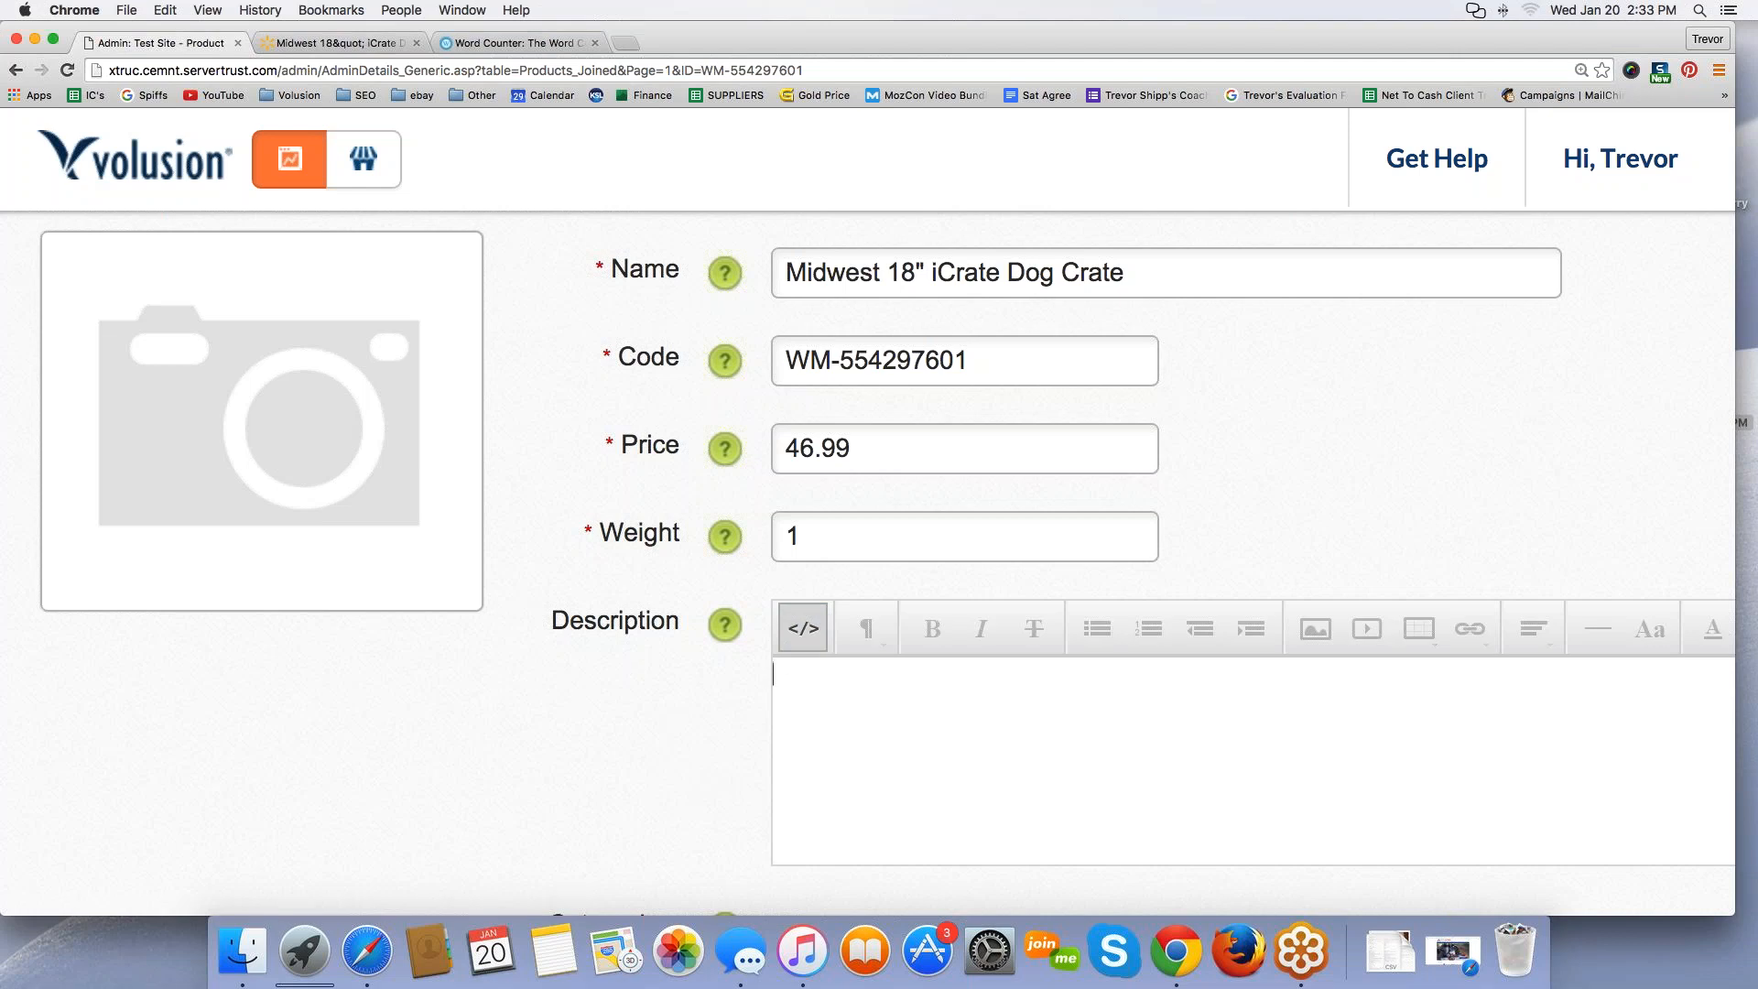
key("super+v")
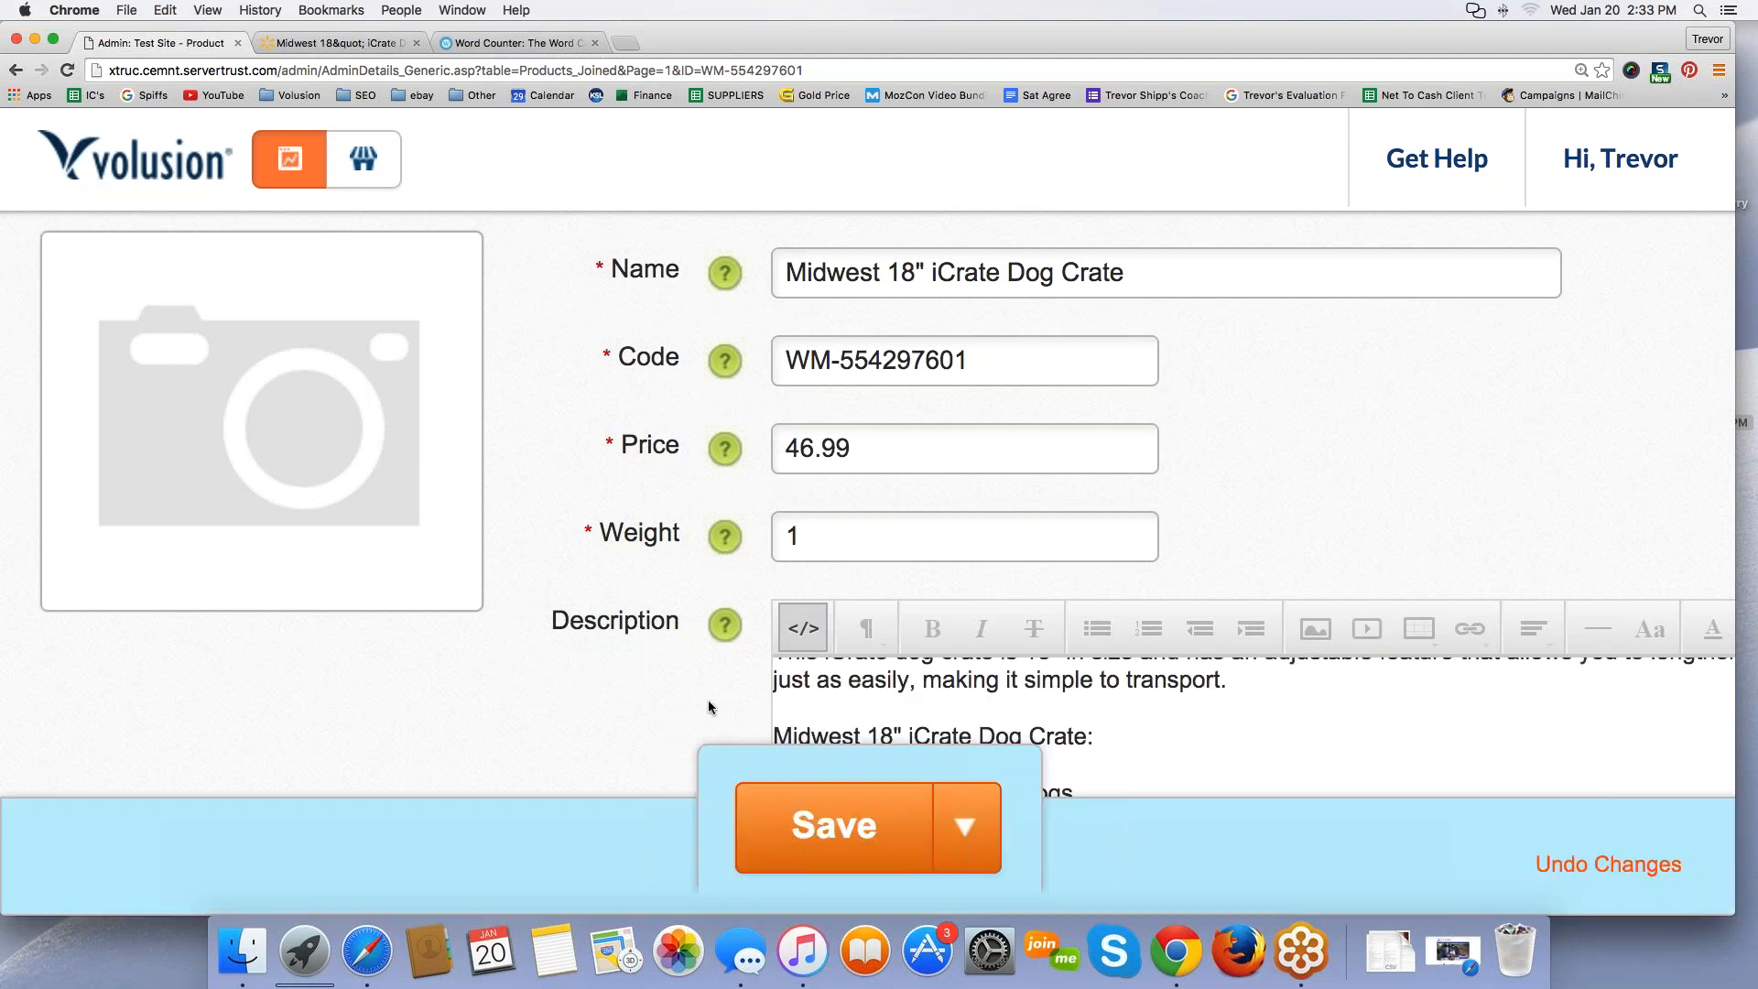
Step: Switch the Description from HTML source to the formatted view and select the whole pasted text to inspect its layout
scroll(707, 700, "down", 3)
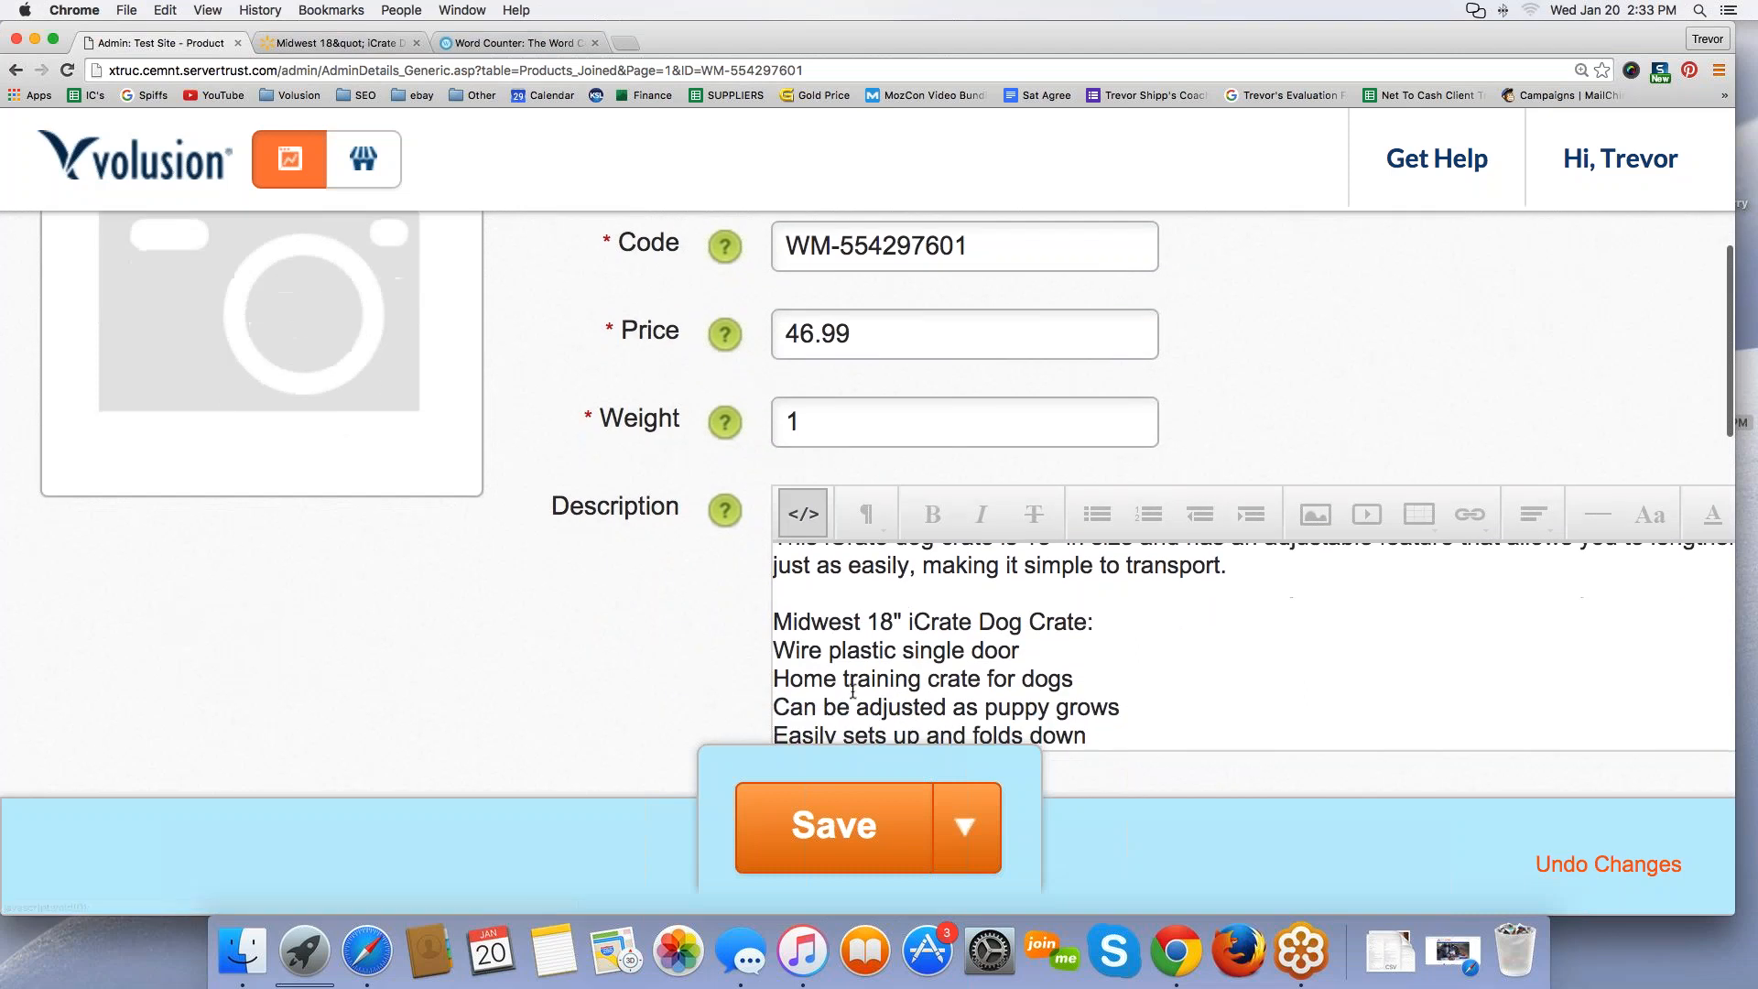
scroll(853, 689, "up", 3)
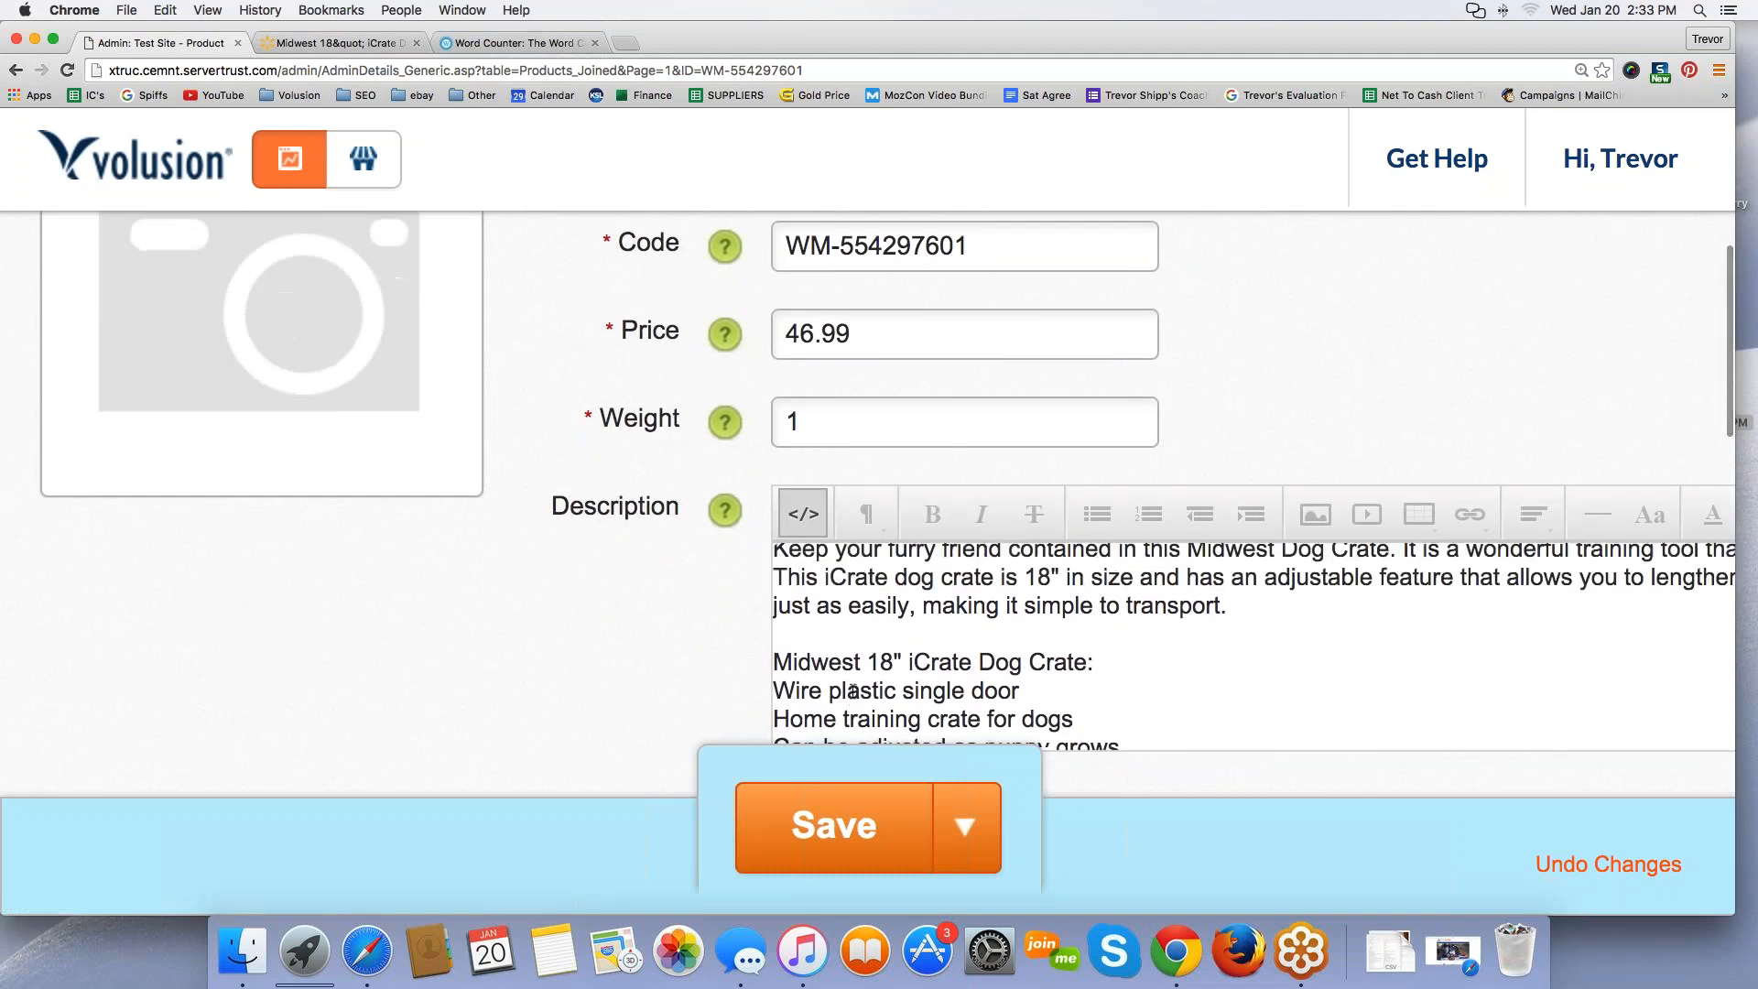
left_click(801, 518)
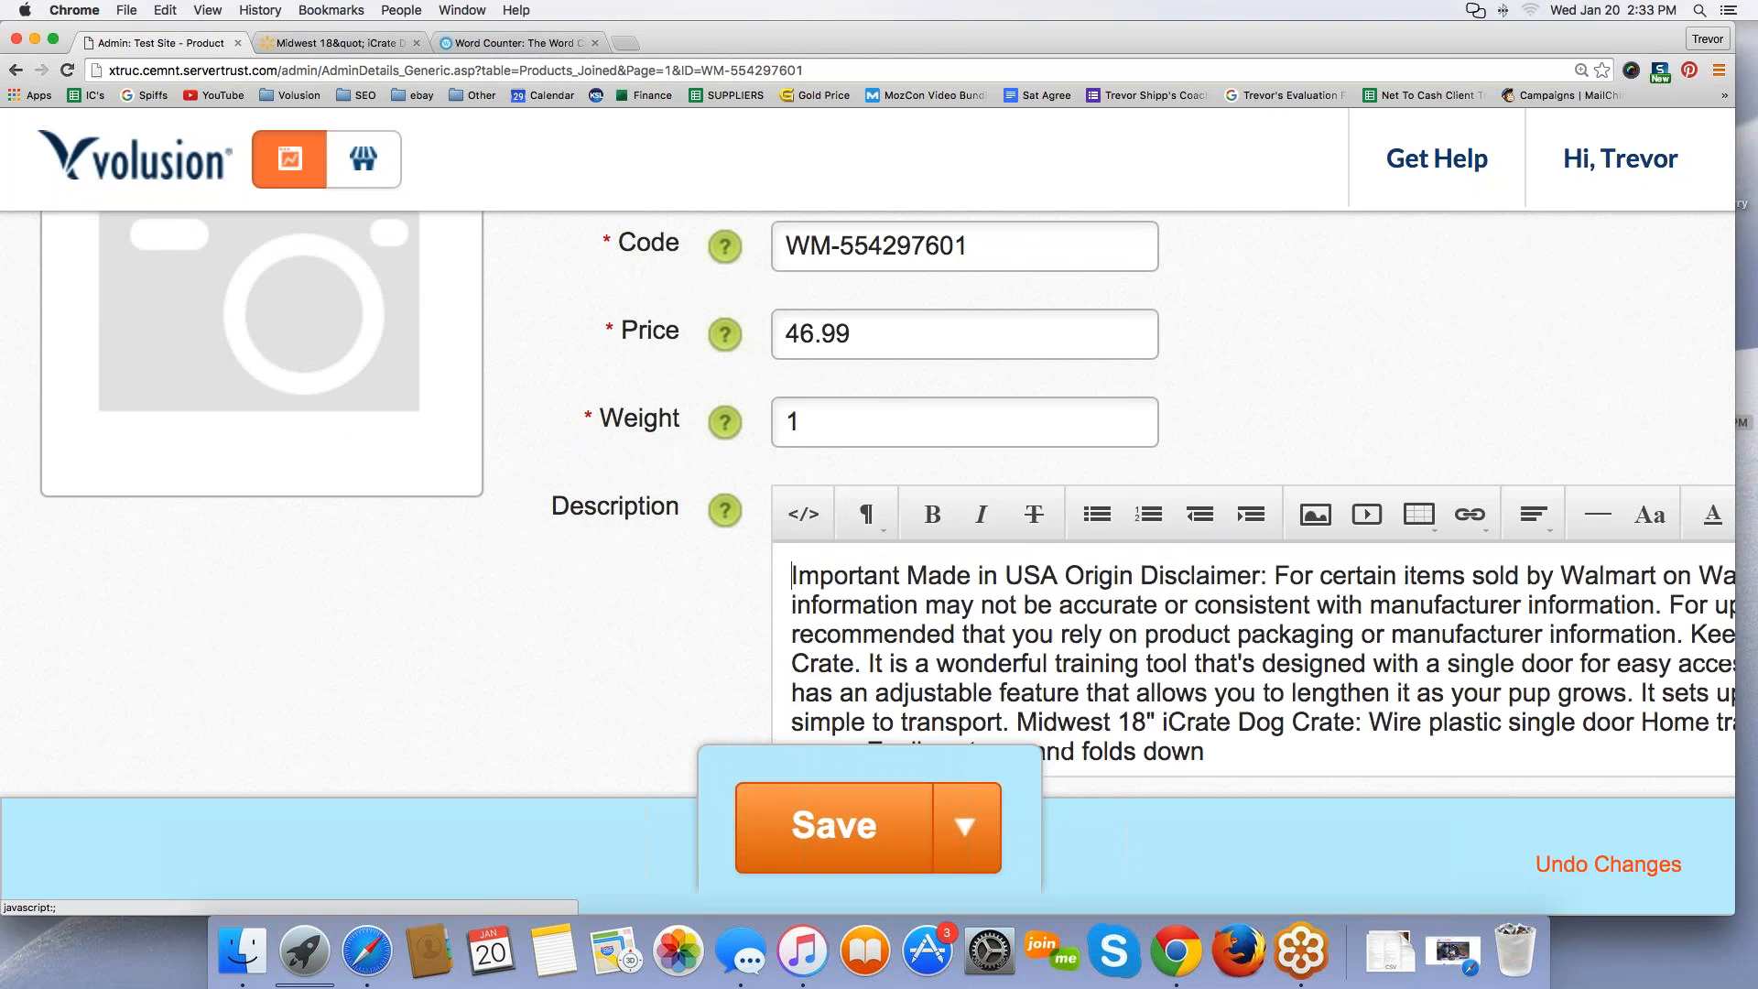
scroll(1053, 671, "down", 2)
left_click_drag(1225, 693, 785, 522)
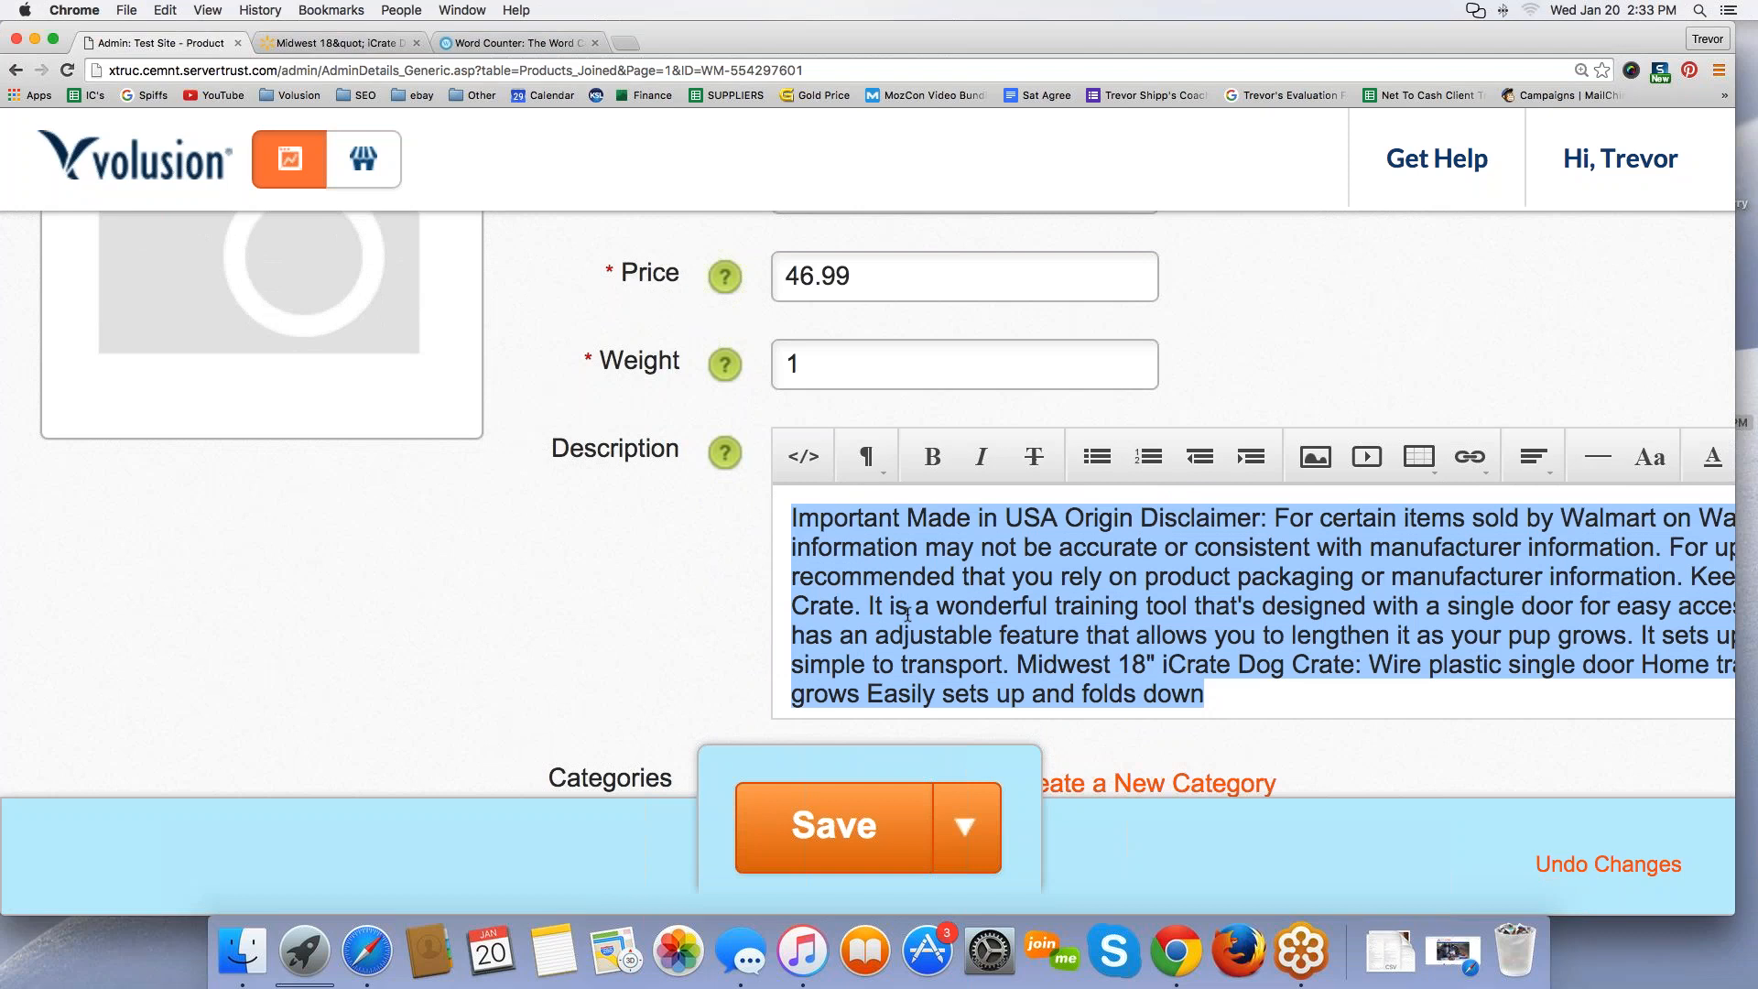
Step: Copy the dog crate's full About this item text, including its four bullet points, from the Walmart page and return to the product form
left_click(515, 43)
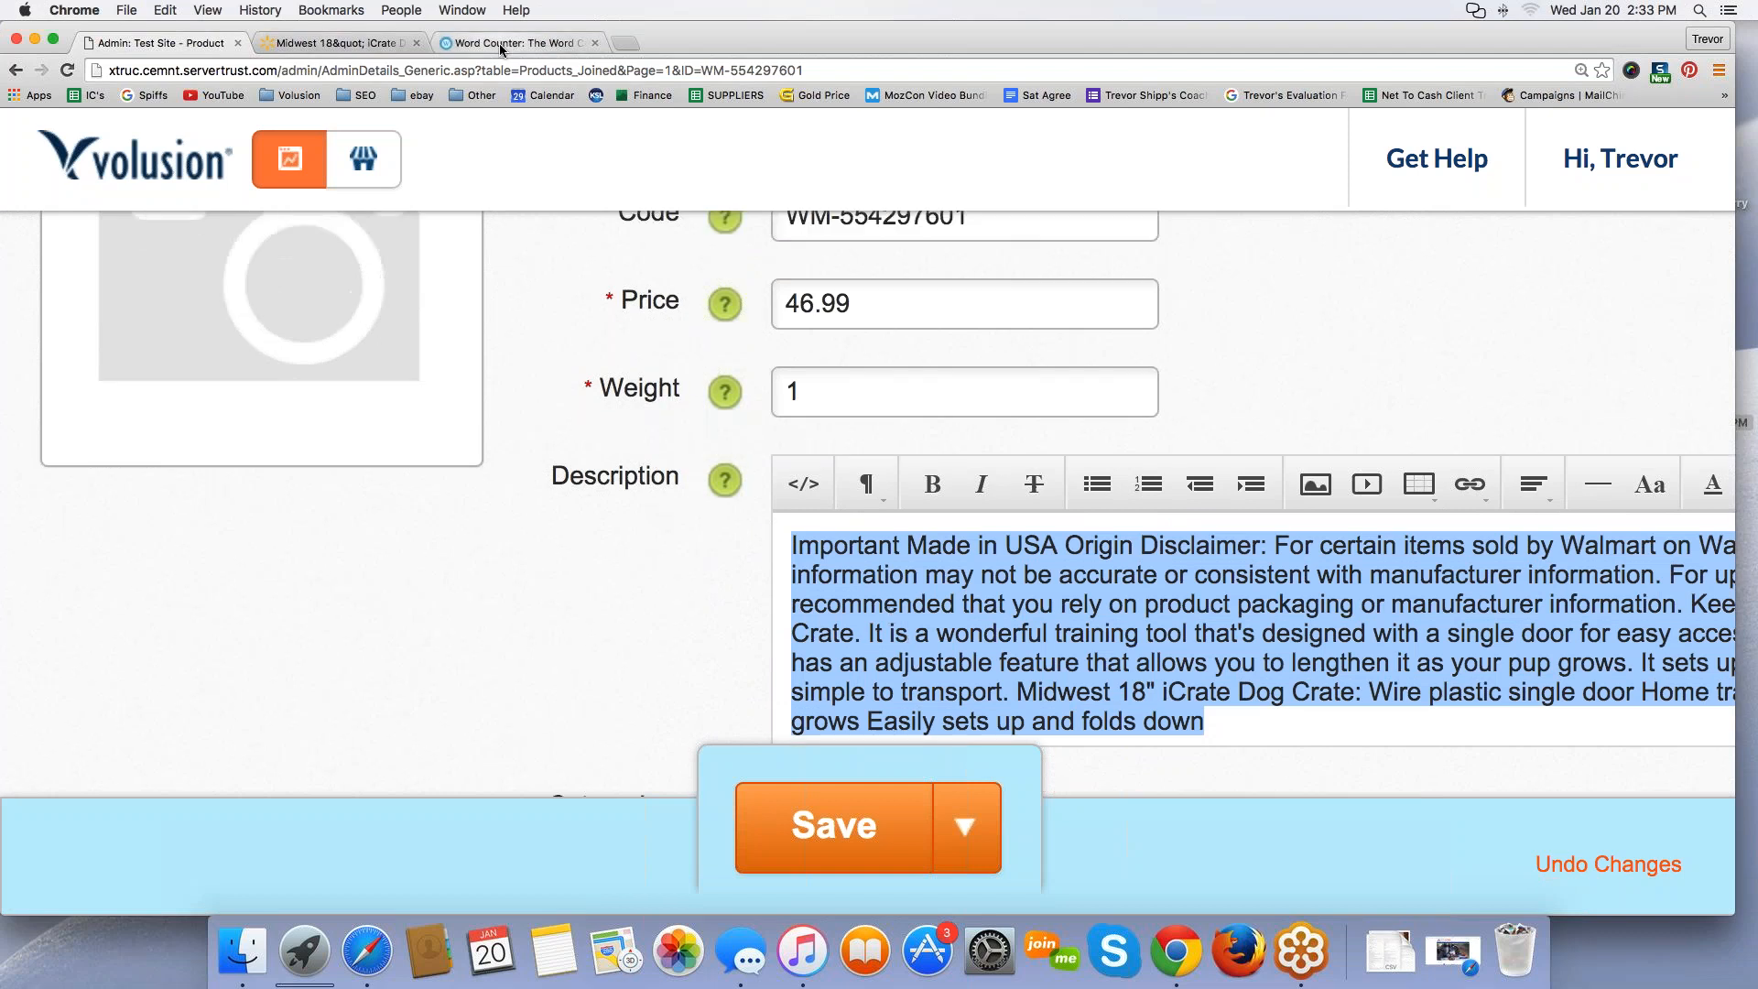
left_click(317, 48)
scroll(125, 434, "down", 2)
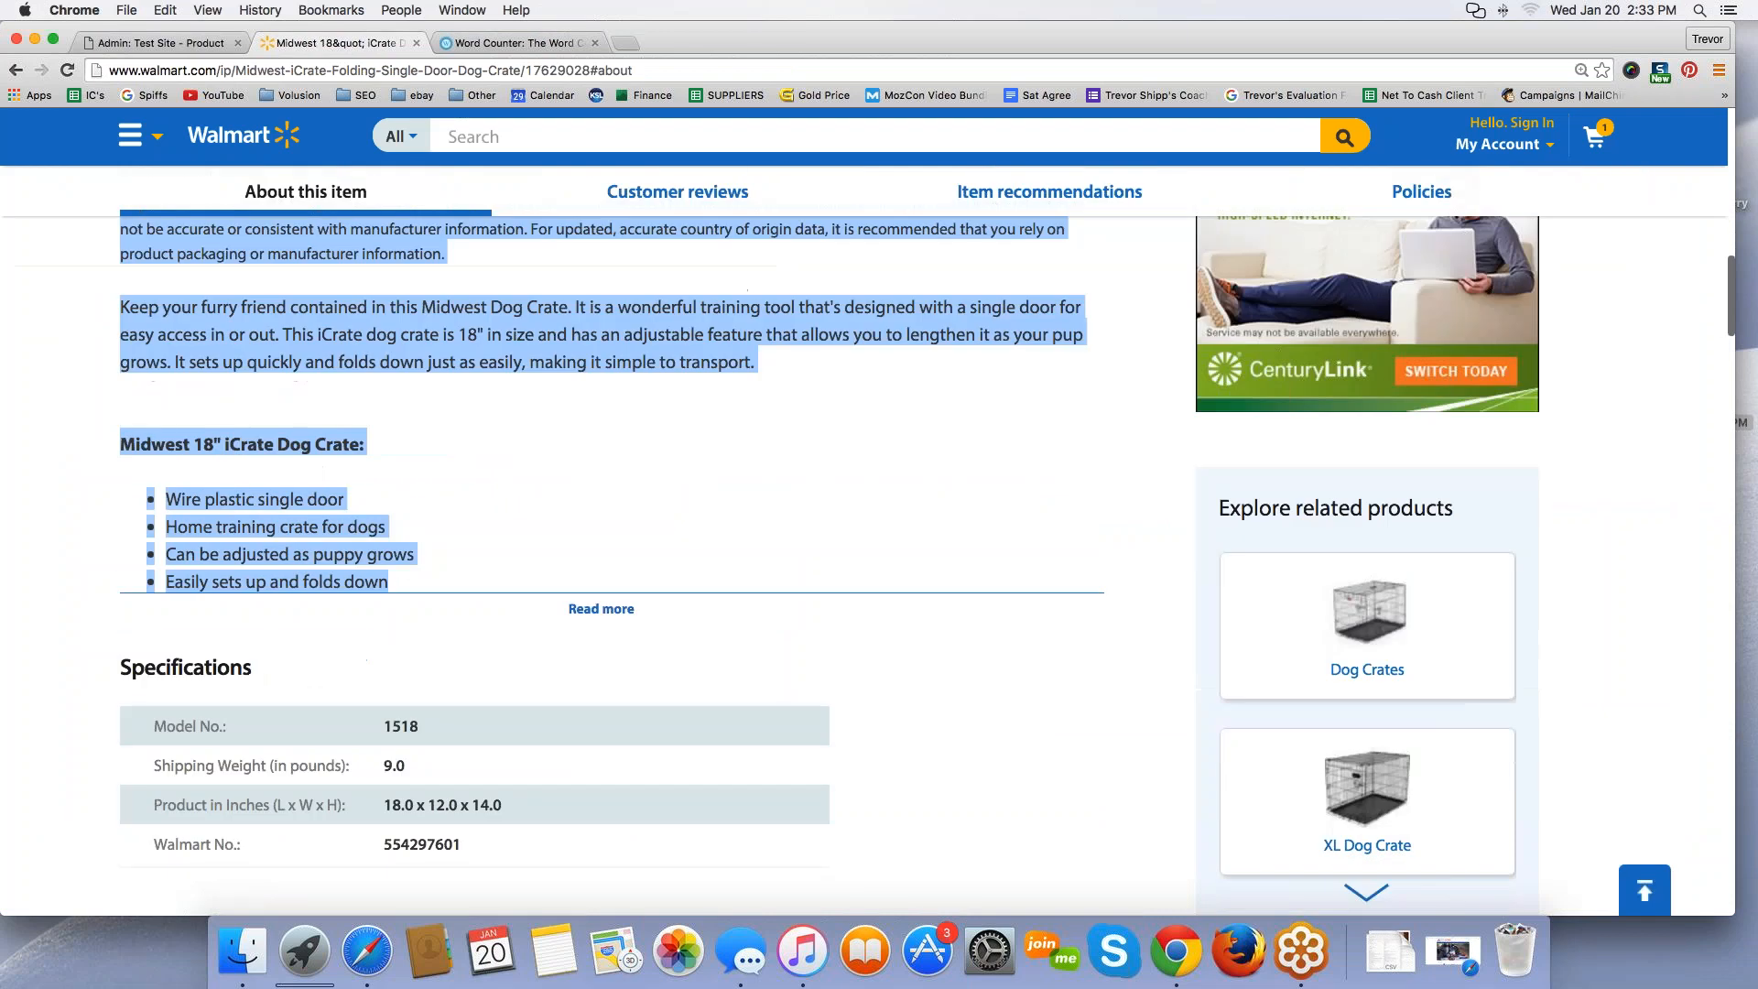
scroll(125, 434, "up", 2)
left_click(98, 421)
left_click_drag(119, 391, 441, 714)
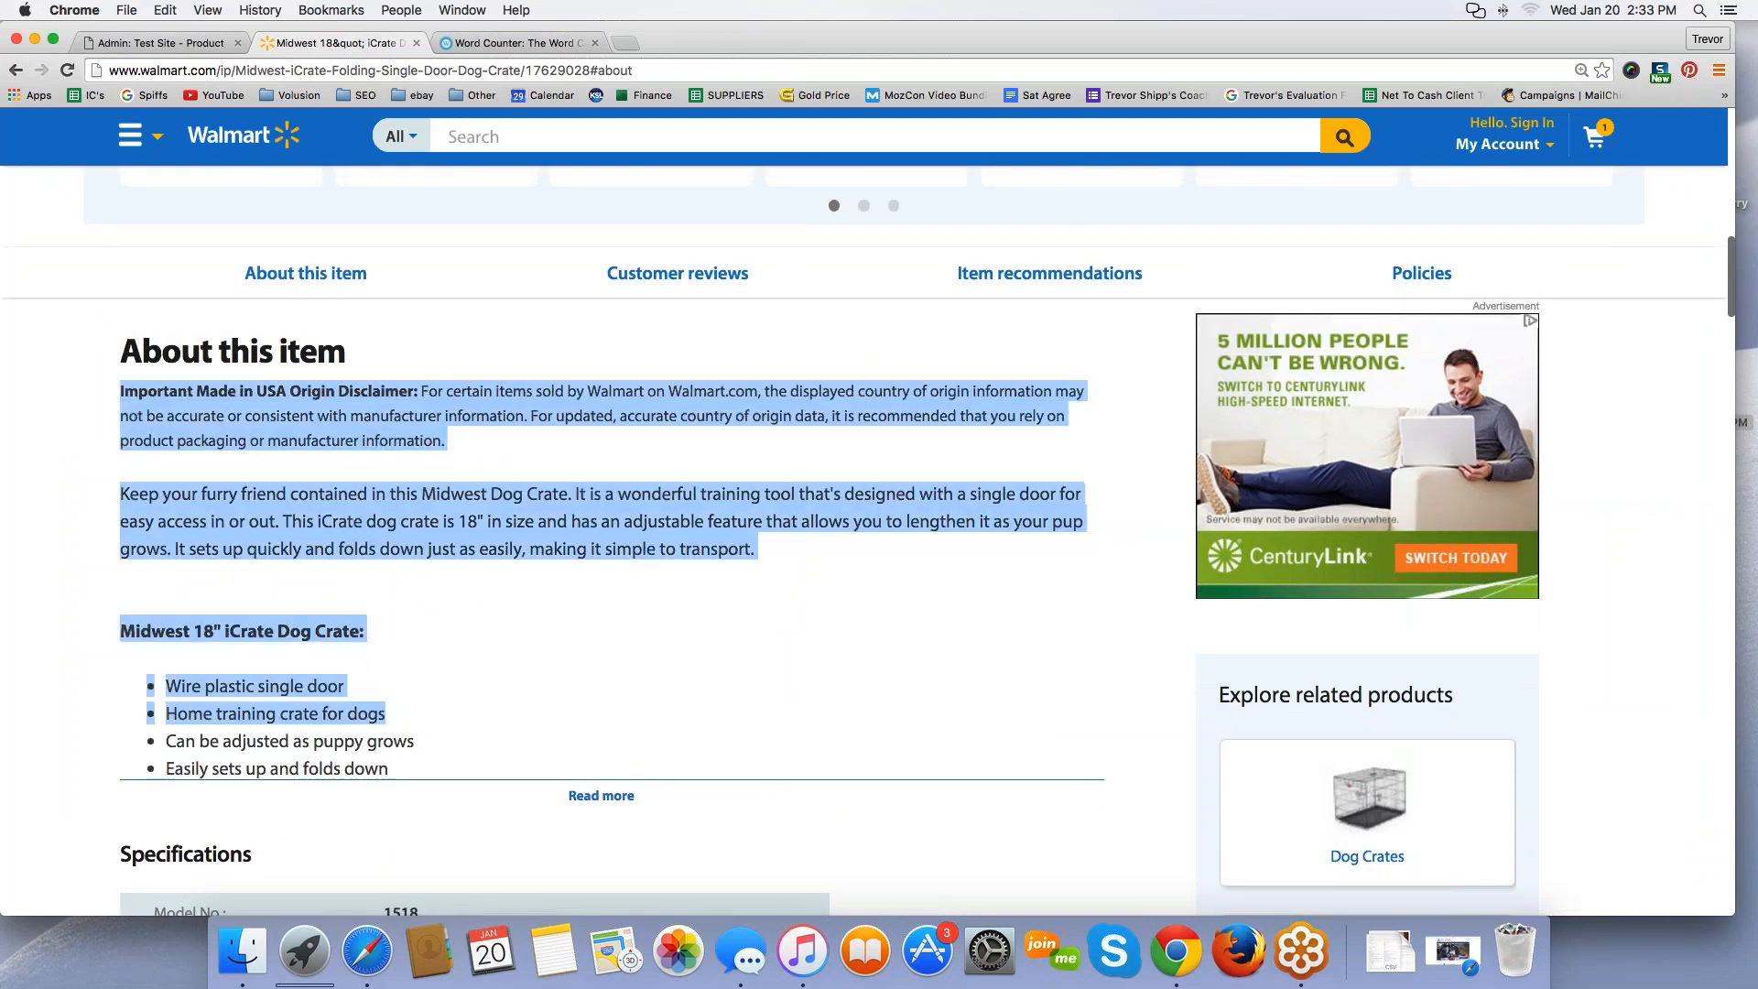
left_click(50, 683)
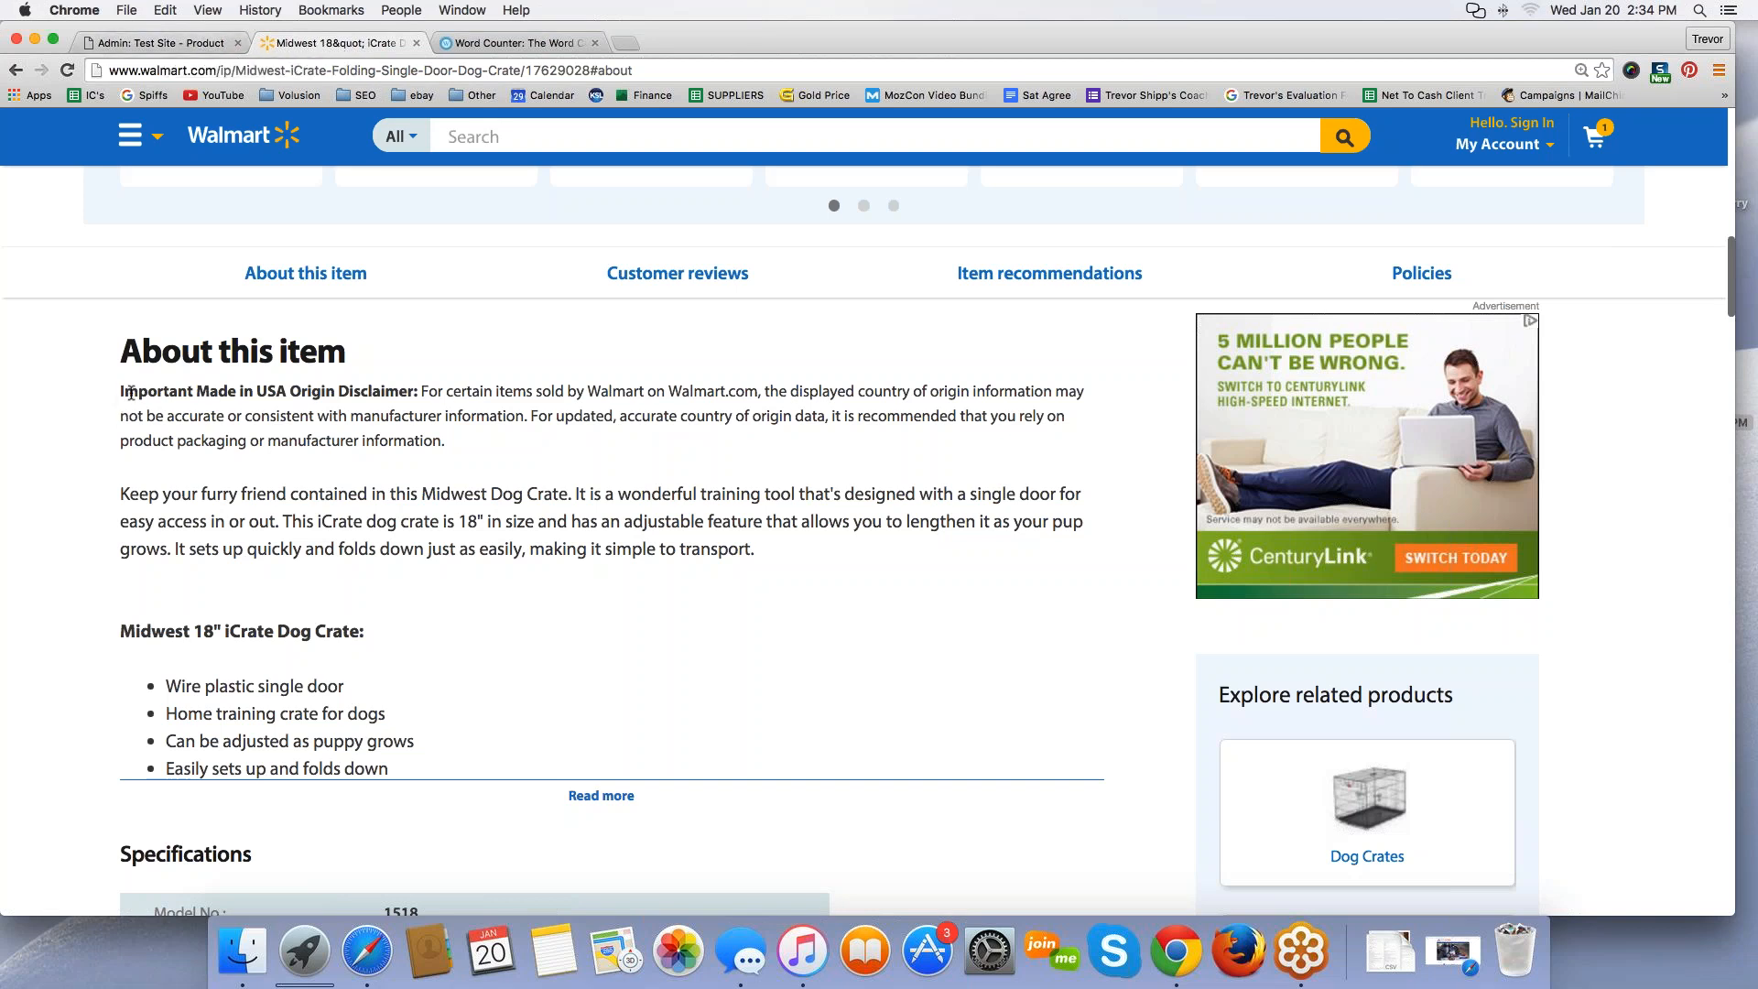
left_click_drag(120, 384, 438, 758)
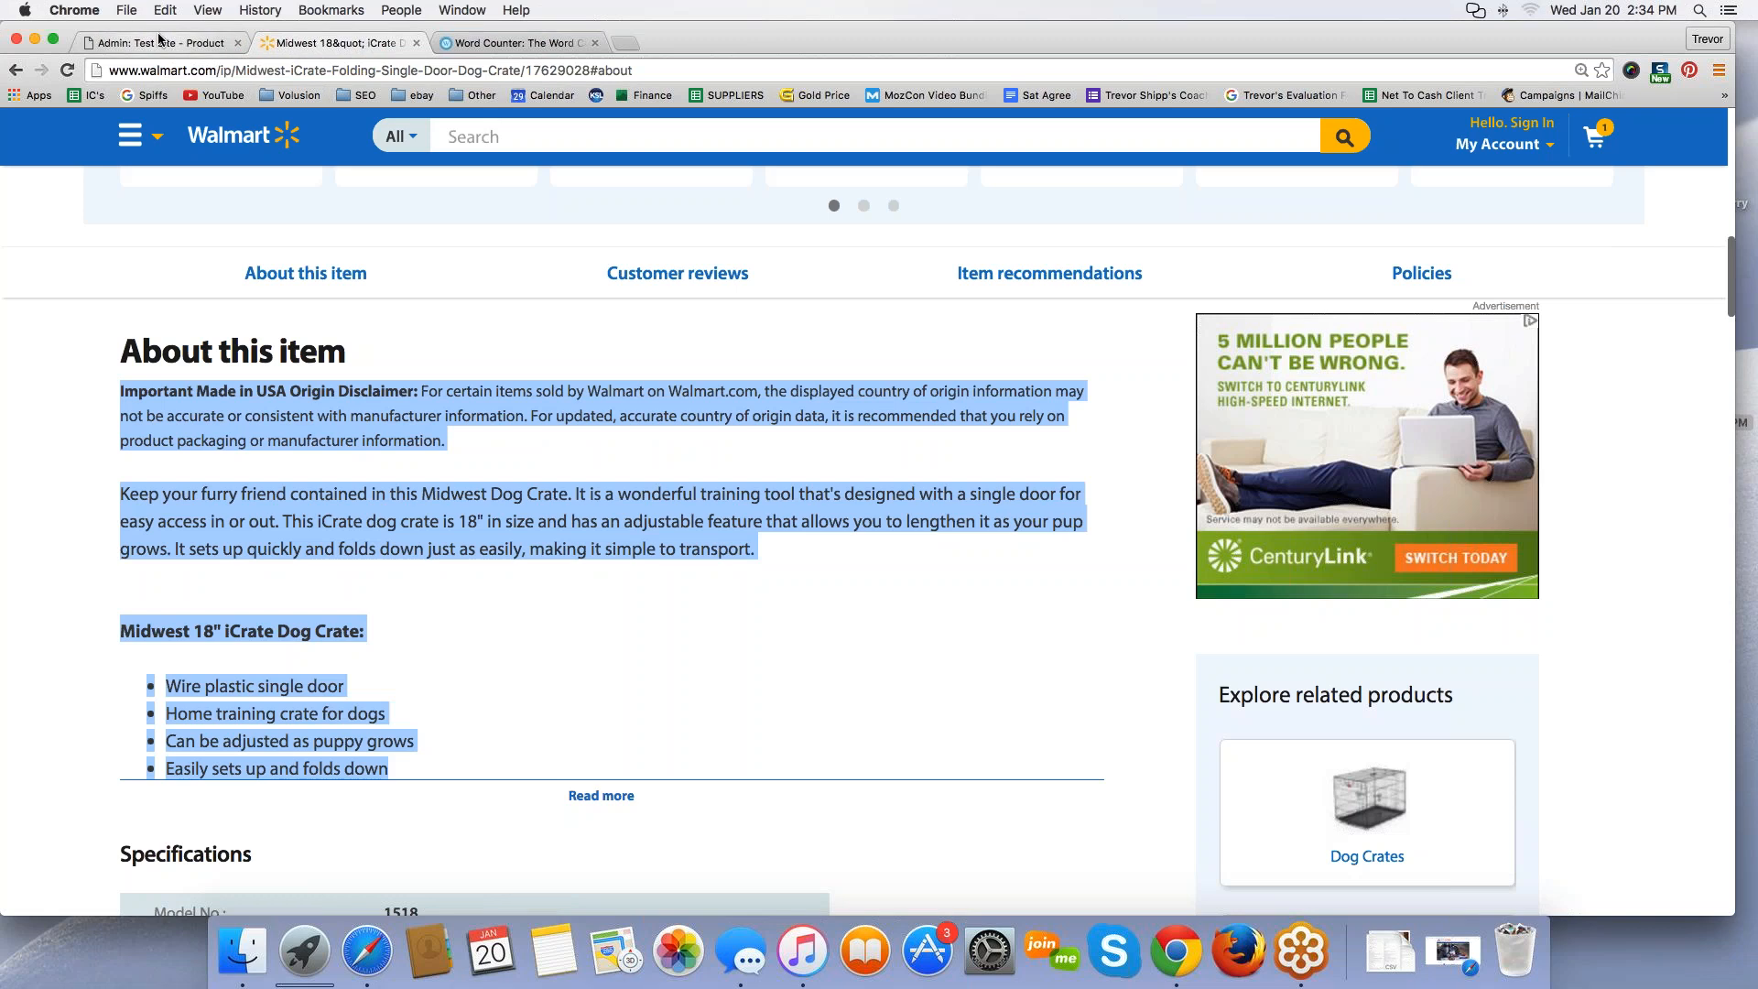
left_click(157, 42)
left_click(895, 546)
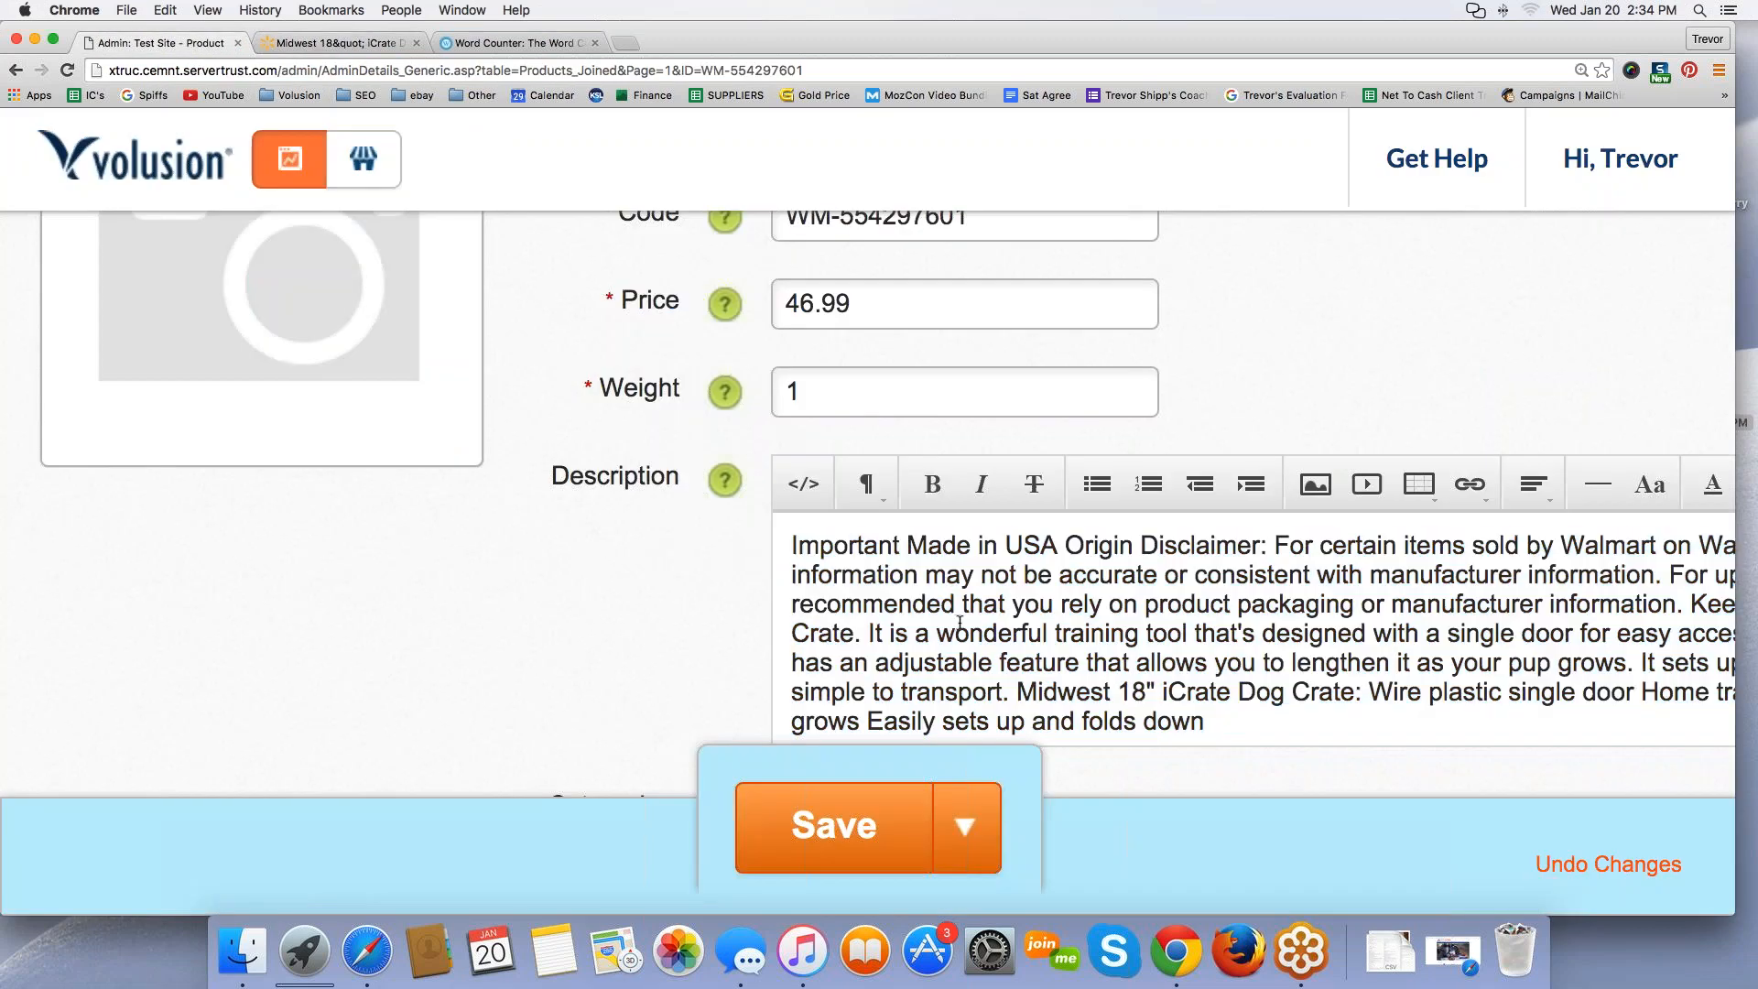
Step: Delete all text from the Description in the HTML source view, and return to the formatted view
scroll(954, 618, "down", 1)
left_click_drag(1220, 699, 777, 535)
key("super+c")
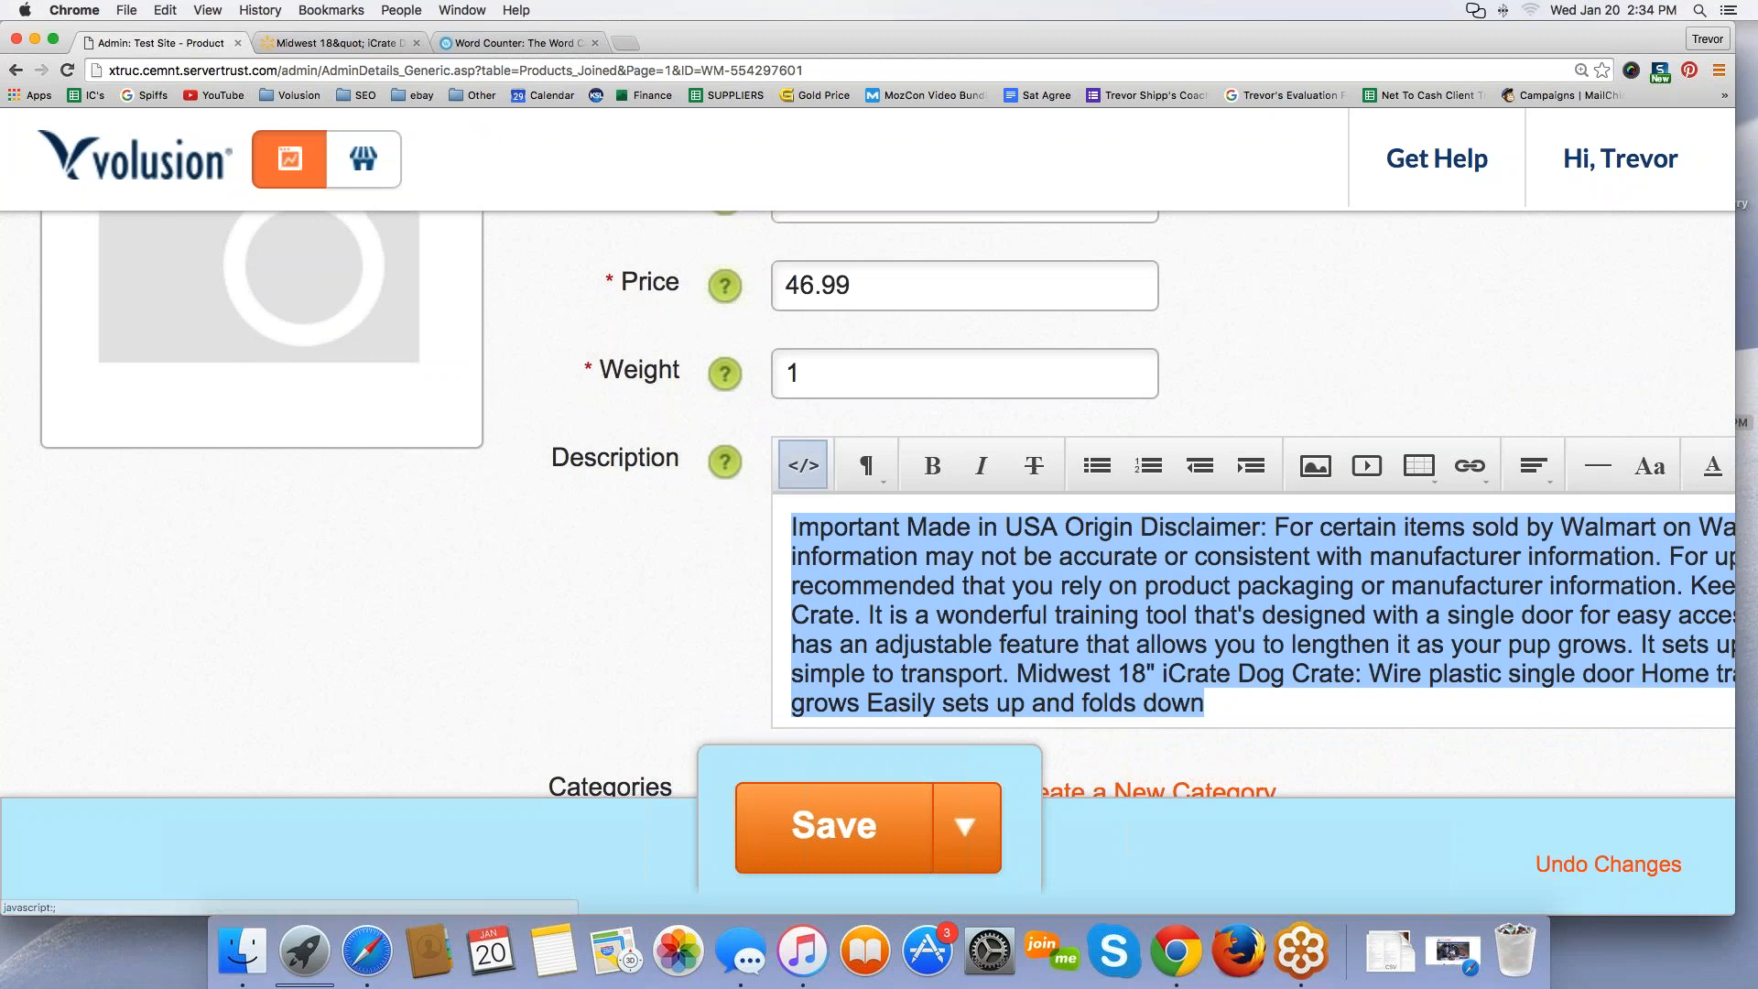
left_click(805, 467)
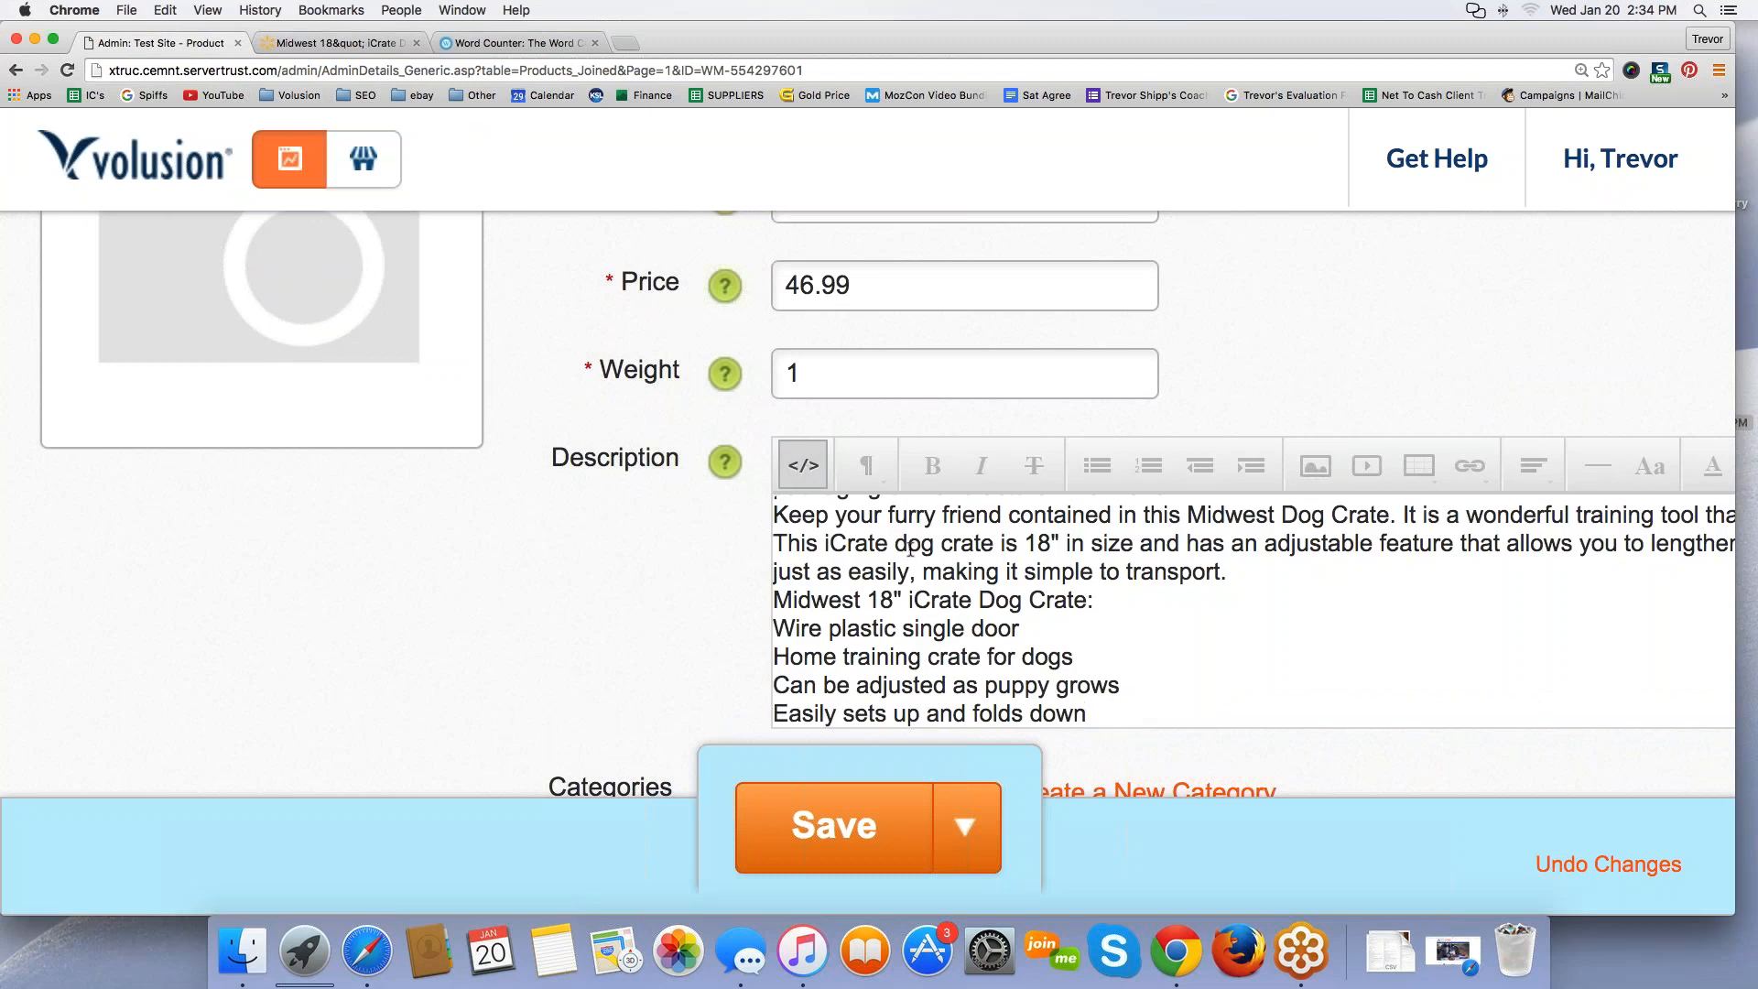
scroll(1005, 583, "down", 3)
key("super+a")
scroll(1253, 468, "up", 2)
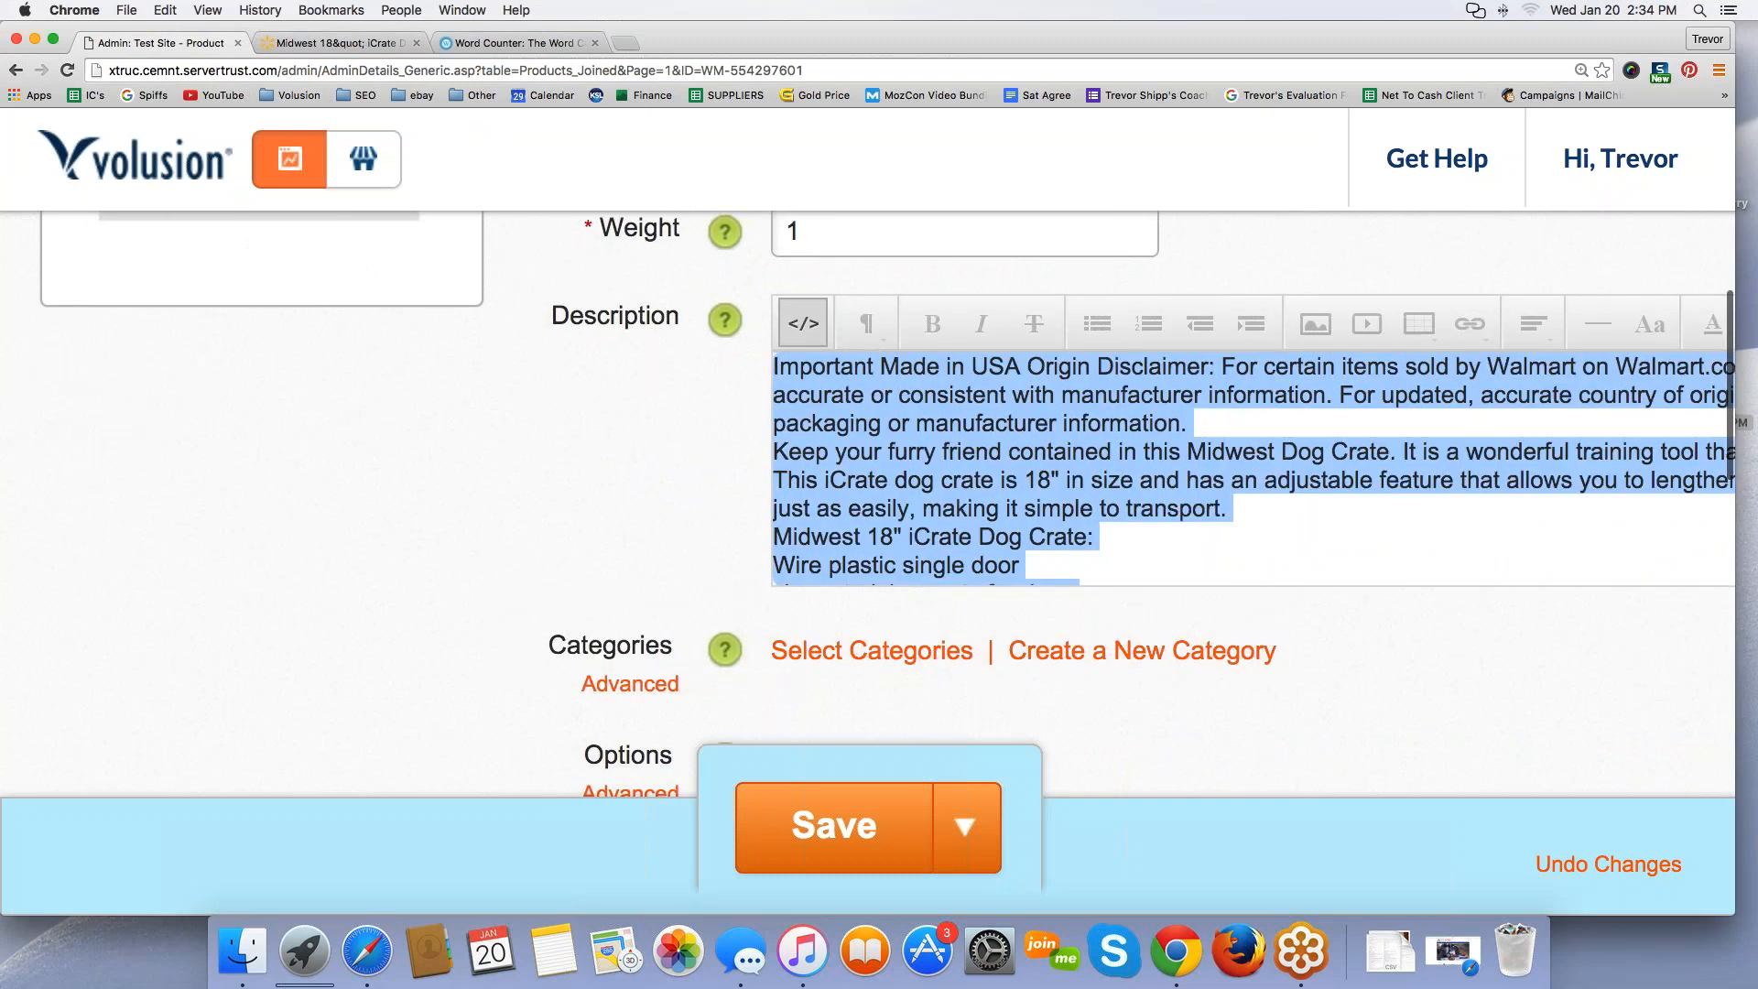
key("BackSpace")
left_click(803, 323)
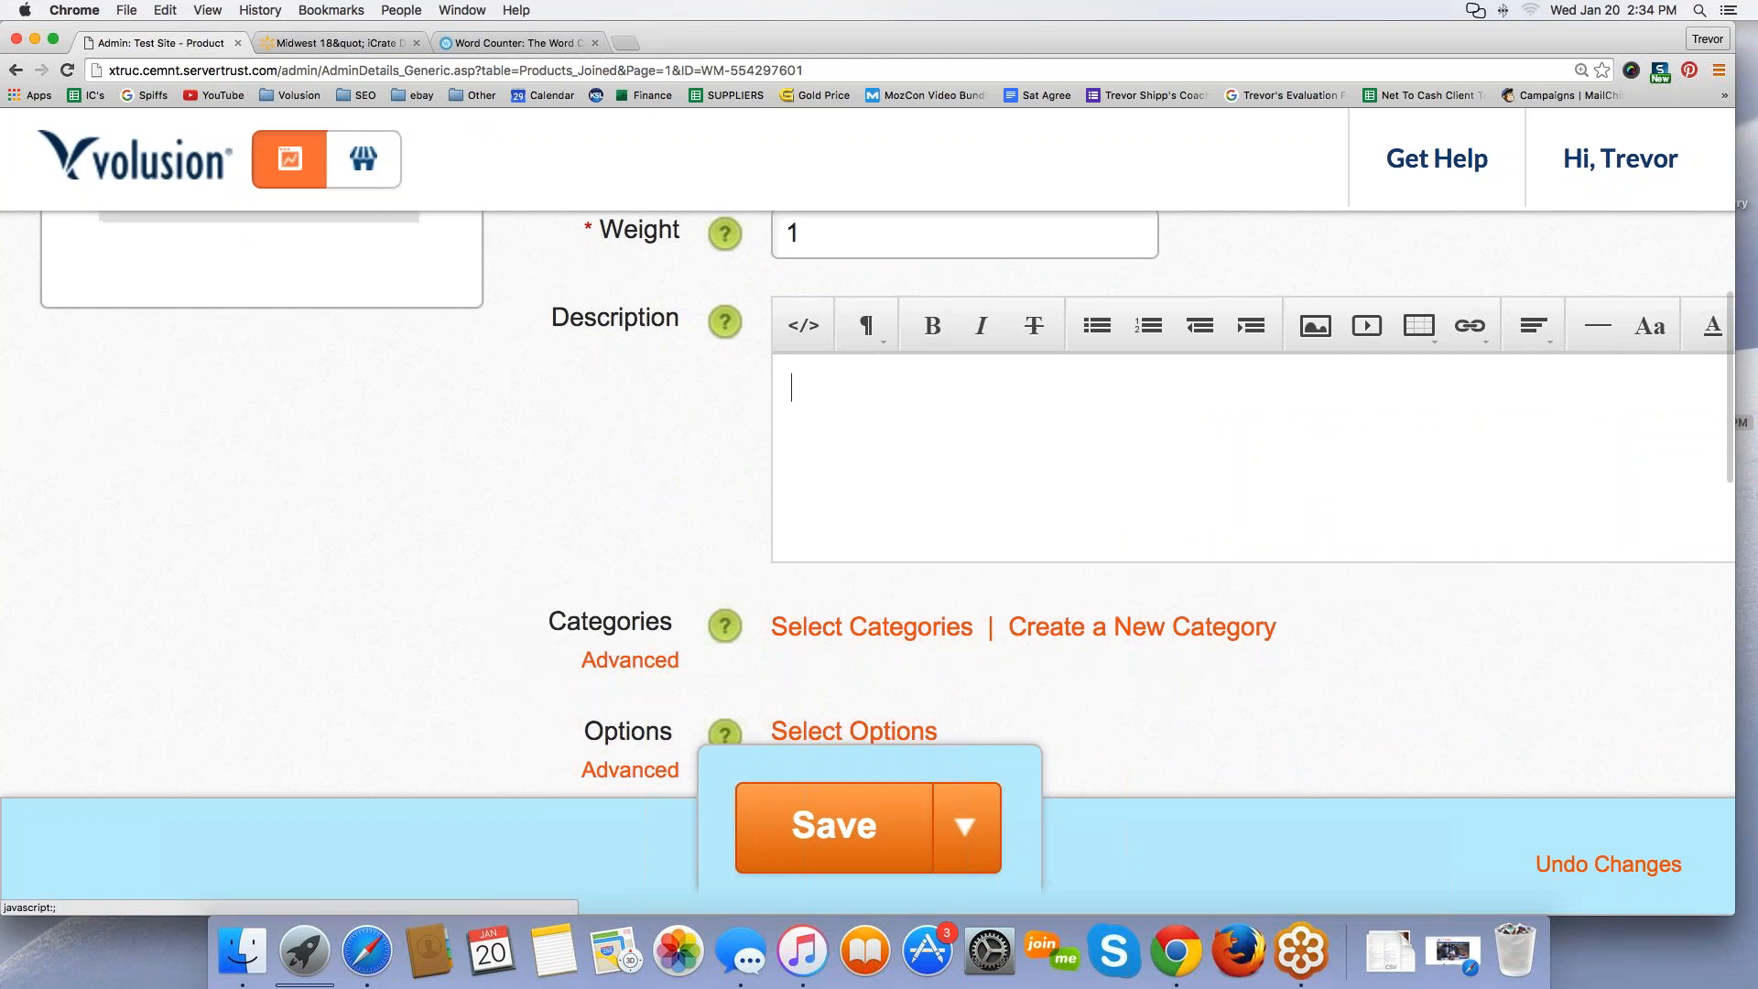
Step: Try pasting the copied Walmart text directly into the Description's formatted view
scroll(285, 509, "up", 4)
left_click(807, 612)
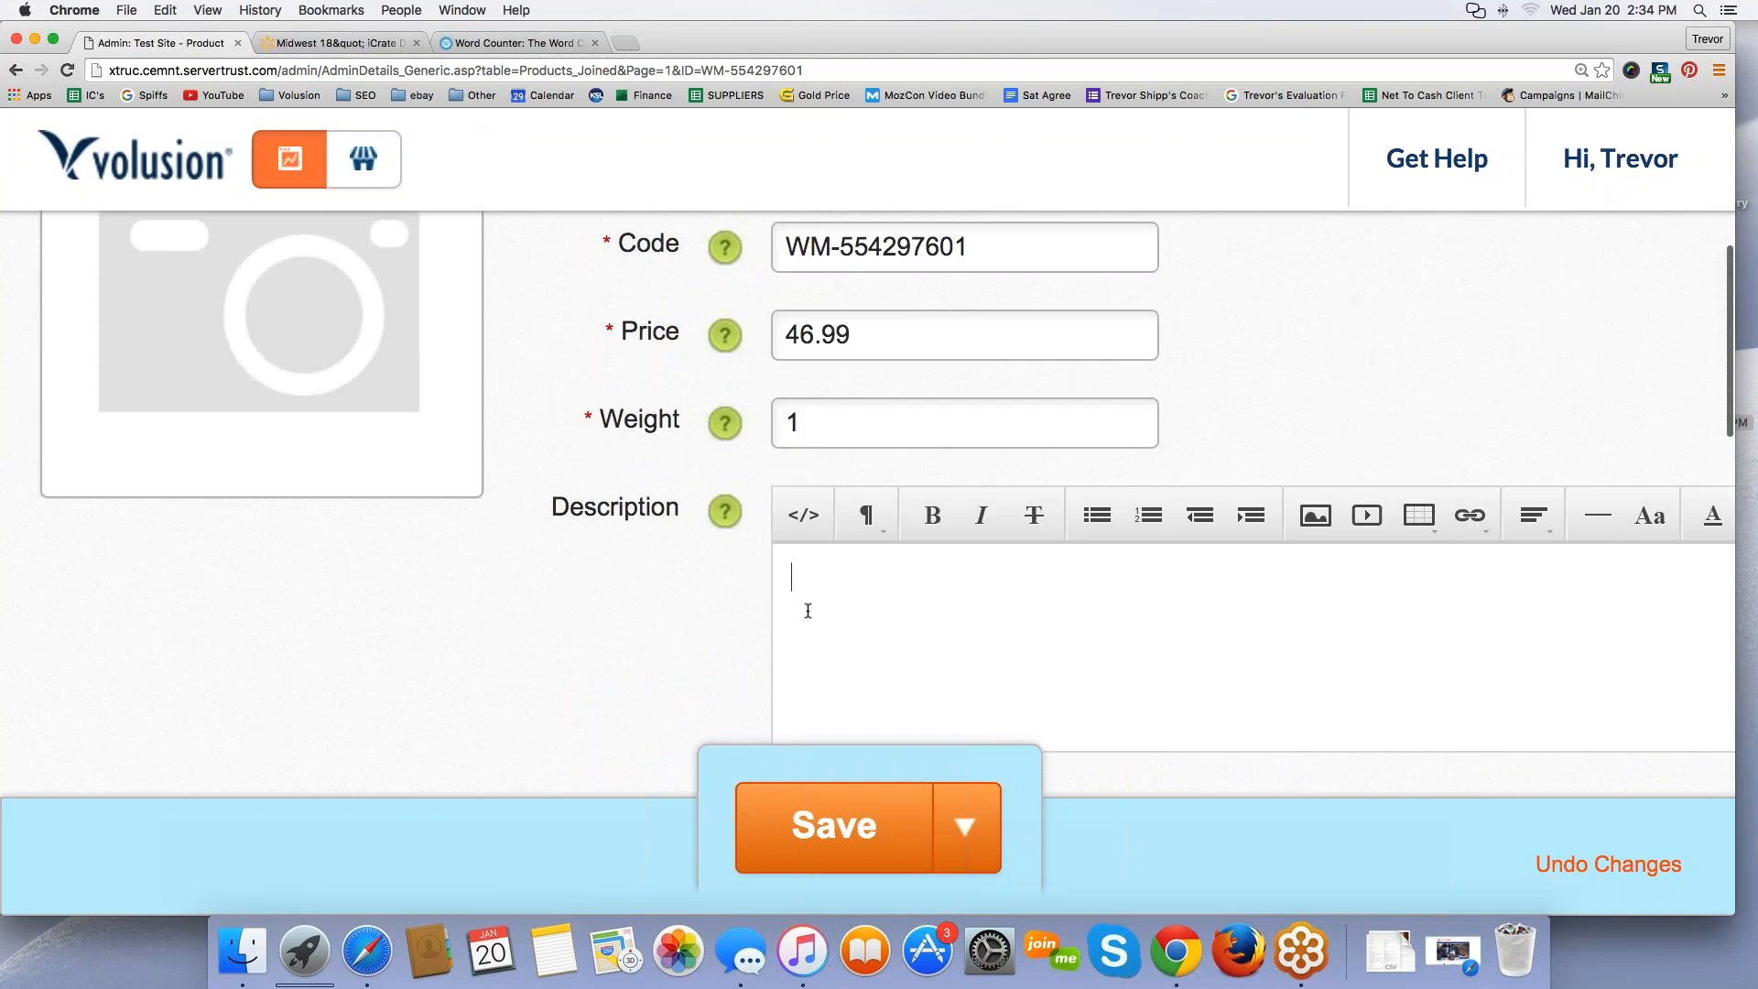
key("super+v")
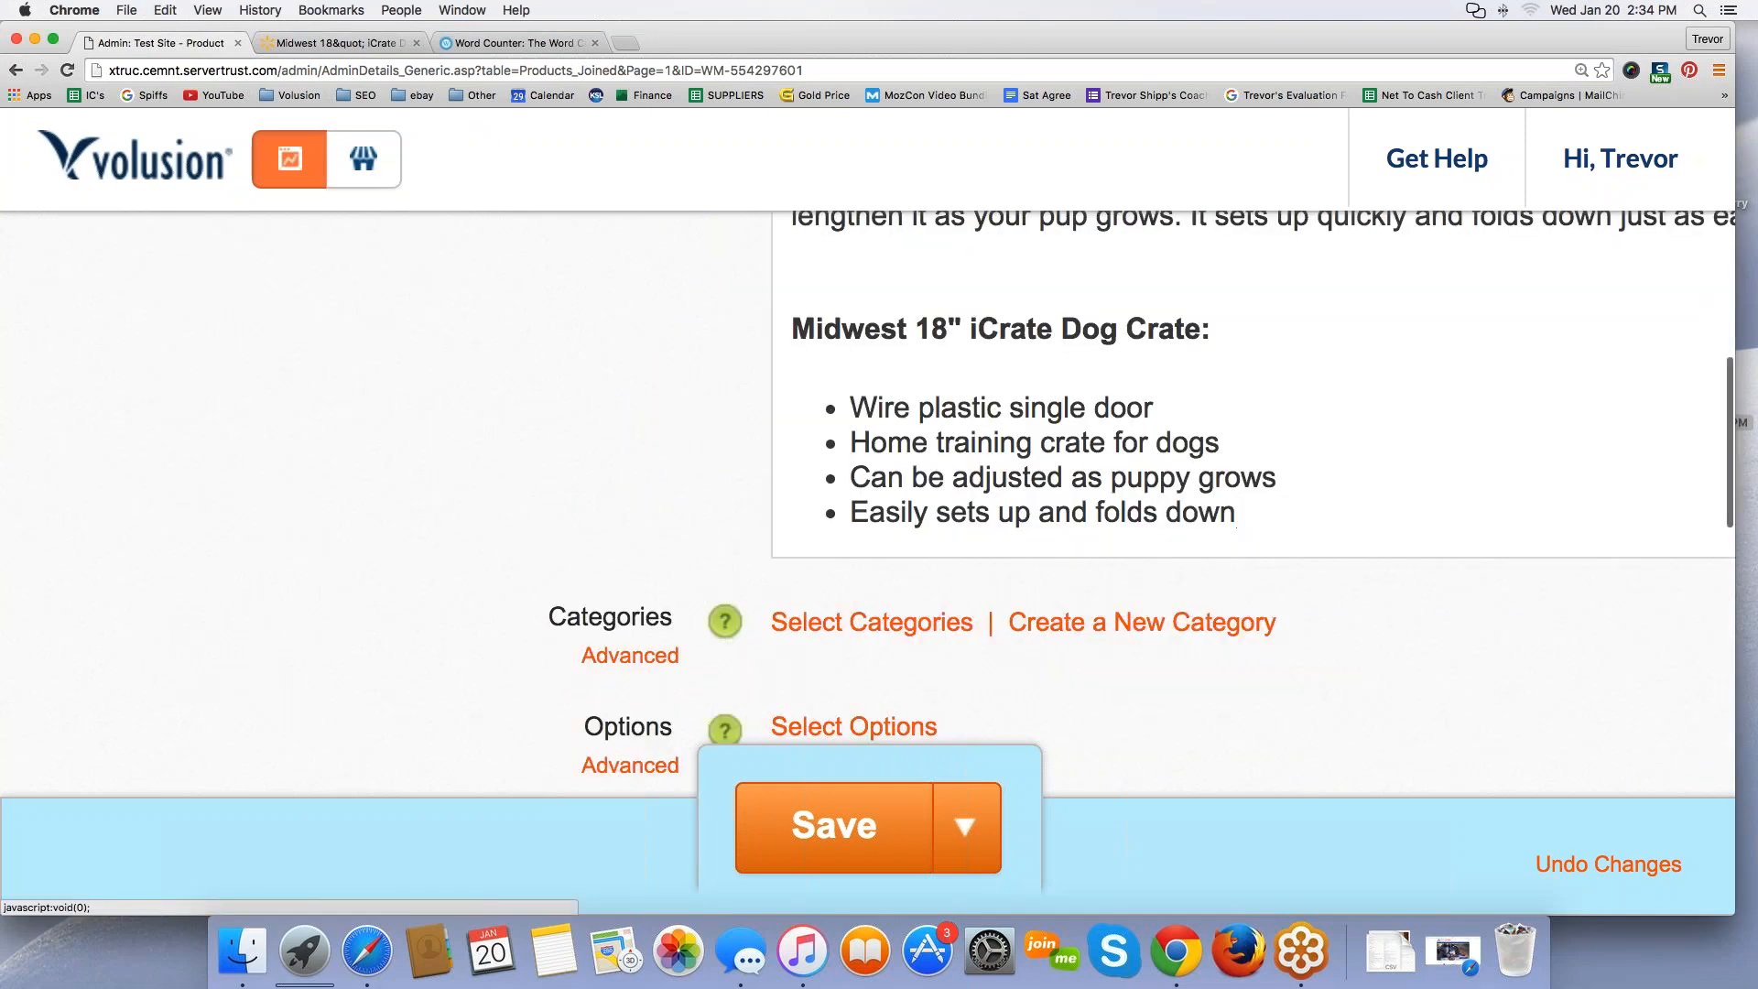
scroll(1236, 527, "up", 5)
left_click(791, 394)
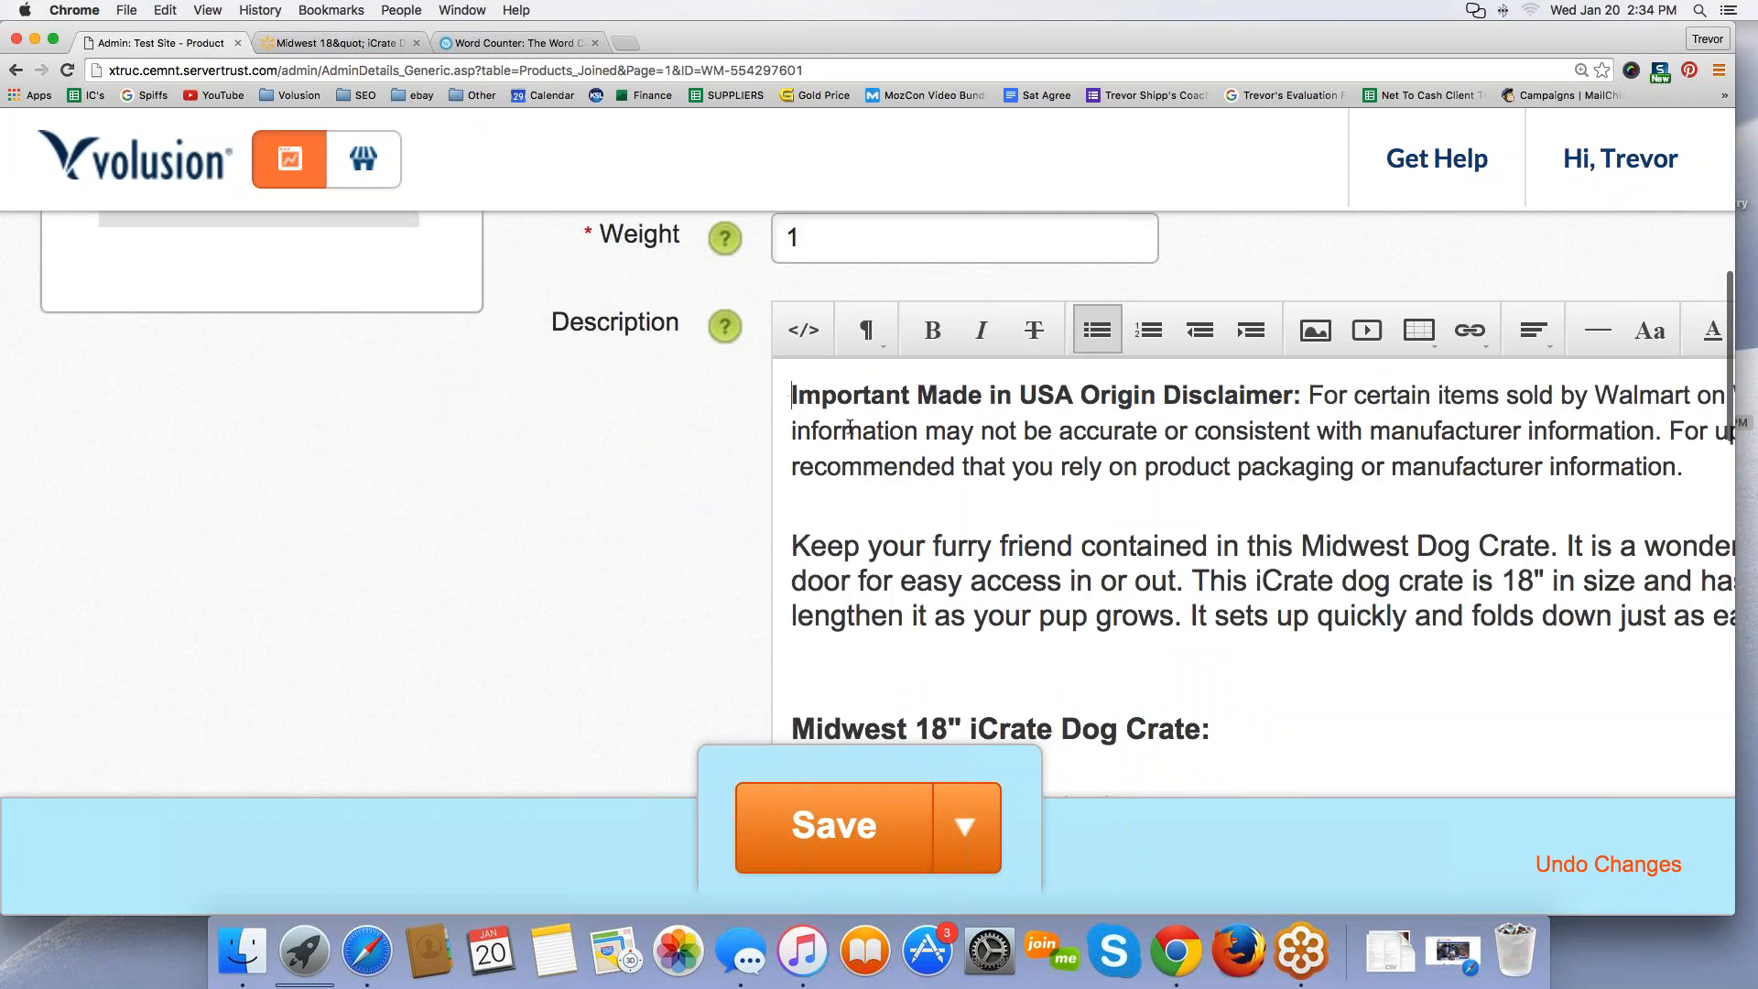
Step: Delete the formatted Walmart text, from the origin disclaimer through the bullet list, from the Description
left_click_drag(793, 395, 1185, 593)
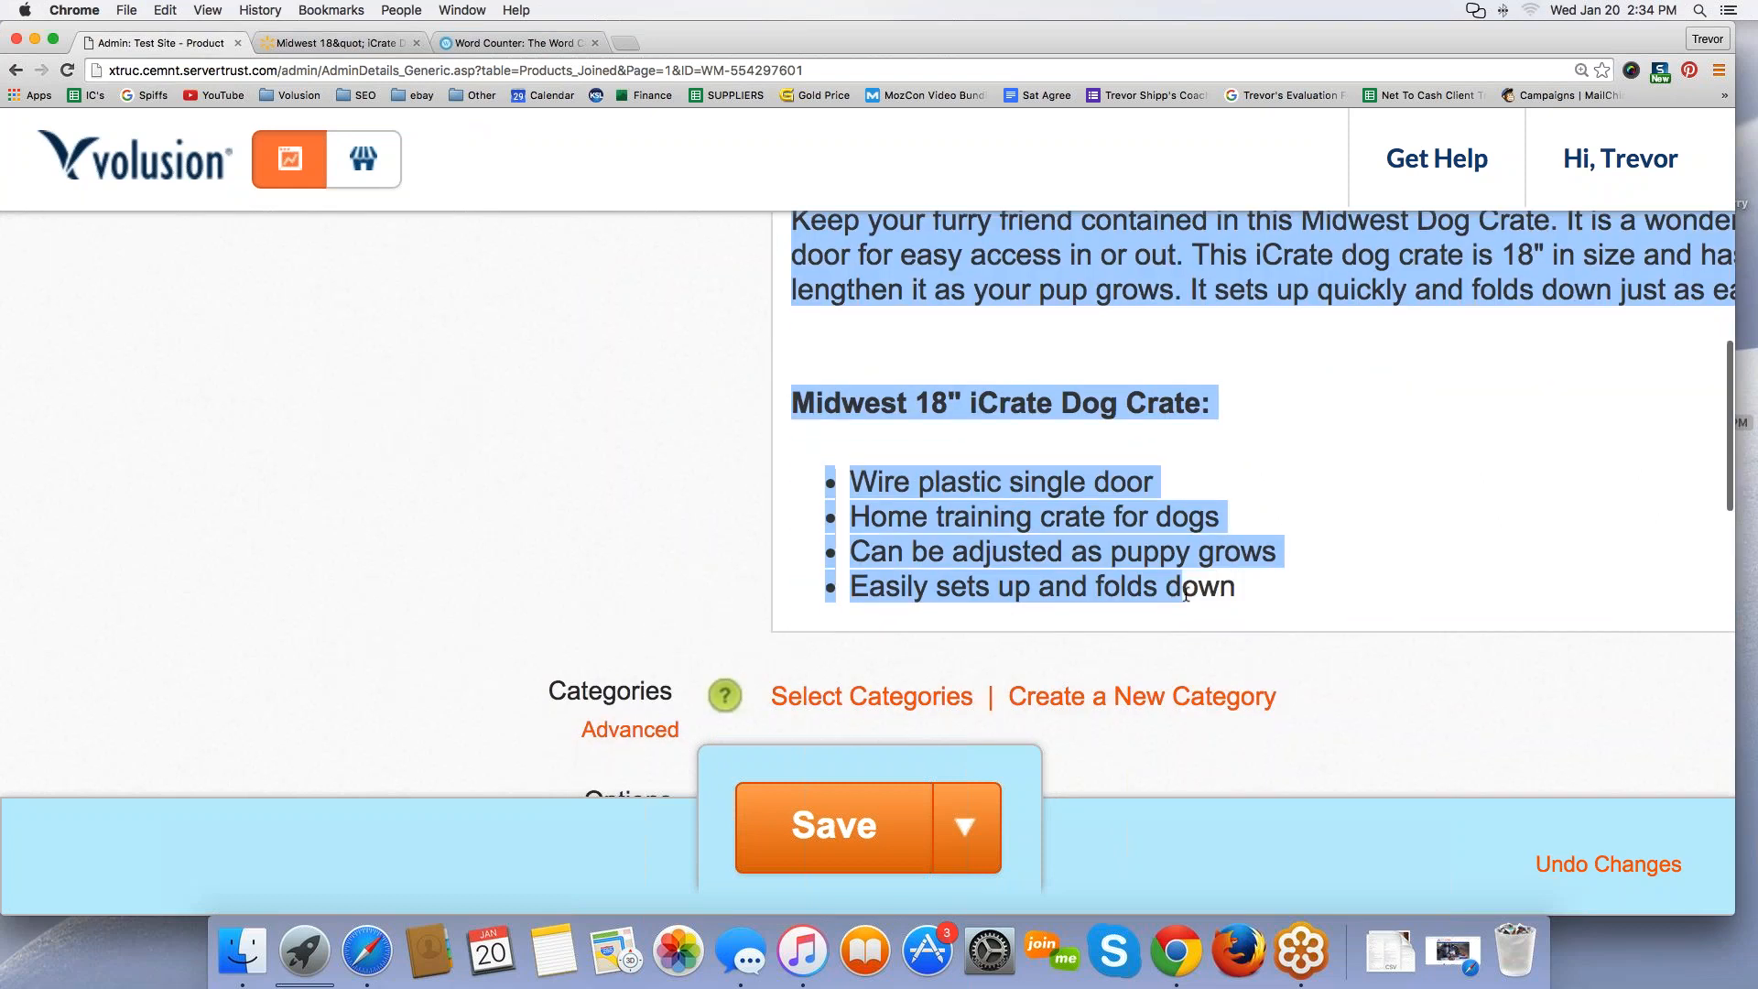
scroll(1282, 691, "up", 2)
left_click_drag(1272, 705, 795, 298)
key("BackSpace")
scroll(794, 512, "up", 4)
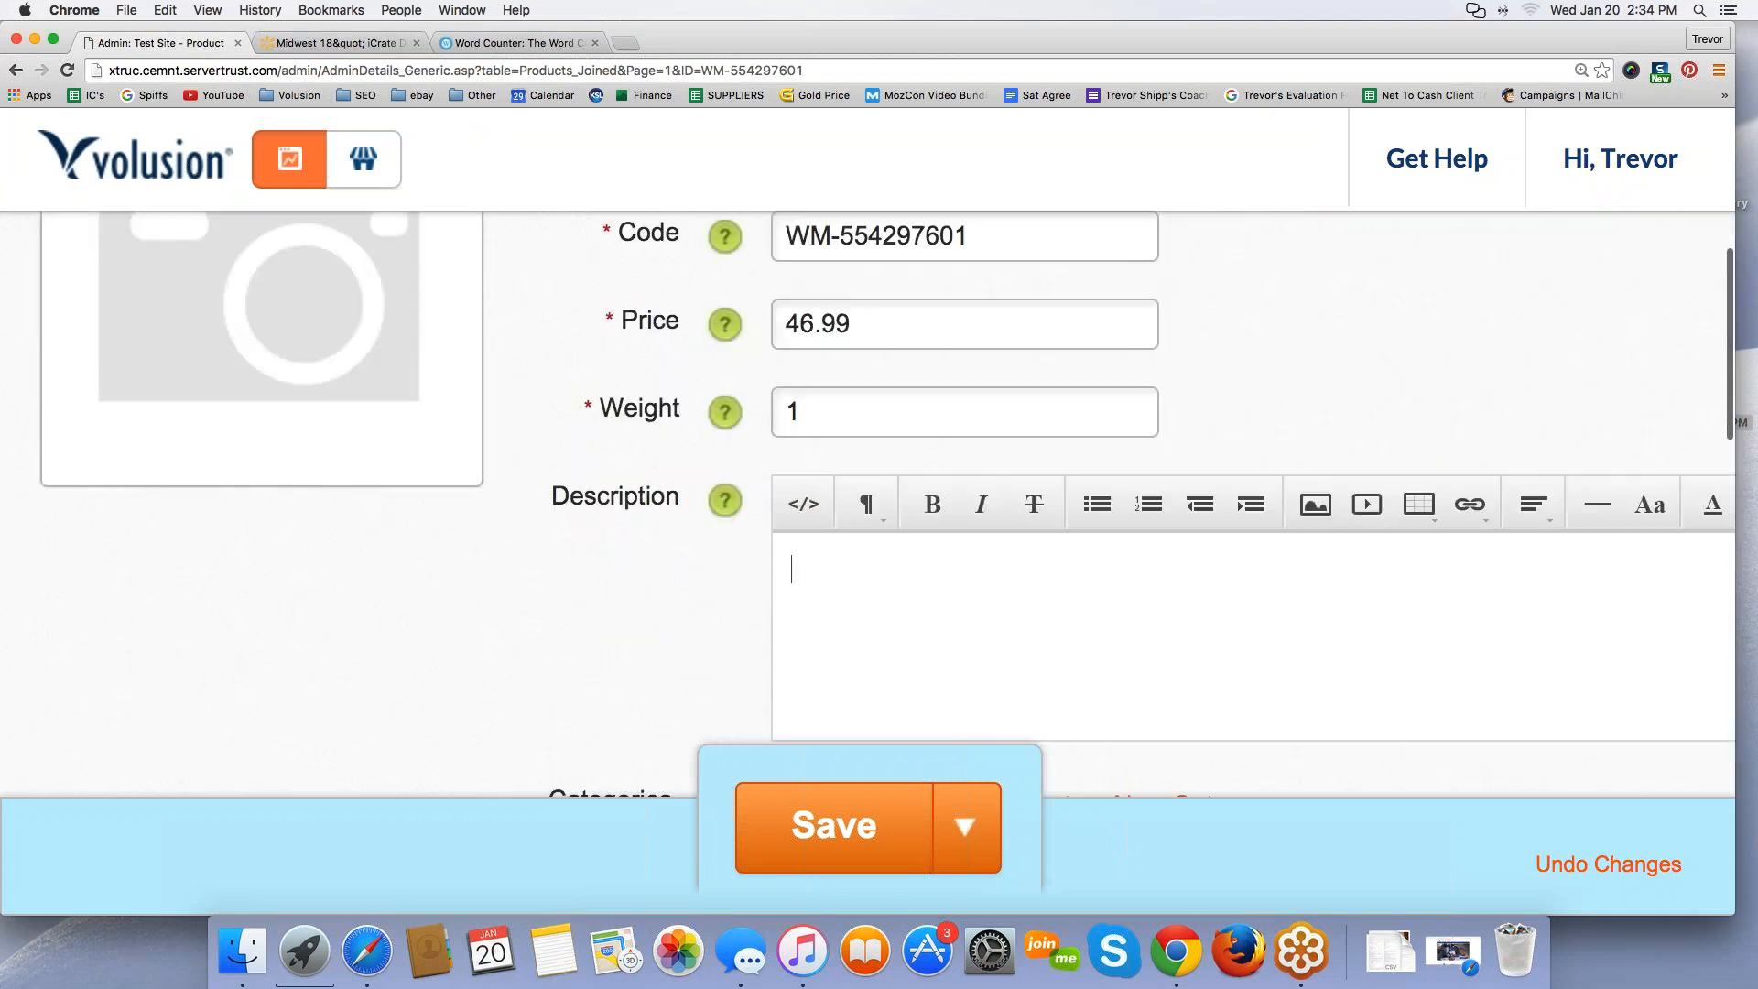
Step: Replace the leftover paragraph code in the Description's HTML source with the copied Walmart text and return to the formatted view
left_click(793, 513)
key("super+a")
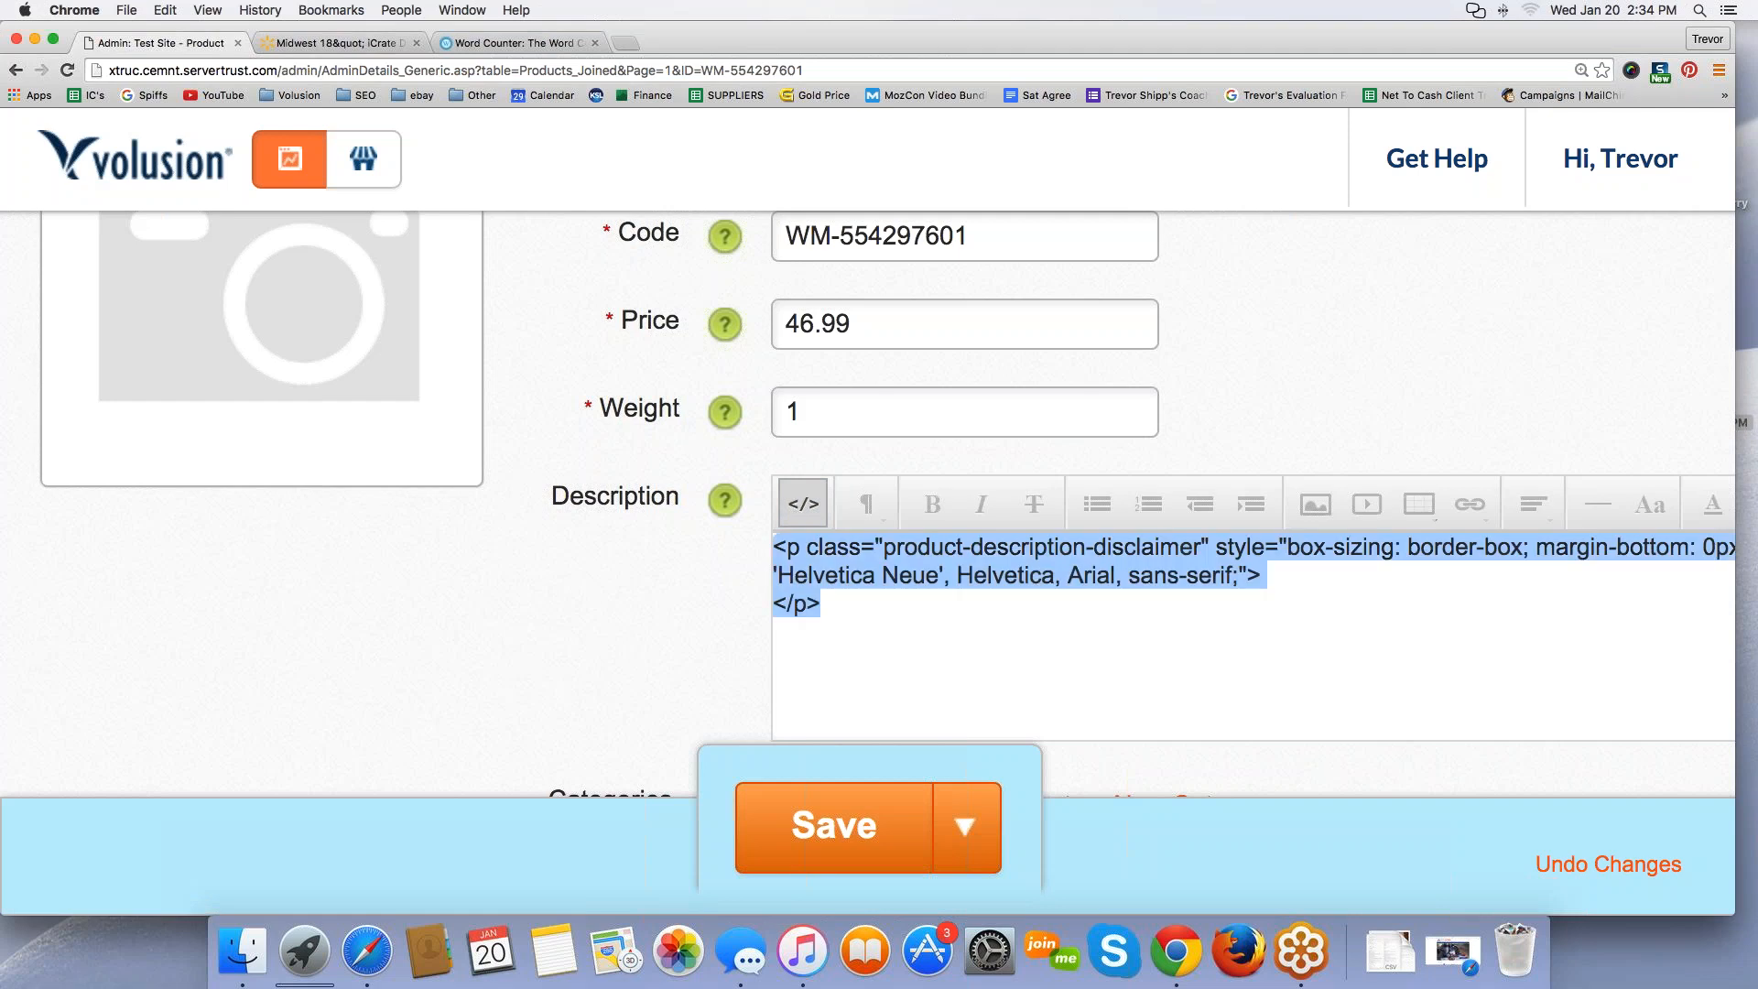
key("BackSpace")
key("super+v")
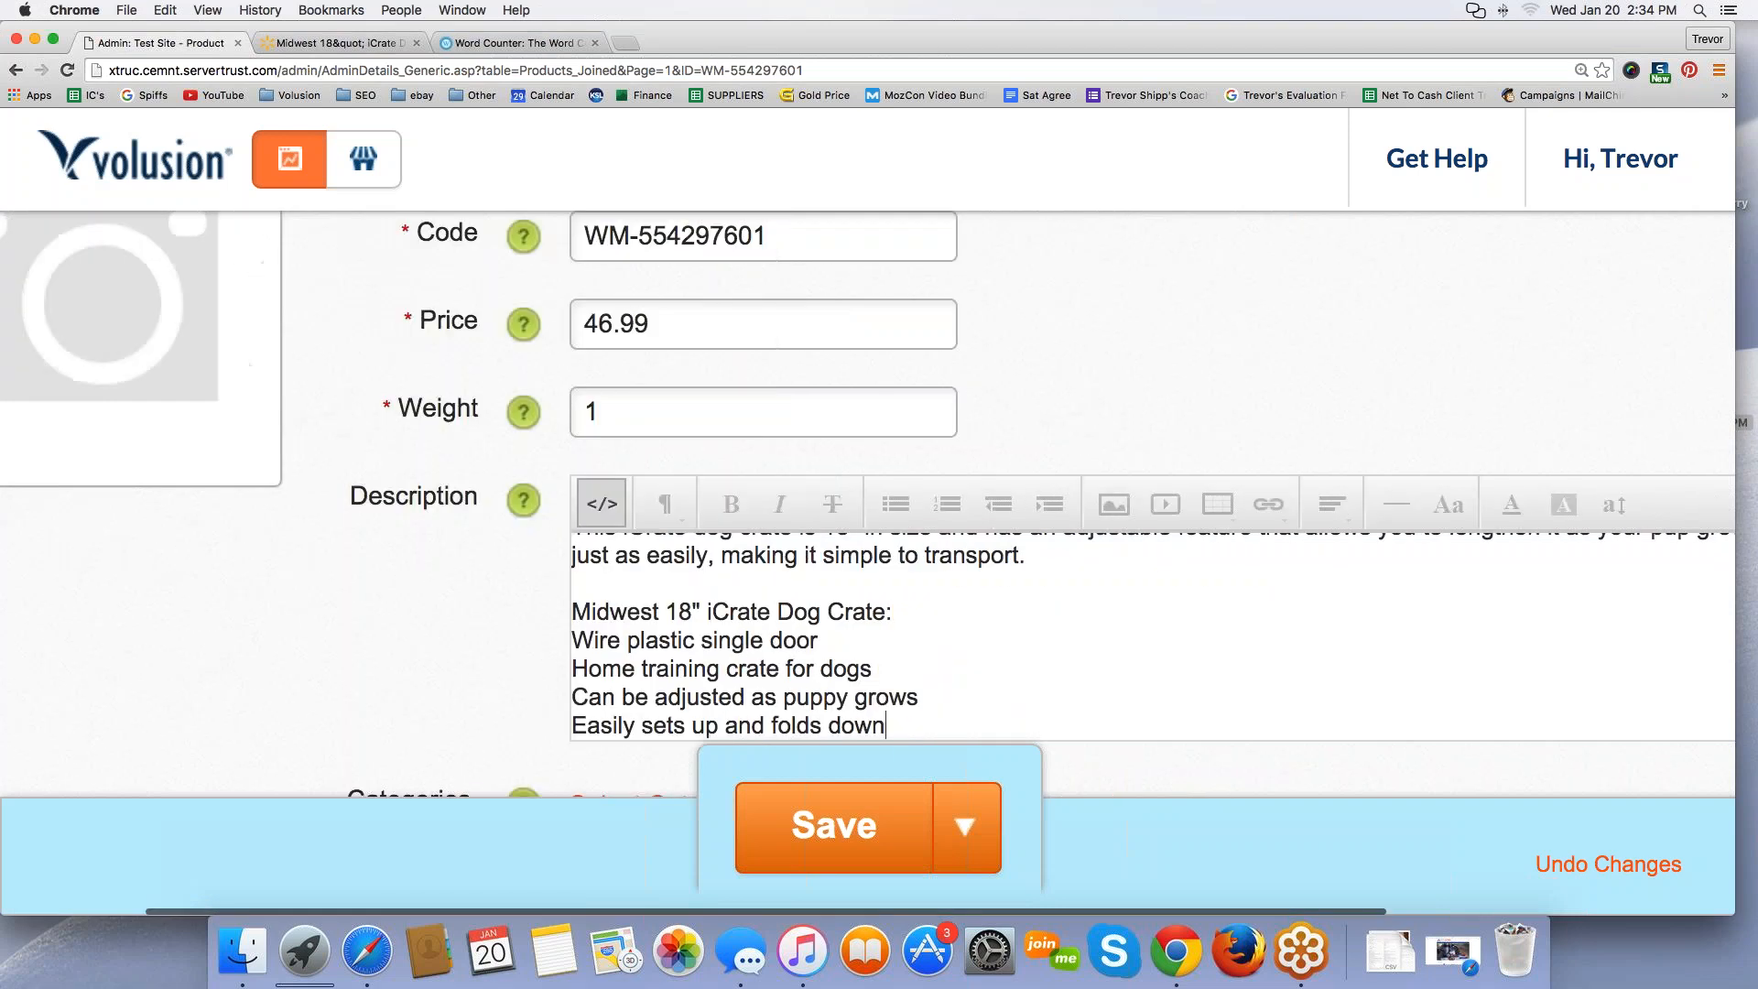
left_click(587, 608)
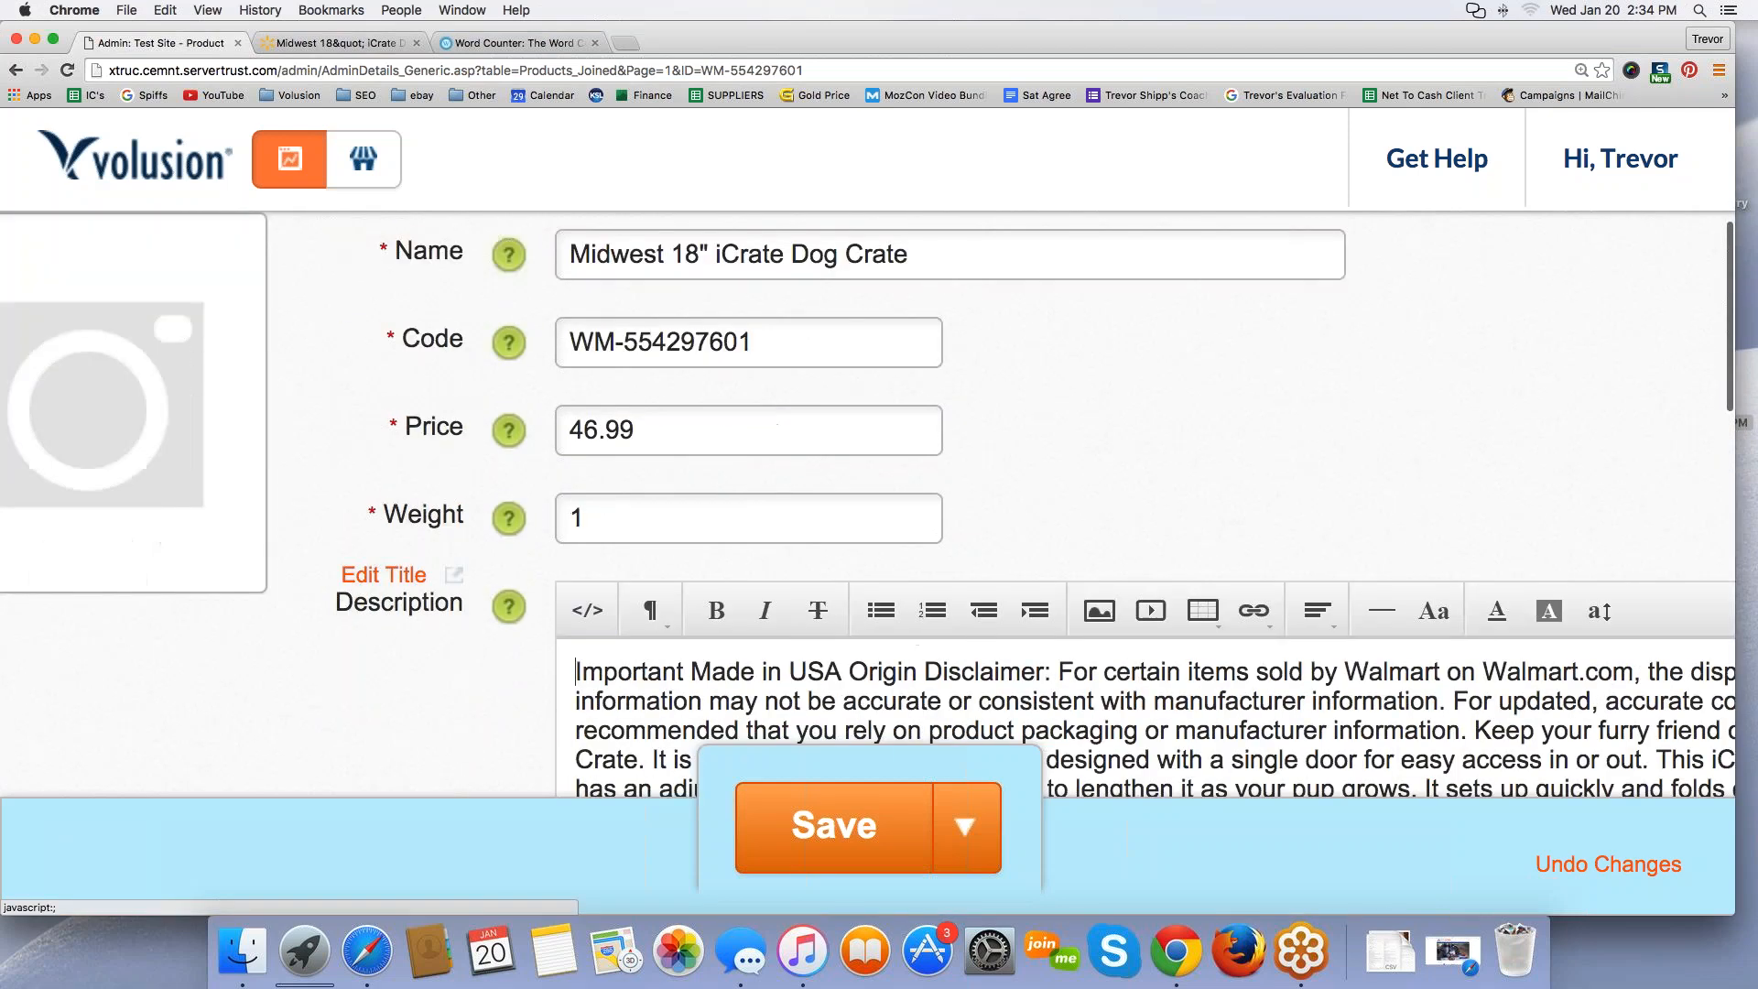
Step: Review how the plain pasted text is laid out in the Description and check the surrounding product fields
scroll(571, 377, "down", 3)
key("super+a")
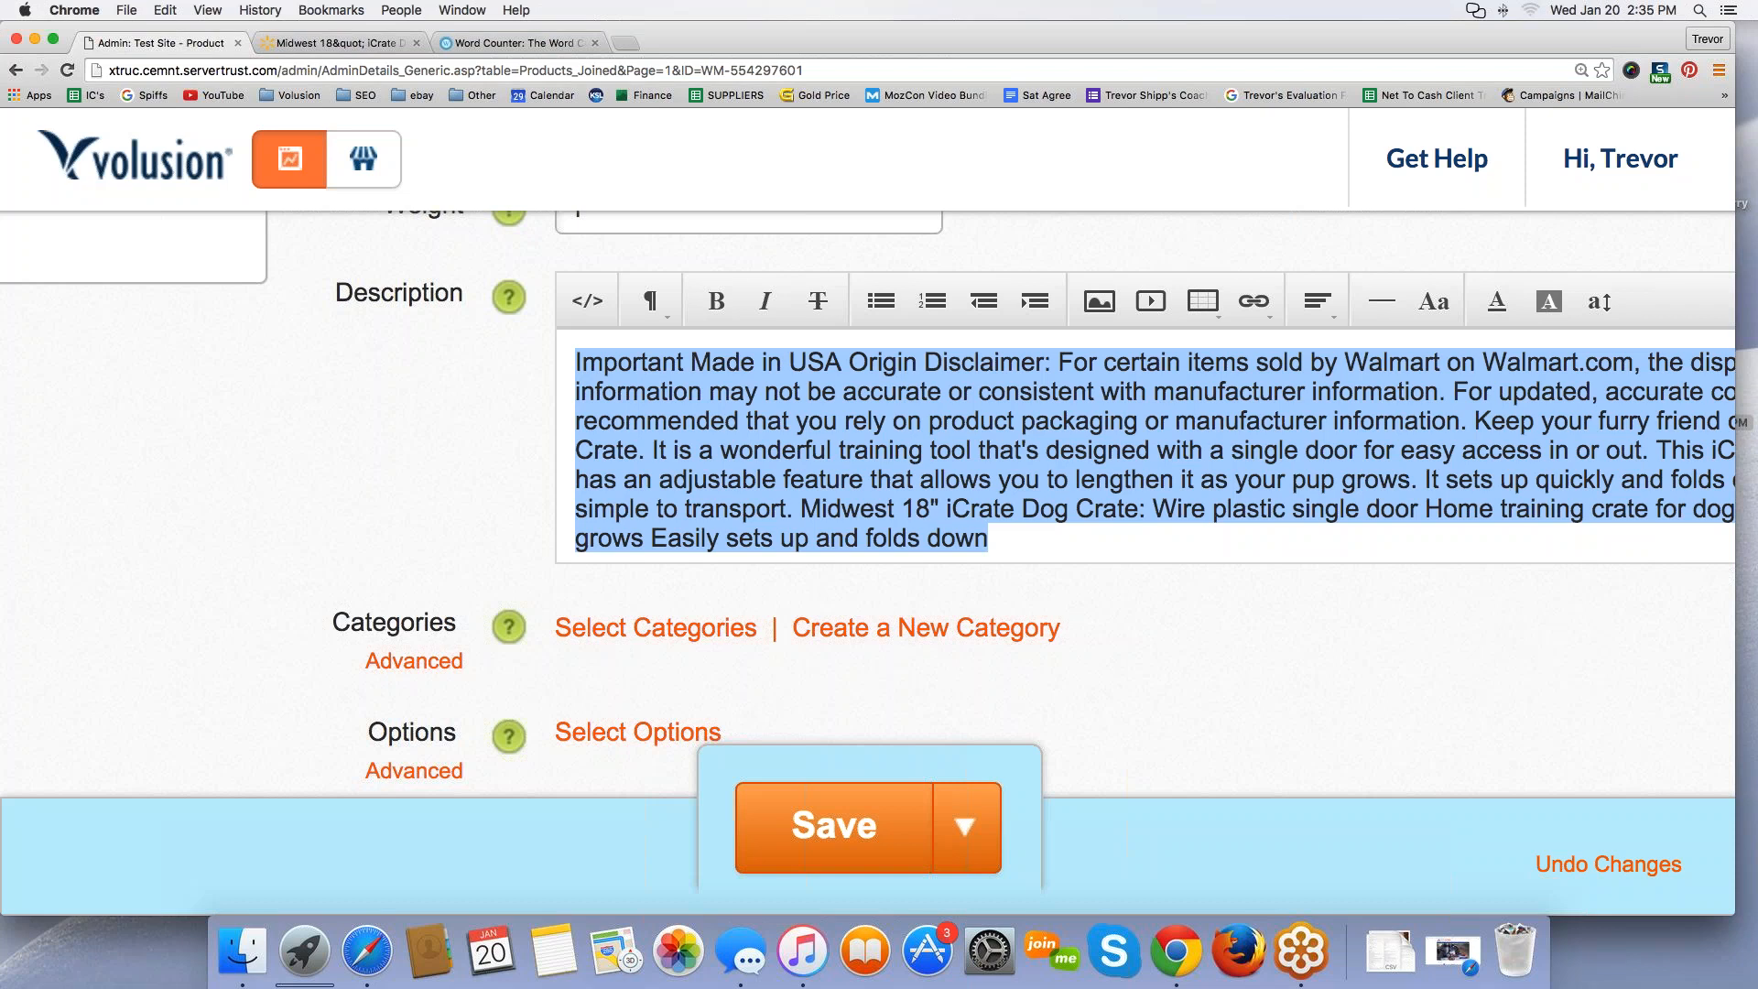
left_click(833, 463)
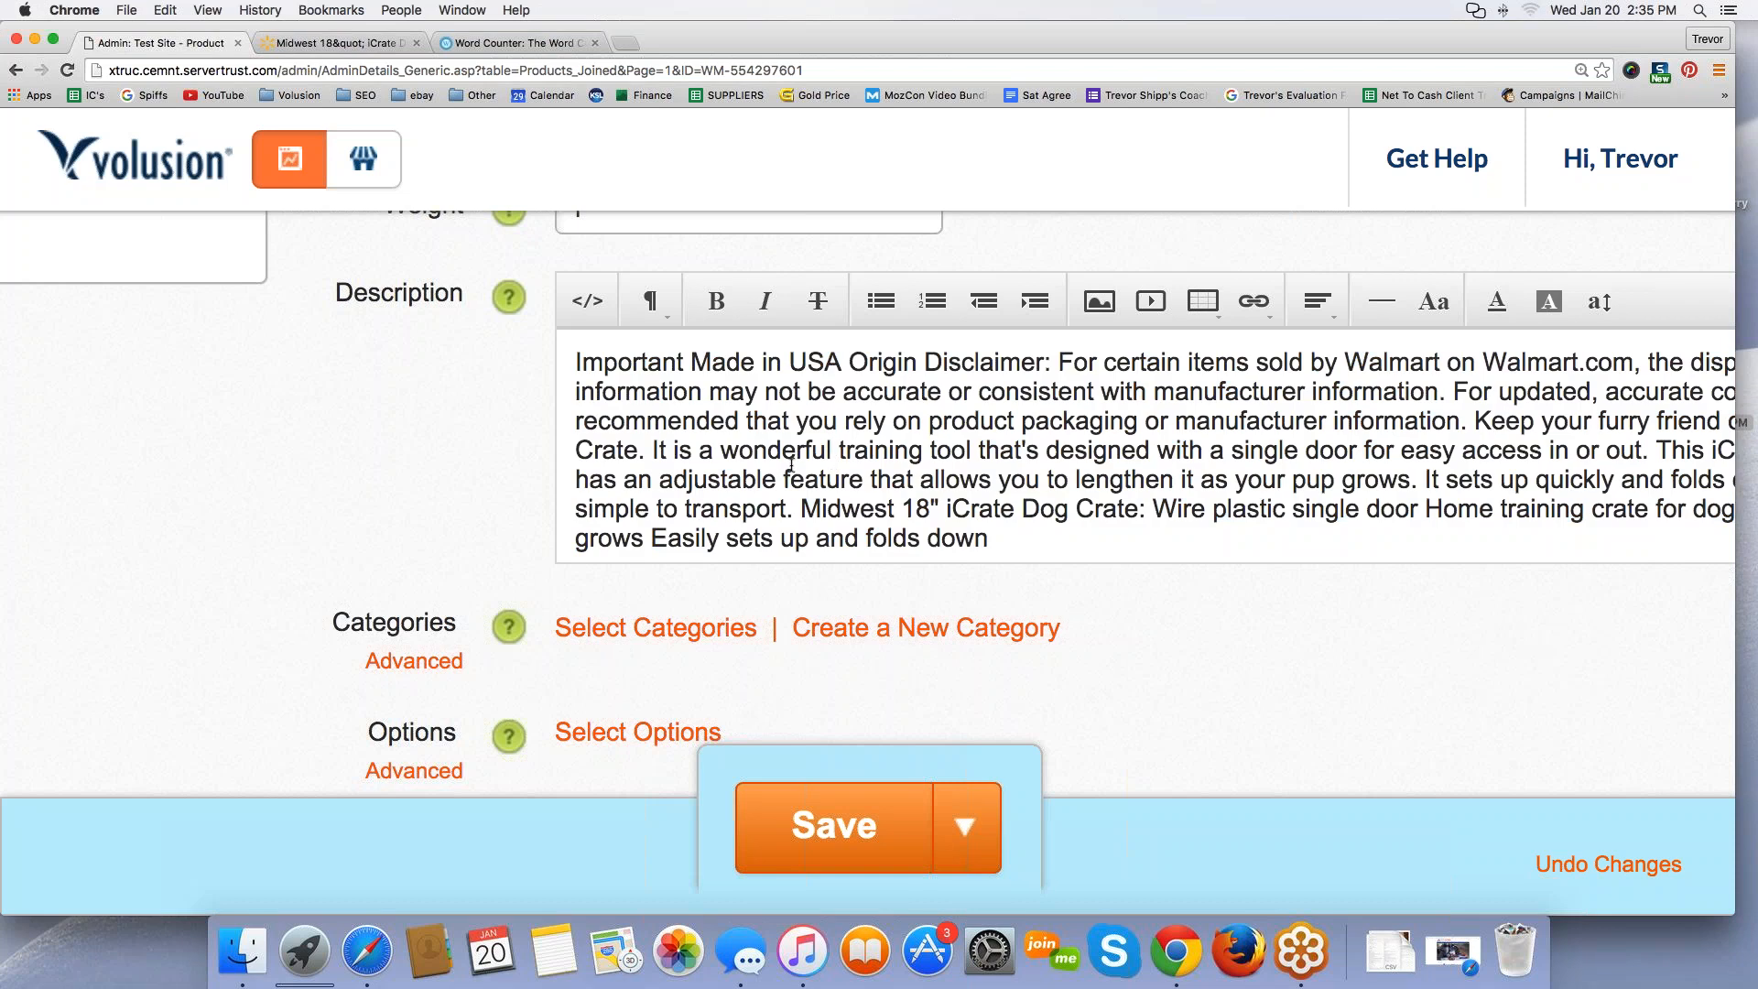
scroll(766, 488, "up", 3)
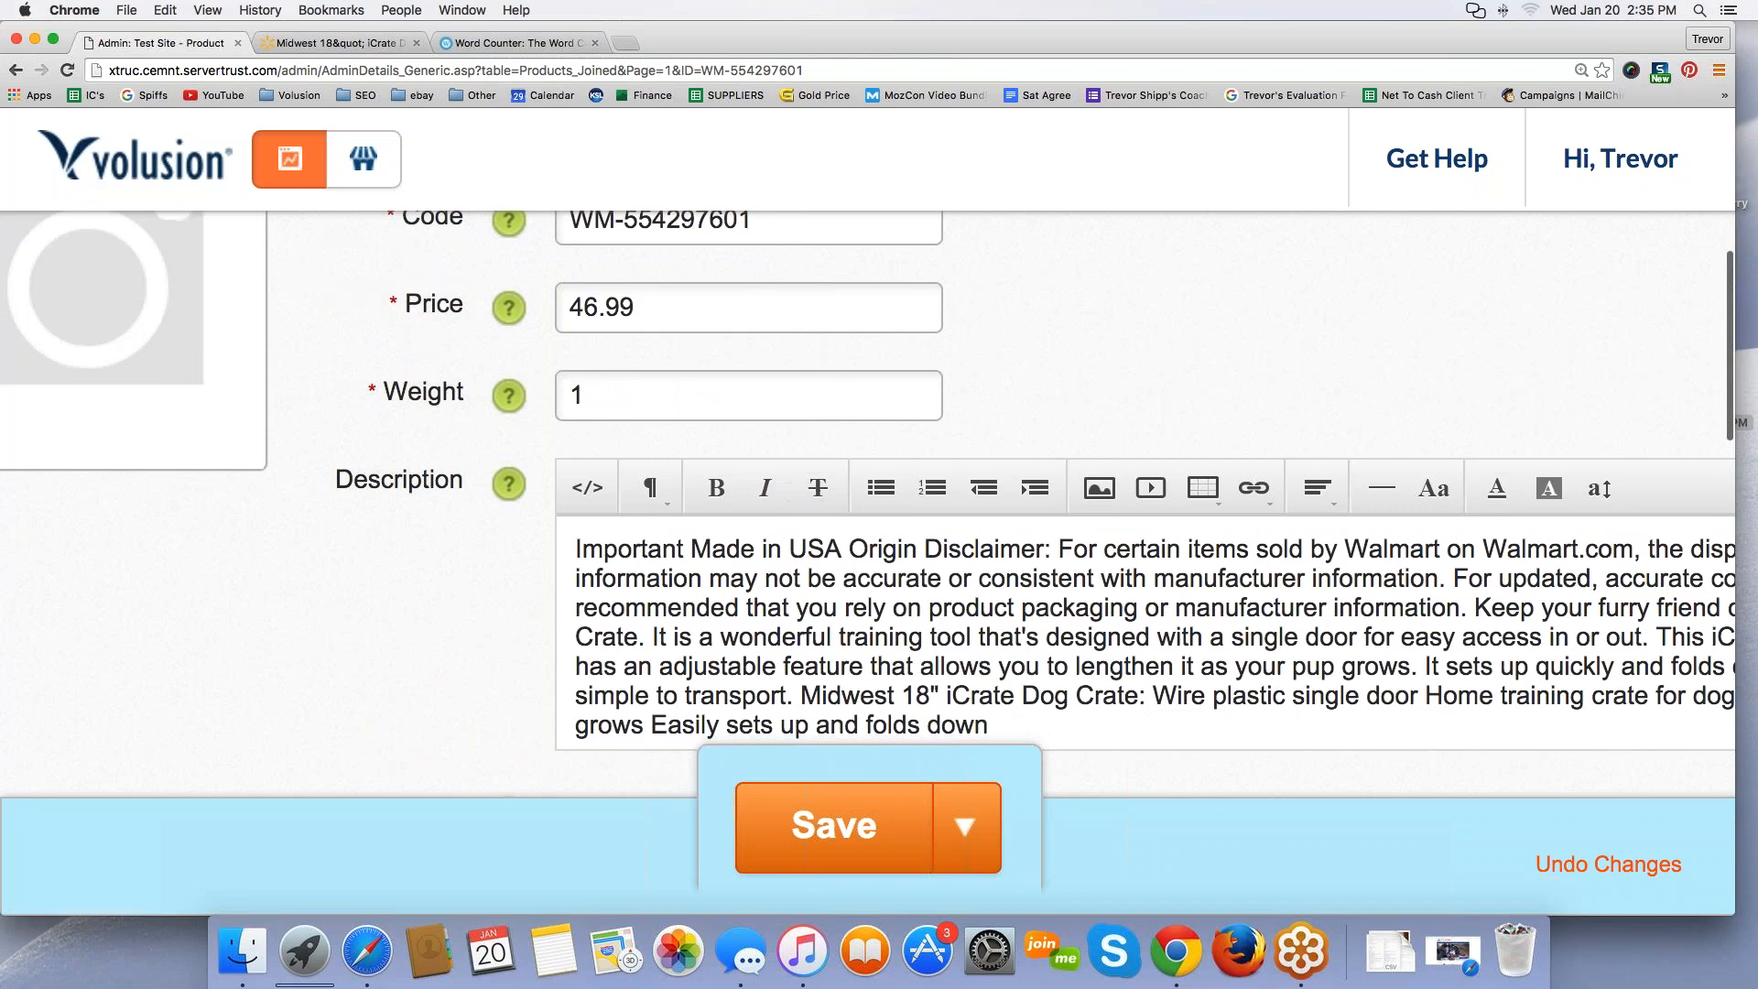
scroll(607, 565, "down", 1)
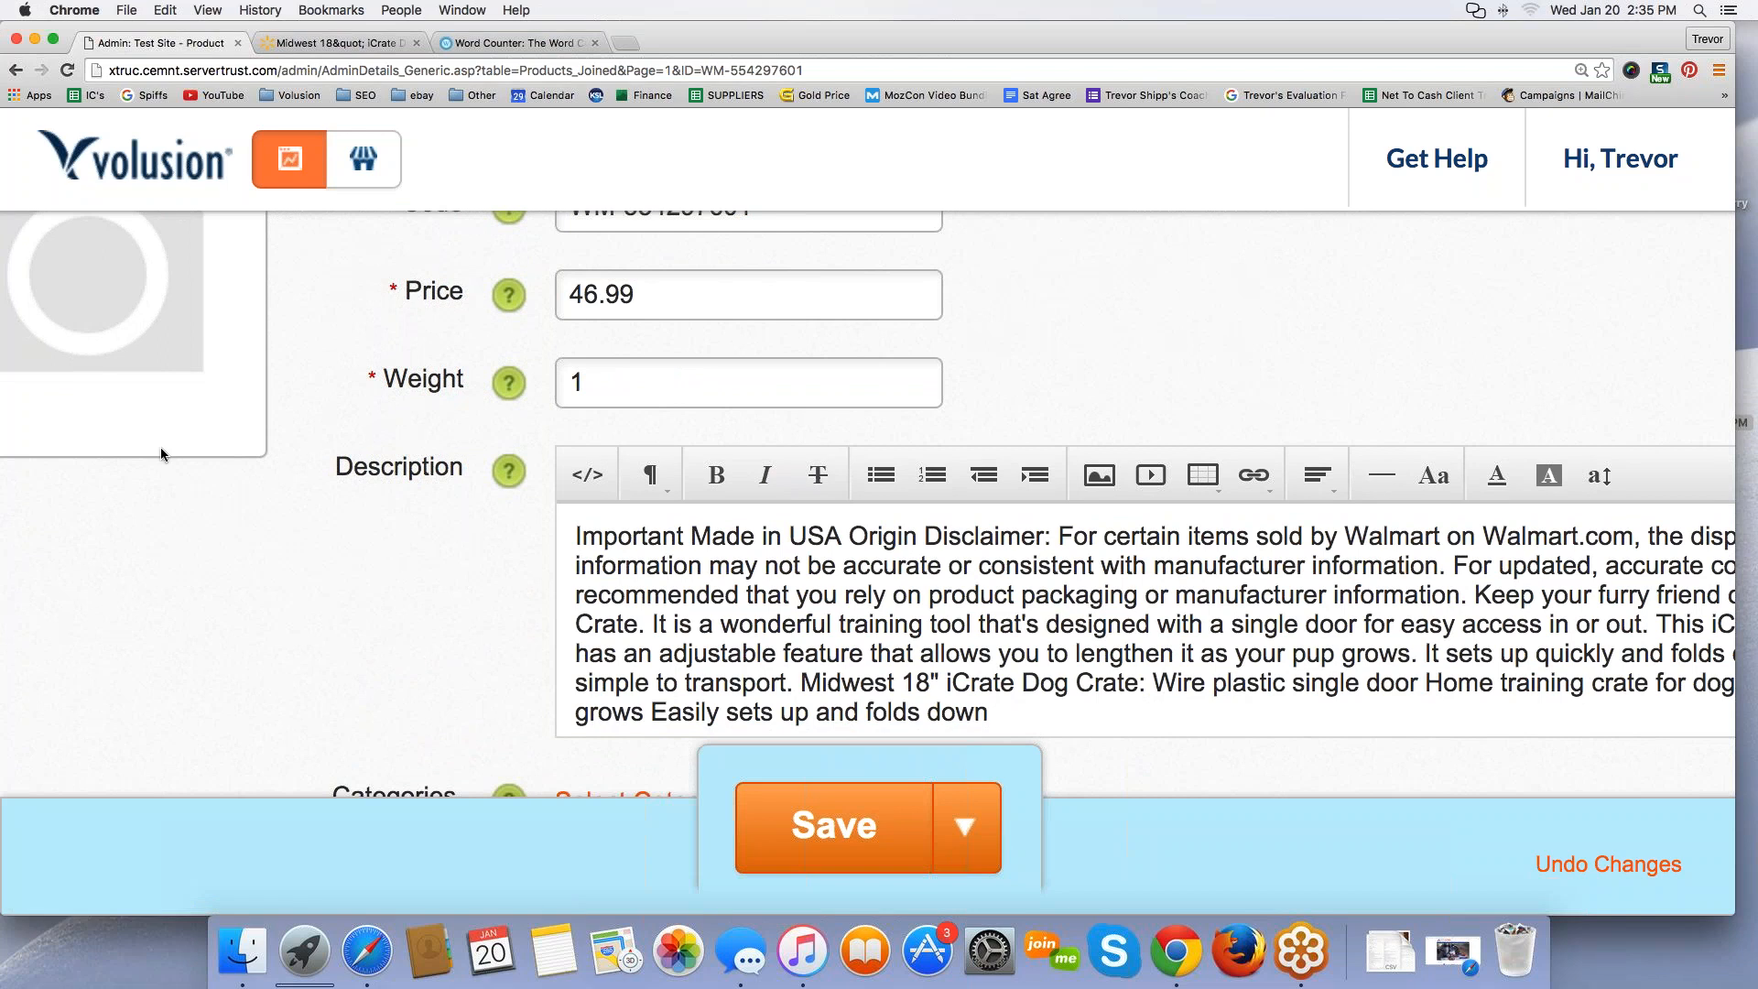
scroll(516, 522, "down", 2)
scroll(517, 522, "up", 3)
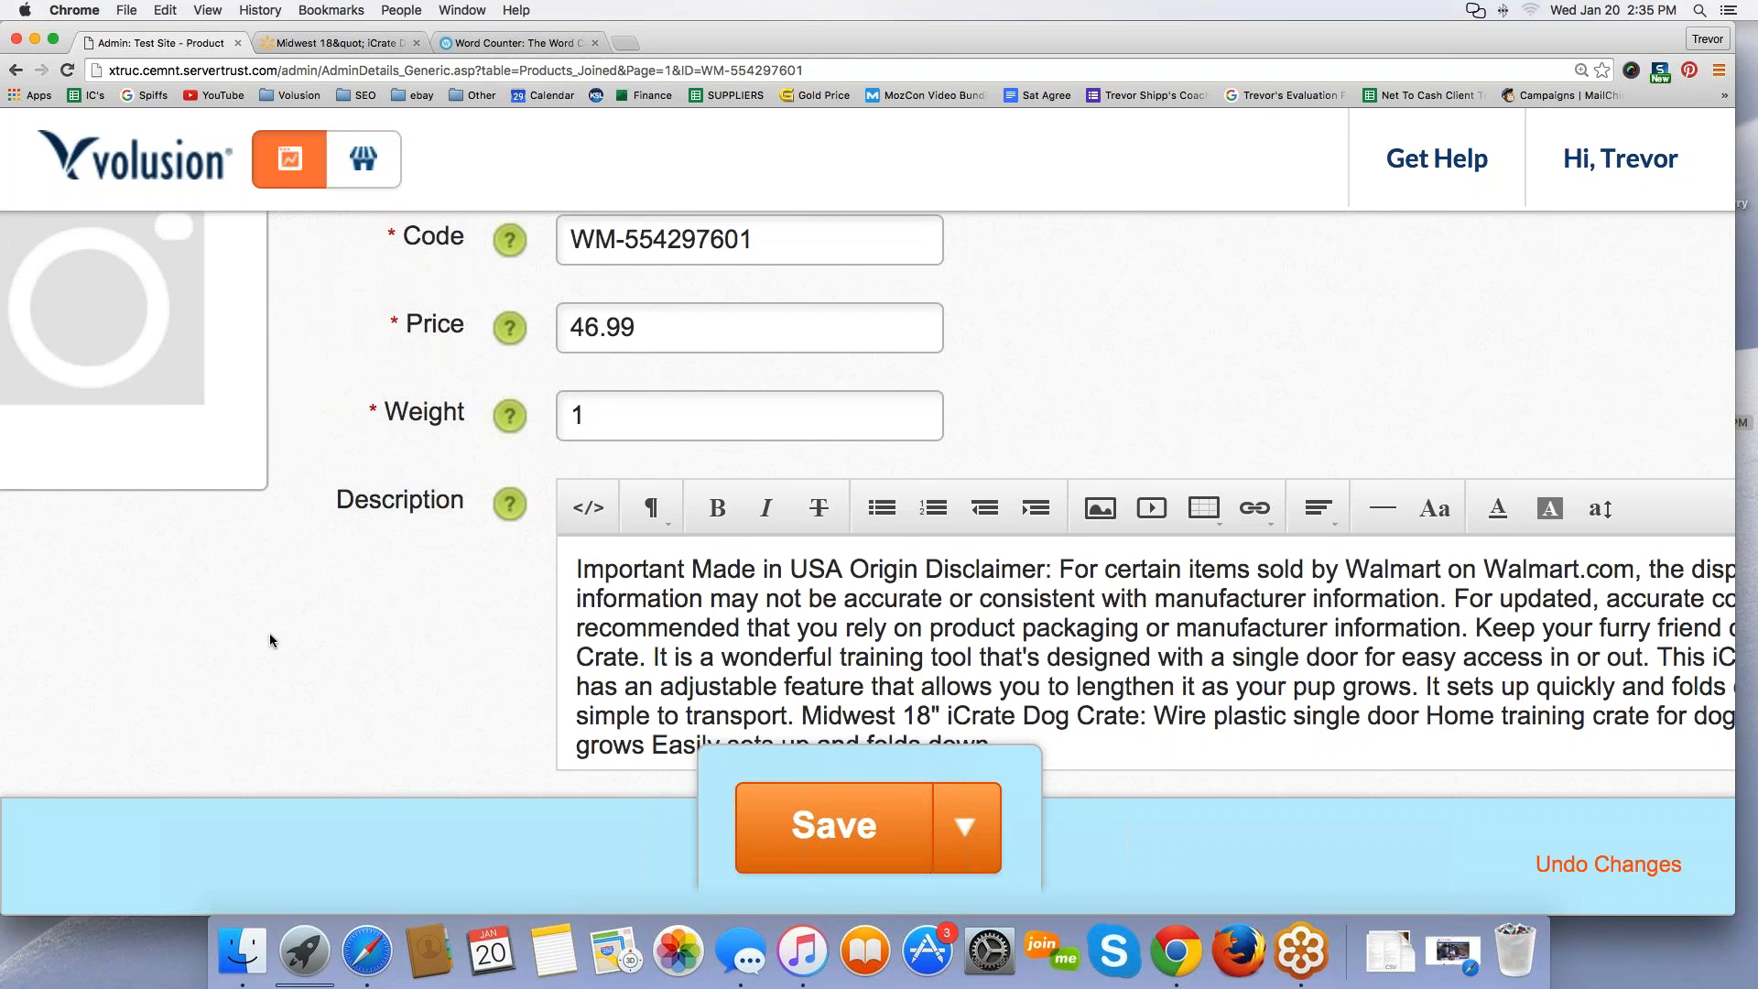
scroll(952, 632, "down", 2)
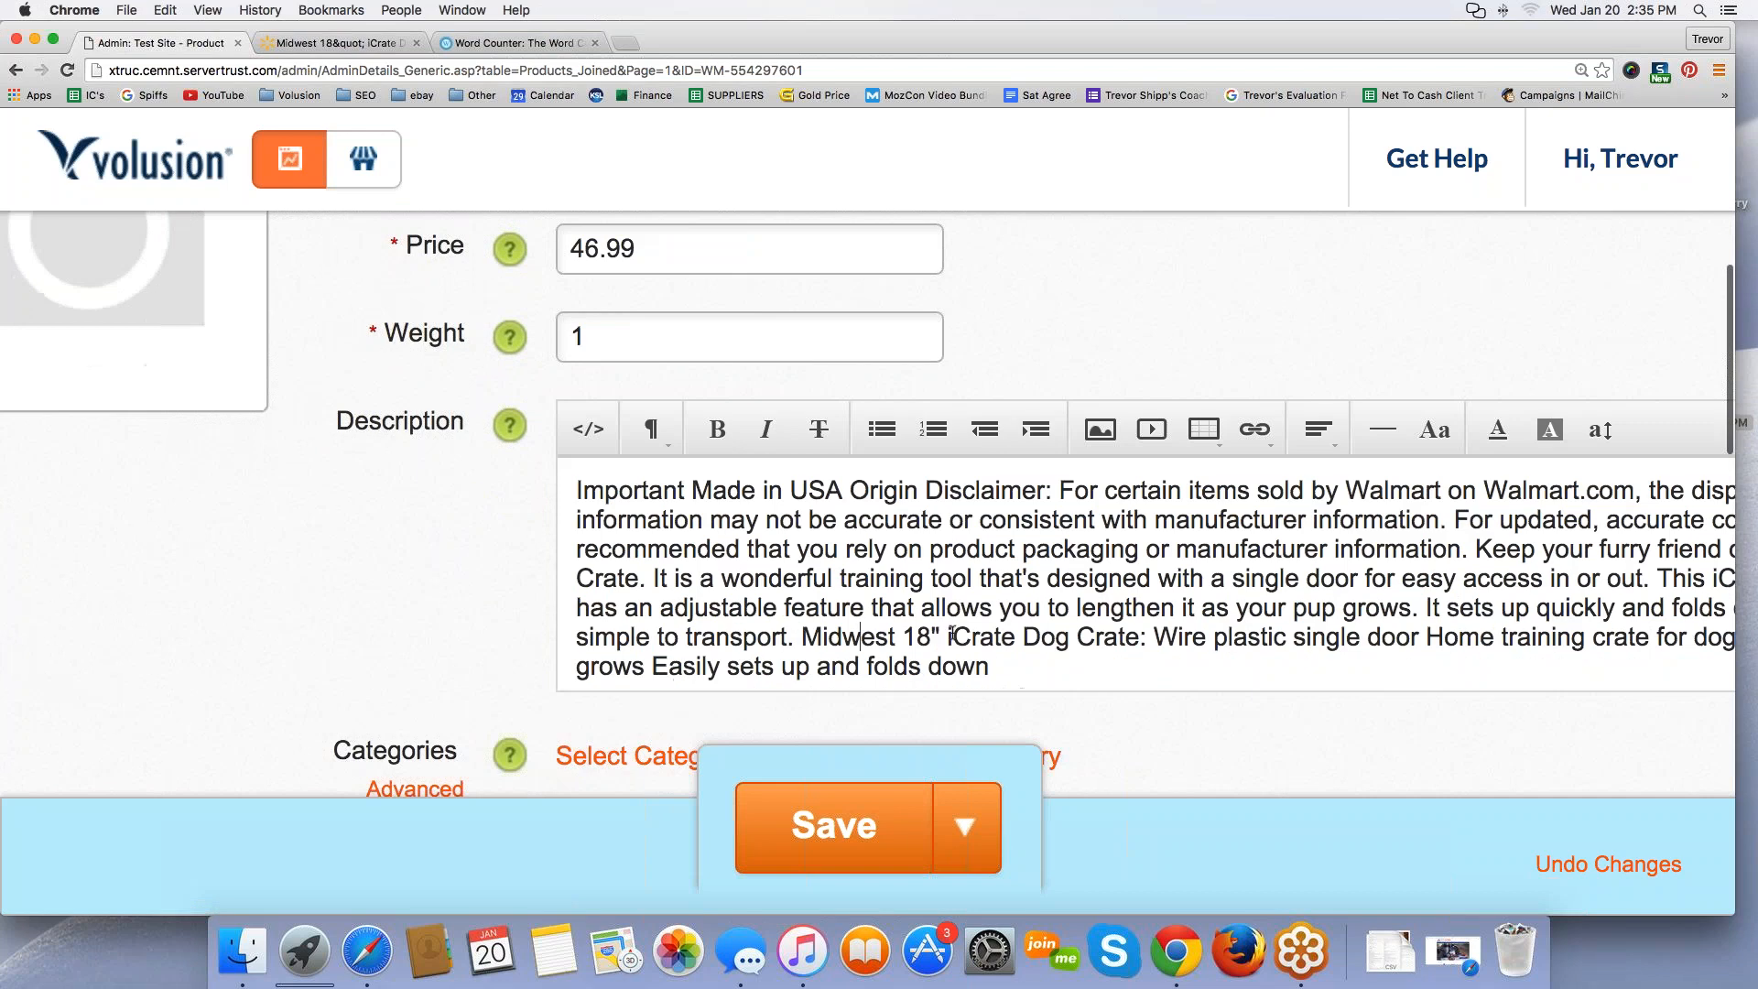
left_click(1003, 658)
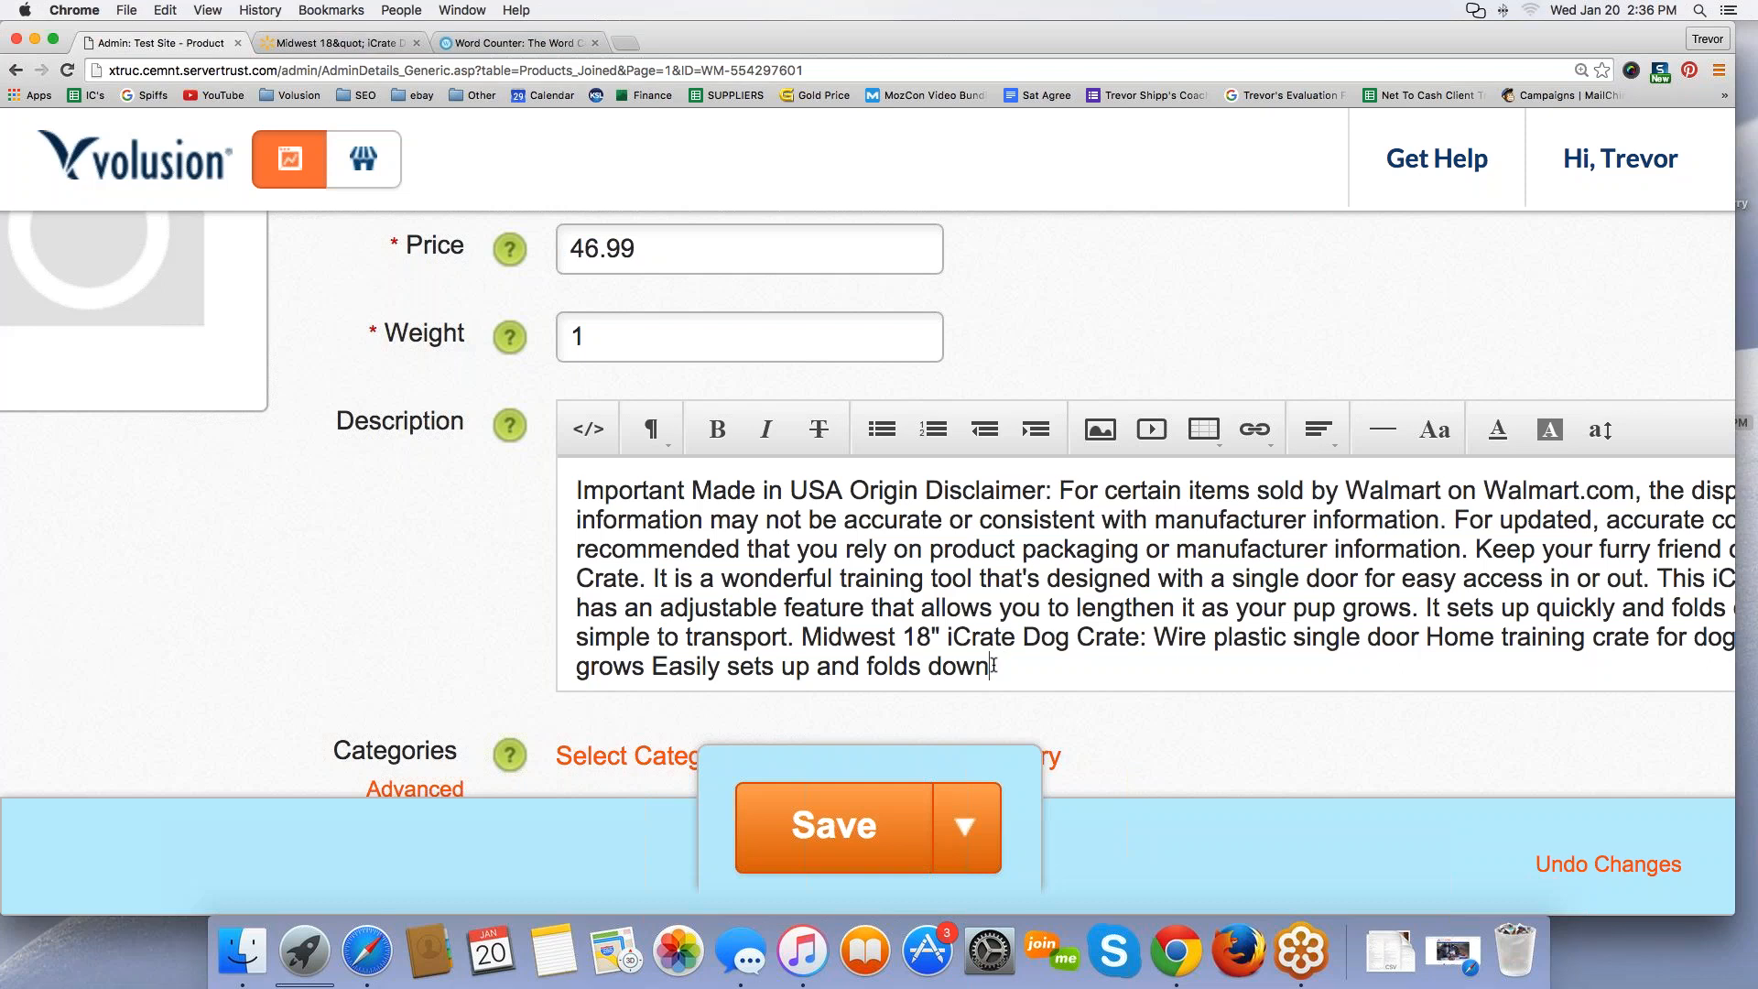
type("fdsf")
key("BackSpace")
key("BackSpace")
key("BackSpace")
key("BackSpace")
type("vc")
key("BackSpace")
key("BackSpace")
type("fsdf")
key("BackSpace")
key("BackSpace")
key("BackSpace")
key("BackSpace")
type("fds")
key("BackSpace")
key("BackSpace")
key("BackSpace")
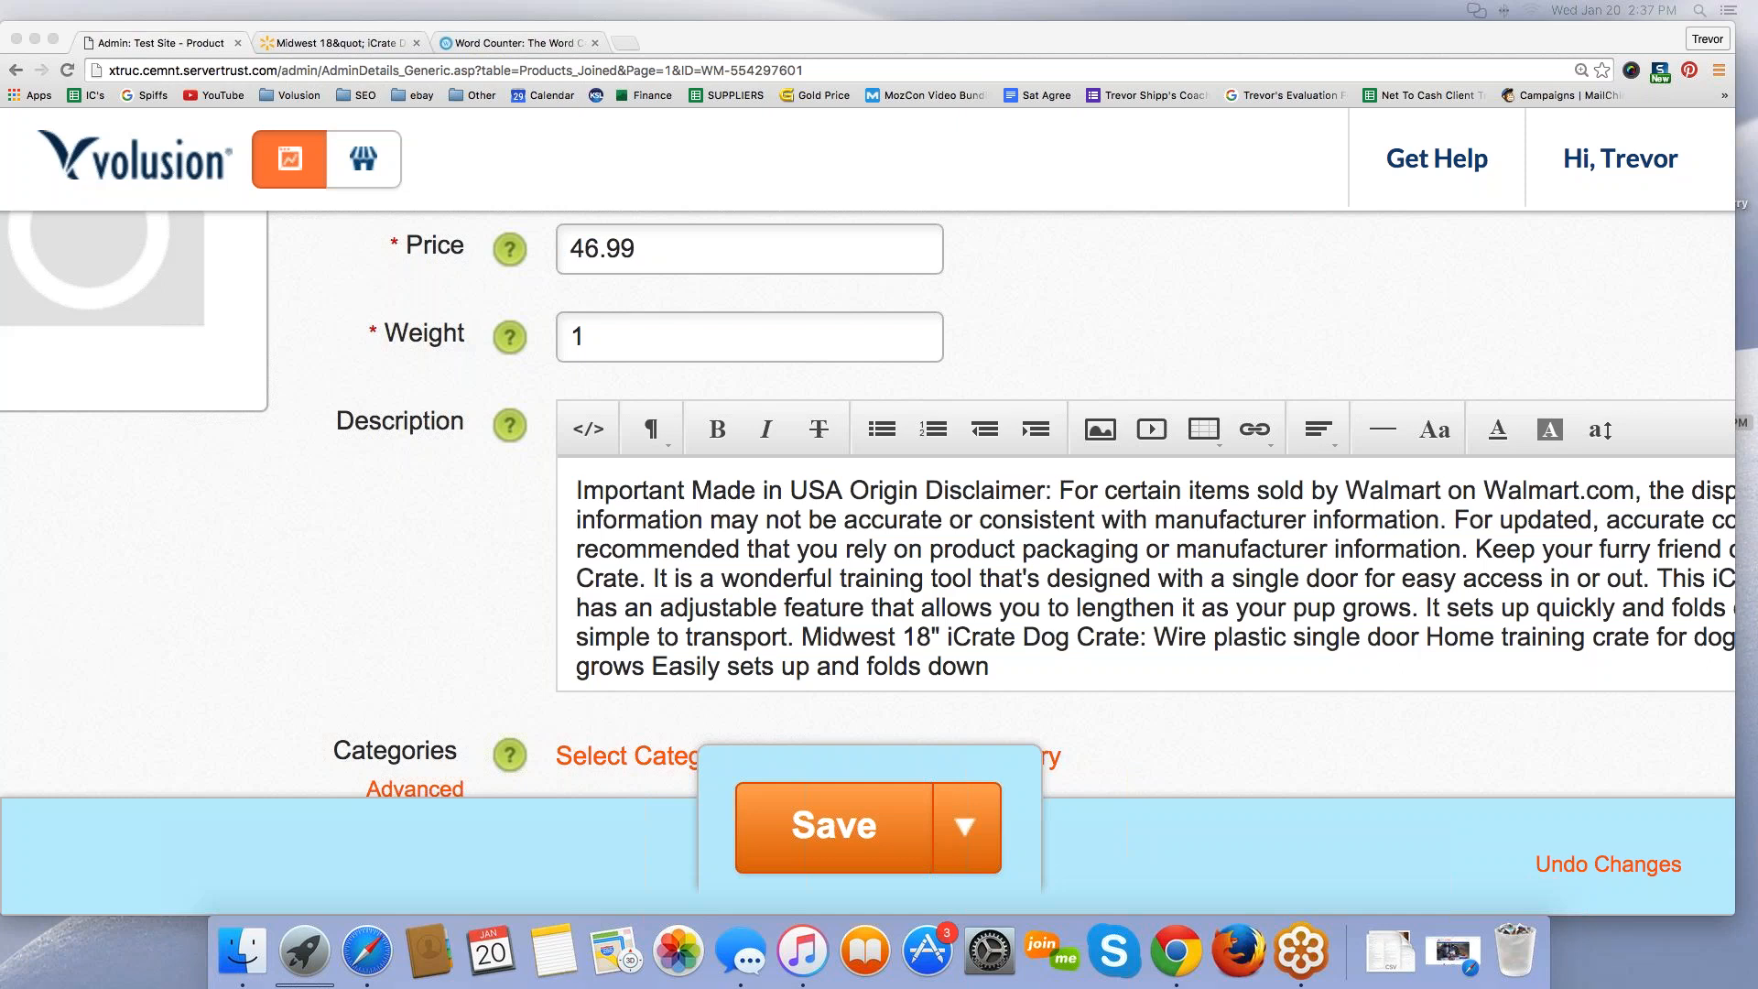
left_click(607, 340)
left_click_drag(607, 341, 567, 335)
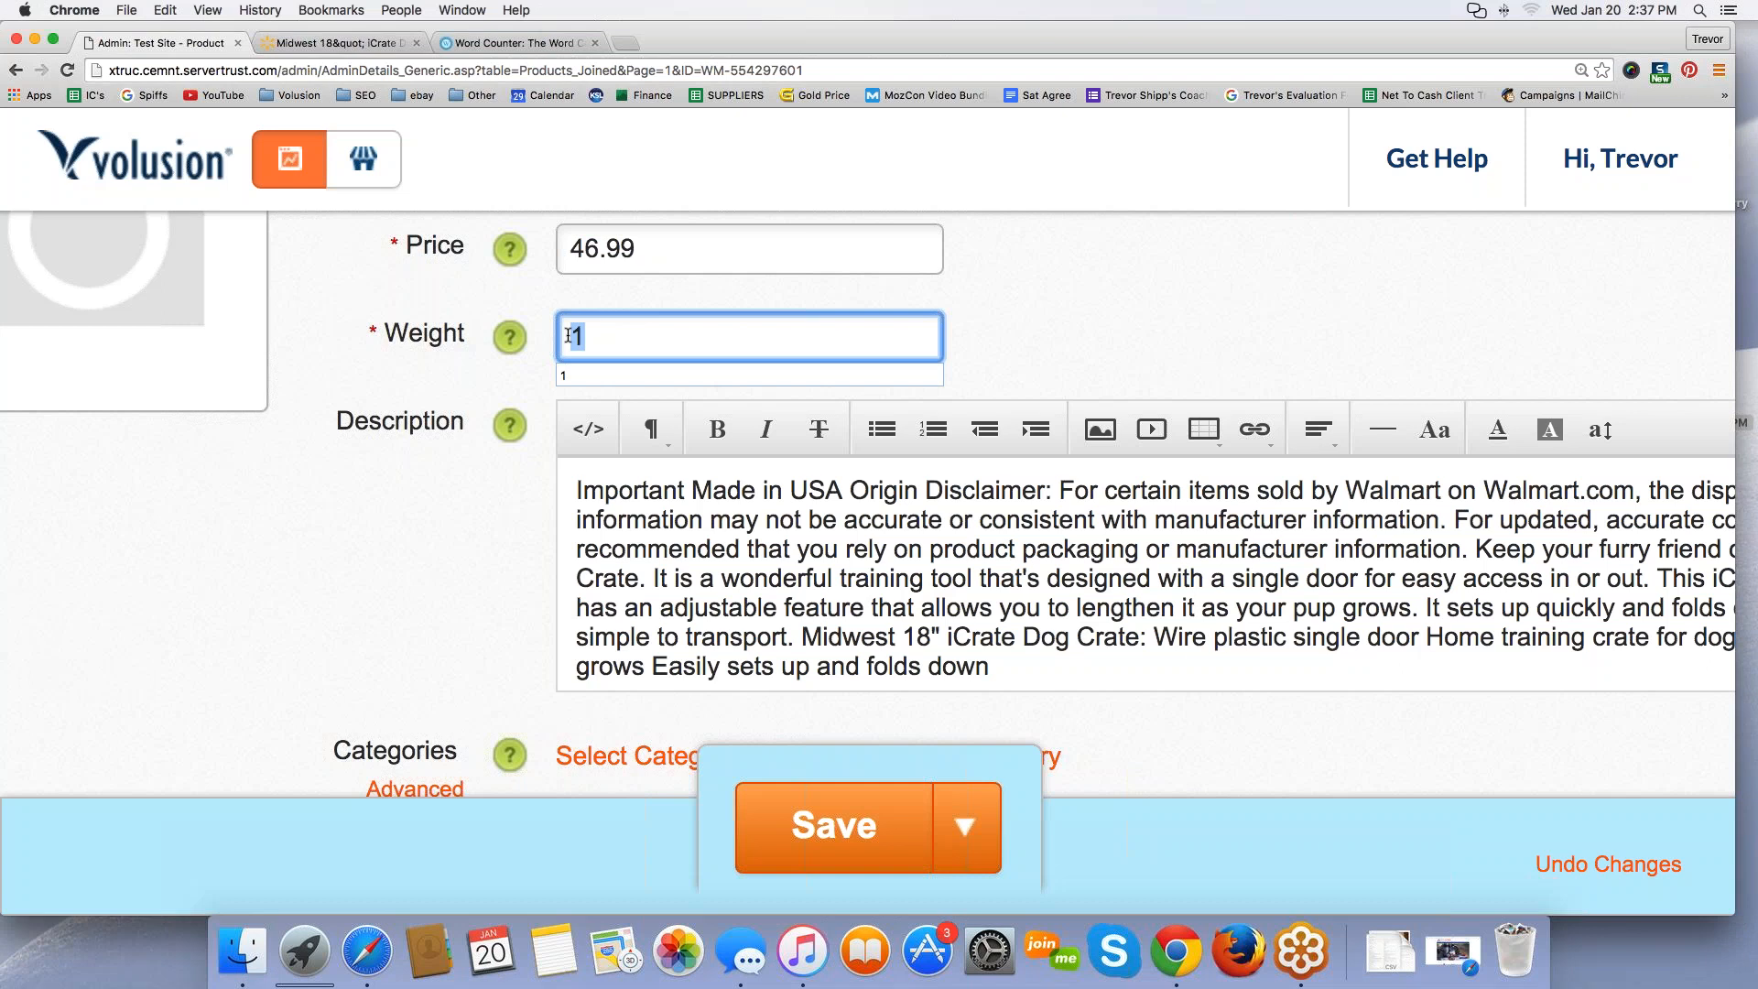
left_click(1023, 597)
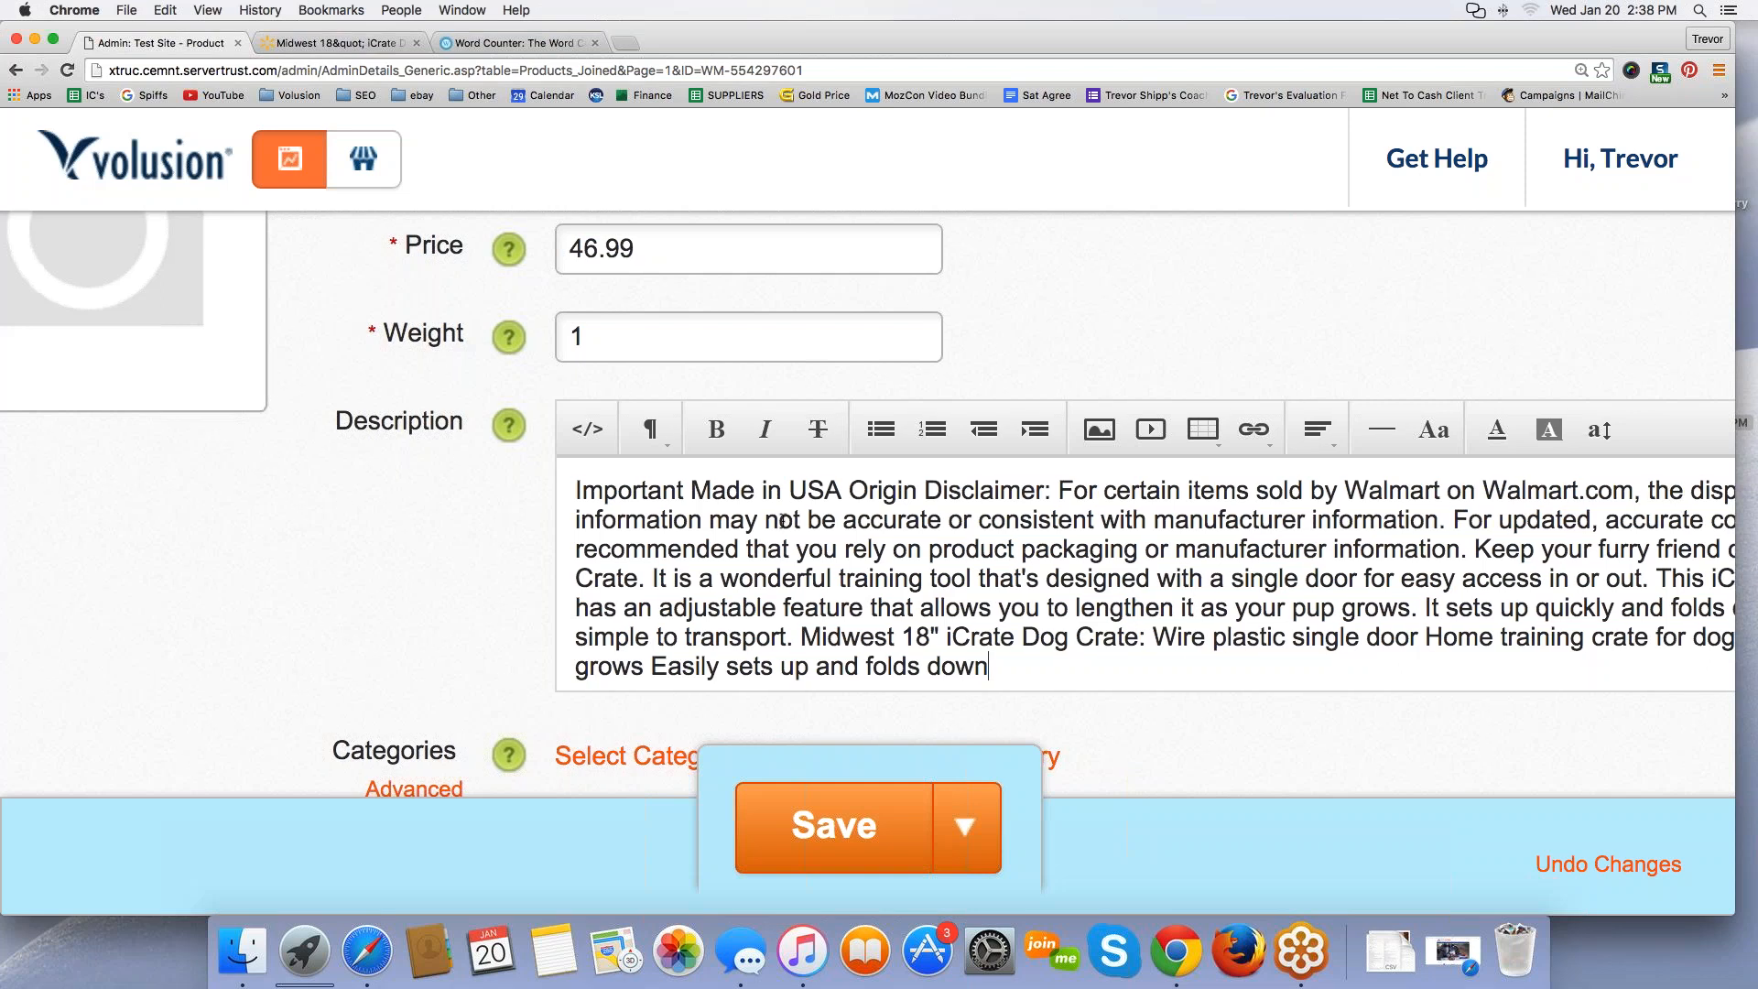
Step: Delete the phrase "For certain items sold by Walmart on Walmart.com," from the Description's opening disclaimer
scroll(782, 520, "right", 2)
left_click_drag(840, 490, 1424, 486)
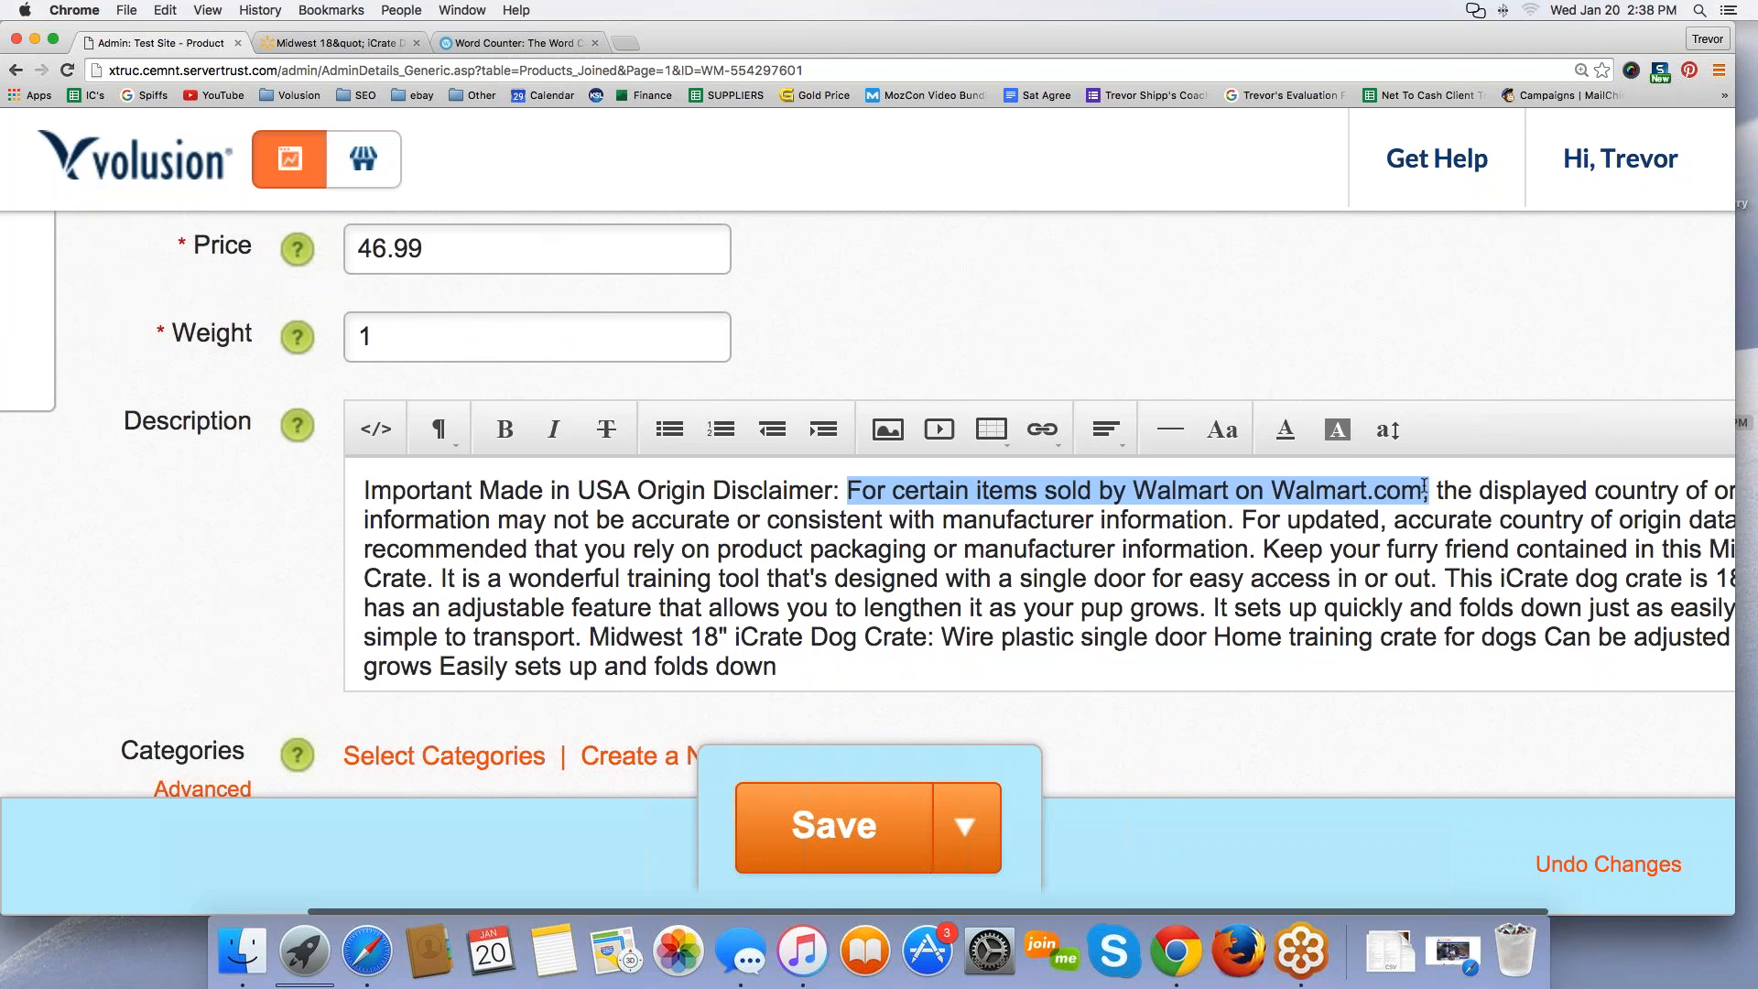
left_click(1426, 487)
left_click_drag(1433, 490, 856, 480)
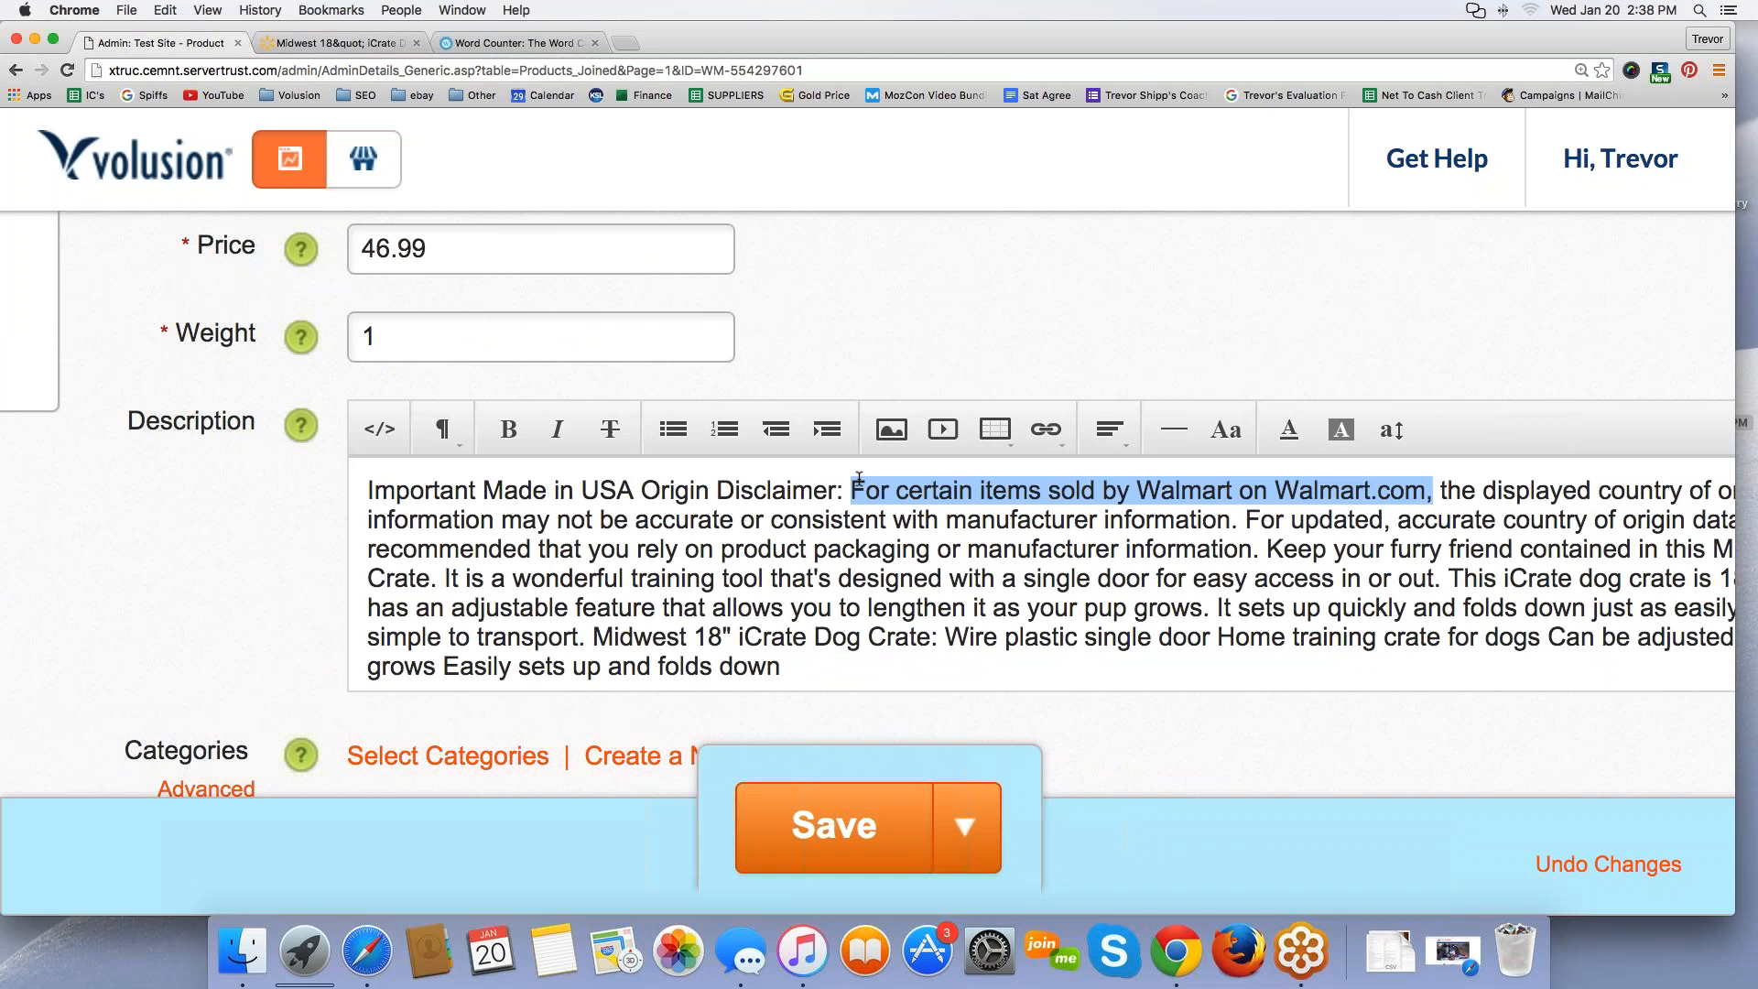
key("BackSpace")
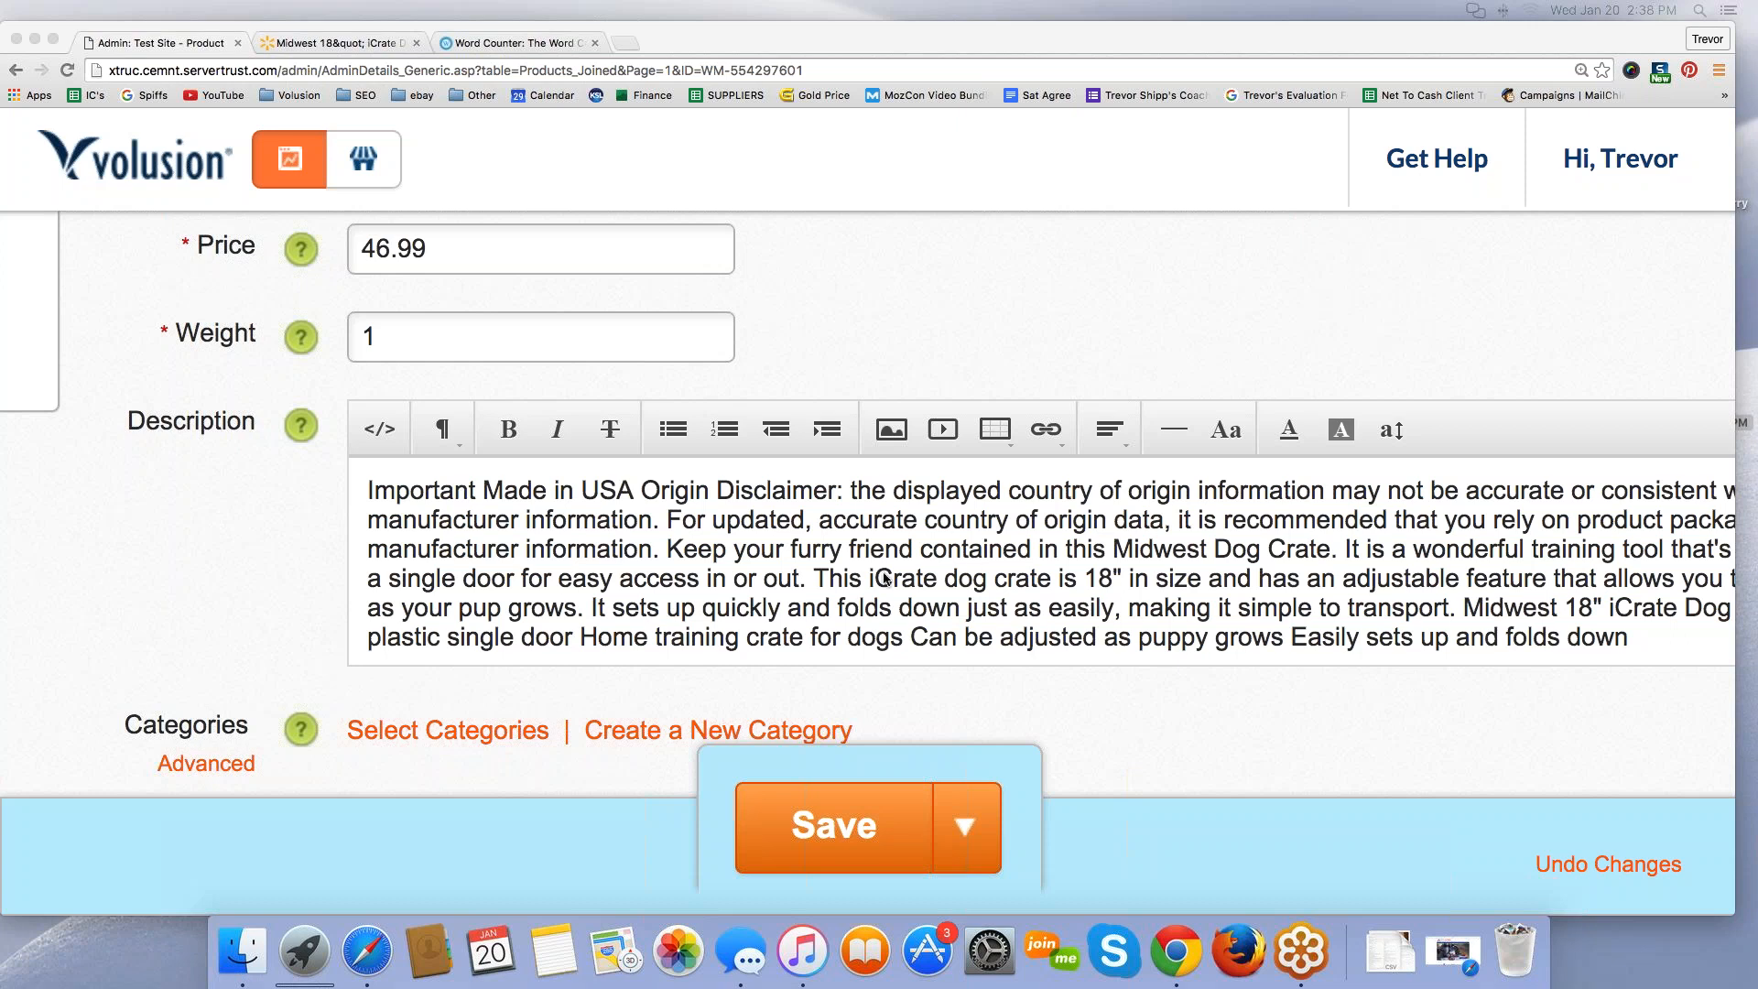
Step: Review the shortened Description text and the product fields above and below it, down to Categories and Options
scroll(848, 567, "left", 1)
scroll(849, 566, "left", 5)
scroll(839, 562, "up", 5)
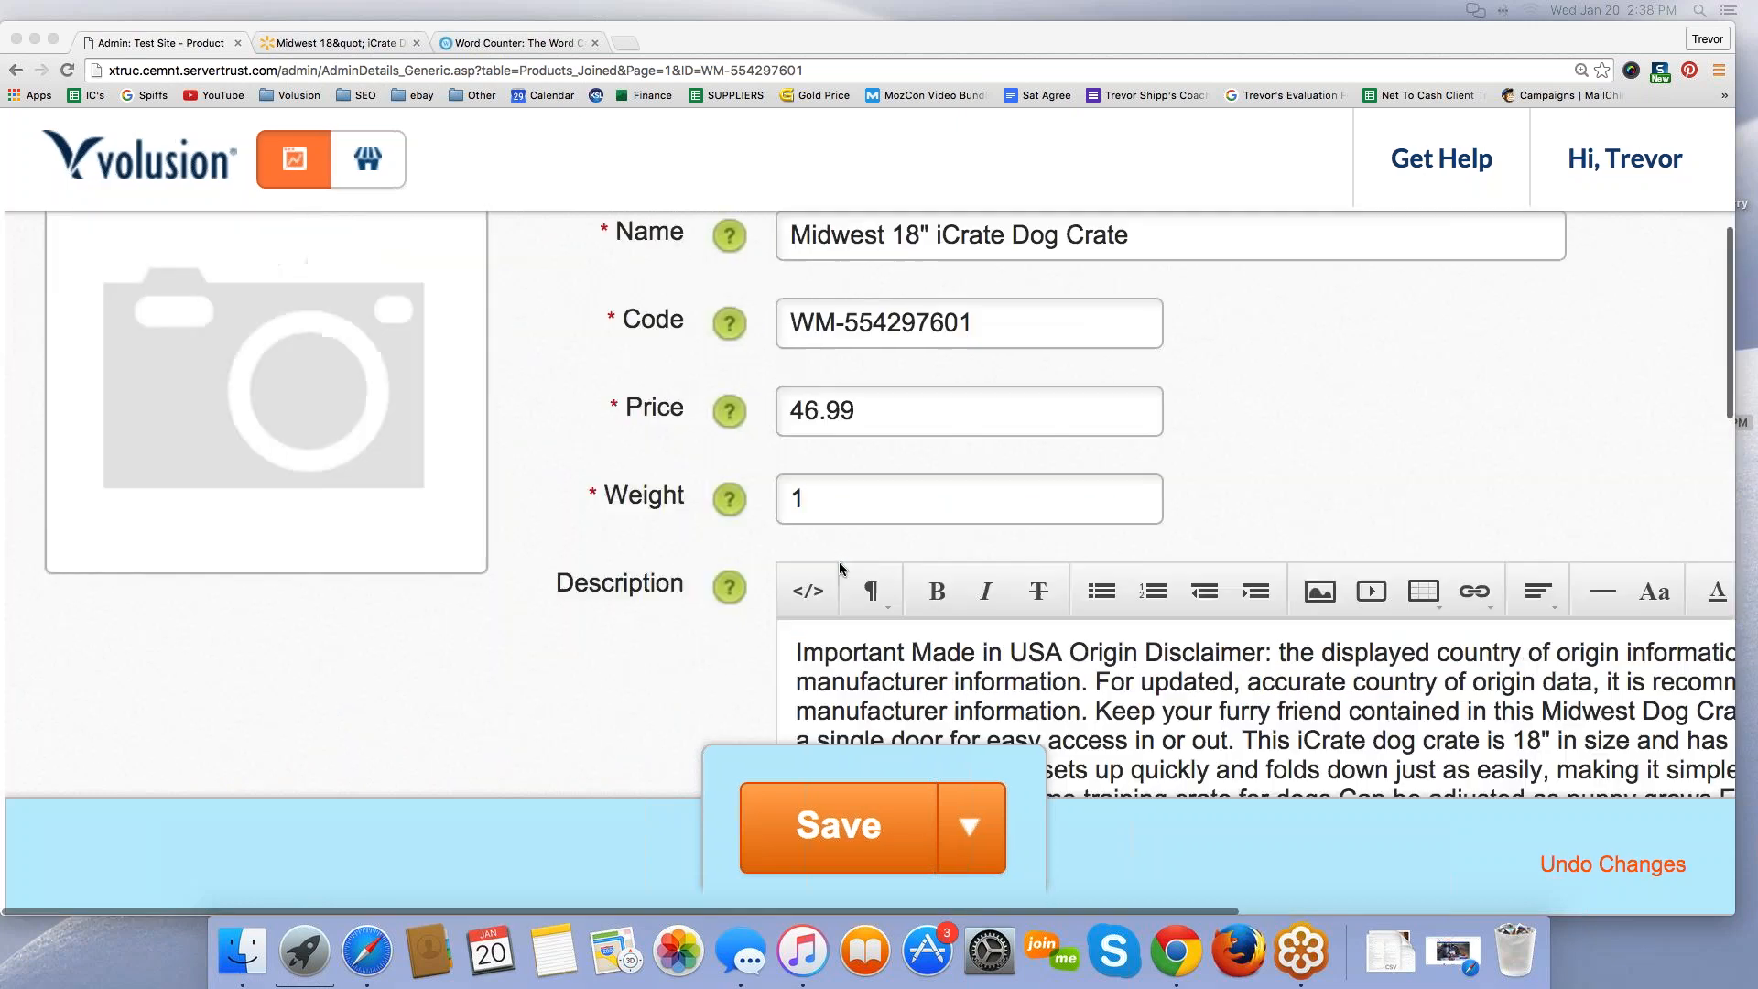
scroll(772, 571, "down", 4)
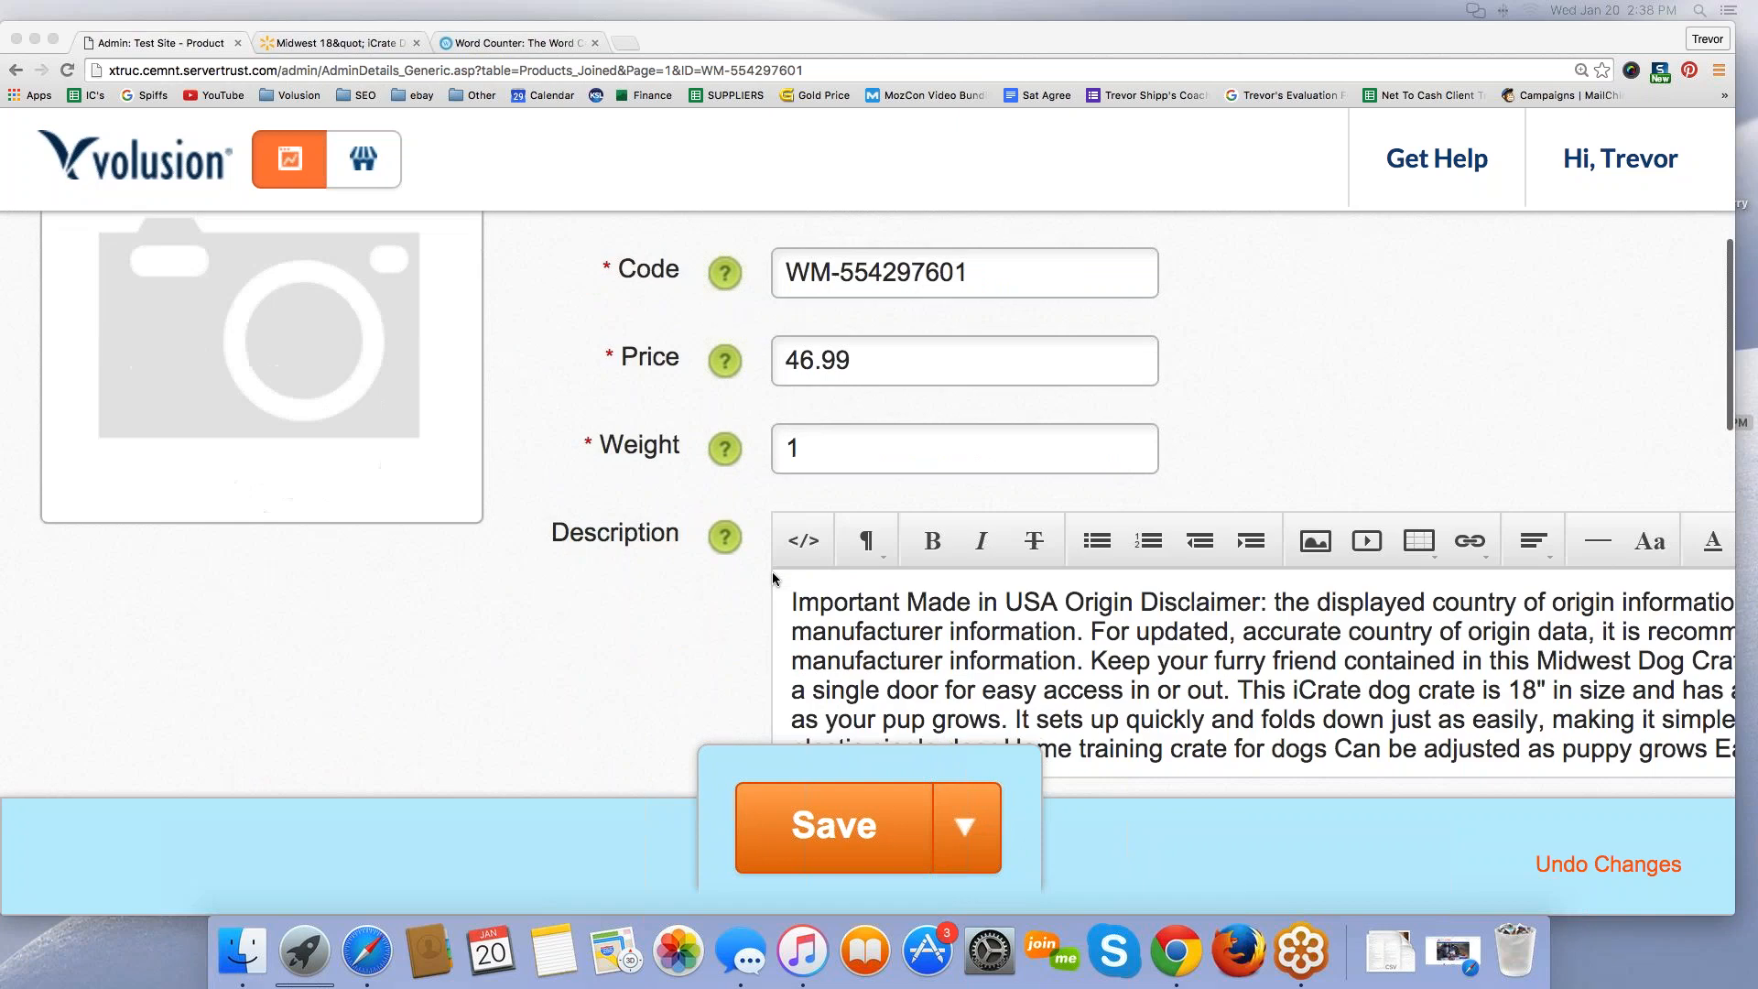
scroll(879, 552, "down", 2)
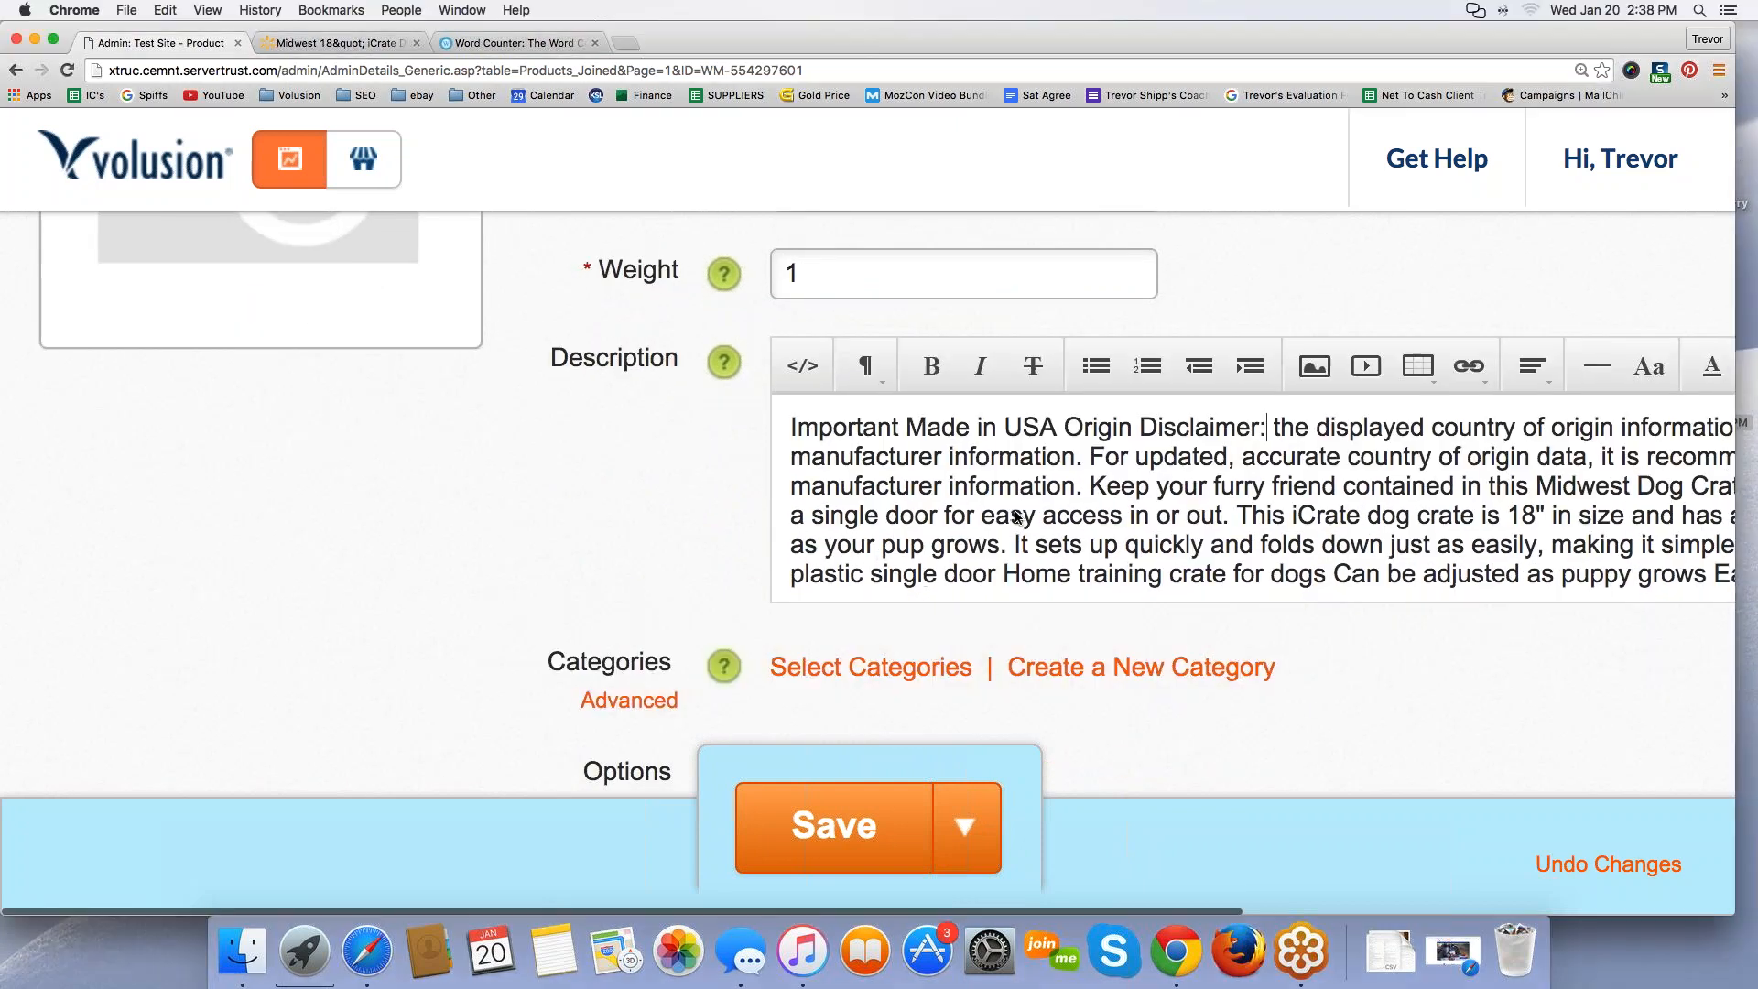
scroll(1017, 518, "right", 5)
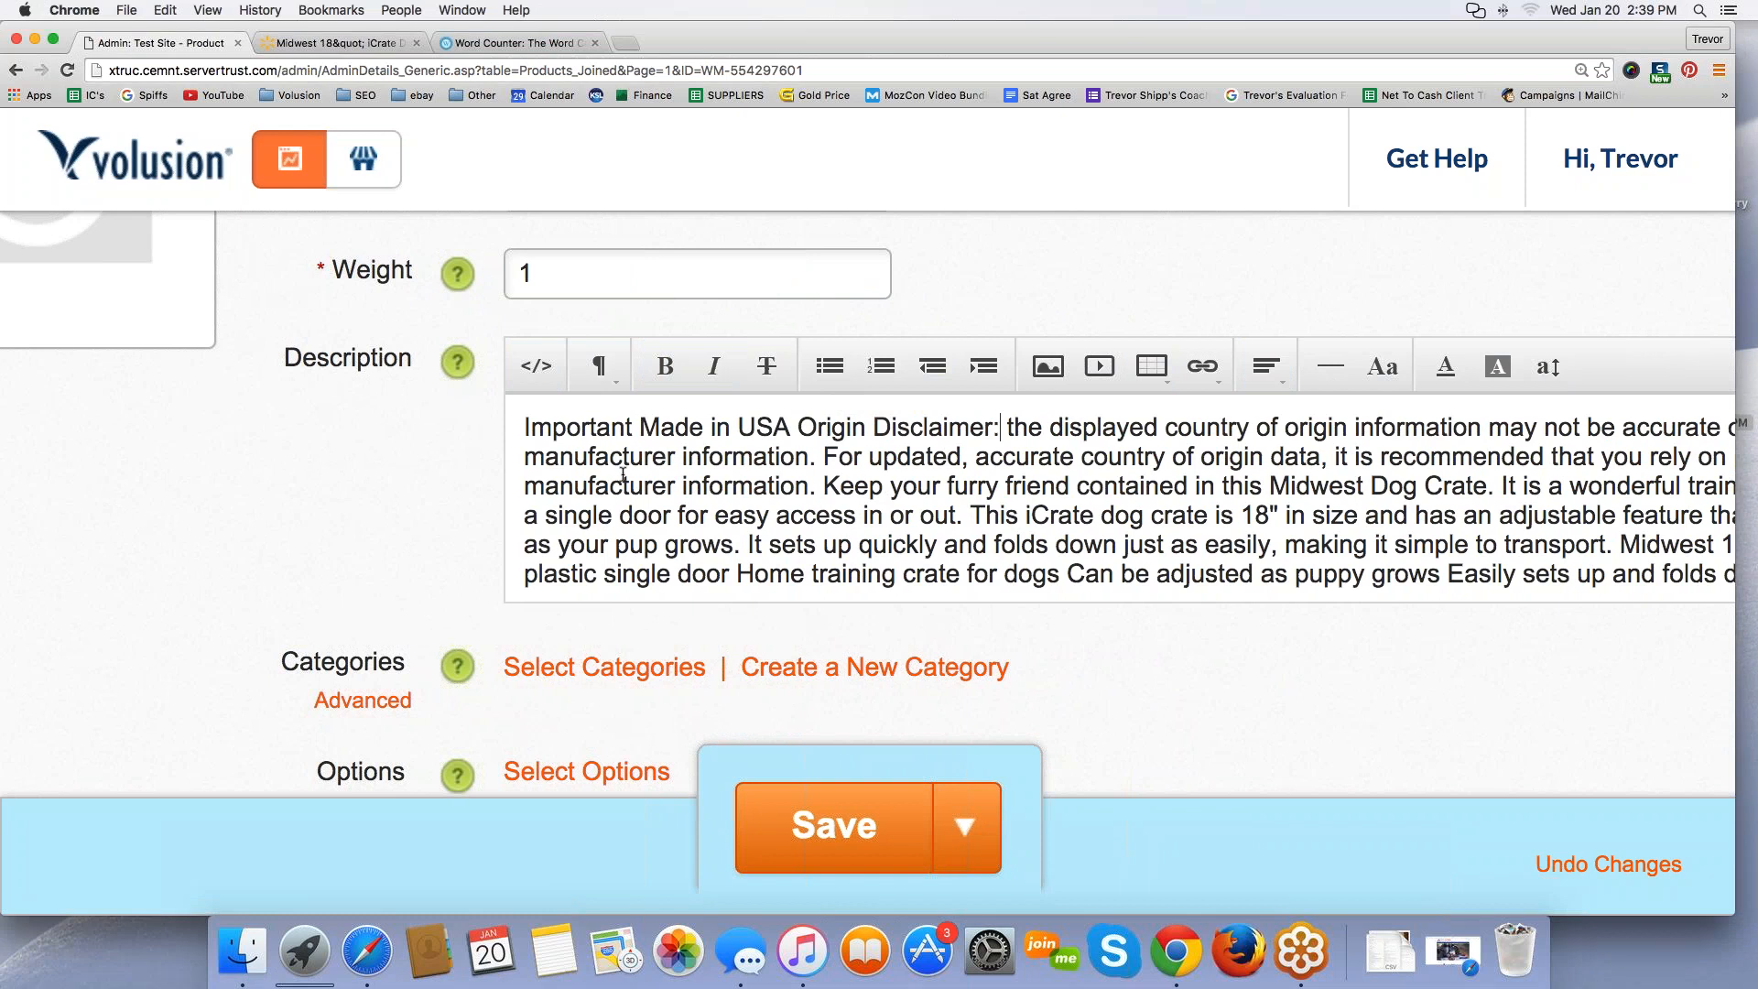
scroll(293, 492, "left", 5)
scroll(302, 491, "down", 2)
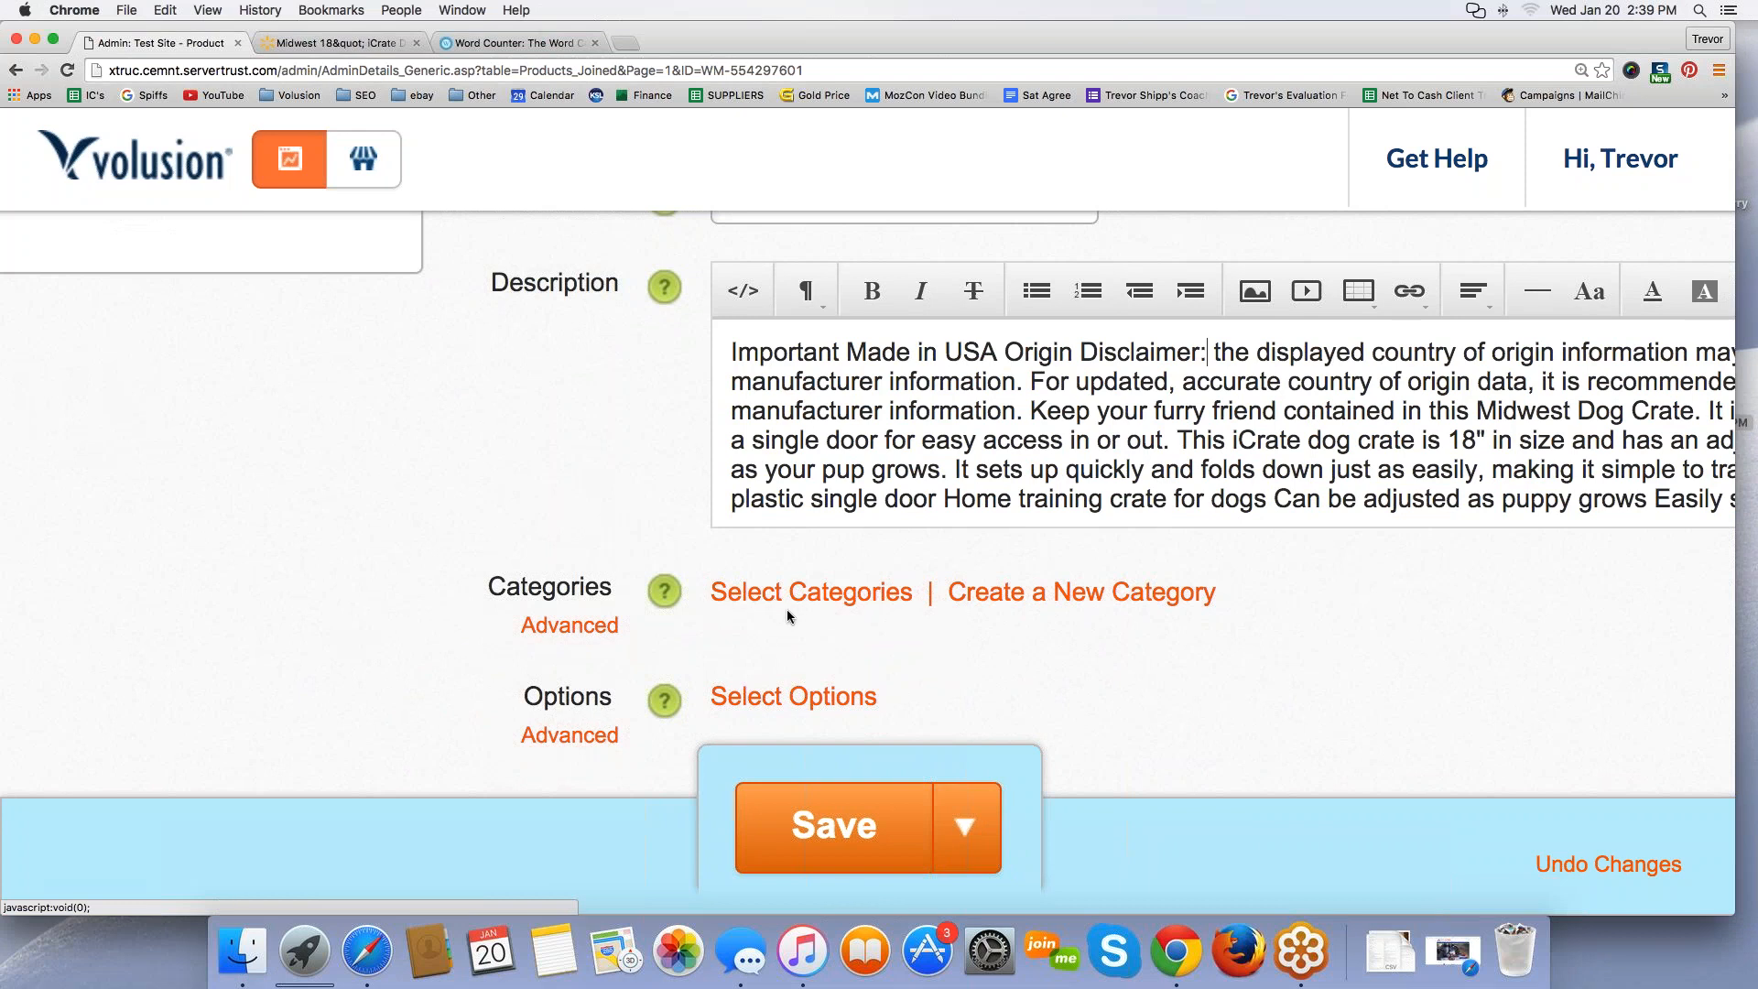
left_click(810, 598)
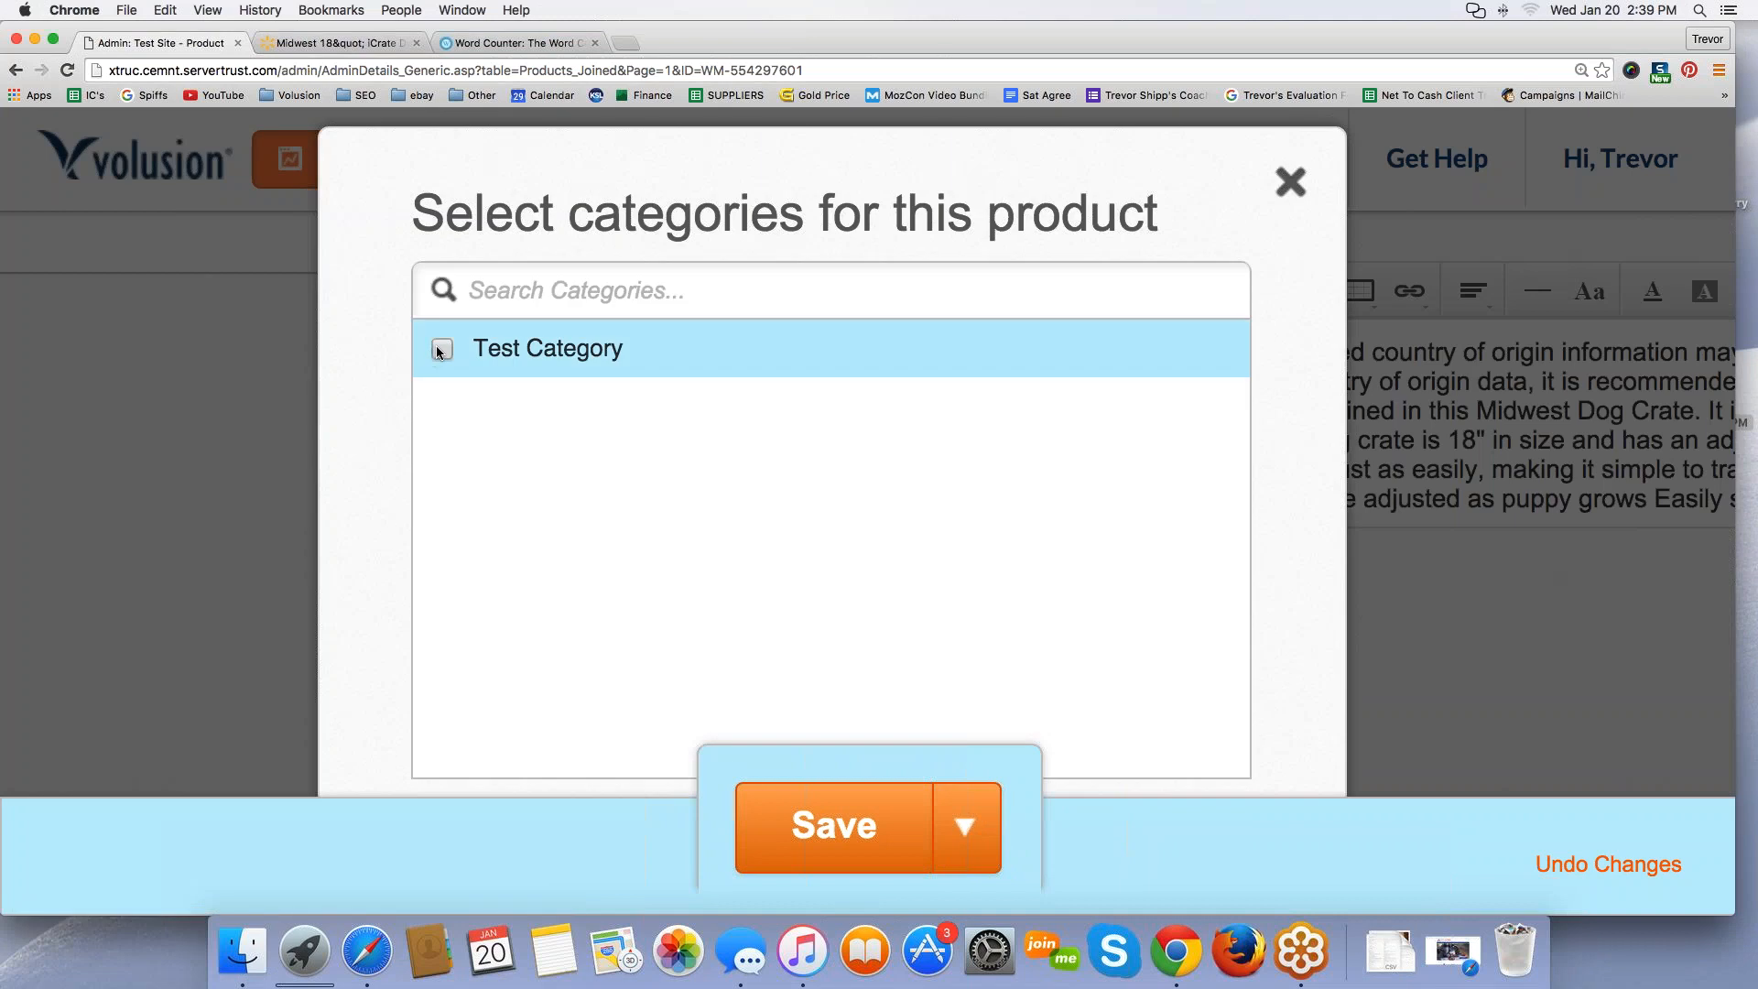
left_click(440, 350)
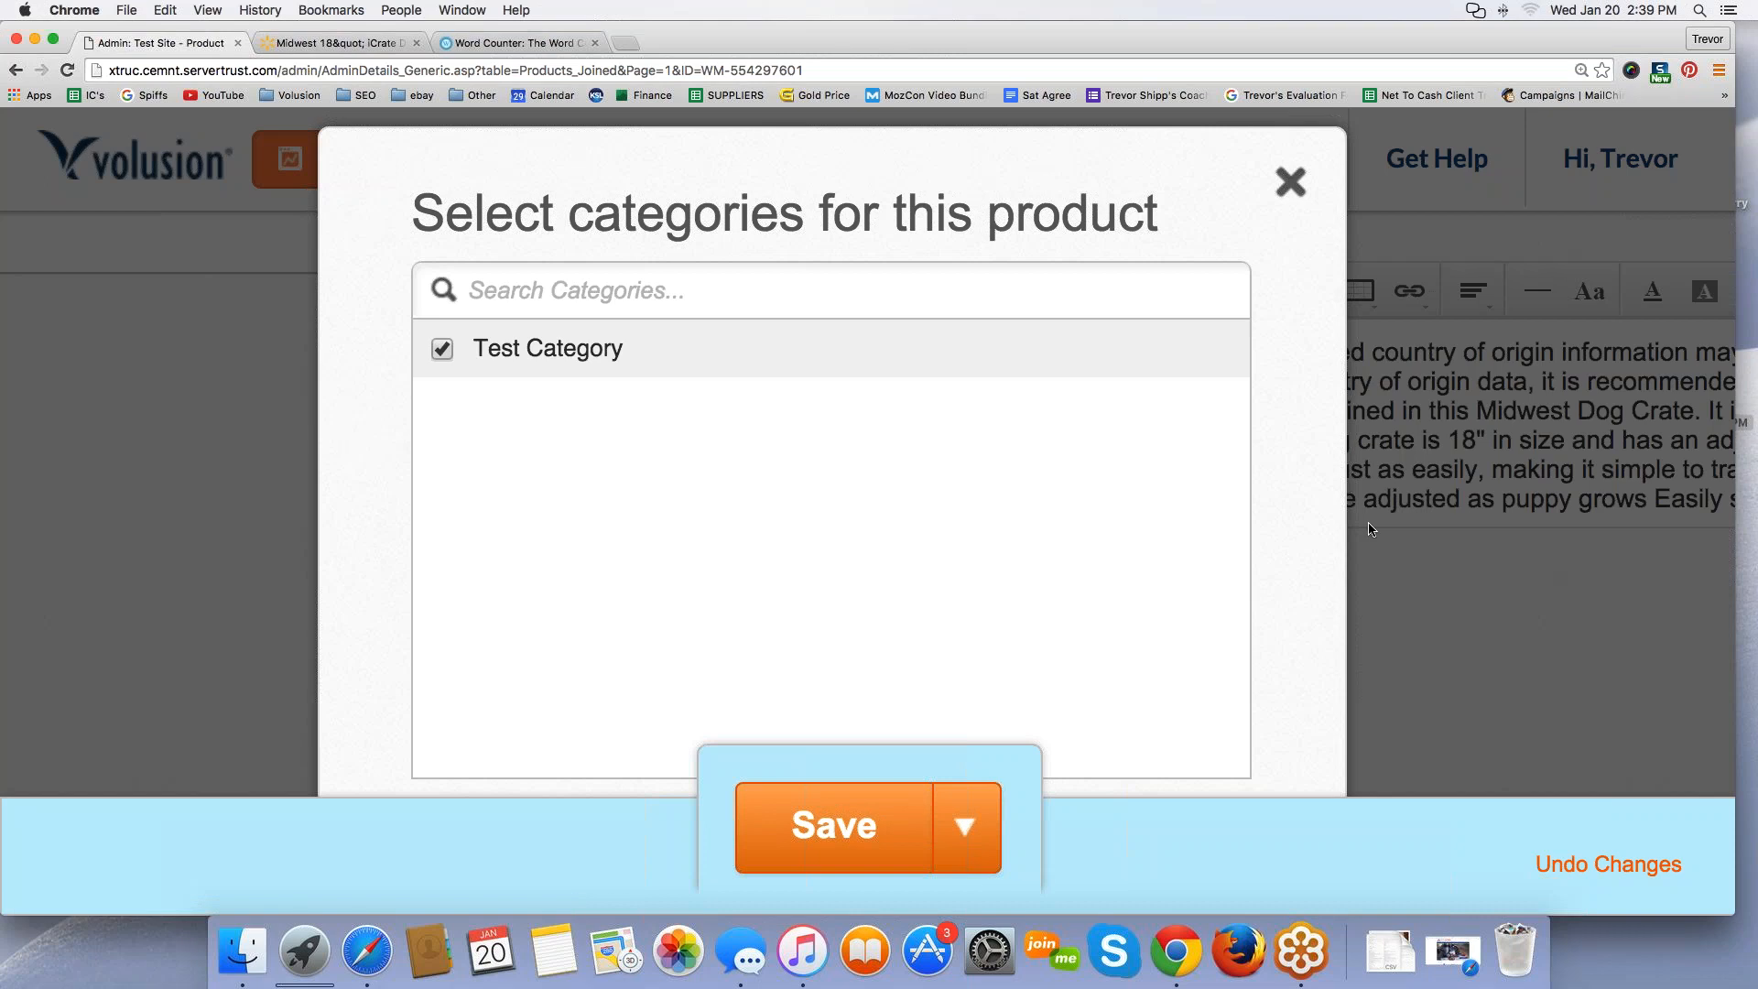
left_click(1290, 182)
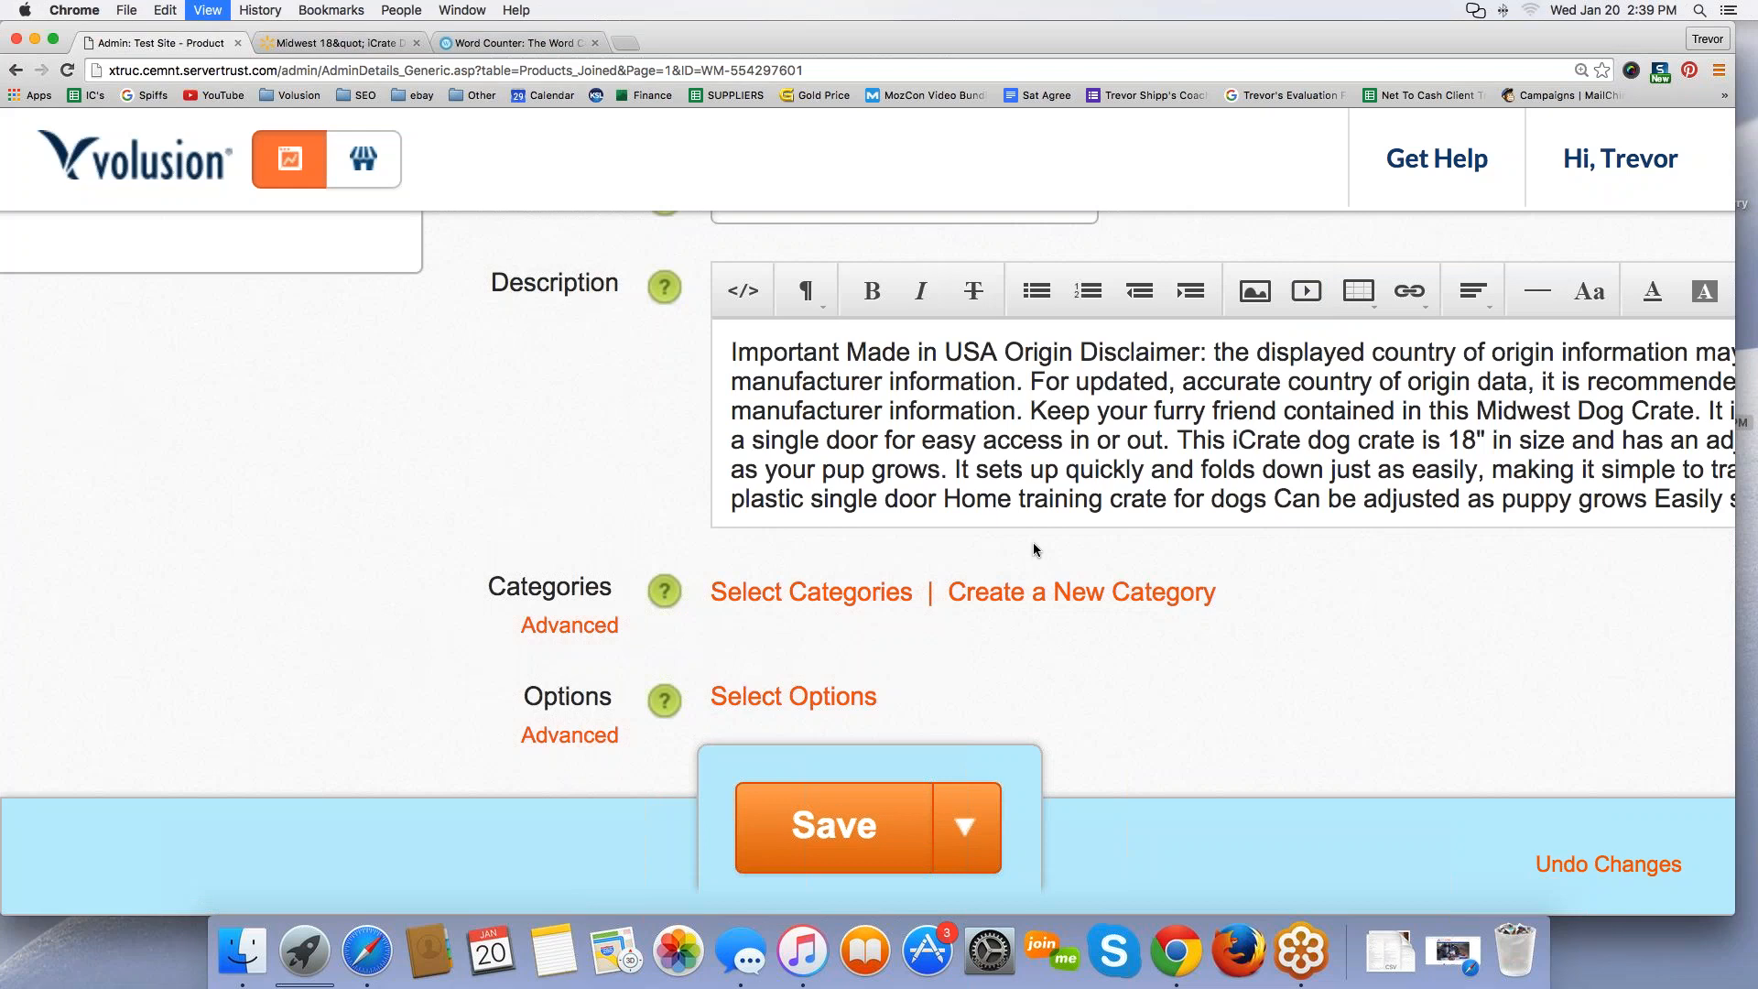
Step: Zoom out the page to 125% and assign the product to Test Category
key("super+minus")
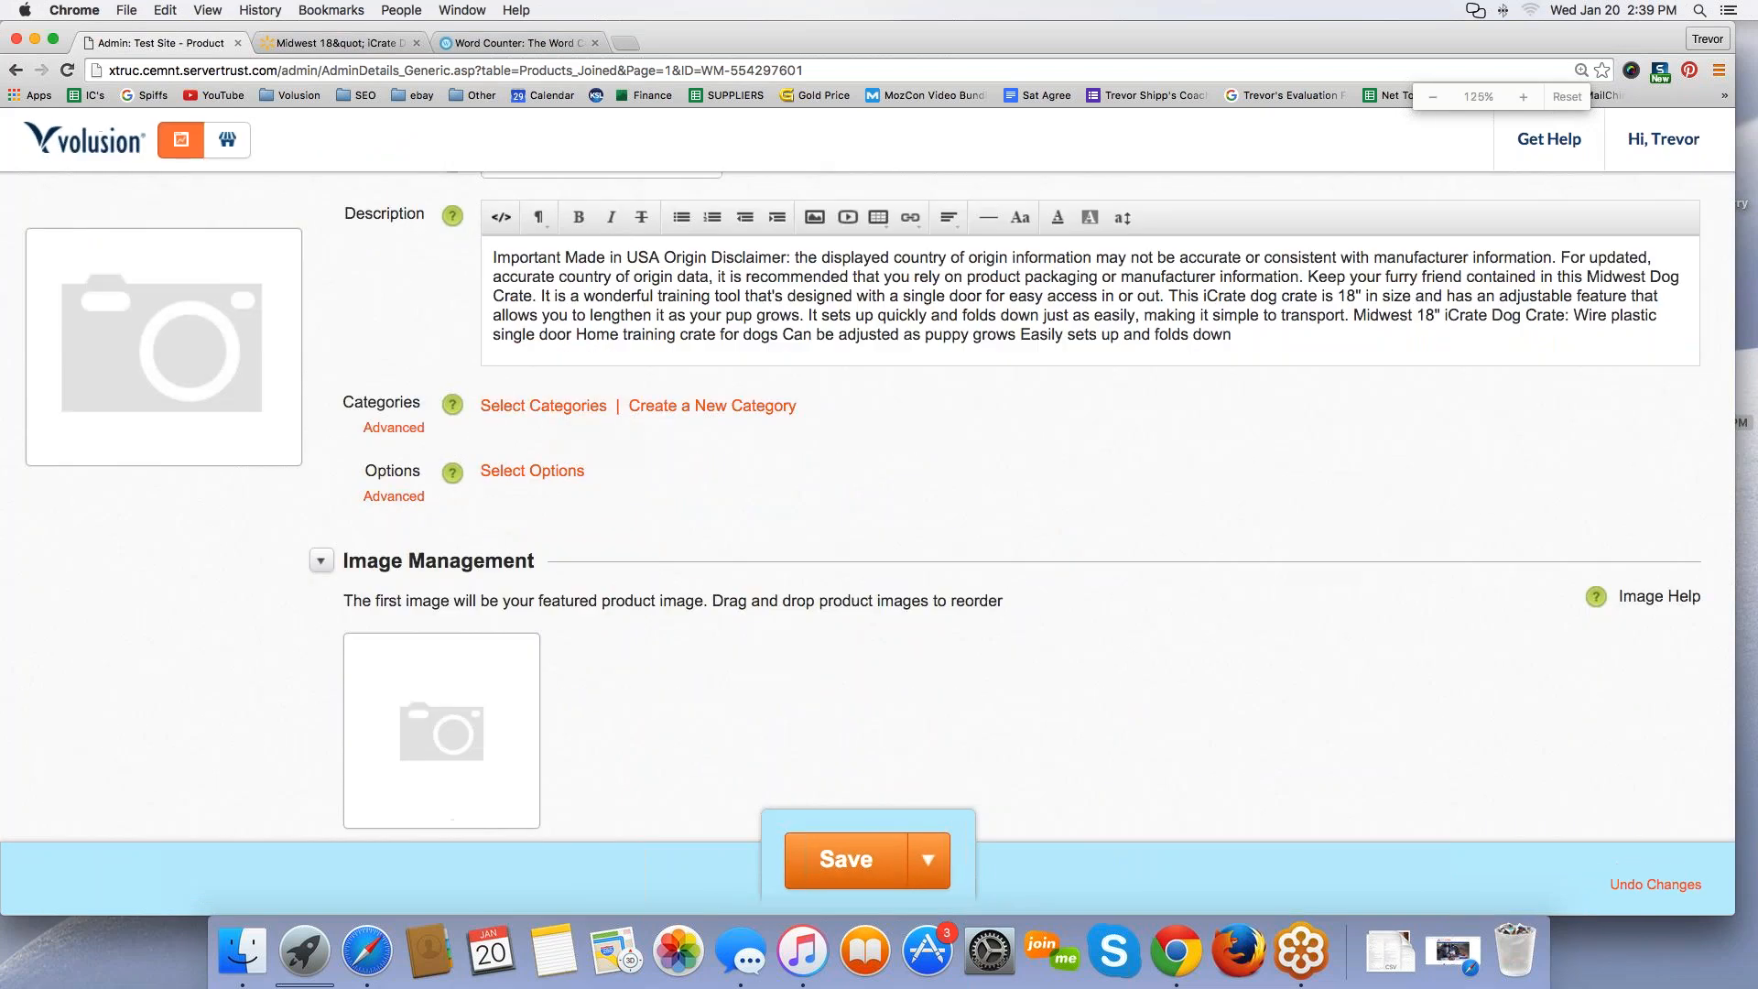
left_click(505, 407)
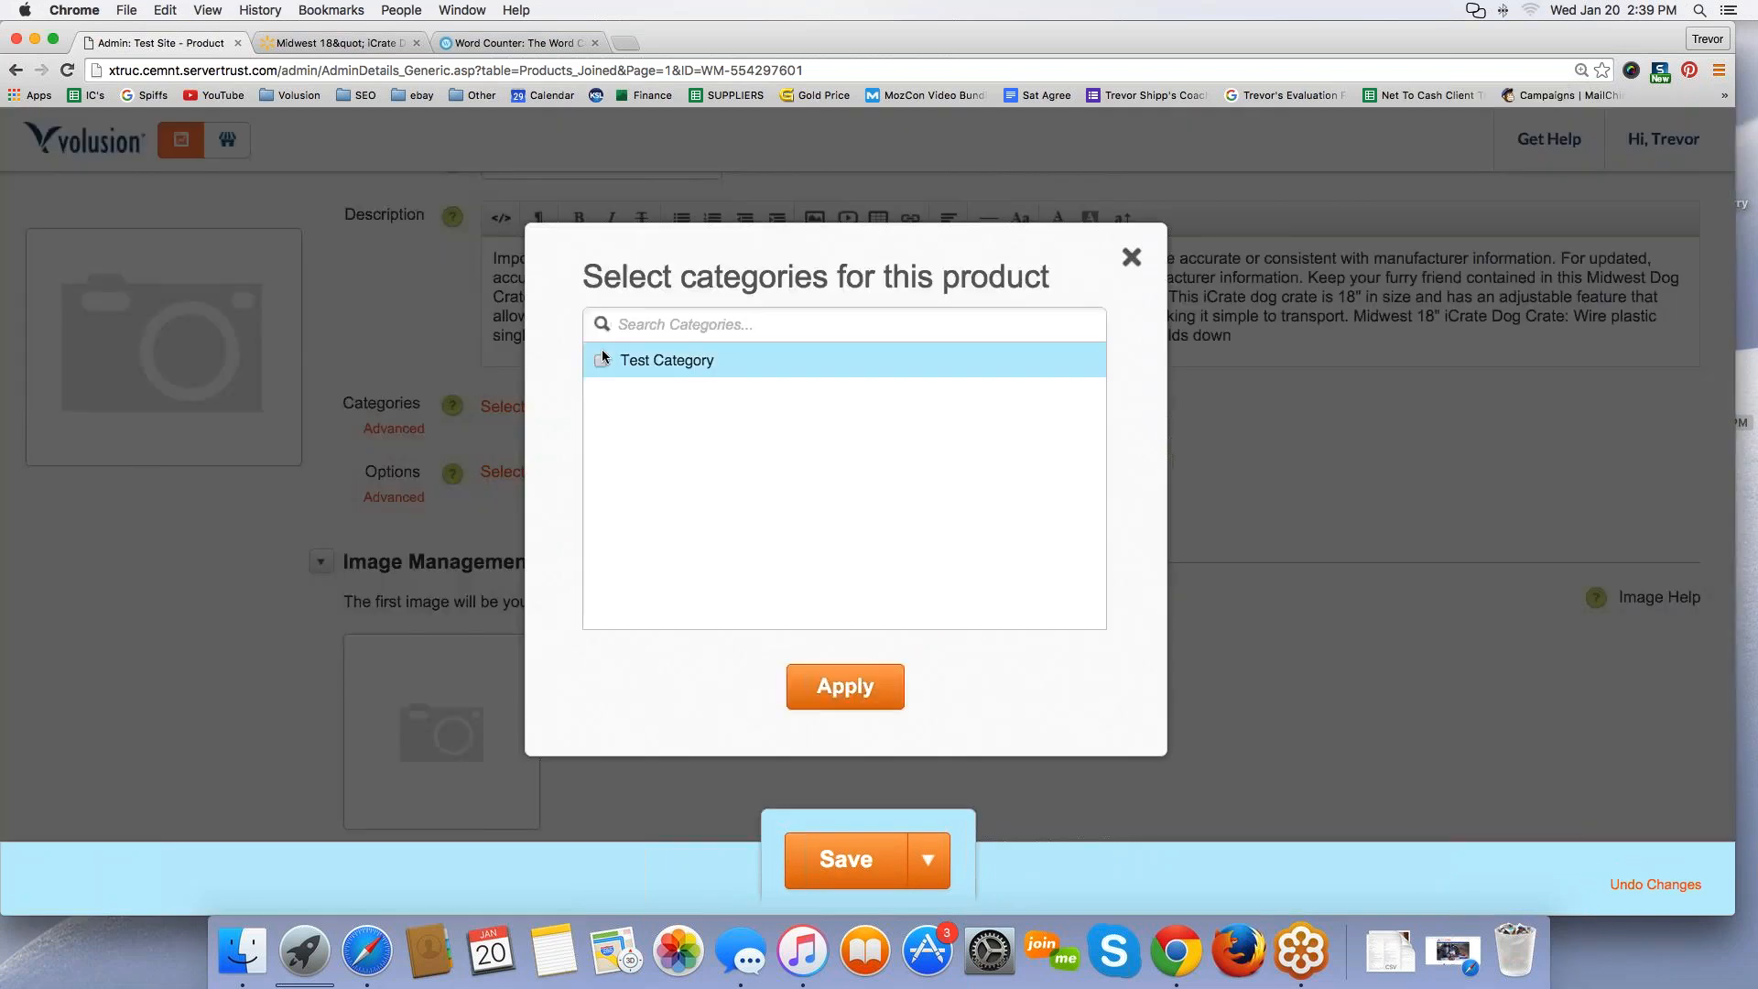
left_click(601, 360)
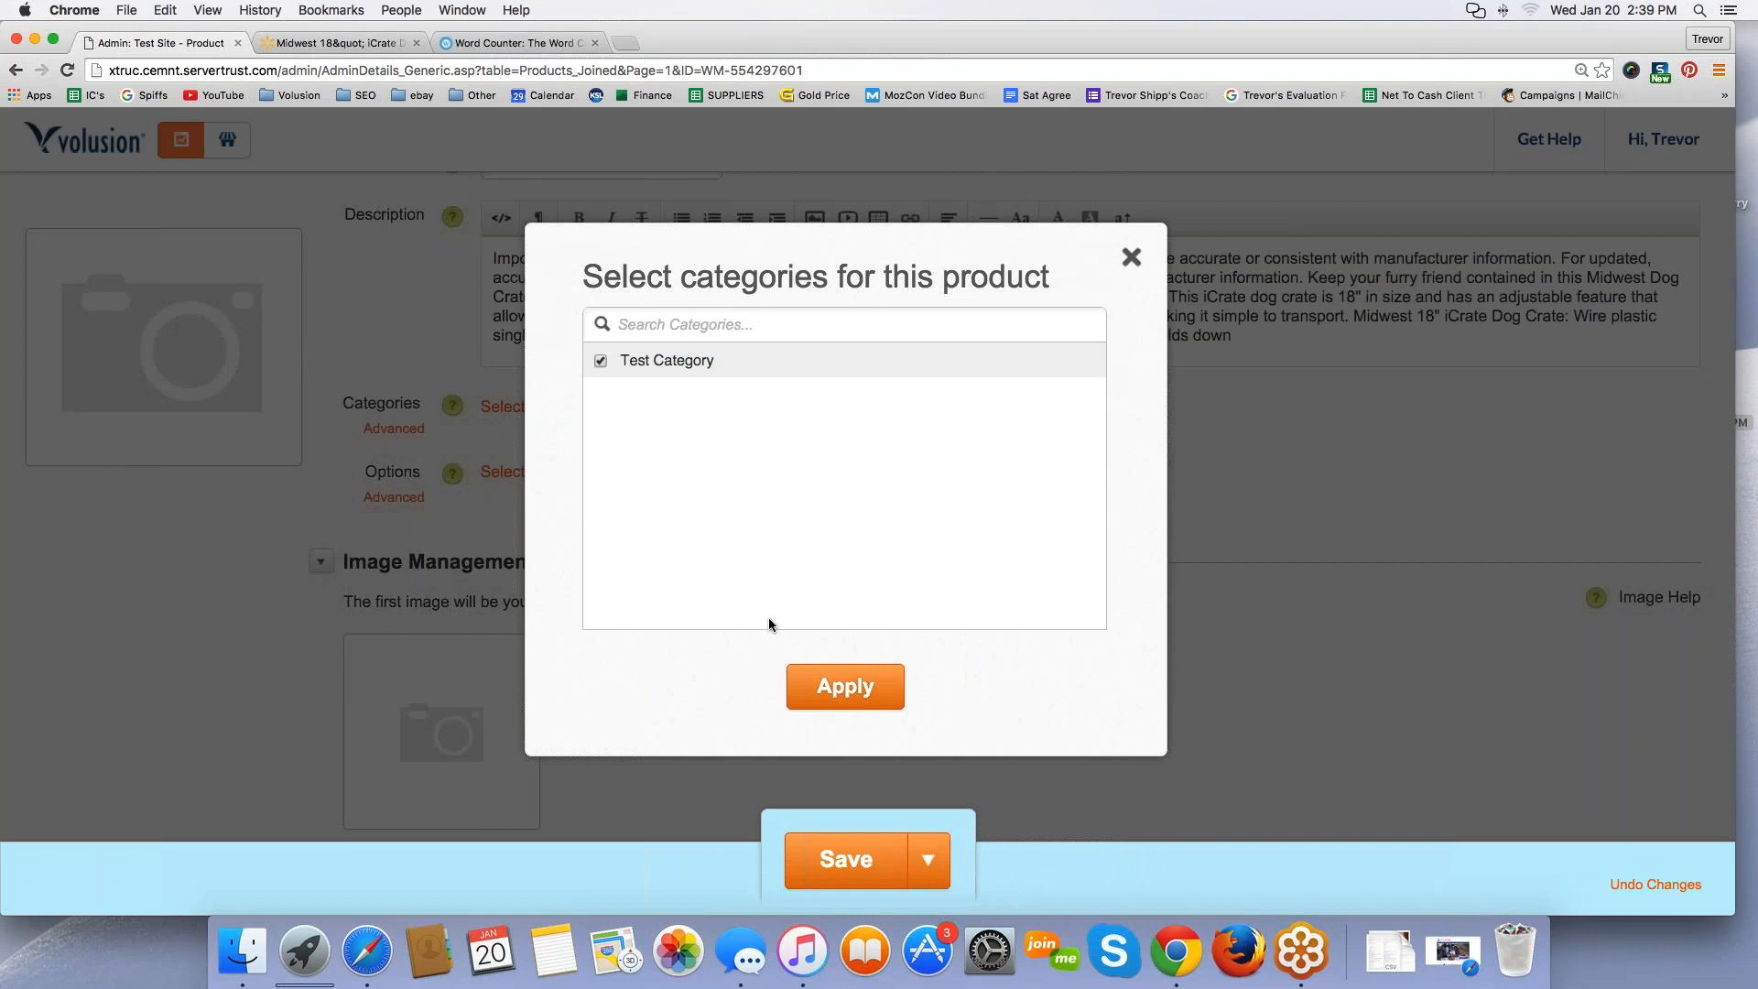
left_click(847, 698)
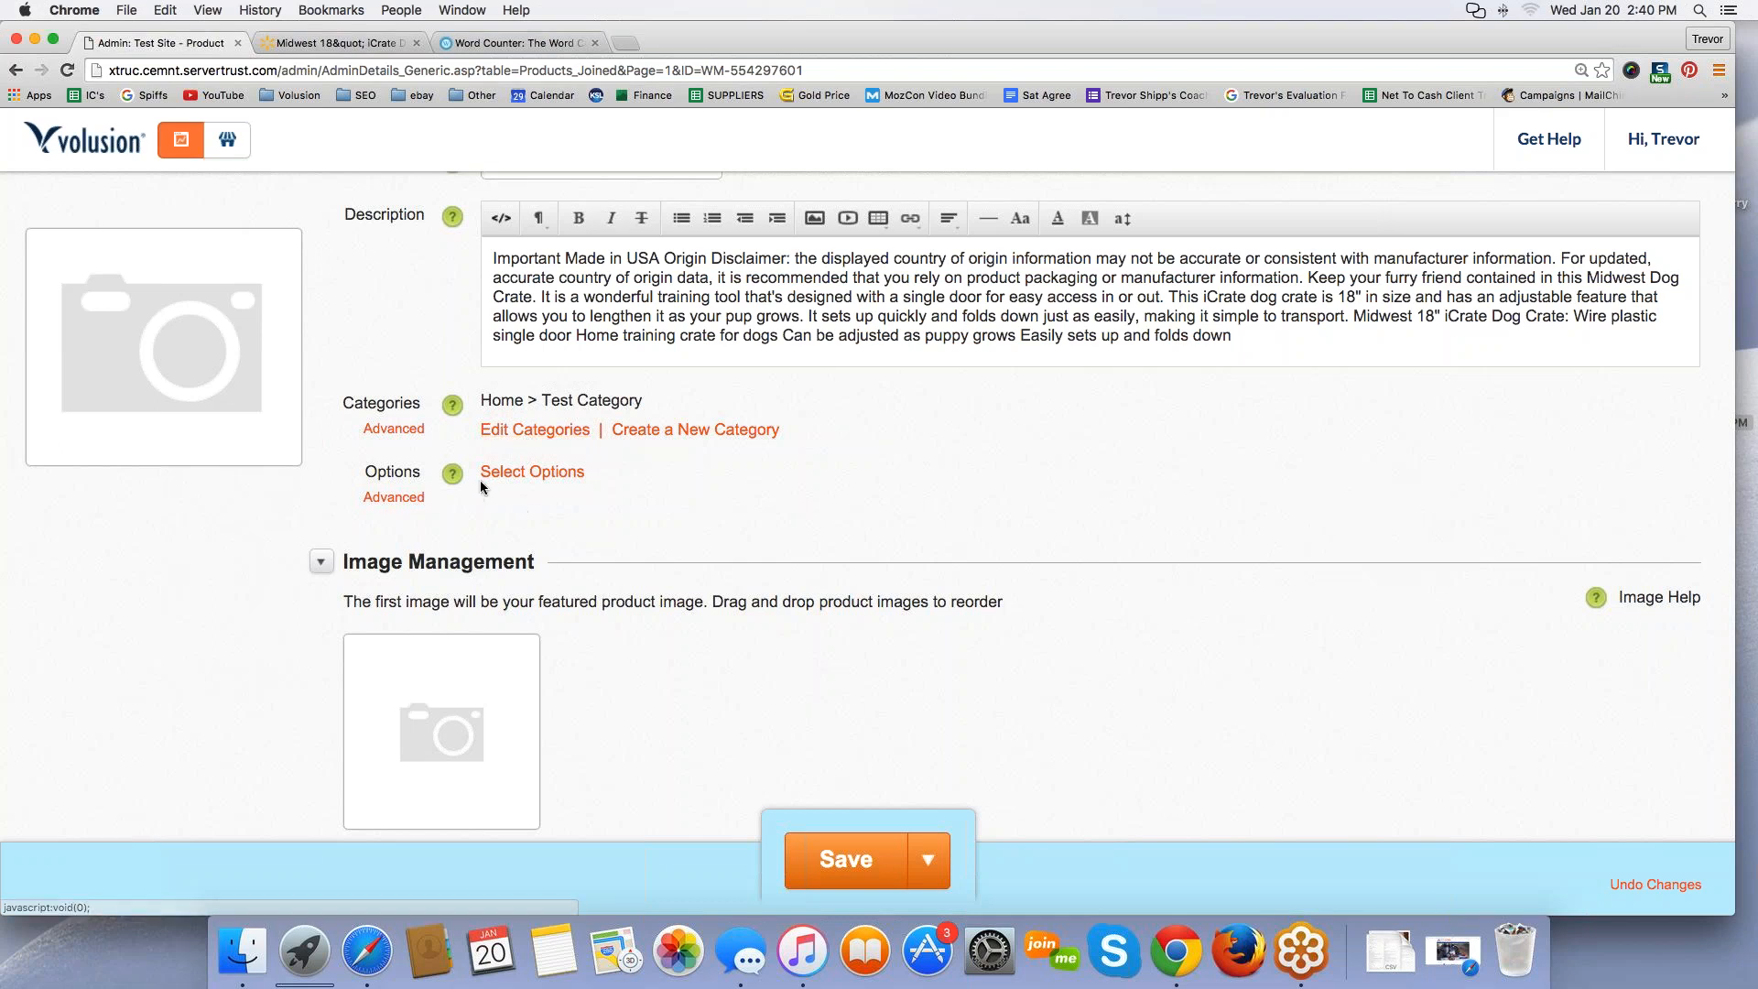
Step: Review the Options setting along with the Basic Info and Image Management sections
left_click_drag(585, 472, 480, 472)
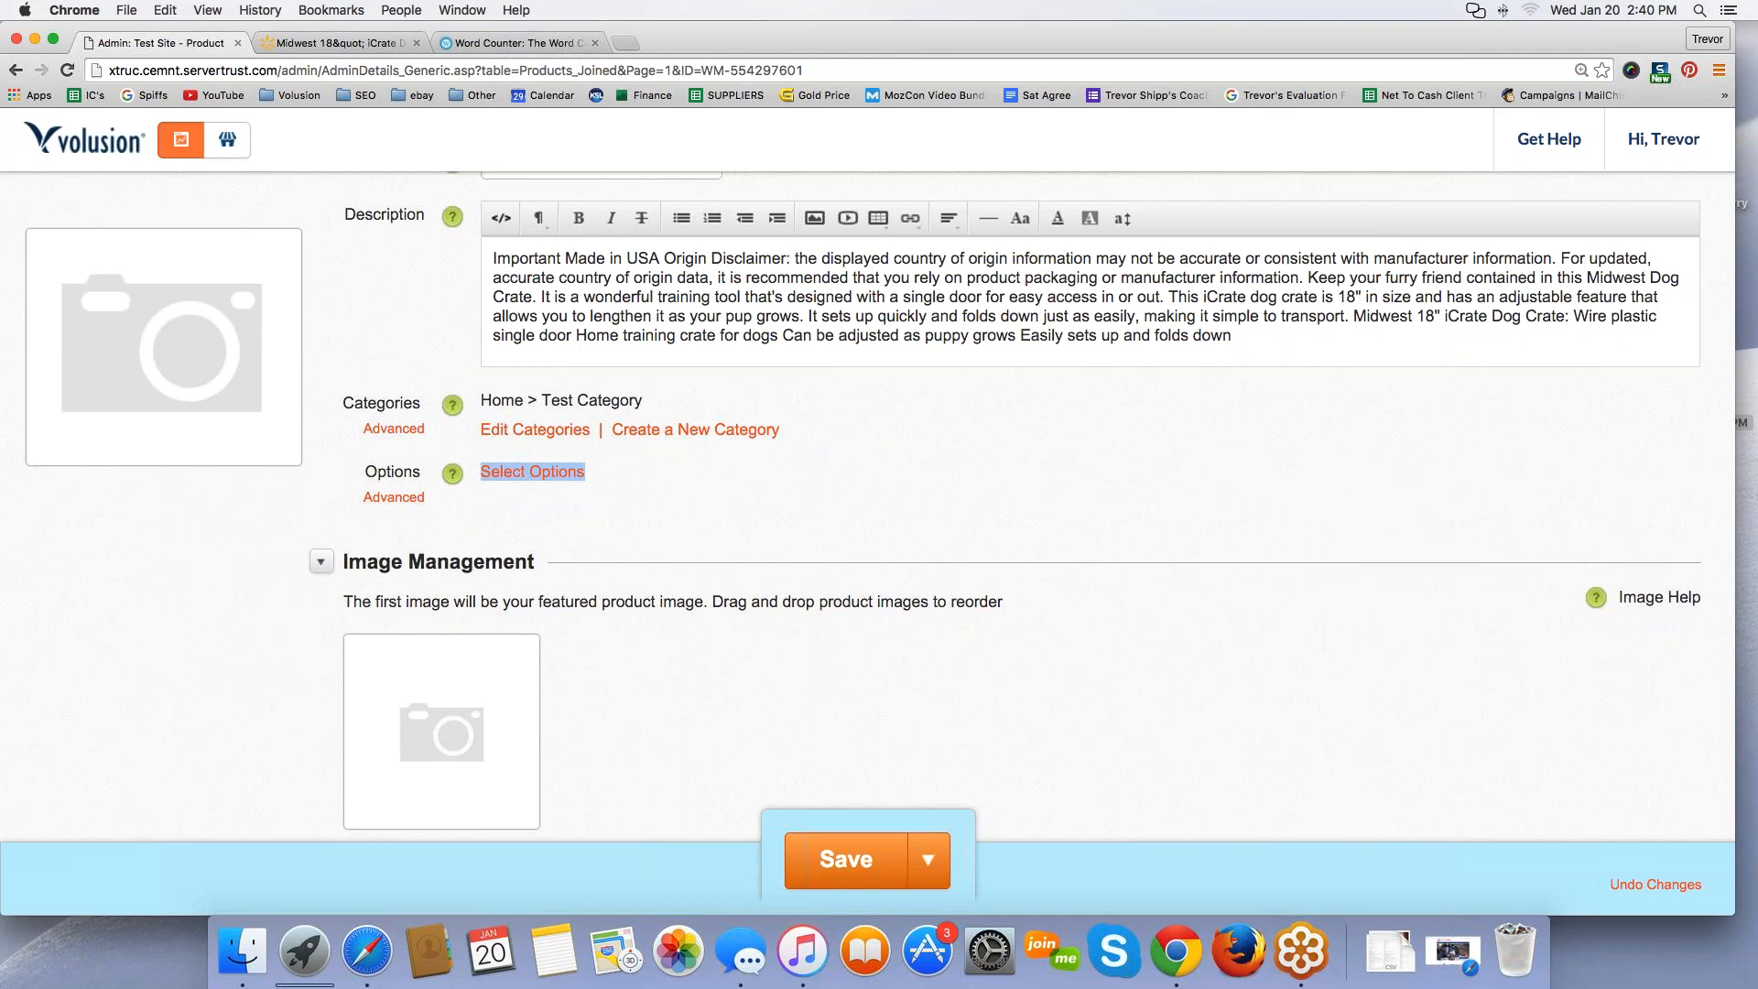
scroll(685, 696, "up", 5)
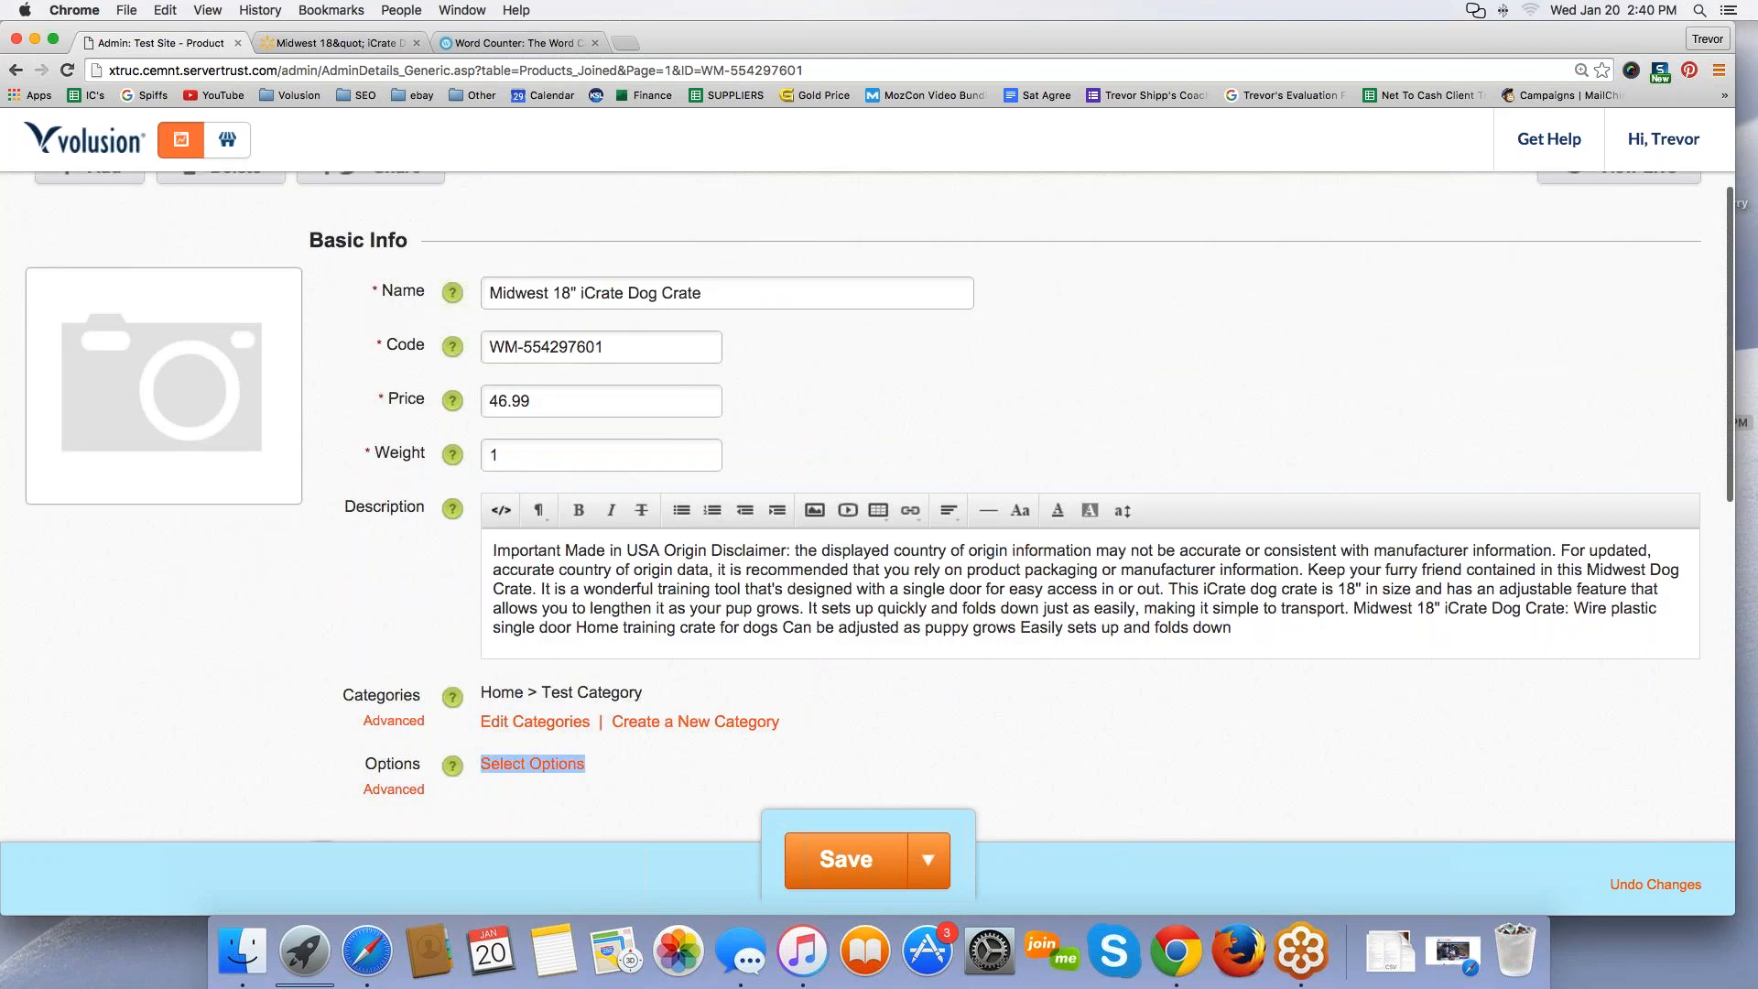
scroll(653, 687, "down", 5)
scroll(662, 641, "down", 1)
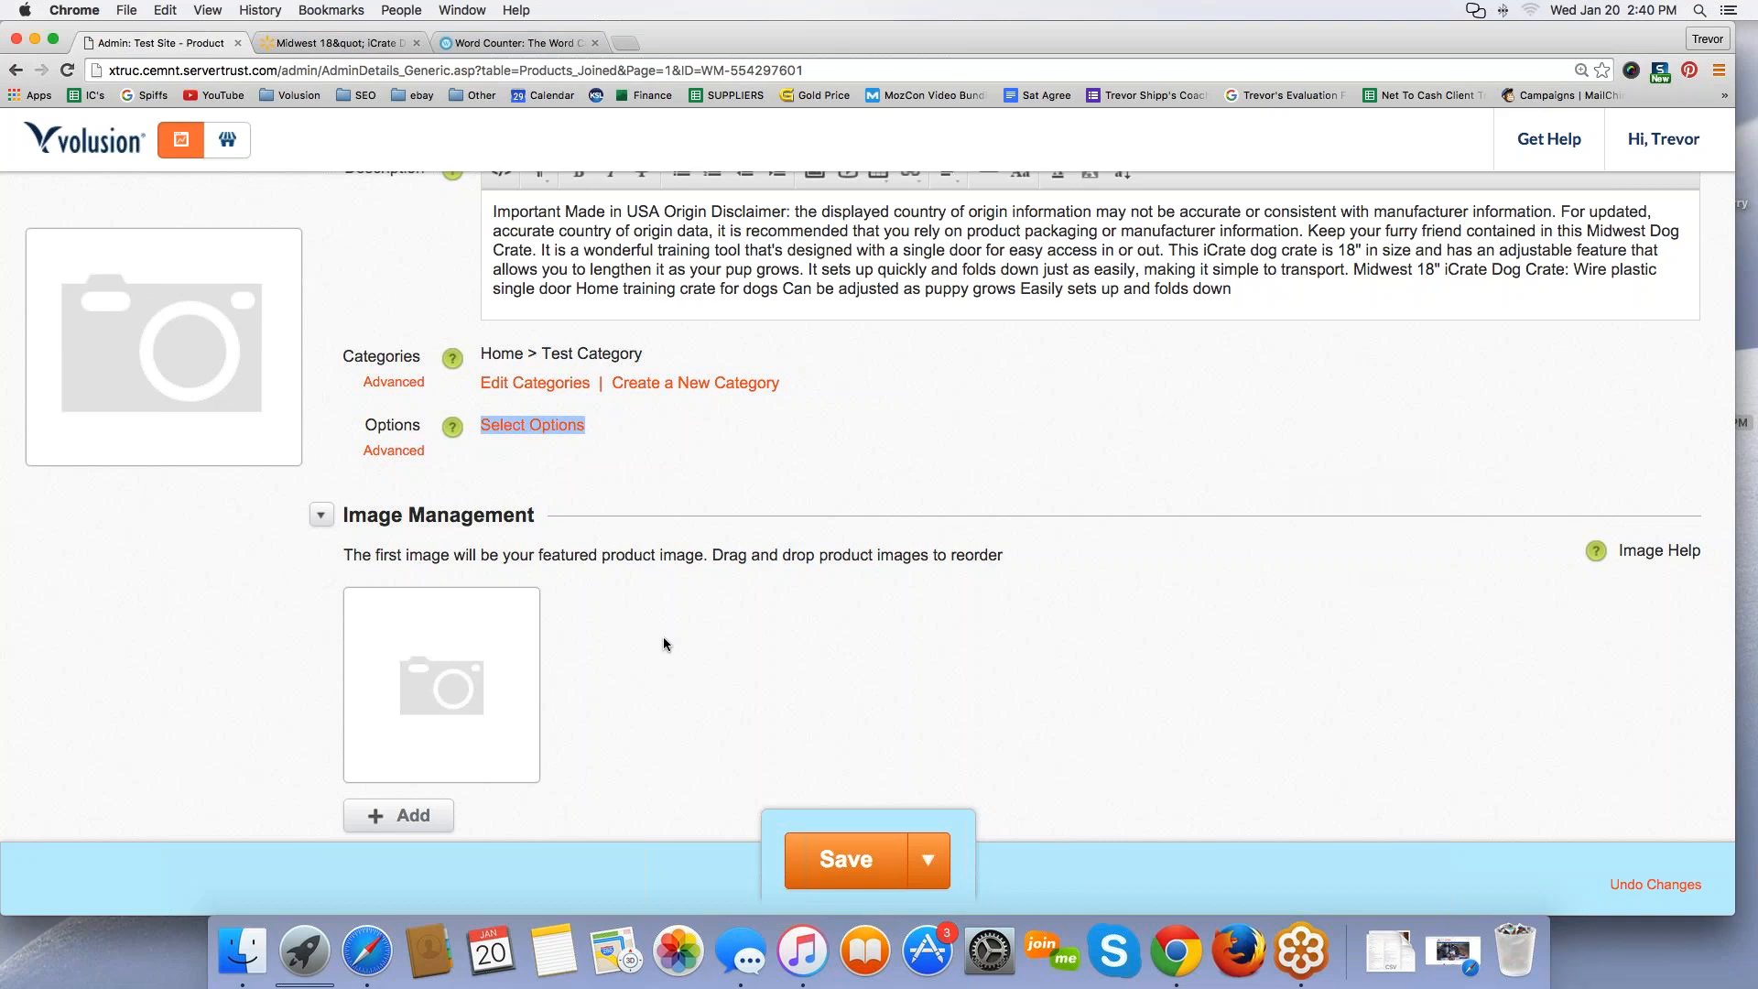
left_click(124, 563)
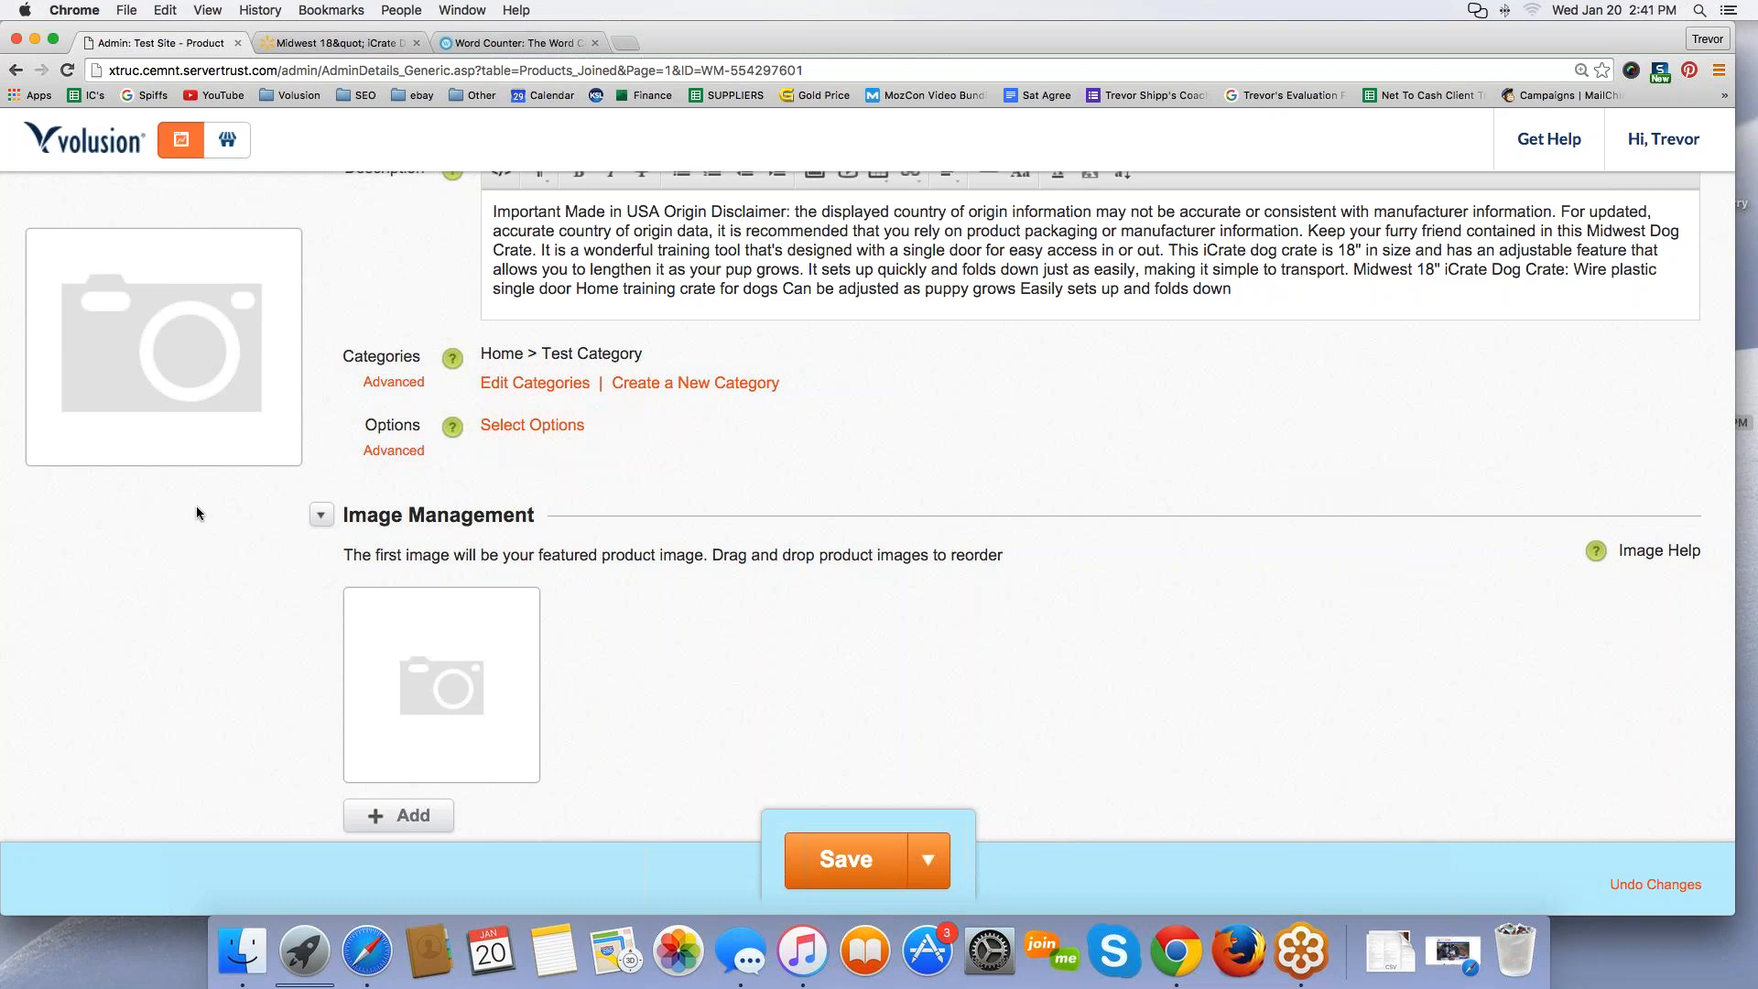
scroll(196, 505, "down", 2)
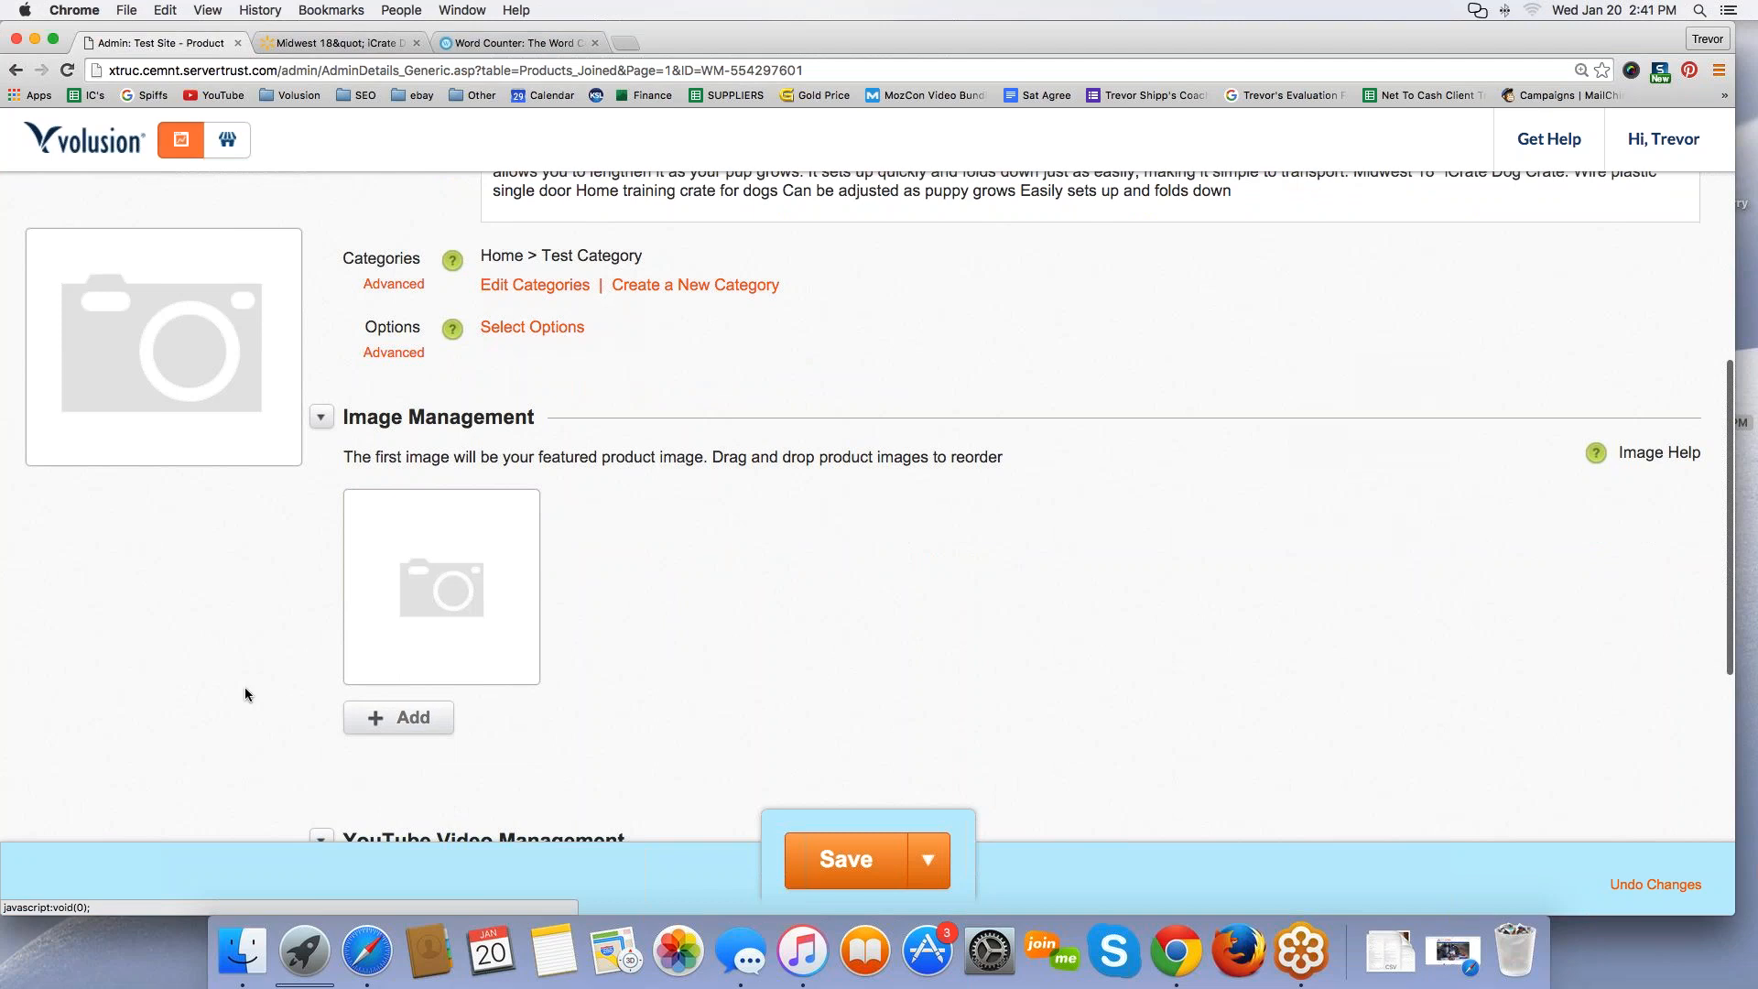
left_click(394, 717)
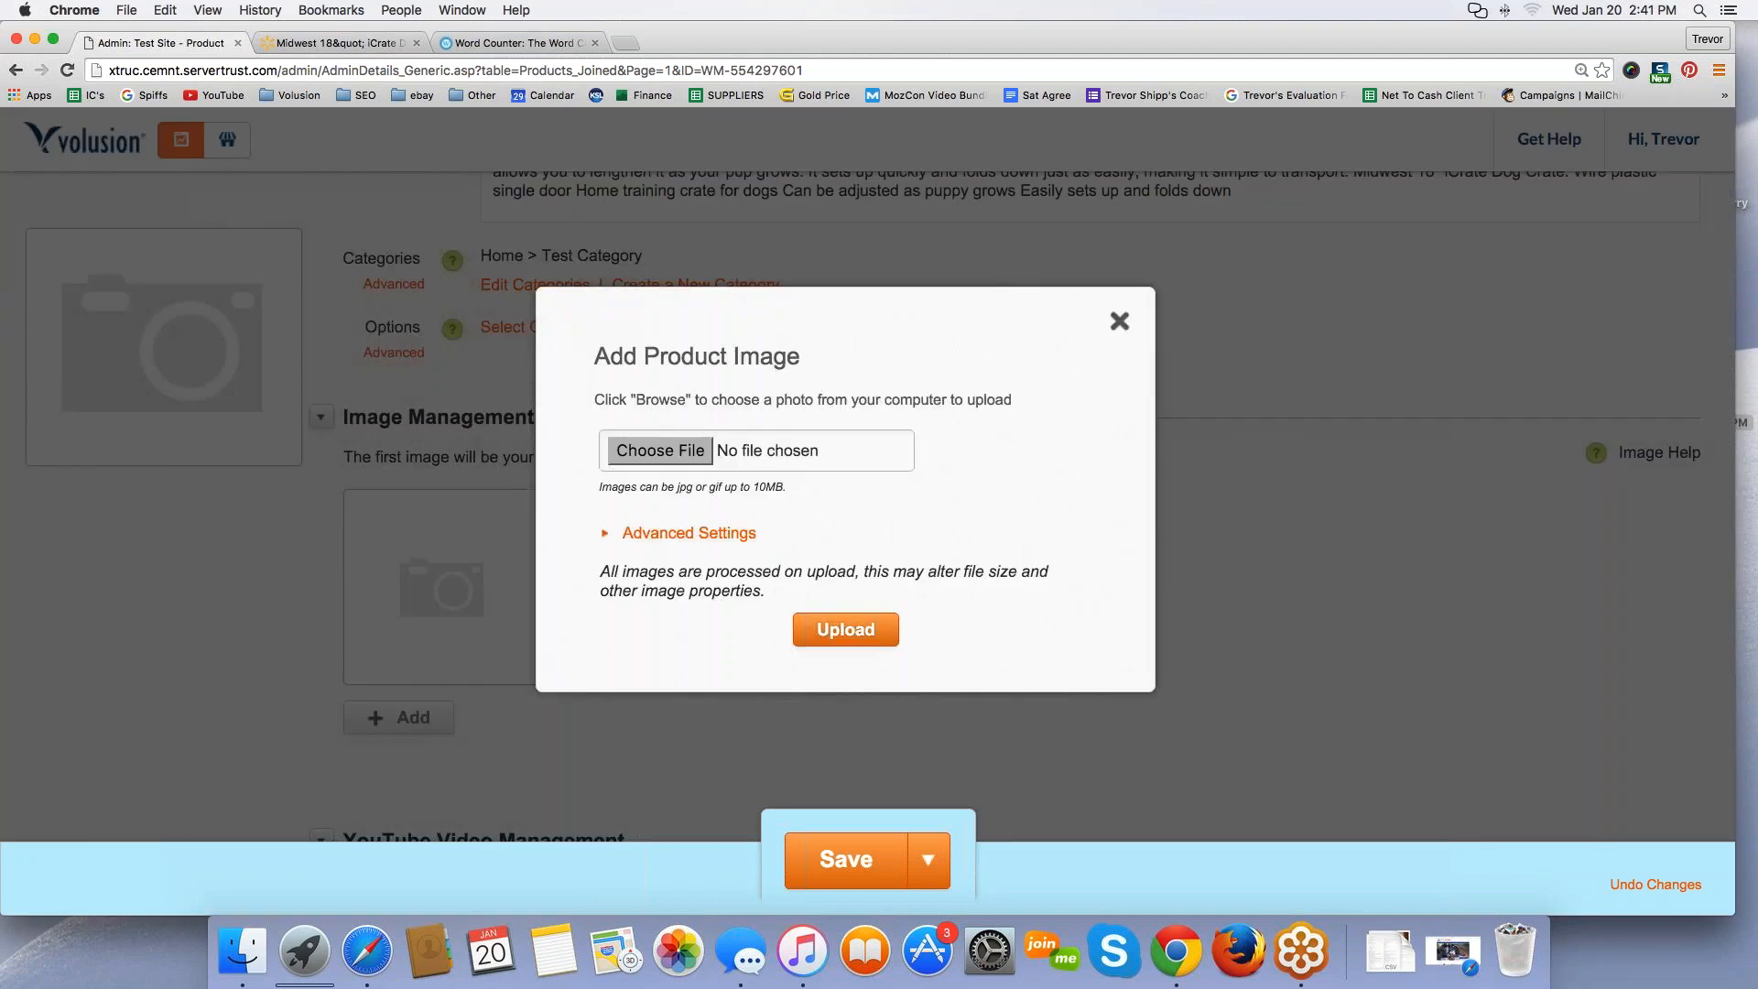
left_click(645, 453)
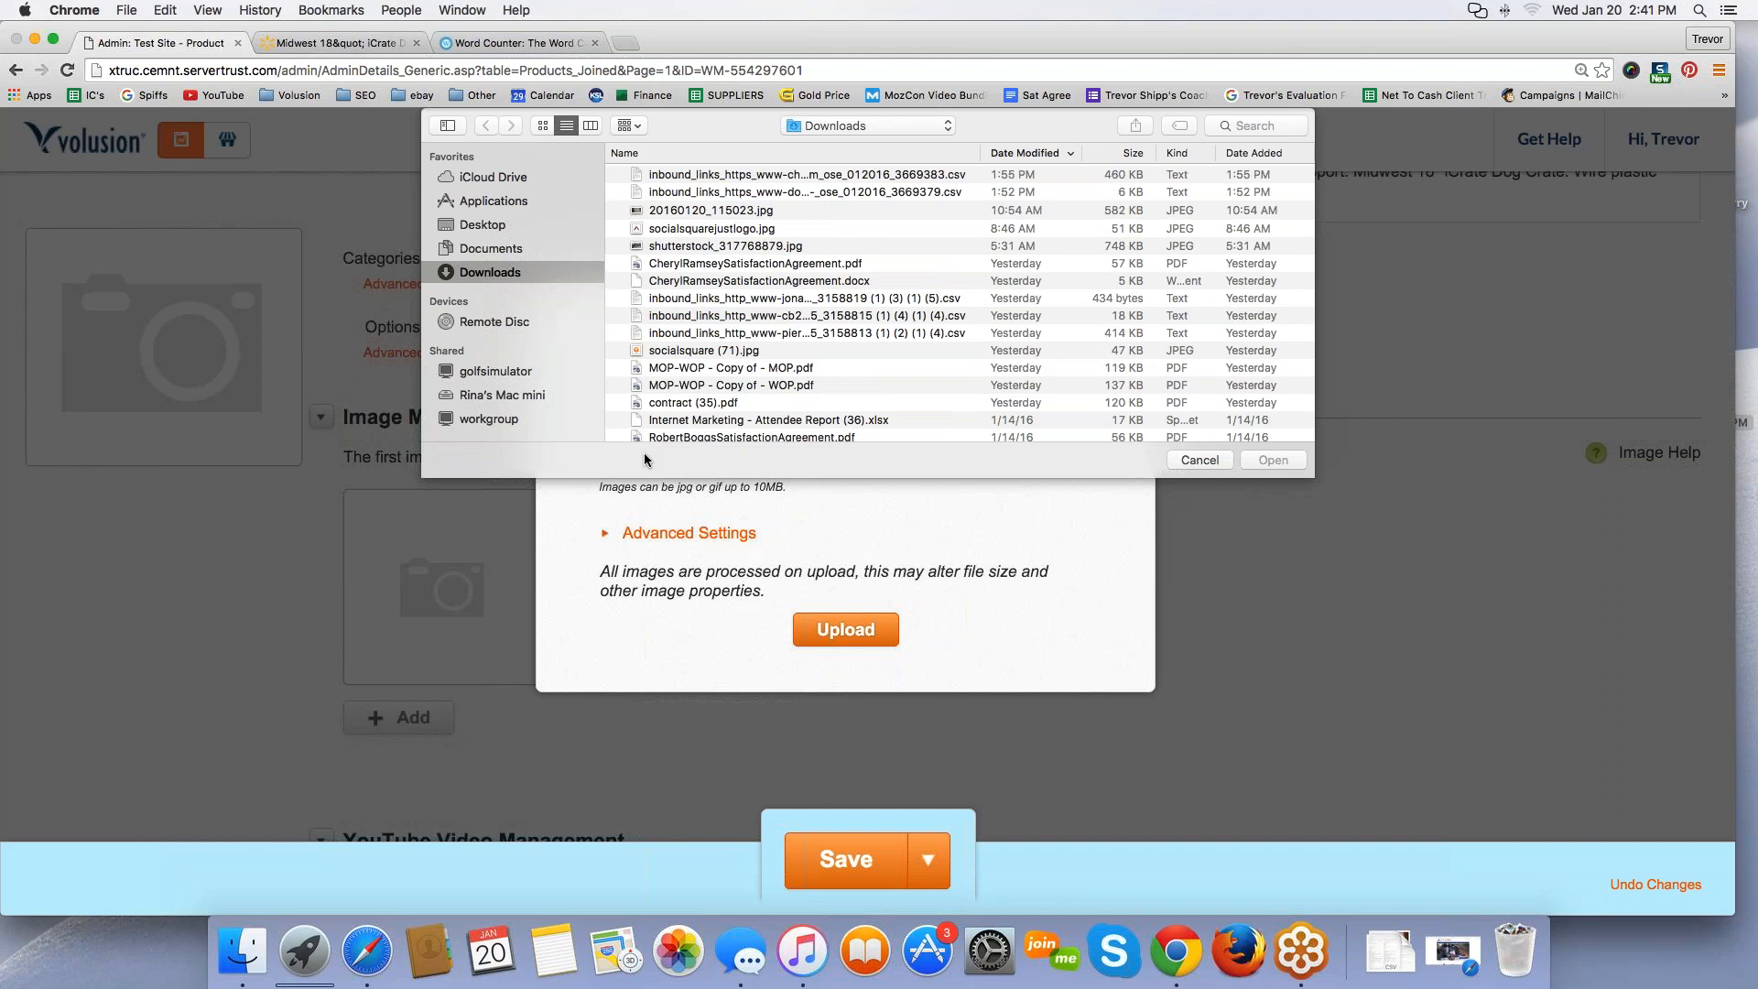
left_click(1200, 461)
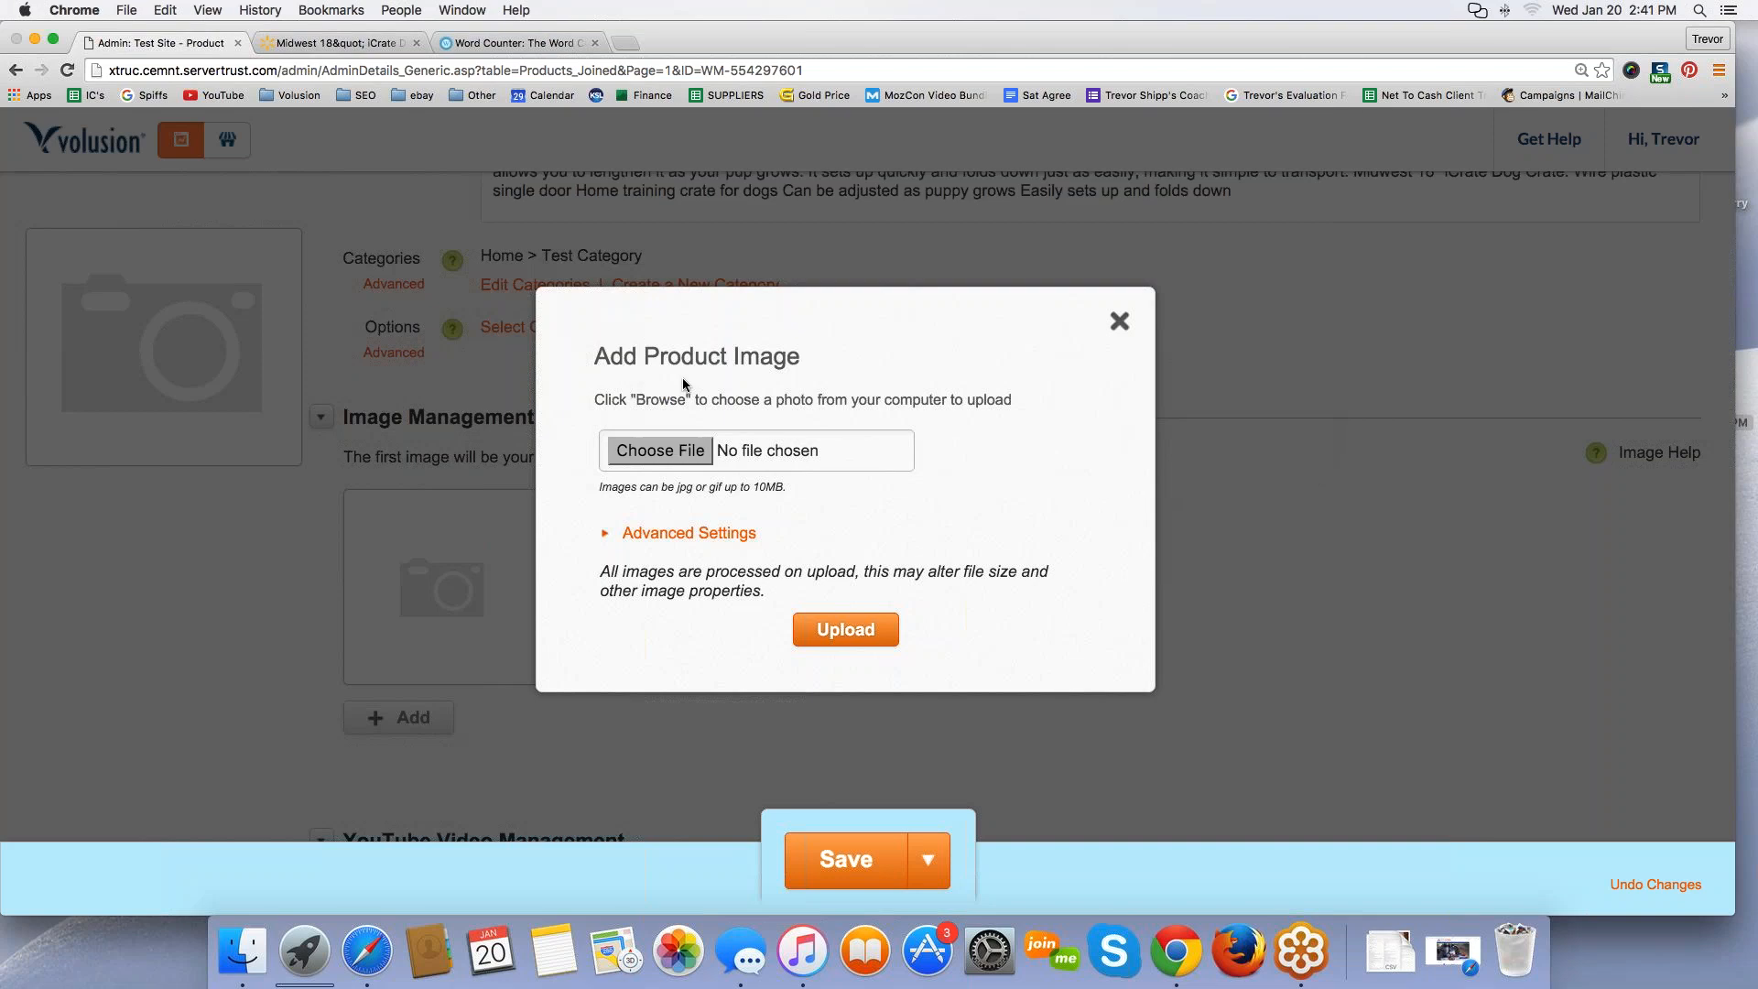
left_click(1128, 317)
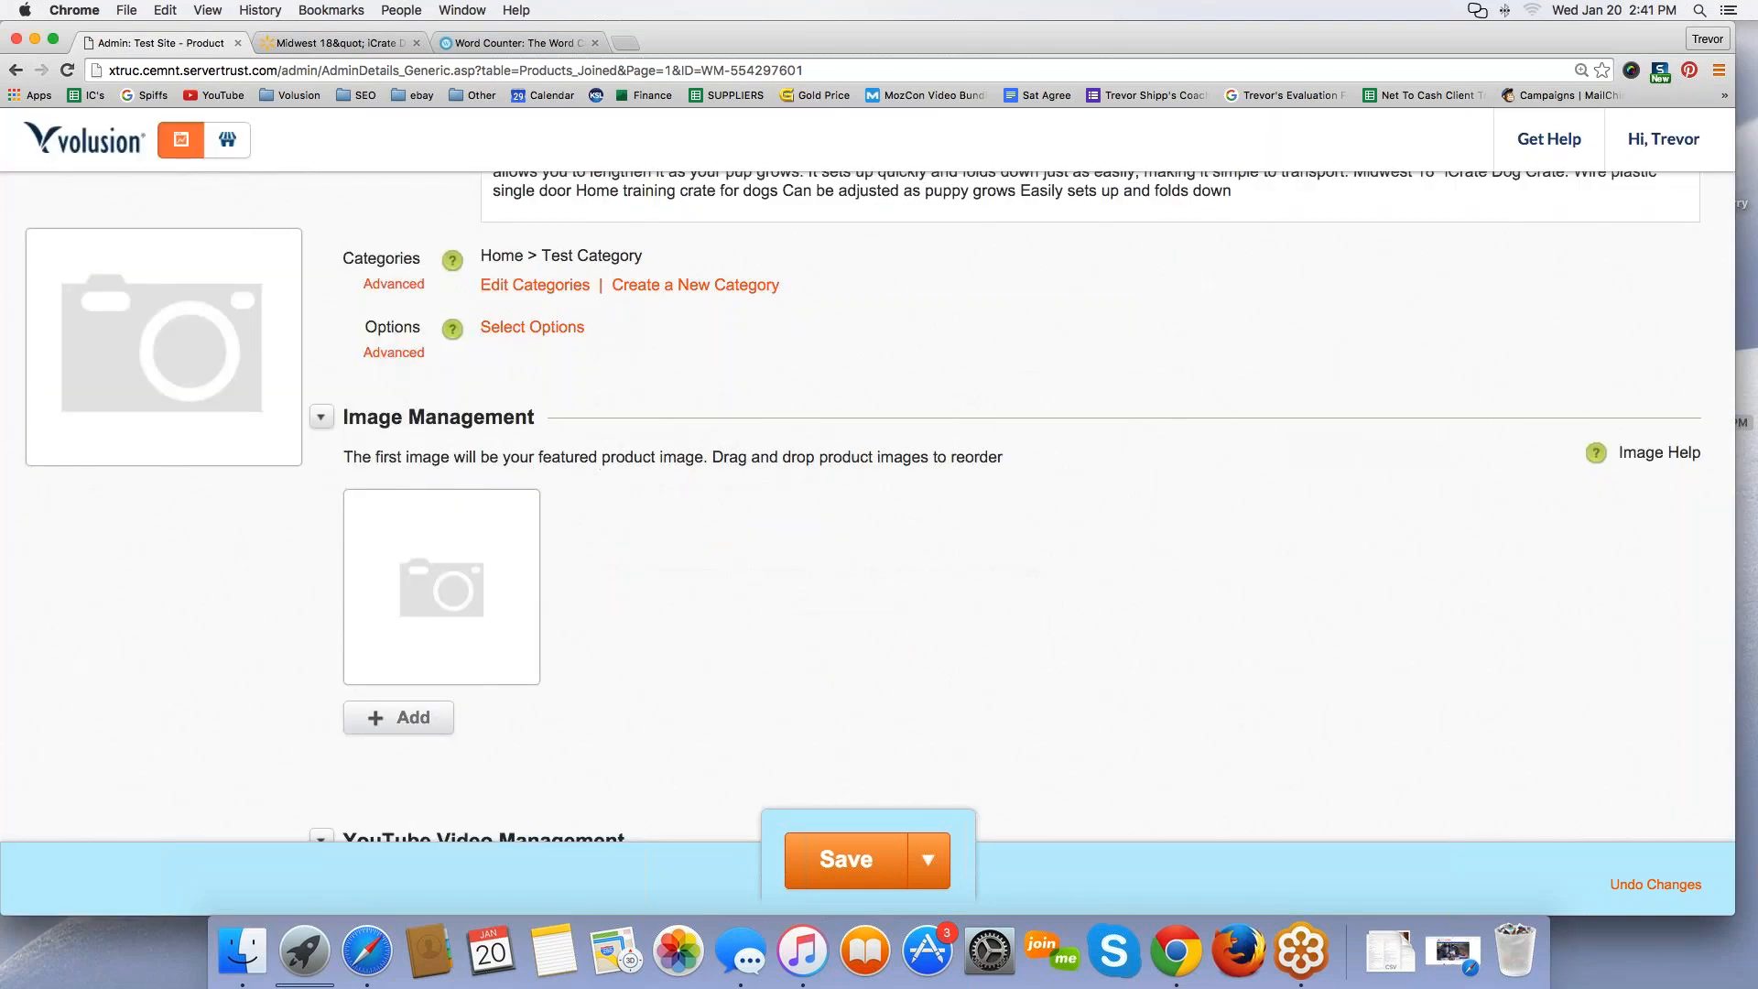
Step: Switch to the Walmart listing and start saving its main dog crate image to the Desktop
left_click(337, 43)
scroll(865, 544, "up", 1)
scroll(396, 400, "up", 15)
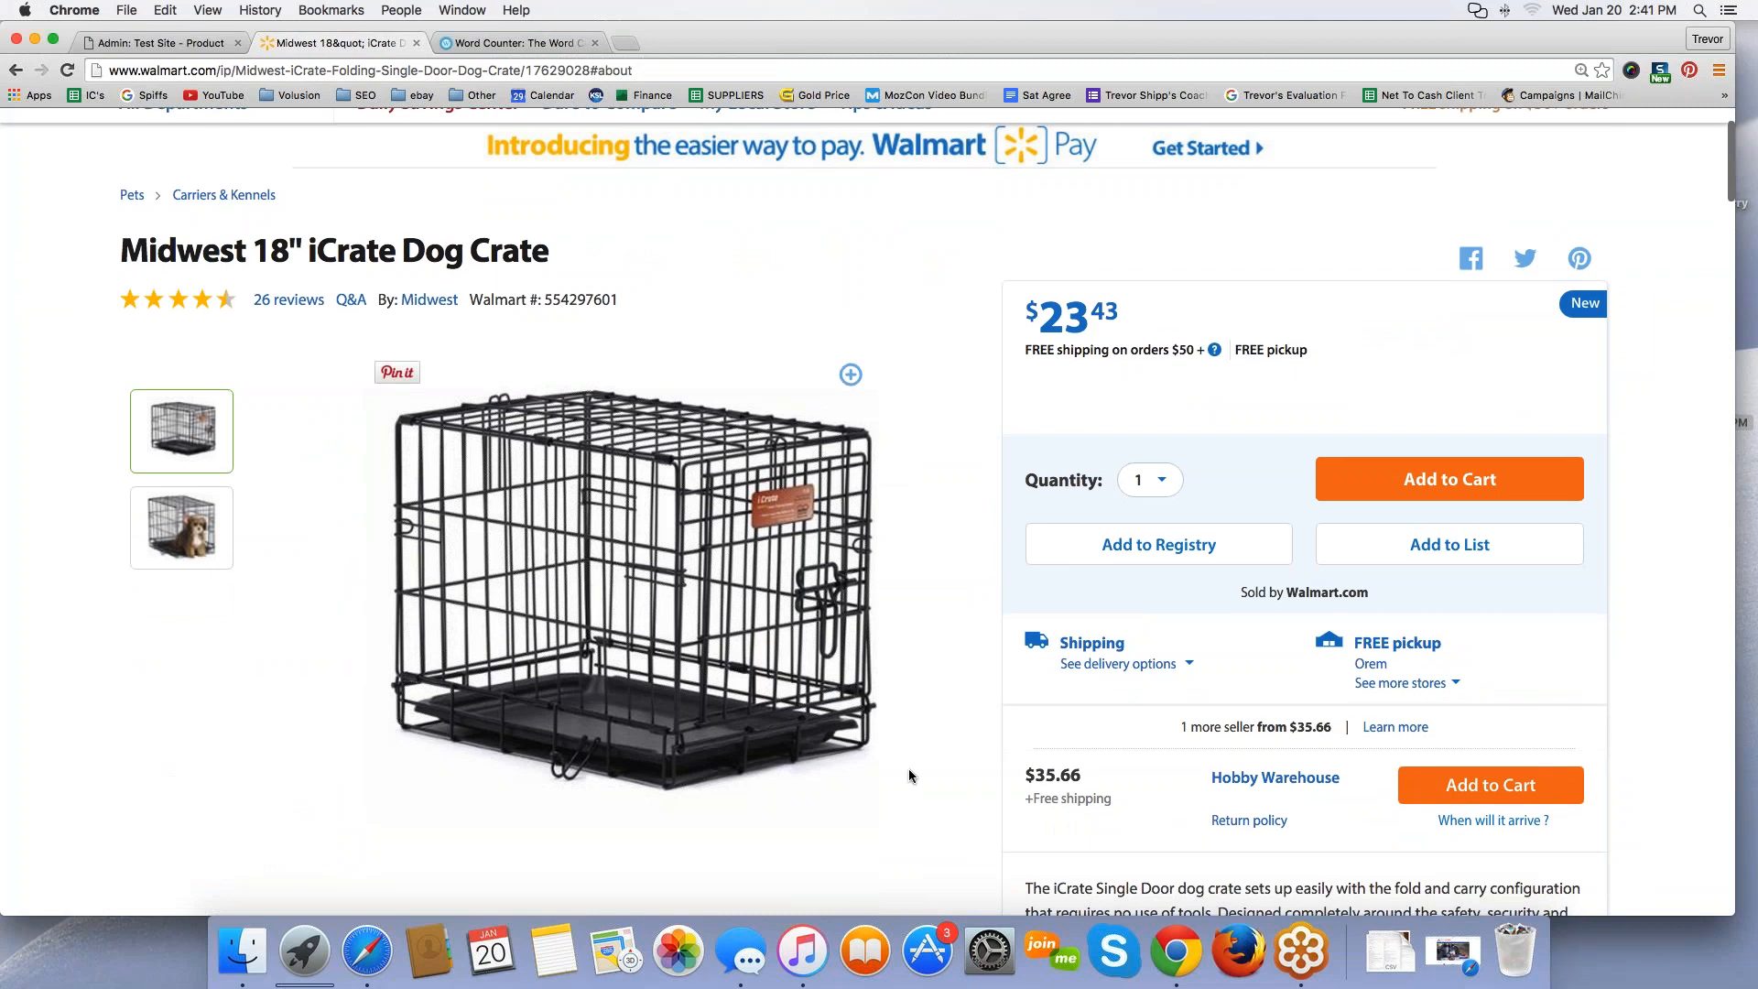
right_click(529, 554)
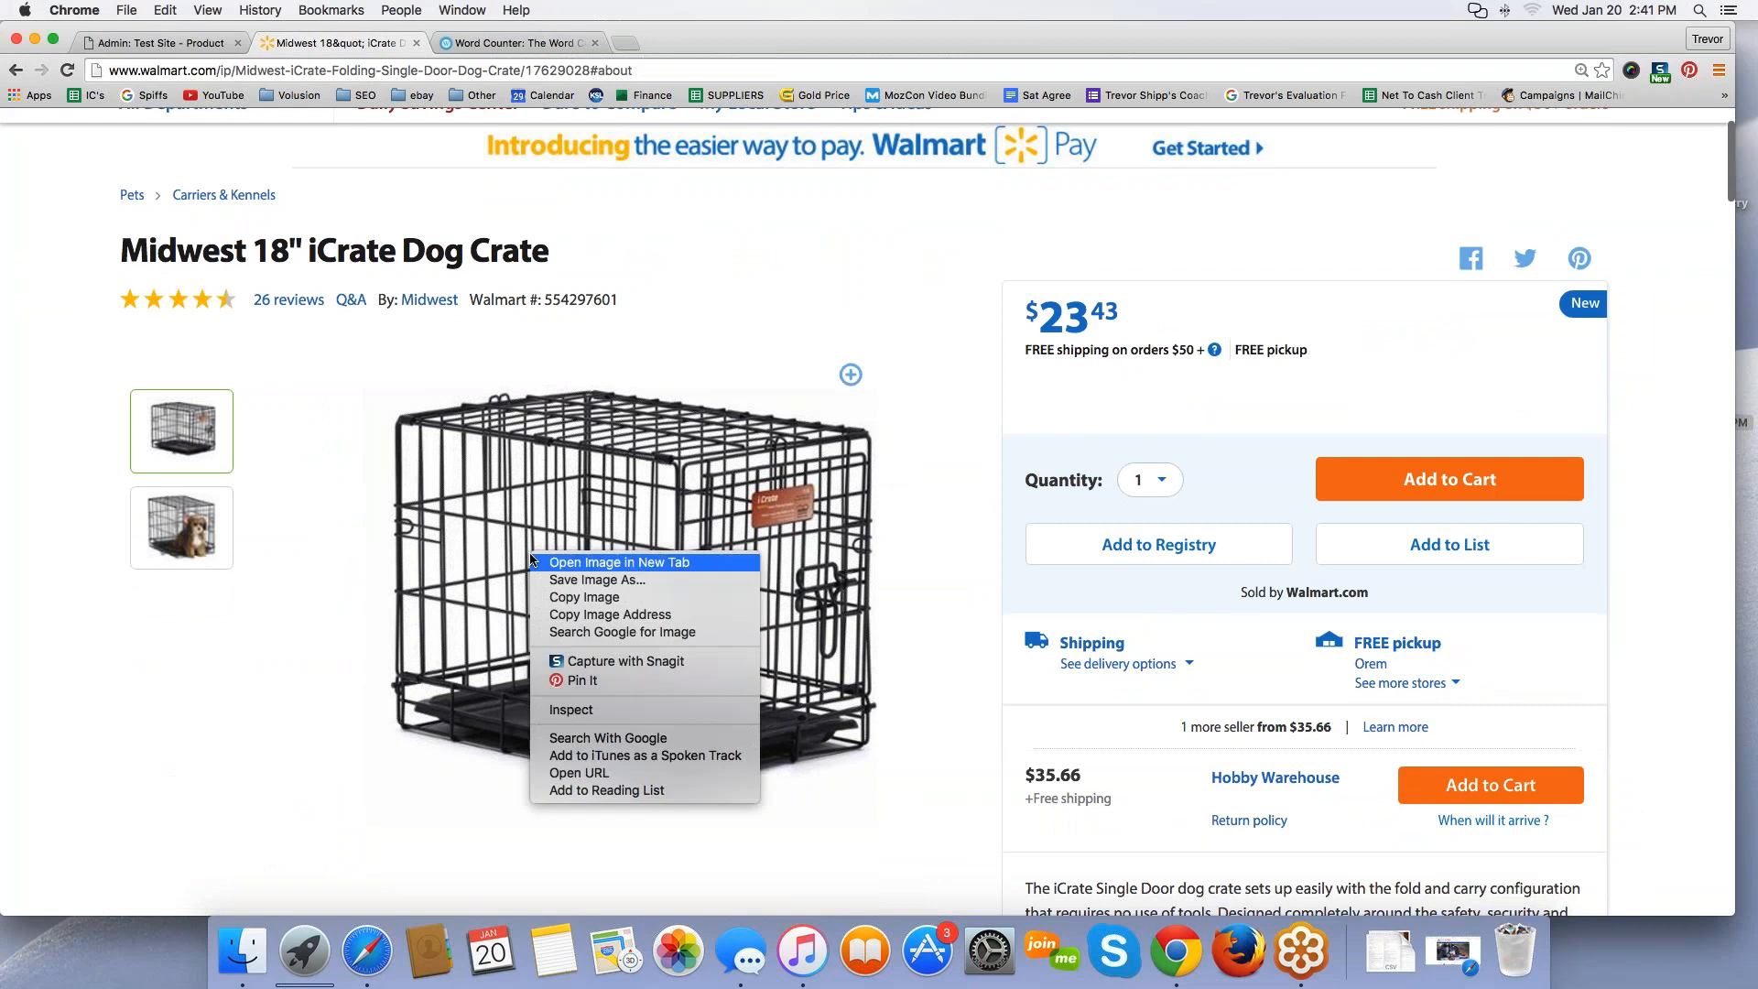
left_click(592, 580)
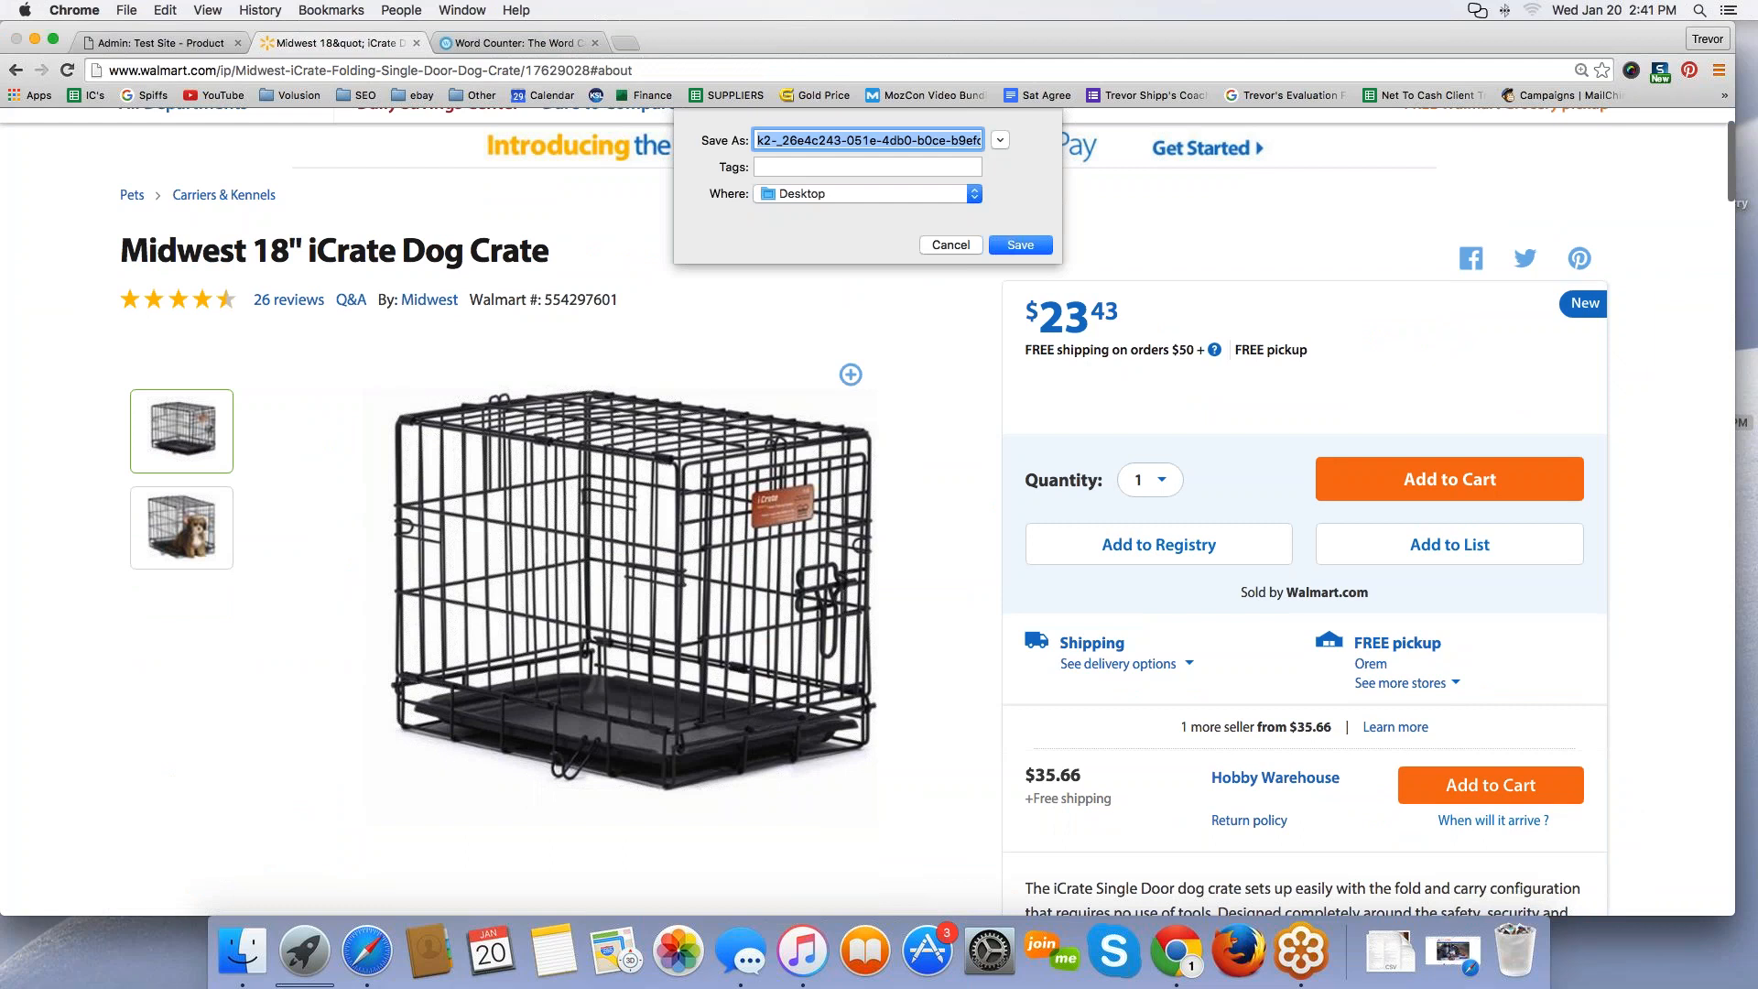
Step: Inspect the image's default file name from its beginning through the extension
left_click_drag(839, 136, 1018, 131)
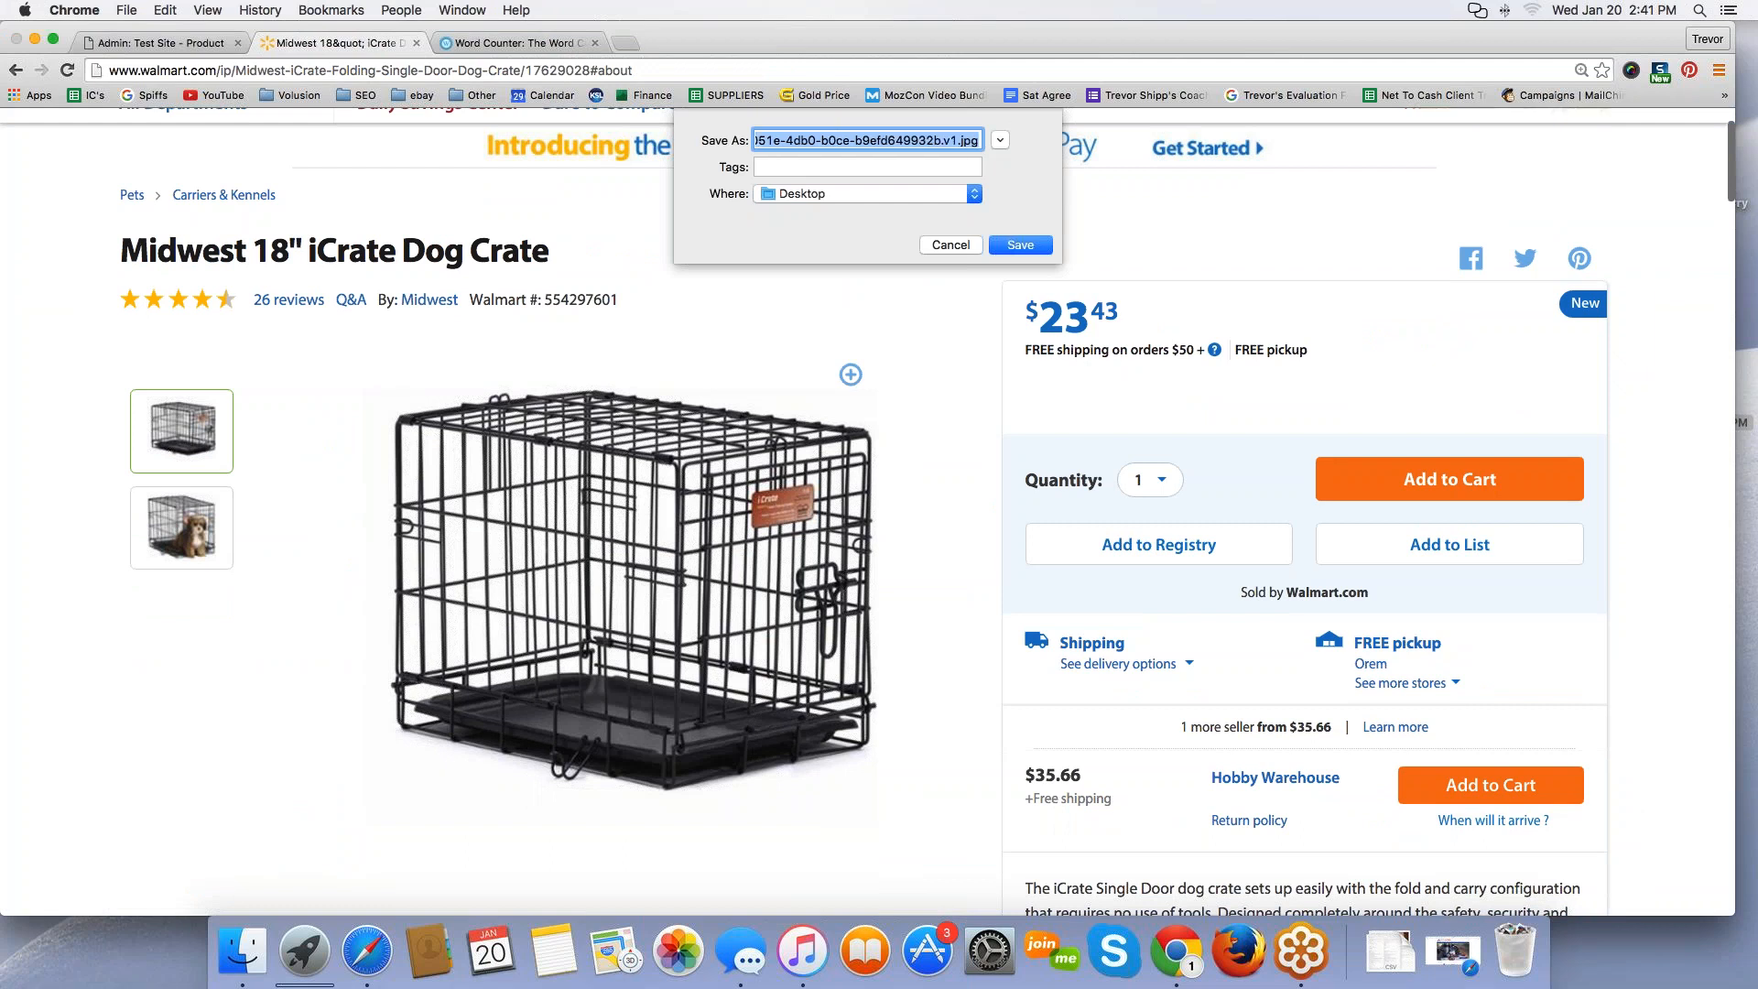
left_click(872, 141)
left_click_drag(893, 141, 987, 139)
left_click(776, 142)
left_click(869, 140)
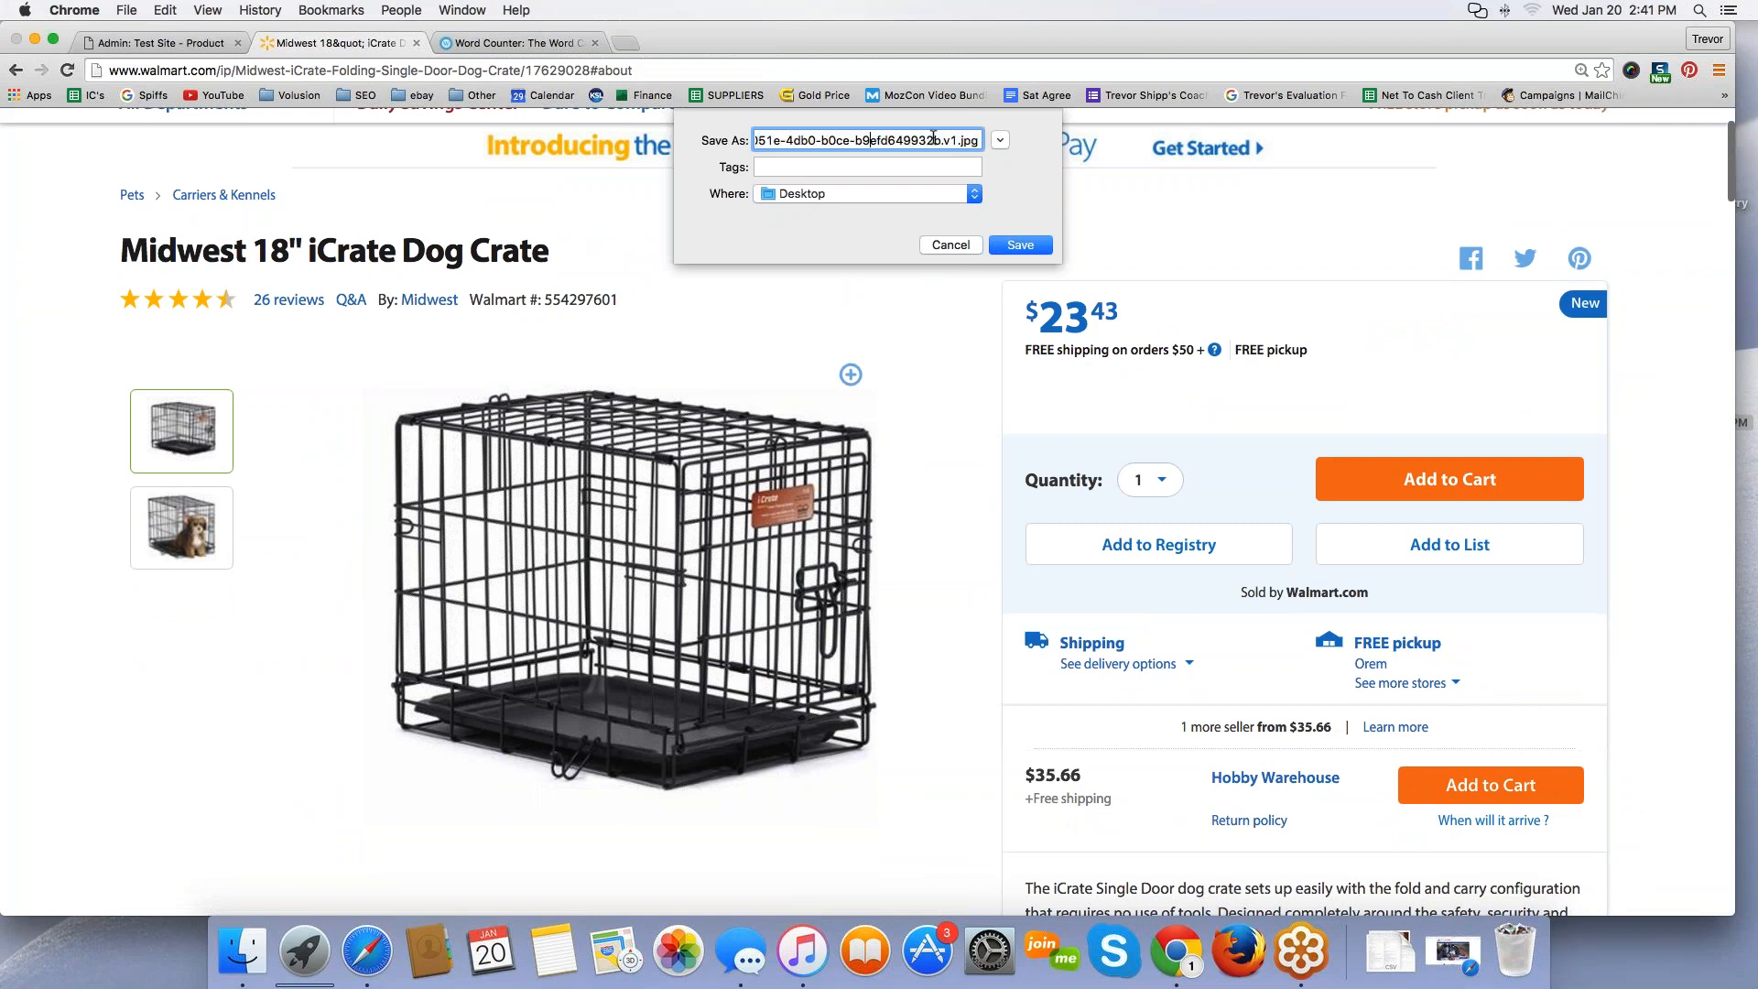
left_click_drag(796, 141, 675, 139)
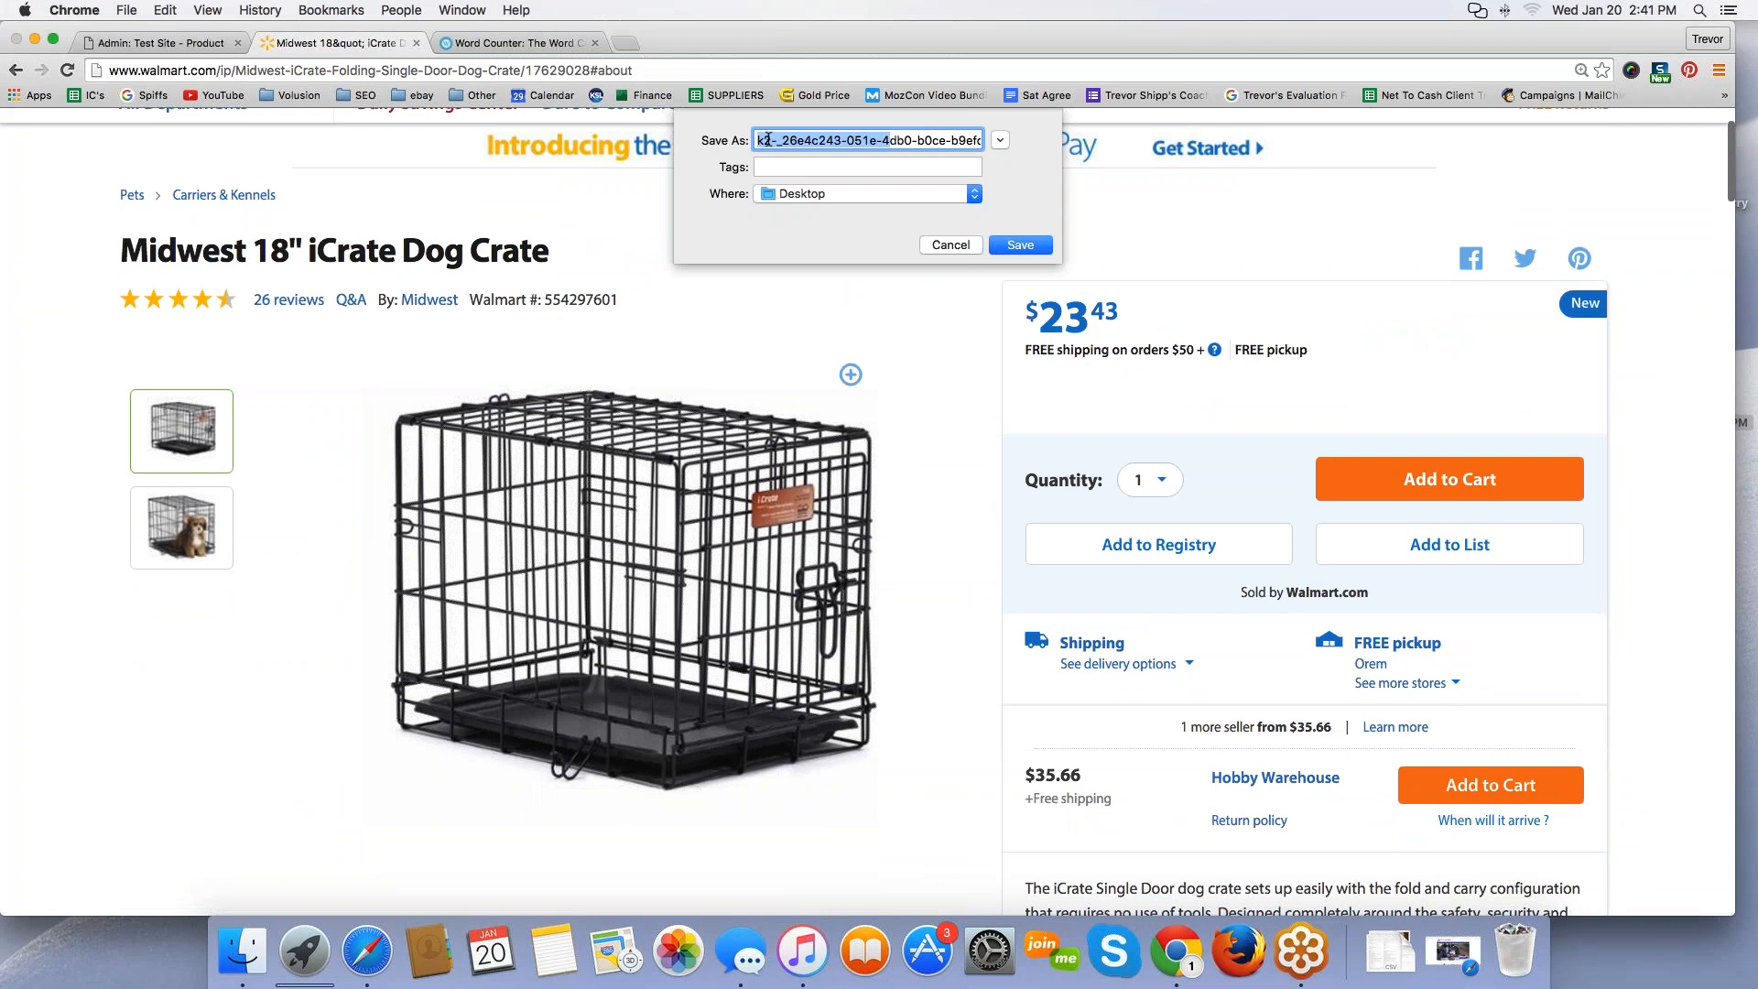
left_click(769, 140)
Step: Replace the image's default file name with icrate-dog-crate.jpg, separating the words with hyphens
left_click_drag(787, 139, 645, 141)
left_click(954, 140)
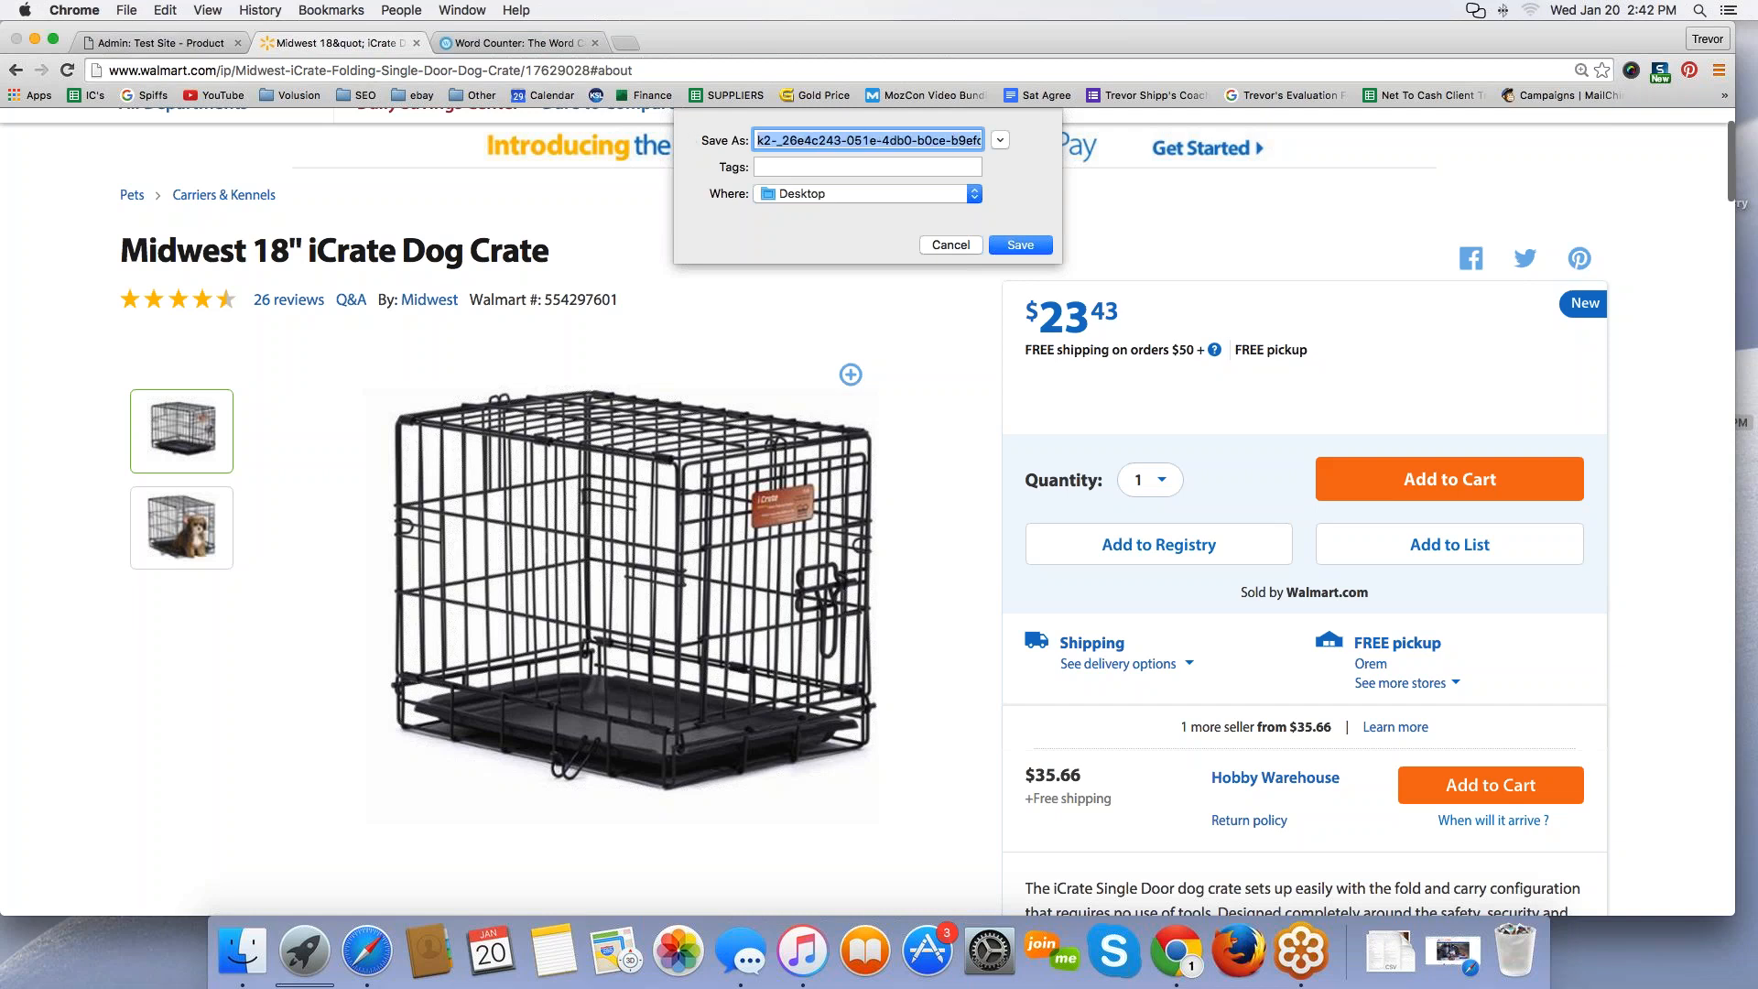
key("BackSpace")
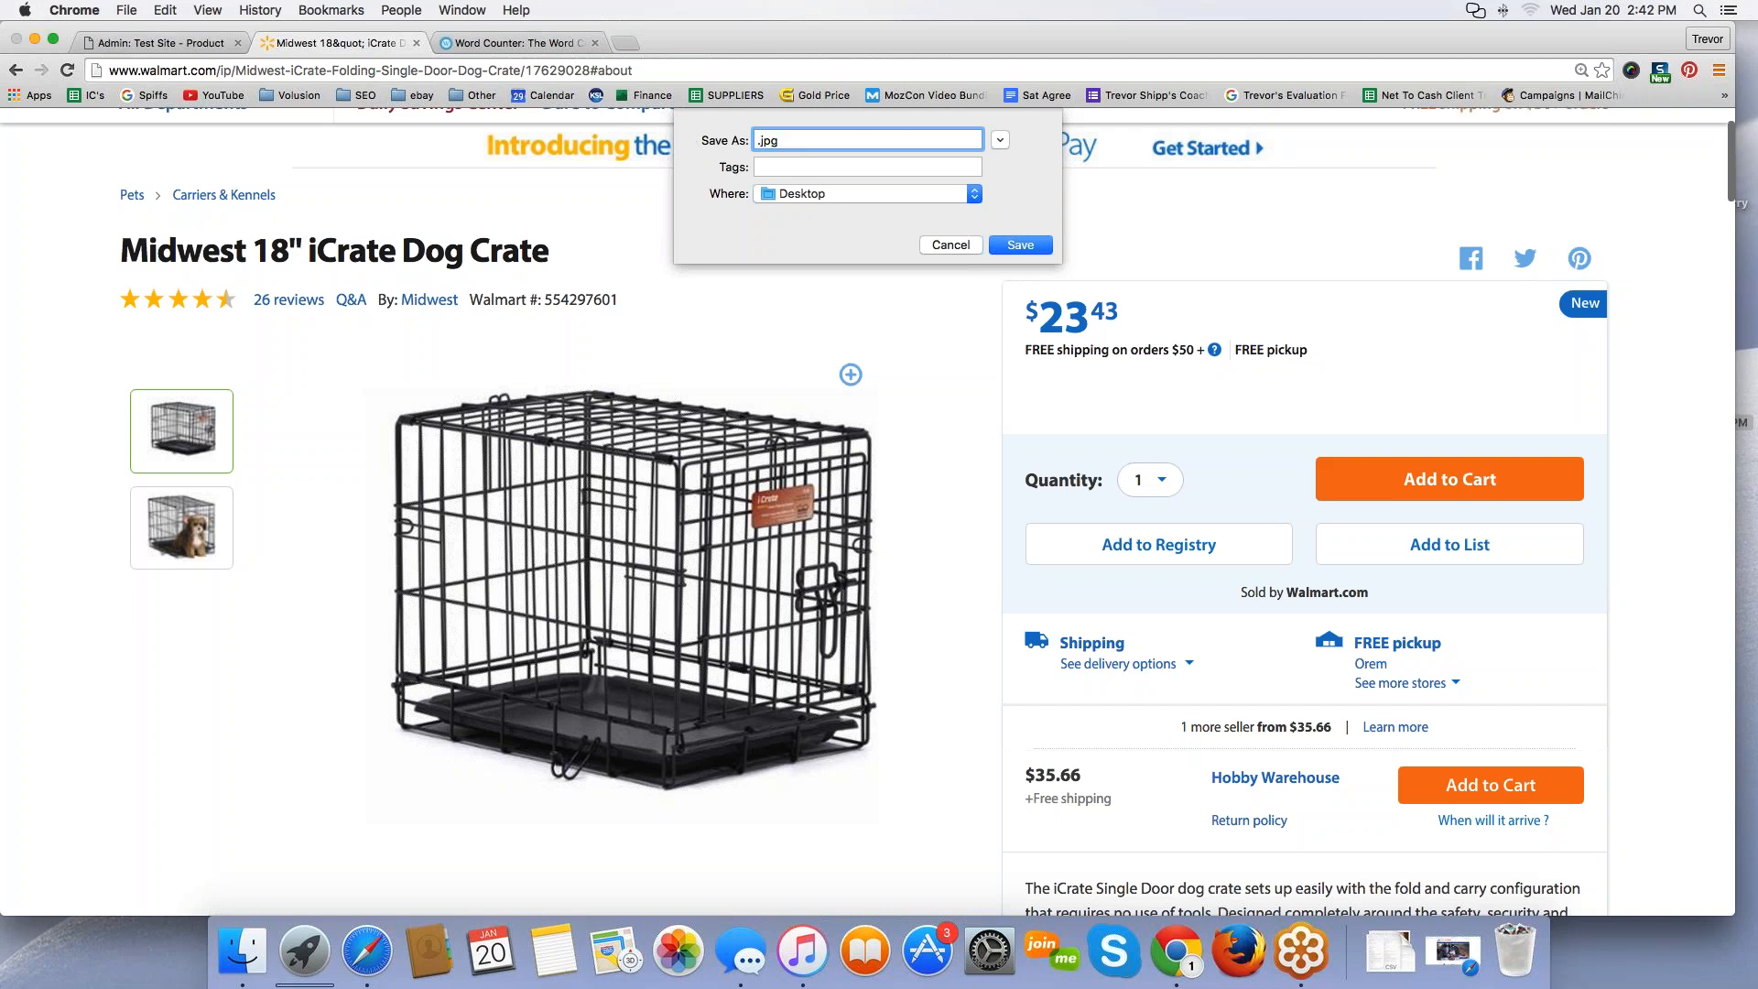
type("icratedog")
type("crate")
key("Left")
key("Left")
key("Left")
key("Left")
key("Left")
key("Left")
key("Left")
key("Left")
type("-")
key("Right")
key("Right")
key("Right")
type("-")
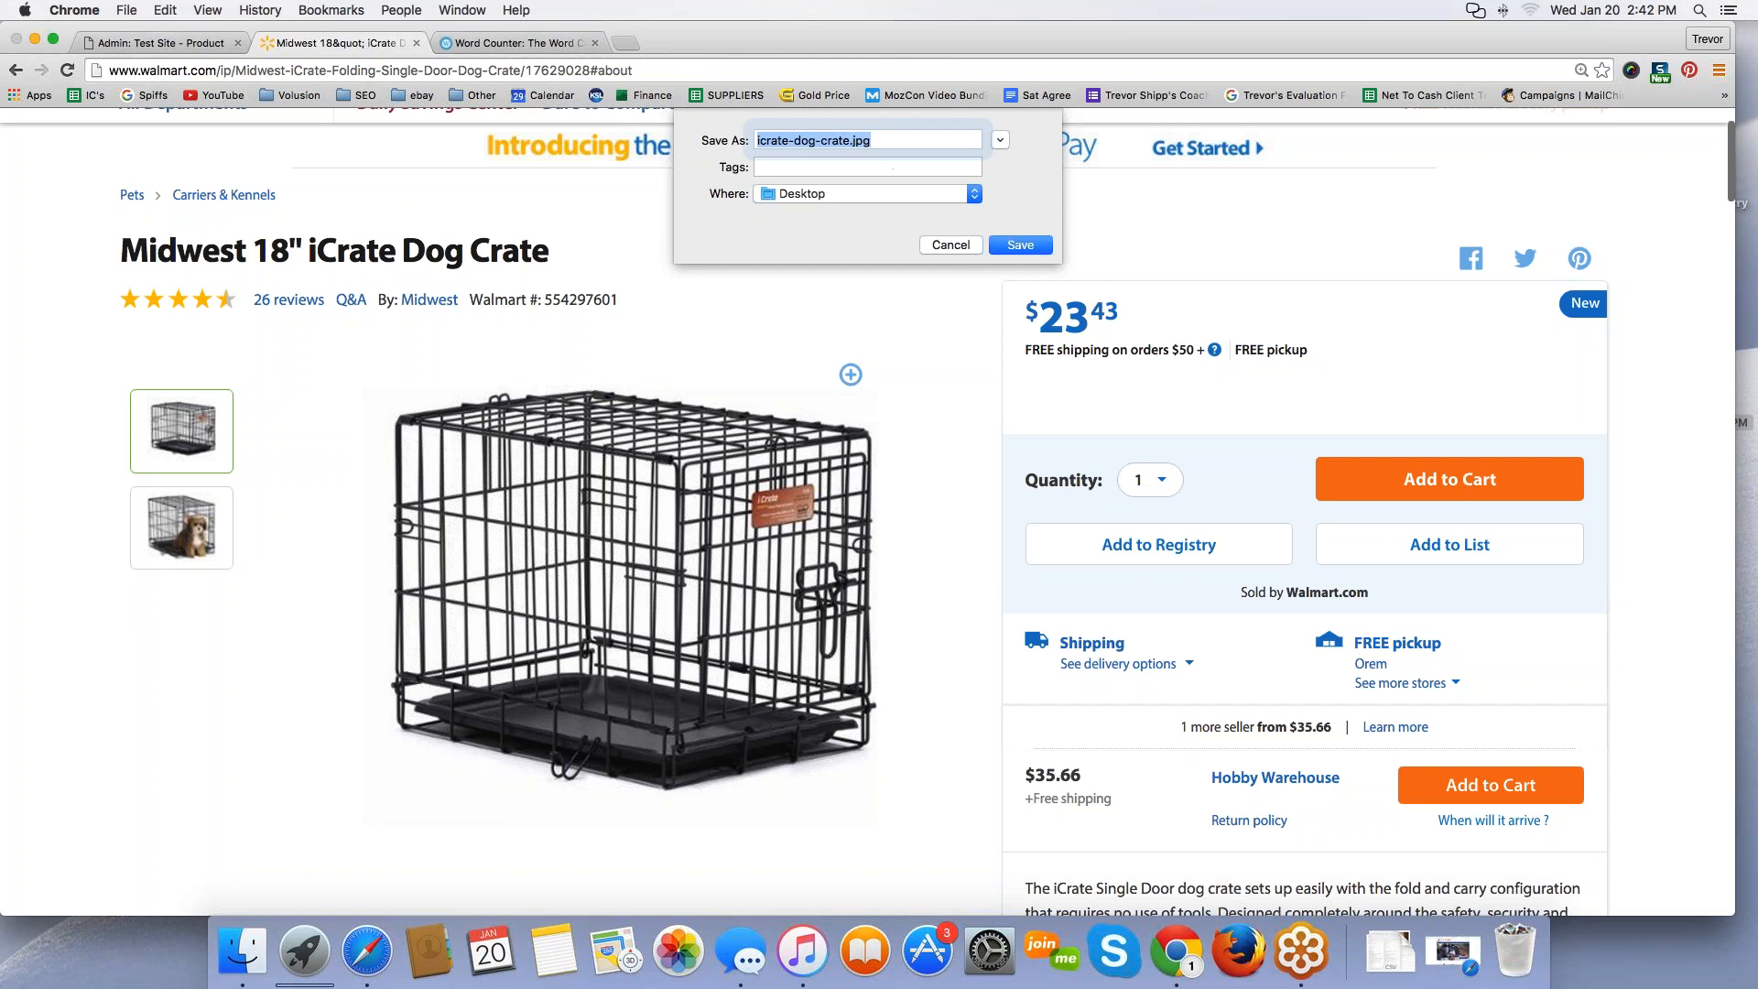
Step: Check the hyphenated file name icrate-dog-crate.jpg and save the crate image to the Desktop
left_click_drag(884, 140, 723, 140)
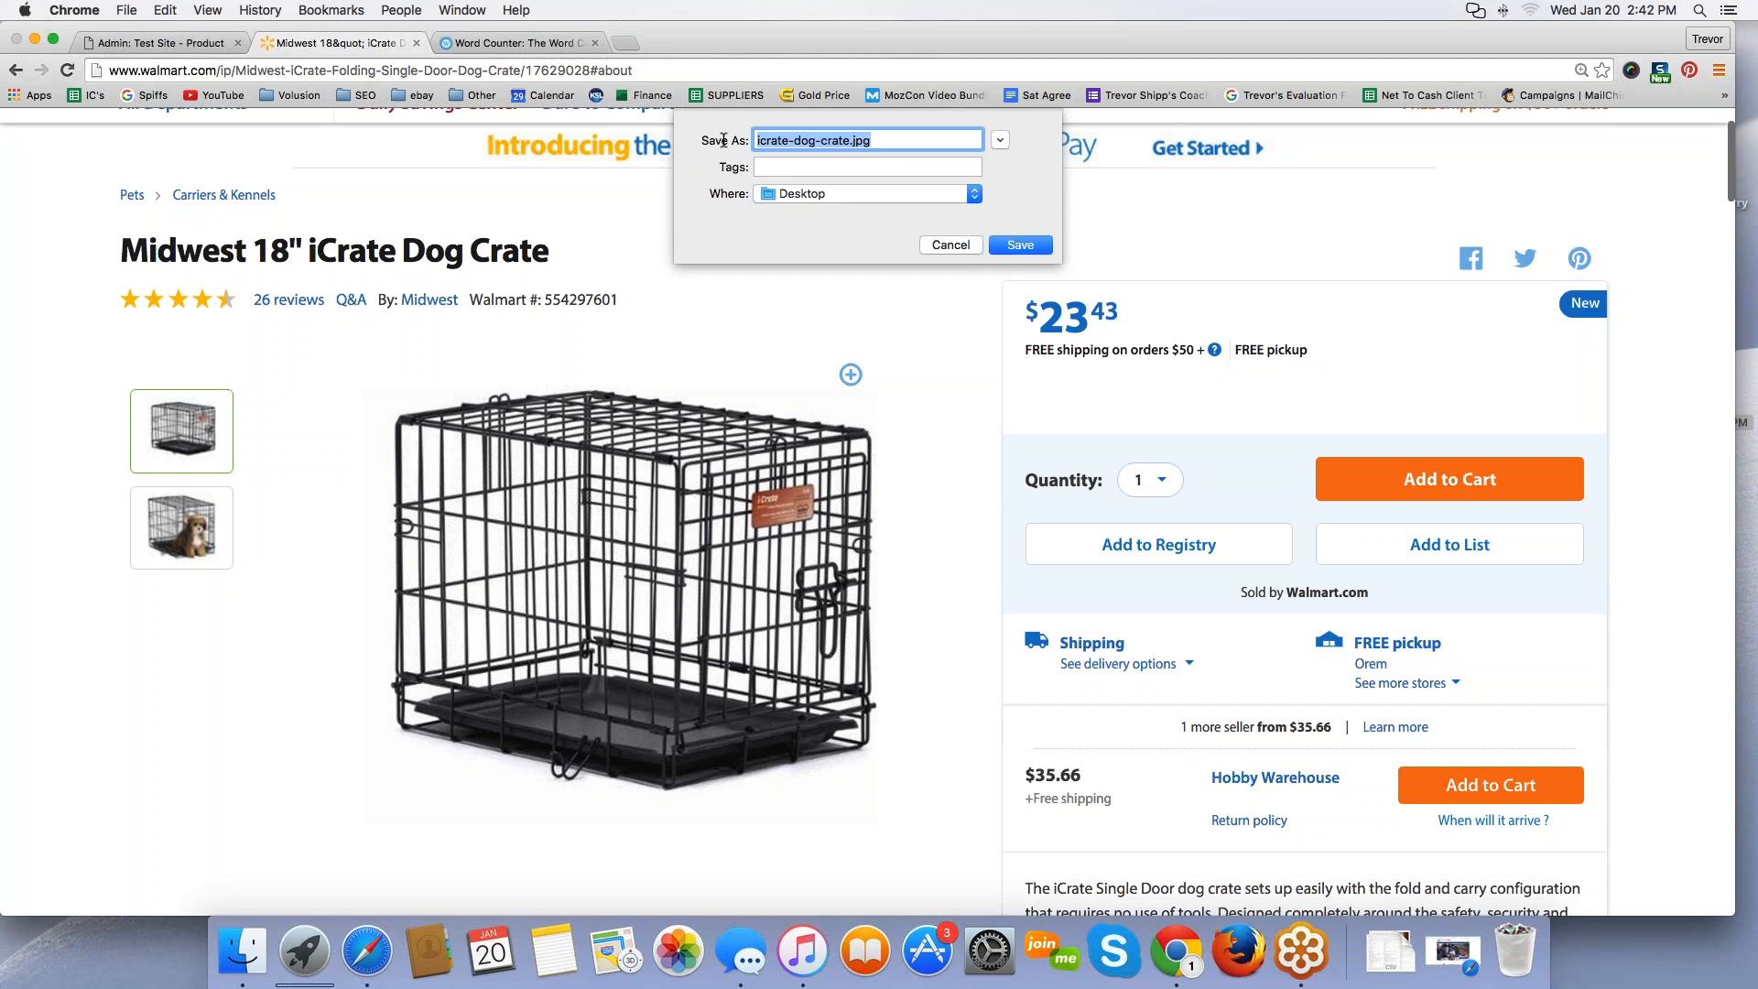
key("Right")
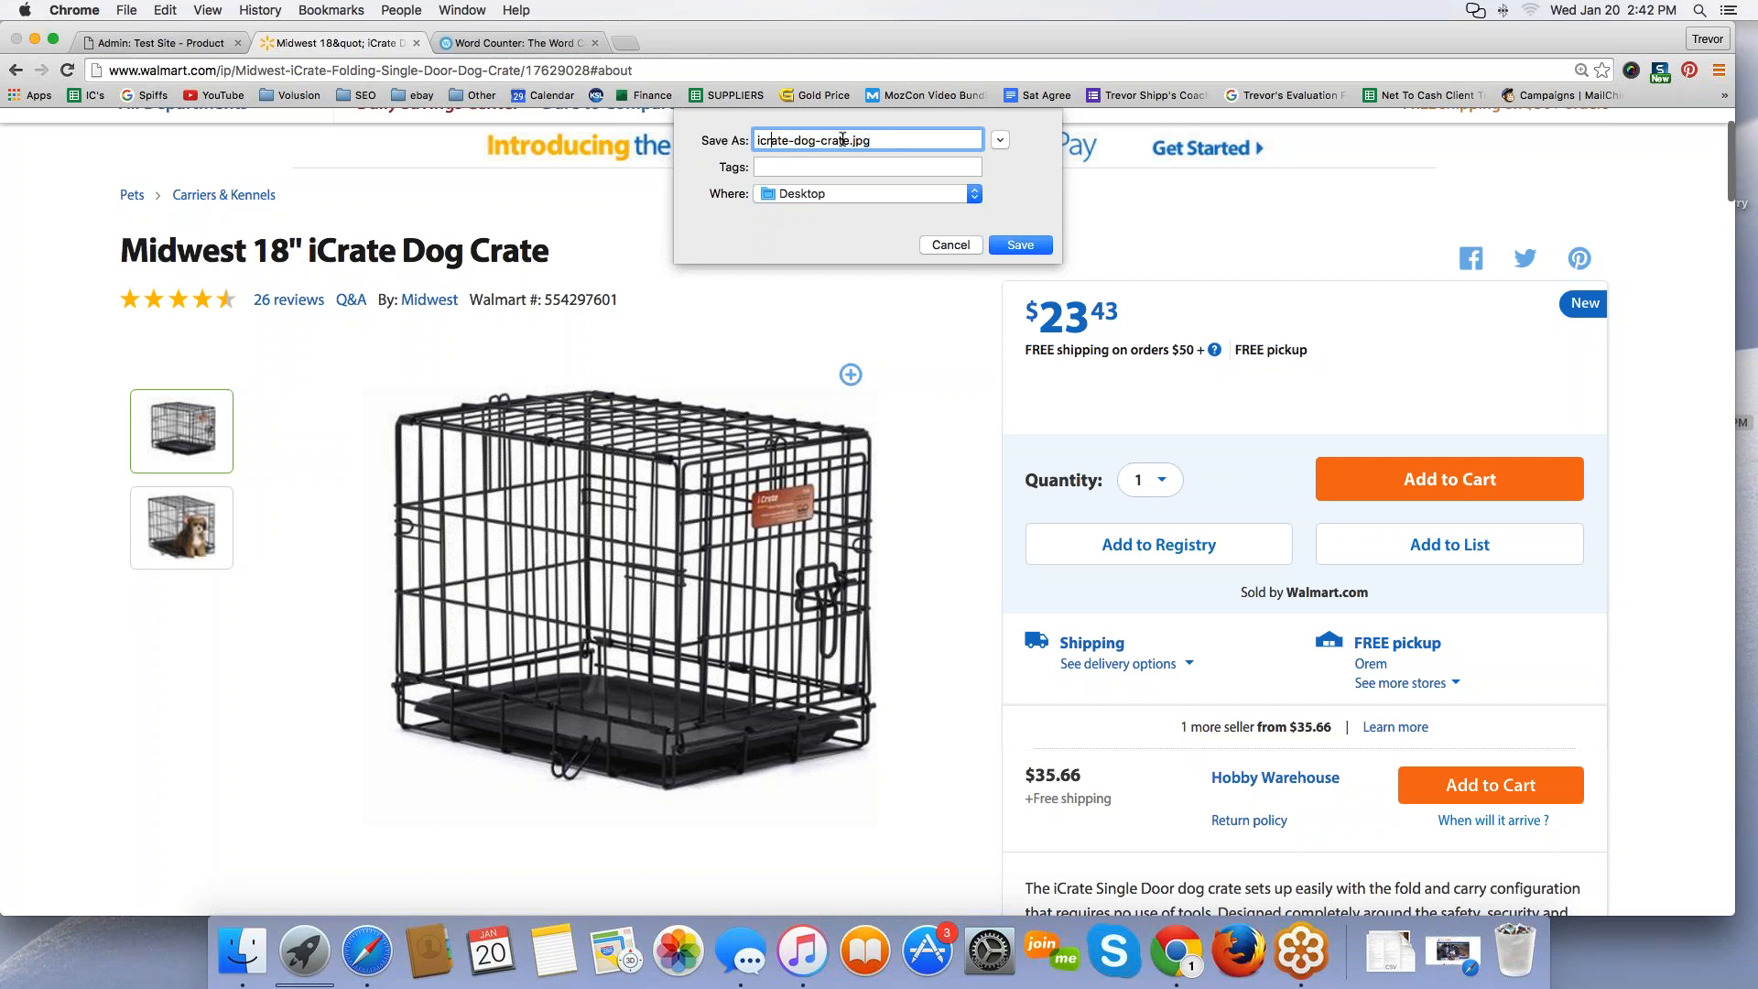
key("super+shift+Left")
left_click(1035, 242)
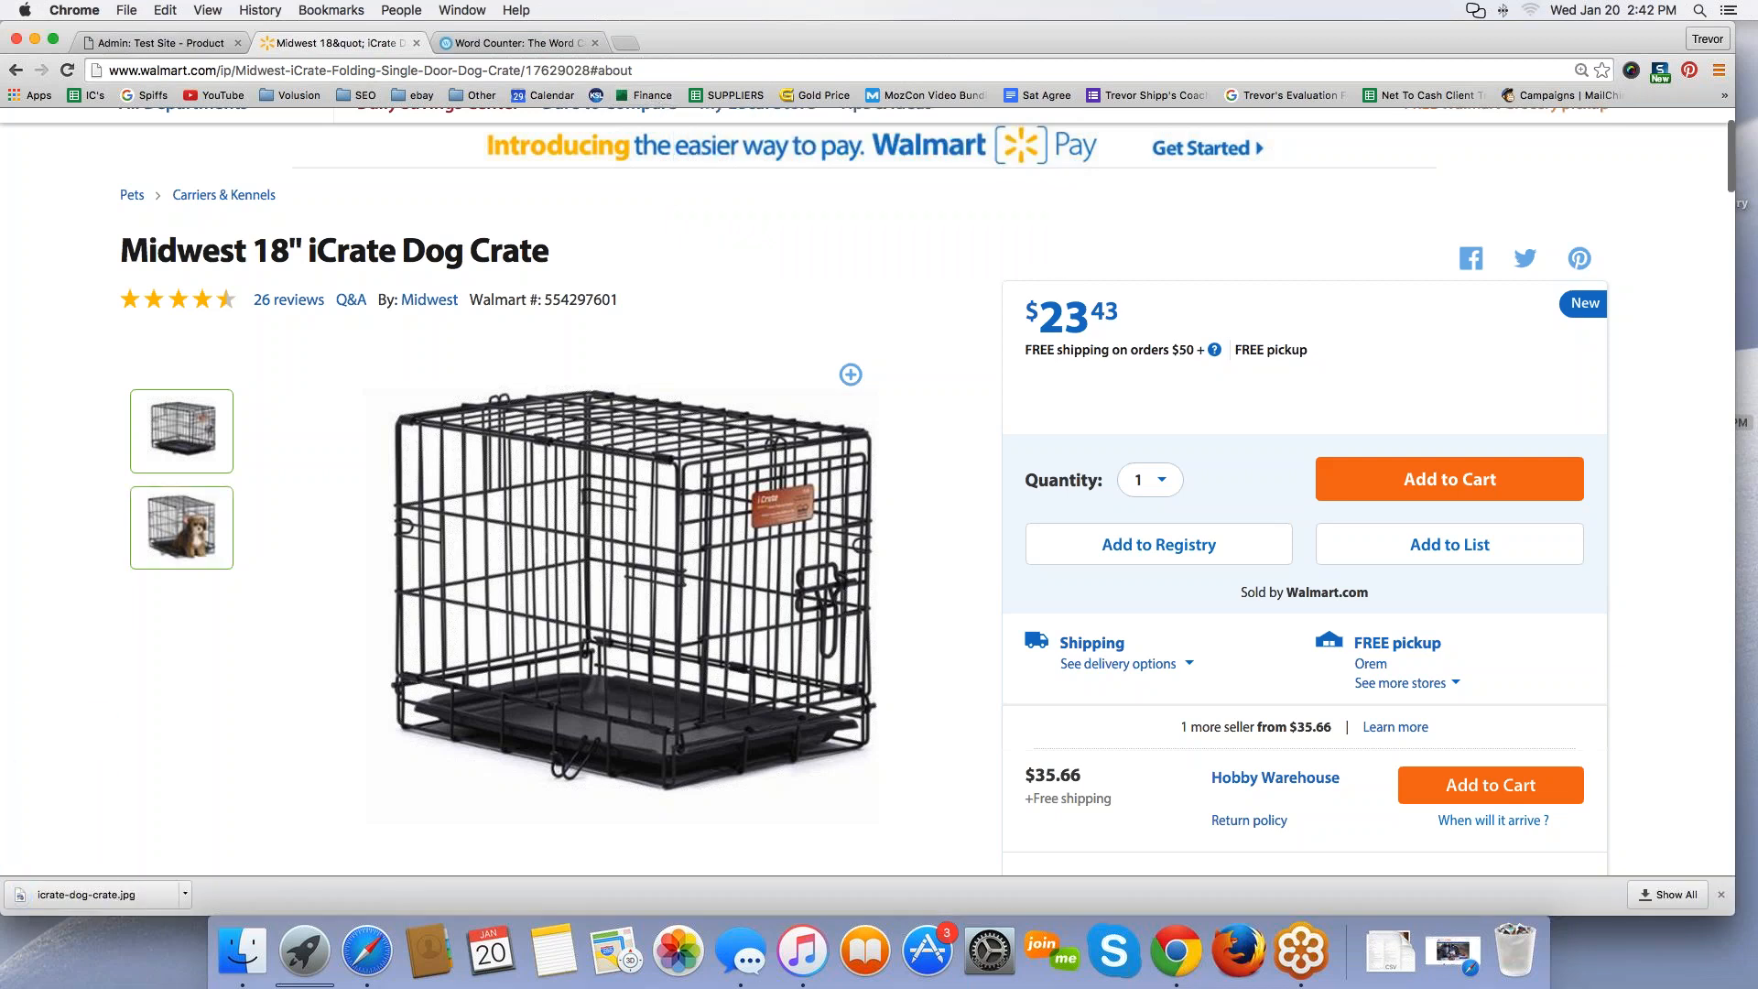
Step: Return to the Volusion product page, upload icrate-dog-crate.jpg from the Desktop as the product image, and save the product
left_click(156, 43)
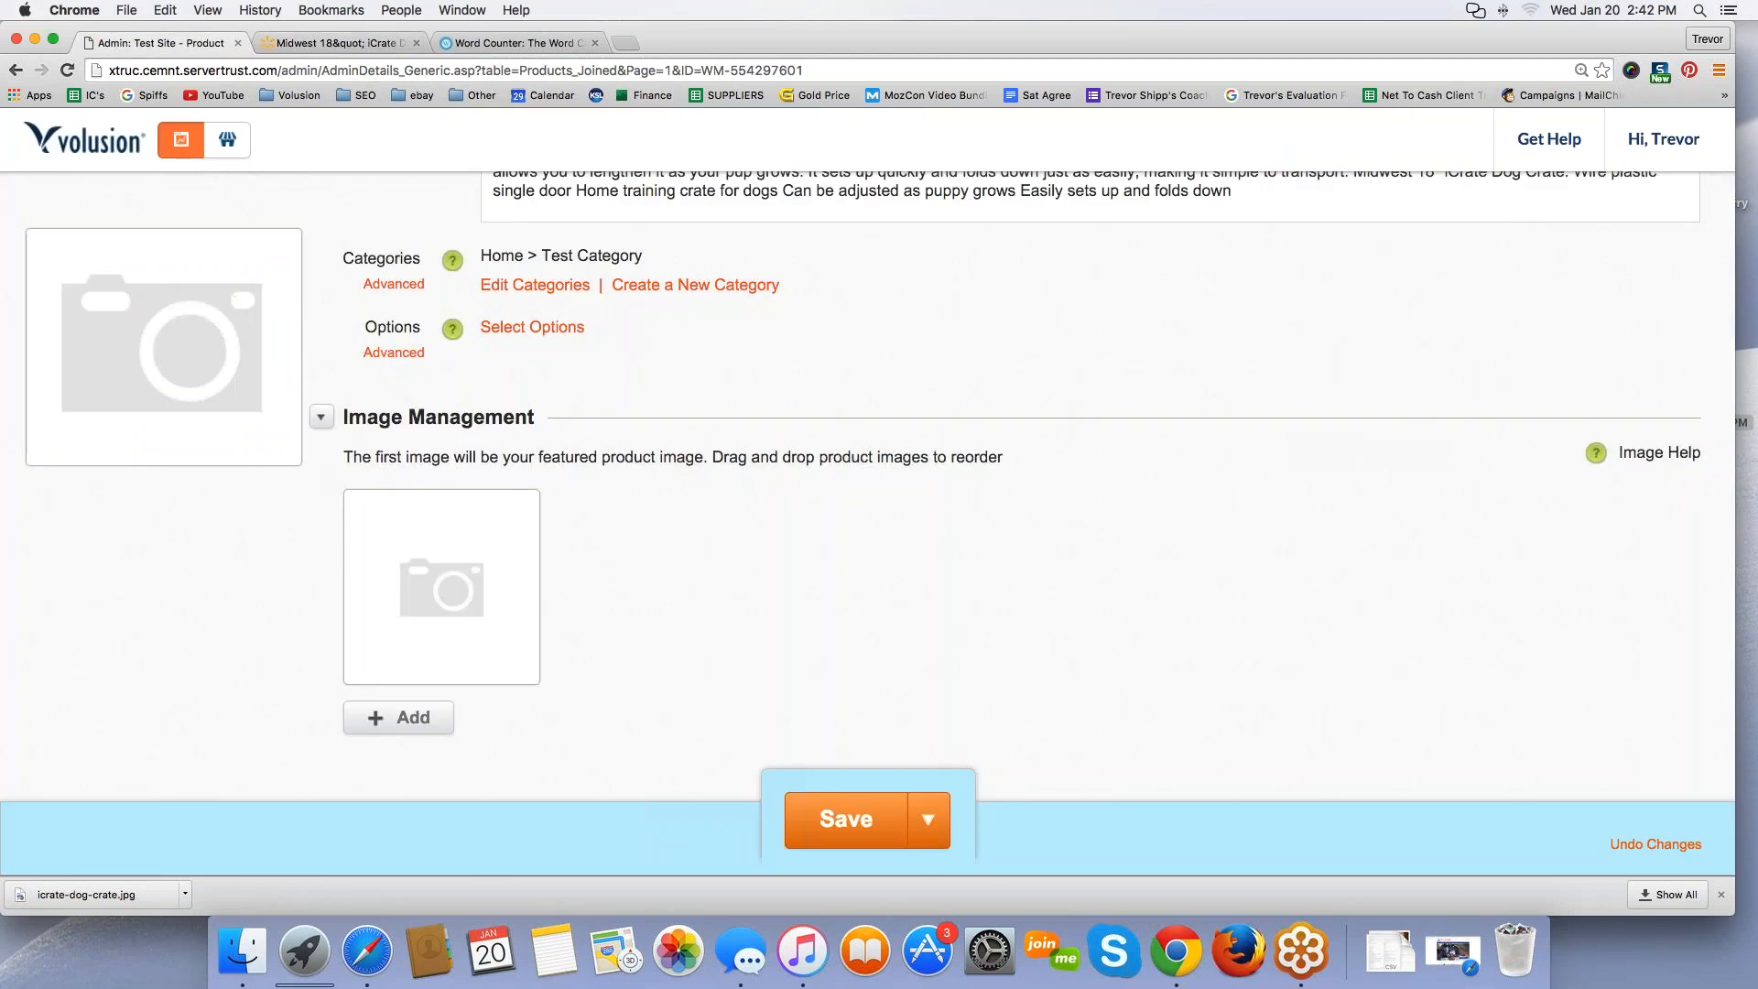
left_click(383, 717)
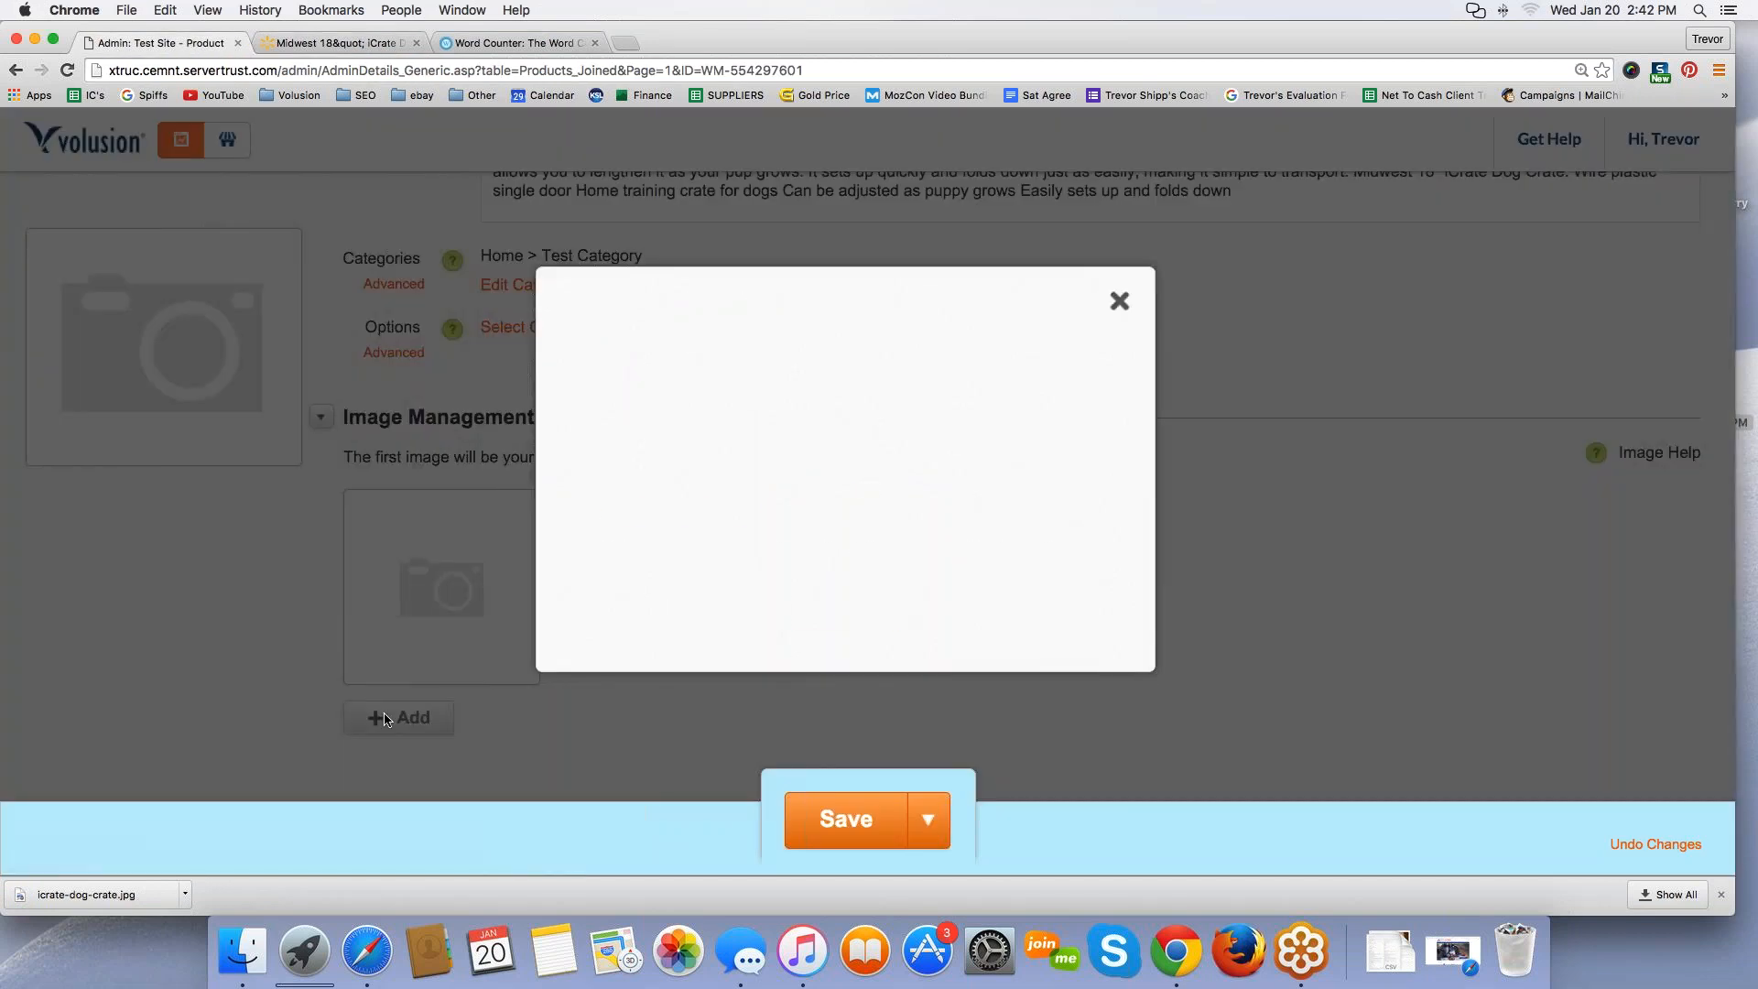
left_click(659, 430)
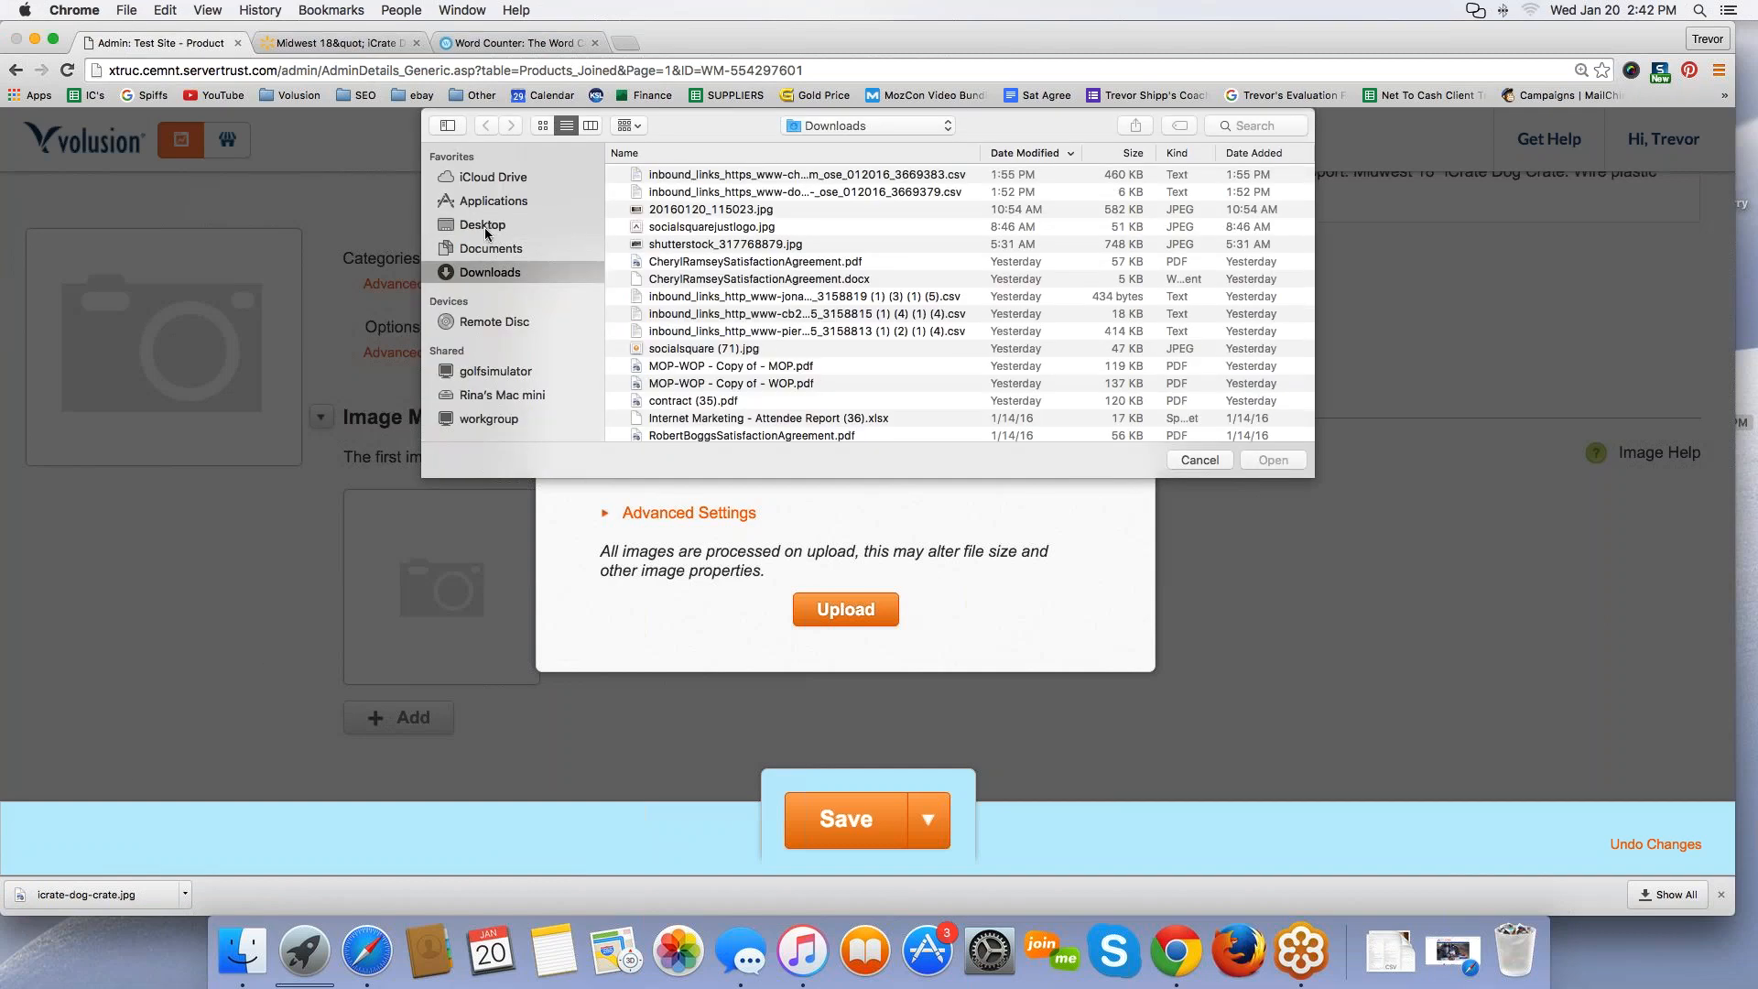
left_click(485, 225)
left_click(725, 176)
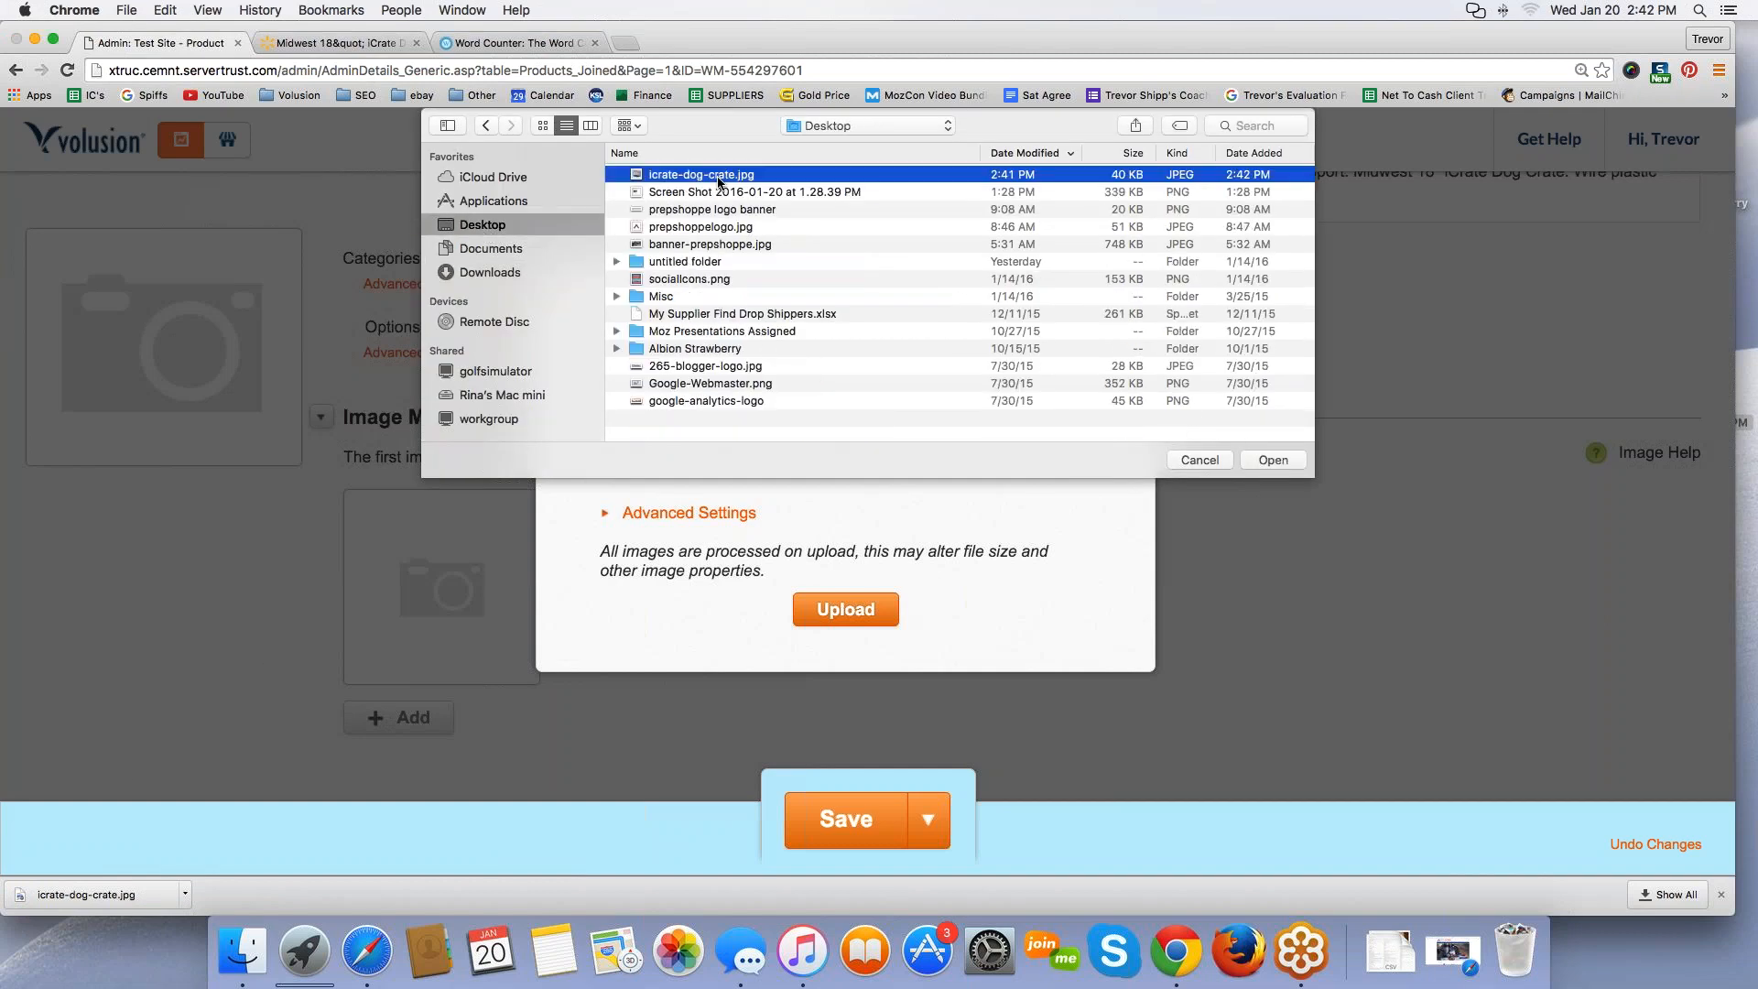
left_click(1272, 459)
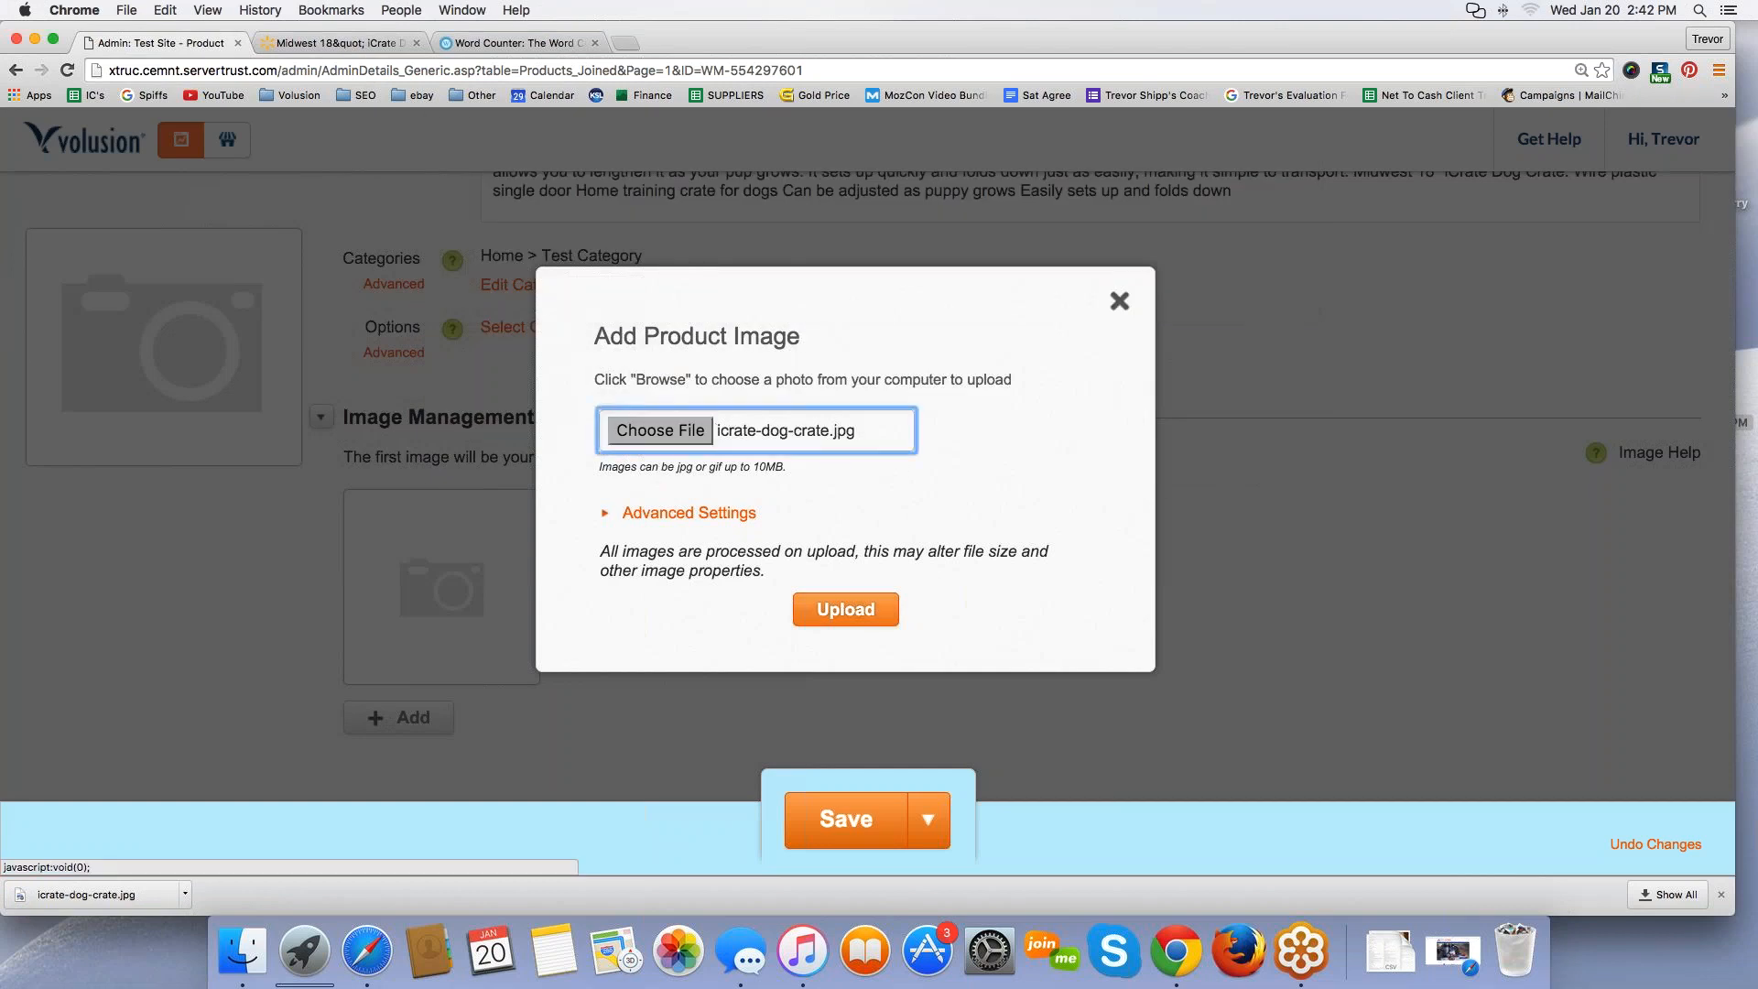
left_click(858, 630)
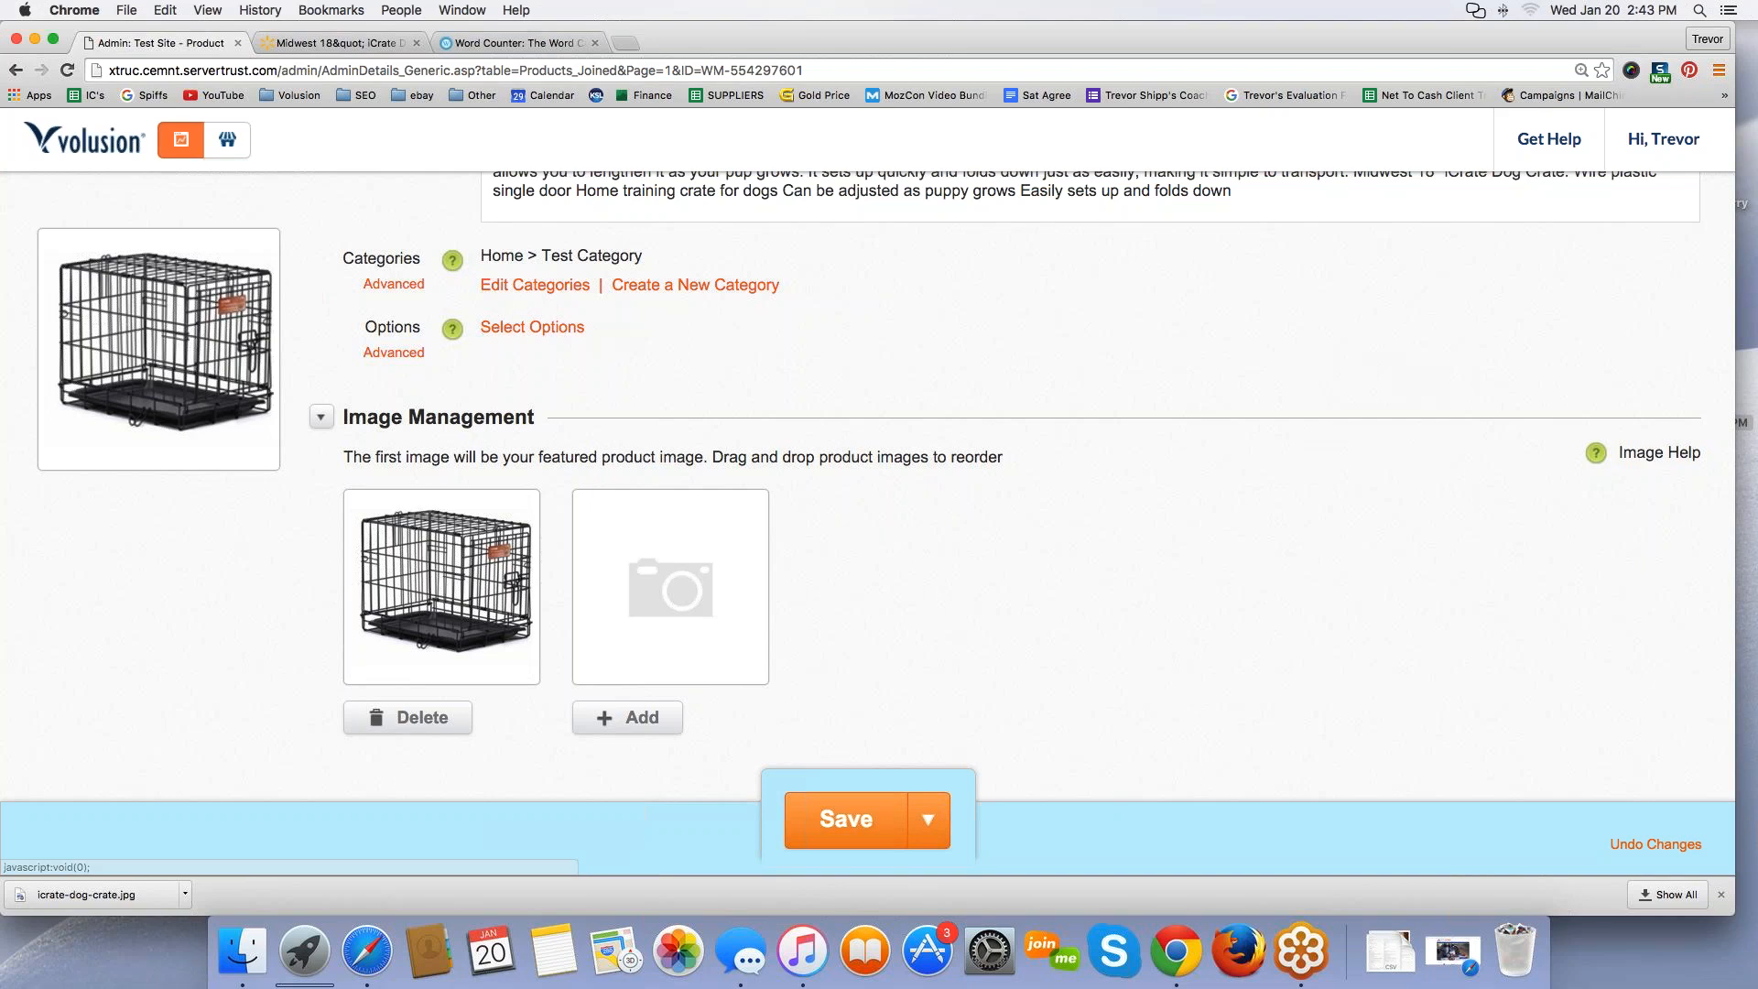
left_click(846, 818)
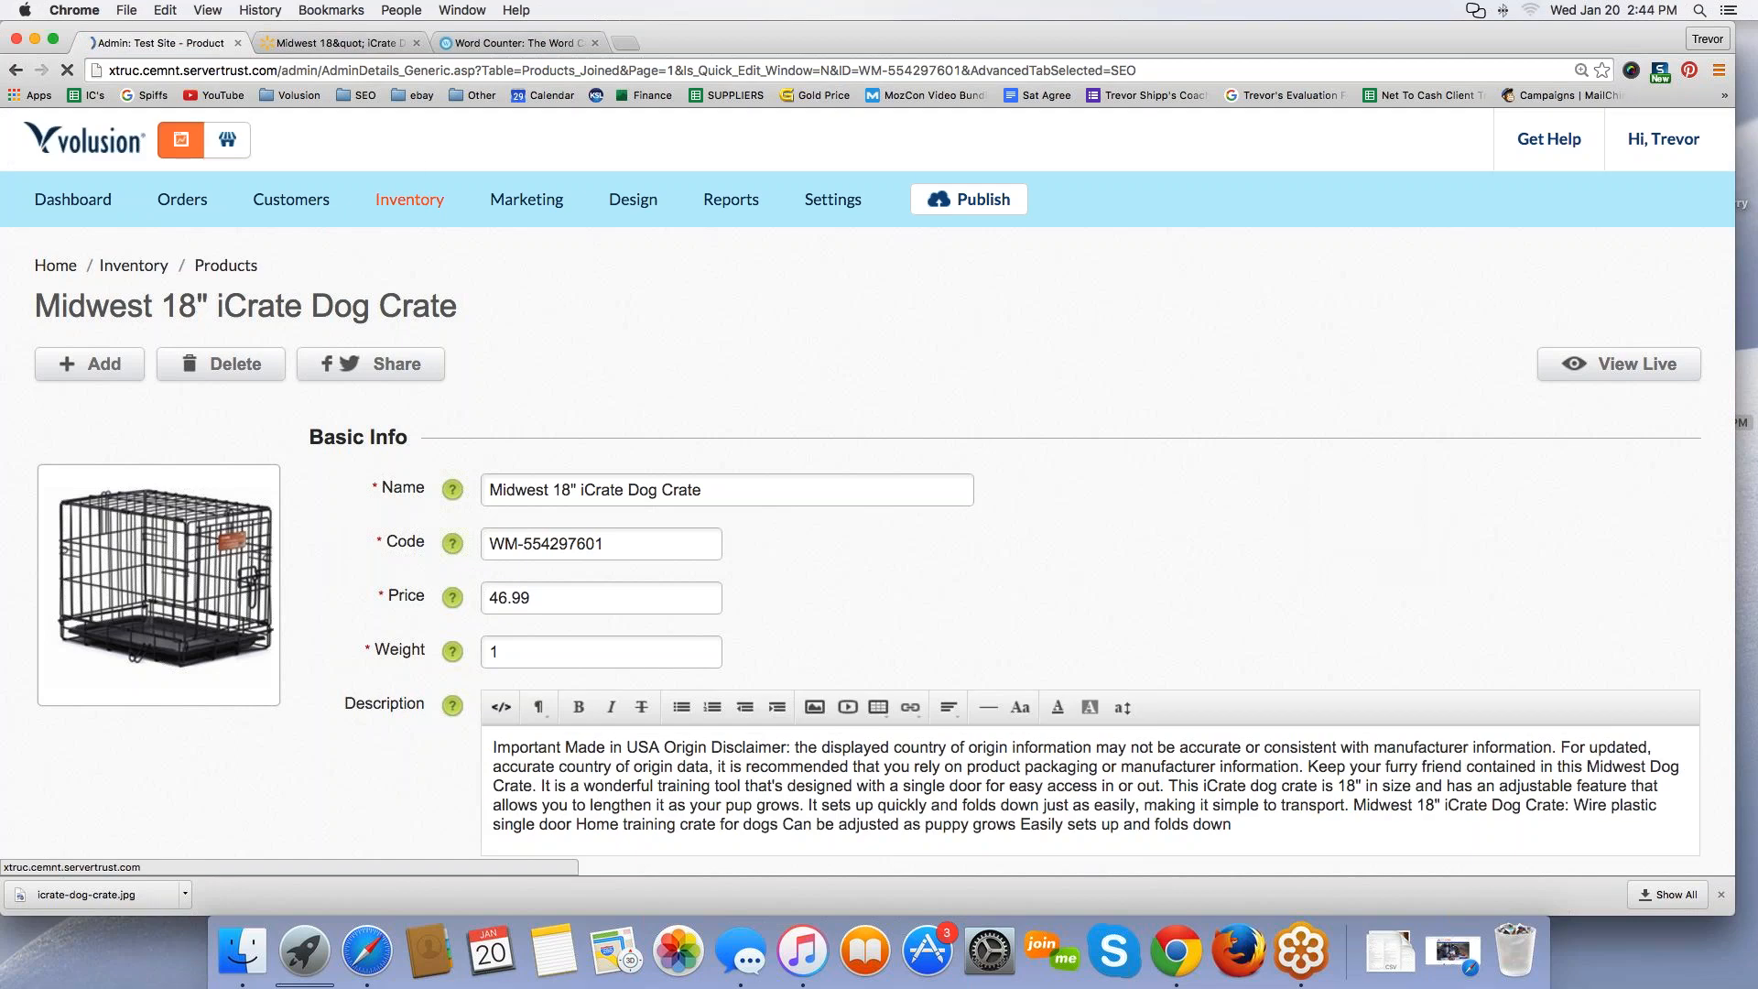
Step: View the live storefront, open the dog crate from Test Category, and review its product page
left_click(217, 141)
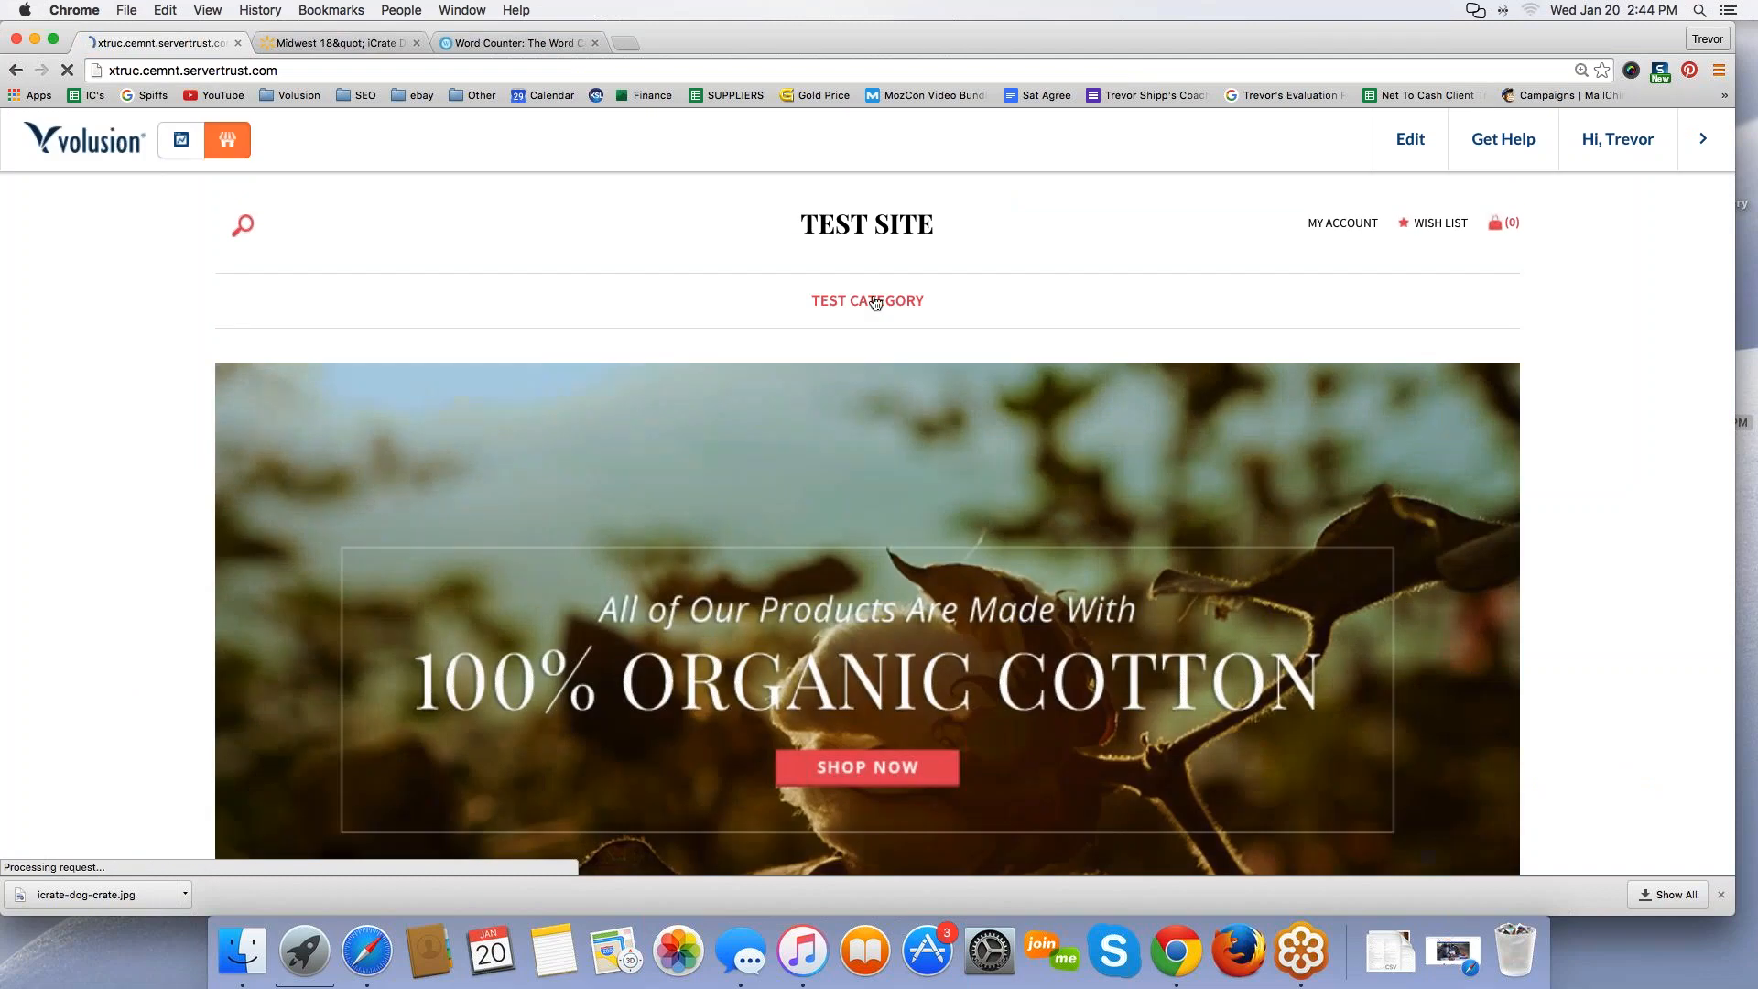
left_click(867, 301)
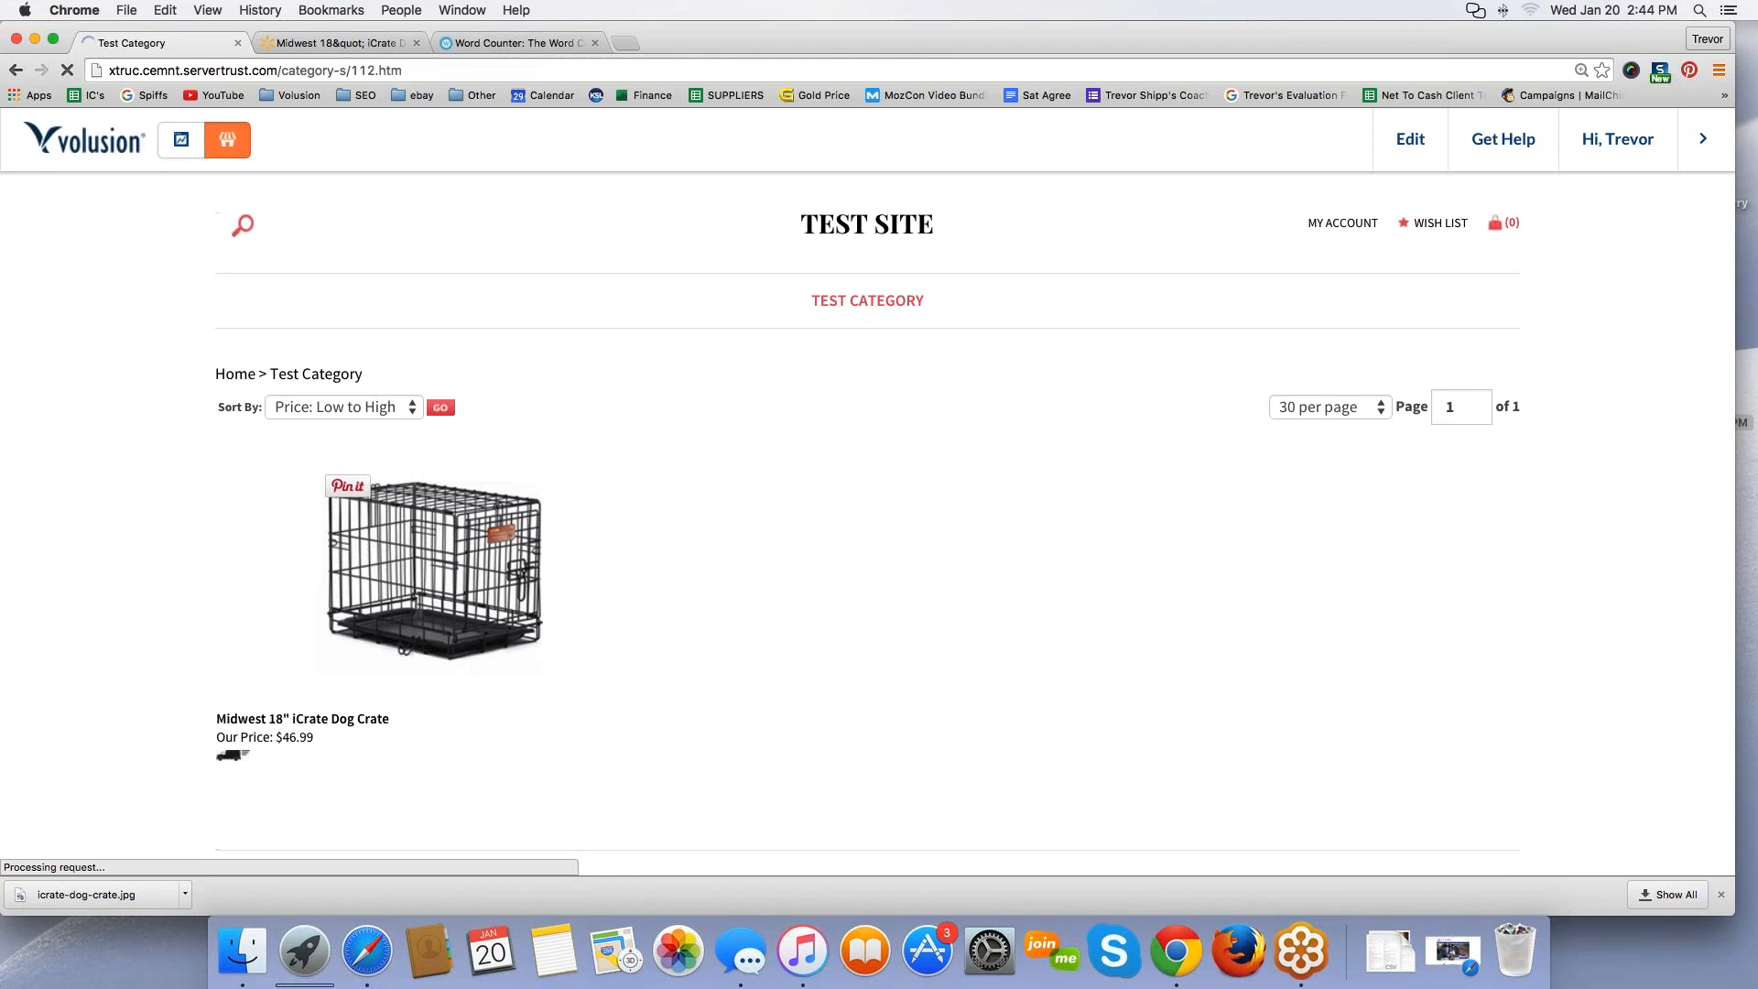
left_click(469, 615)
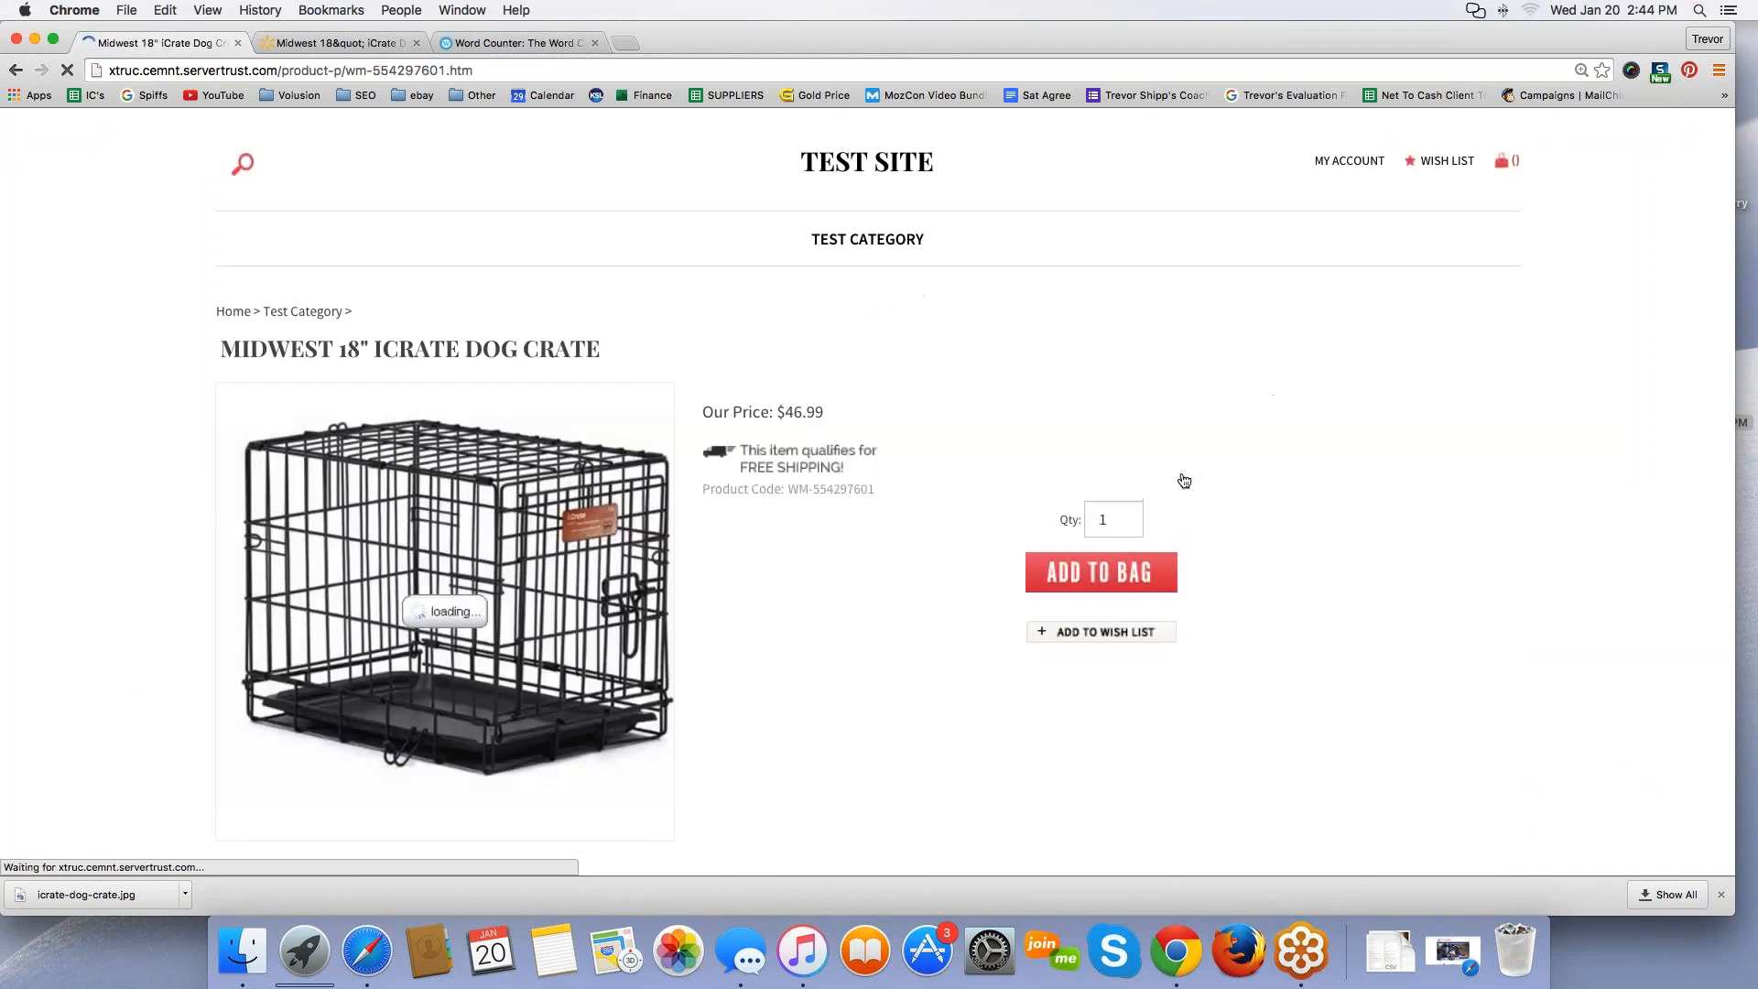
scroll(443, 595, "down", 2)
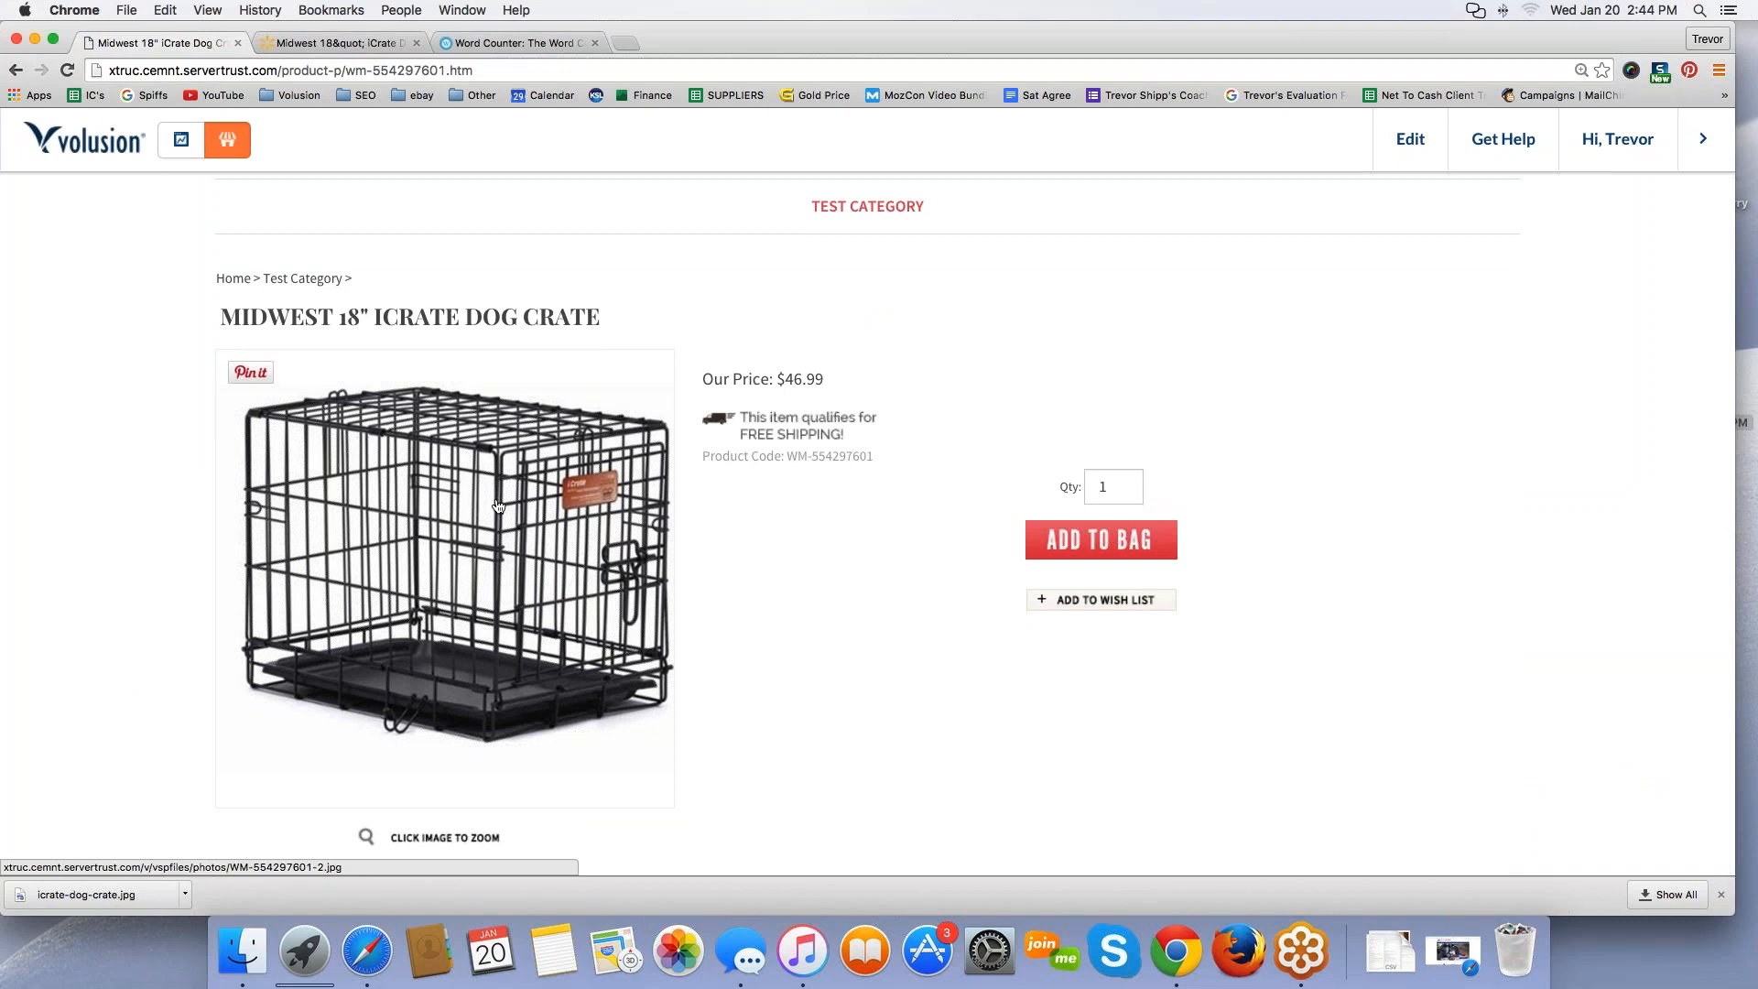
scroll(430, 531, "down", 1)
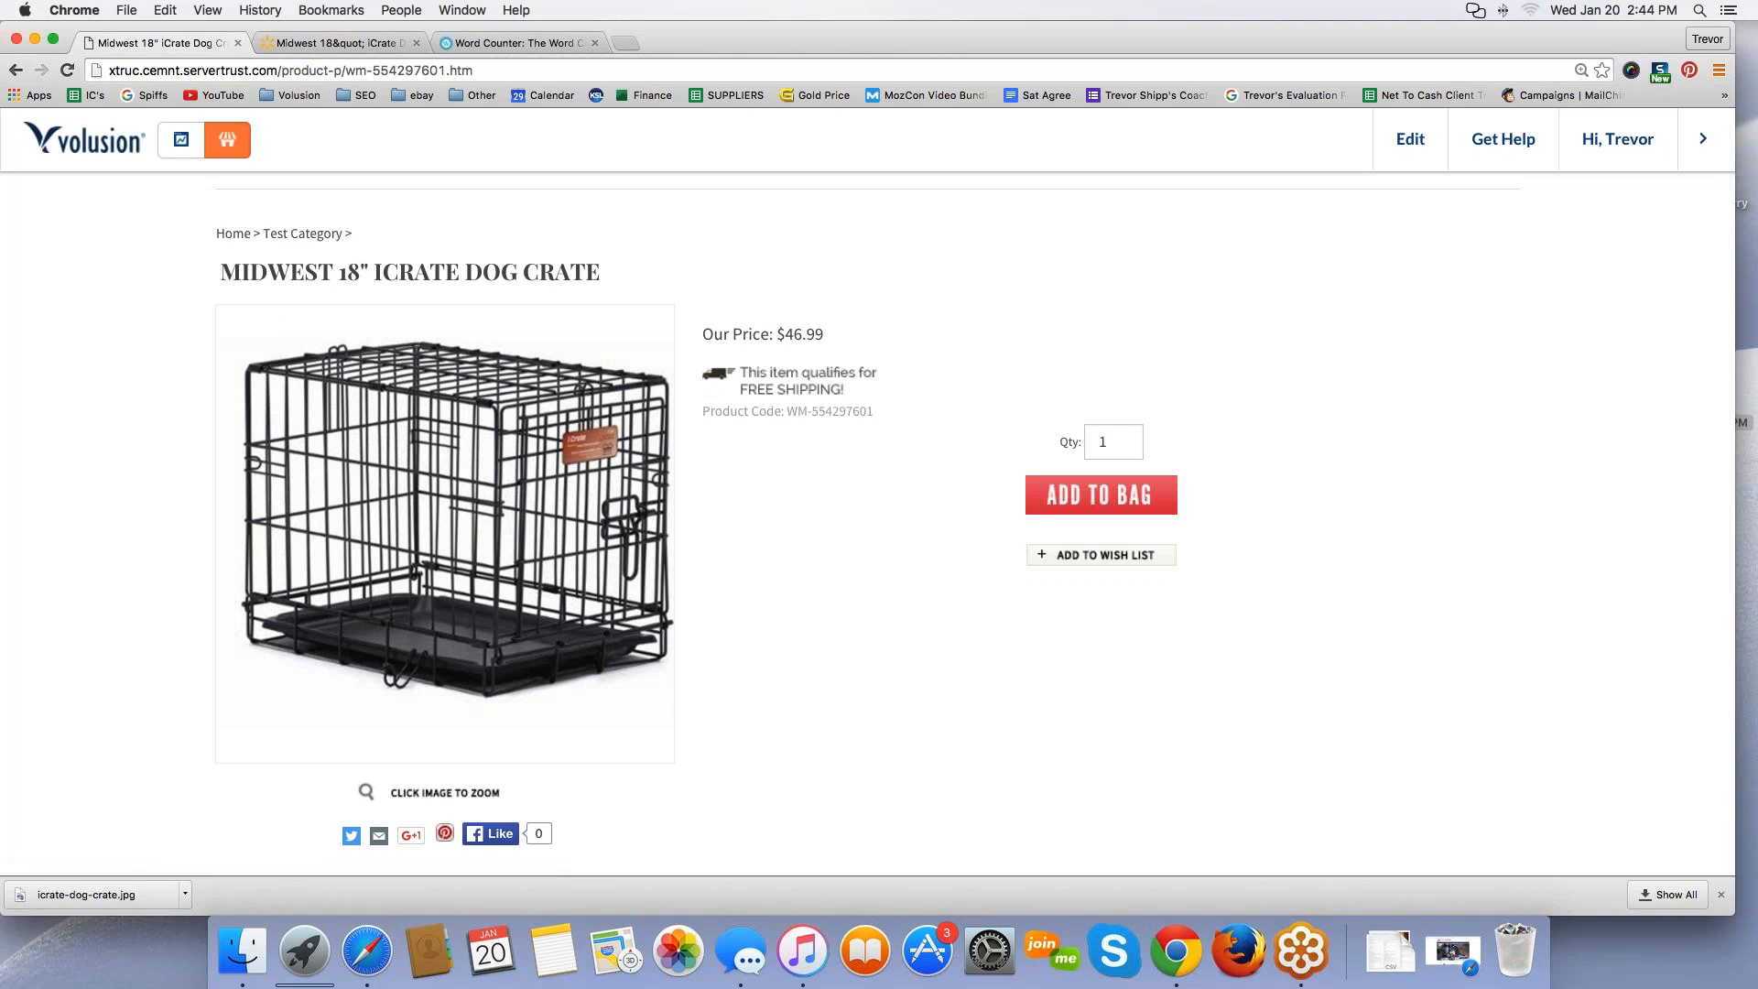
Step: Copy the product title from the Walmart listing and search Google Images for Midwest 18" iCrate Dog Crate
key("ctrl+Tab")
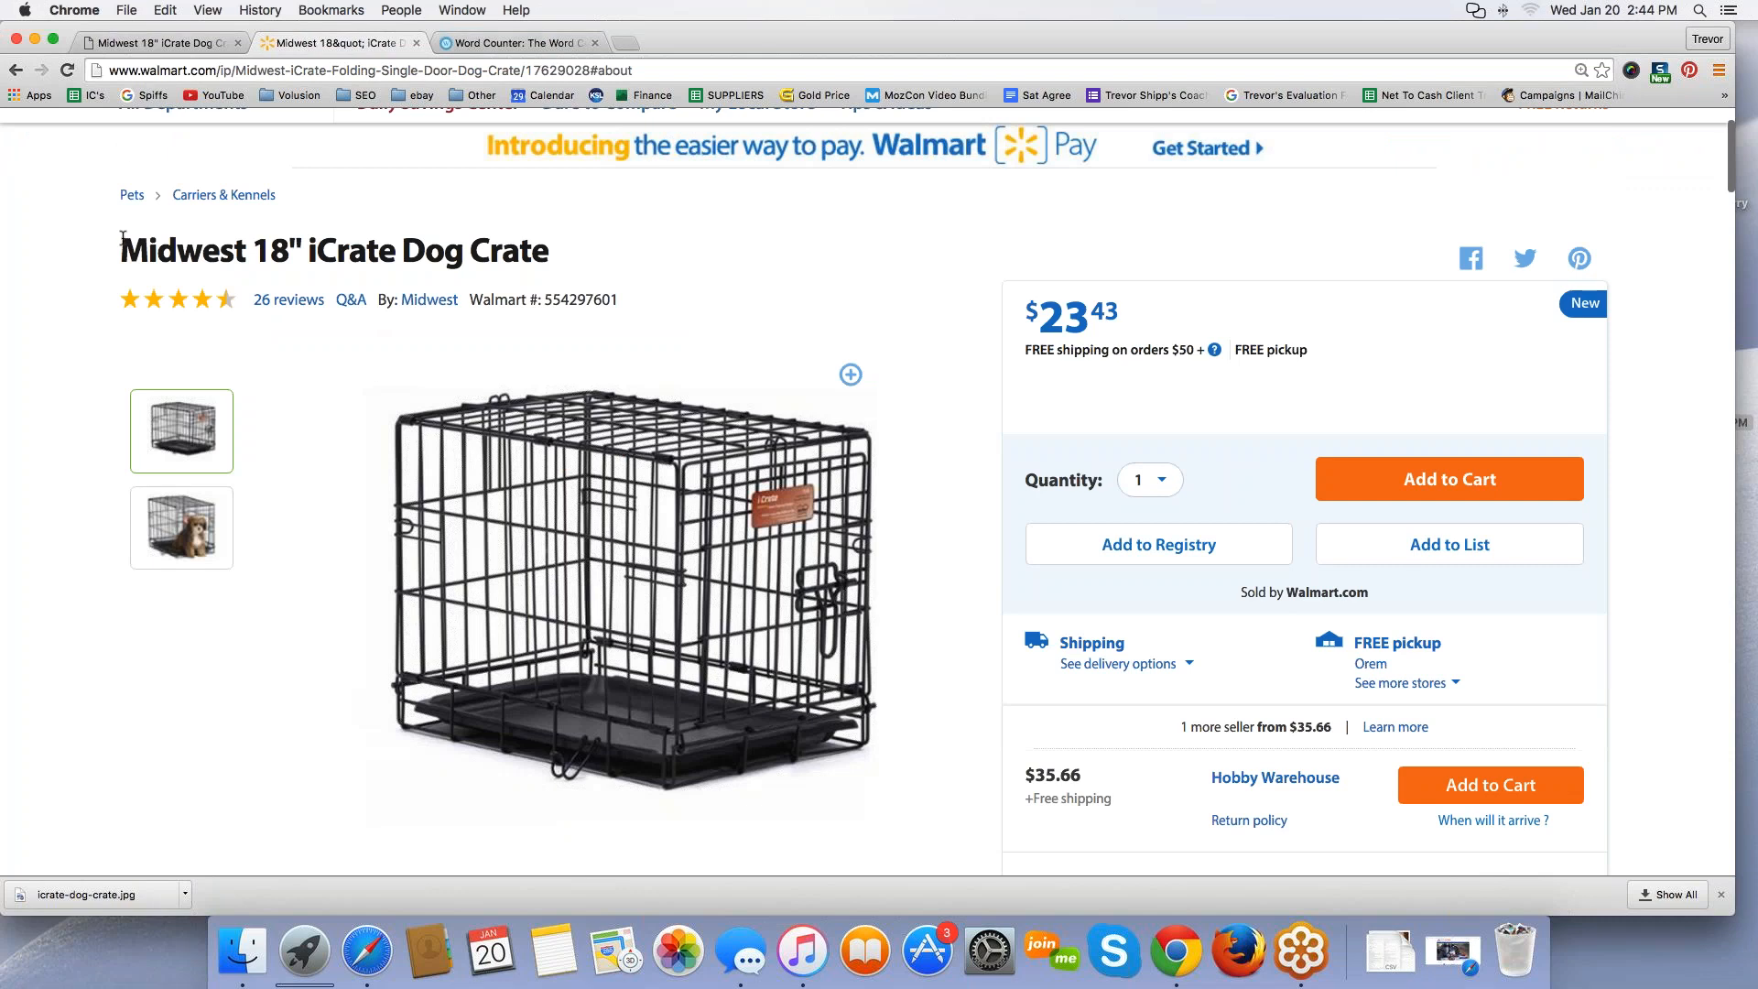
left_click_drag(122, 238, 563, 281)
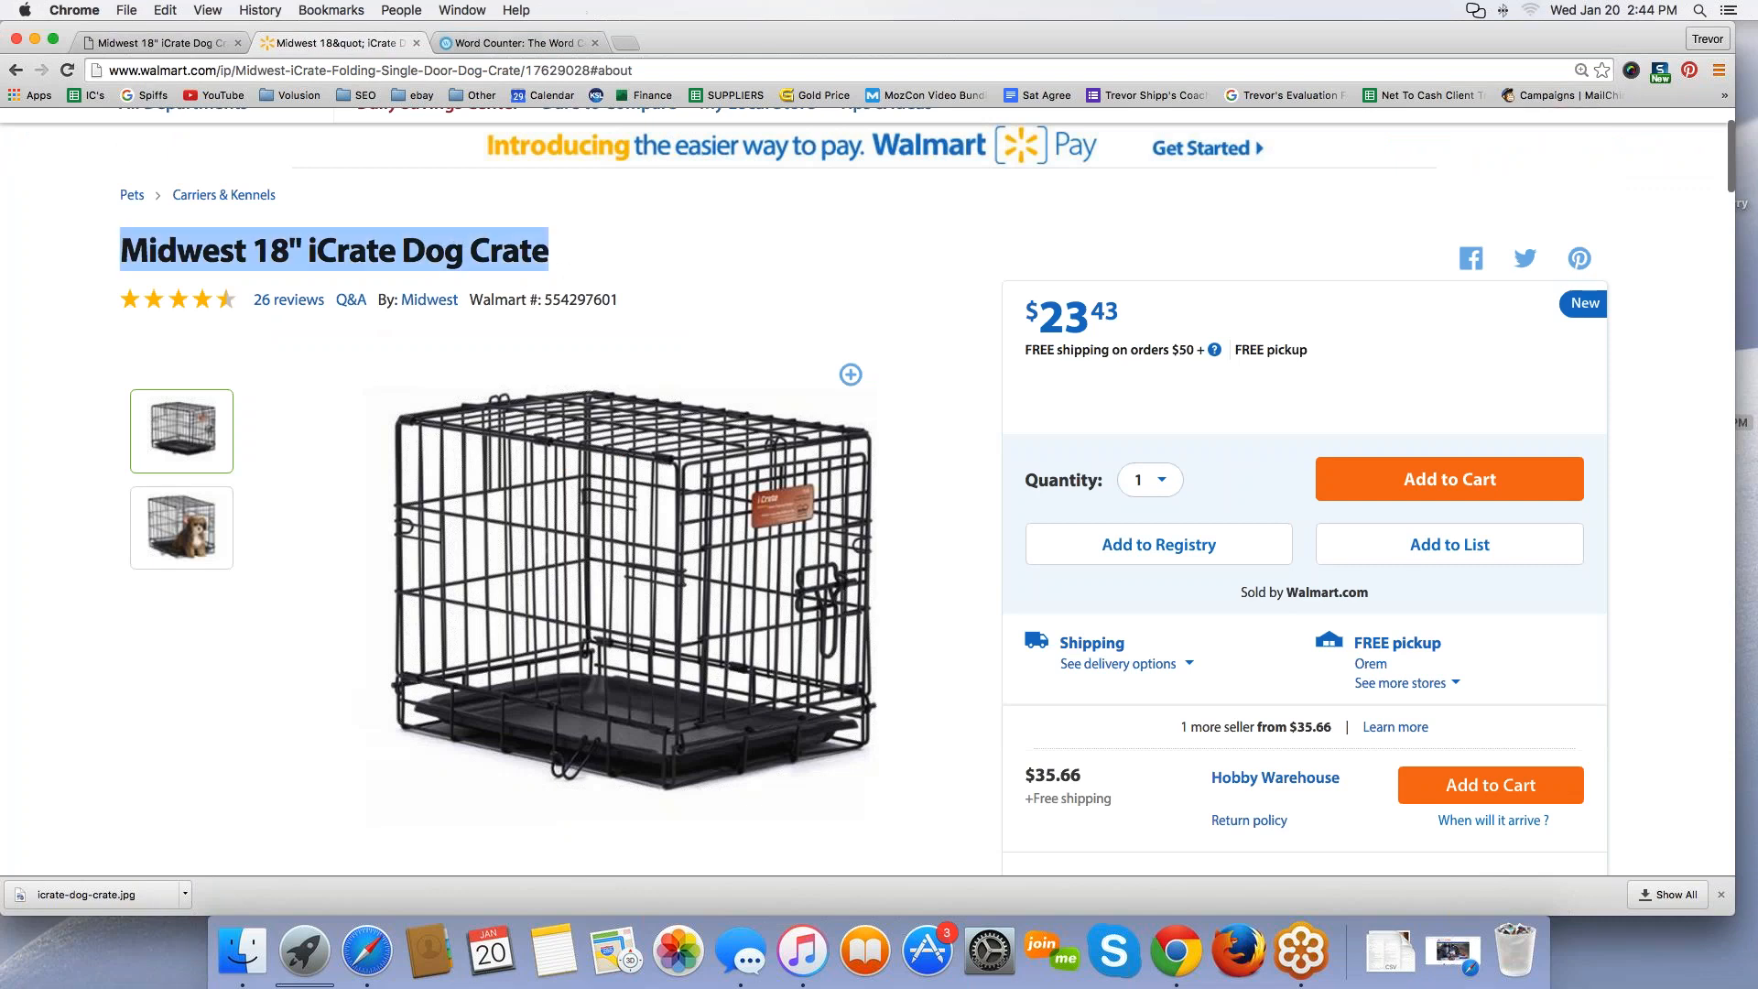
left_click(624, 42)
type("google.com/")
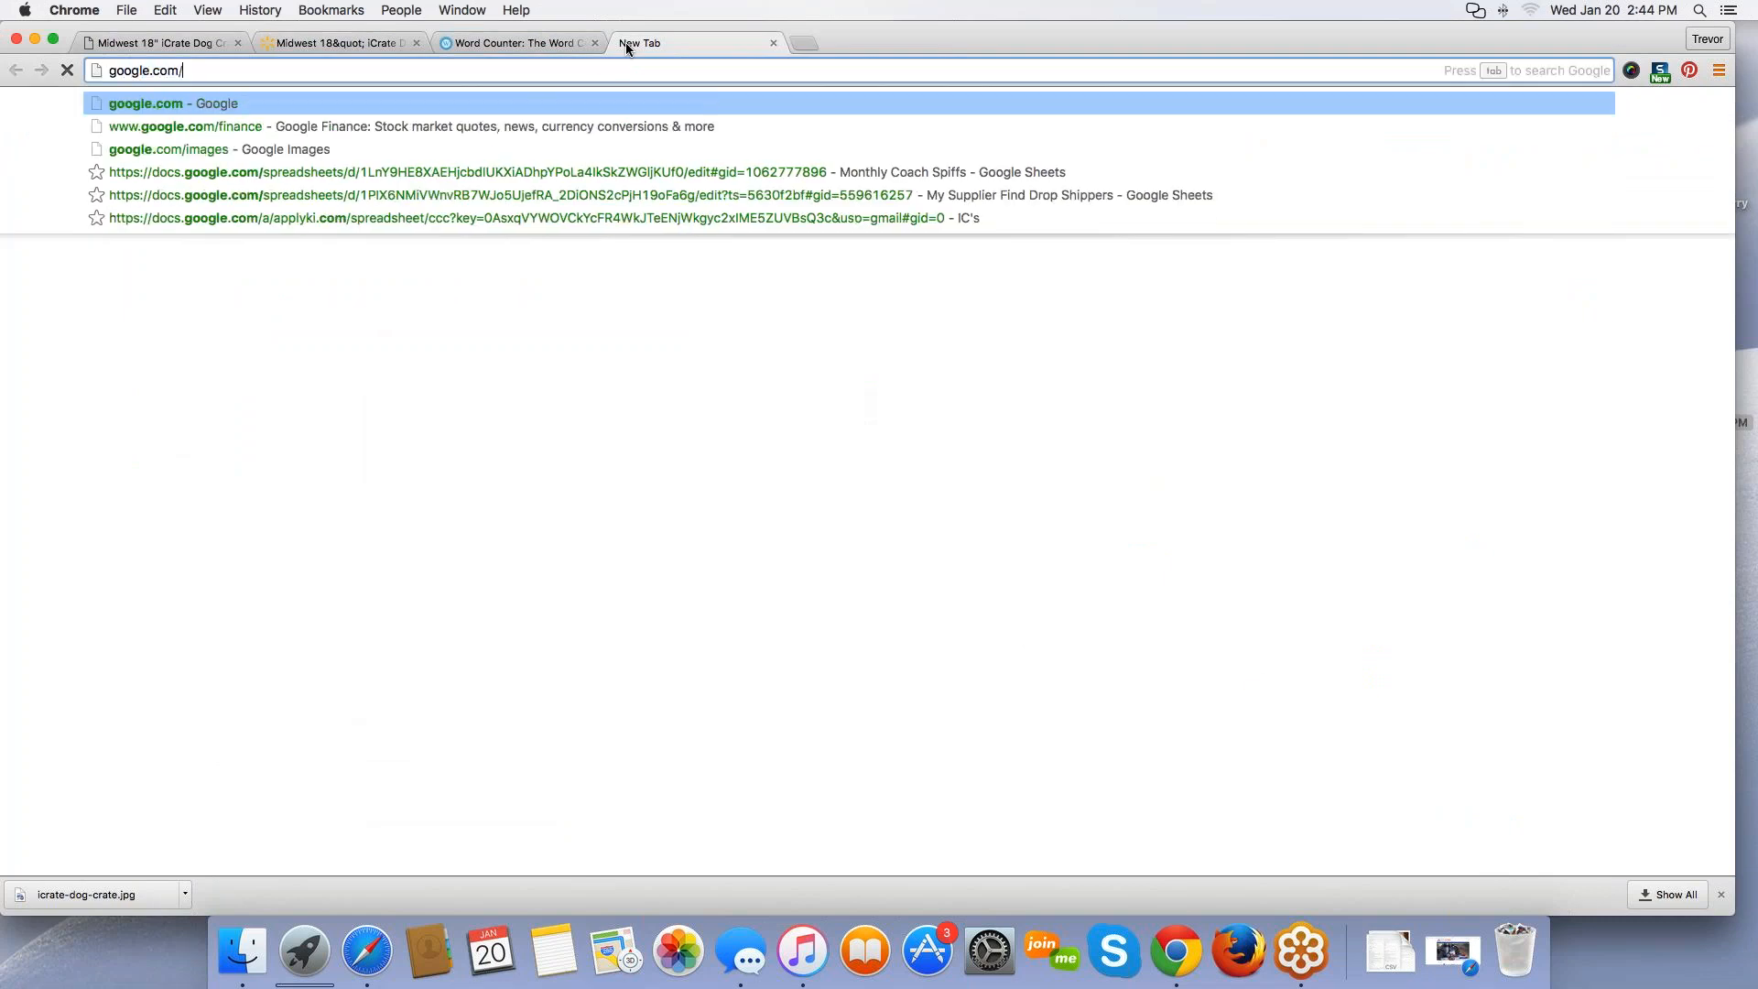
type("images")
key("Return")
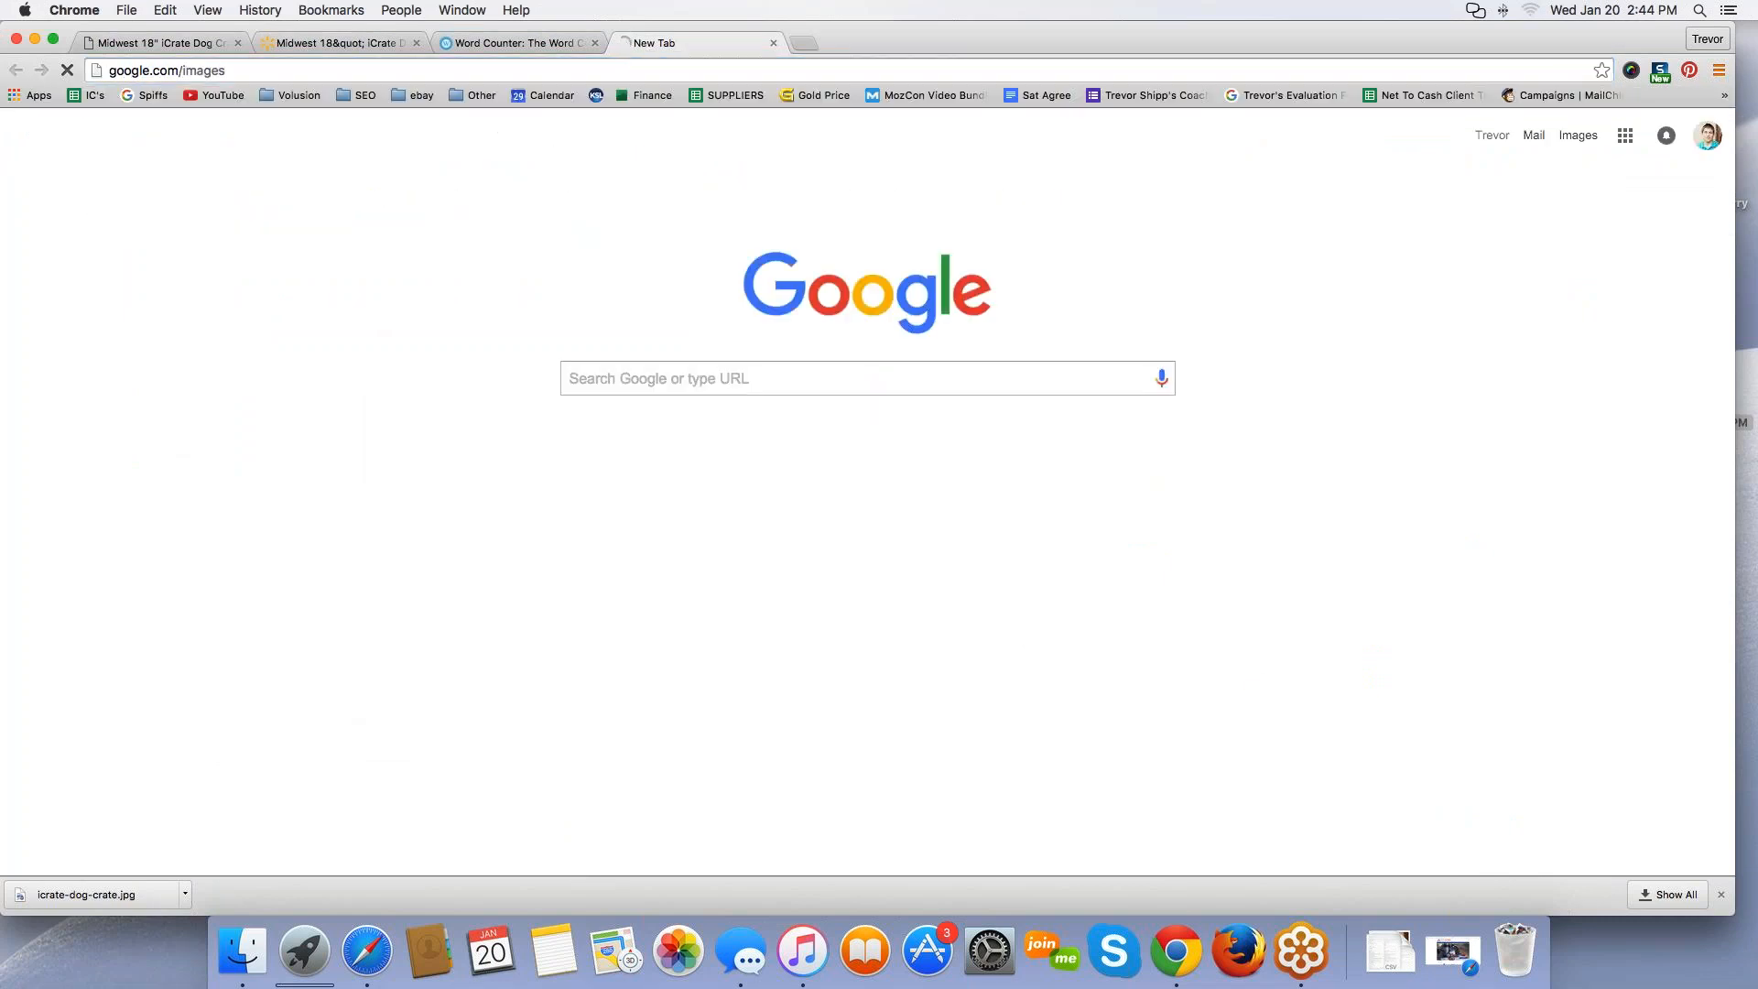
key("super+v")
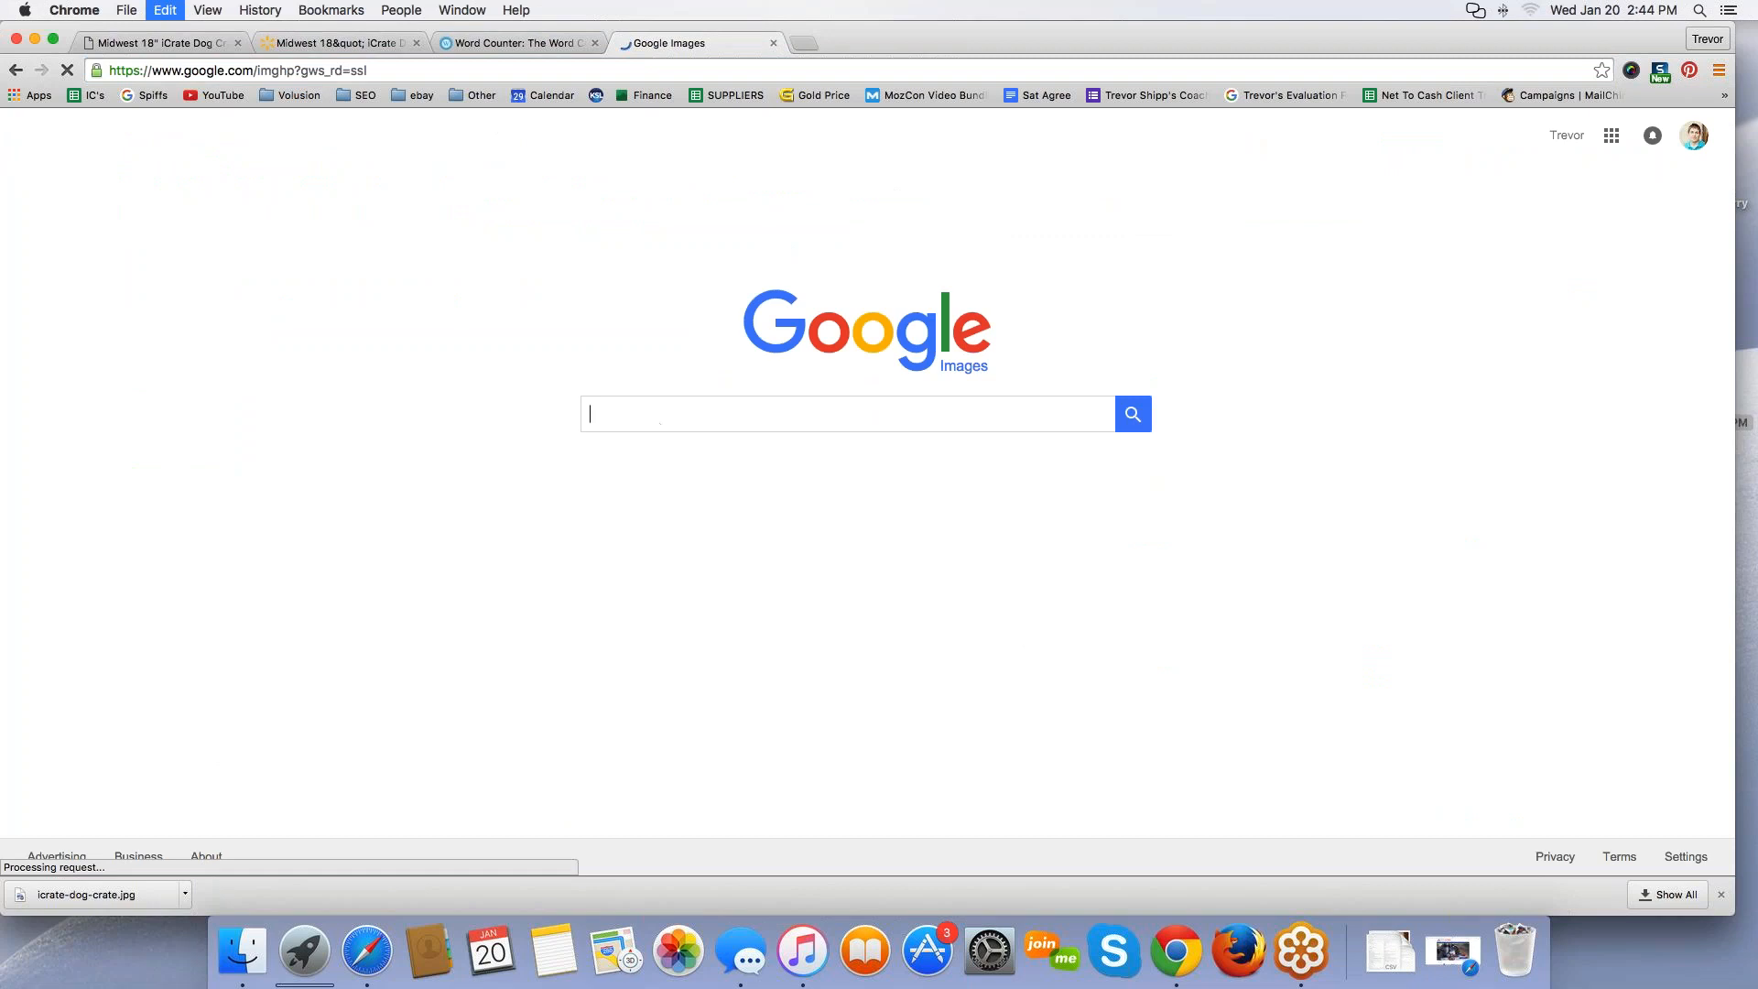
left_click_drag(835, 412, 575, 404)
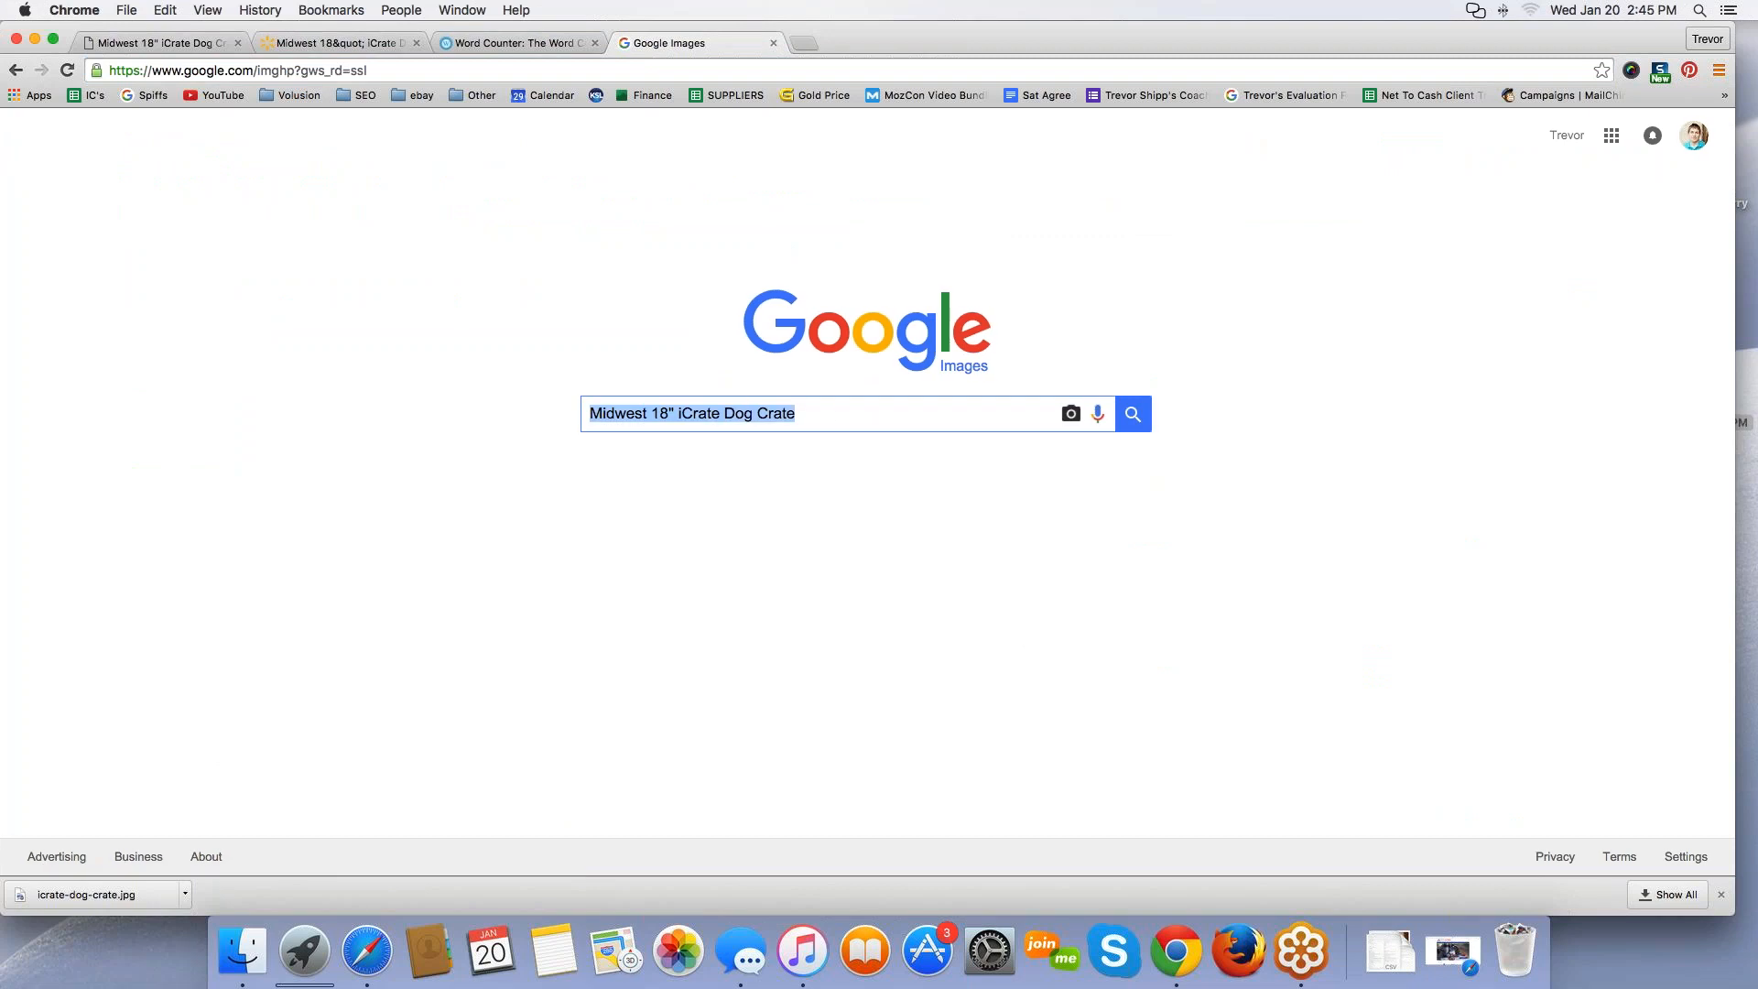
left_click(1132, 413)
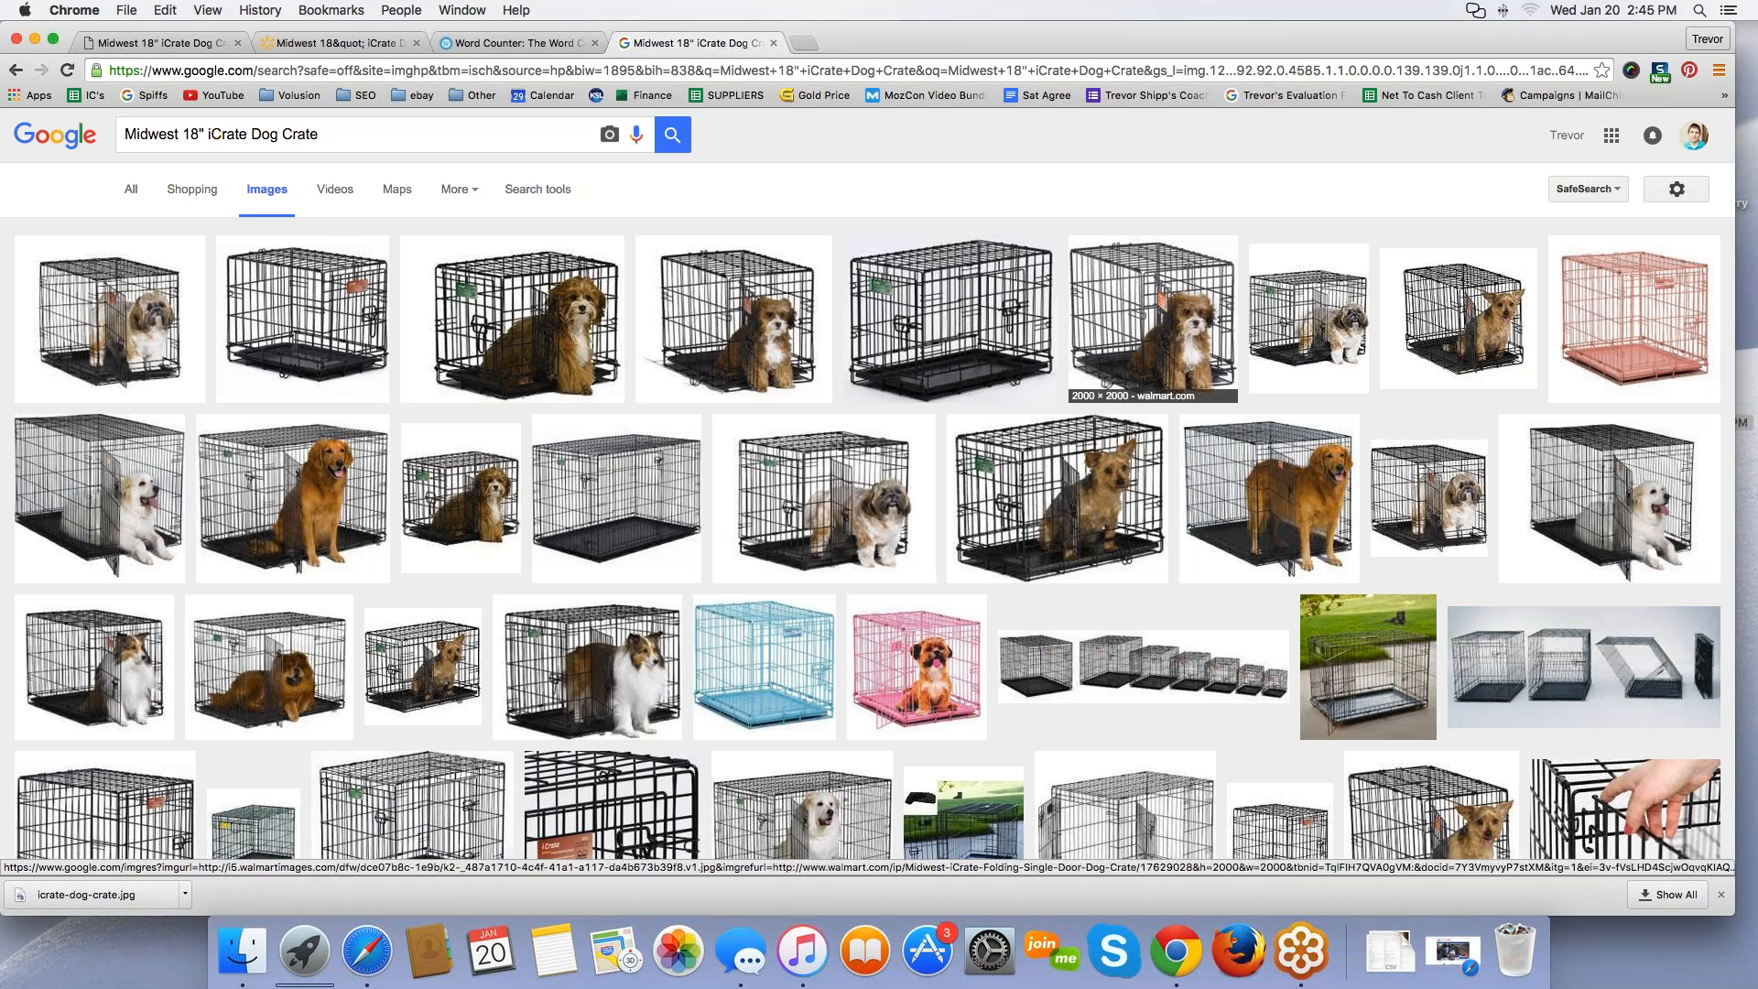
Step: Preview the 2000 × 2000 Walmart picture of the puppy in the crate, compare it with the storefront image, and open it full size
left_click(1128, 321)
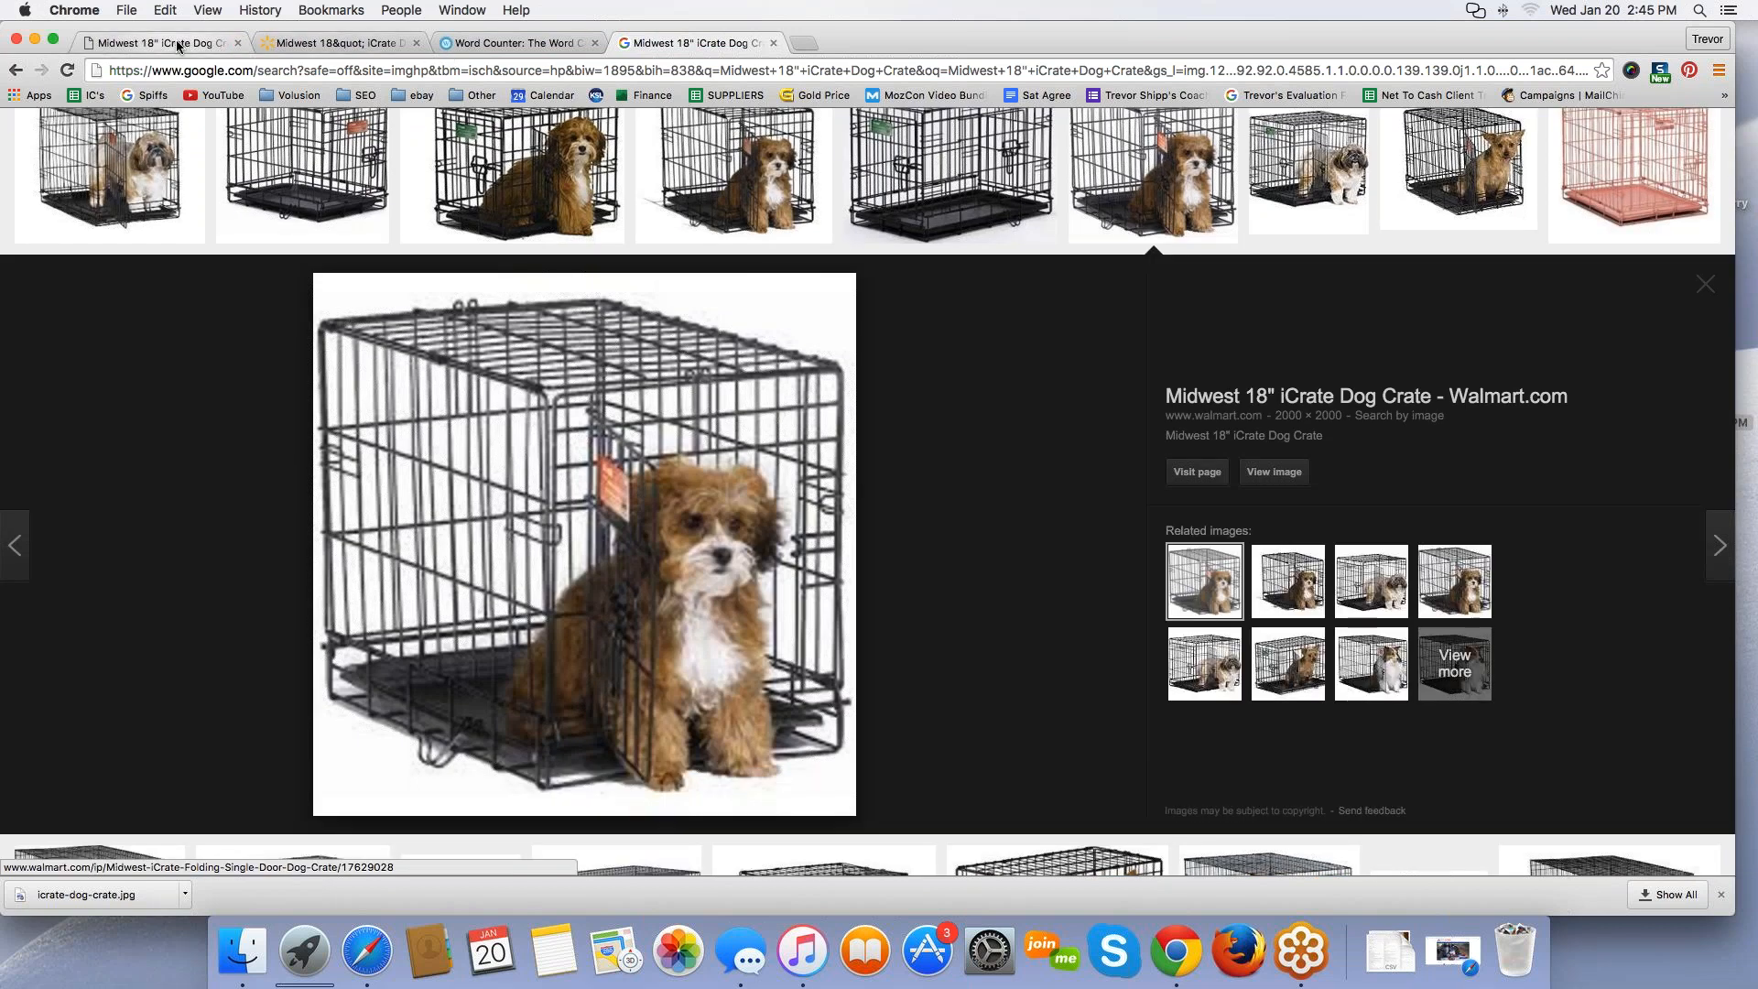
left_click(179, 45)
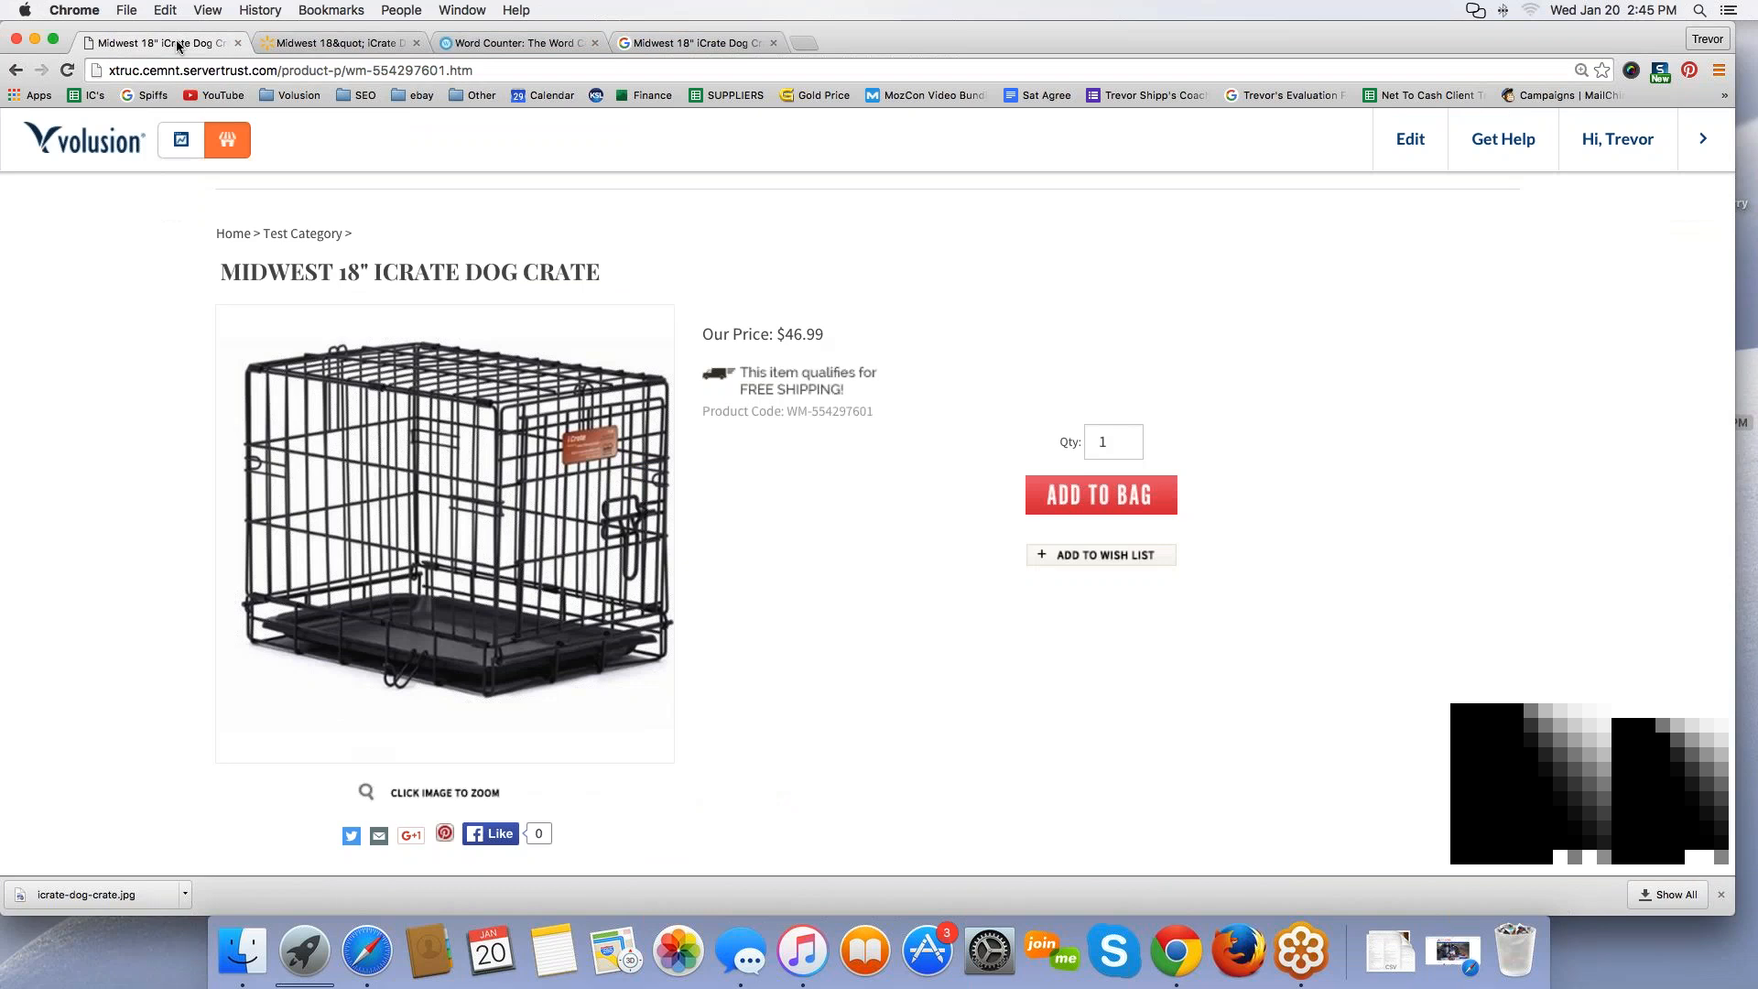
left_click(666, 50)
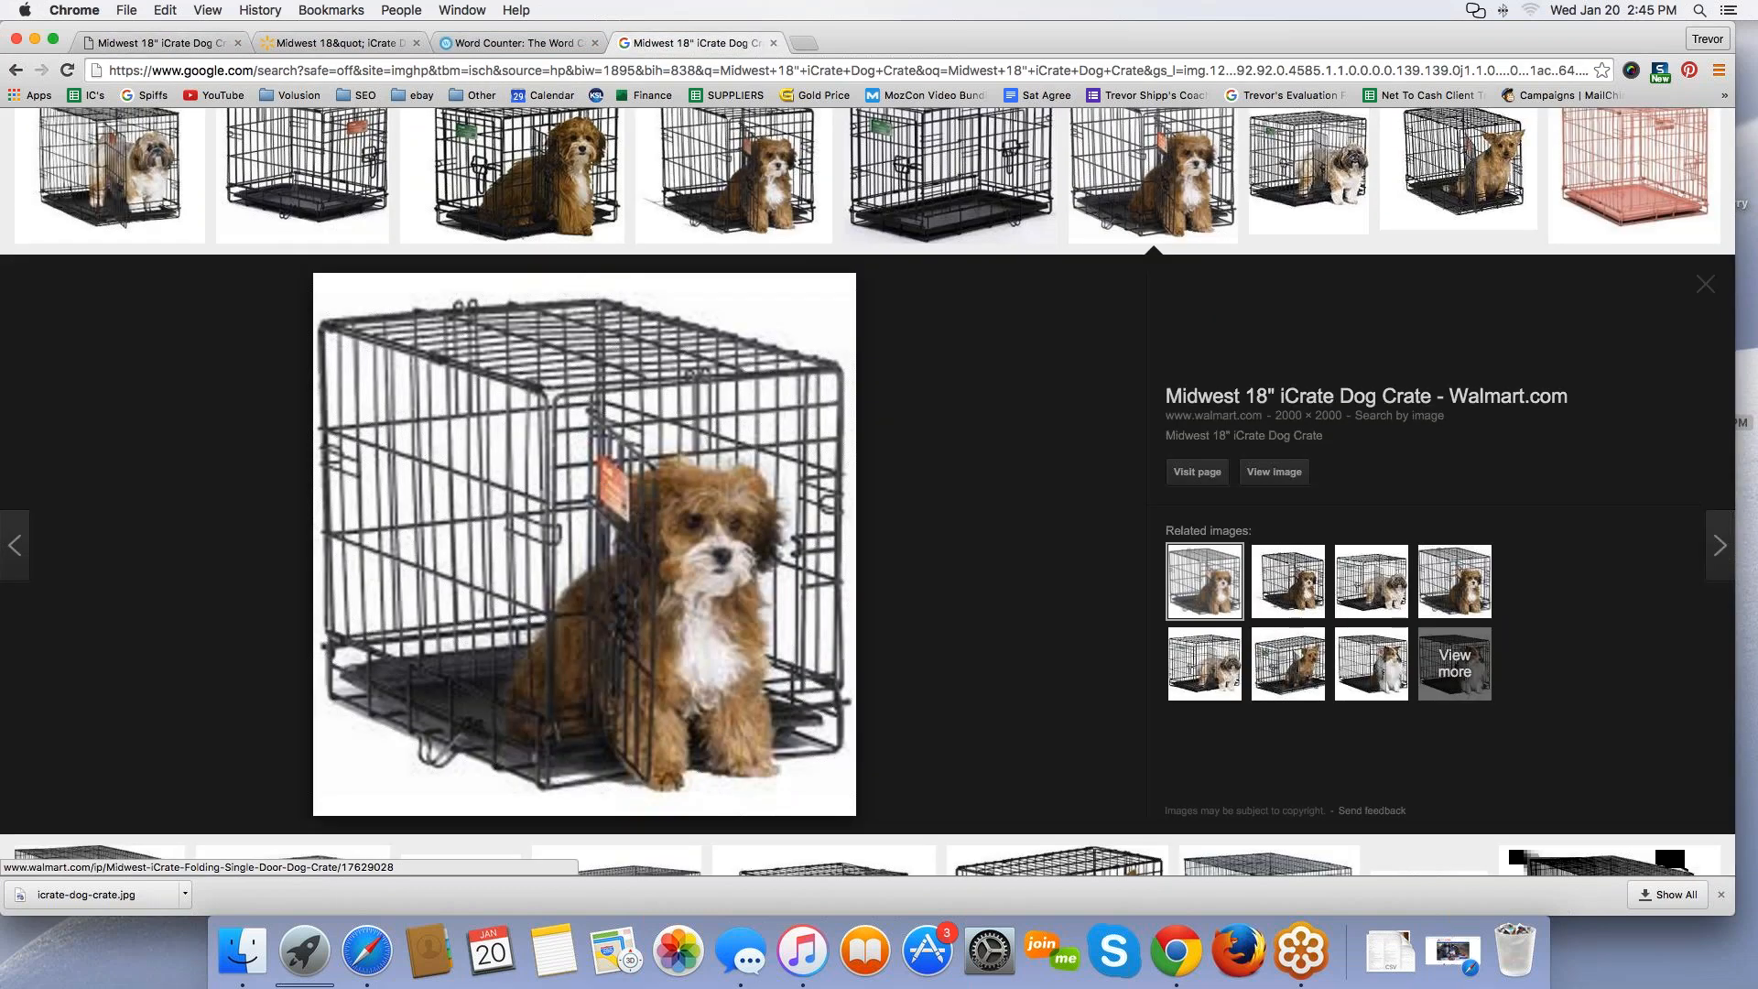
scroll(1162, 341, "up", 3)
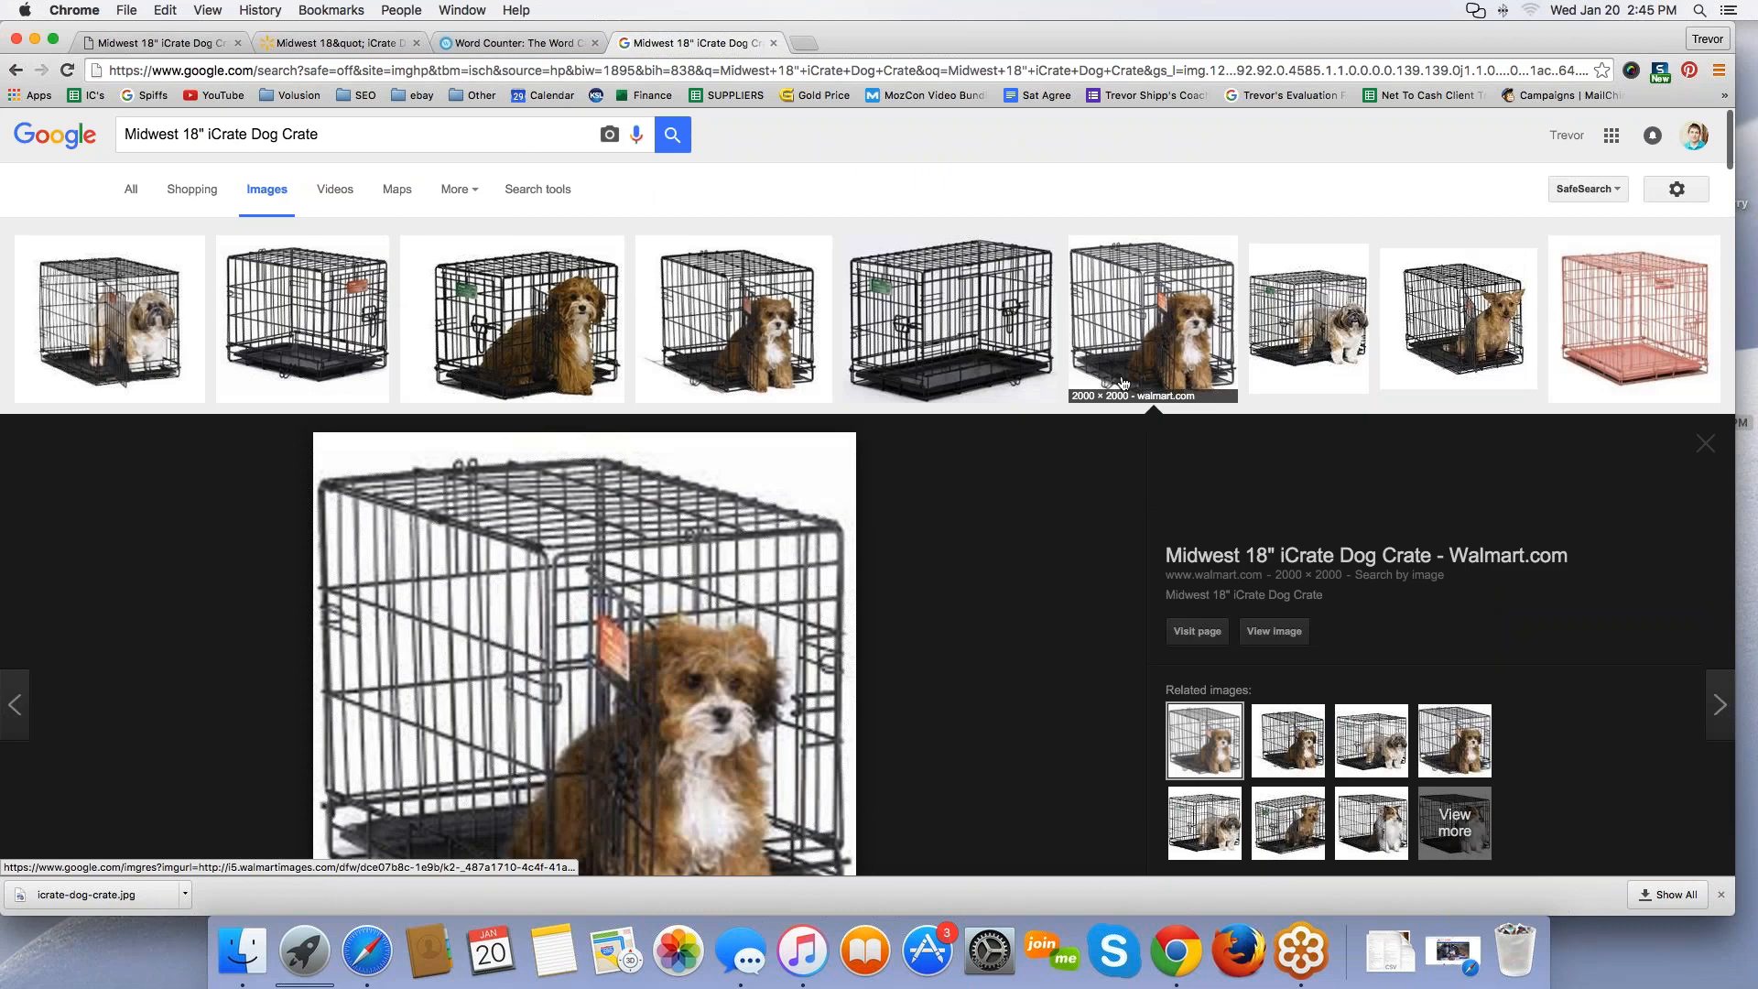
scroll(1121, 389, "down", 3)
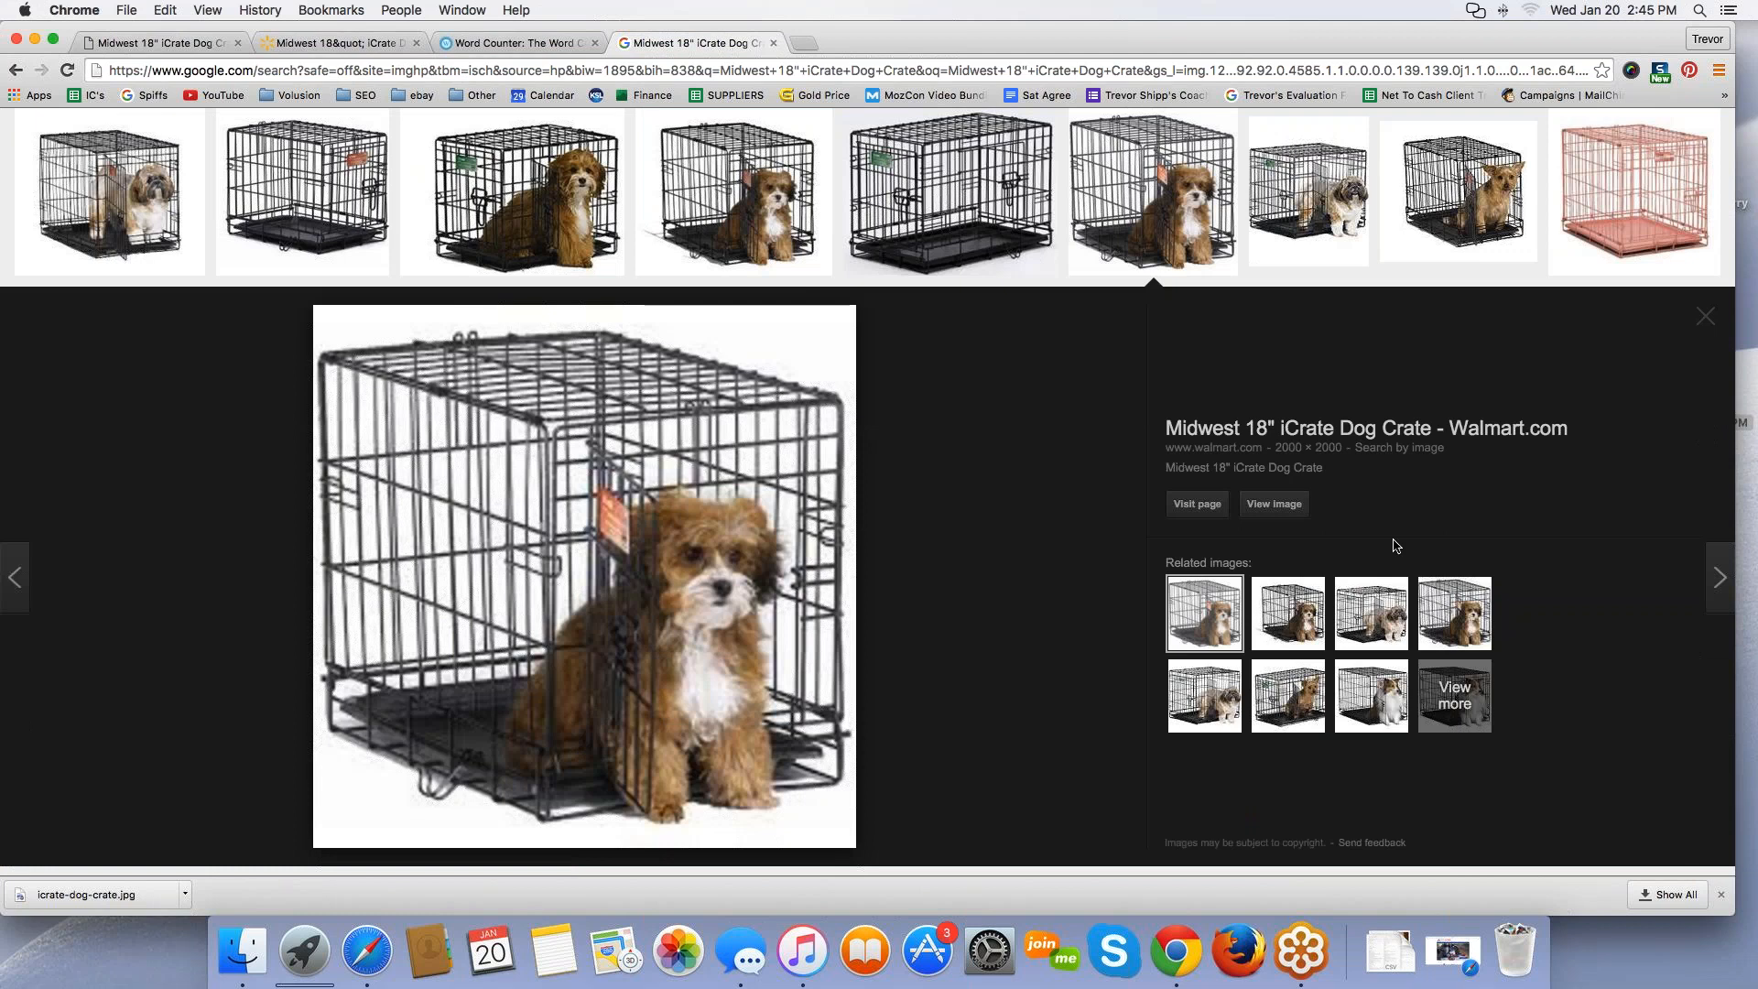
left_click(1257, 504)
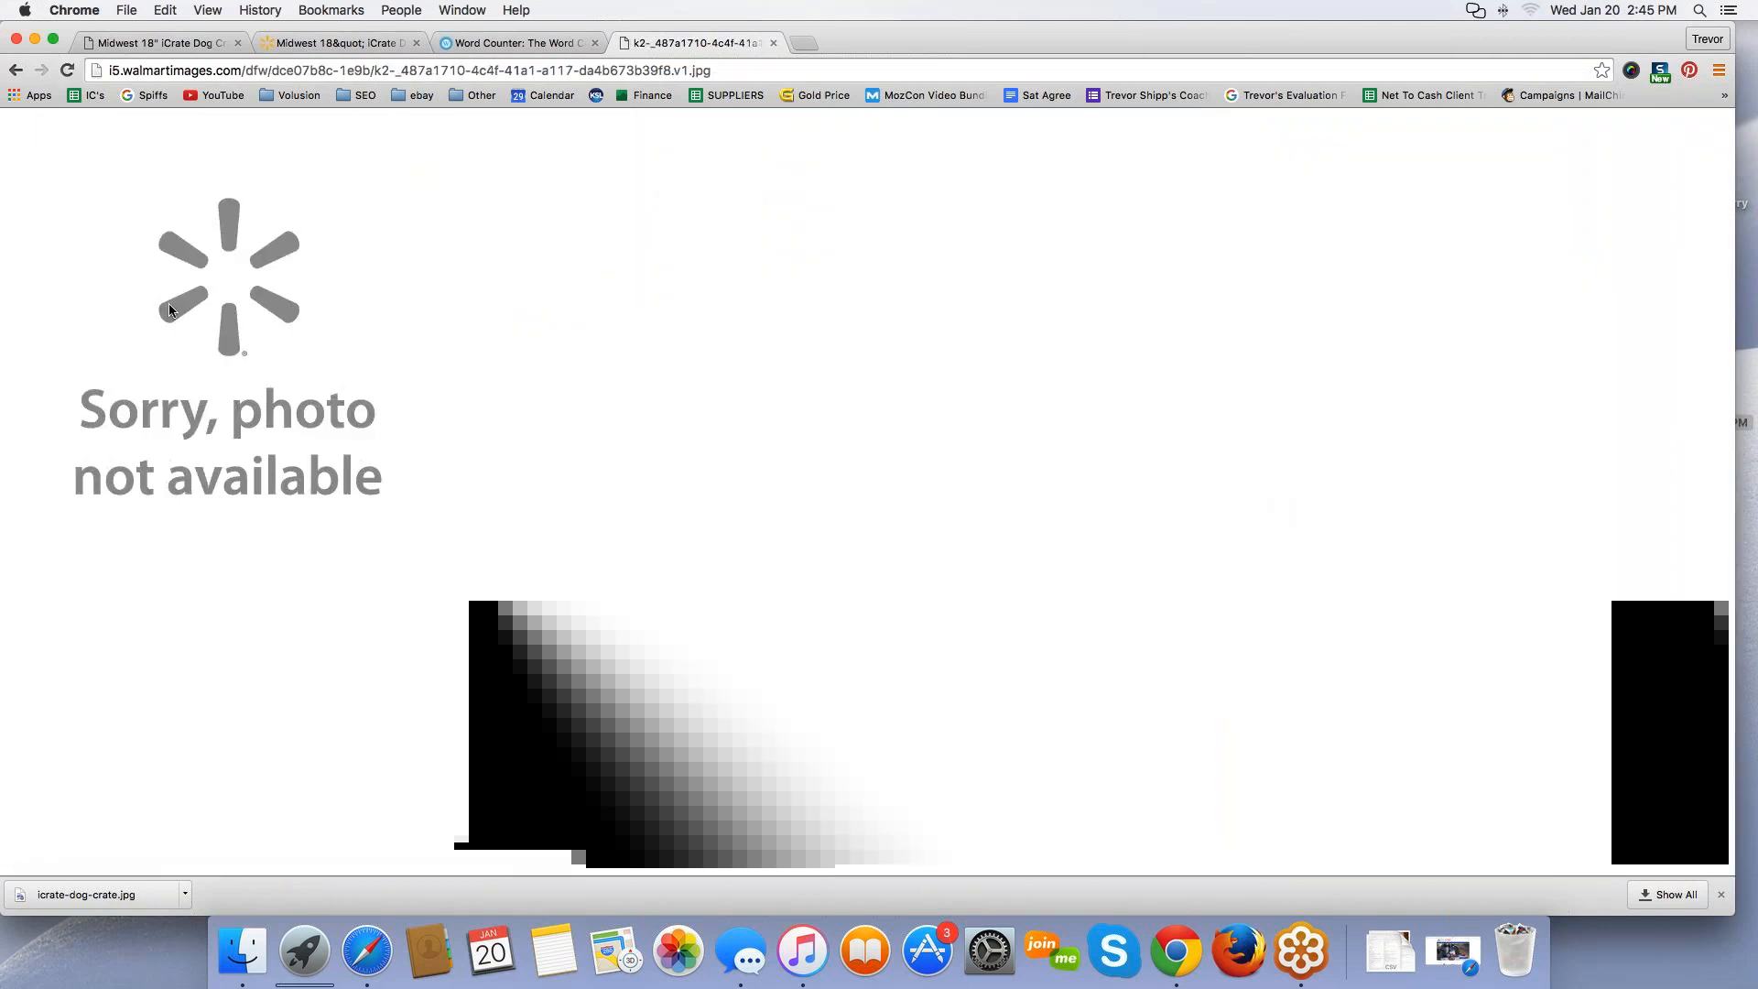
left_click(490, 43)
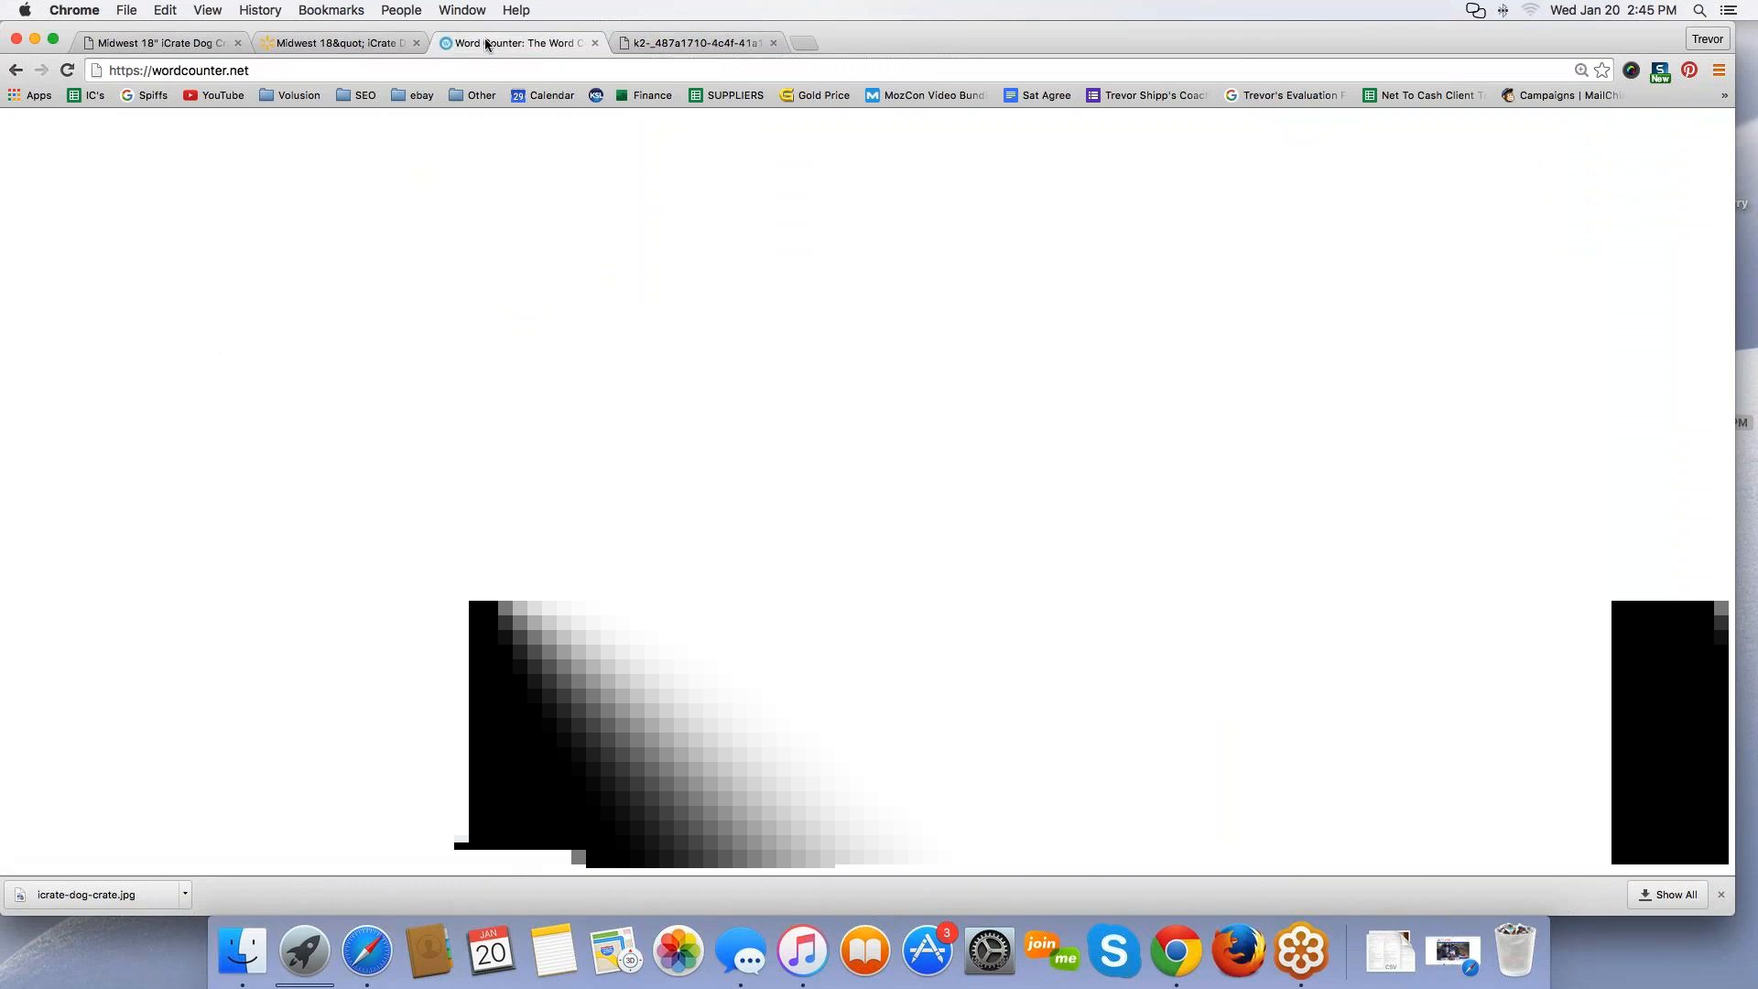
left_click(627, 43)
left_click(167, 45)
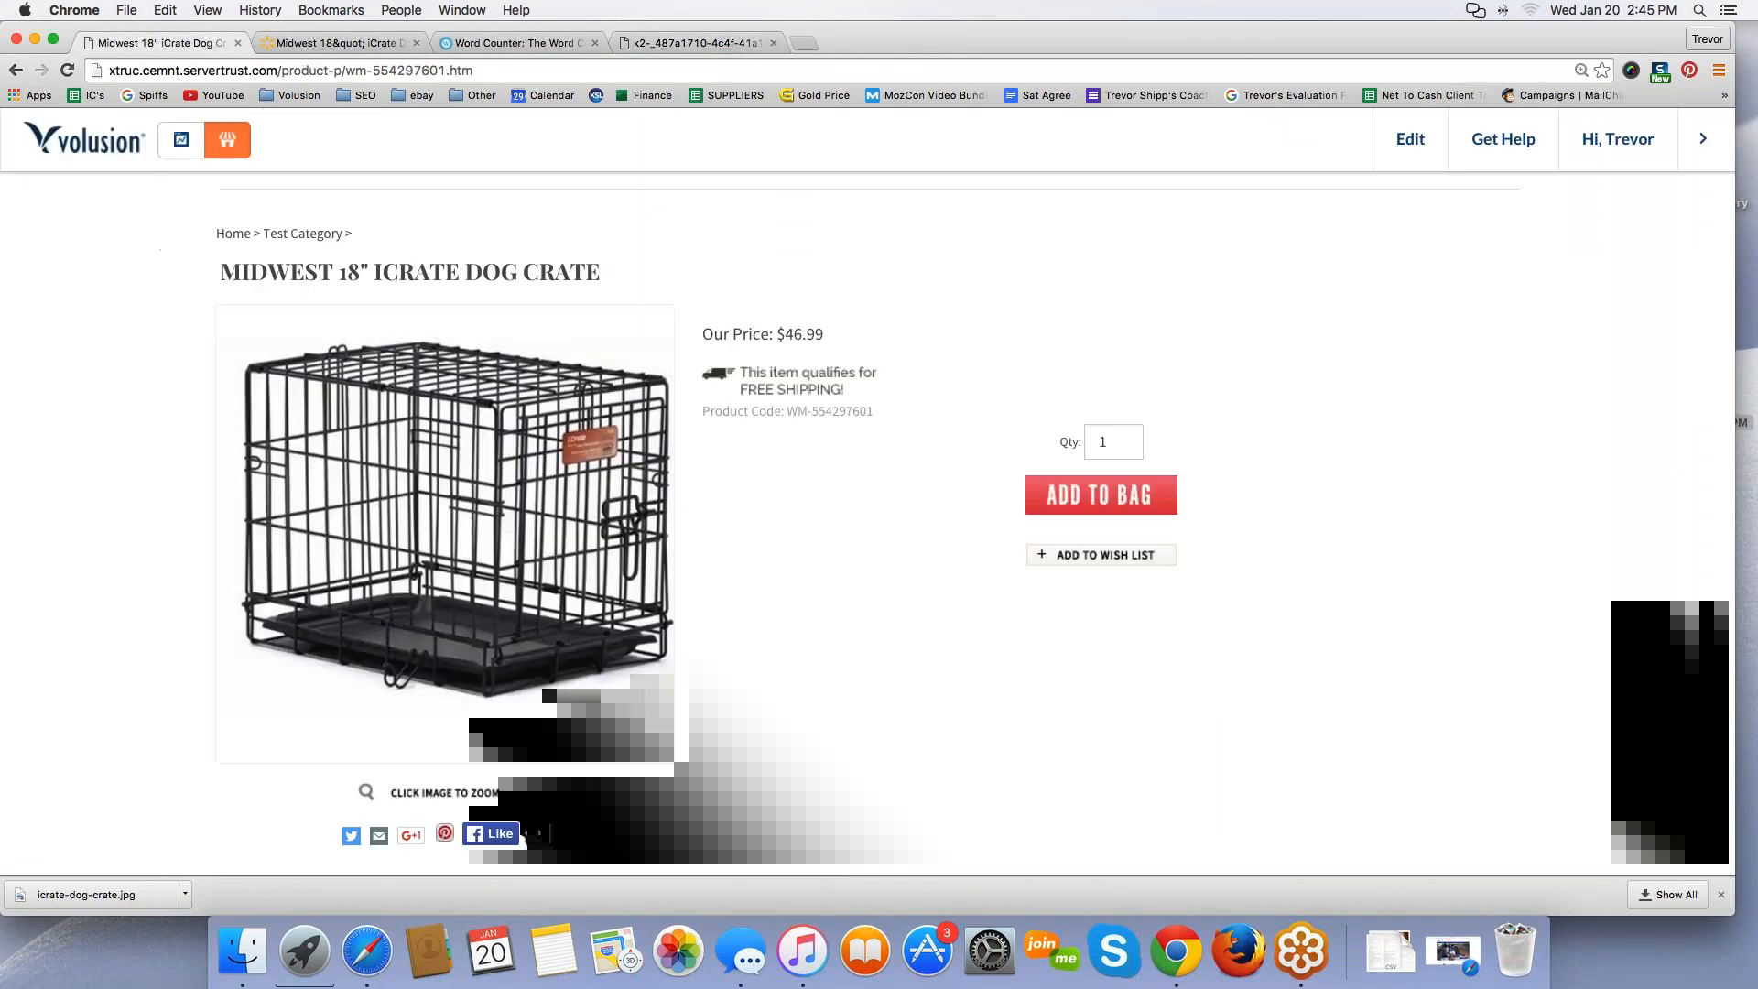
left_click(339, 43)
left_click(629, 46)
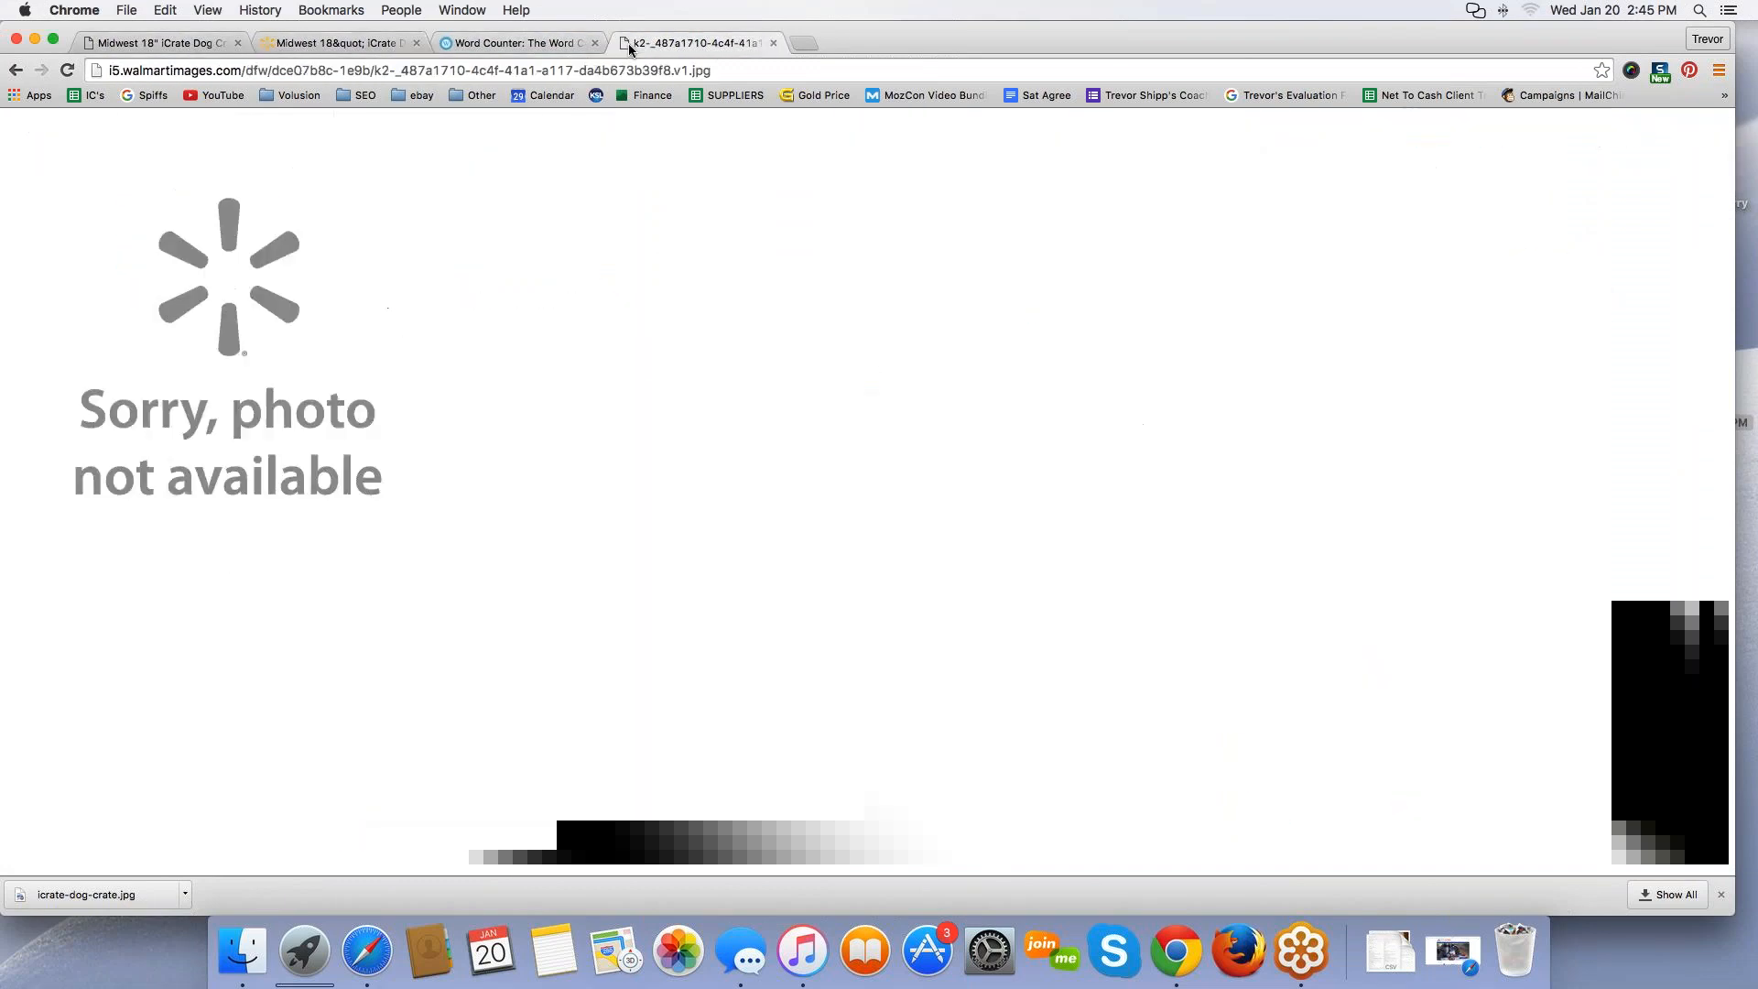
Step: Go back to the Google Images results and examine the enlarged puppy-in-crate picture along with the other crate images
key("super+bracketleft")
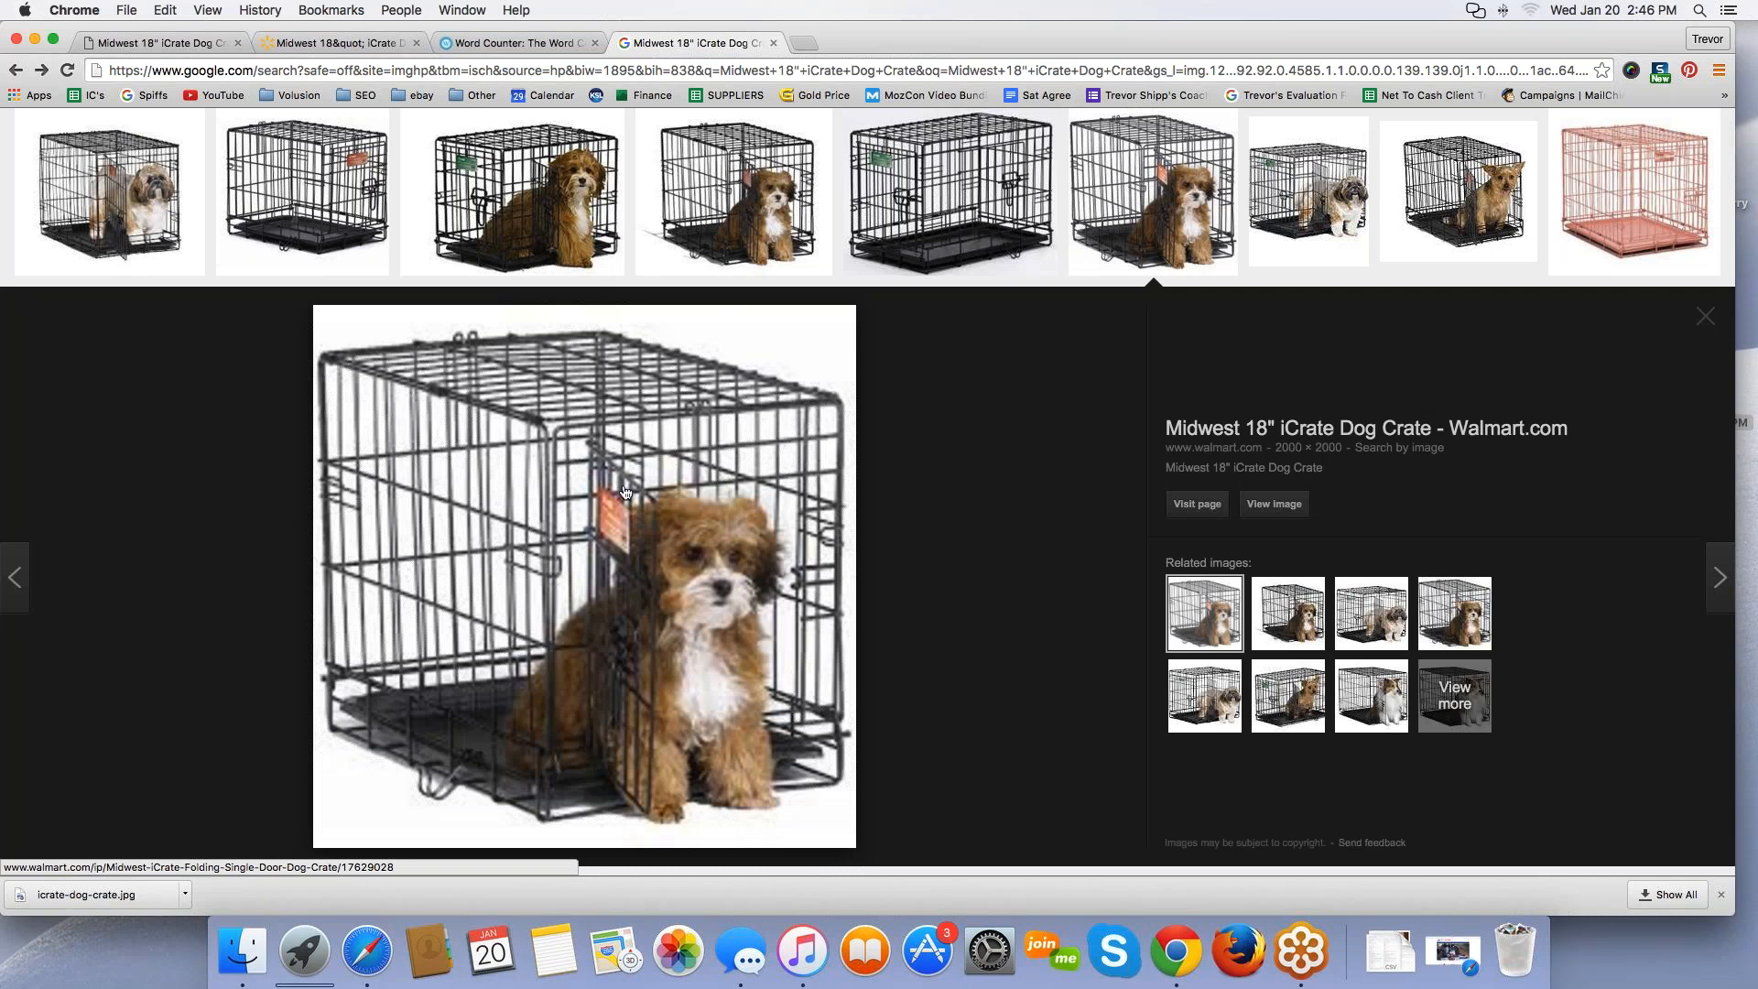
scroll(656, 500, "down", 5)
scroll(655, 500, "down", 2)
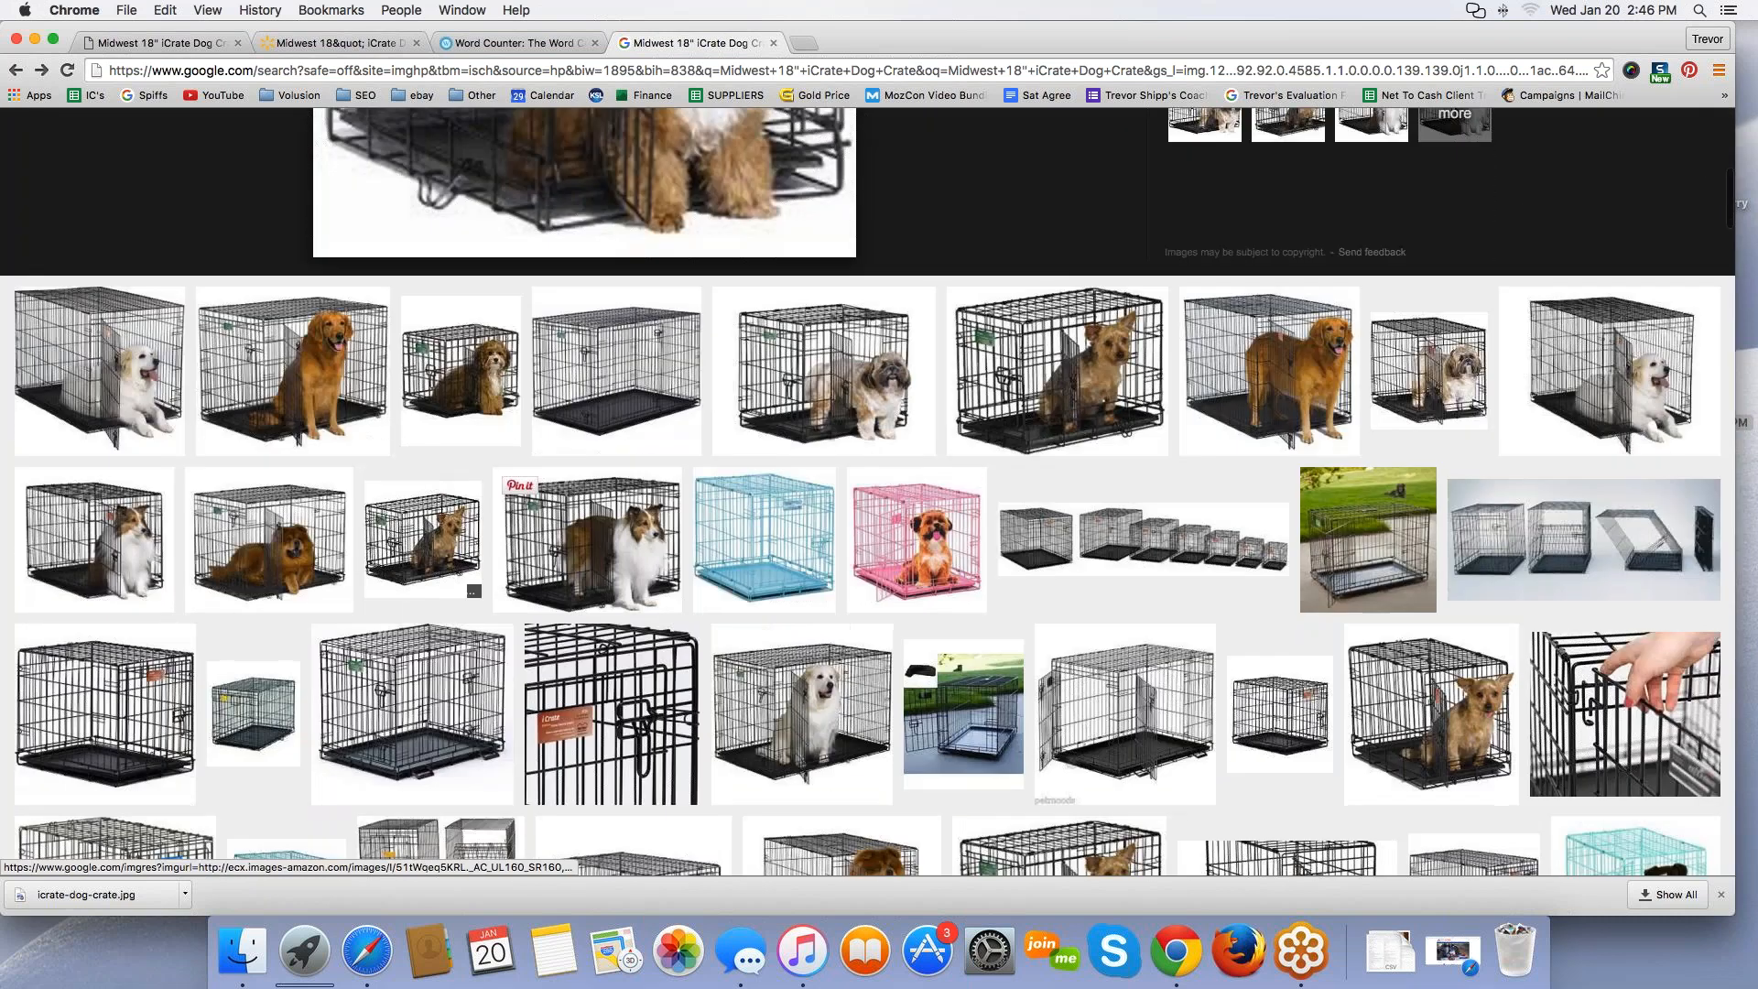
scroll(656, 500, "up", 3)
right_click(589, 341)
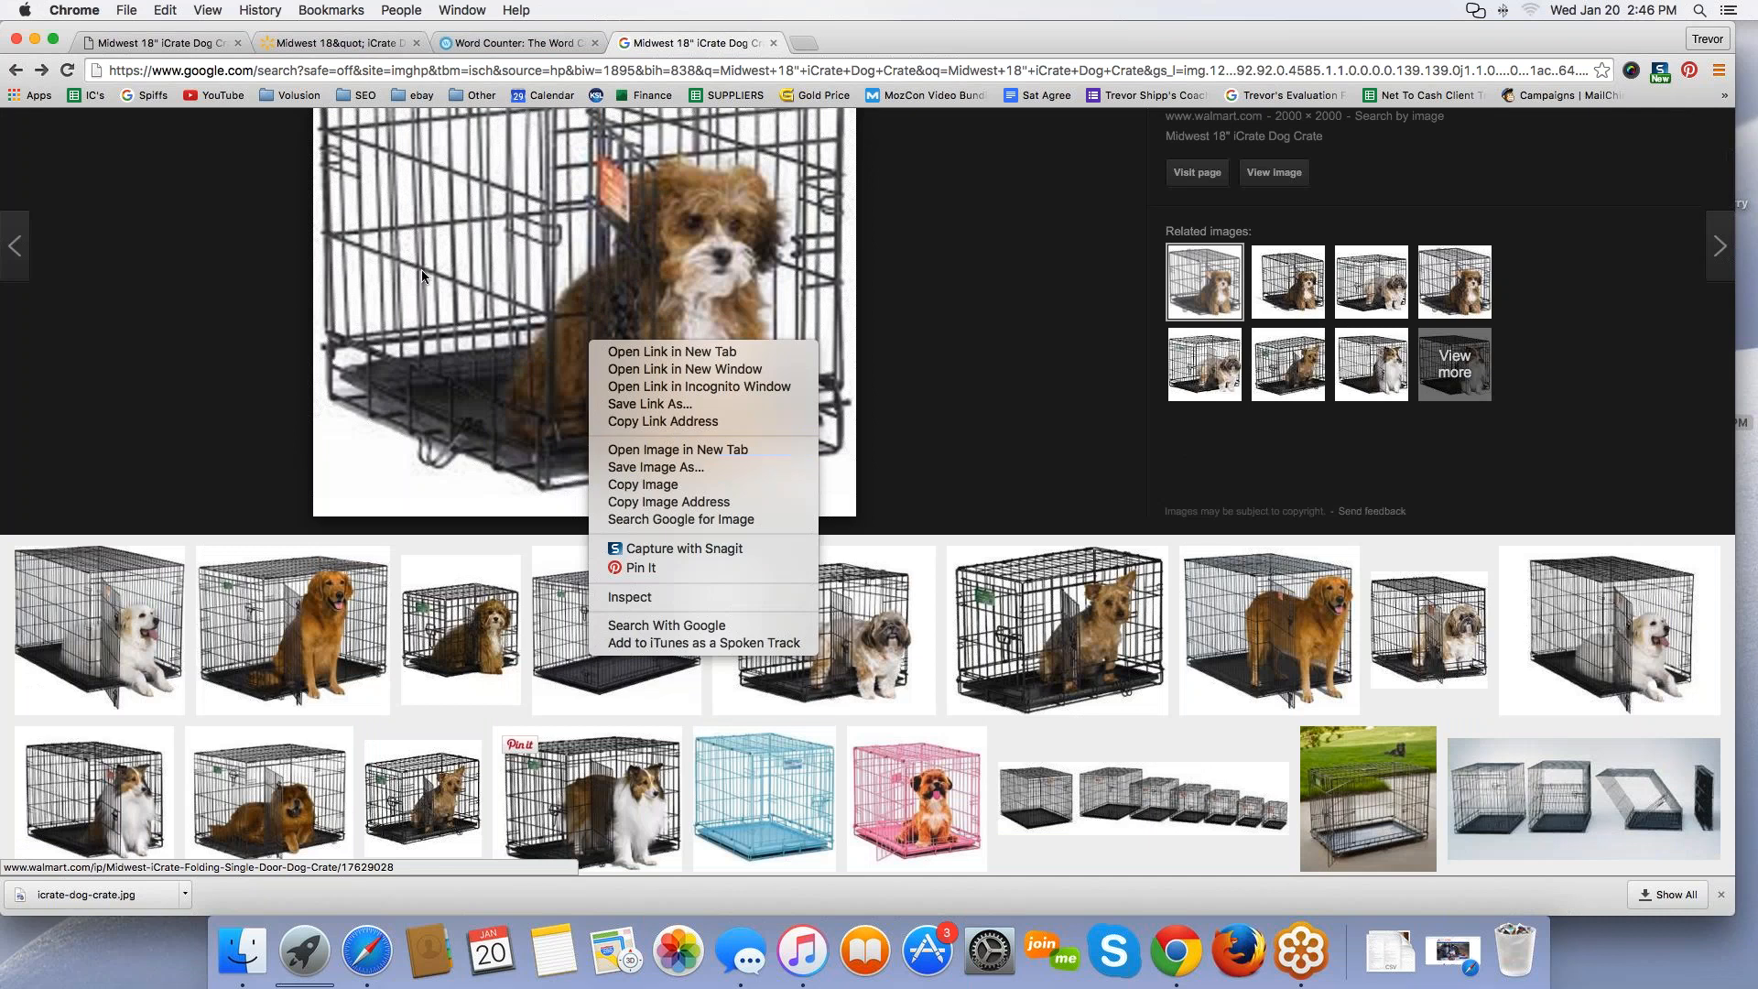
left_click(79, 365)
scroll(1282, 344, "up", 3)
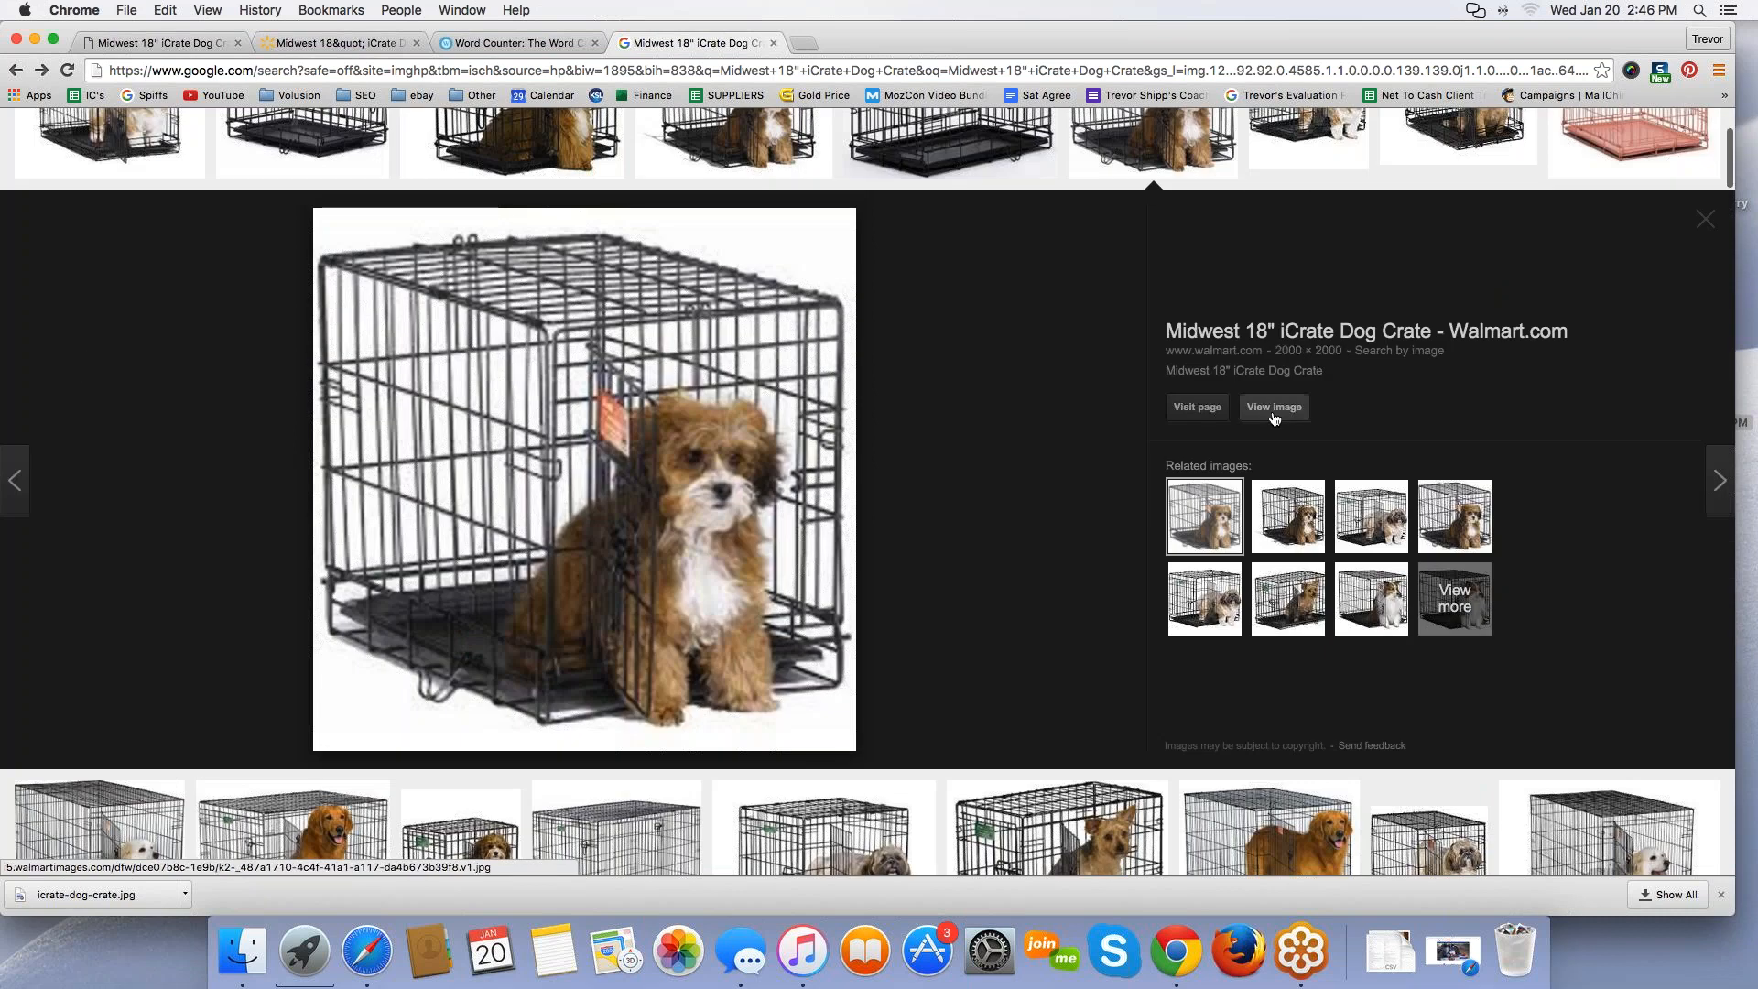
scroll(747, 383, "down", 5)
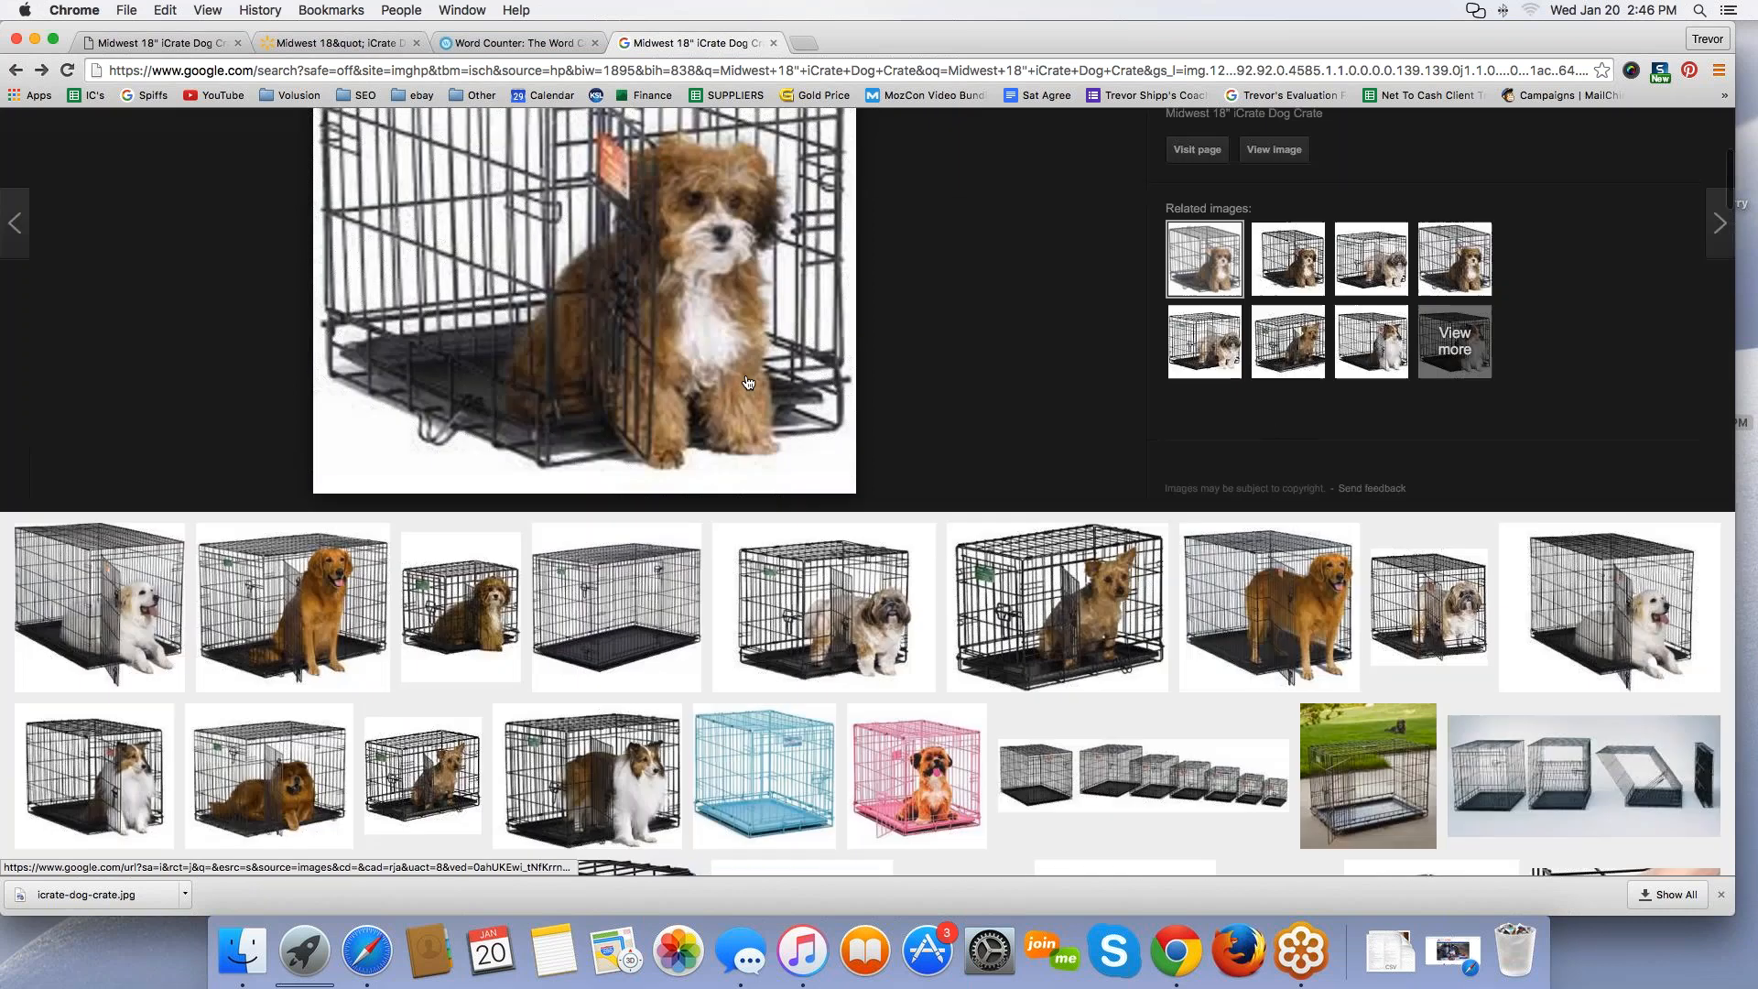
scroll(641, 366, "up", 2)
right_click(492, 286)
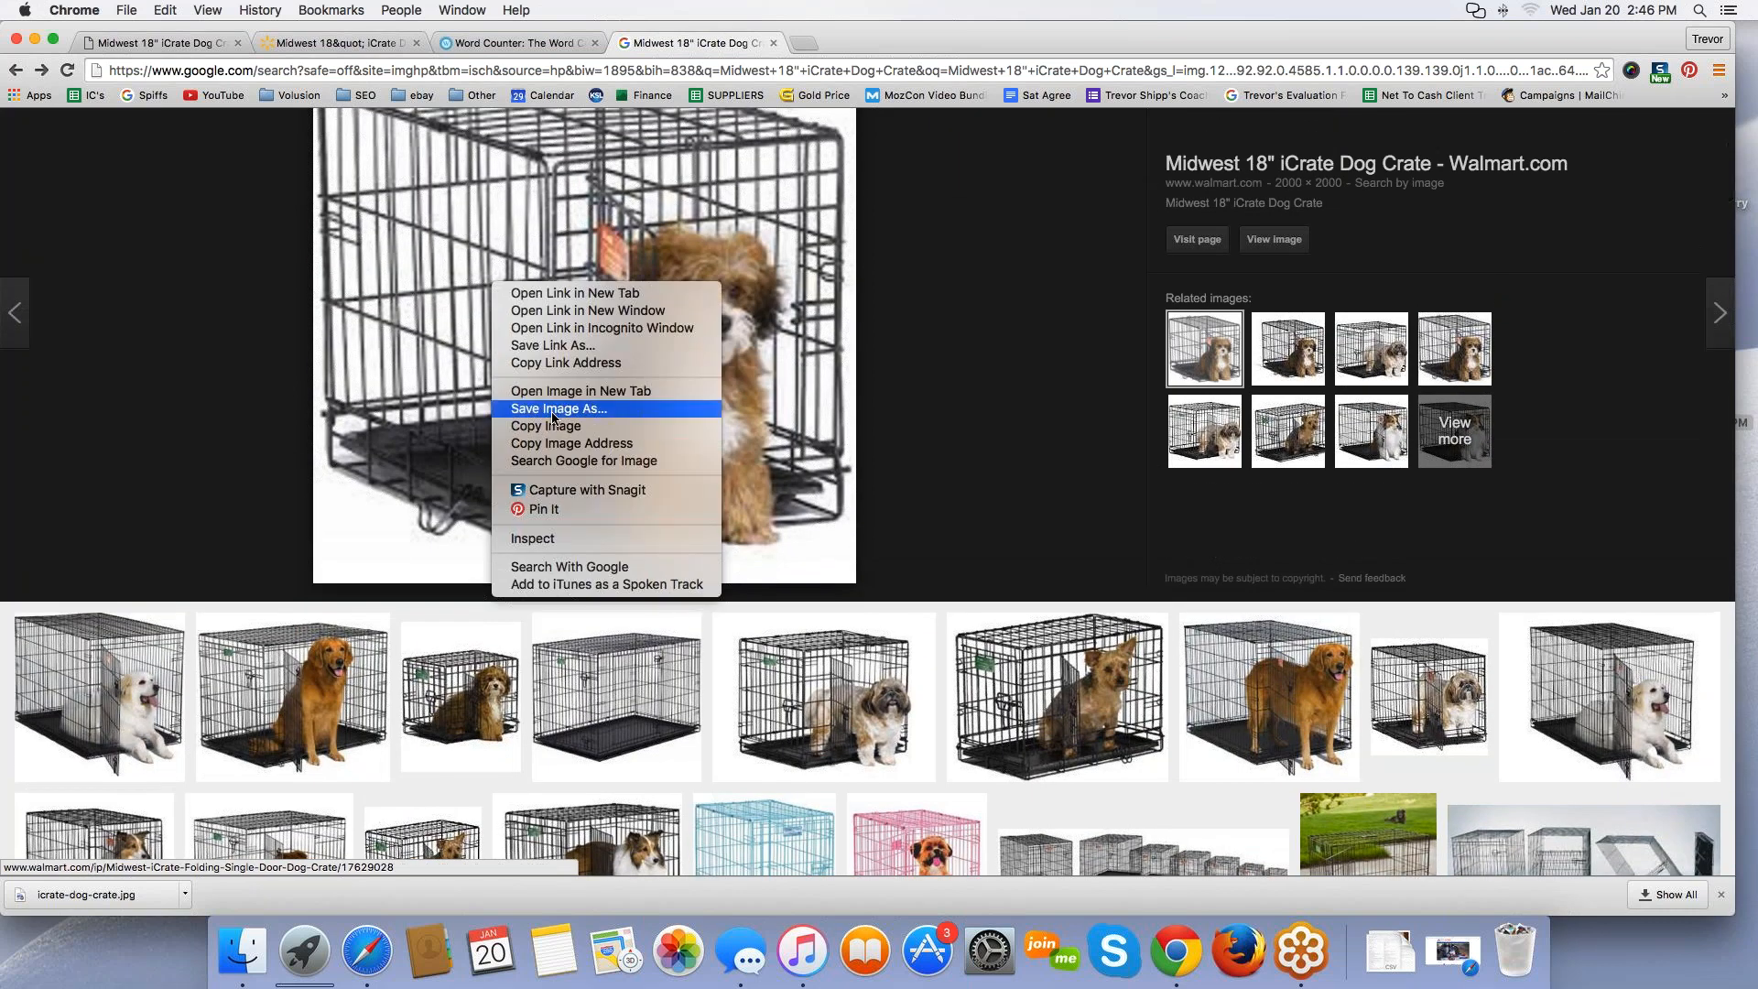
left_click(554, 408)
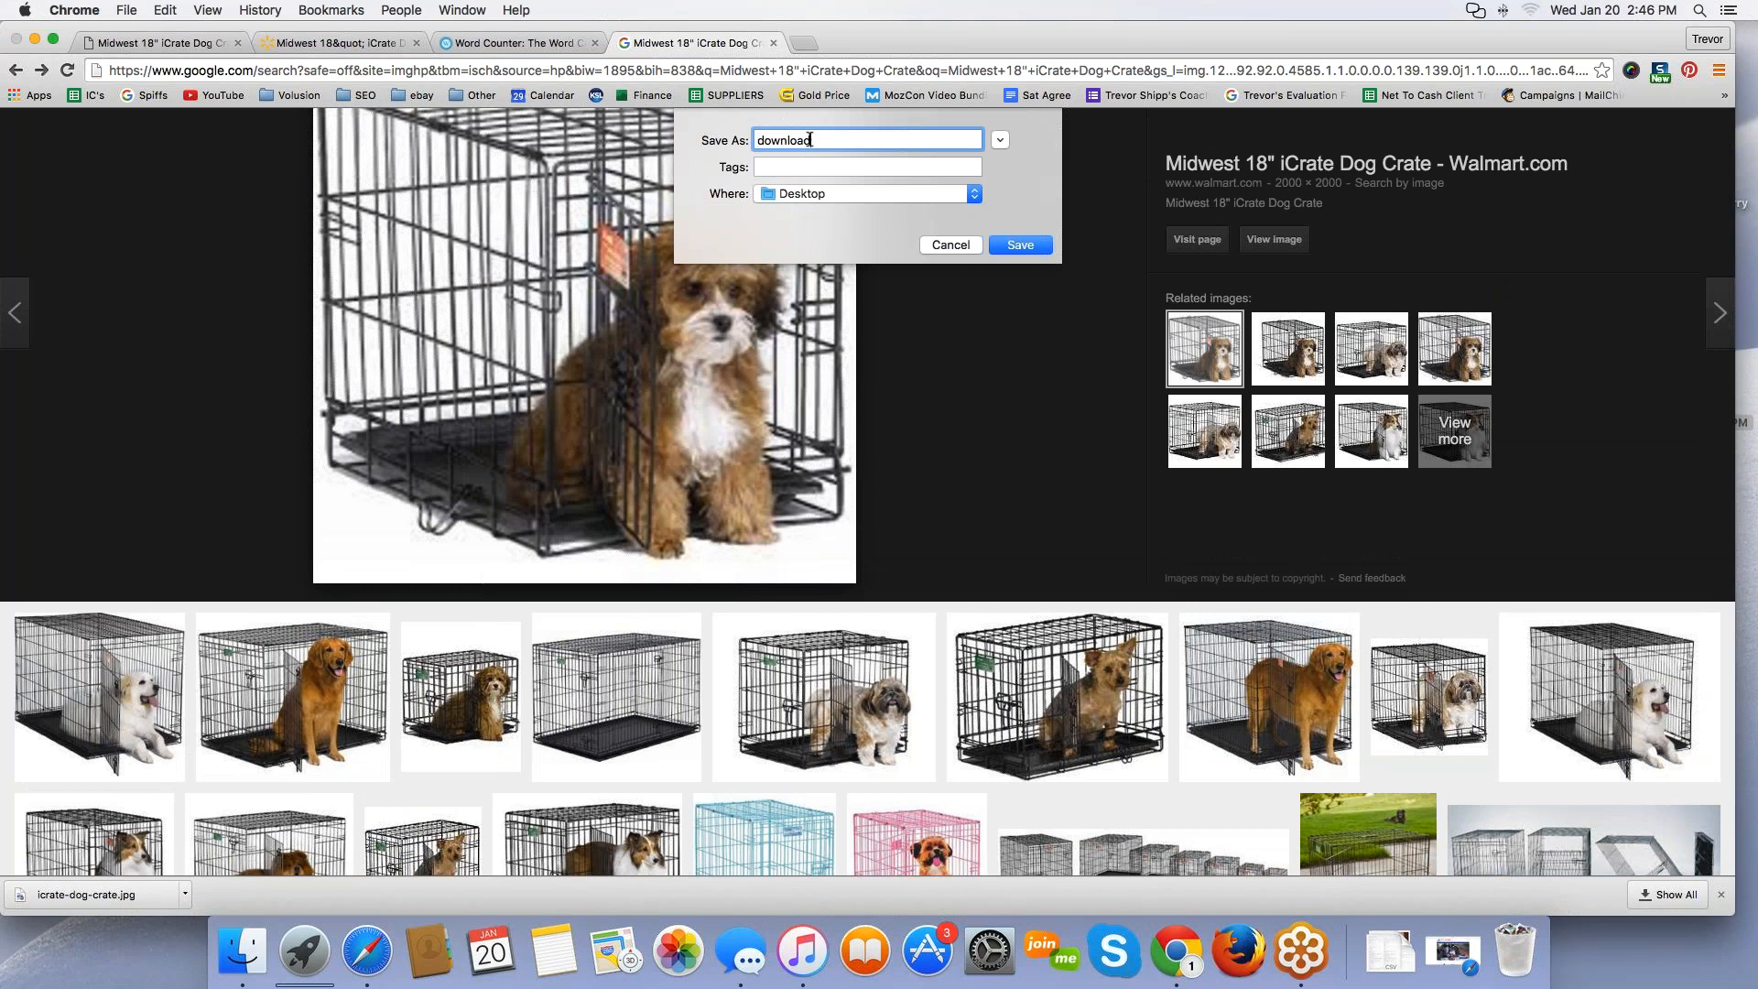
type("icrate2")
left_click(950, 244)
Step: Save the enlarged puppy-in-crate picture to the Desktop as icrate2
right_click(593, 201)
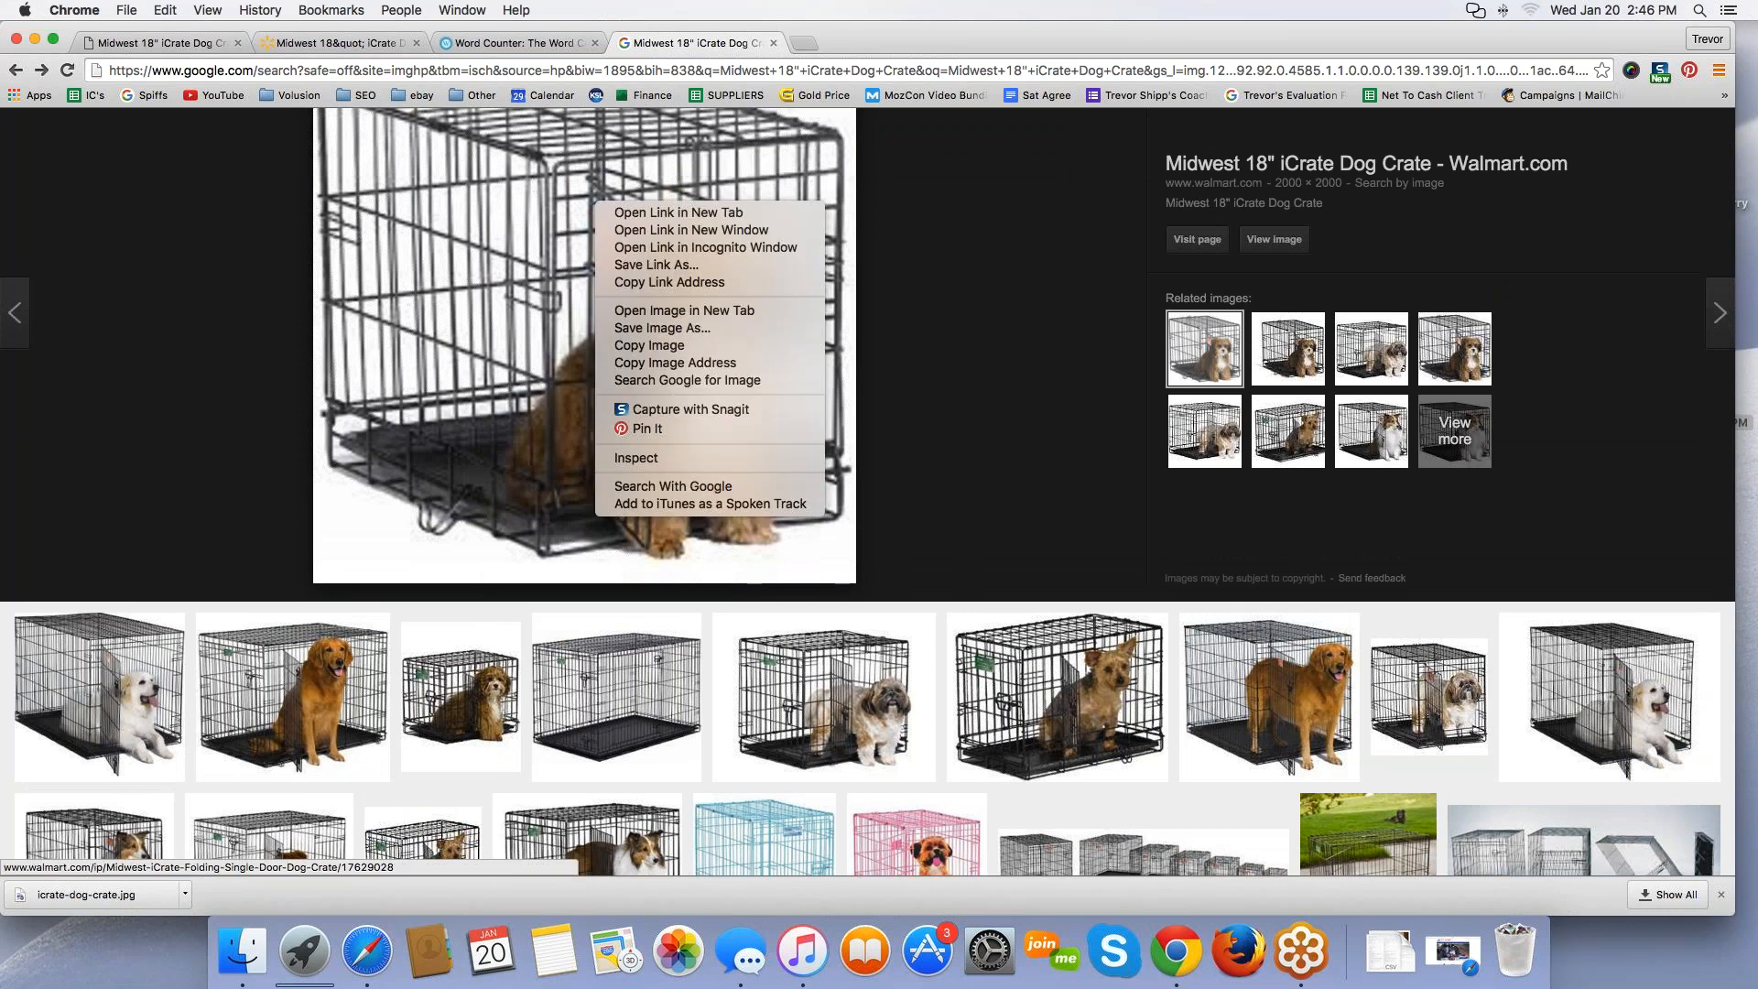
left_click(661, 328)
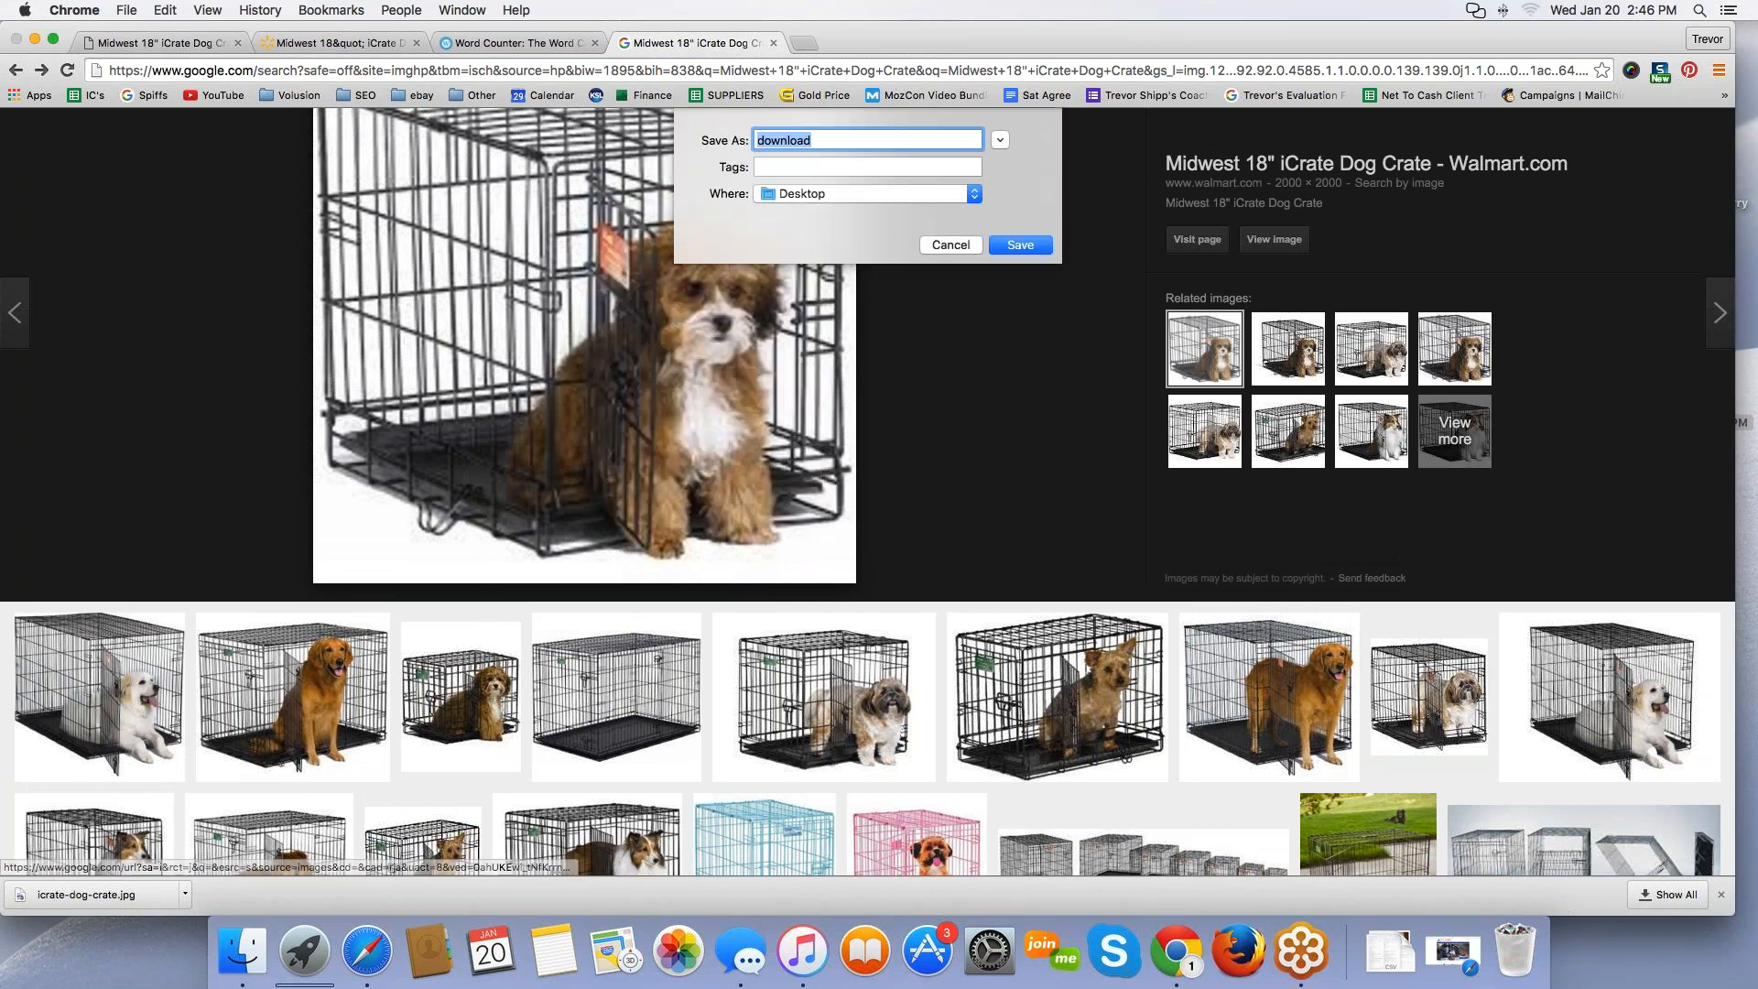
type("irate2")
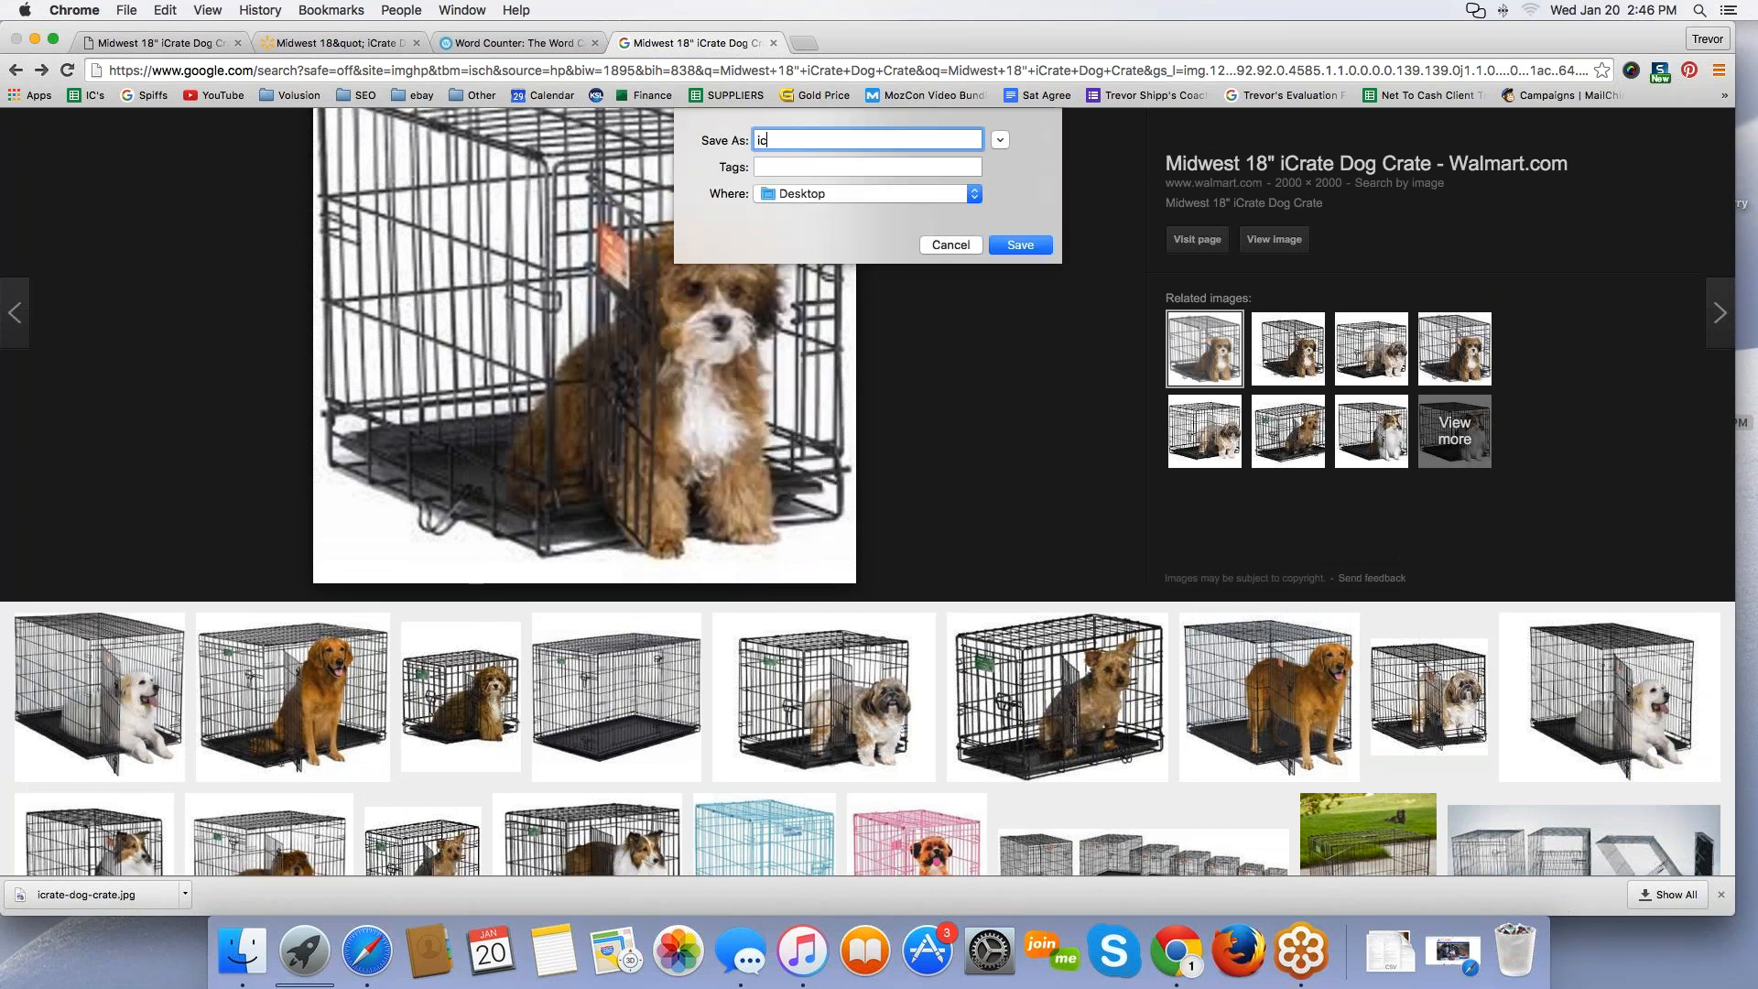
left_click(1012, 240)
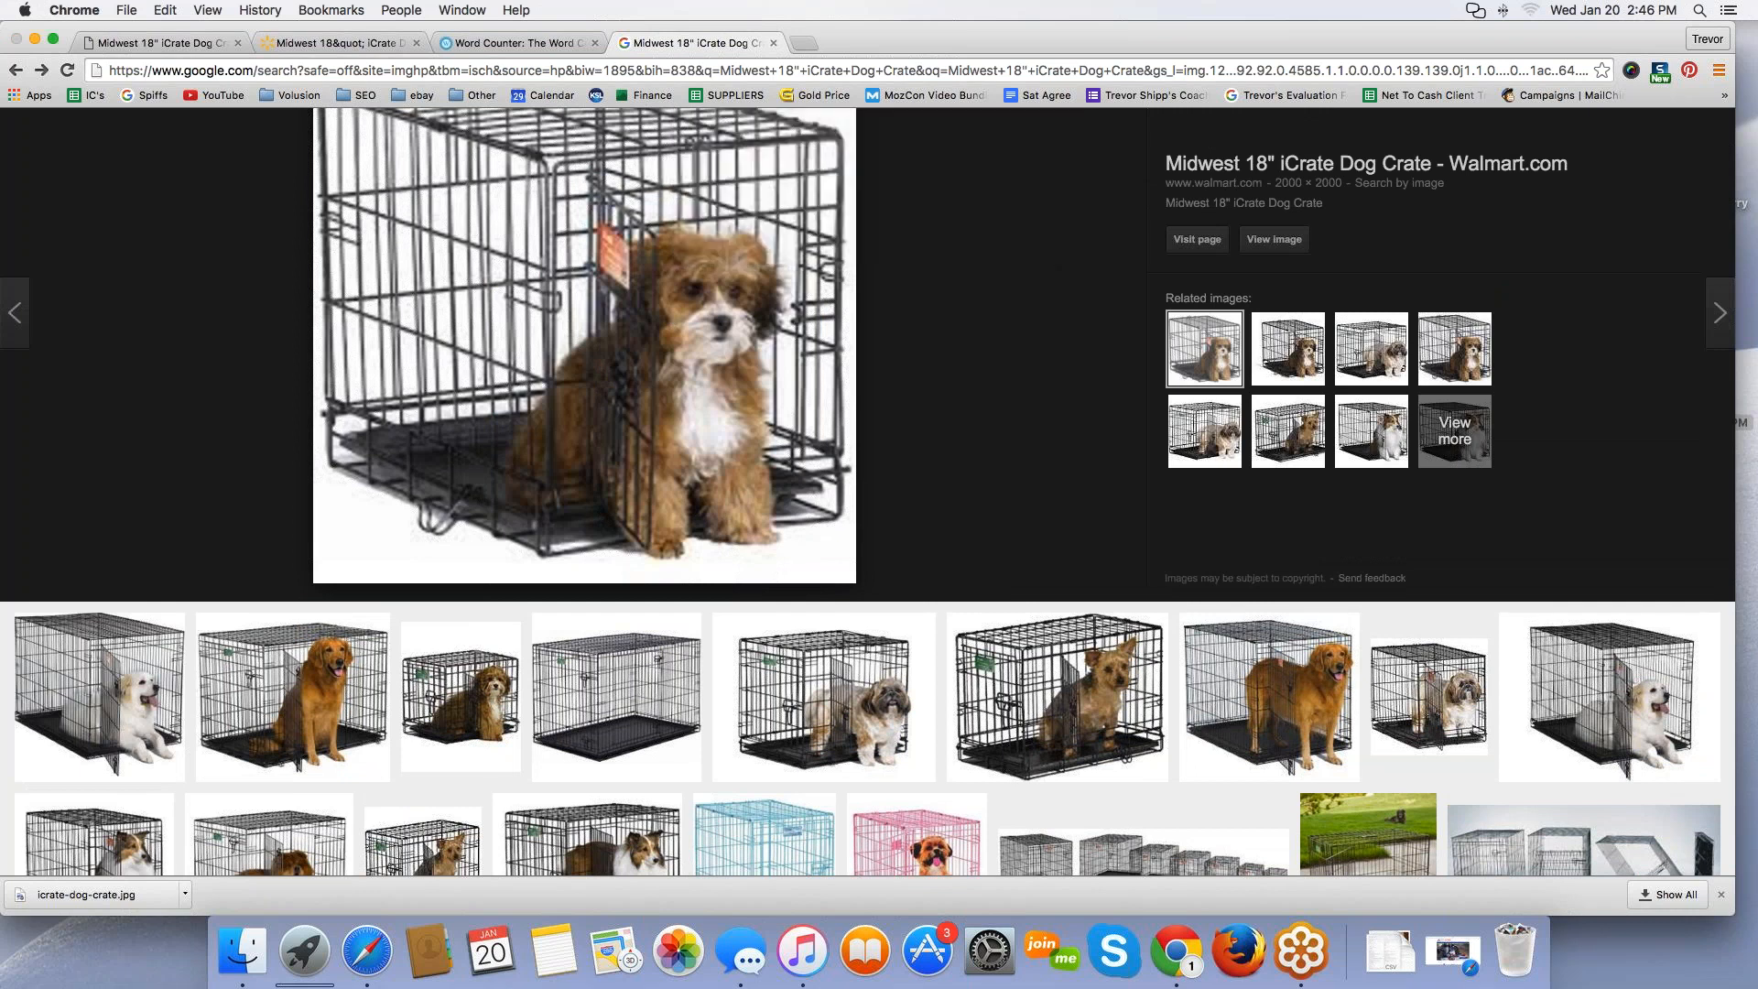
Step: Return to the storefront page of the Midwest 18" iCrate Dog Crate and open the product for editing
left_click(161, 42)
left_click(335, 42)
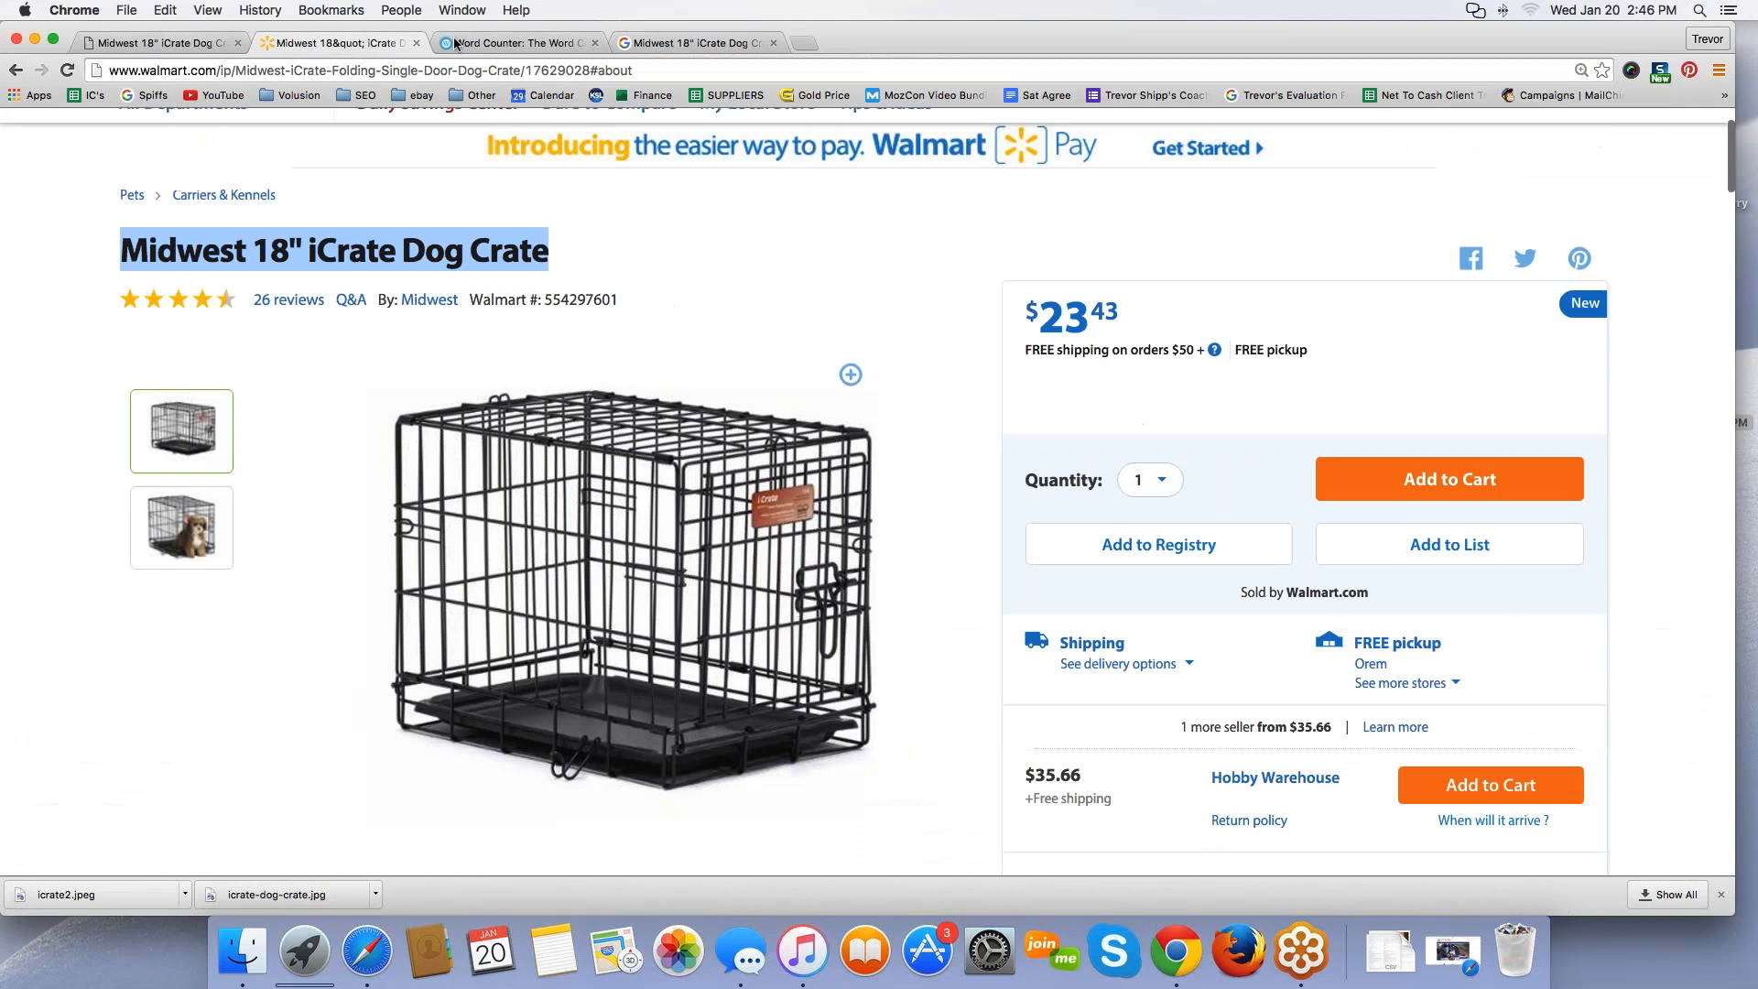
left_click(478, 43)
key("super+1")
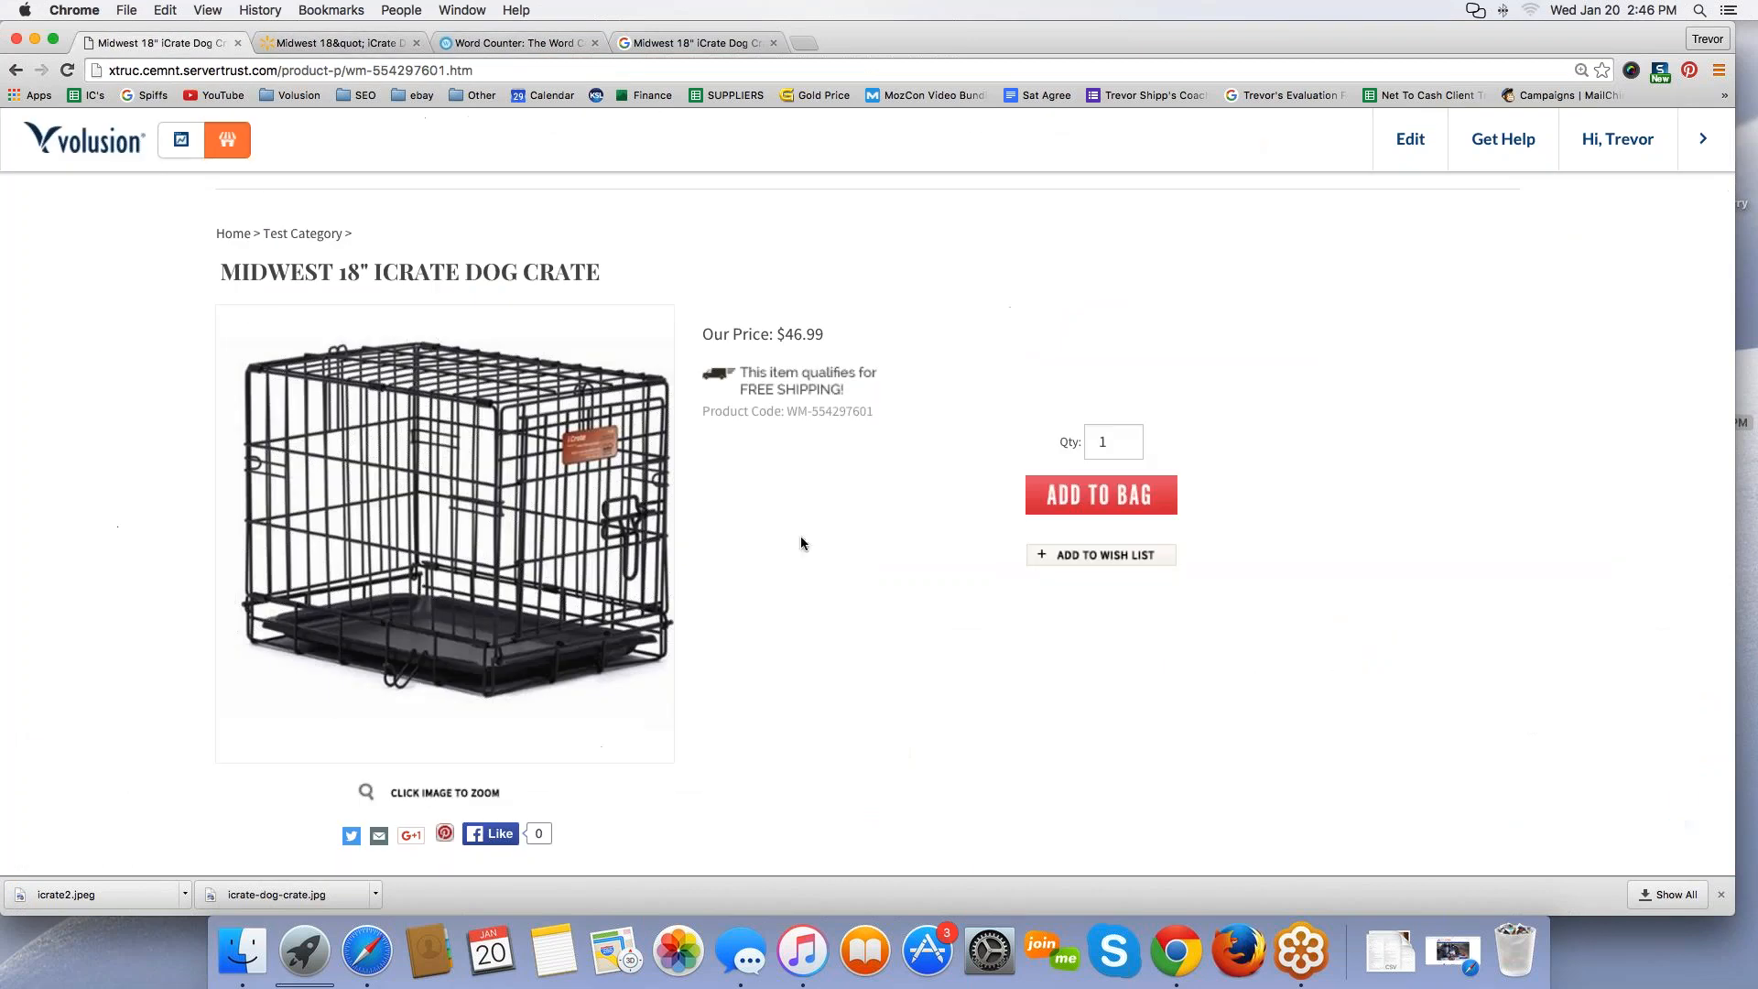
mouse_move(1377, 176)
left_click(1326, 202)
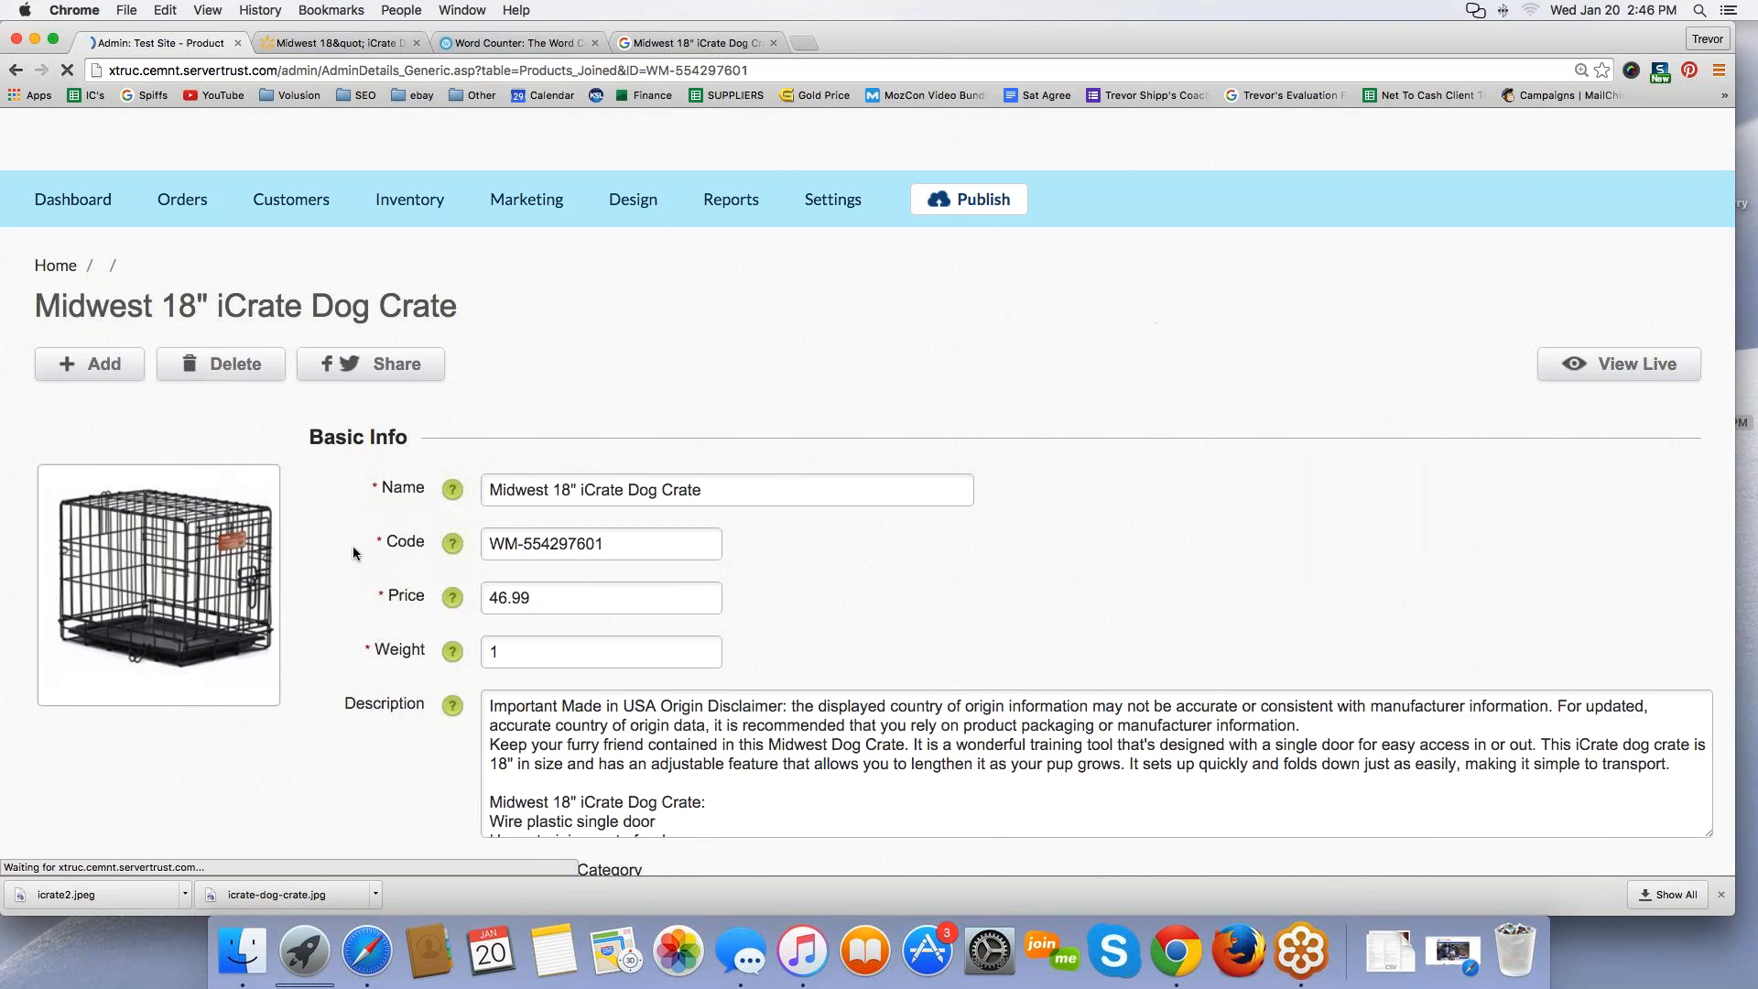
Step: Delete the existing empty-crate picture from the product's Image Management section
scroll(353, 547, "down", 5)
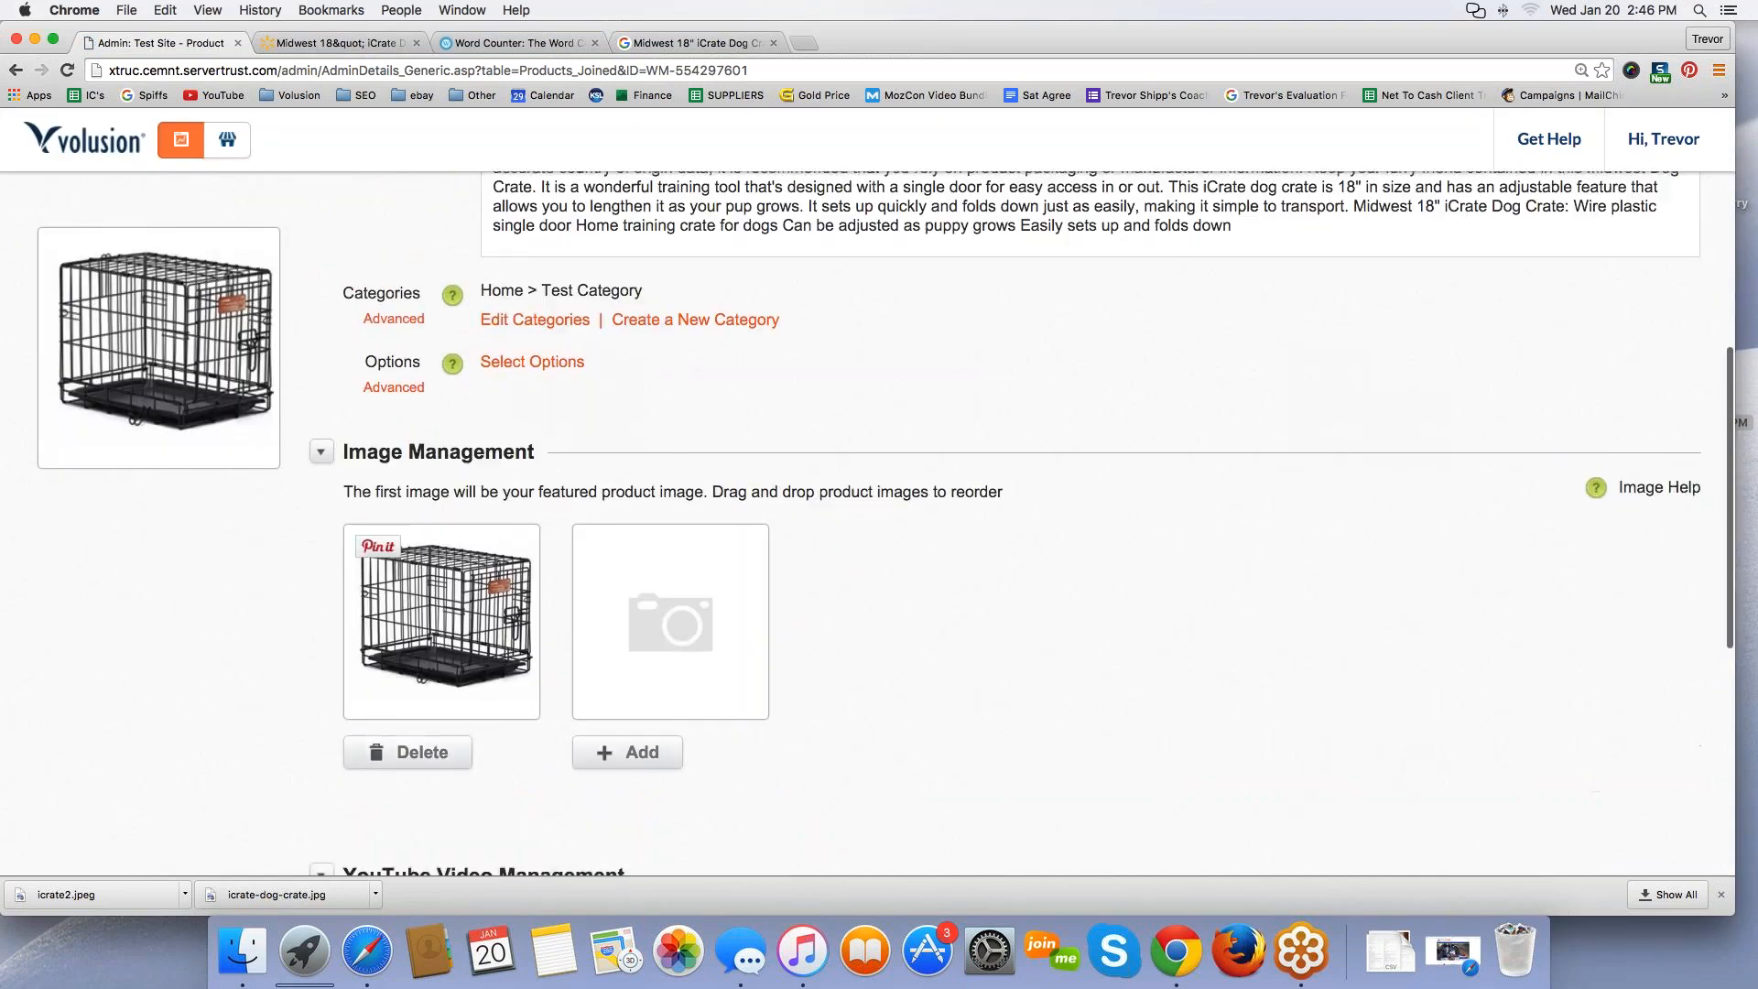
left_click(408, 754)
left_click(1016, 379)
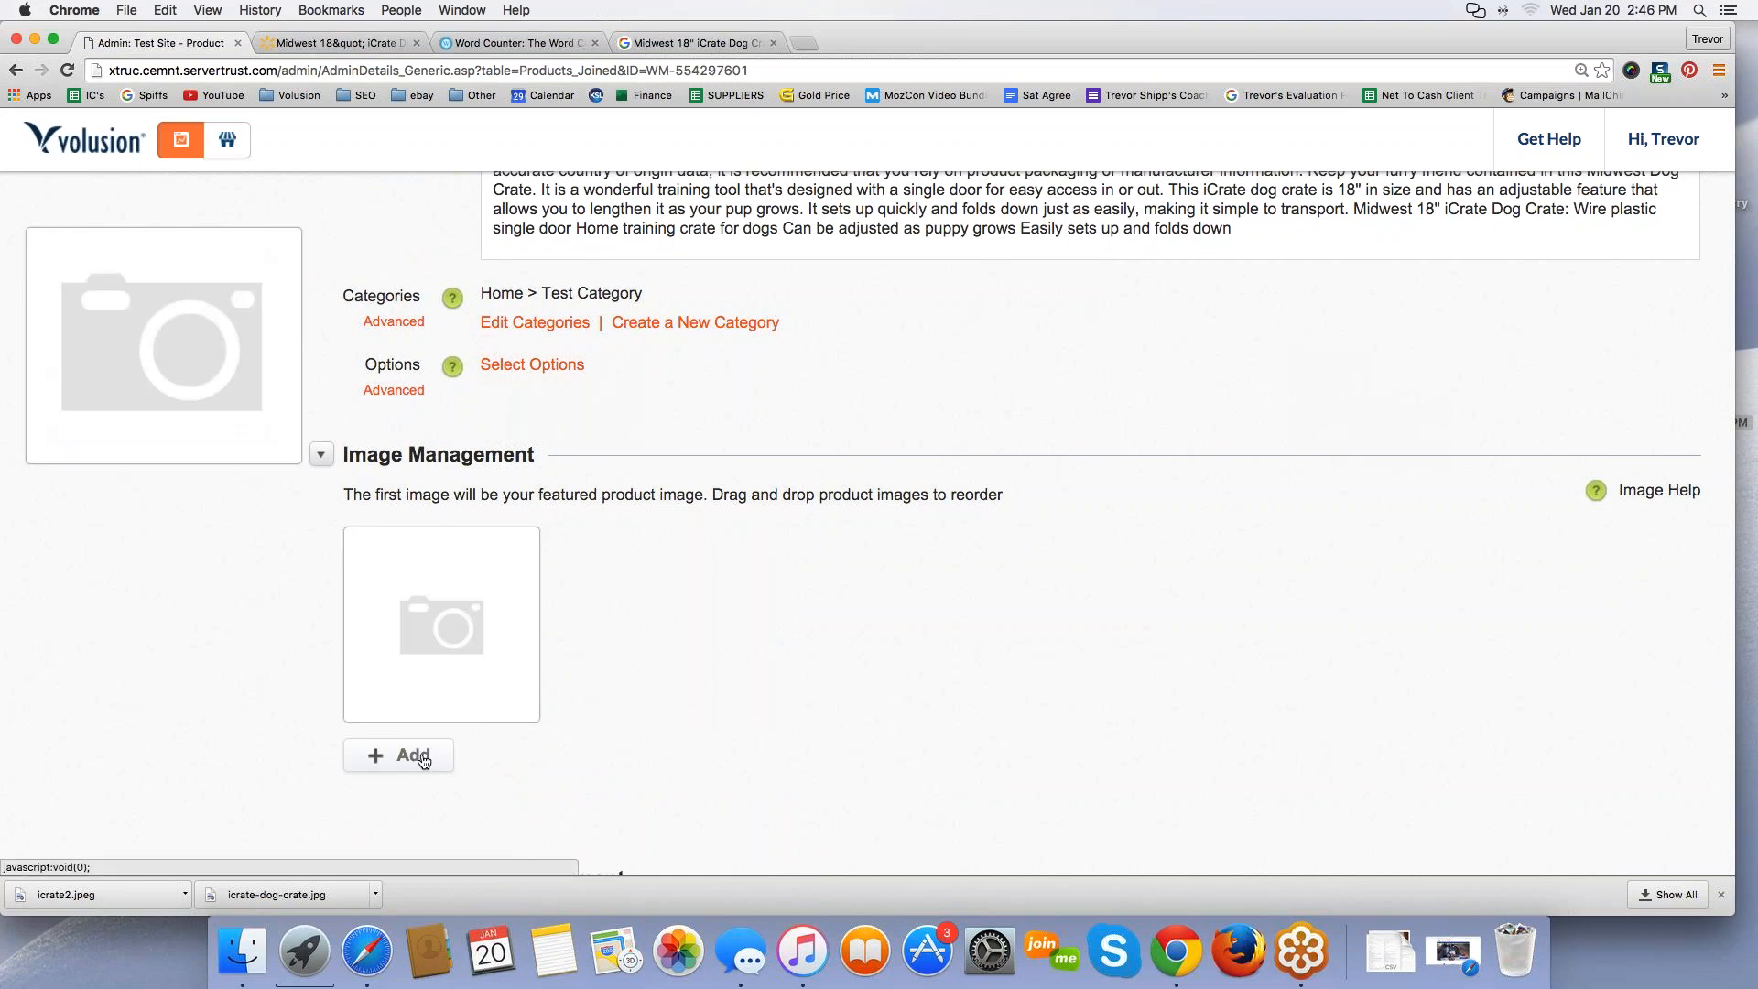
Step: Upload icrate2.jpeg from the Desktop as the new product image
left_click(403, 756)
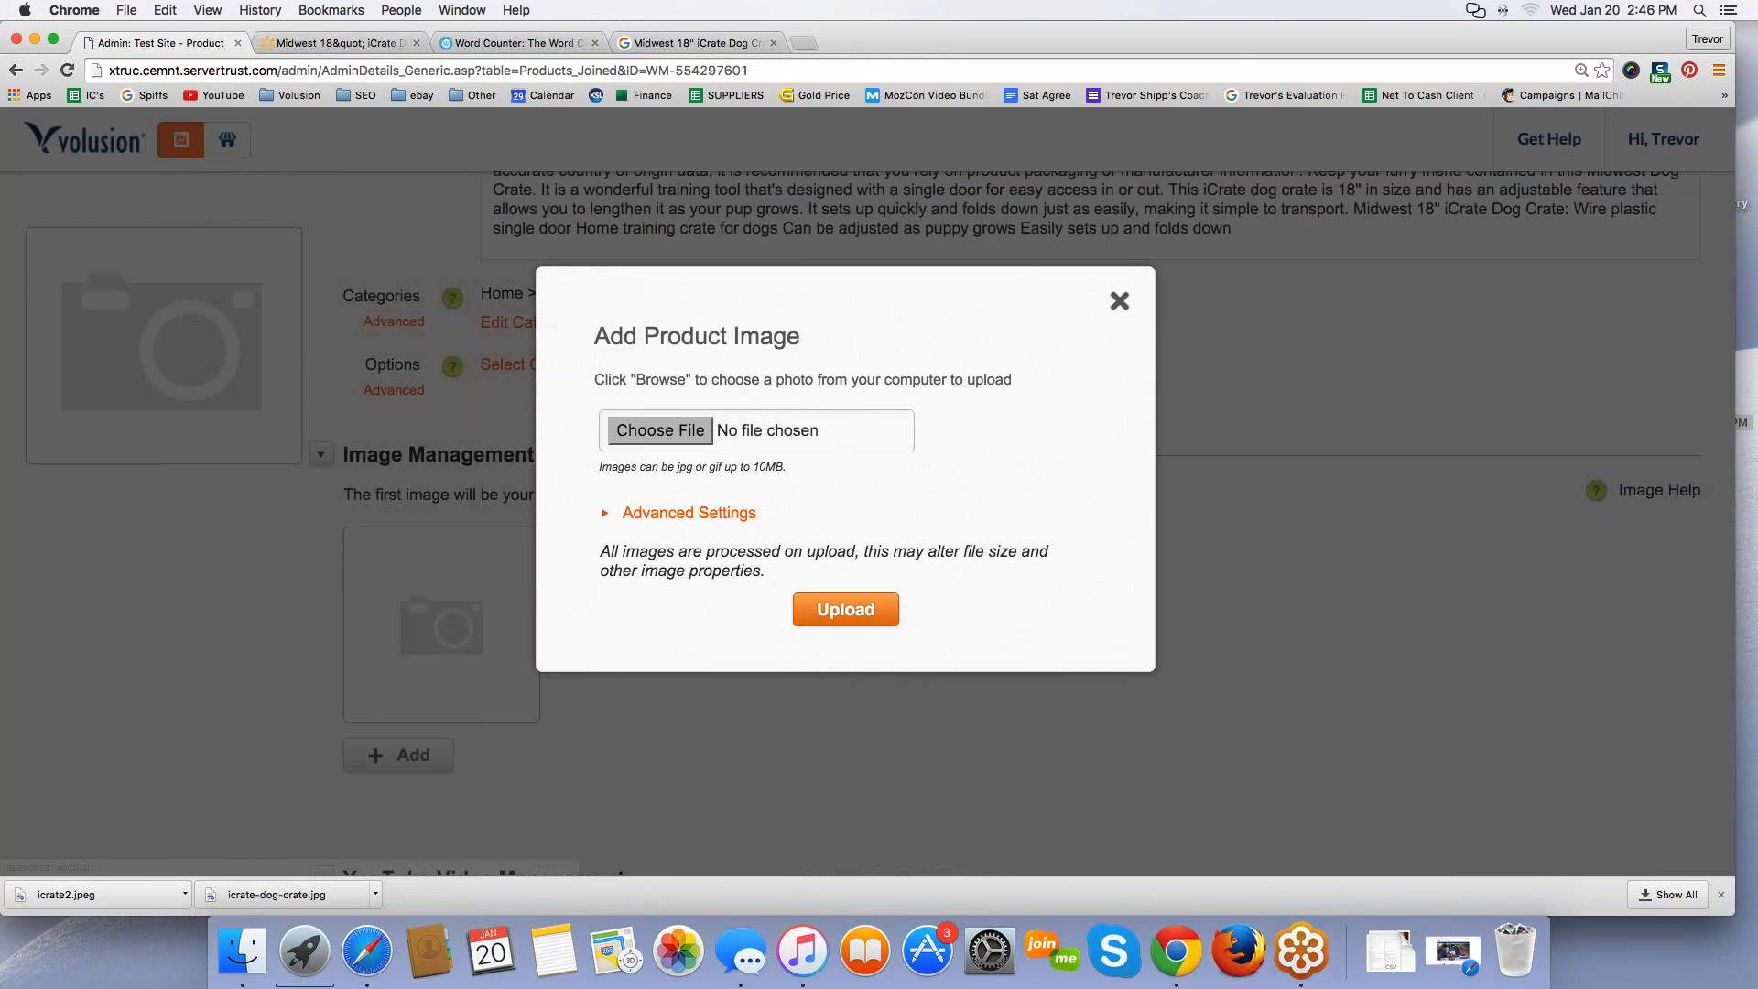
left_click(659, 430)
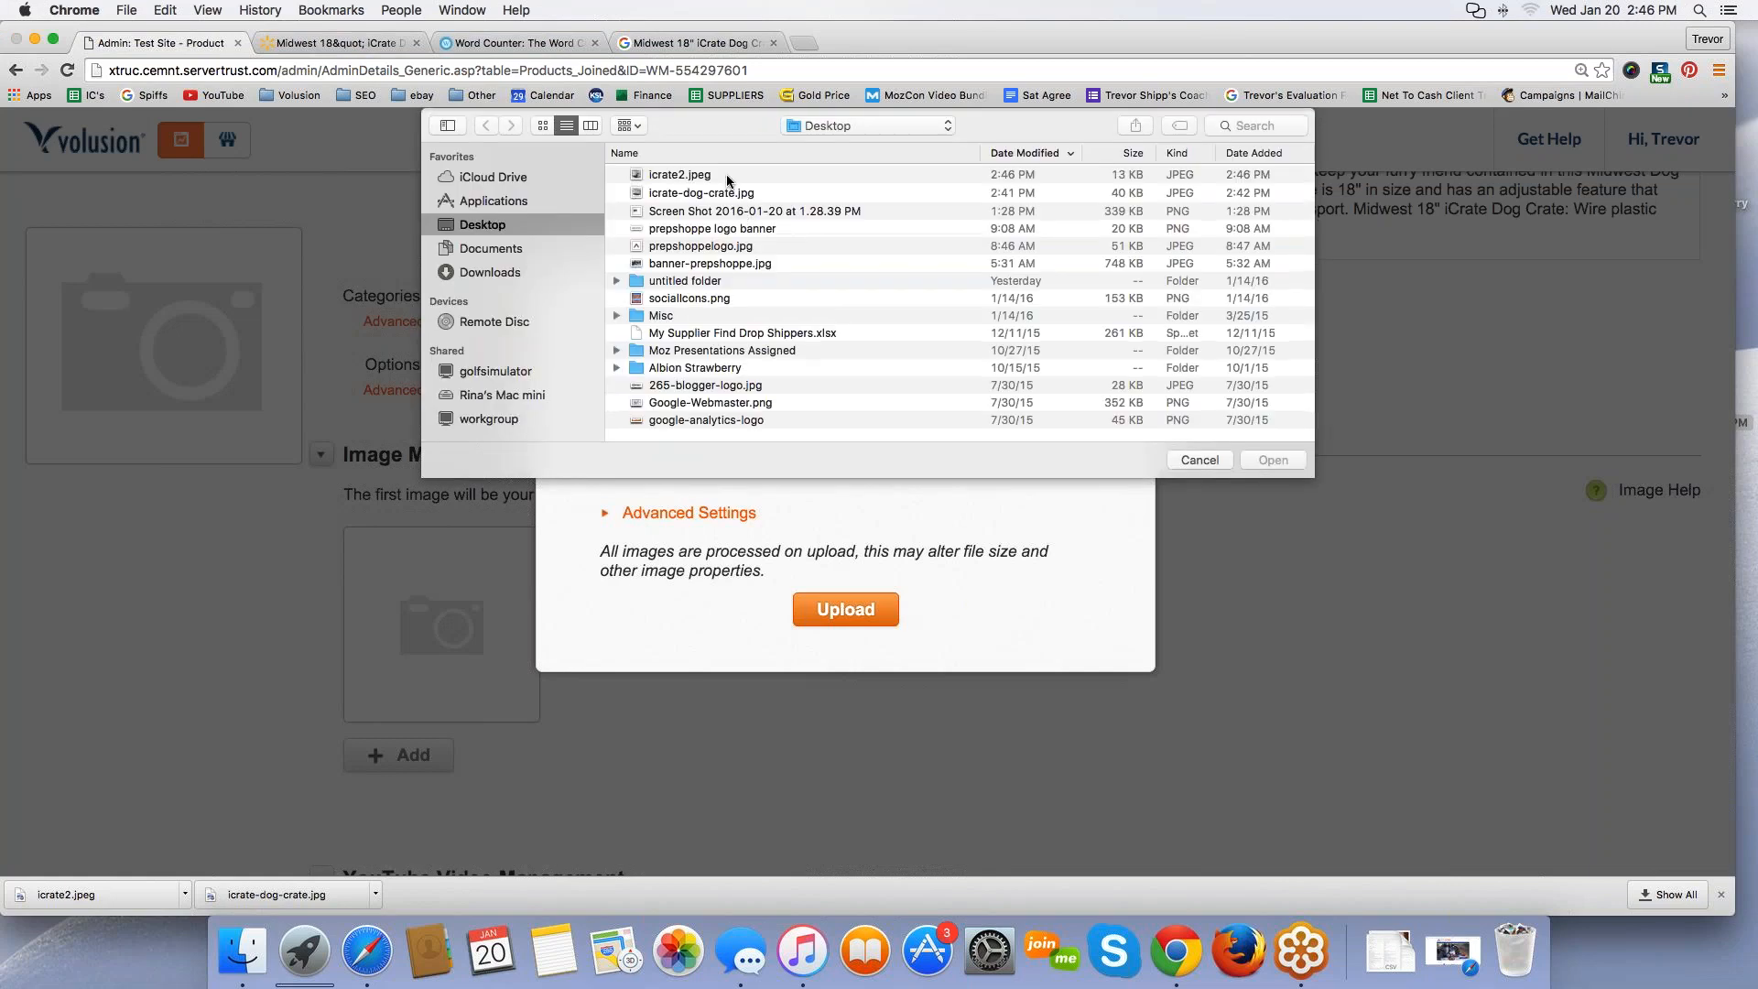
left_click(728, 176)
double_click(728, 176)
left_click(845, 609)
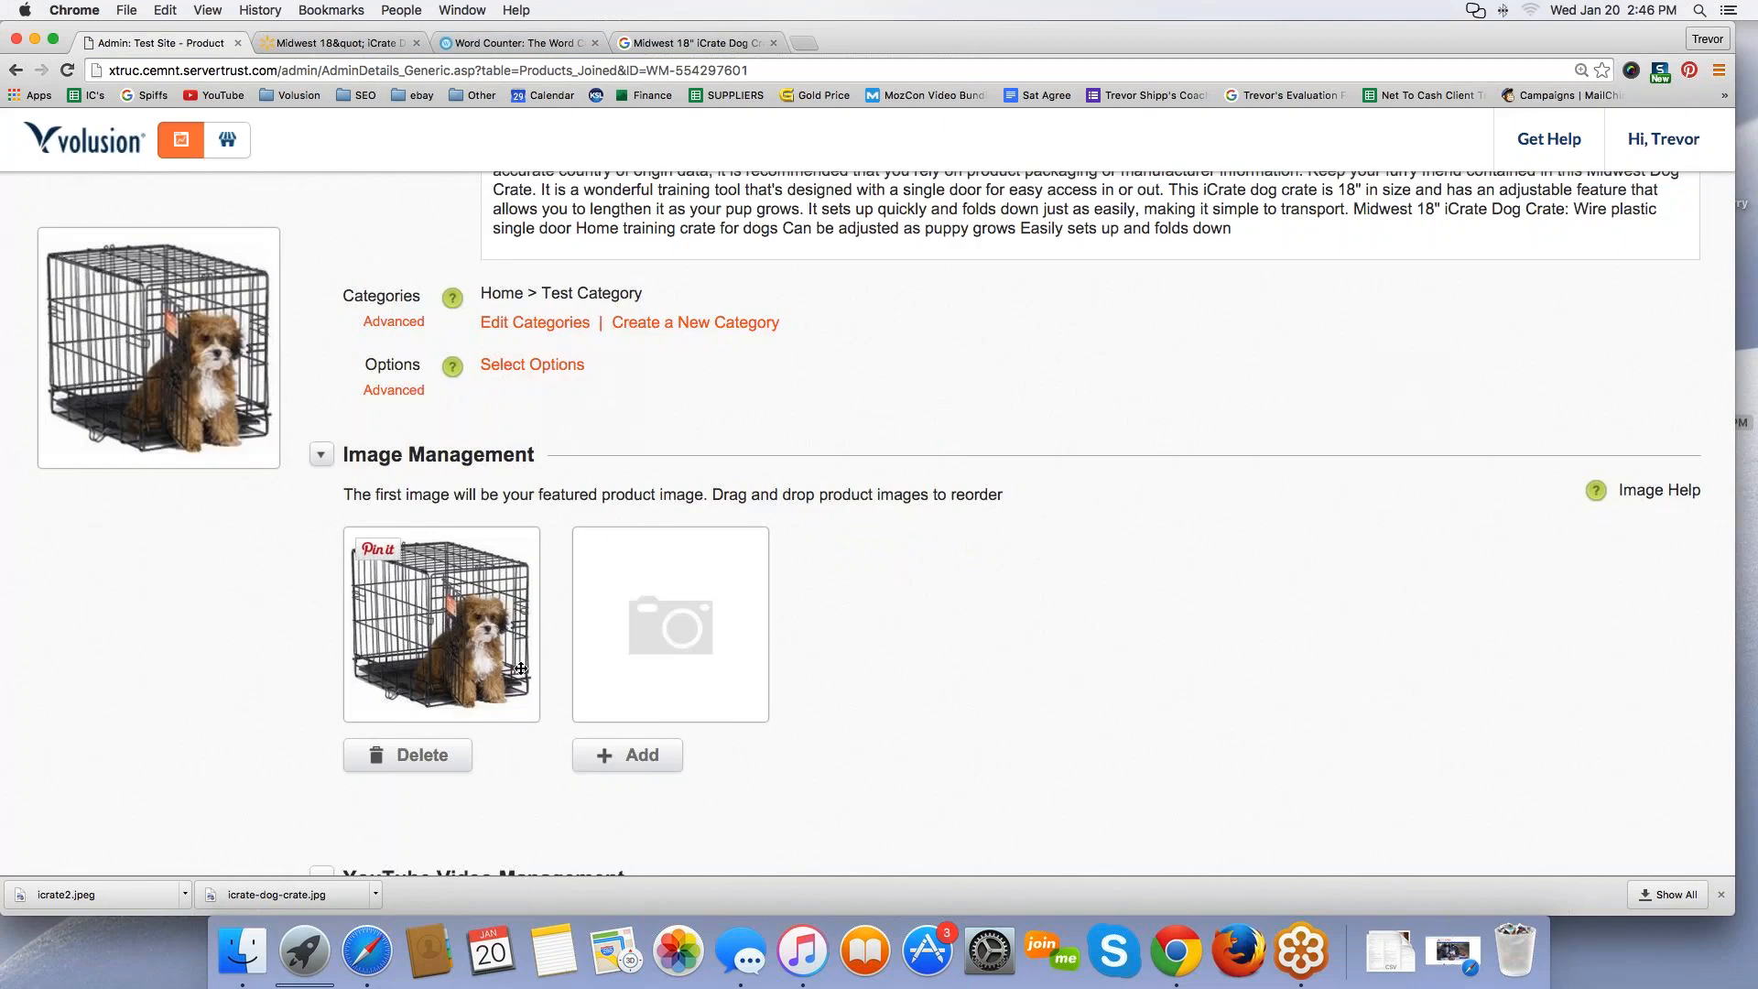
Step: Place the cursor at the end of the product description and save the dog crate product
scroll(705, 652, "up", 2)
scroll(1244, 372, "up", 2)
left_click(1243, 373)
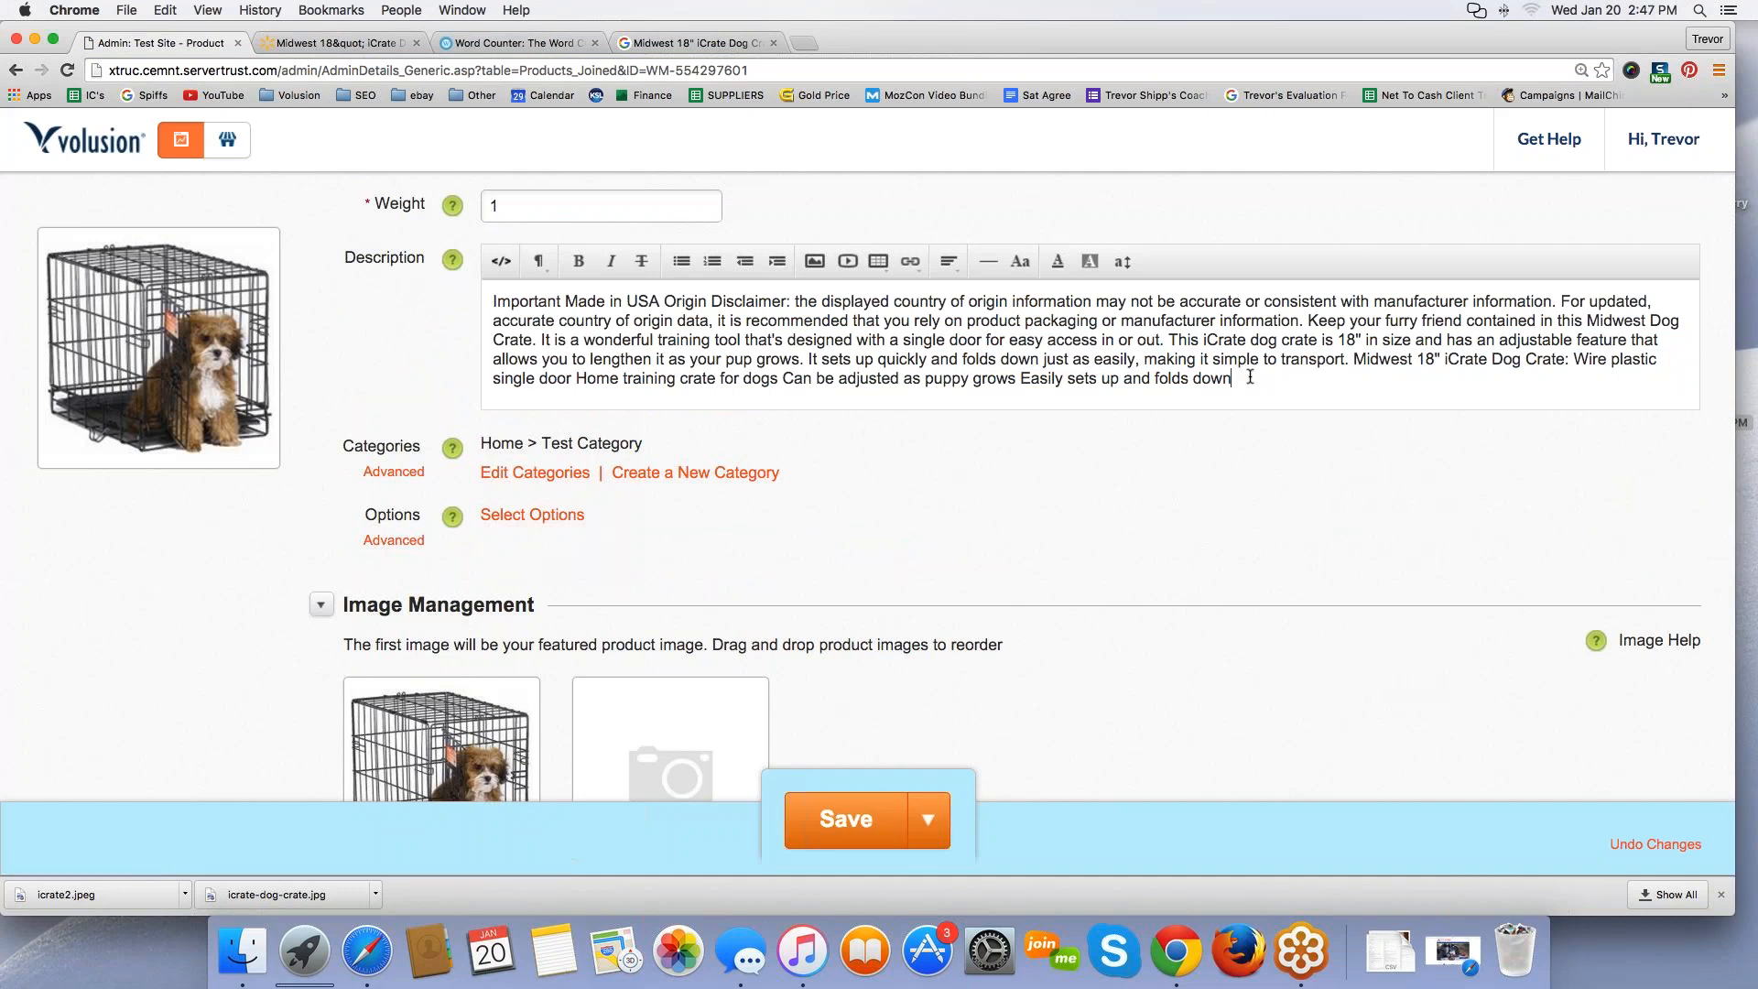
scroll(1244, 394, "up", 1)
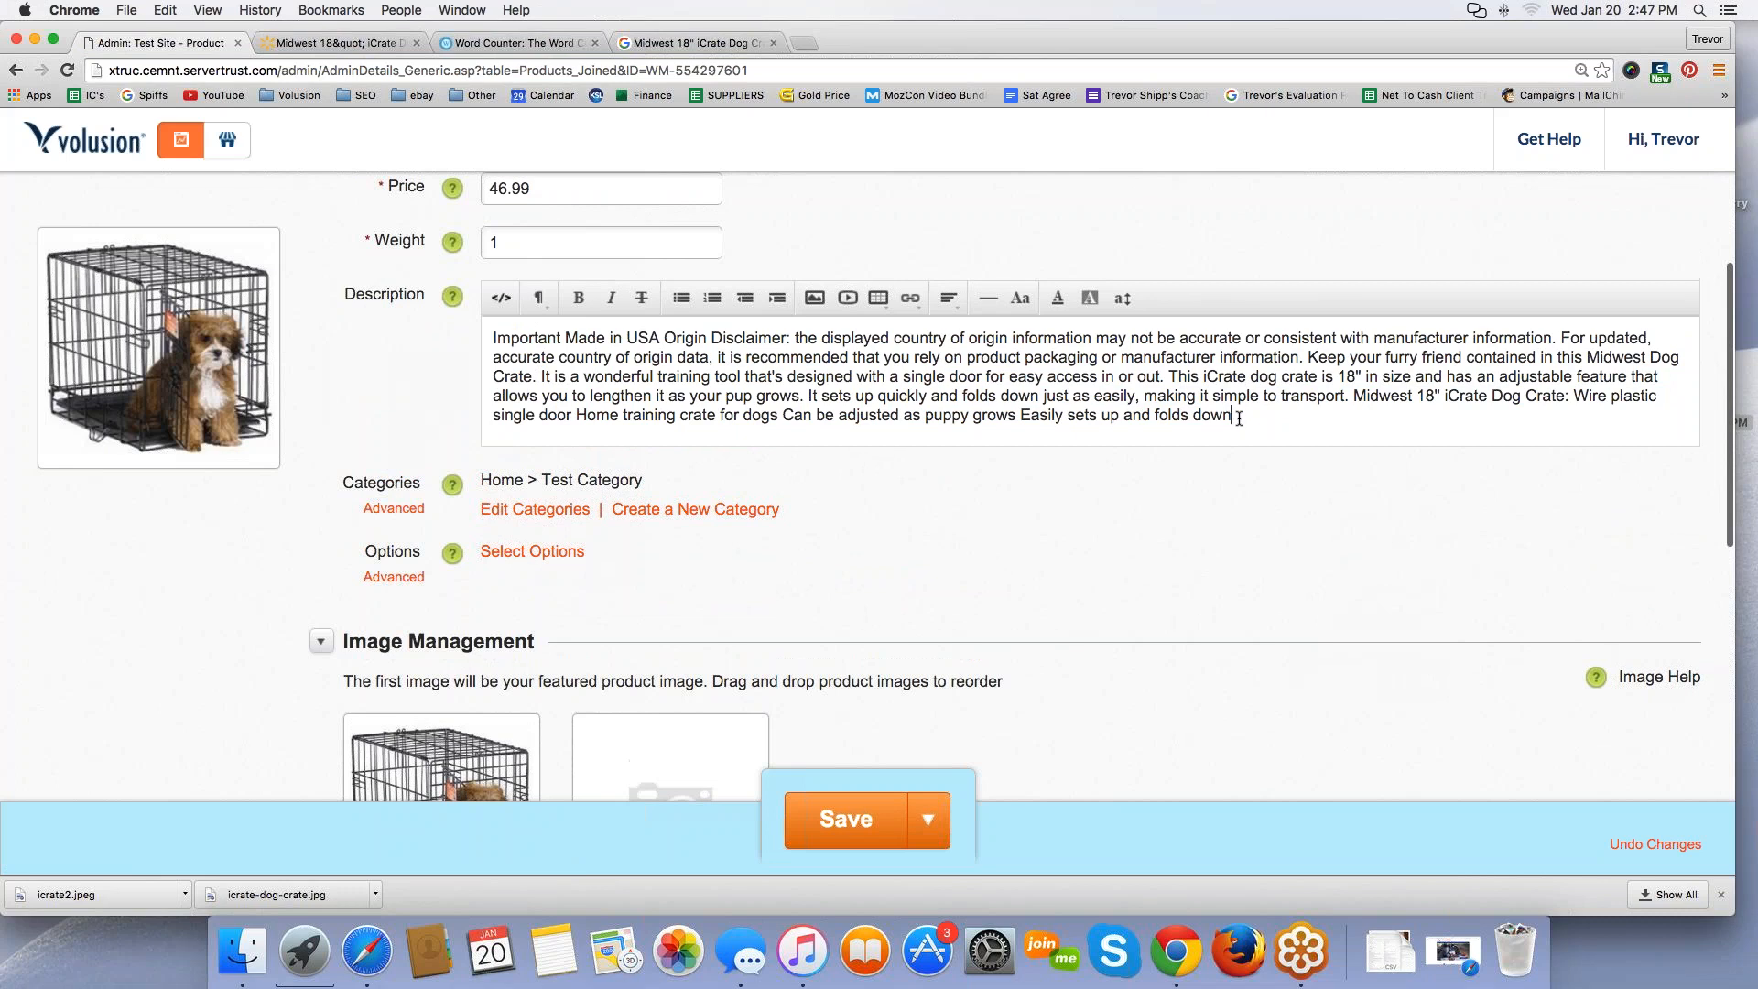
left_click(849, 824)
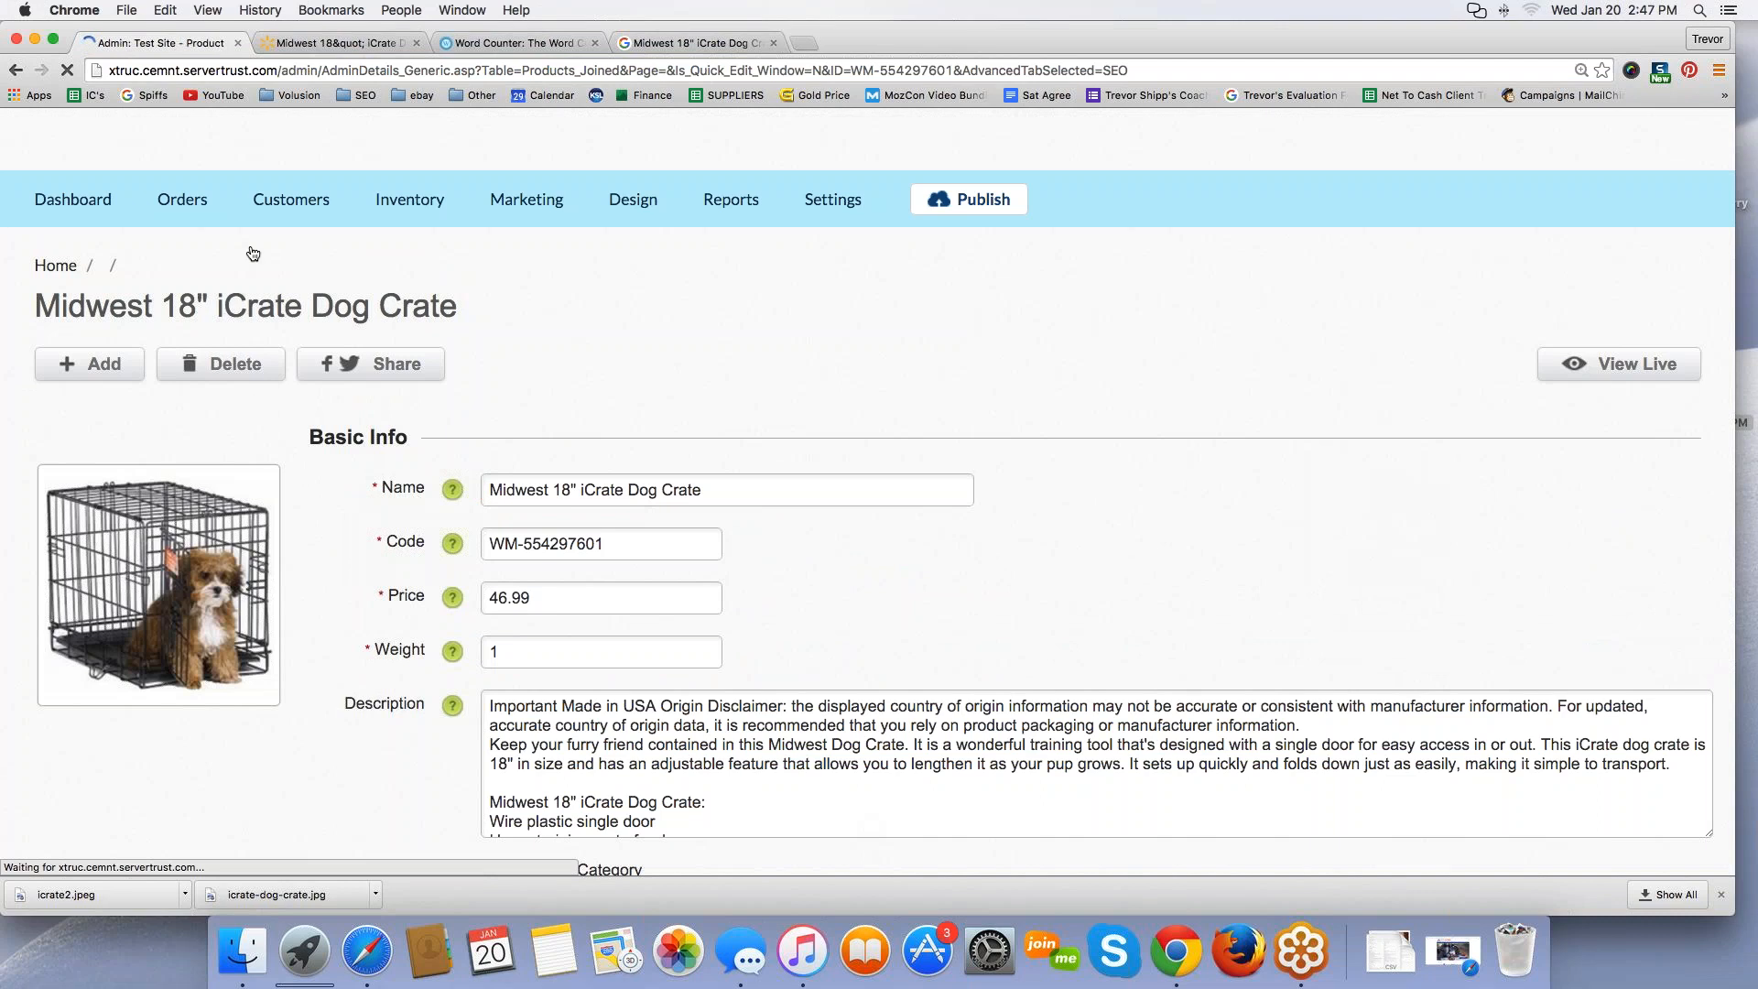
Step: View the dog crate's live storefront page and check its new picture in the zoomed view
left_click(227, 139)
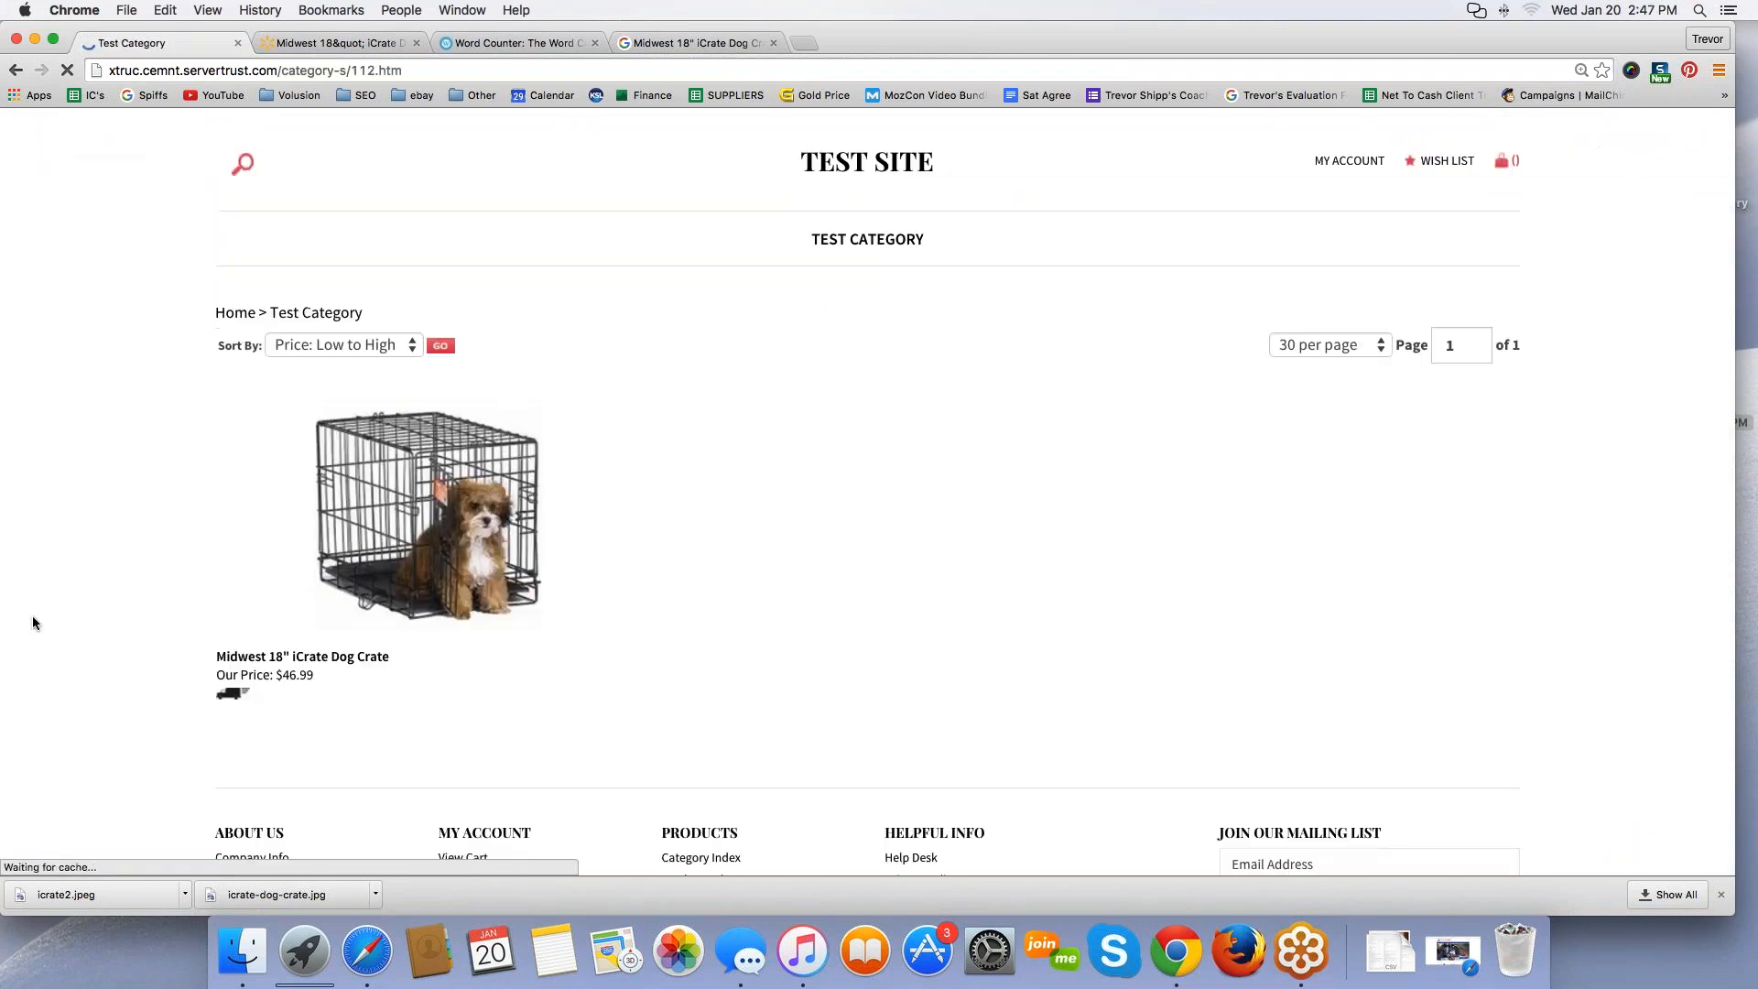
left_click(380, 556)
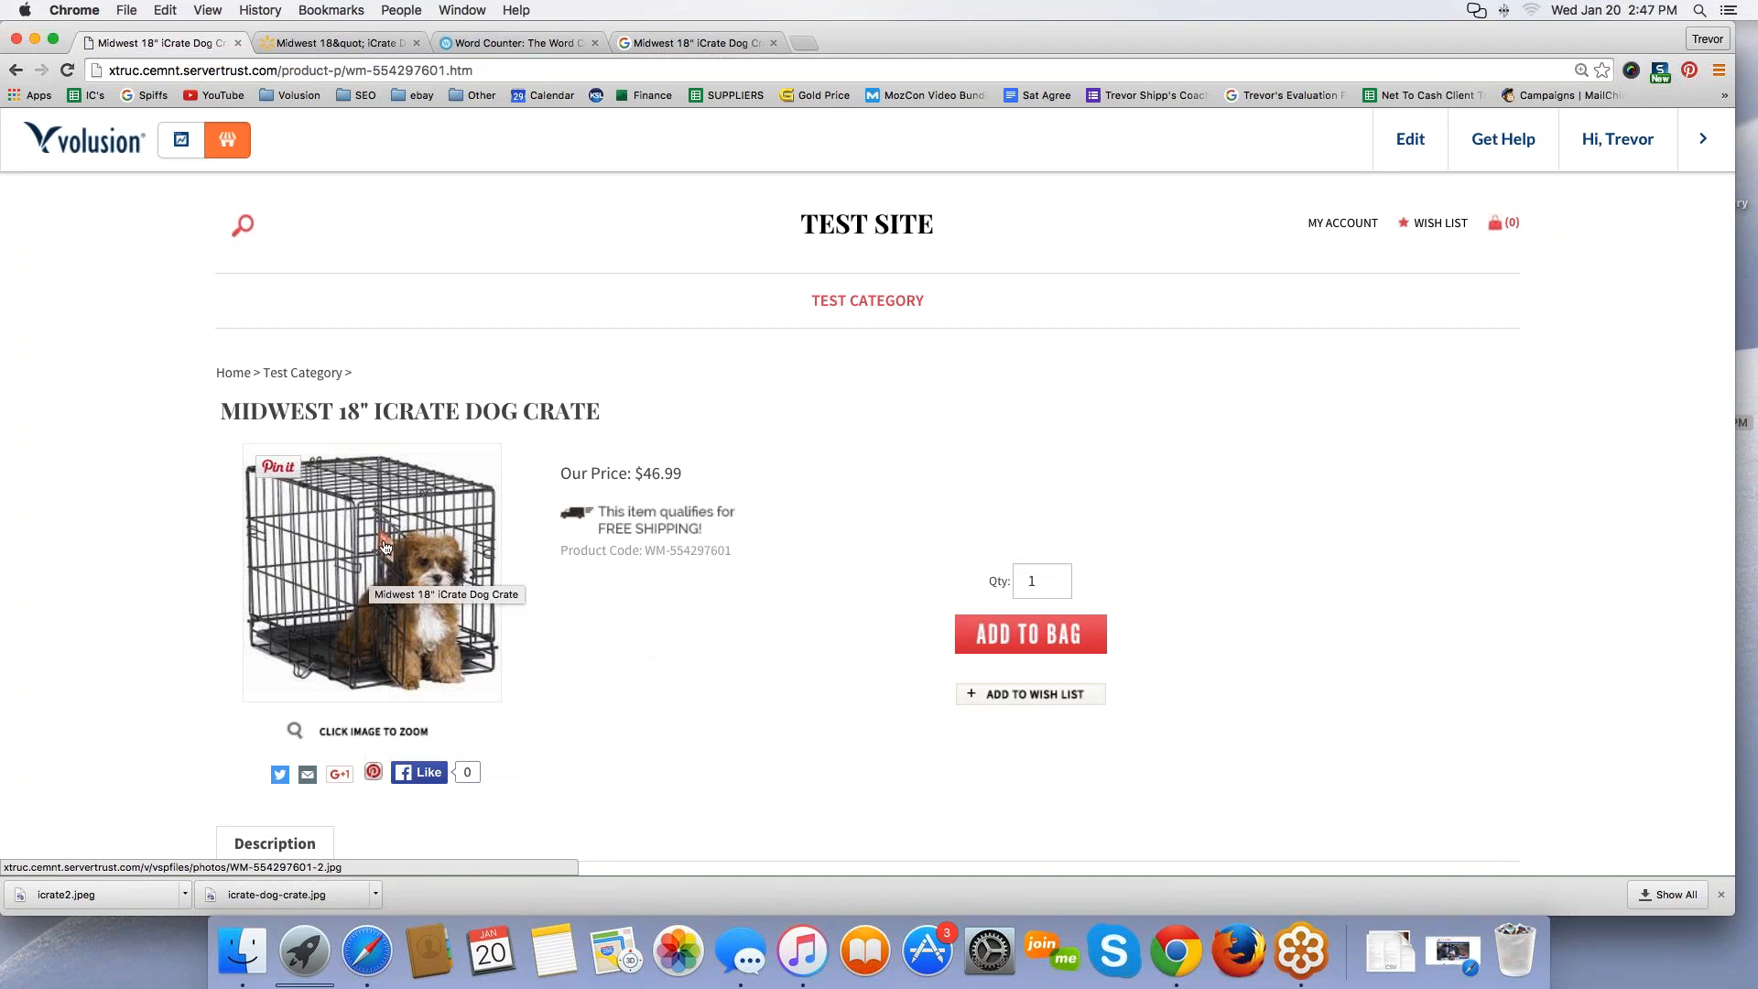
left_click(455, 554)
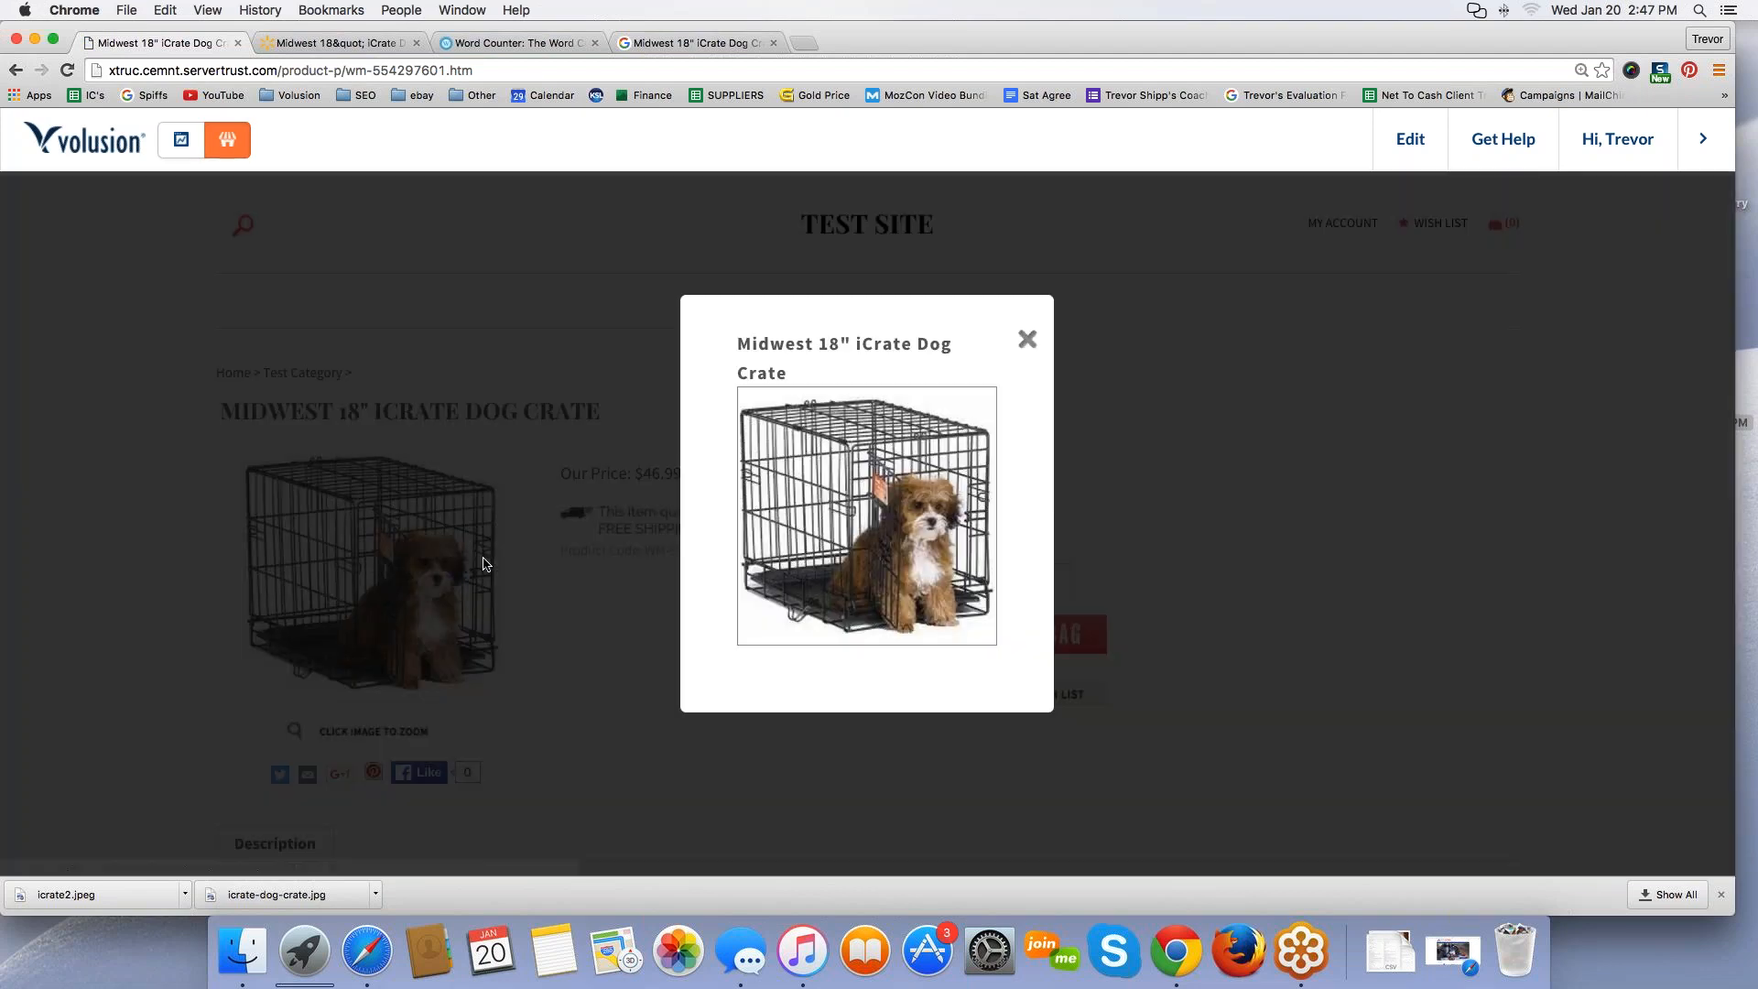
left_click(1027, 340)
left_click(412, 572)
left_click(1027, 338)
left_click(344, 476)
left_click(1027, 338)
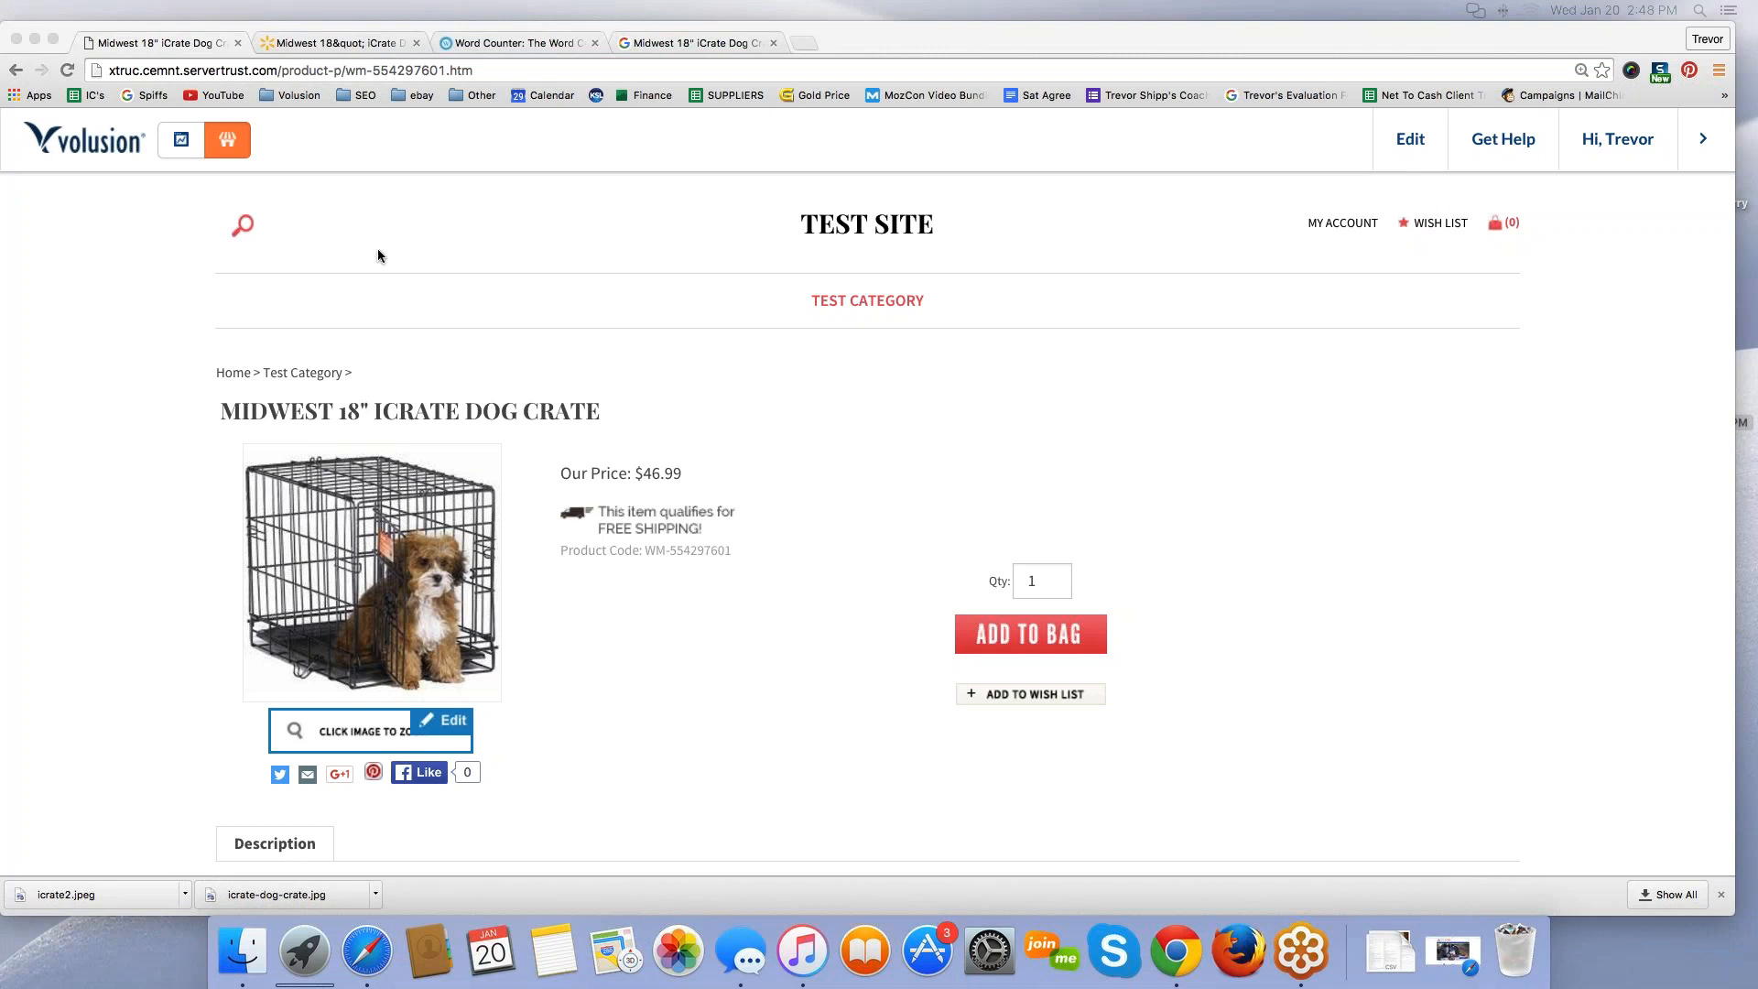
Step: Open the dog crate product for editing again and go to its Image Management section
mouse_move(1408, 138)
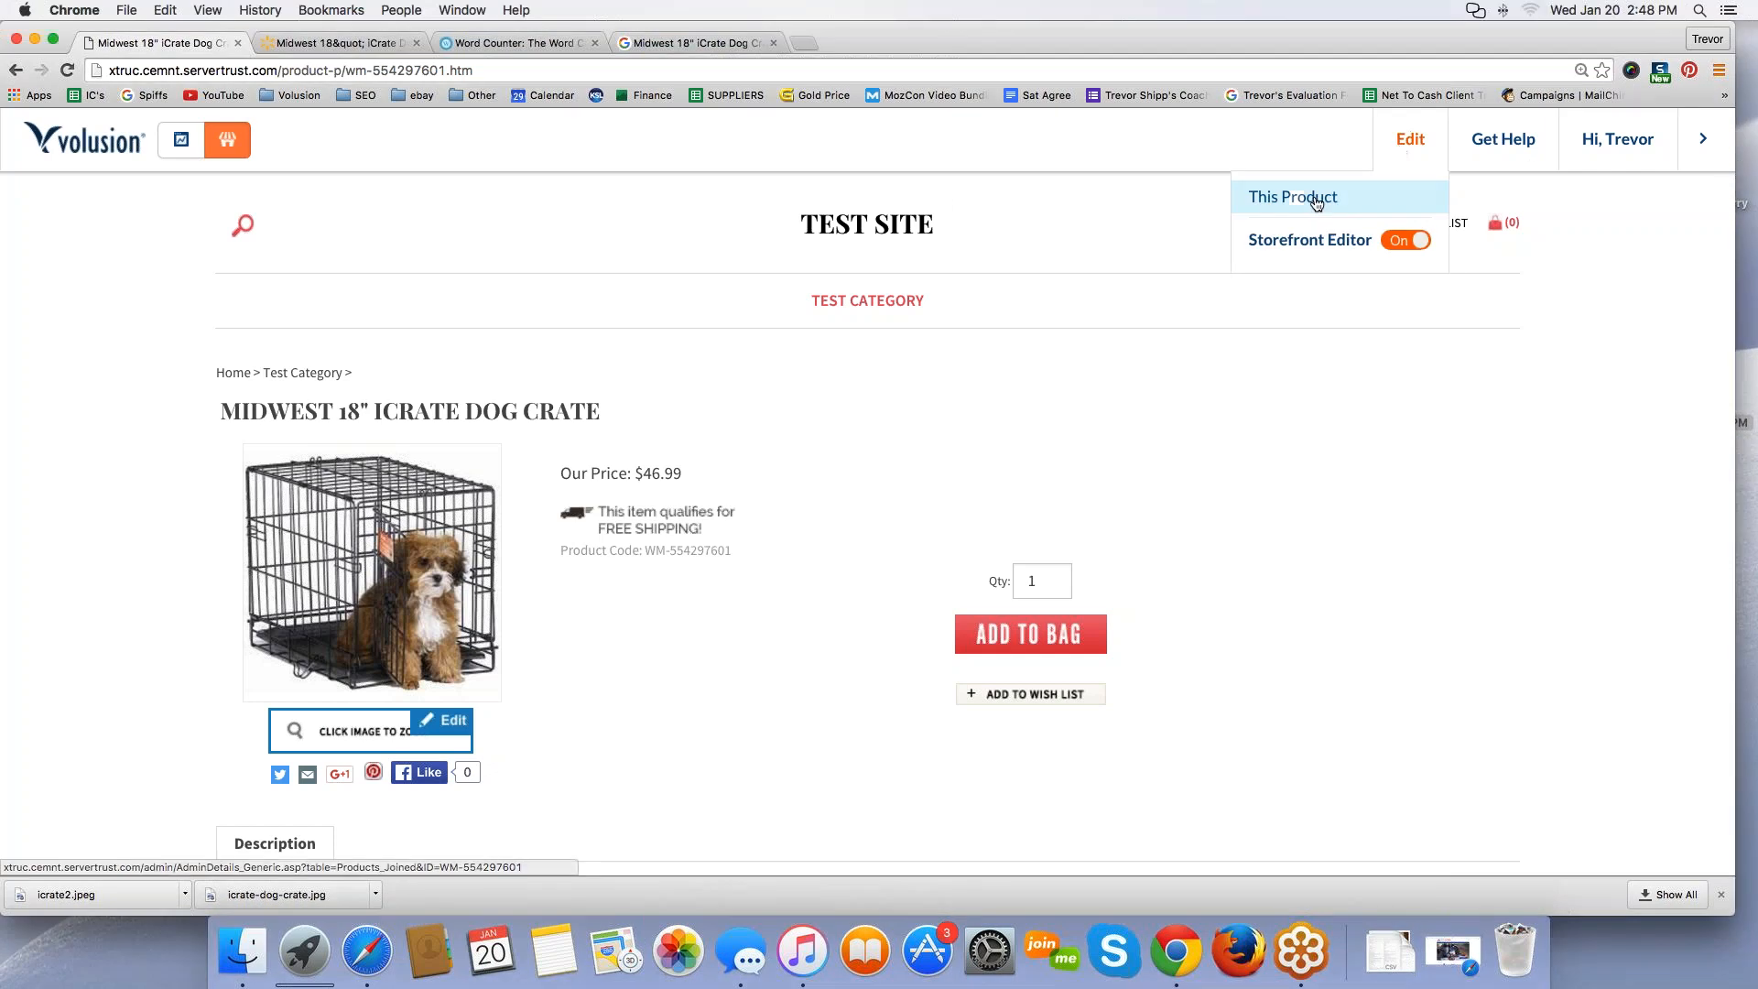
left_click(1315, 196)
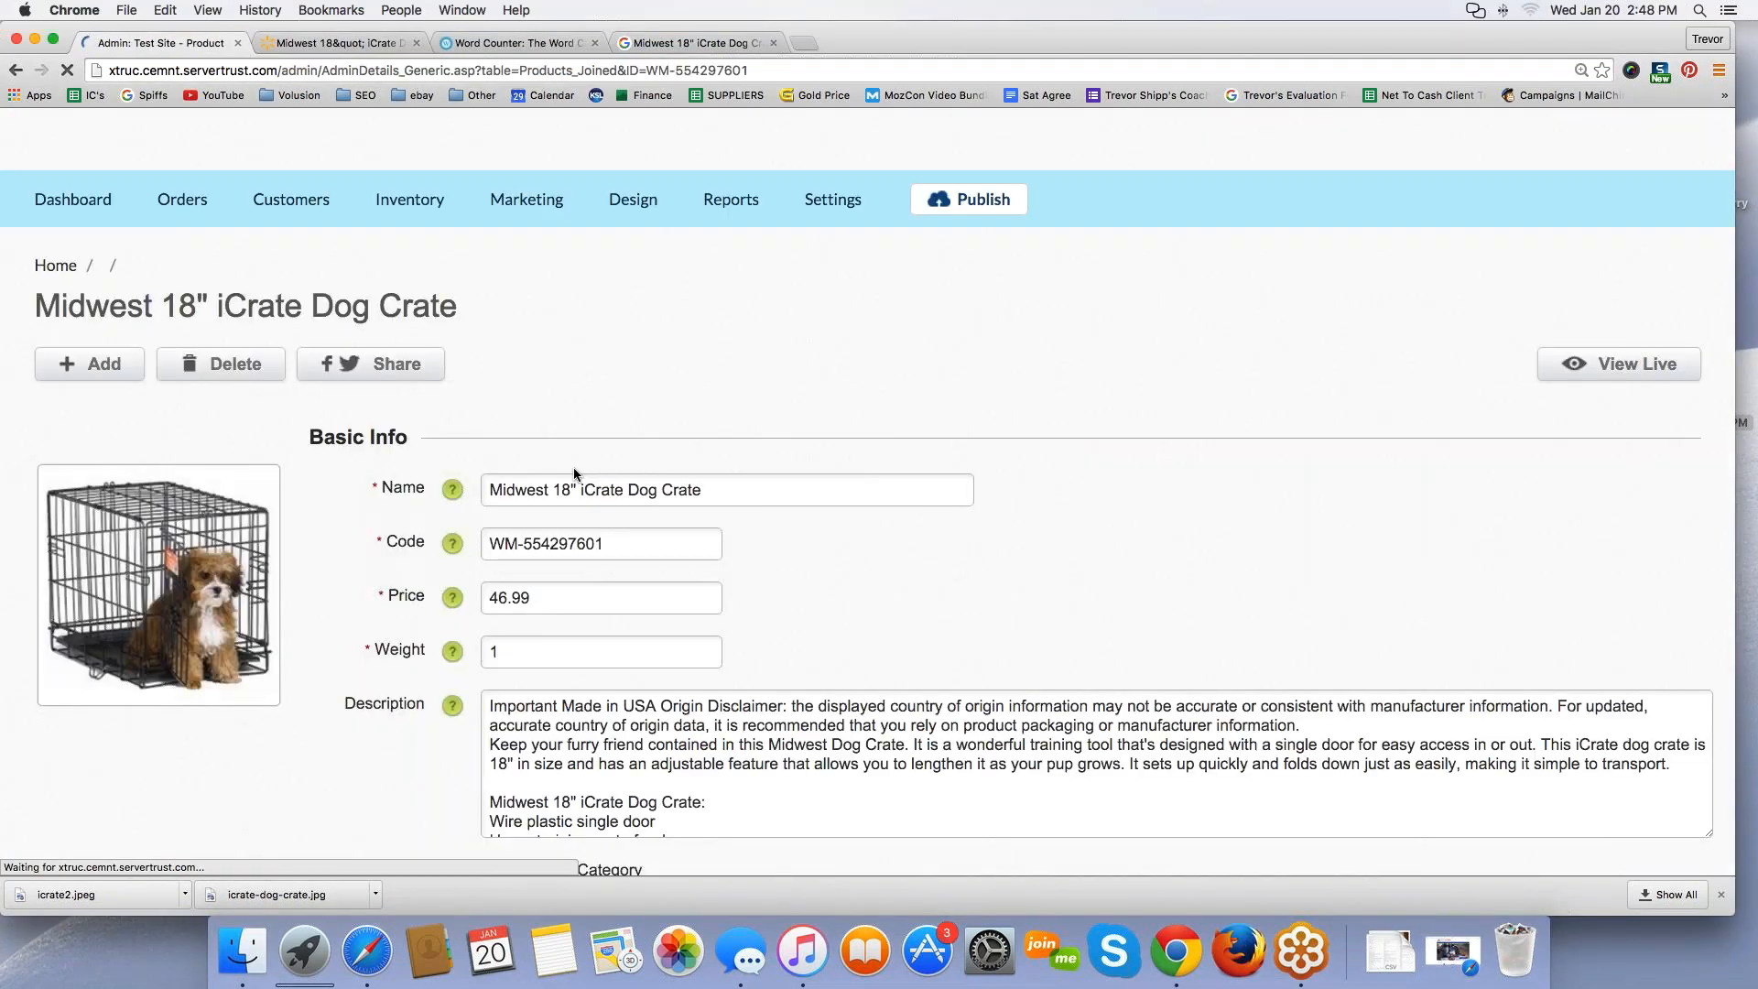
scroll(574, 473, "down", 3)
scroll(575, 473, "down", 10)
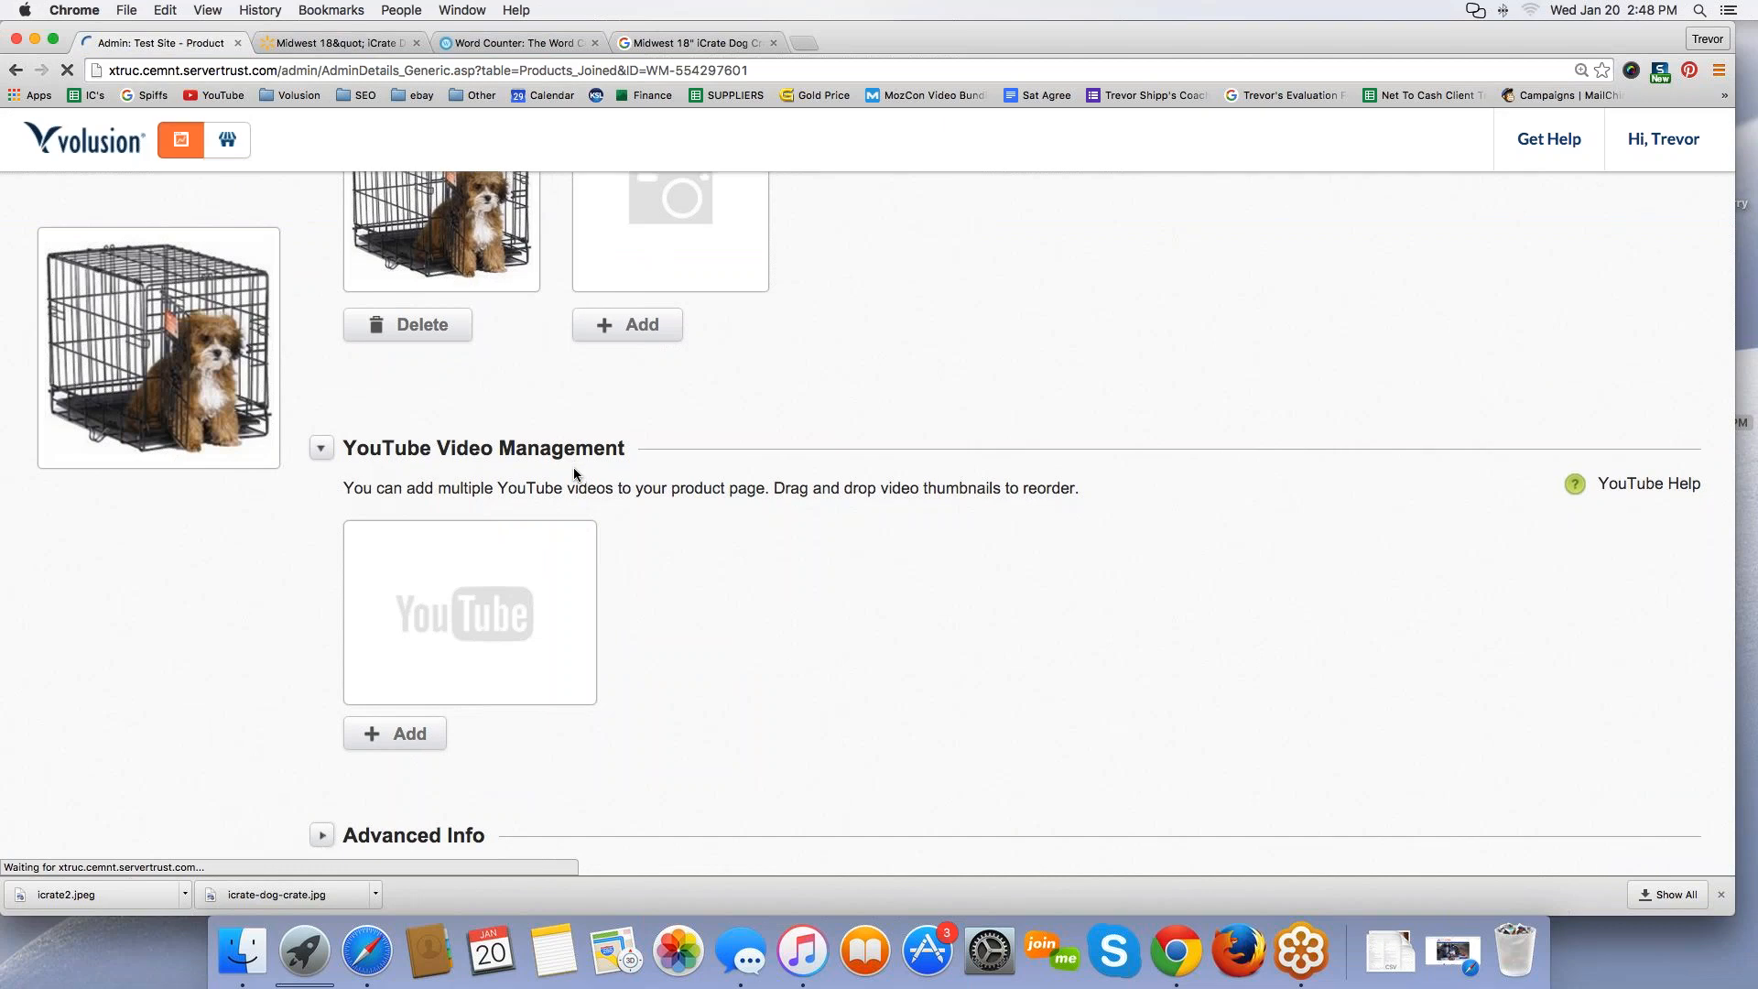
scroll(575, 473, "up", 3)
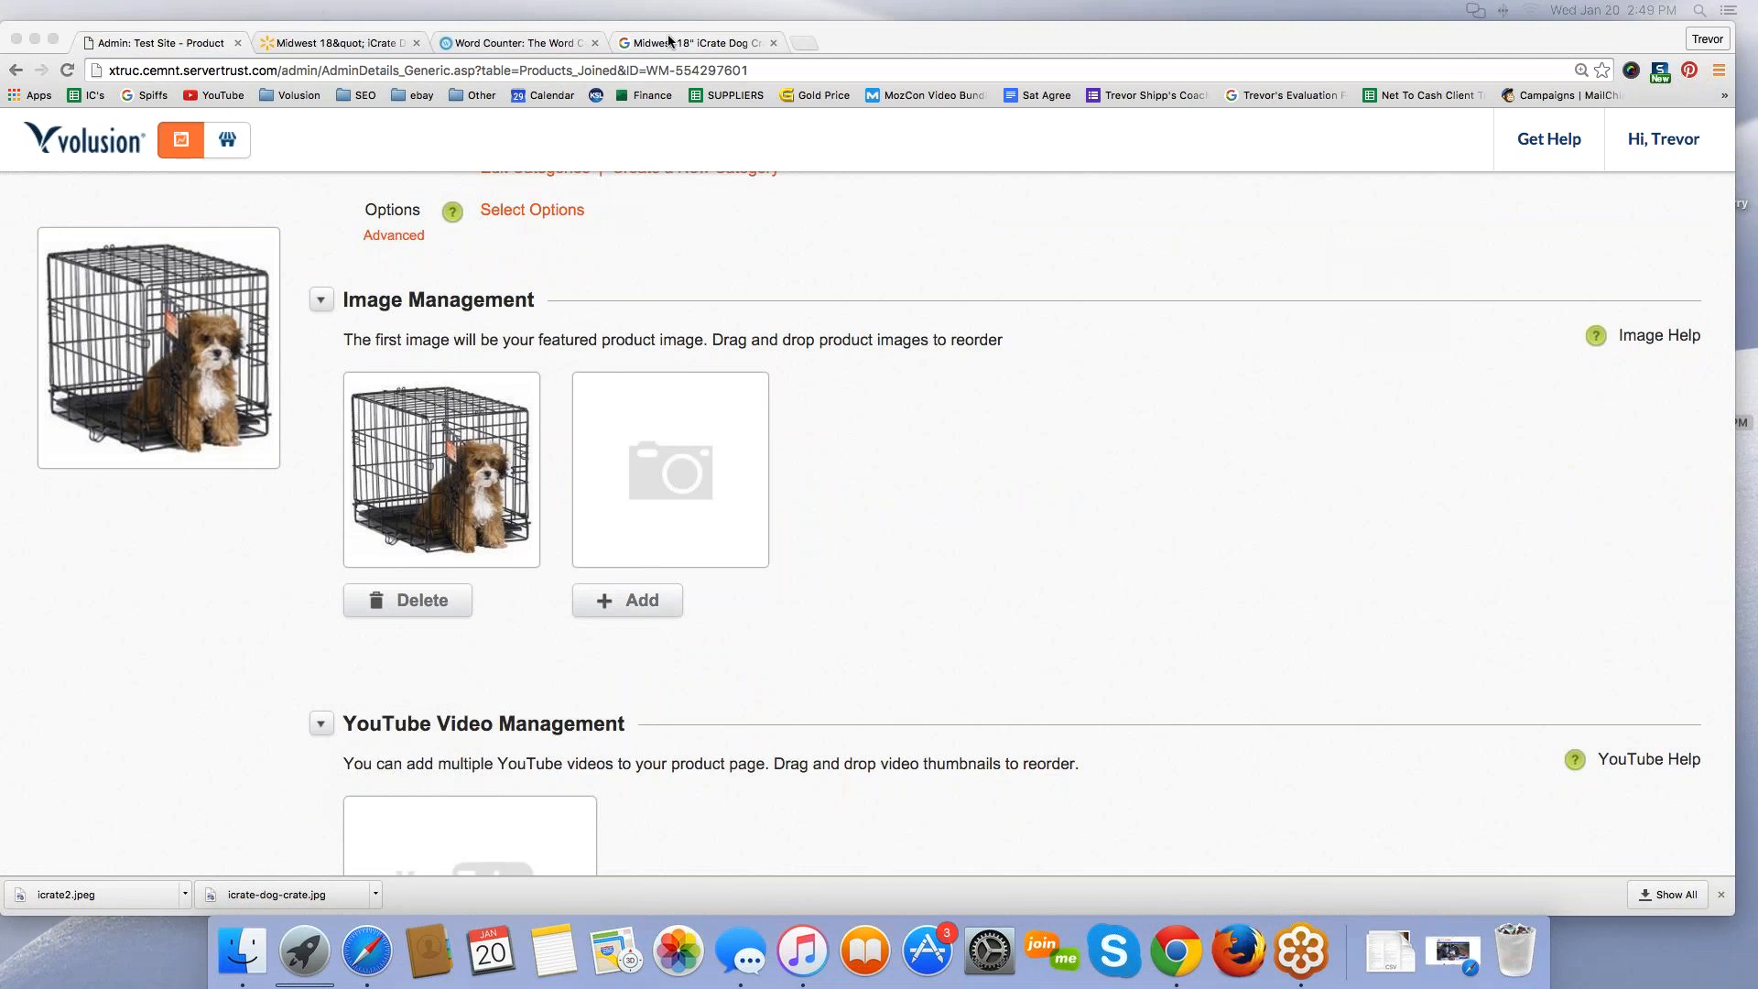
Step: Enlarge the empty-crate picture on the Walmart listing and save it to the Desktop as icrate2.jpg
left_click(331, 44)
left_click(744, 523)
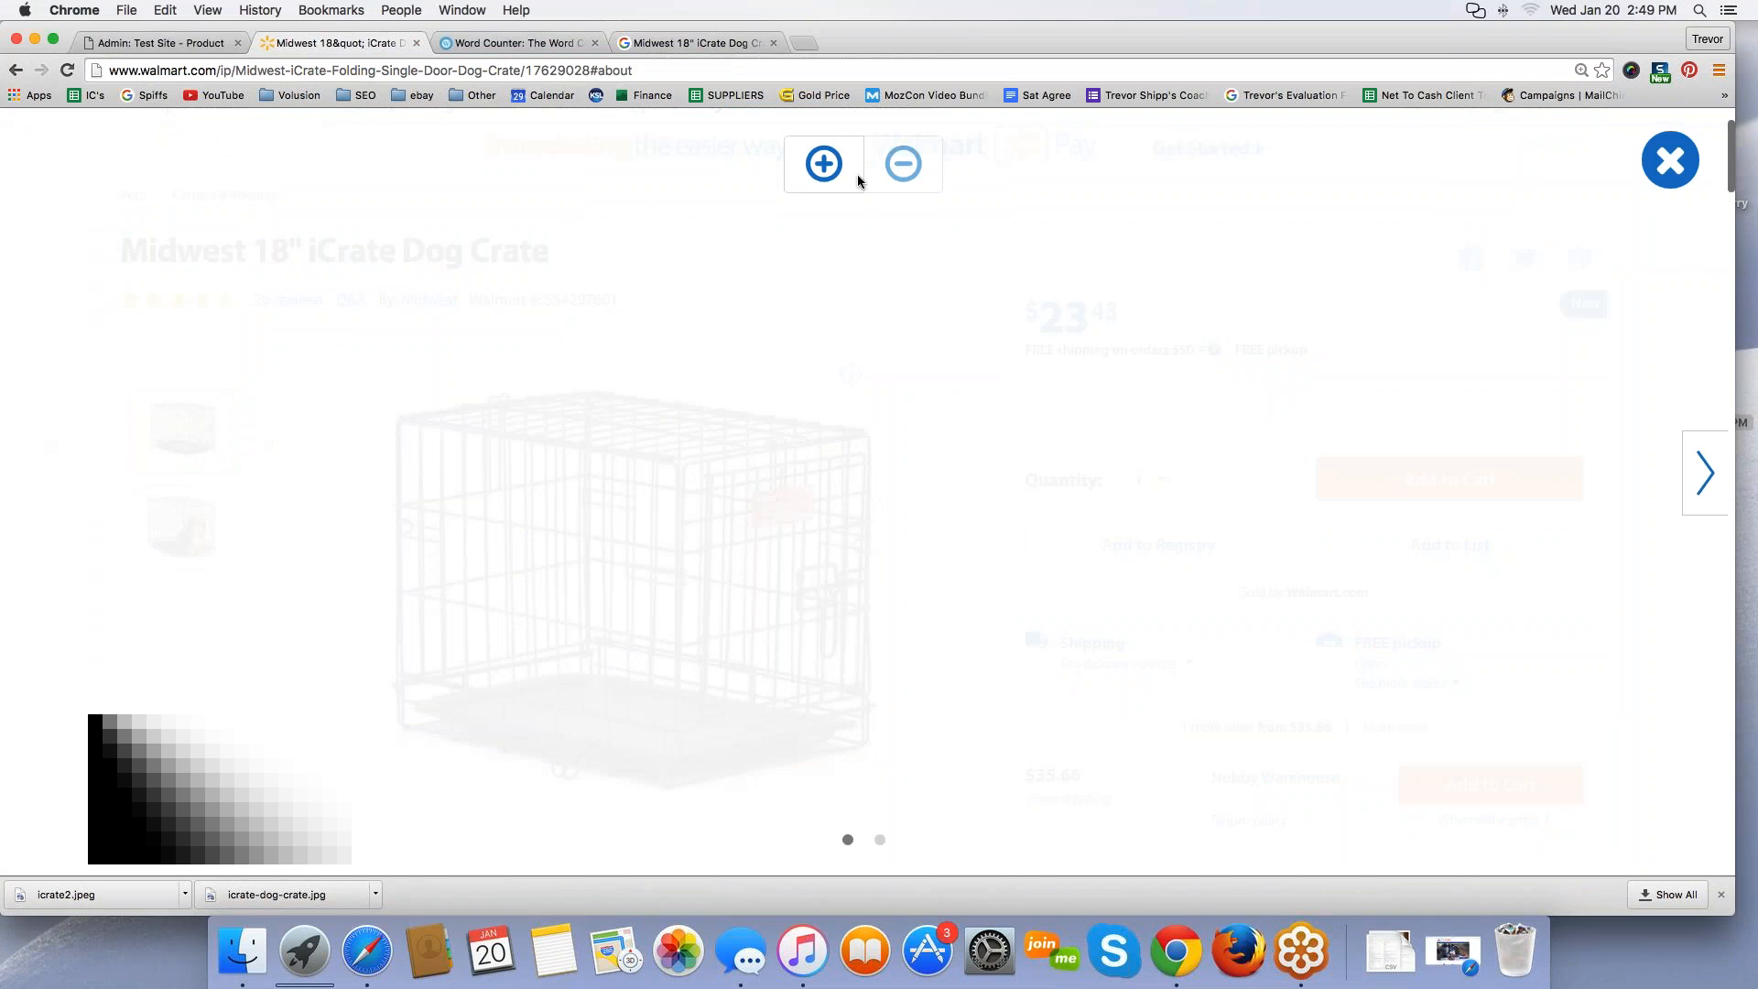
left_click(823, 165)
right_click(803, 403)
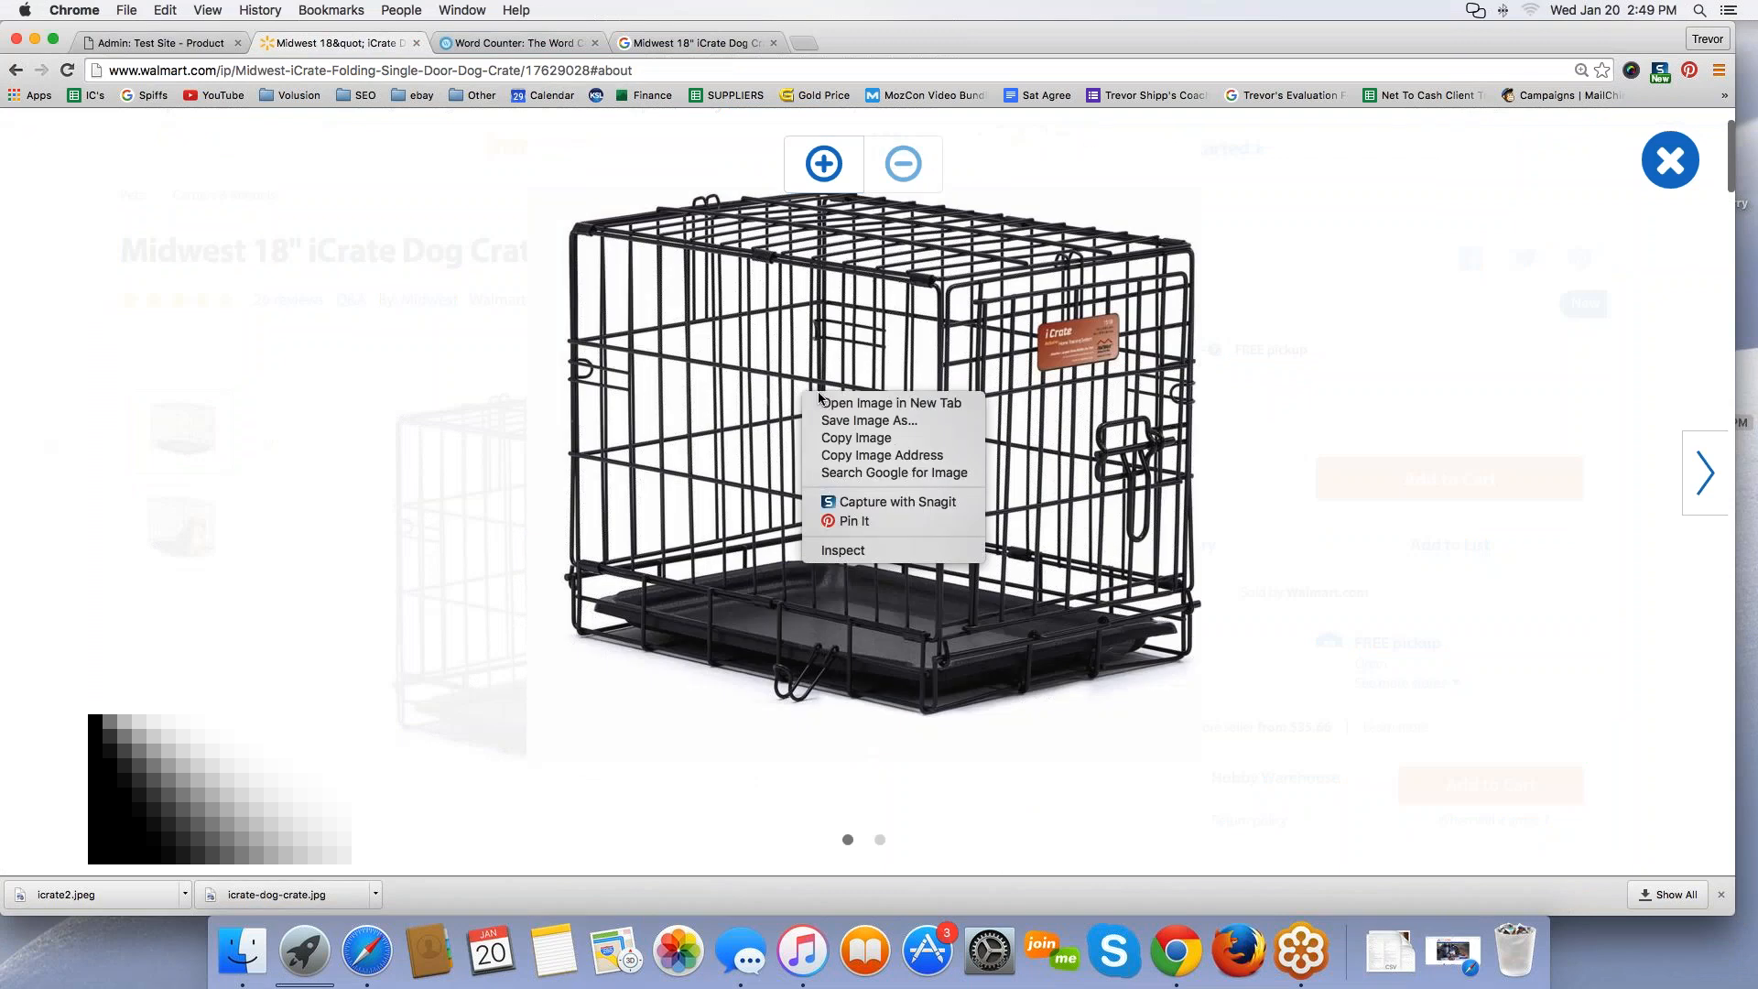
left_click(856, 422)
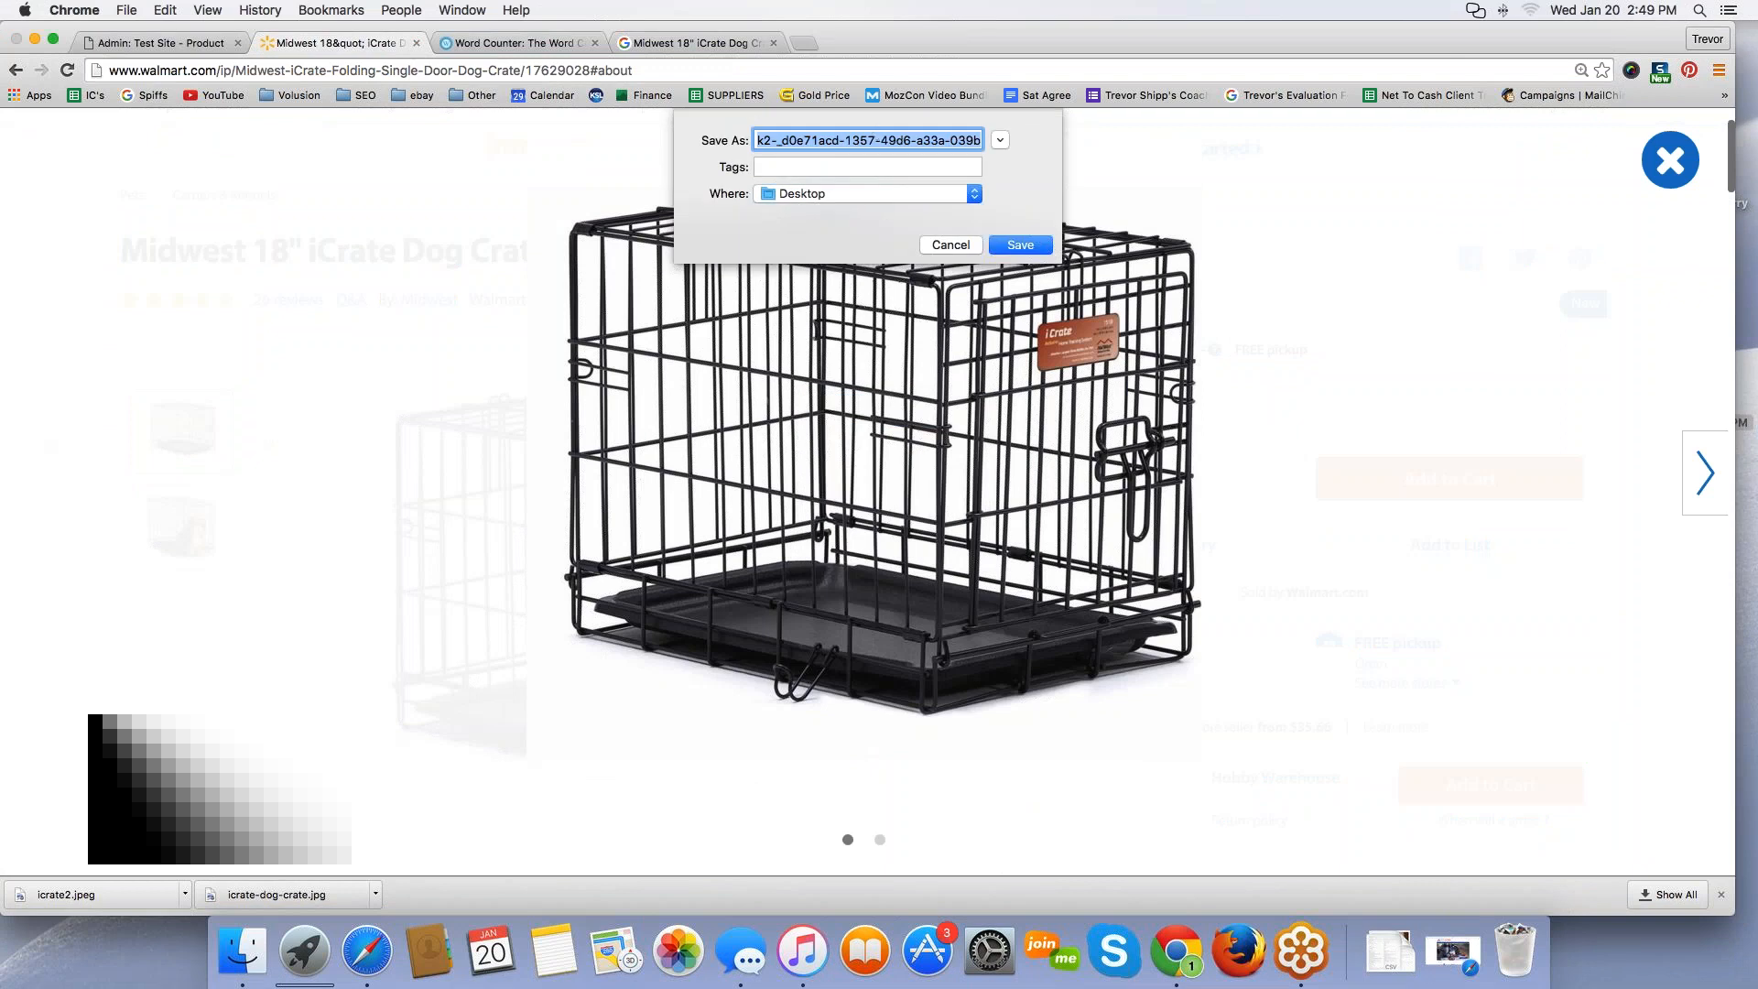
key("BackSpace")
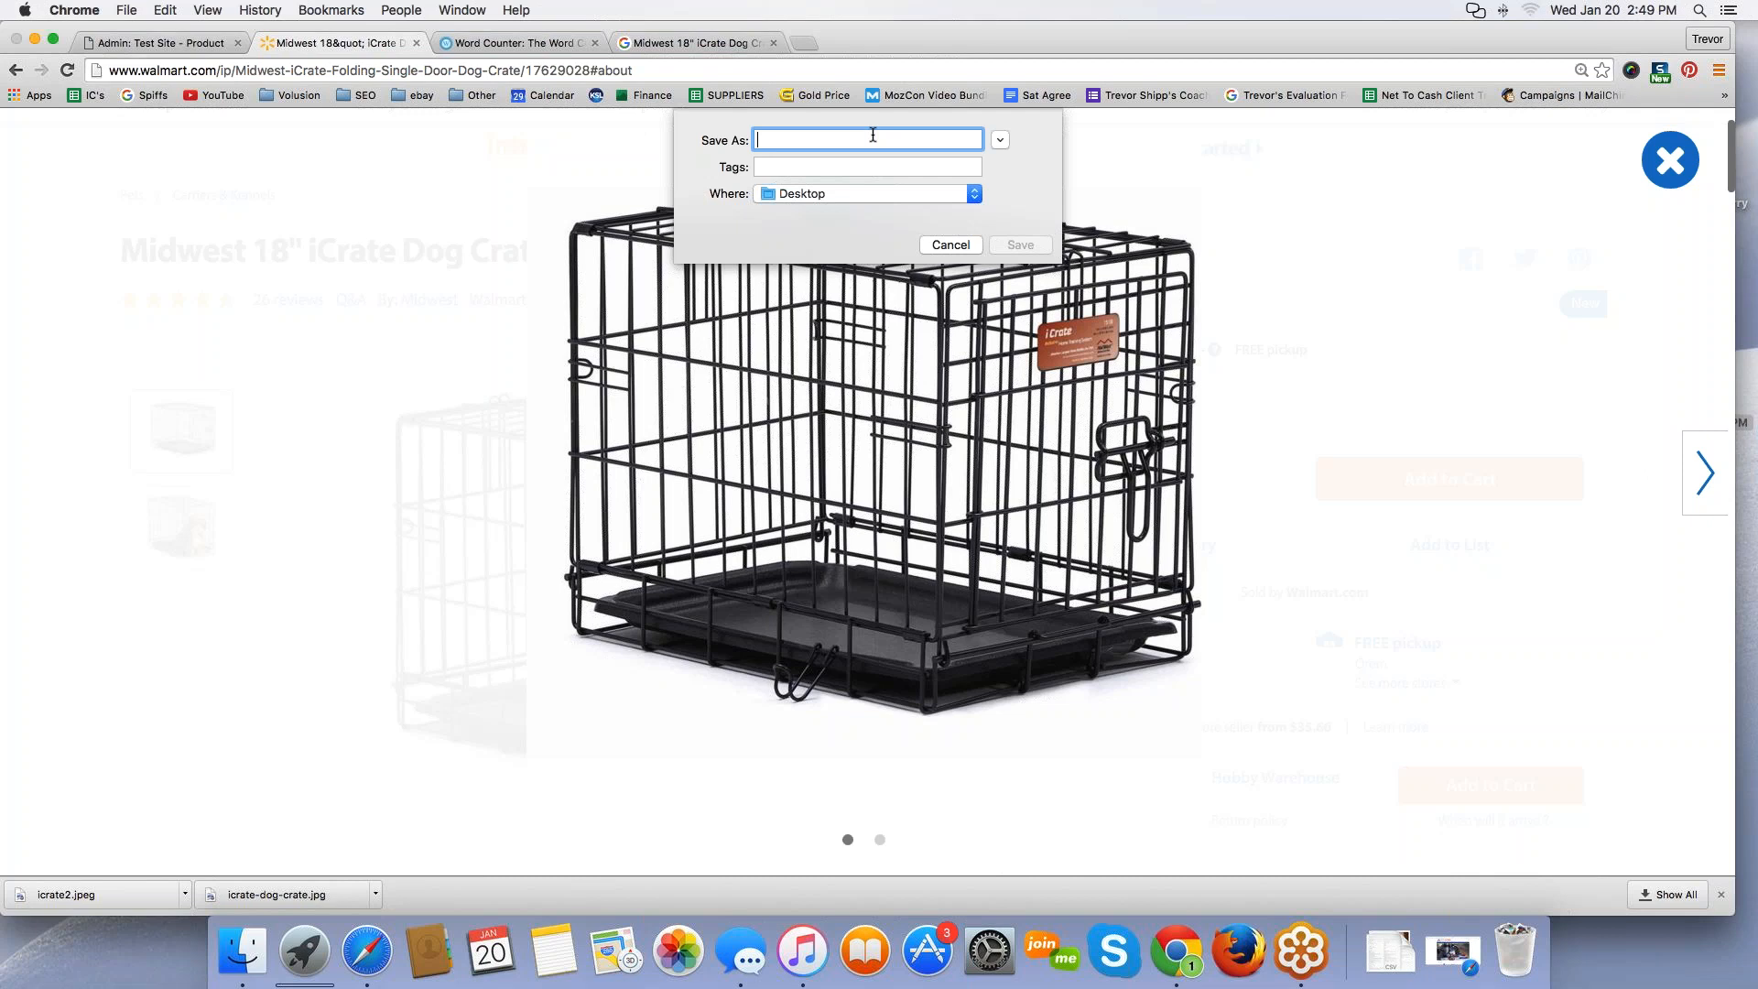
type("icrate2.jpg")
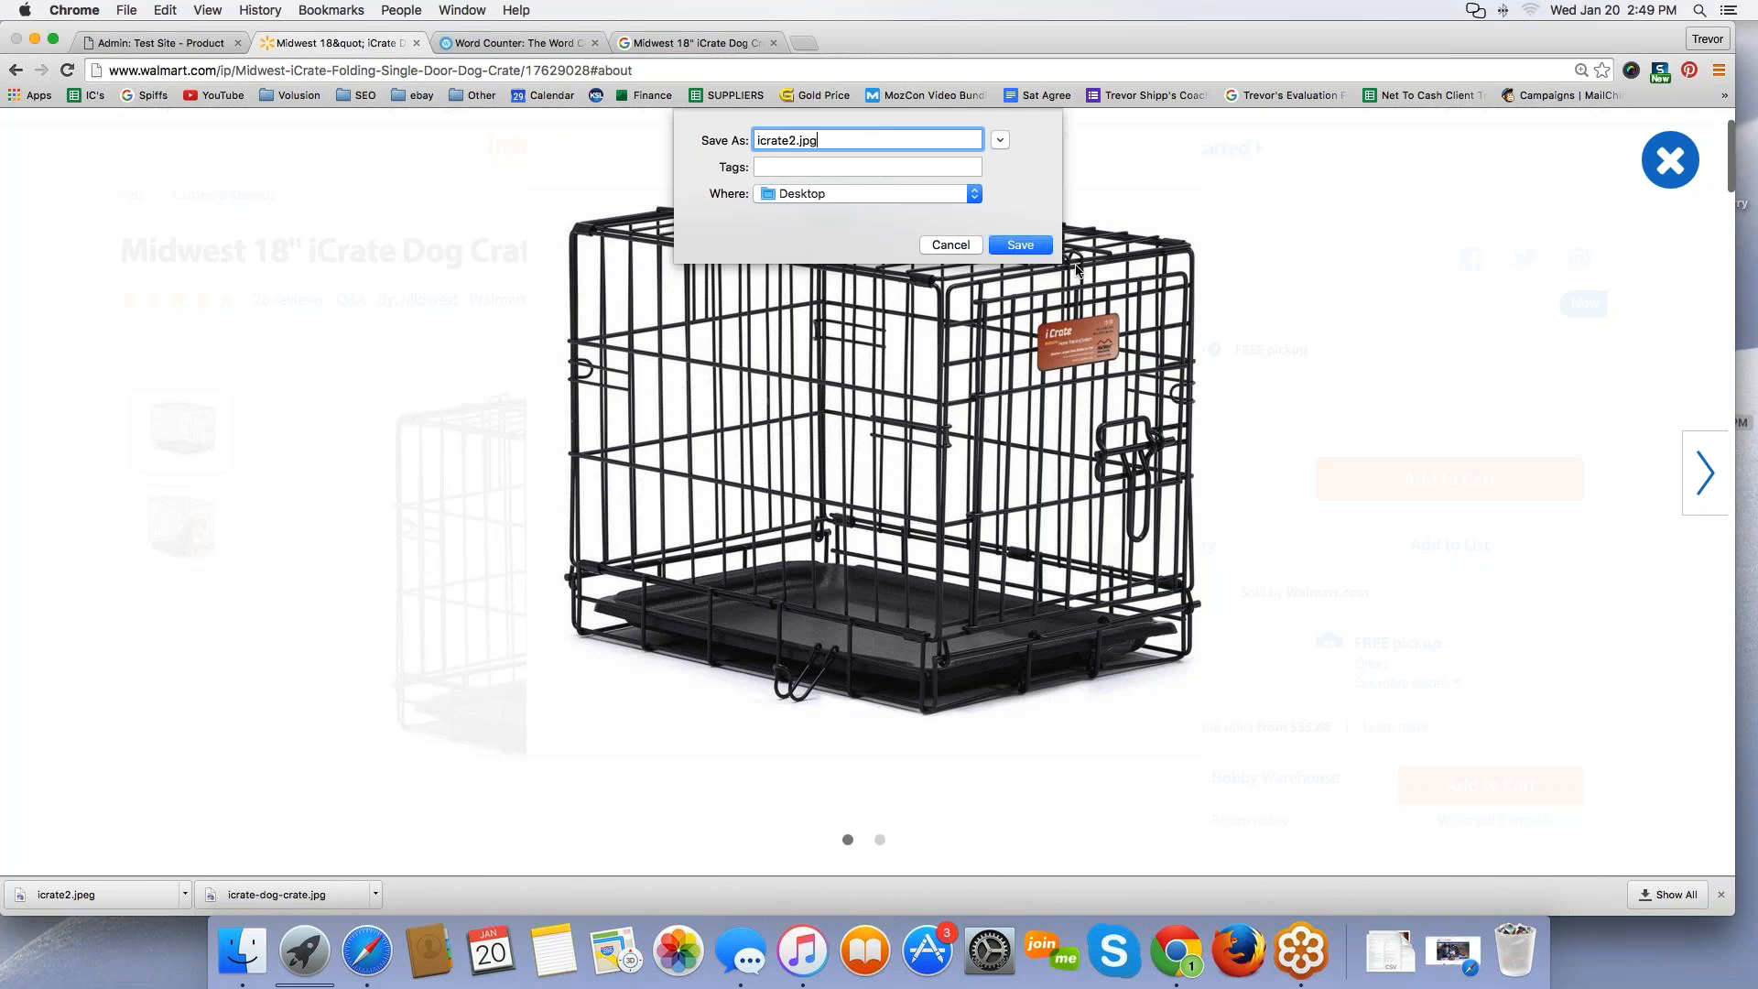
left_click(1030, 247)
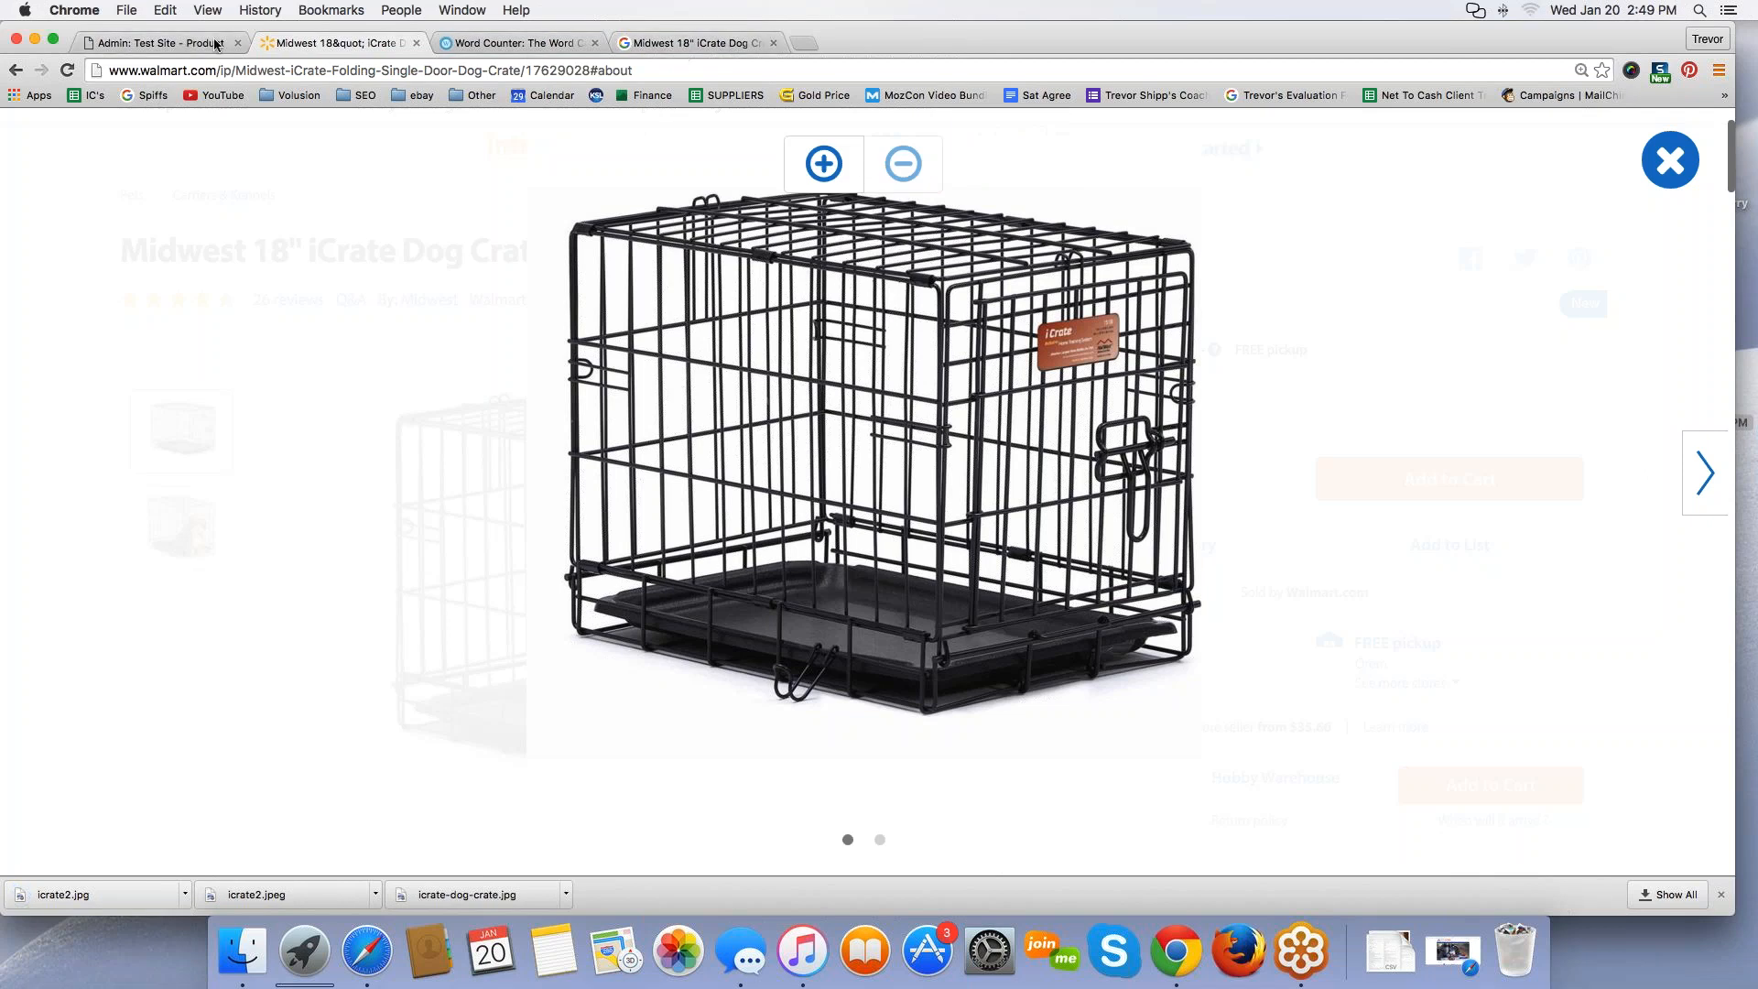
Step: Return to the Volusion product editor and delete the puppy-in-crate picture from the dog crate's images
left_click(108, 42)
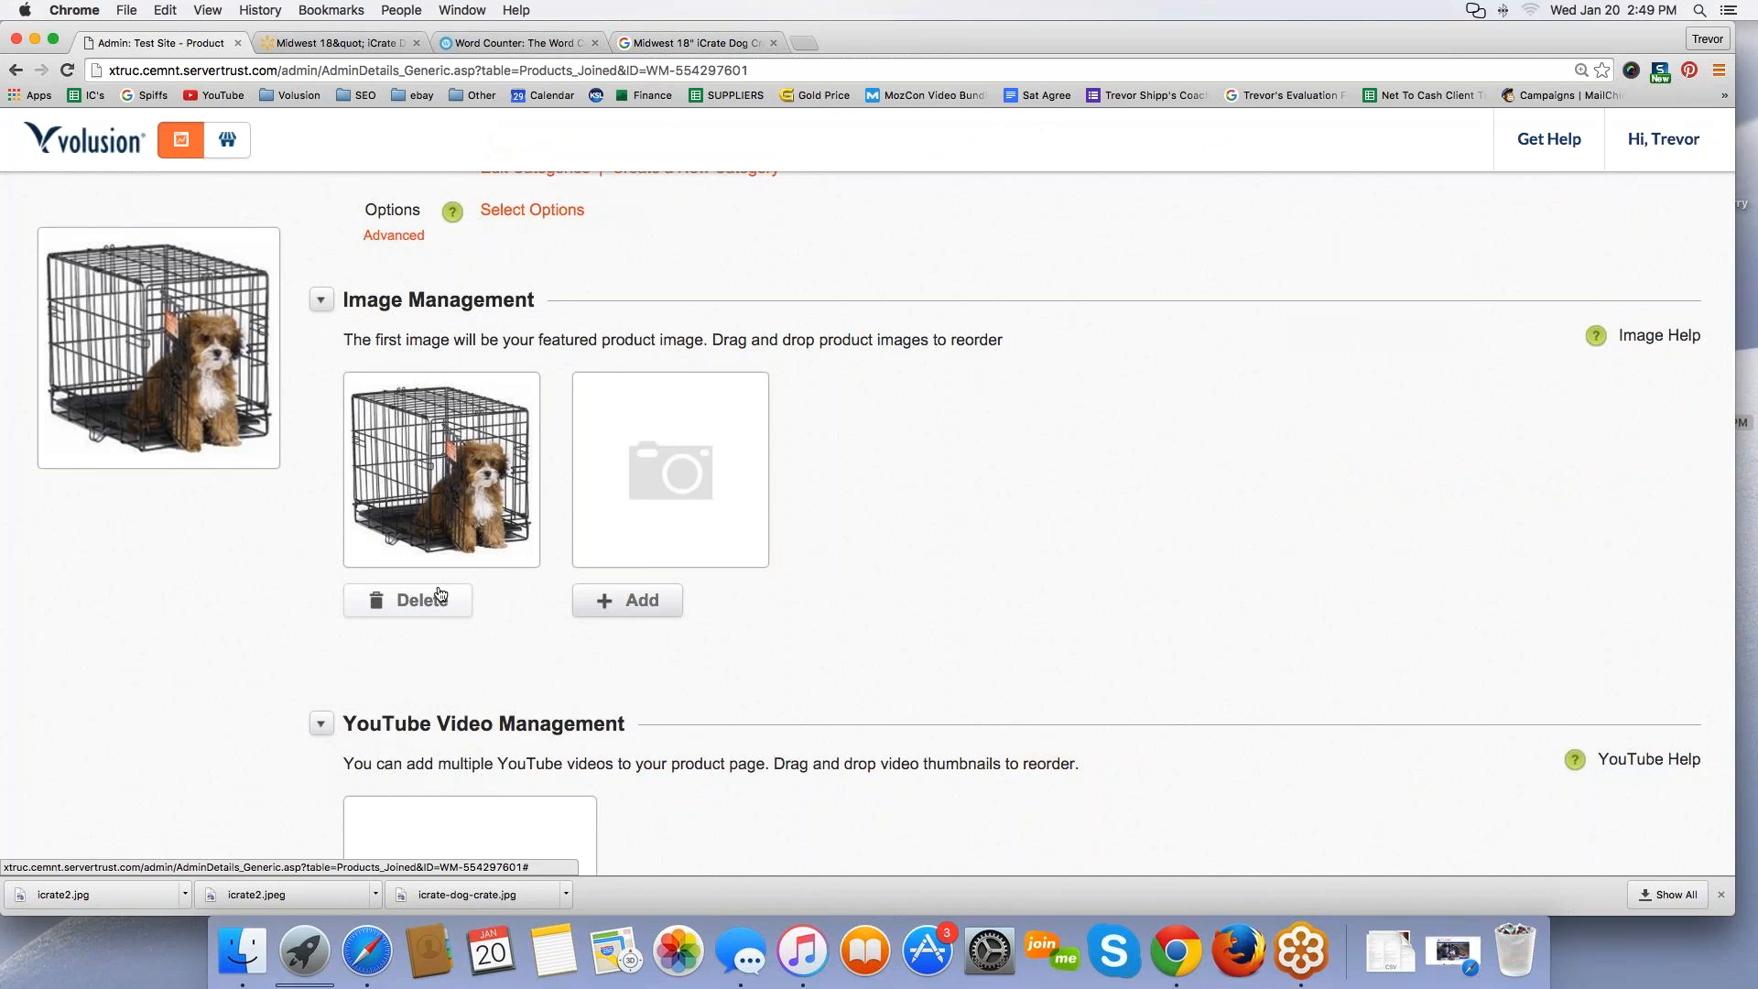
left_click(441, 597)
left_click(1030, 331)
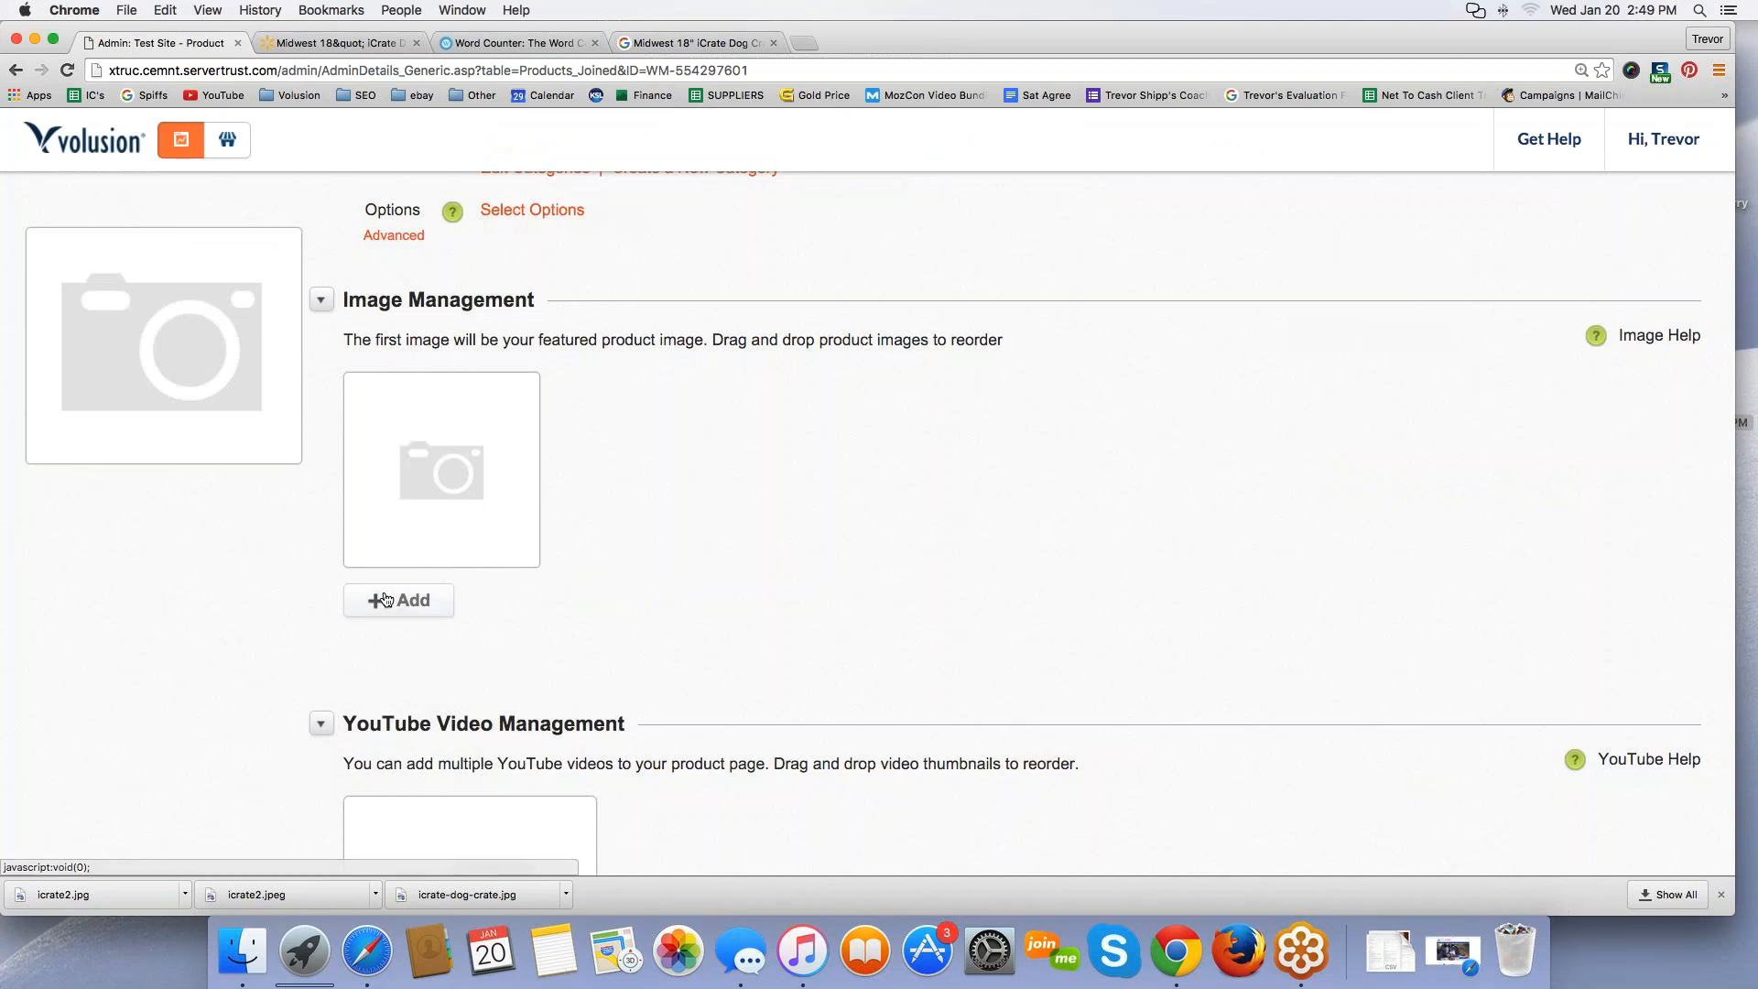
Step: Upload icrate2.jpg from the Desktop as the dog crate's product image and save the product
left_click(395, 600)
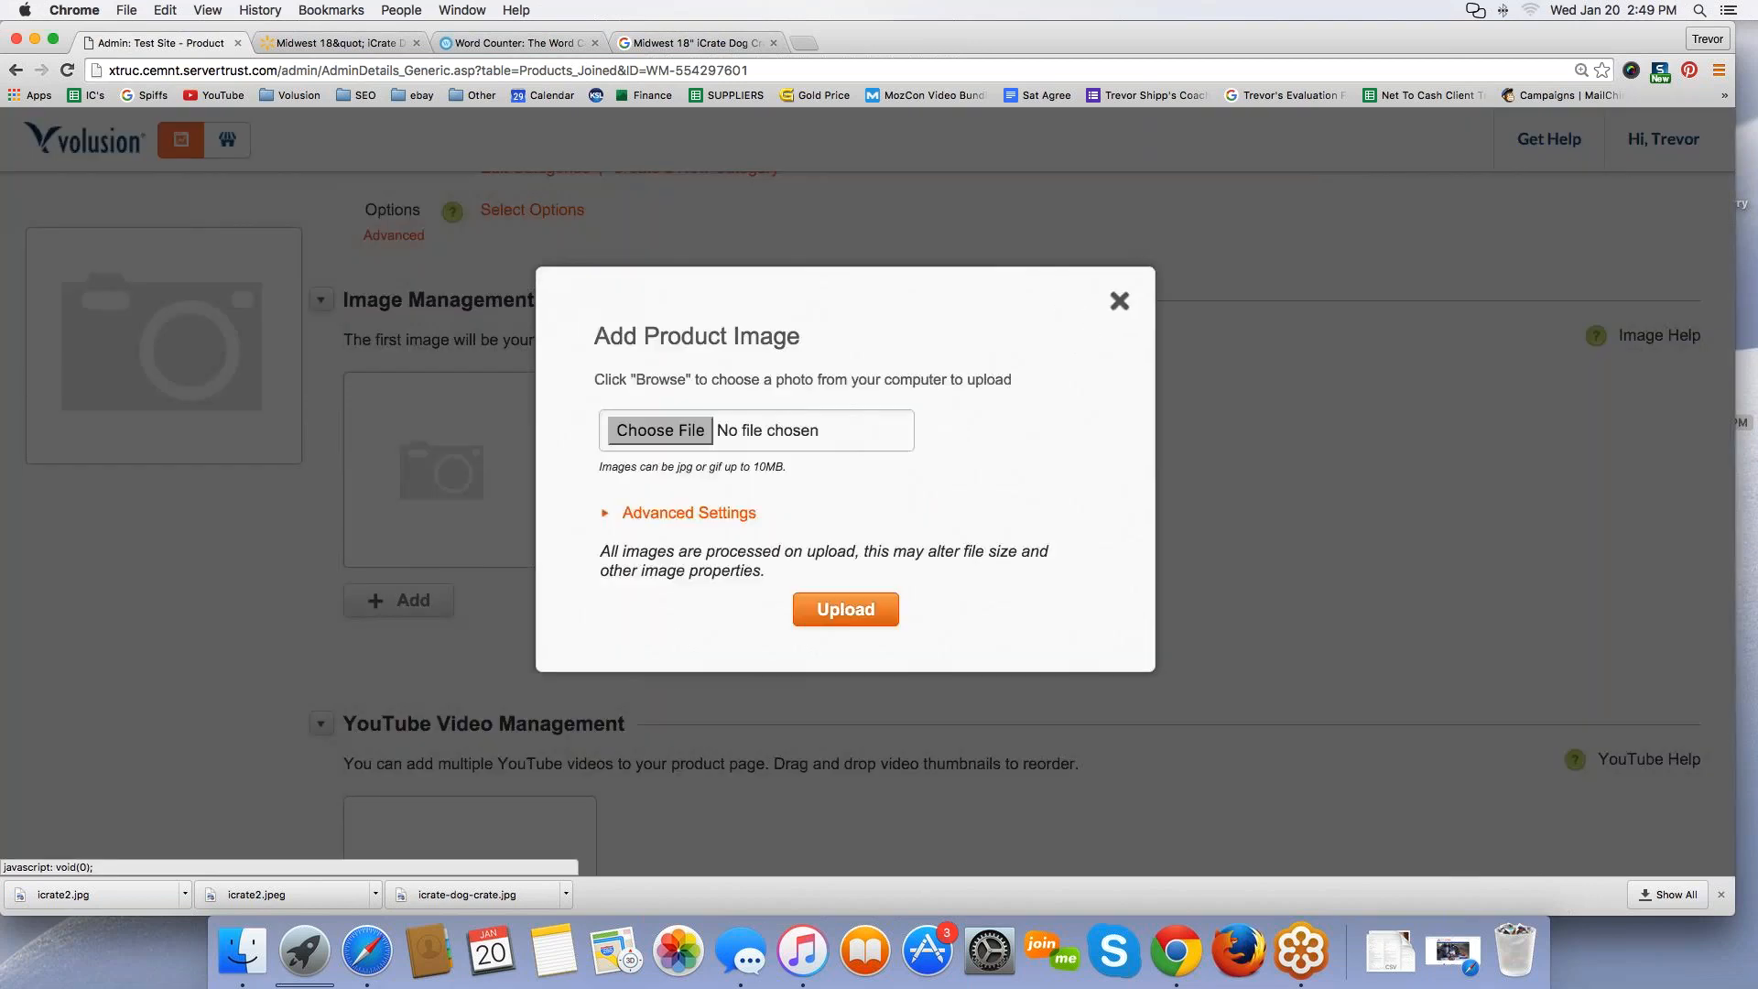
left_click(692, 443)
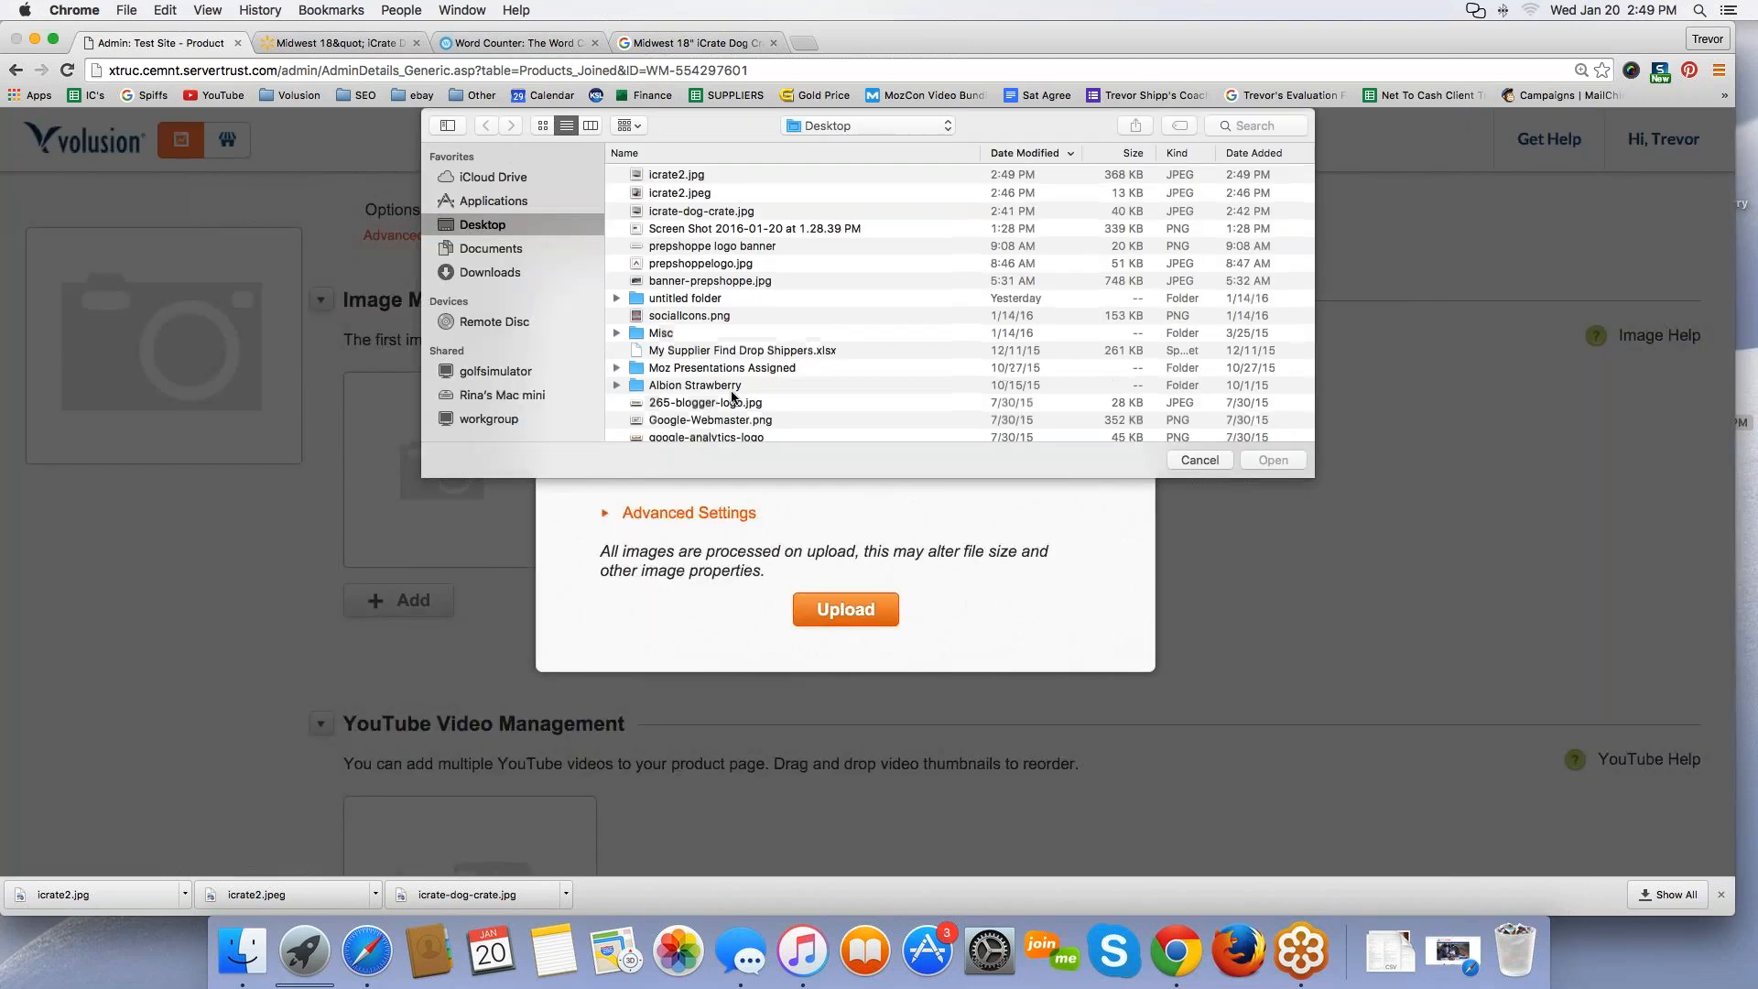
double_click(718, 174)
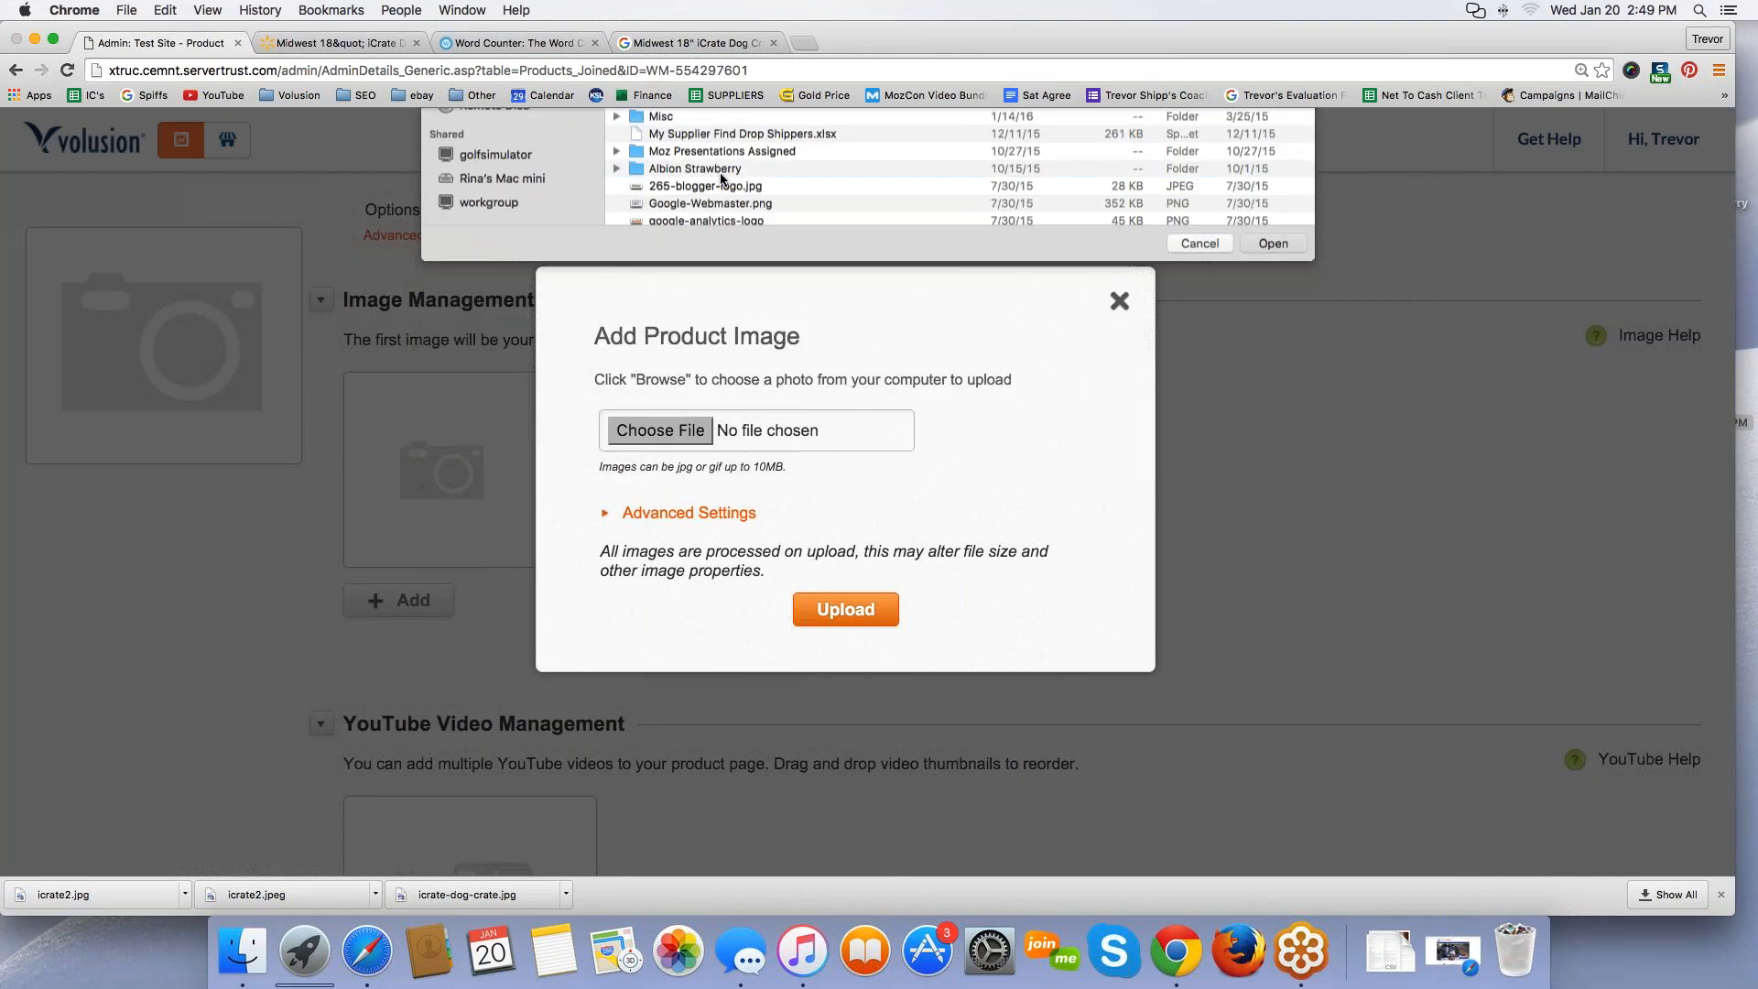
left_click(845, 610)
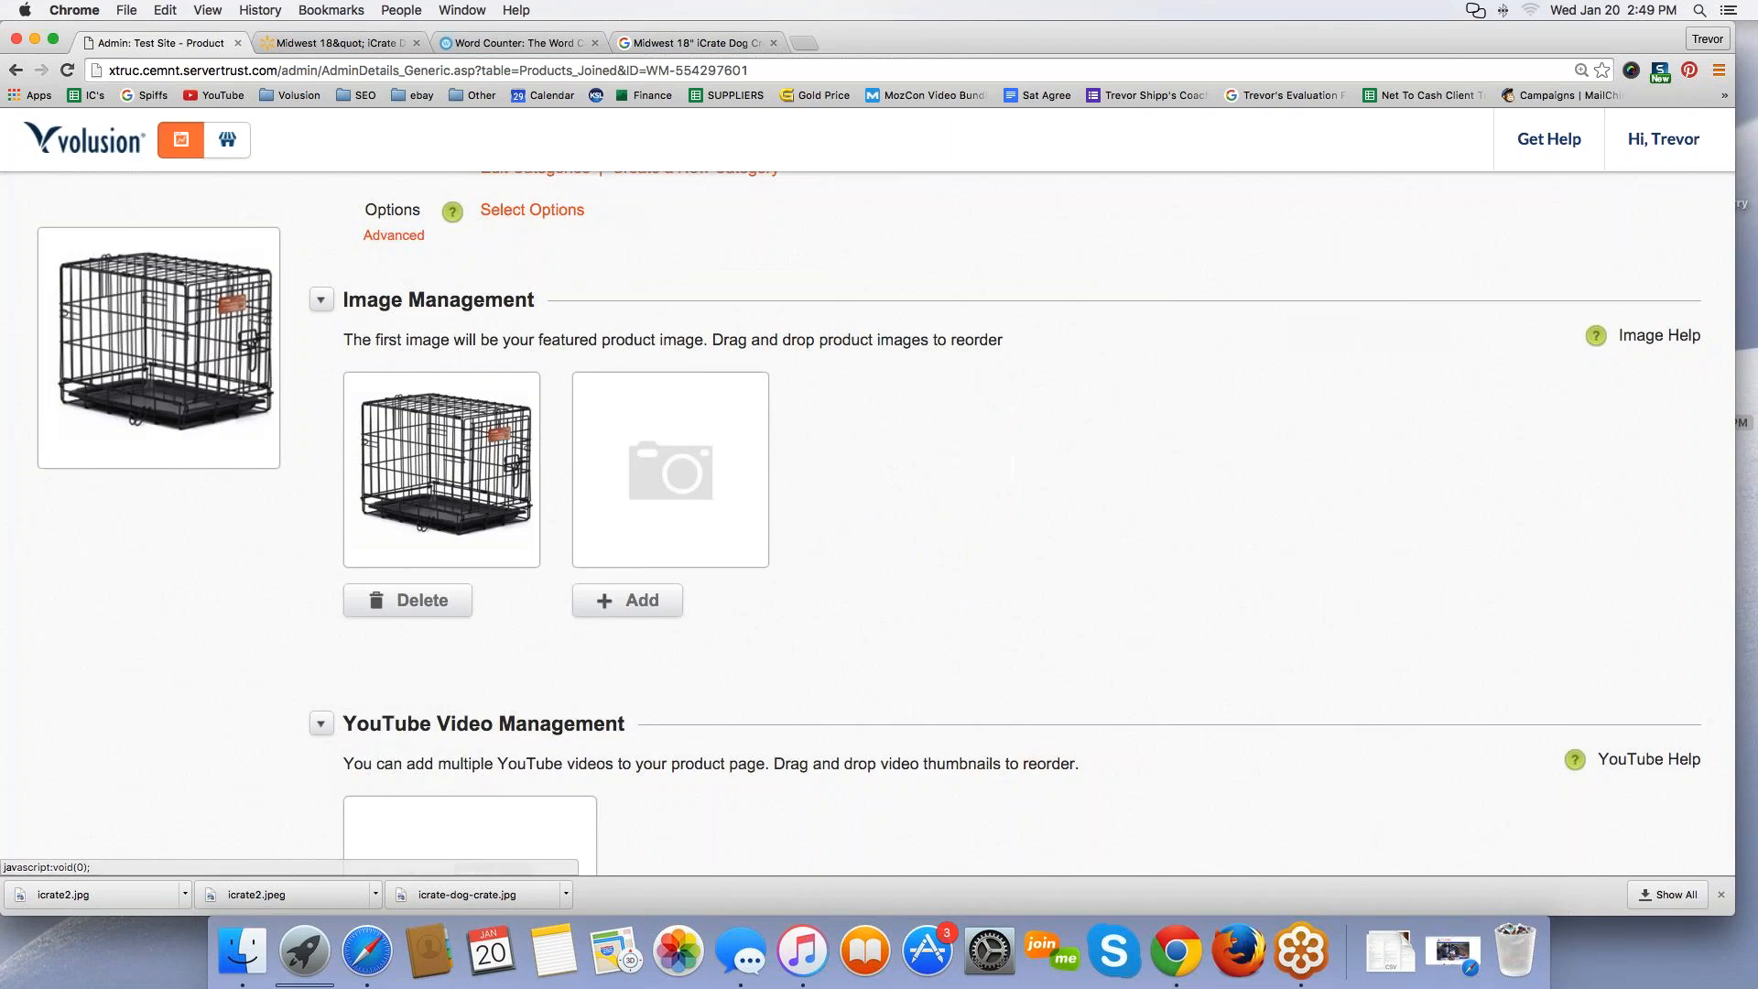
scroll(646, 488, "up", 3)
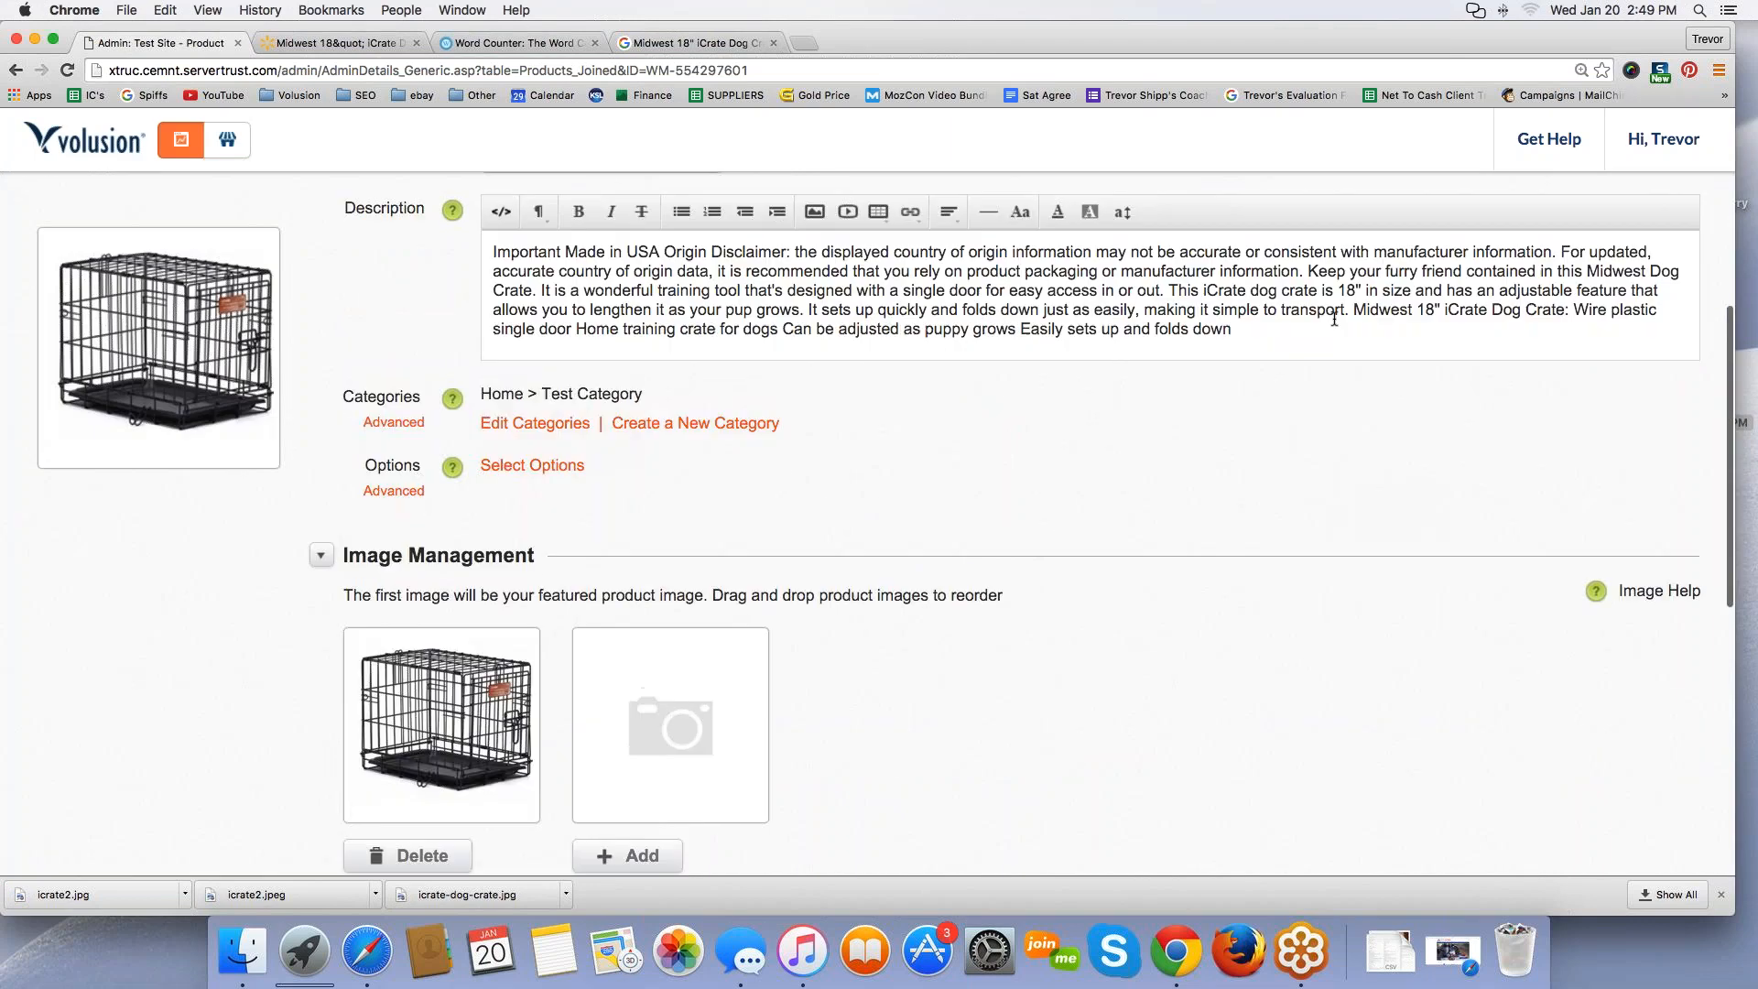
left_click(845, 816)
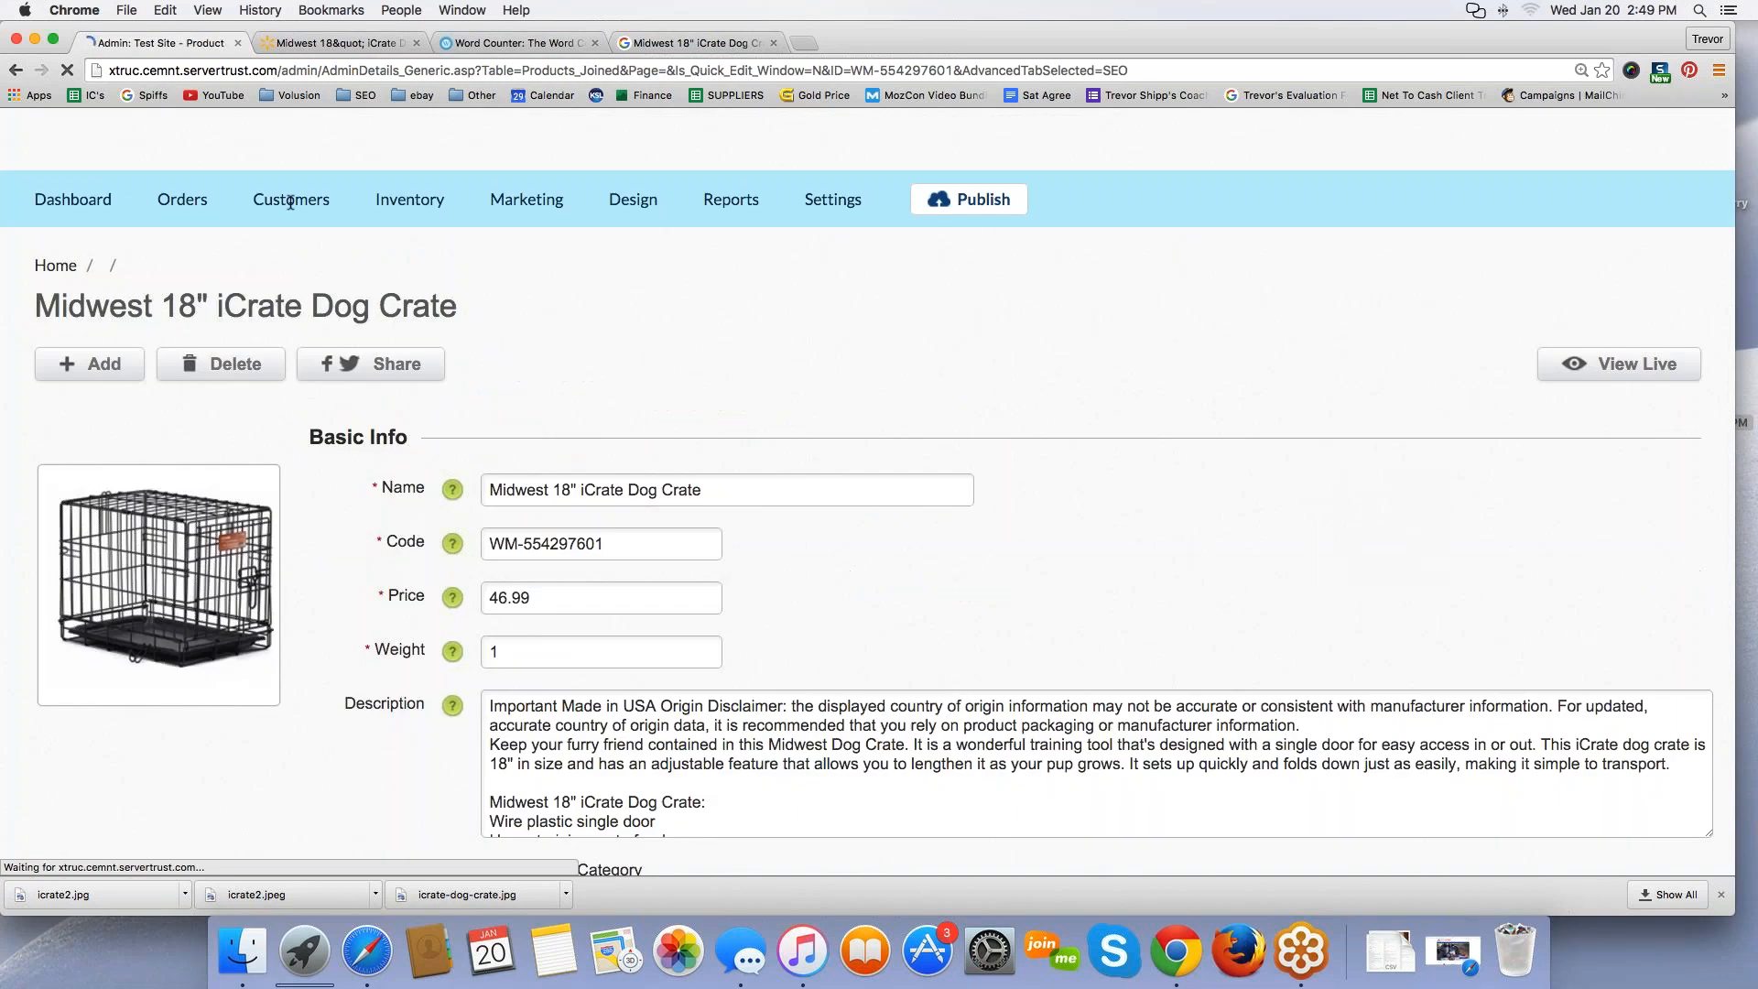
Step: View the dog crate on the live storefront through Test Category and compare its zoomed picture with the Walmart one
left_click(227, 139)
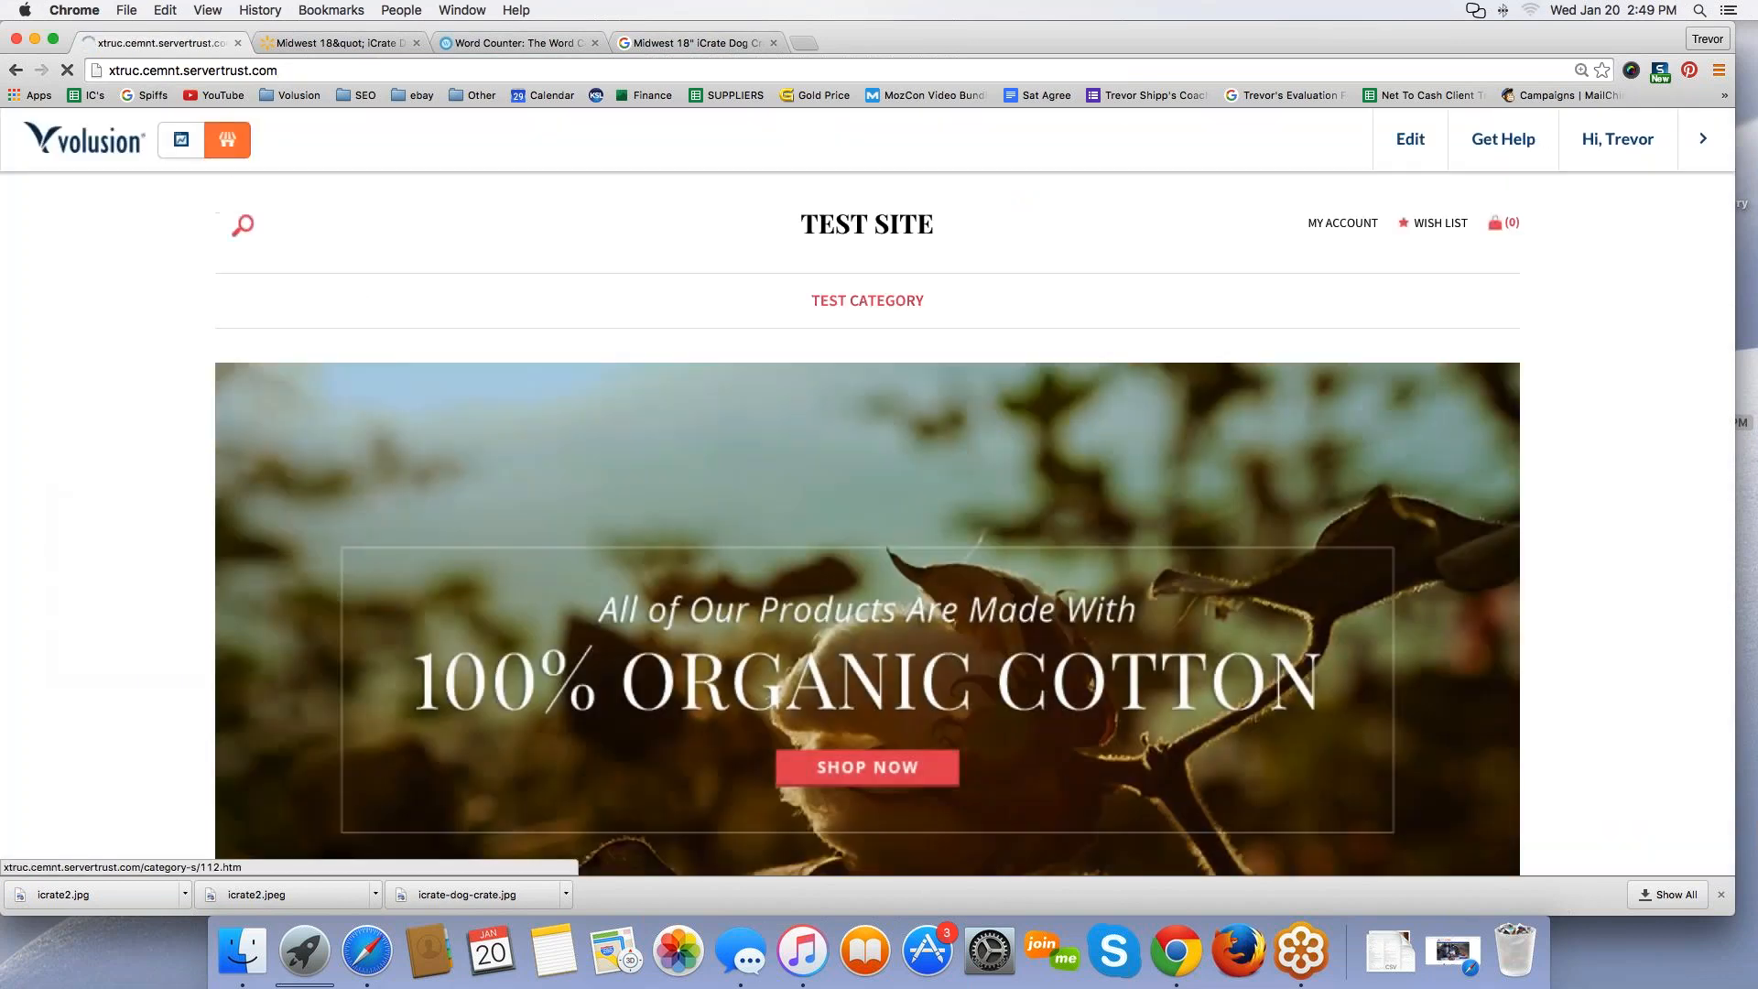
left_click(867, 300)
left_click(512, 528)
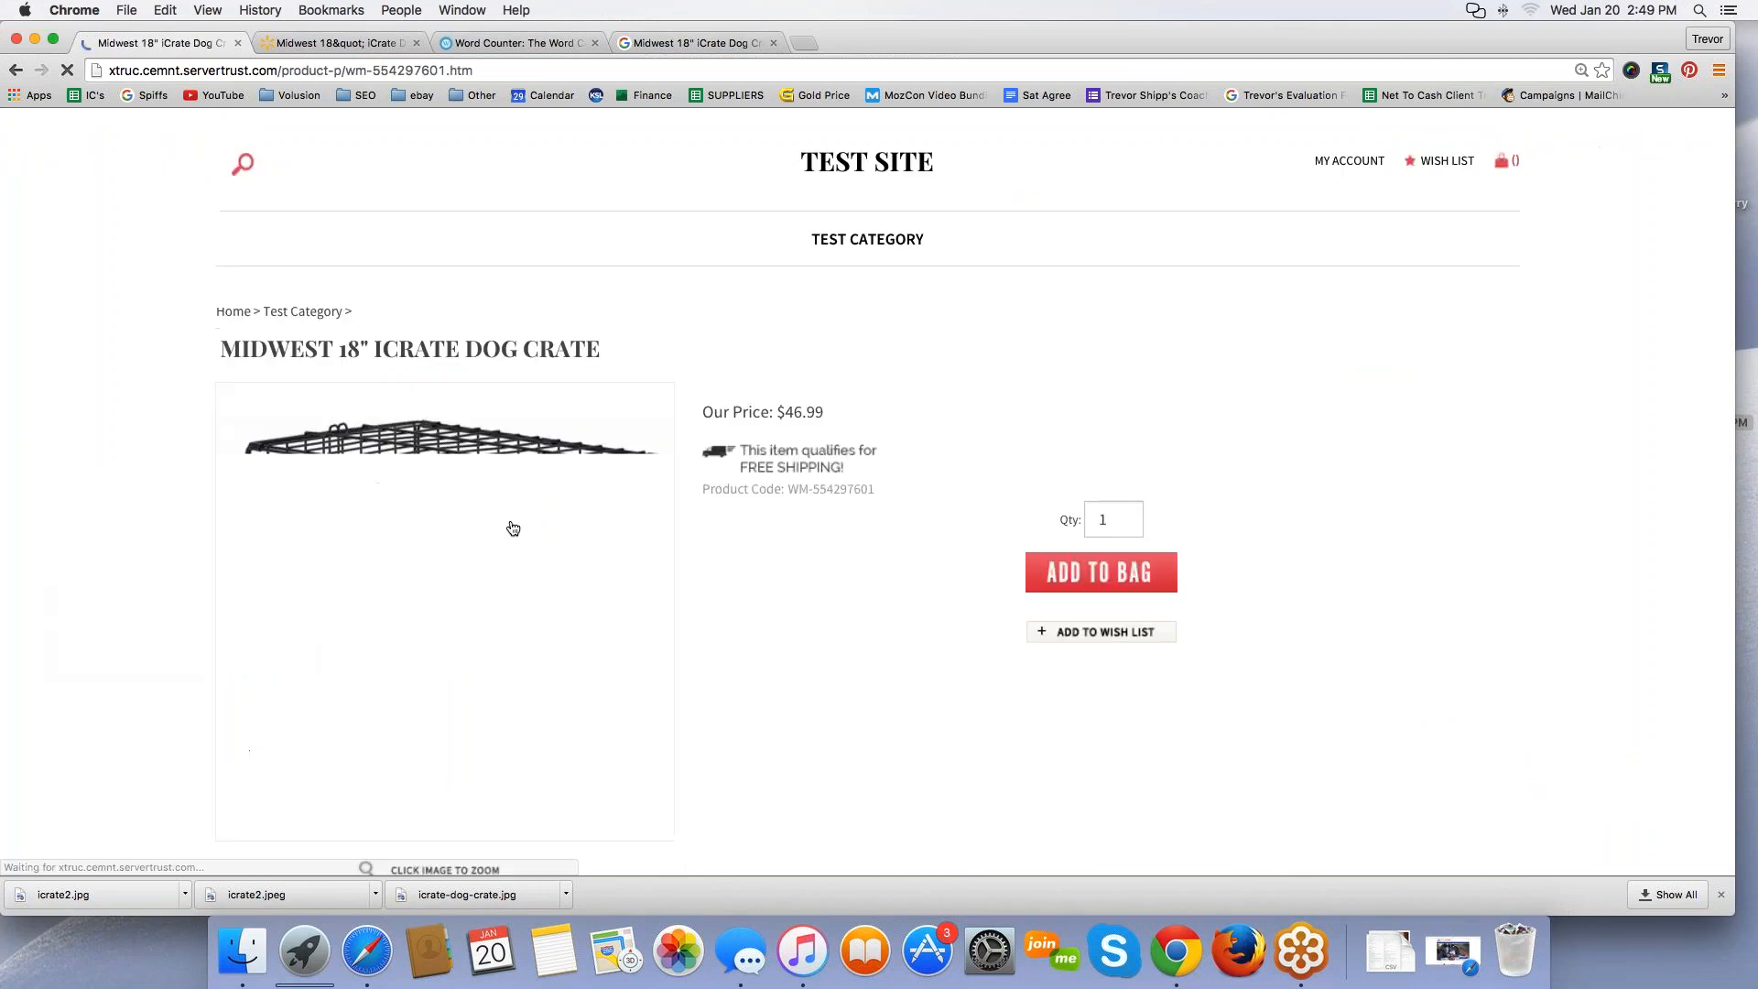
scroll(512, 527, "down", 1)
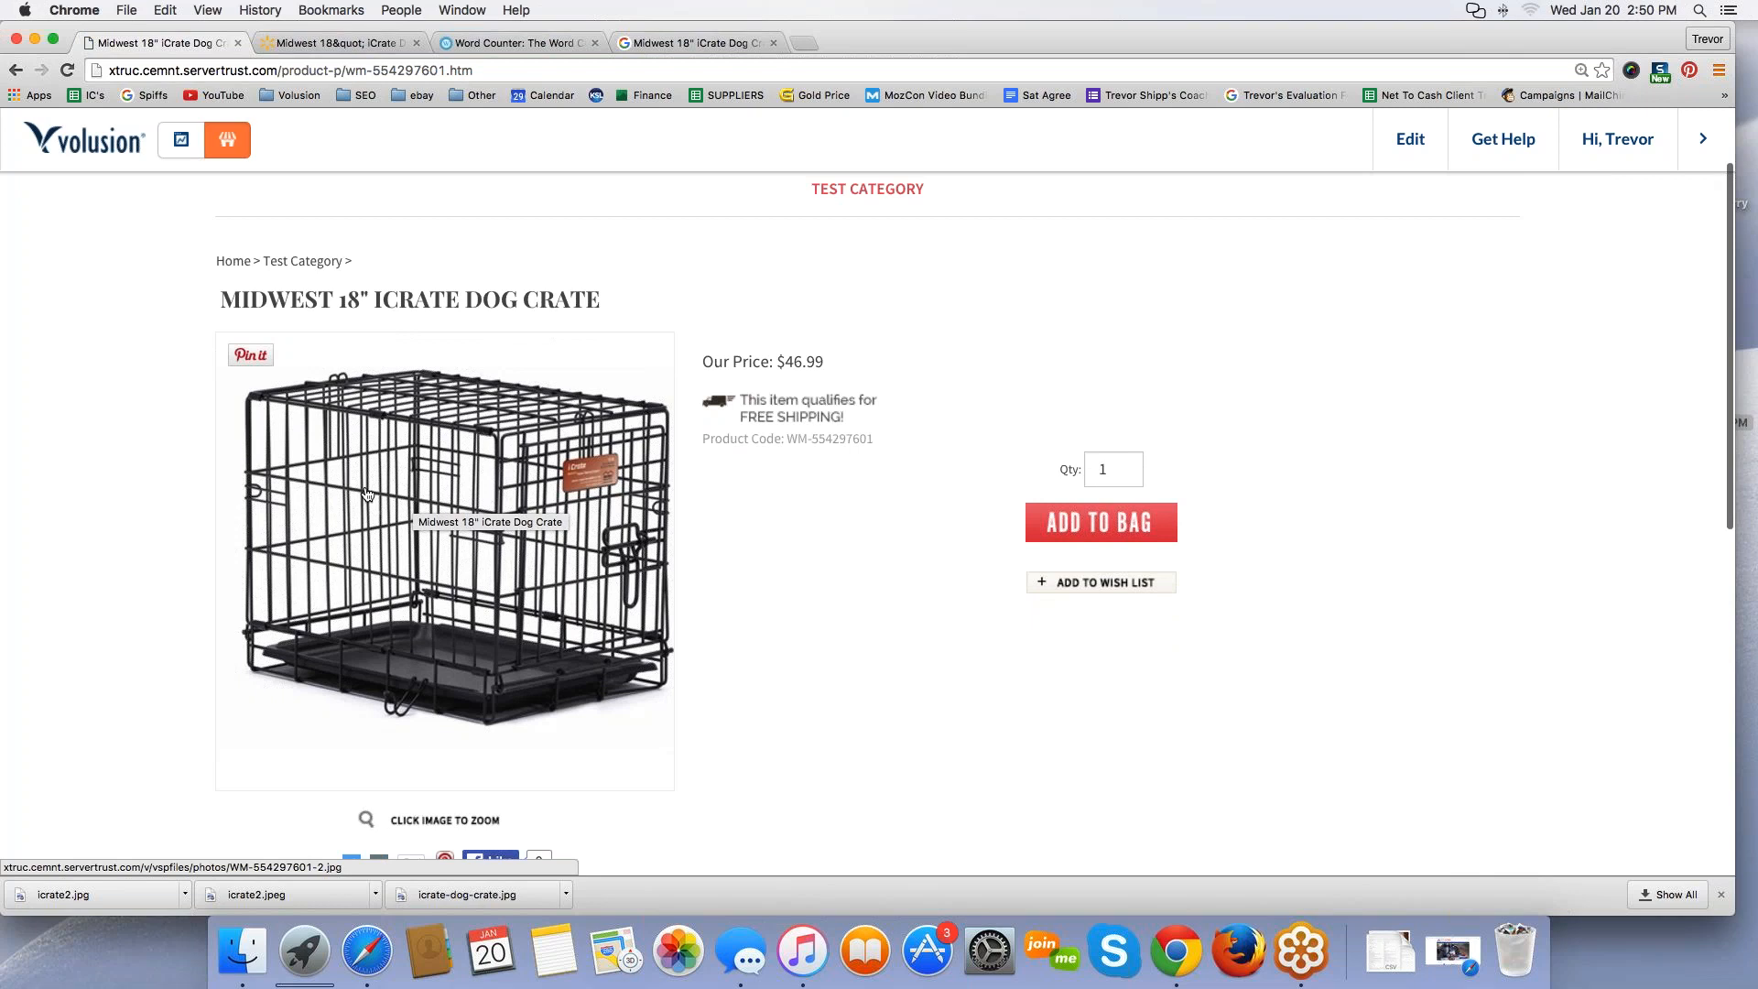
scroll(361, 512, "down", 3)
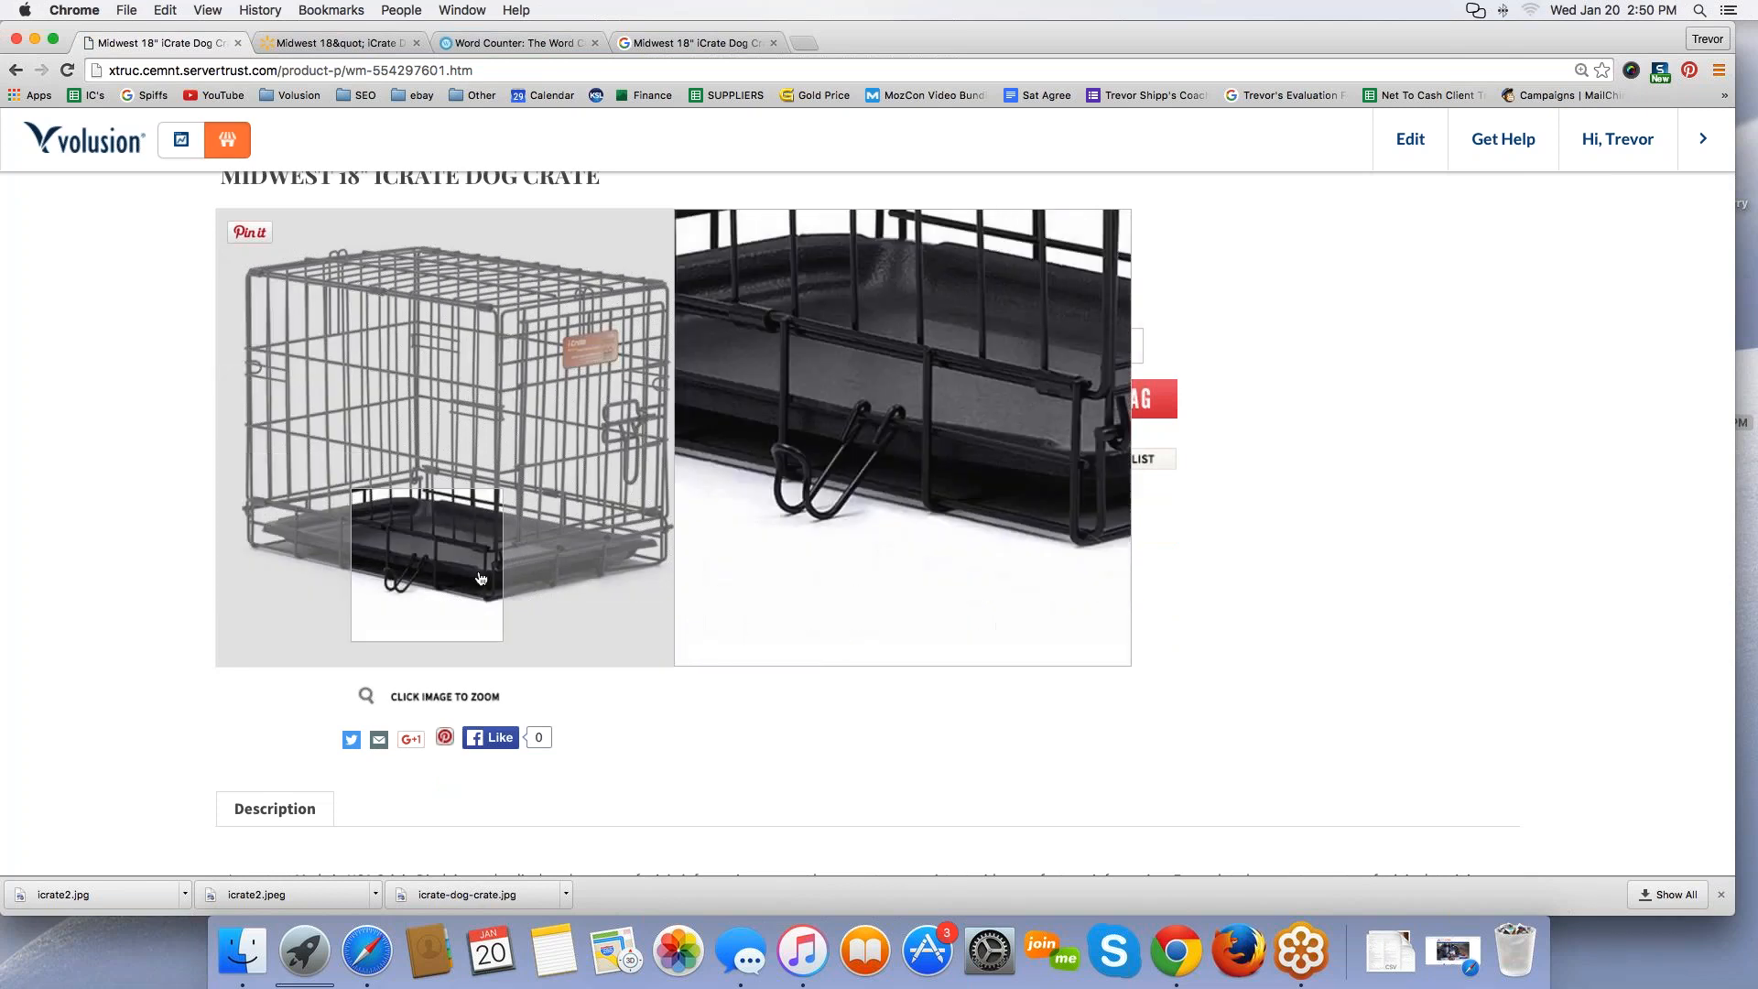
scroll(1038, 730, "up", 2)
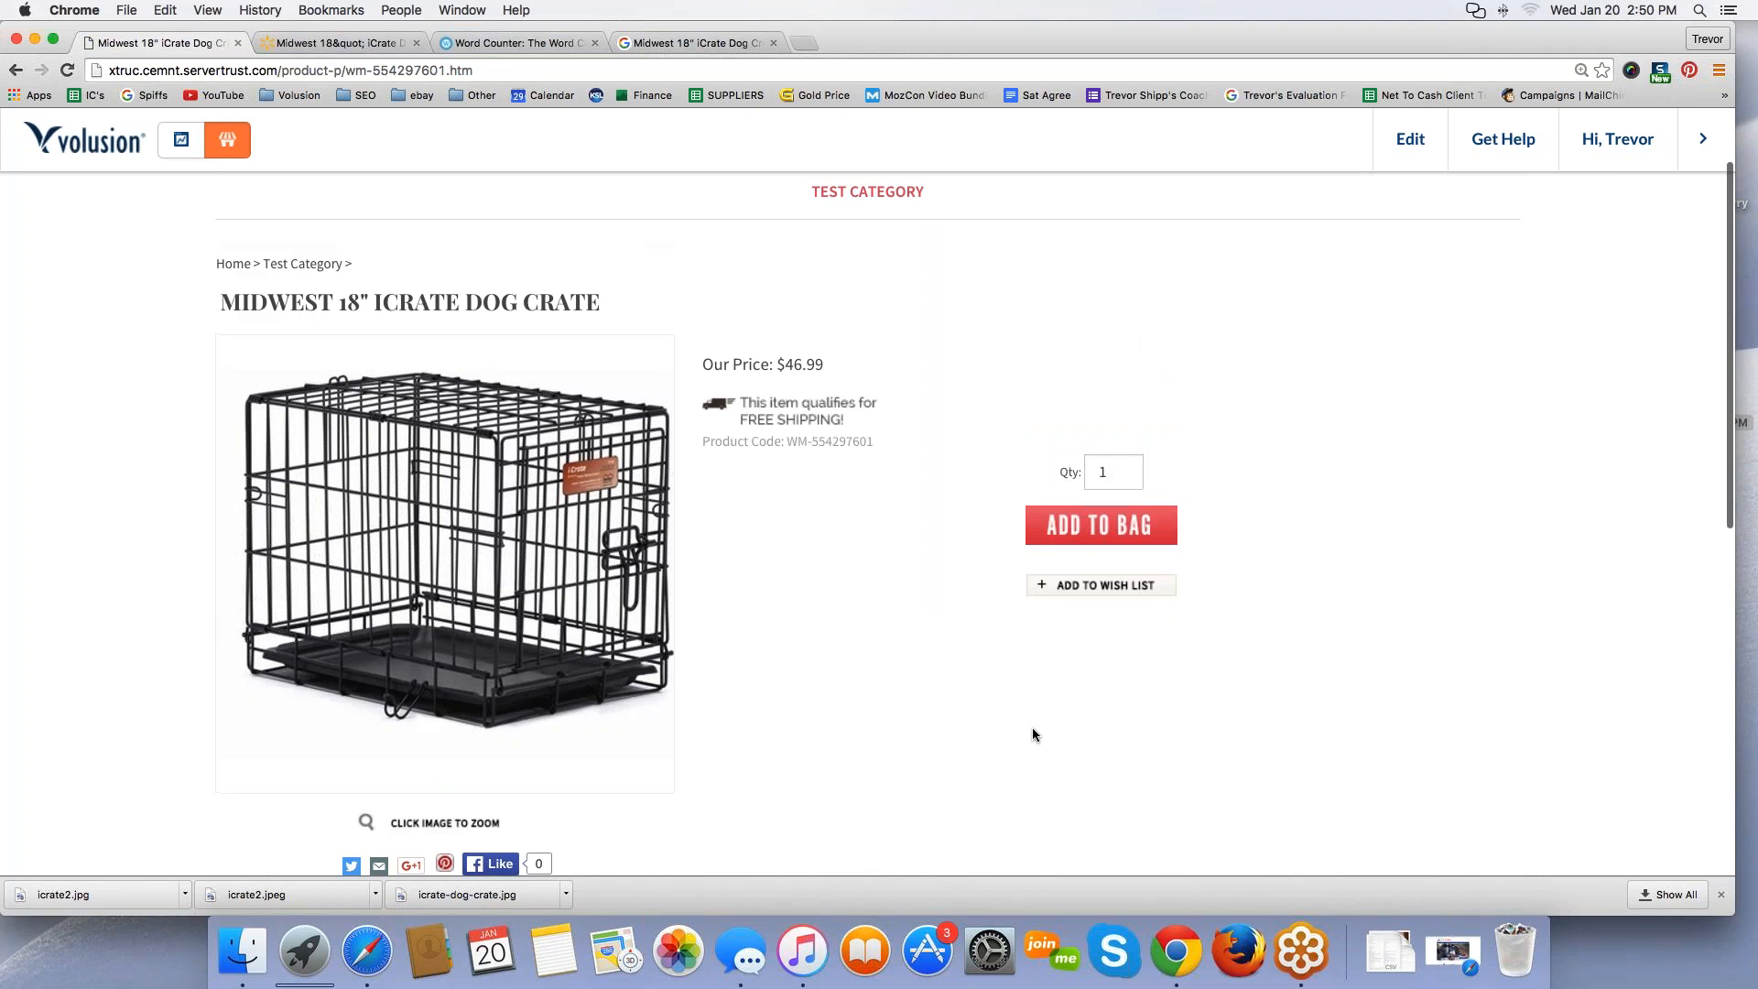
left_click(363, 47)
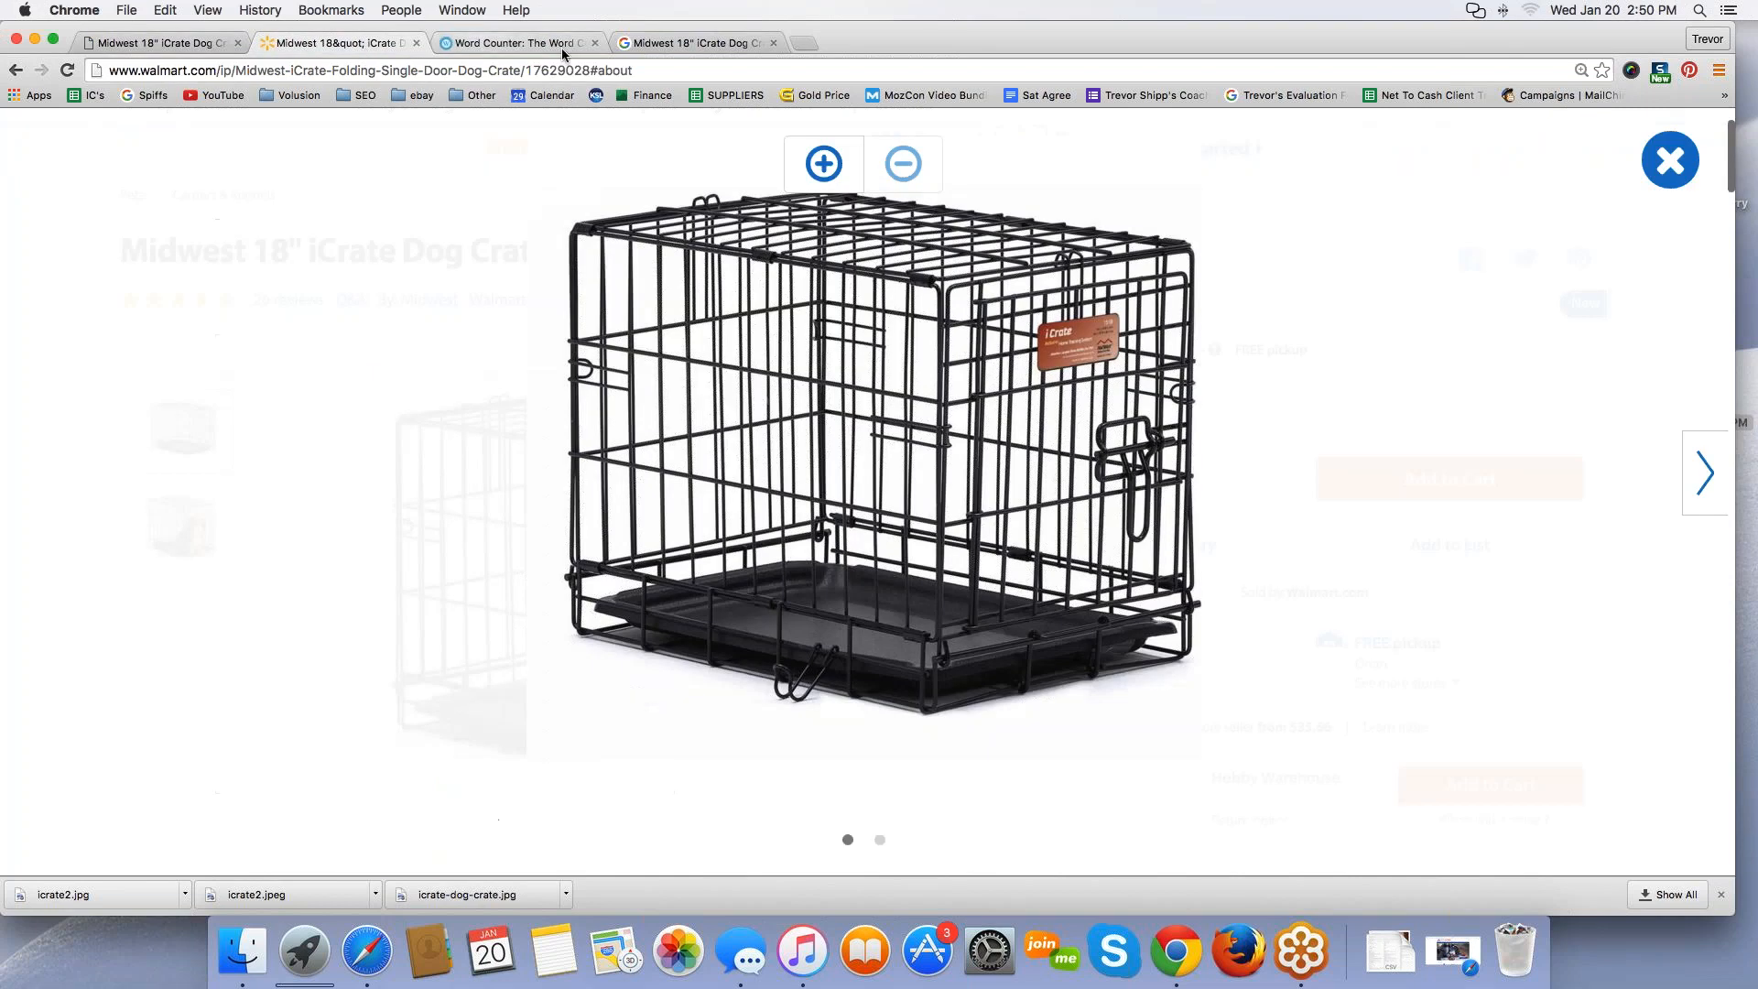
left_click(154, 46)
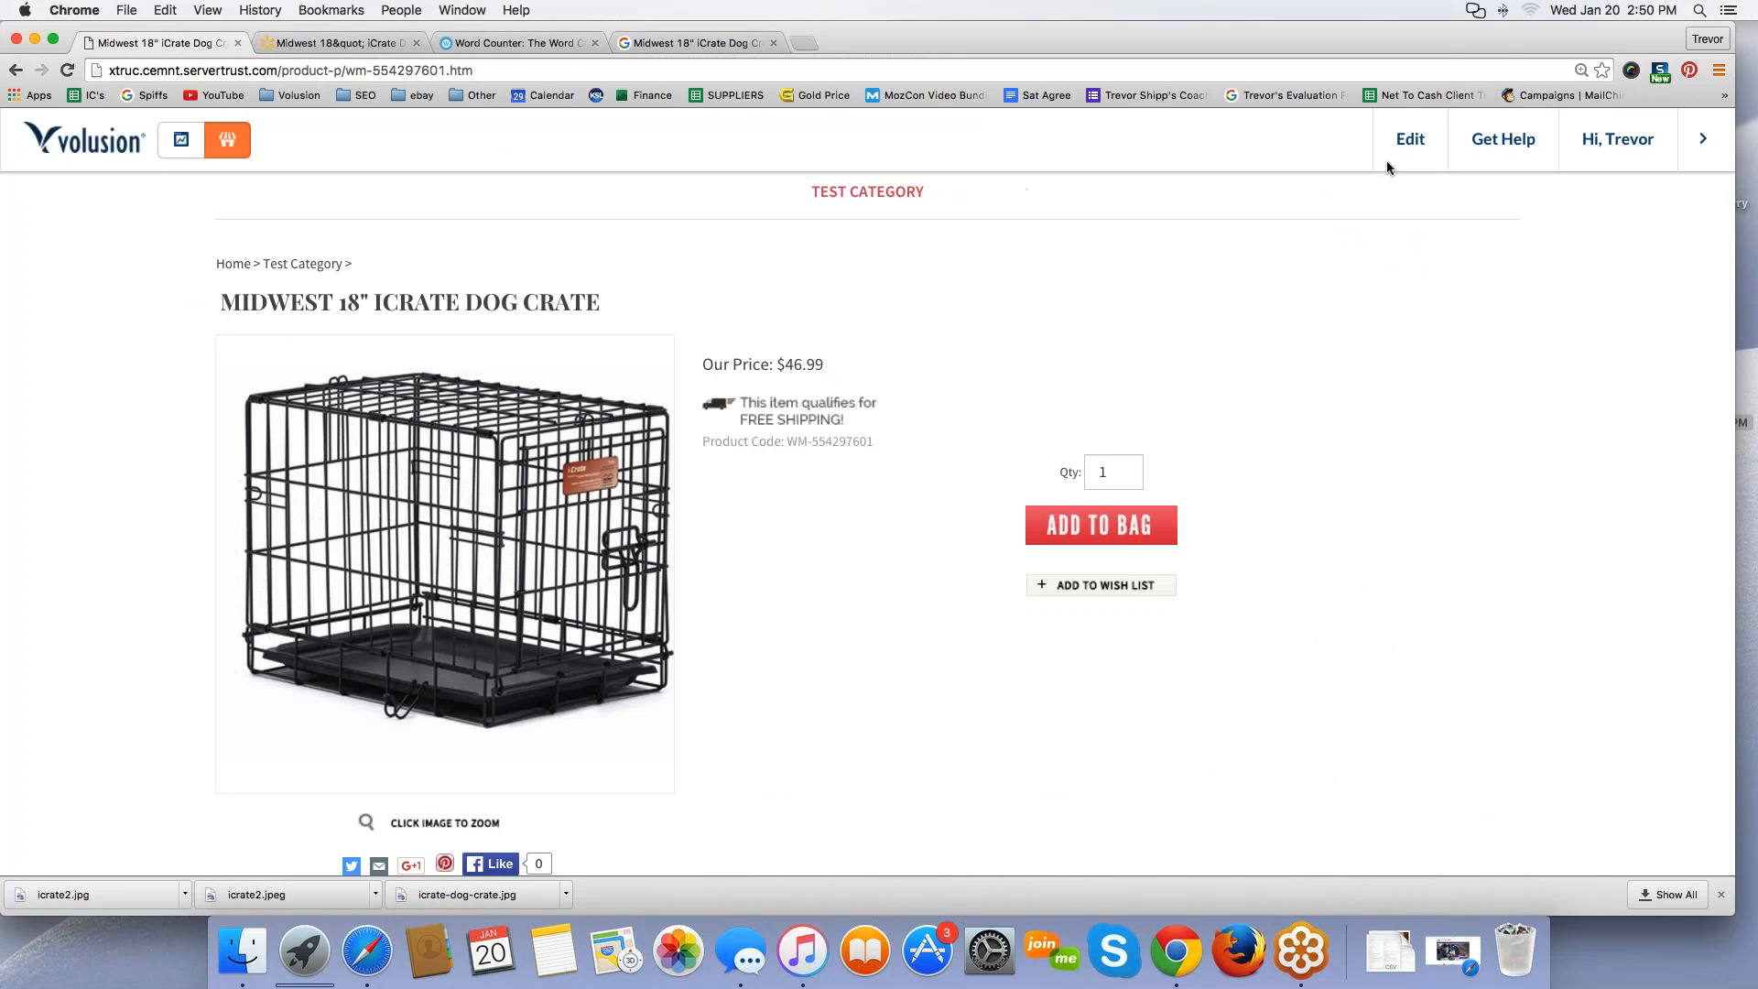
Step: Open the dog crate product for editing again, collapse YouTube Video Management and expand Advanced Info
mouse_move(1399, 141)
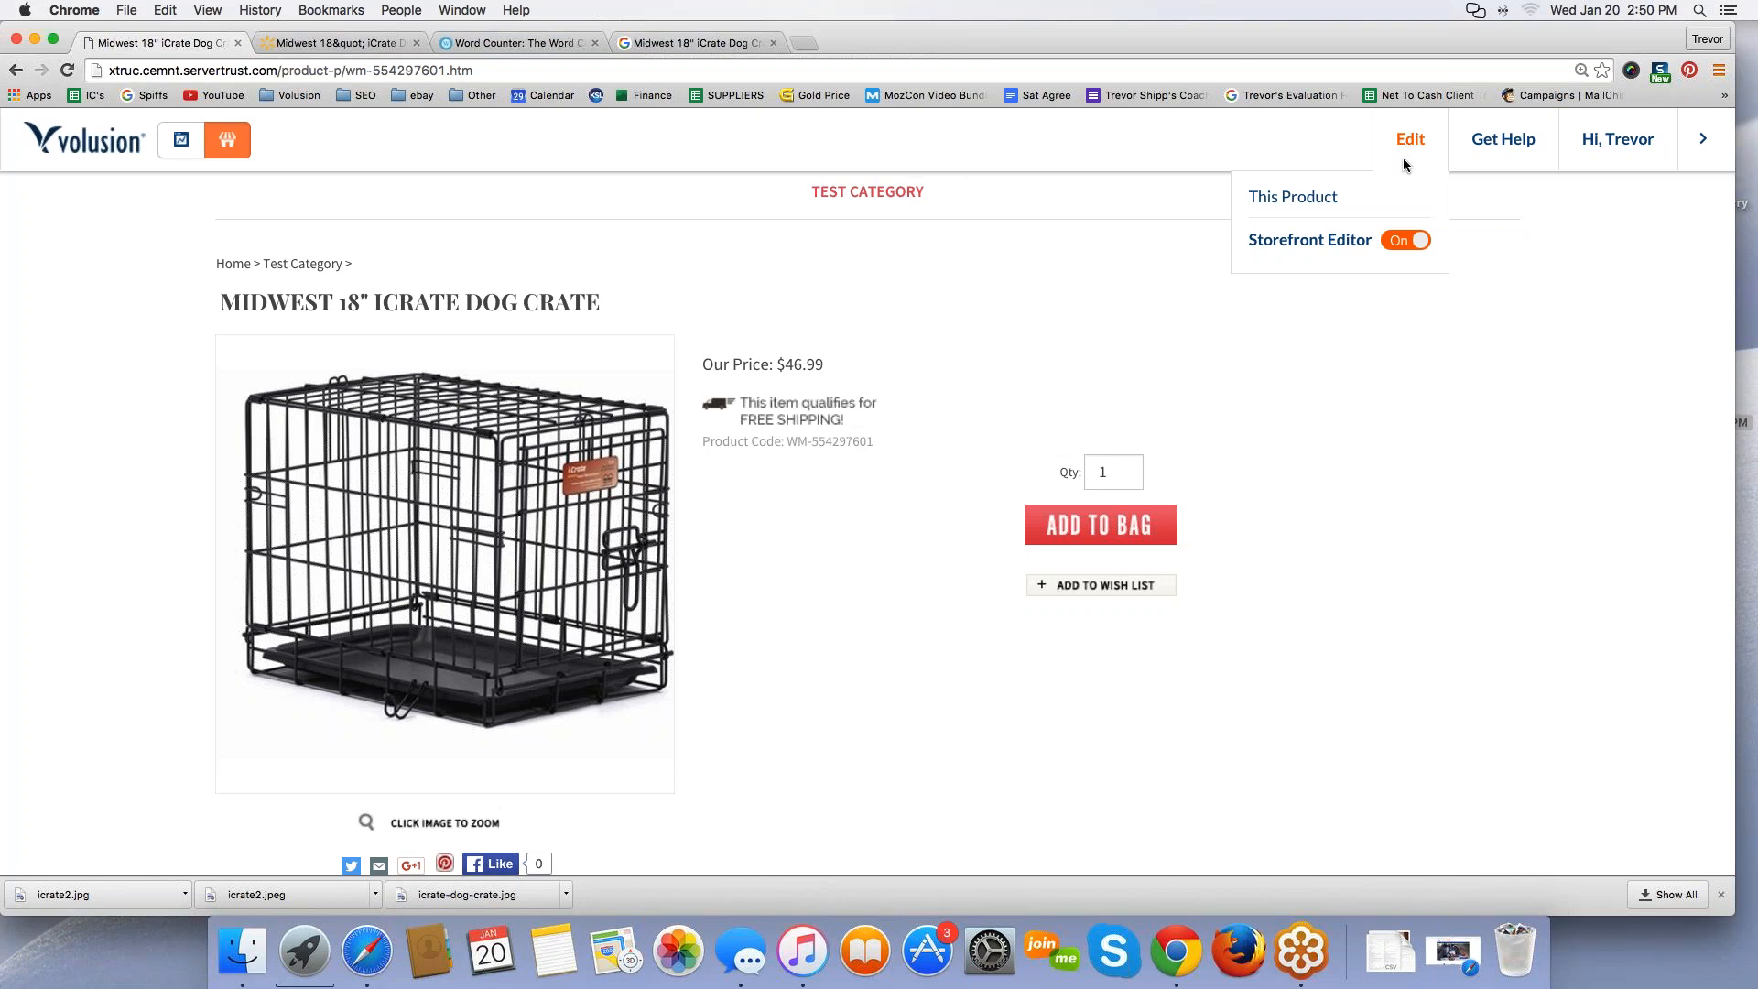
left_click(1303, 199)
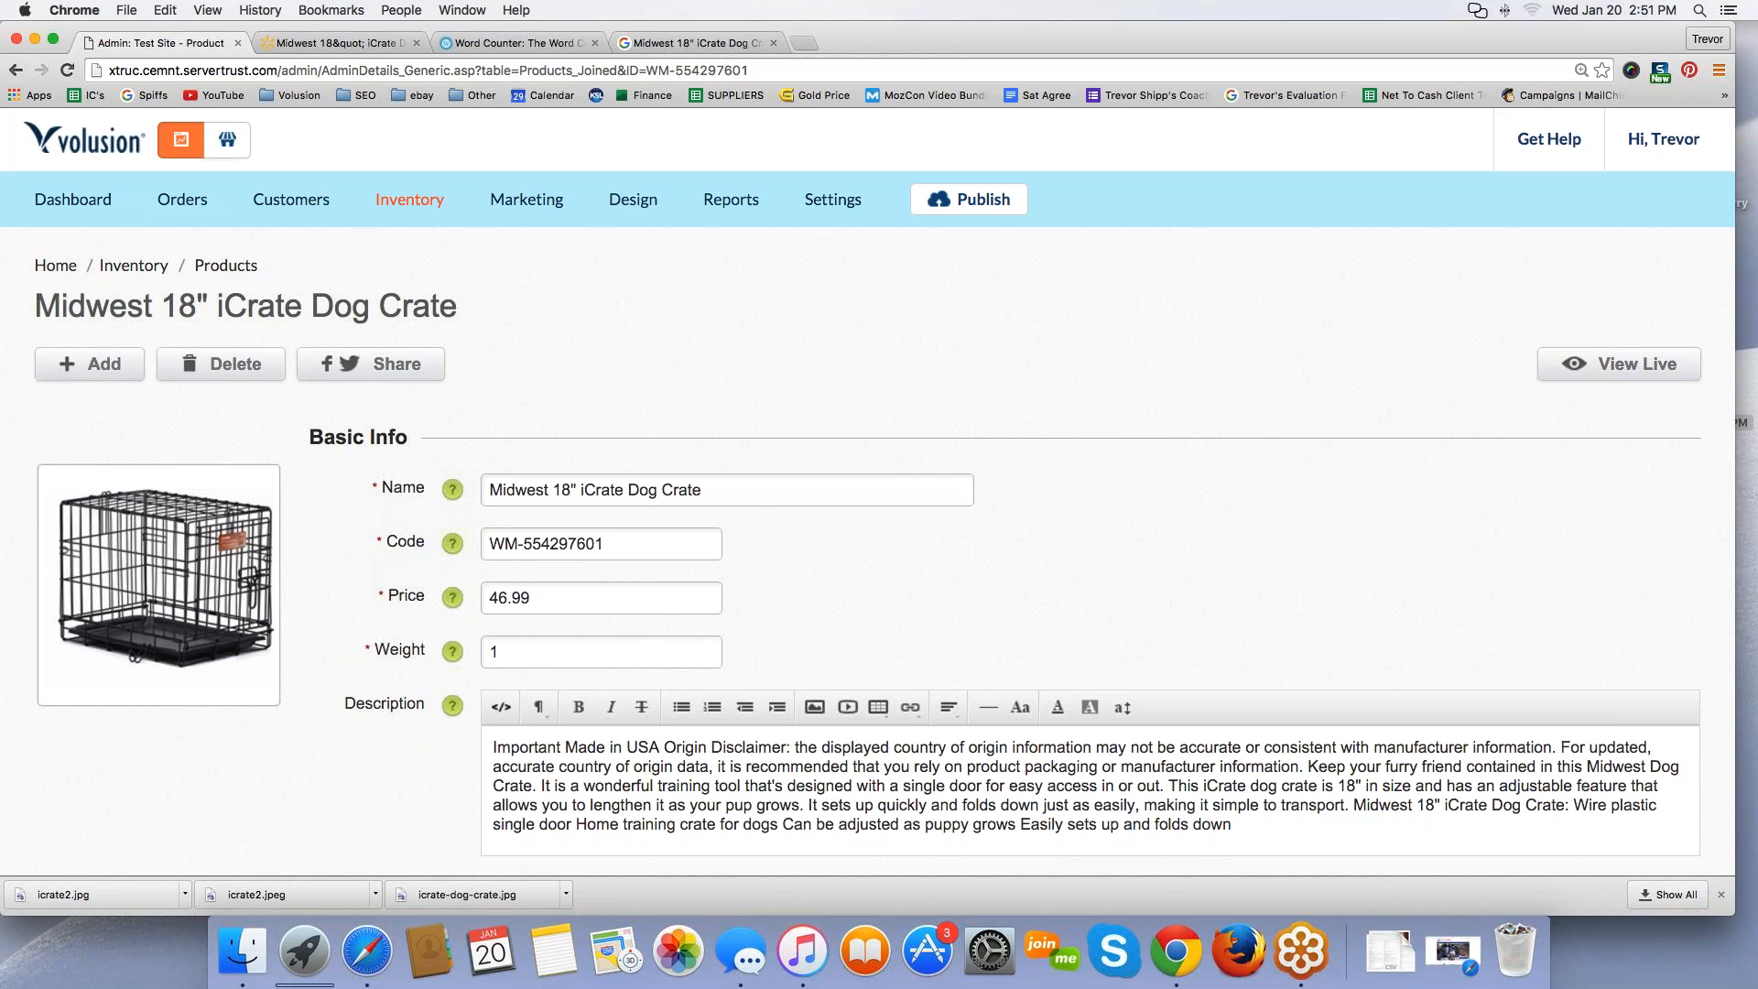
scroll(916, 522, "down", 15)
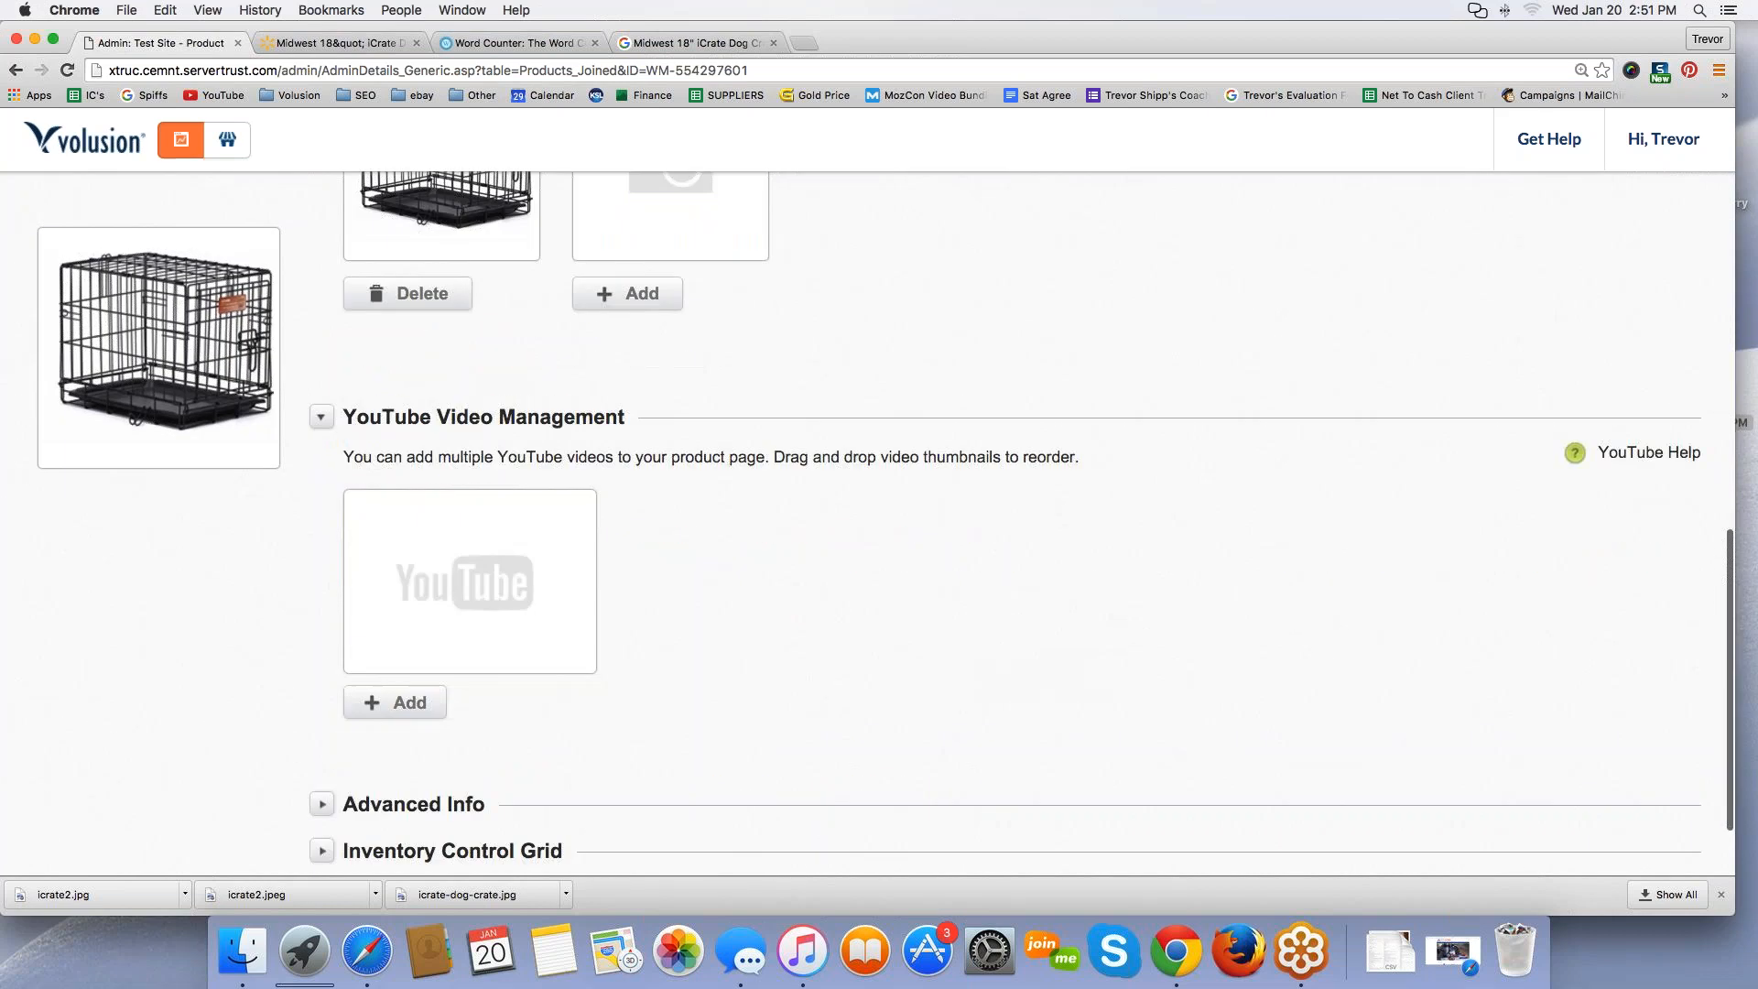
scroll(485, 628, "up", 3)
scroll(485, 628, "down", 2)
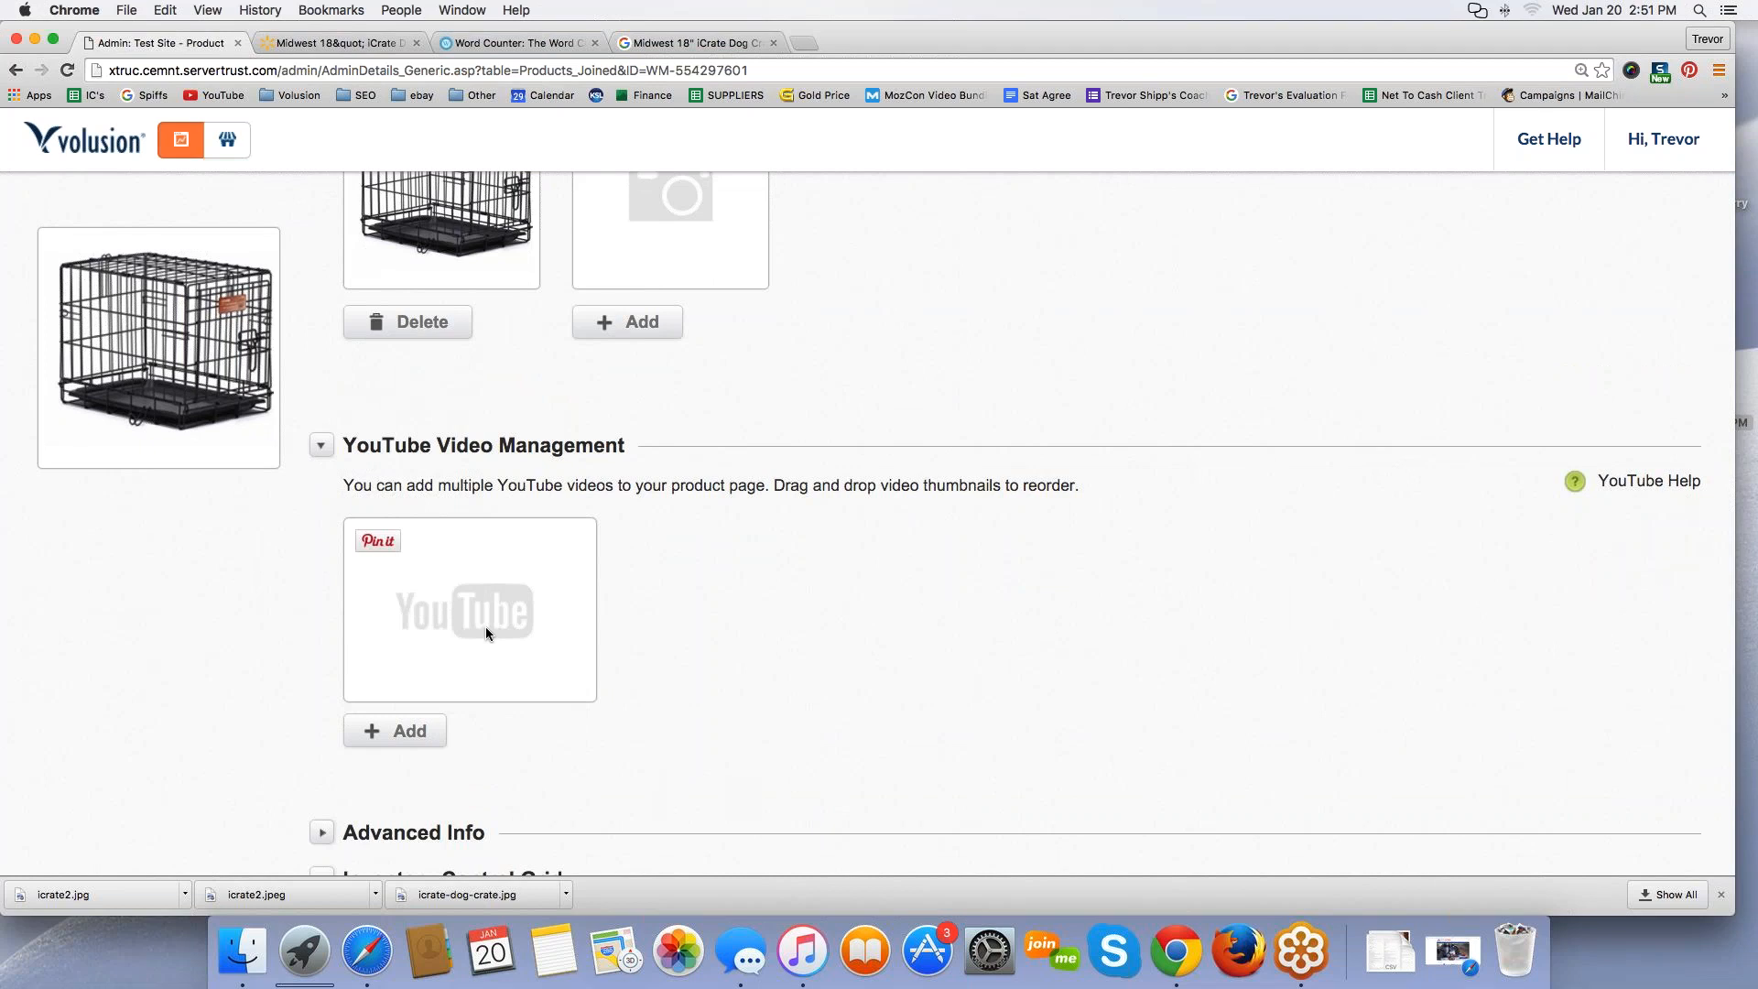
left_click(320, 449)
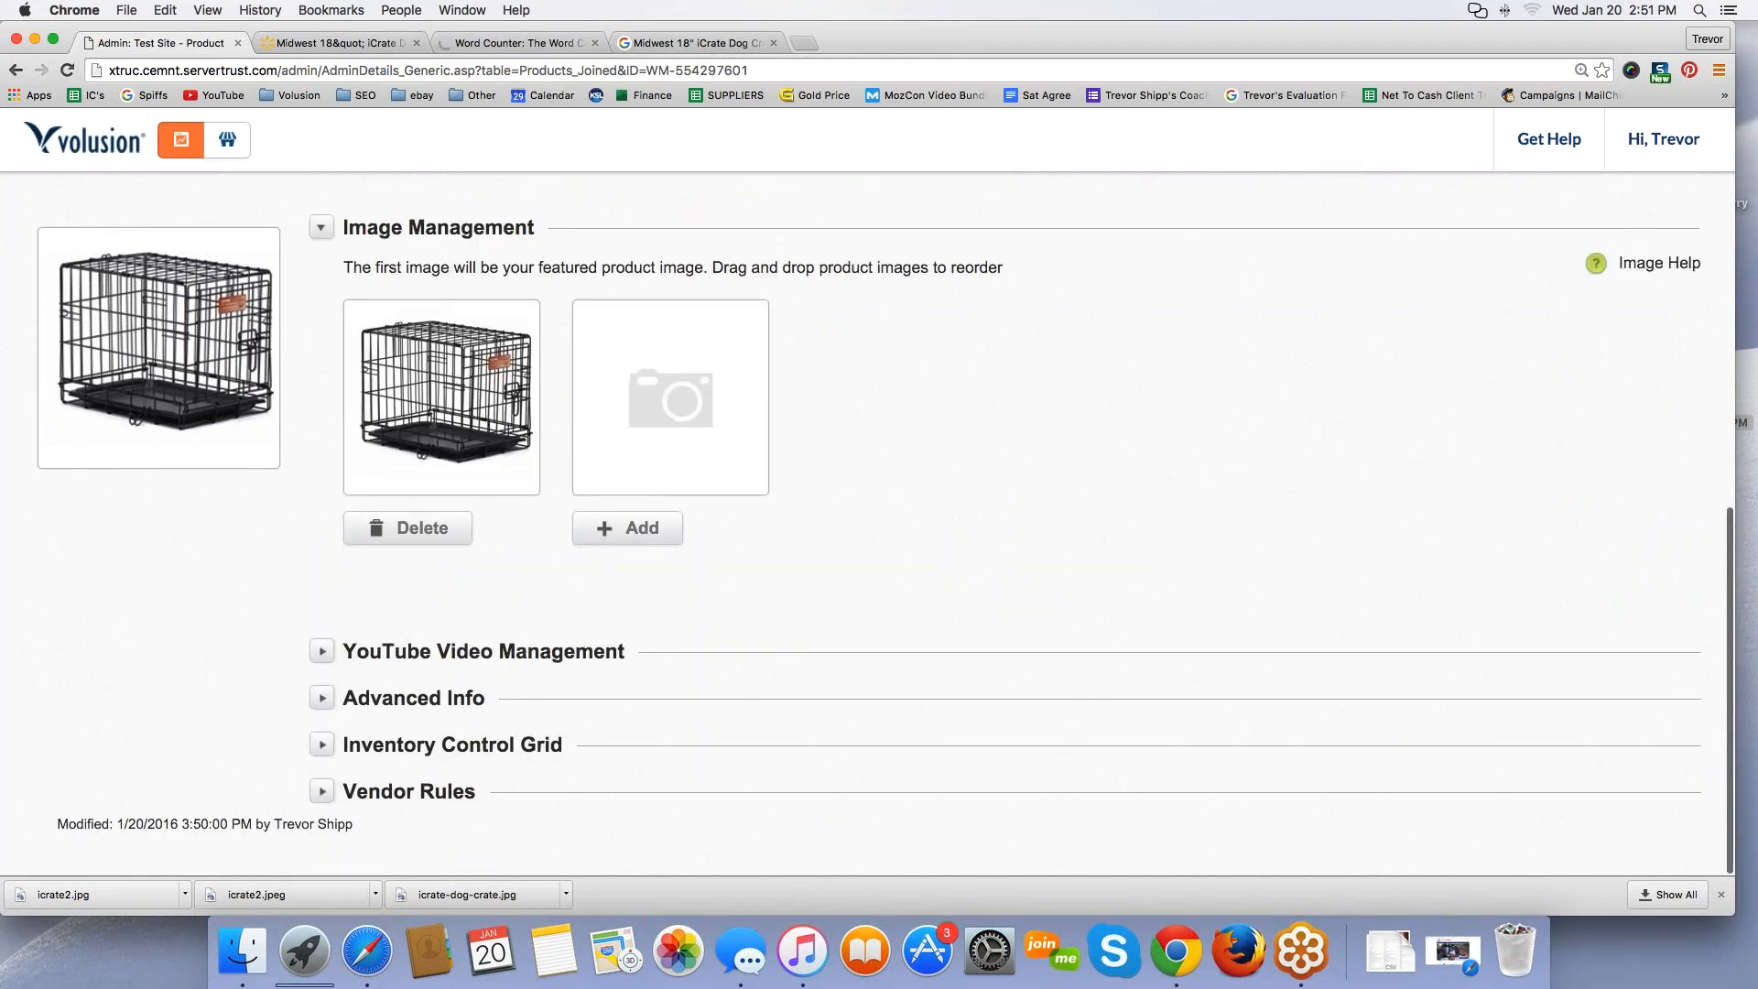
left_click(322, 698)
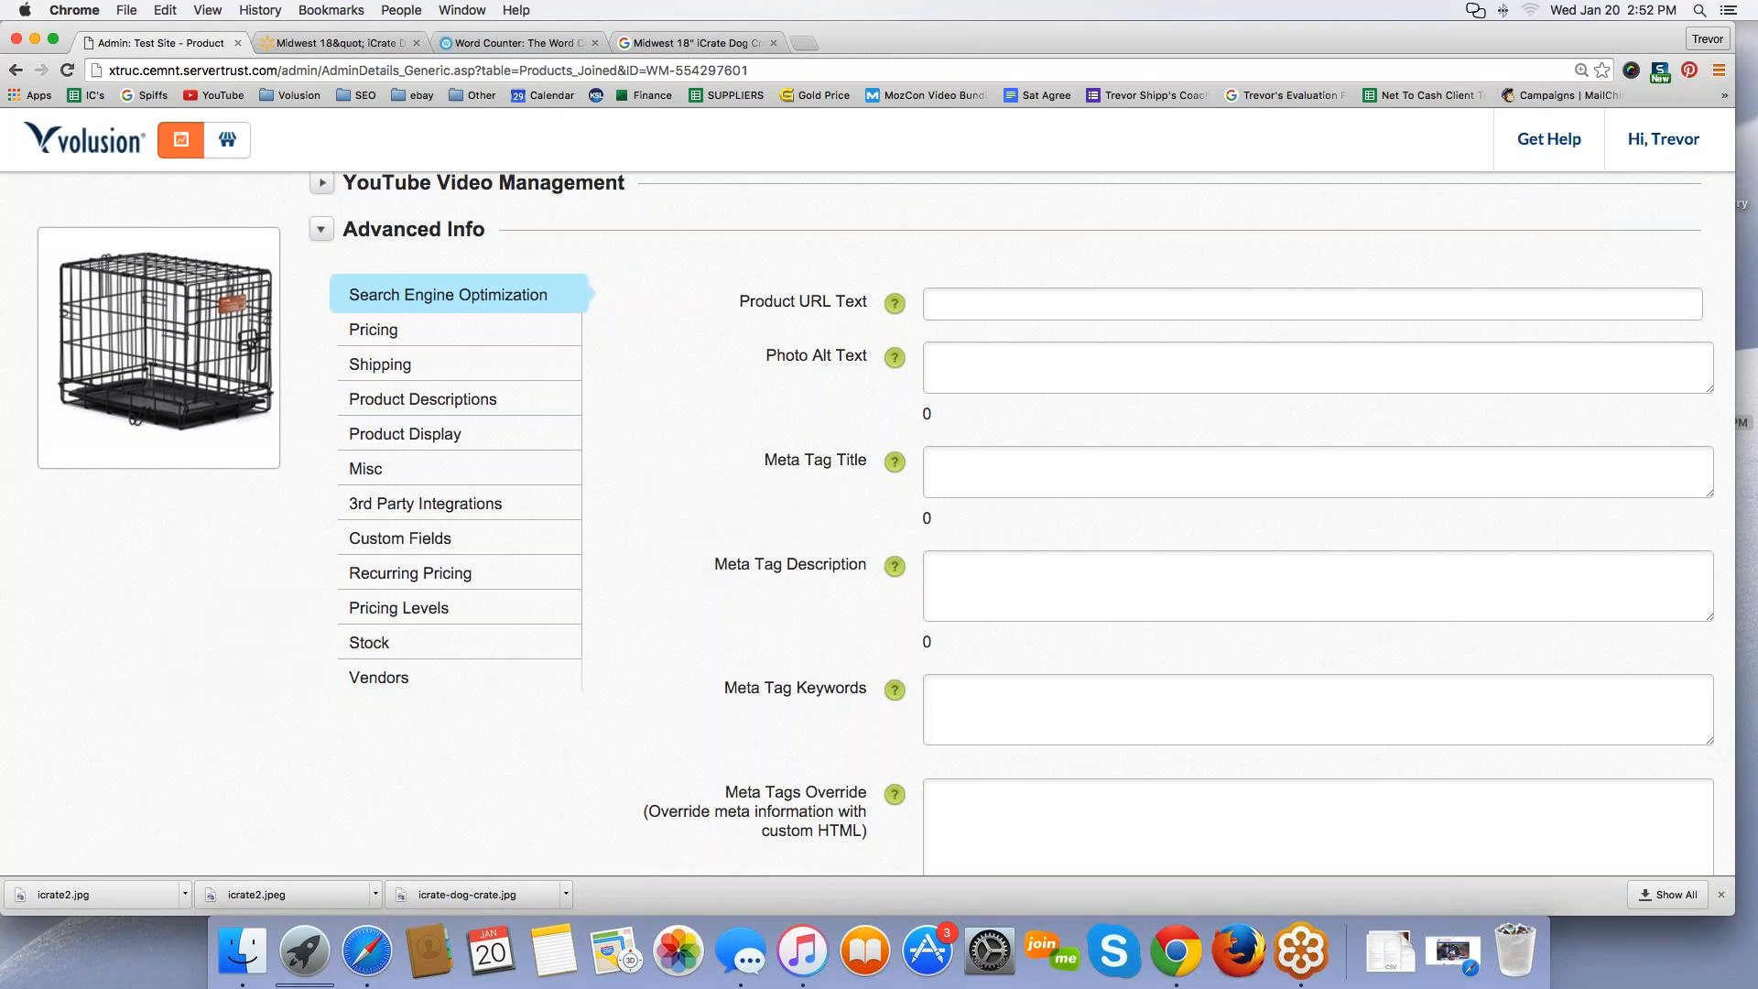
Step: Look through the product's Search Engine Optimization fields and its Pricing options, including the sale price
left_click(953, 577)
key("shift+Tab")
key("shift+Tab")
key("shift+Tab")
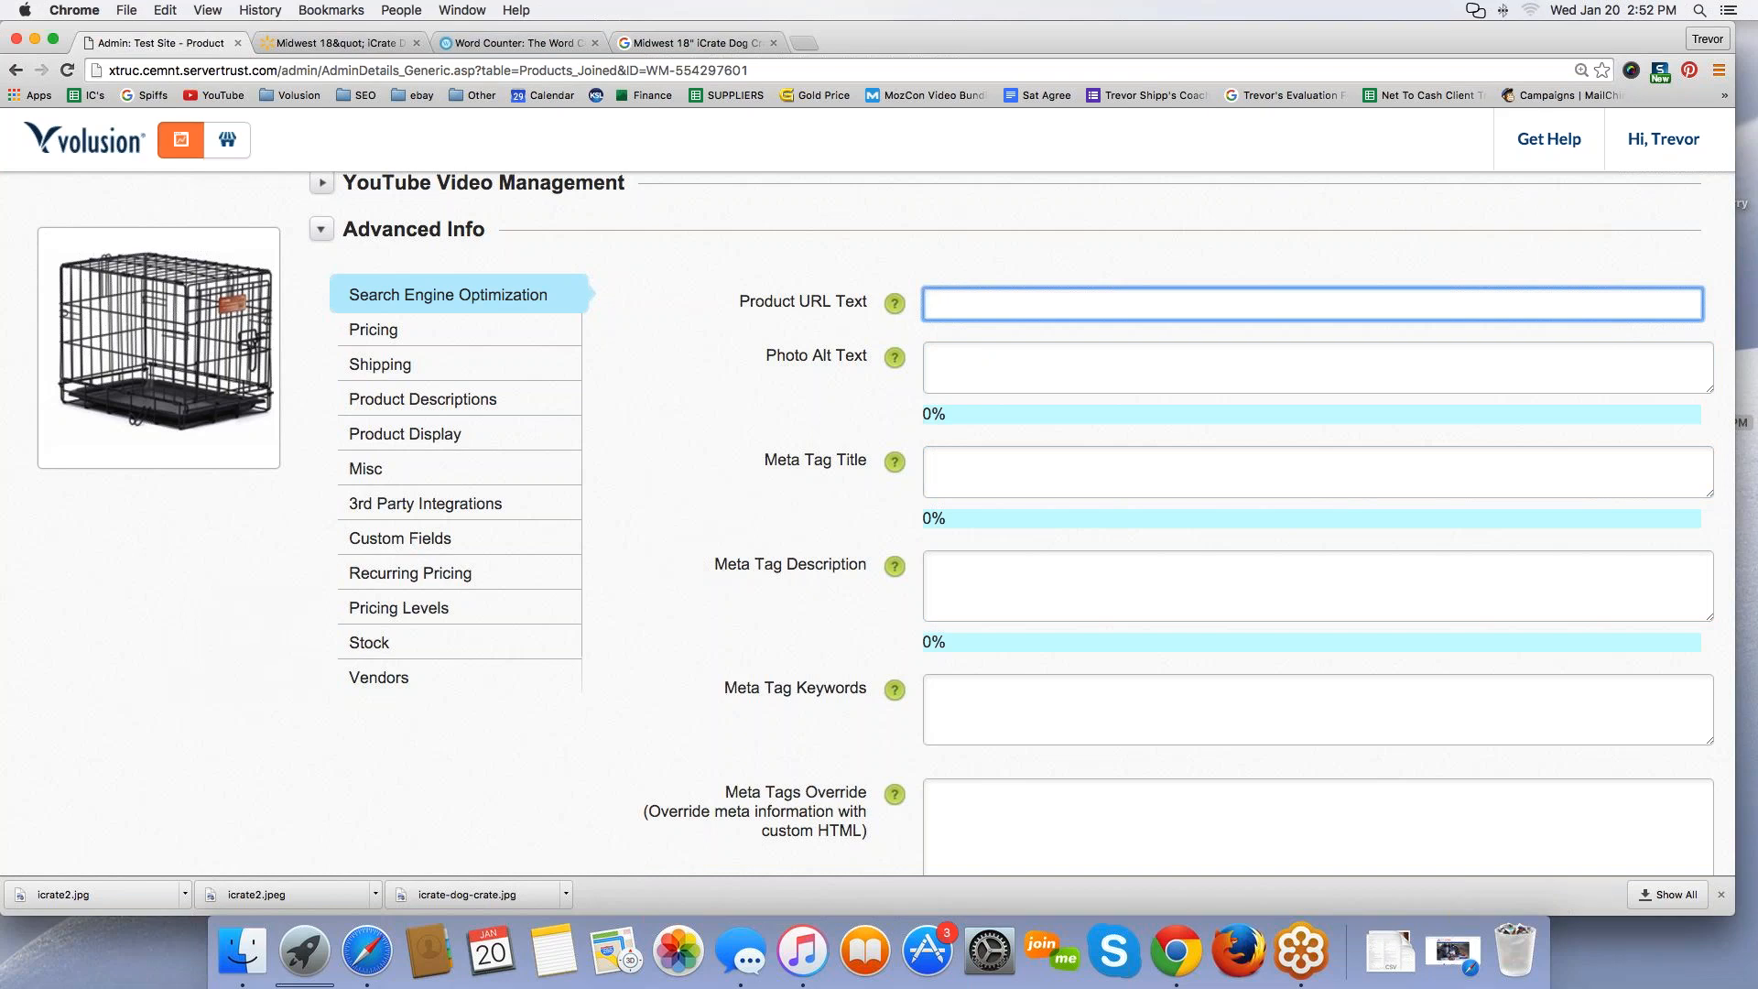
left_click(406, 340)
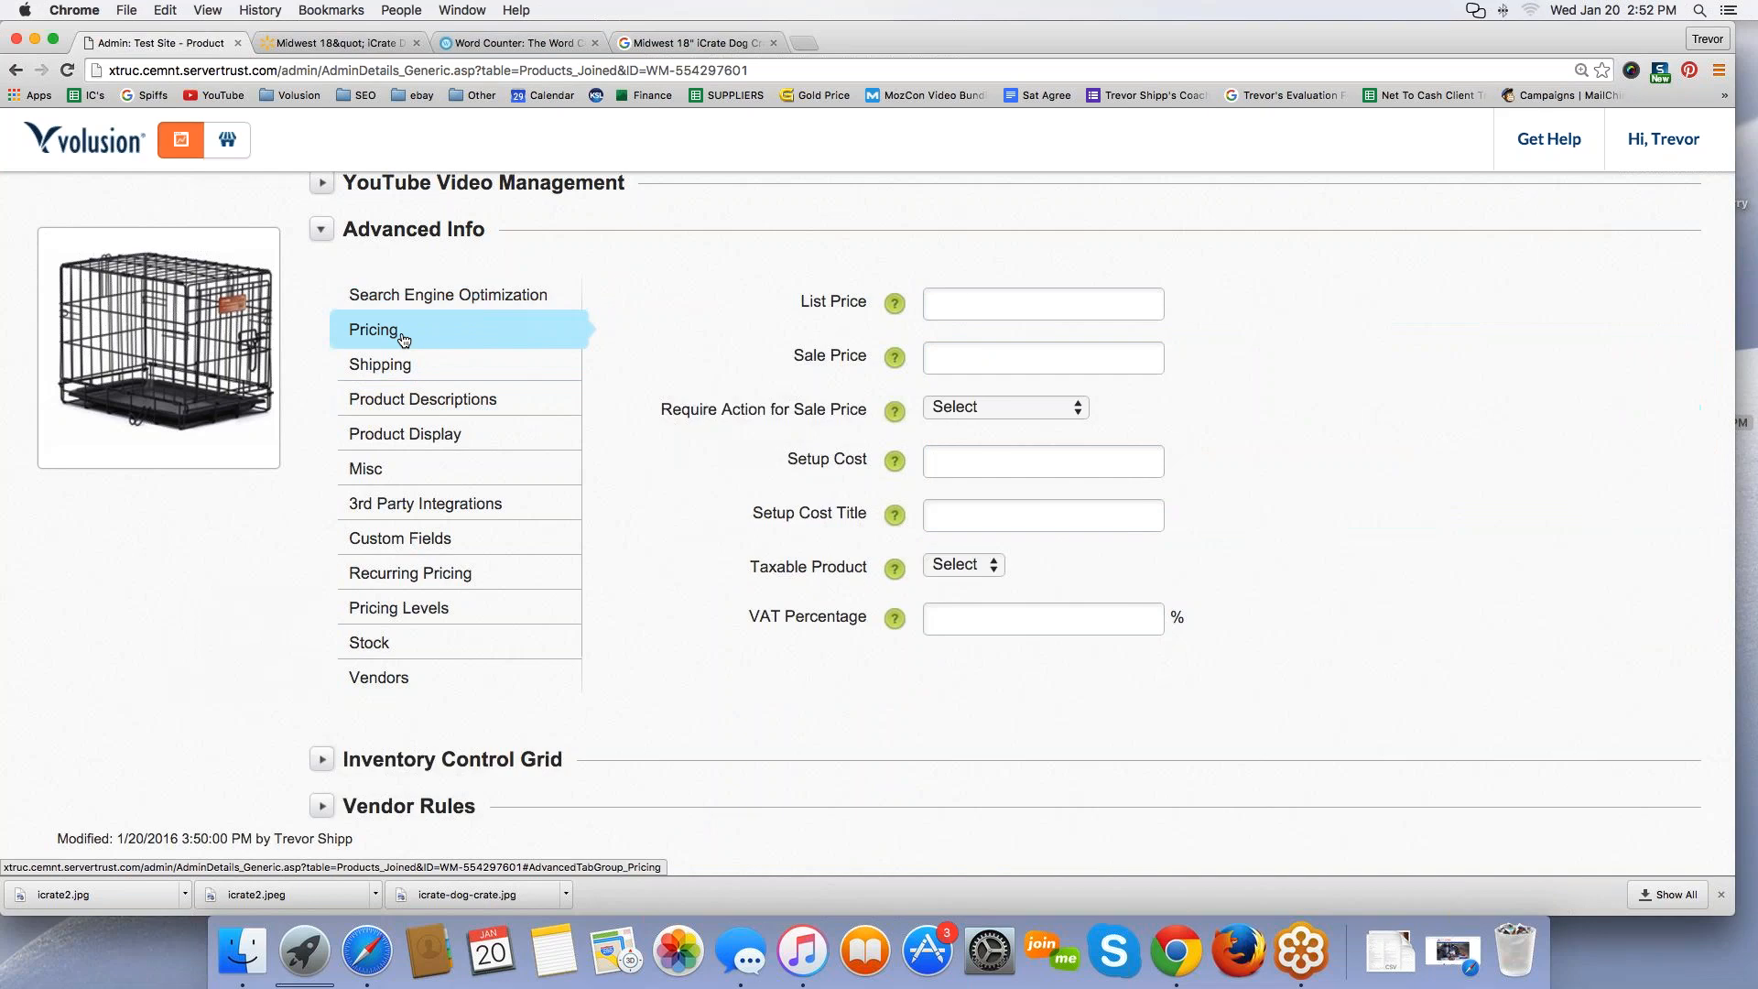
left_click(963, 364)
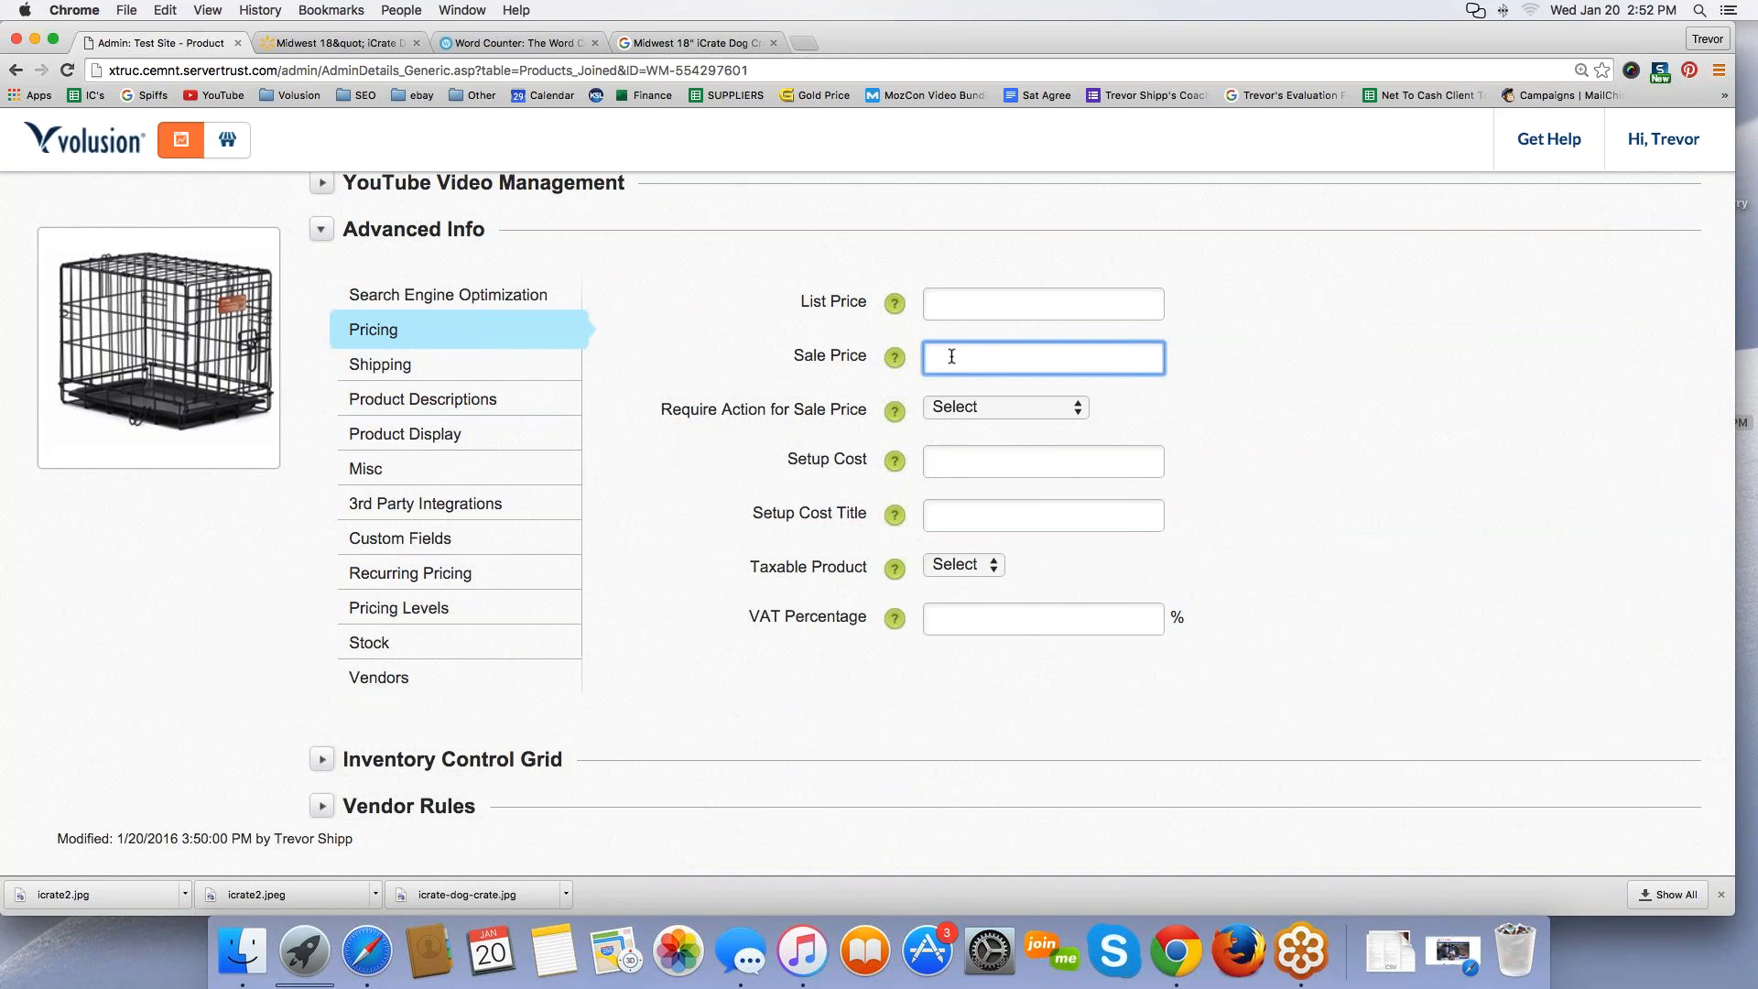
scroll(941, 358, "up", 1)
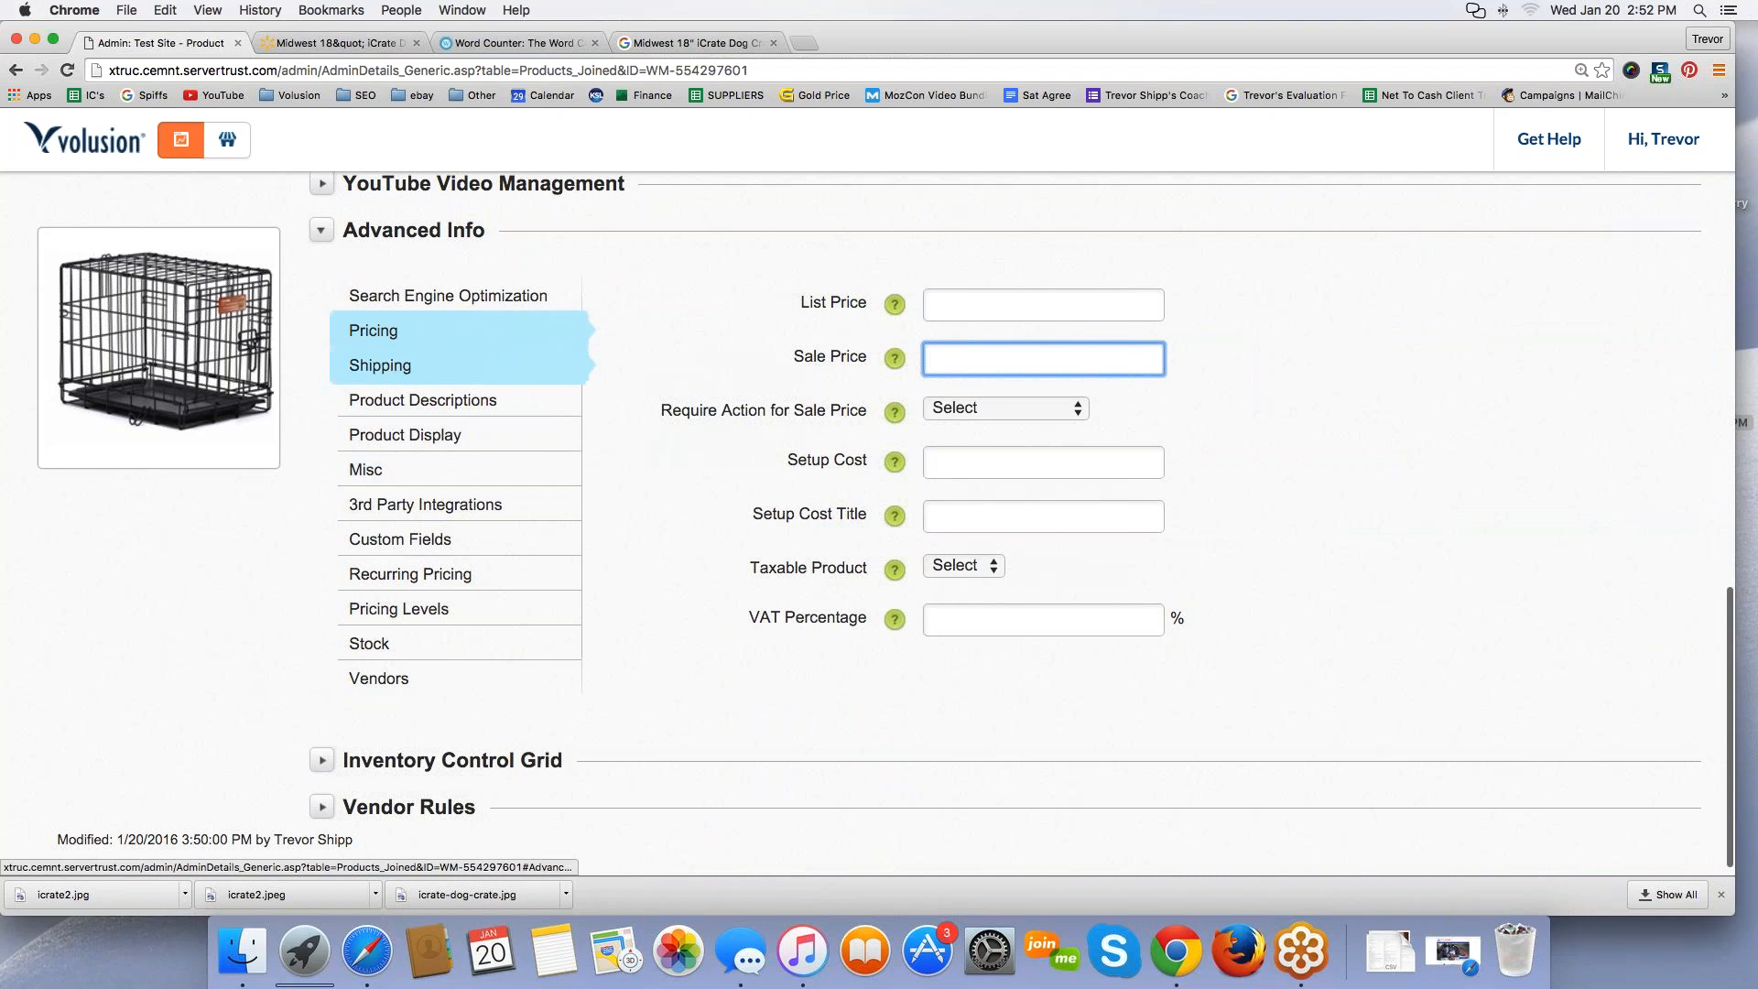
Step: Open the product's Shipping settings and turn off Free Shipping Item
left_click(403, 375)
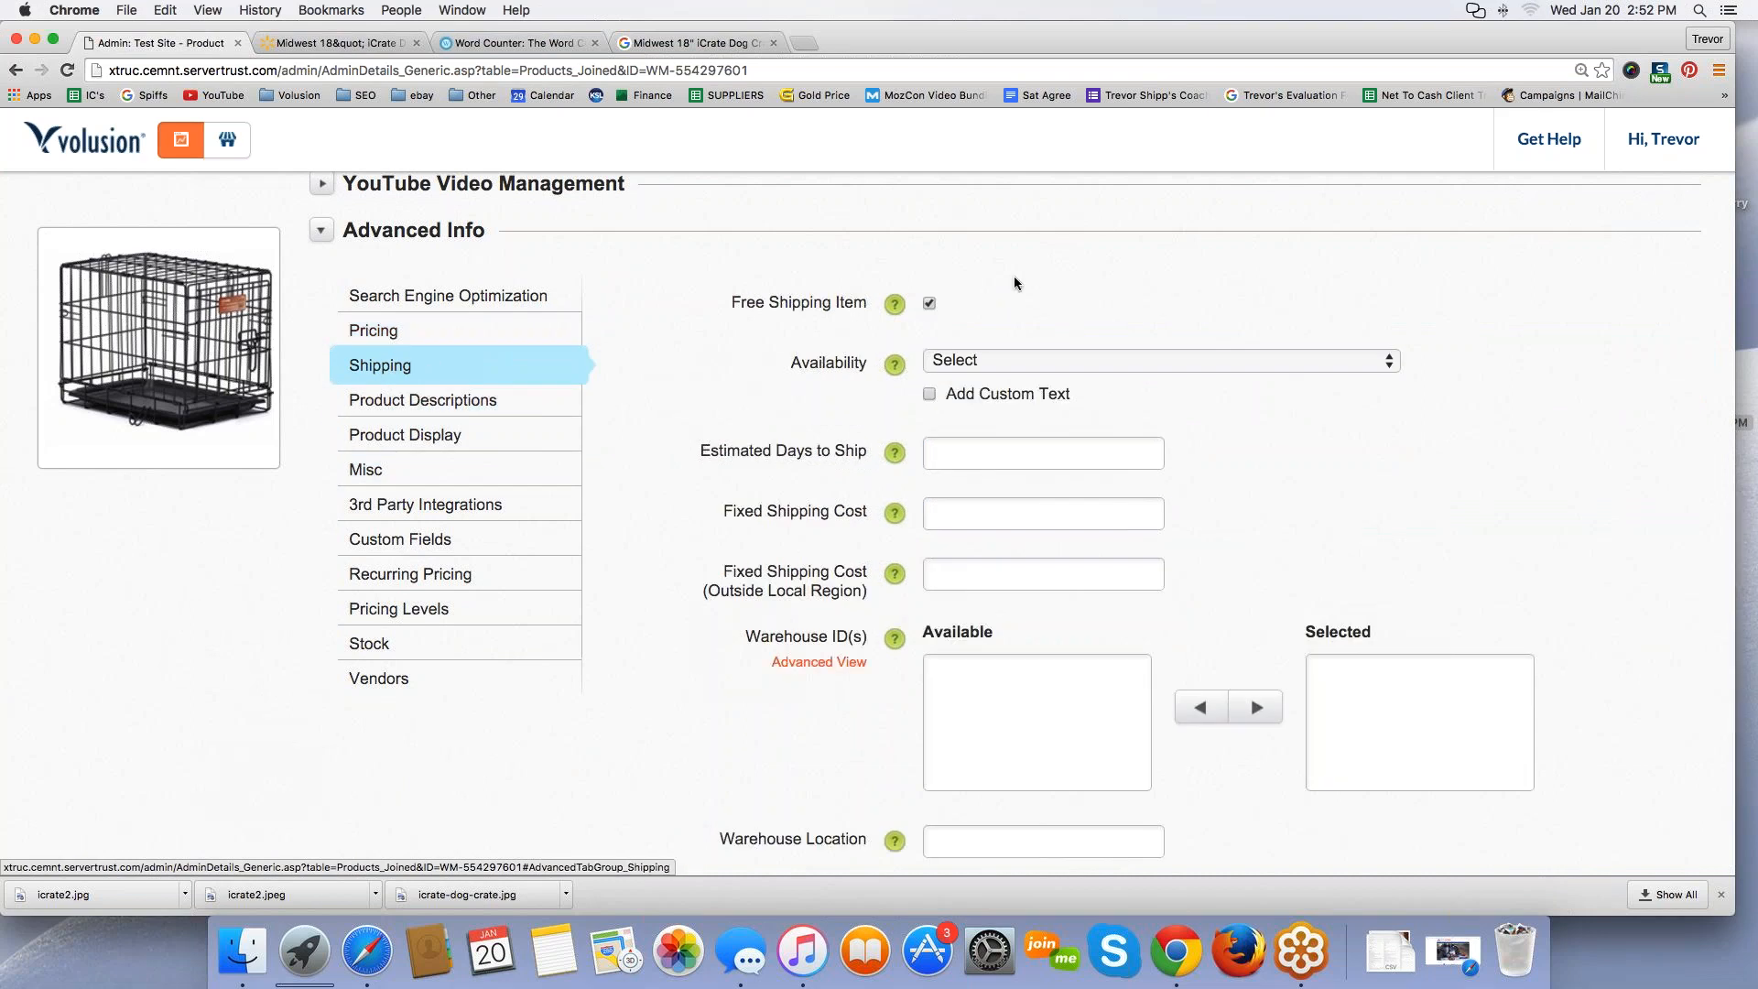
left_click(929, 304)
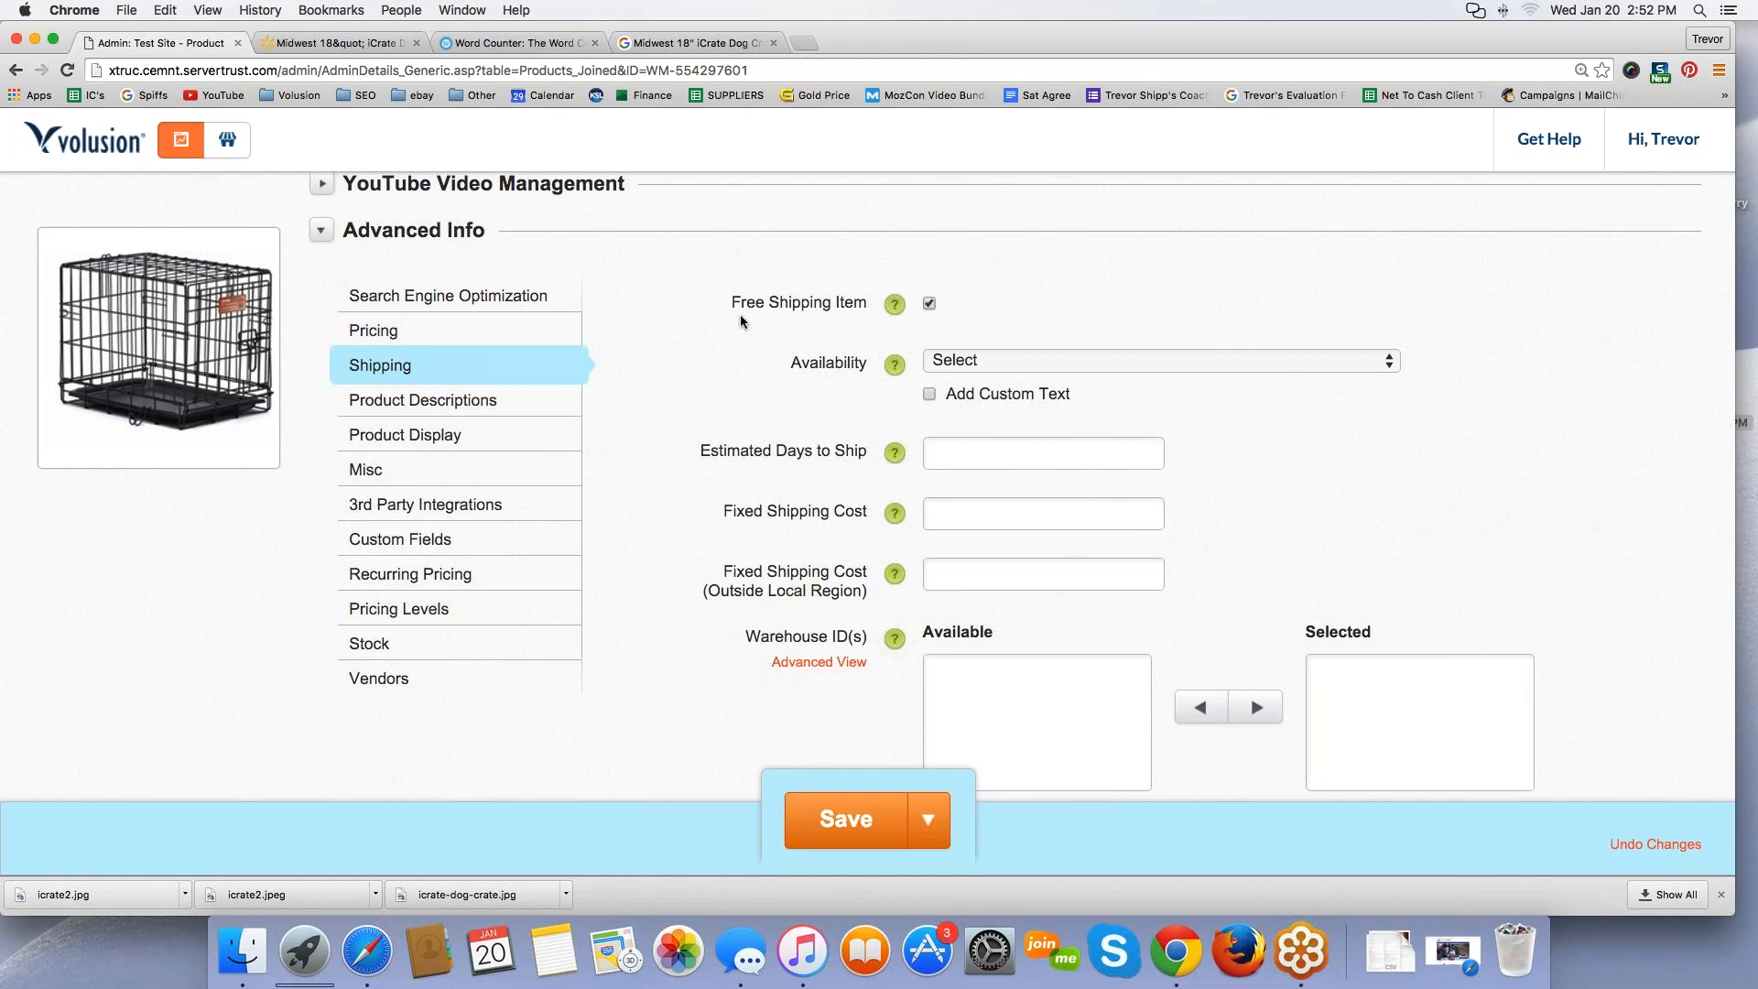
left_click_drag(732, 302, 869, 300)
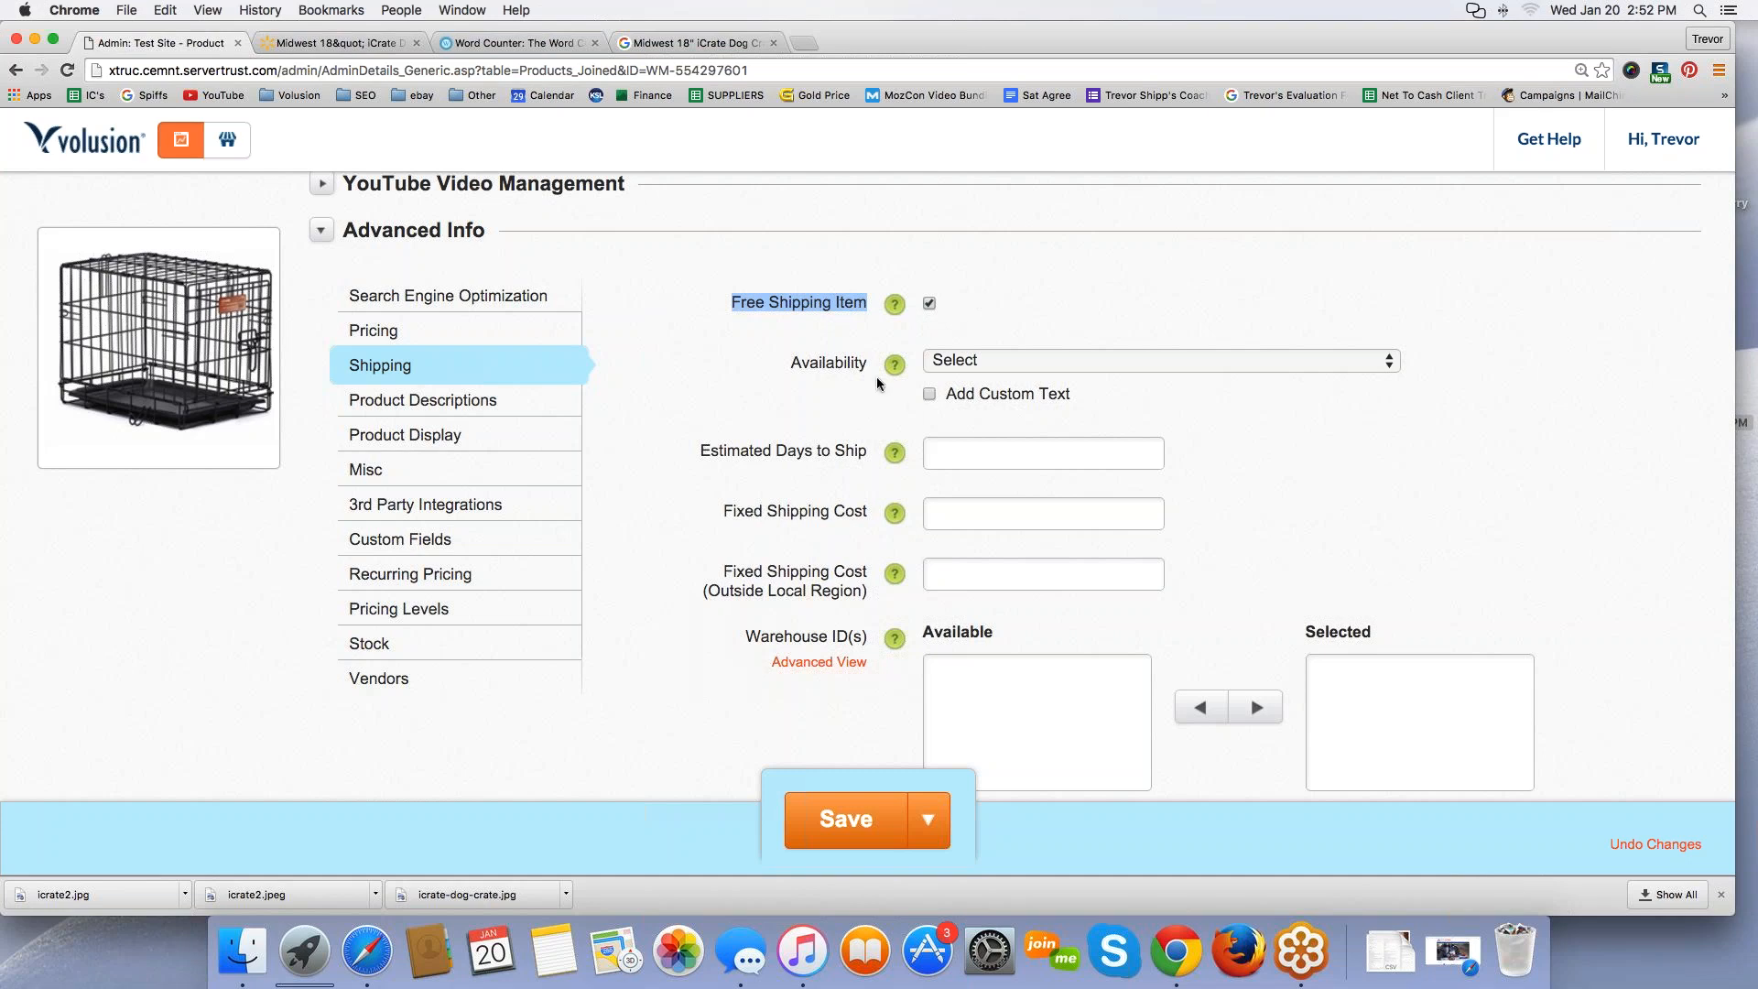
left_click(928, 303)
Step: Set the product's availability to Currently Unavailable and check the custom text option, leaving it off
left_click_drag(791, 361, 880, 360)
left_click(989, 362)
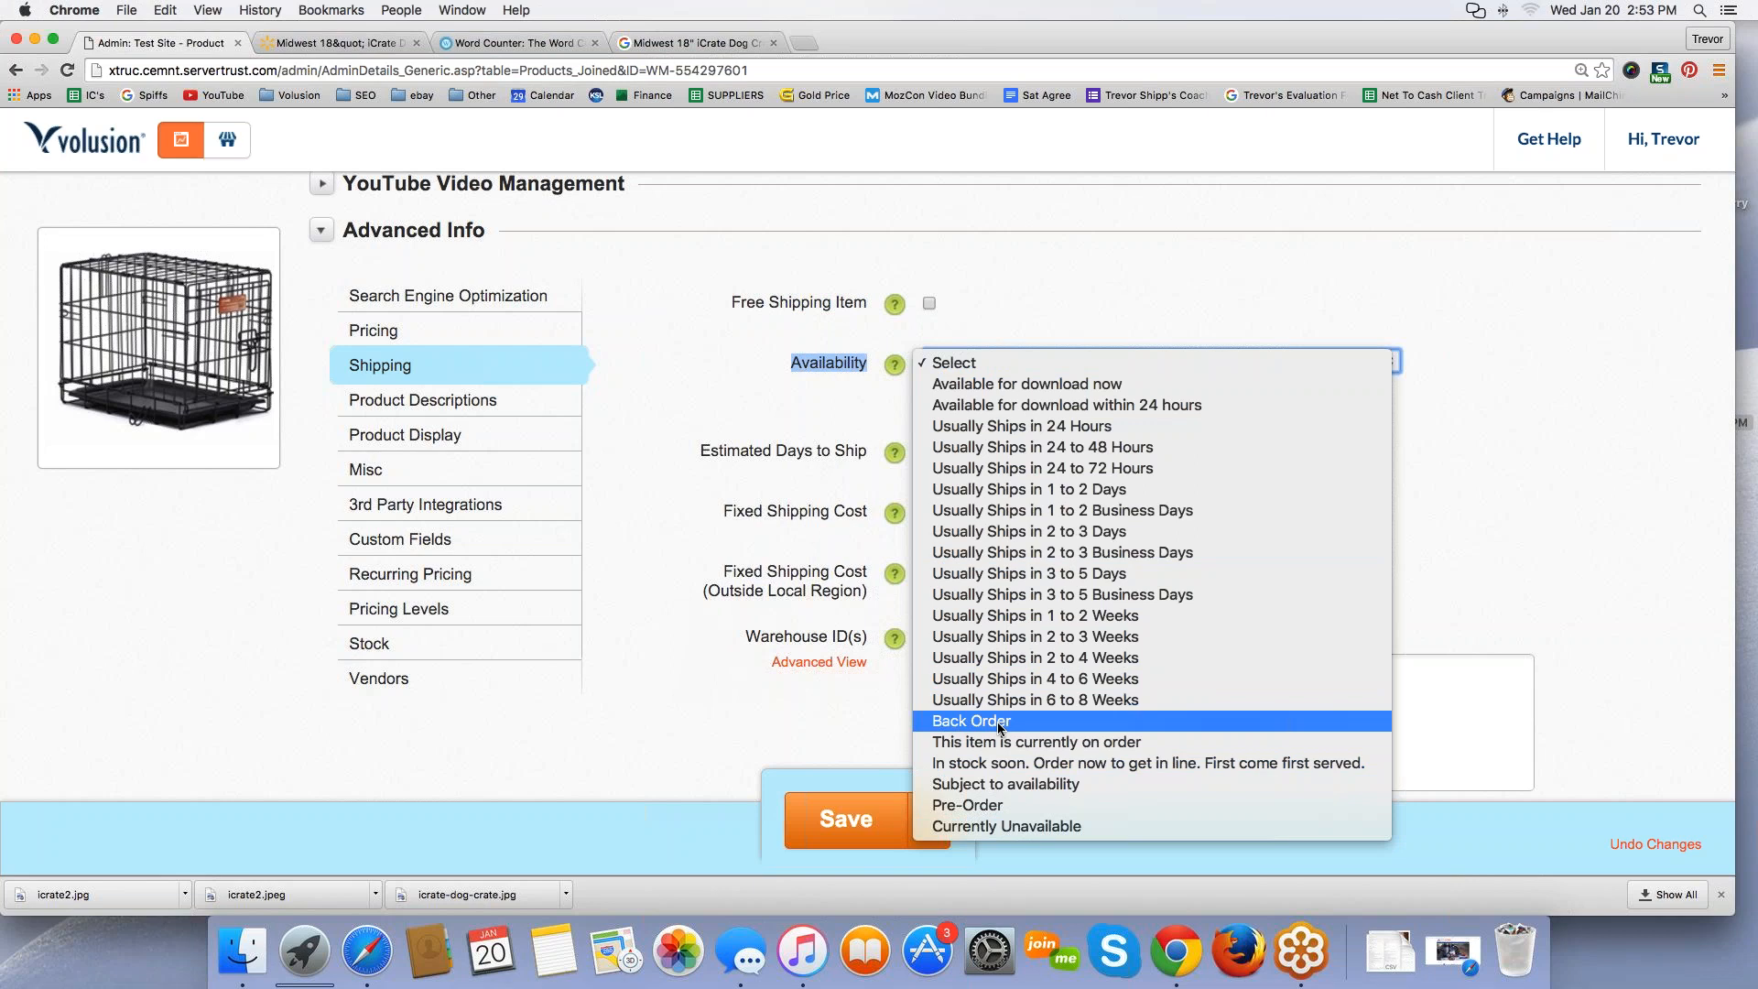
left_click(975, 827)
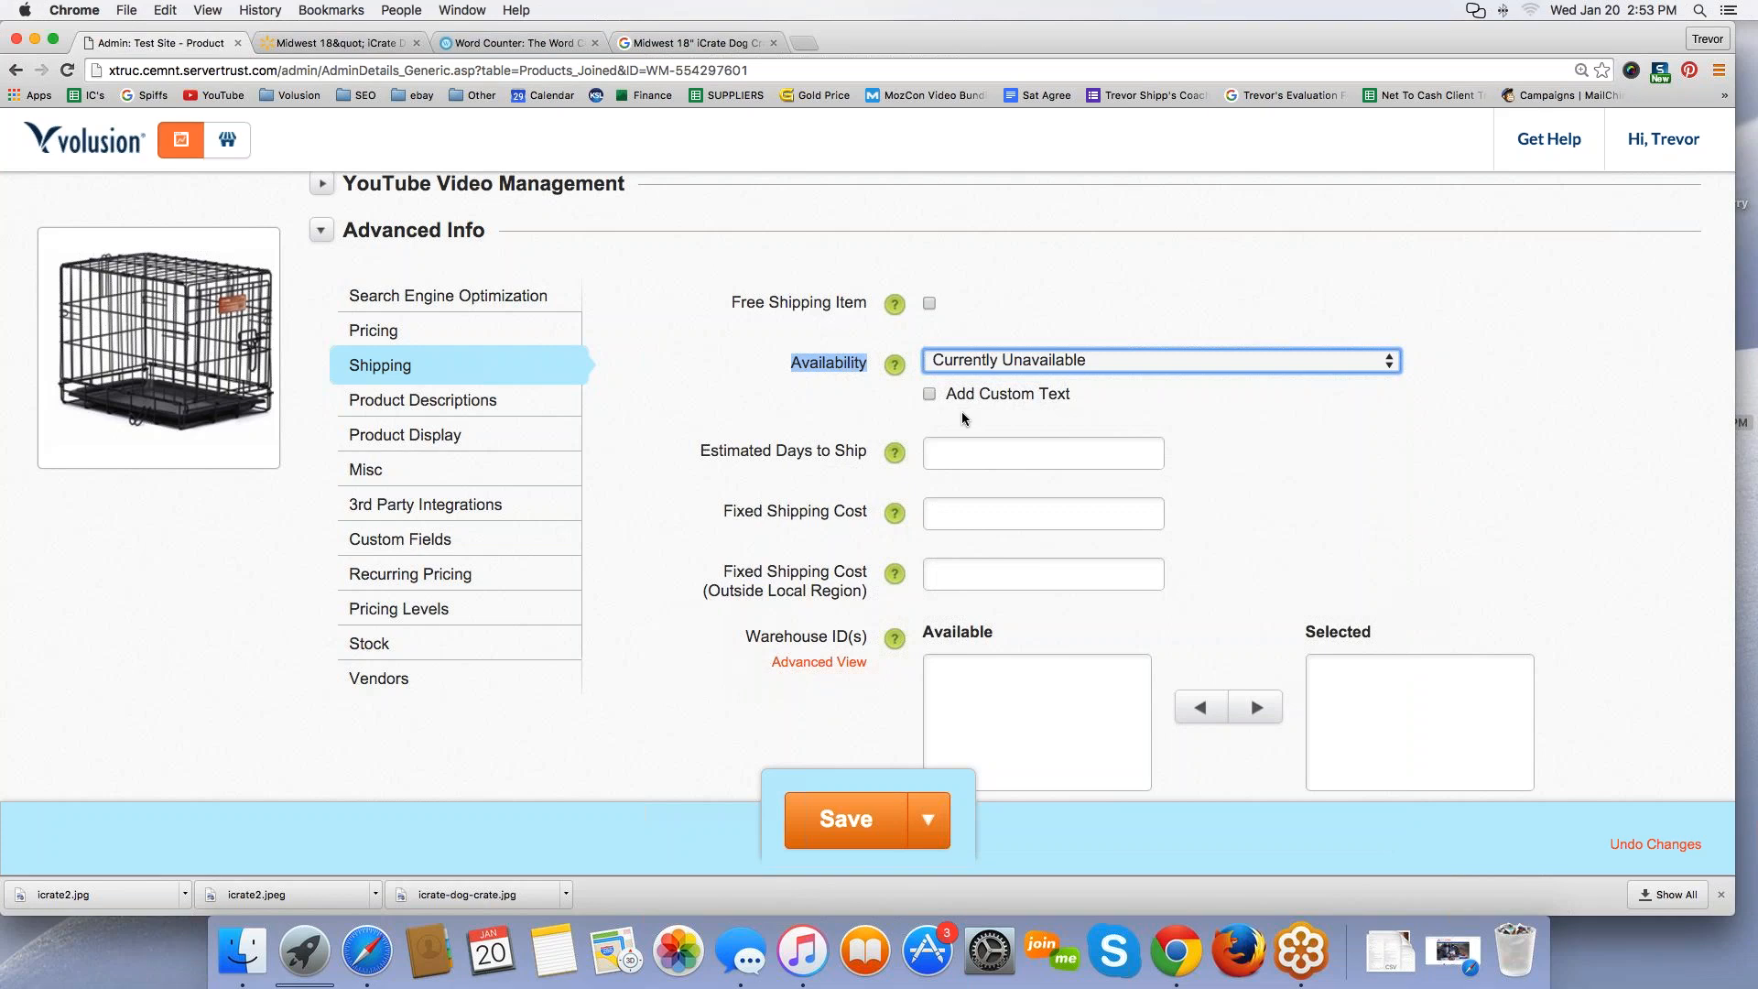
left_click(929, 394)
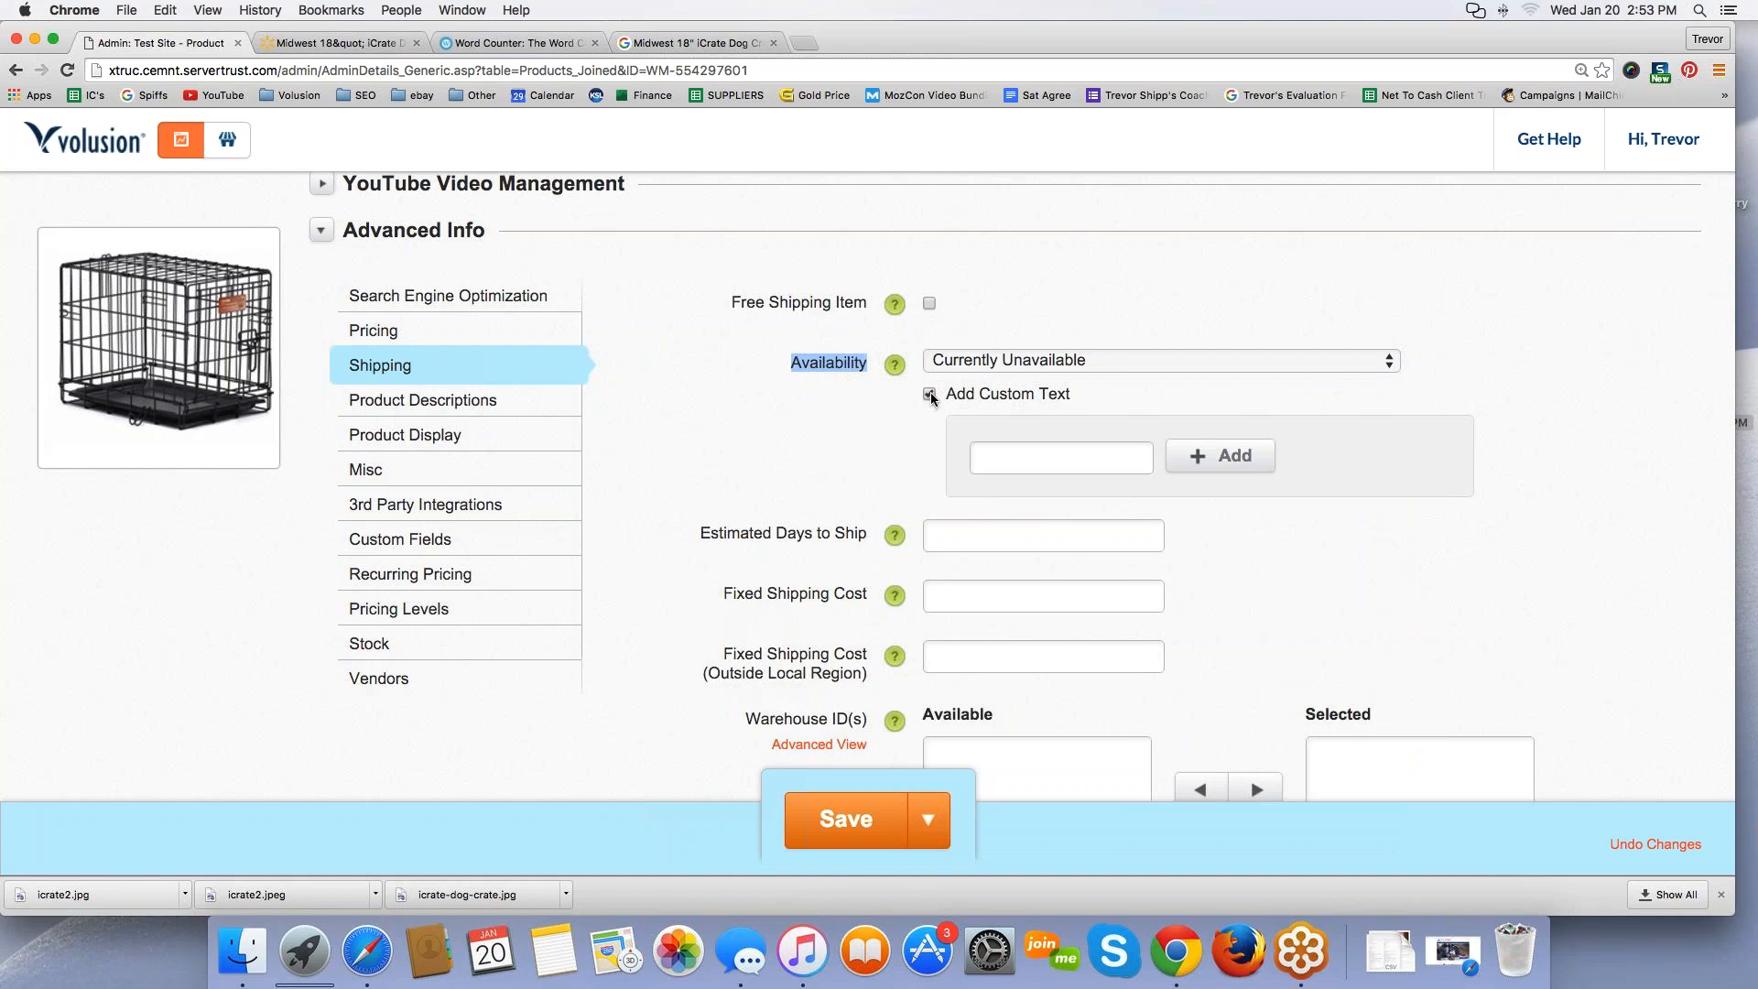
left_click(930, 394)
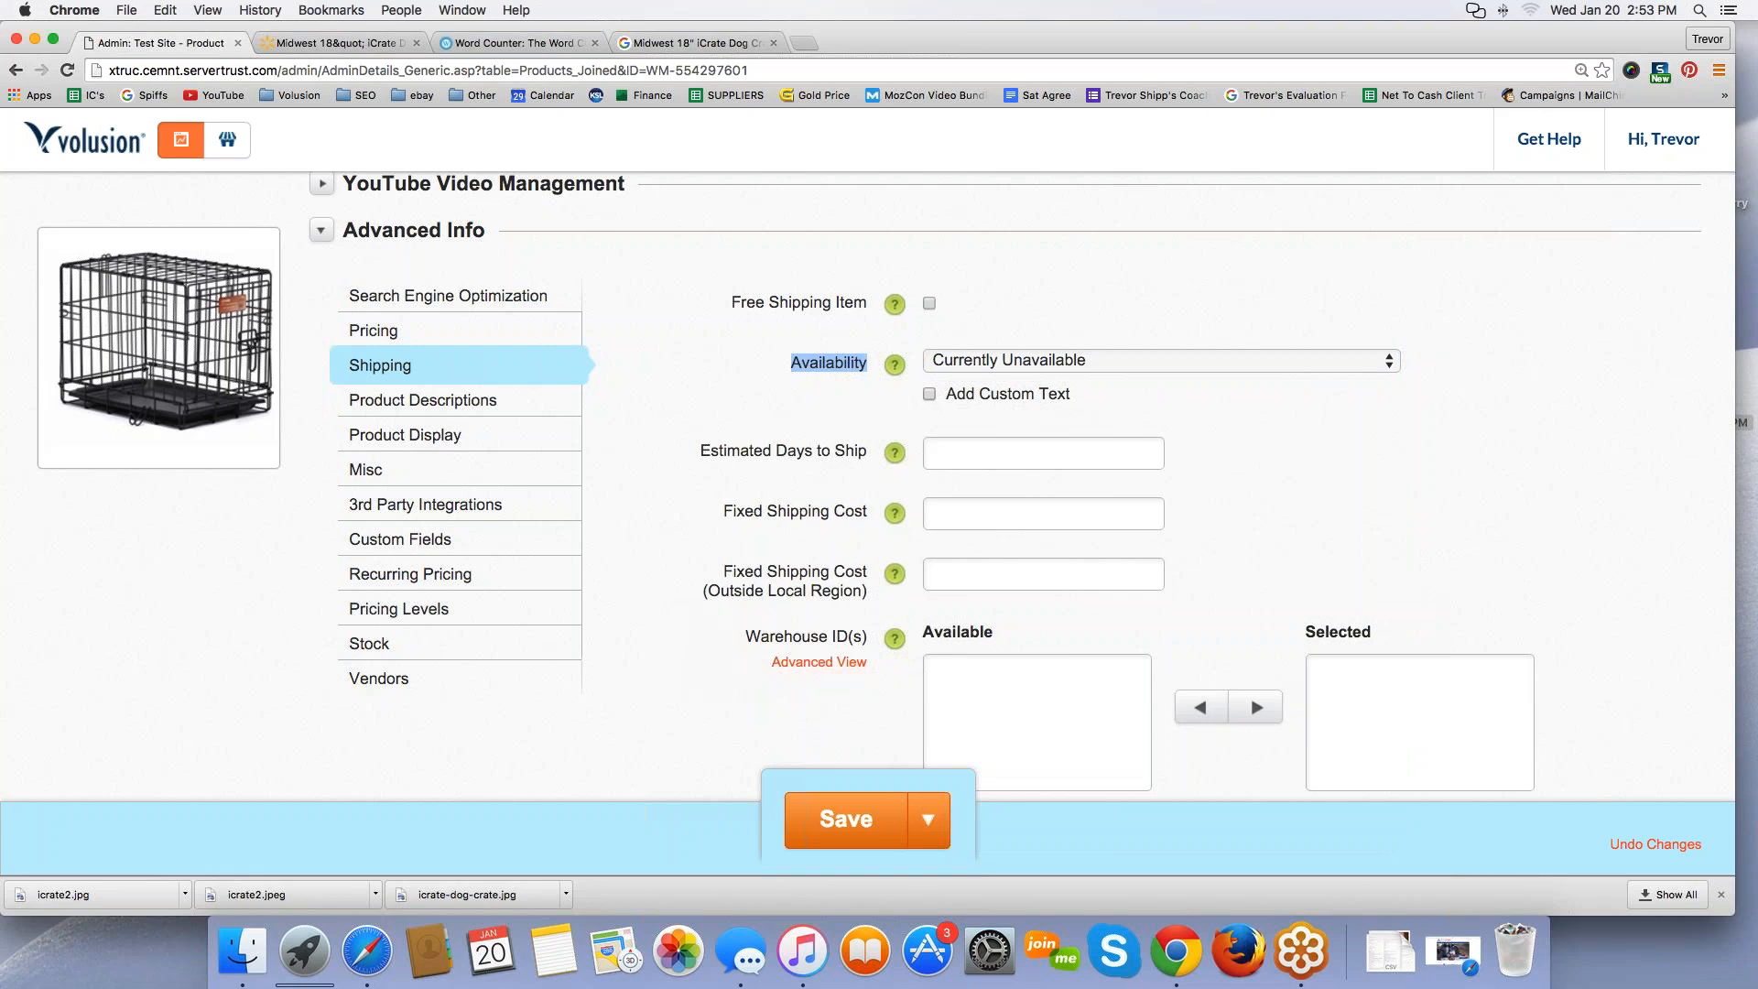
Step: Set the product's fixed shipping cost to 50.00
left_click(958, 515)
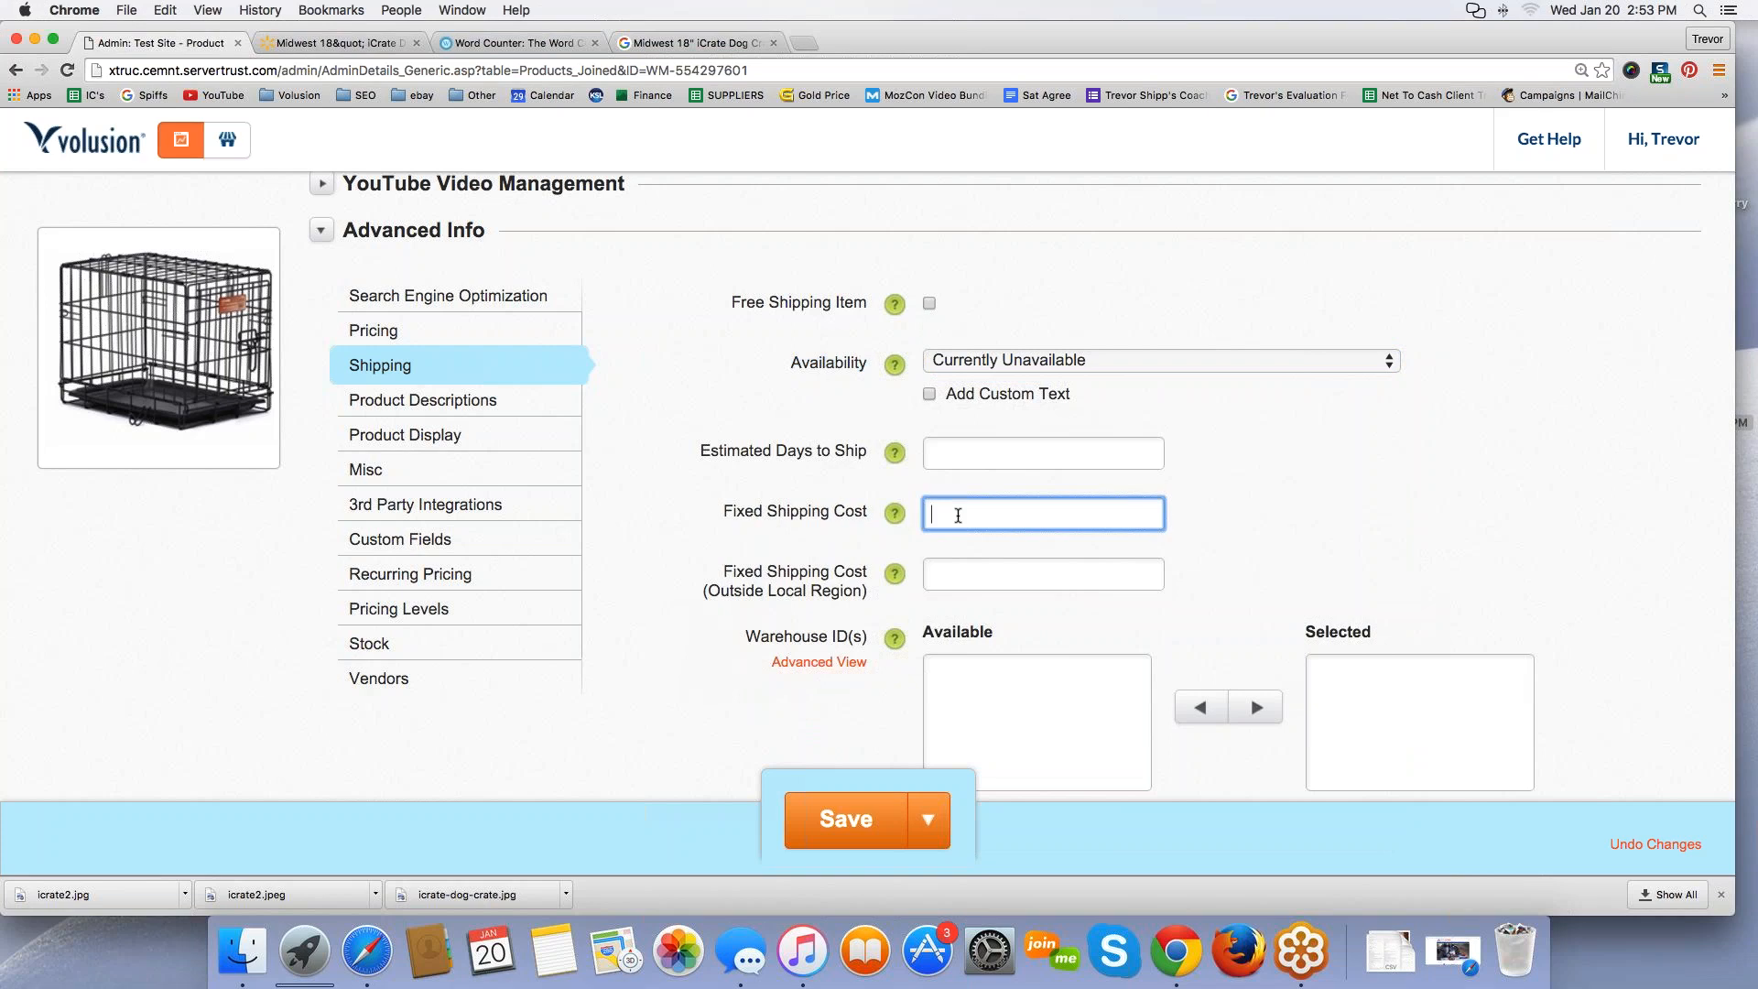
type("50.00")
left_click(736, 513)
left_click_drag(721, 512, 868, 513)
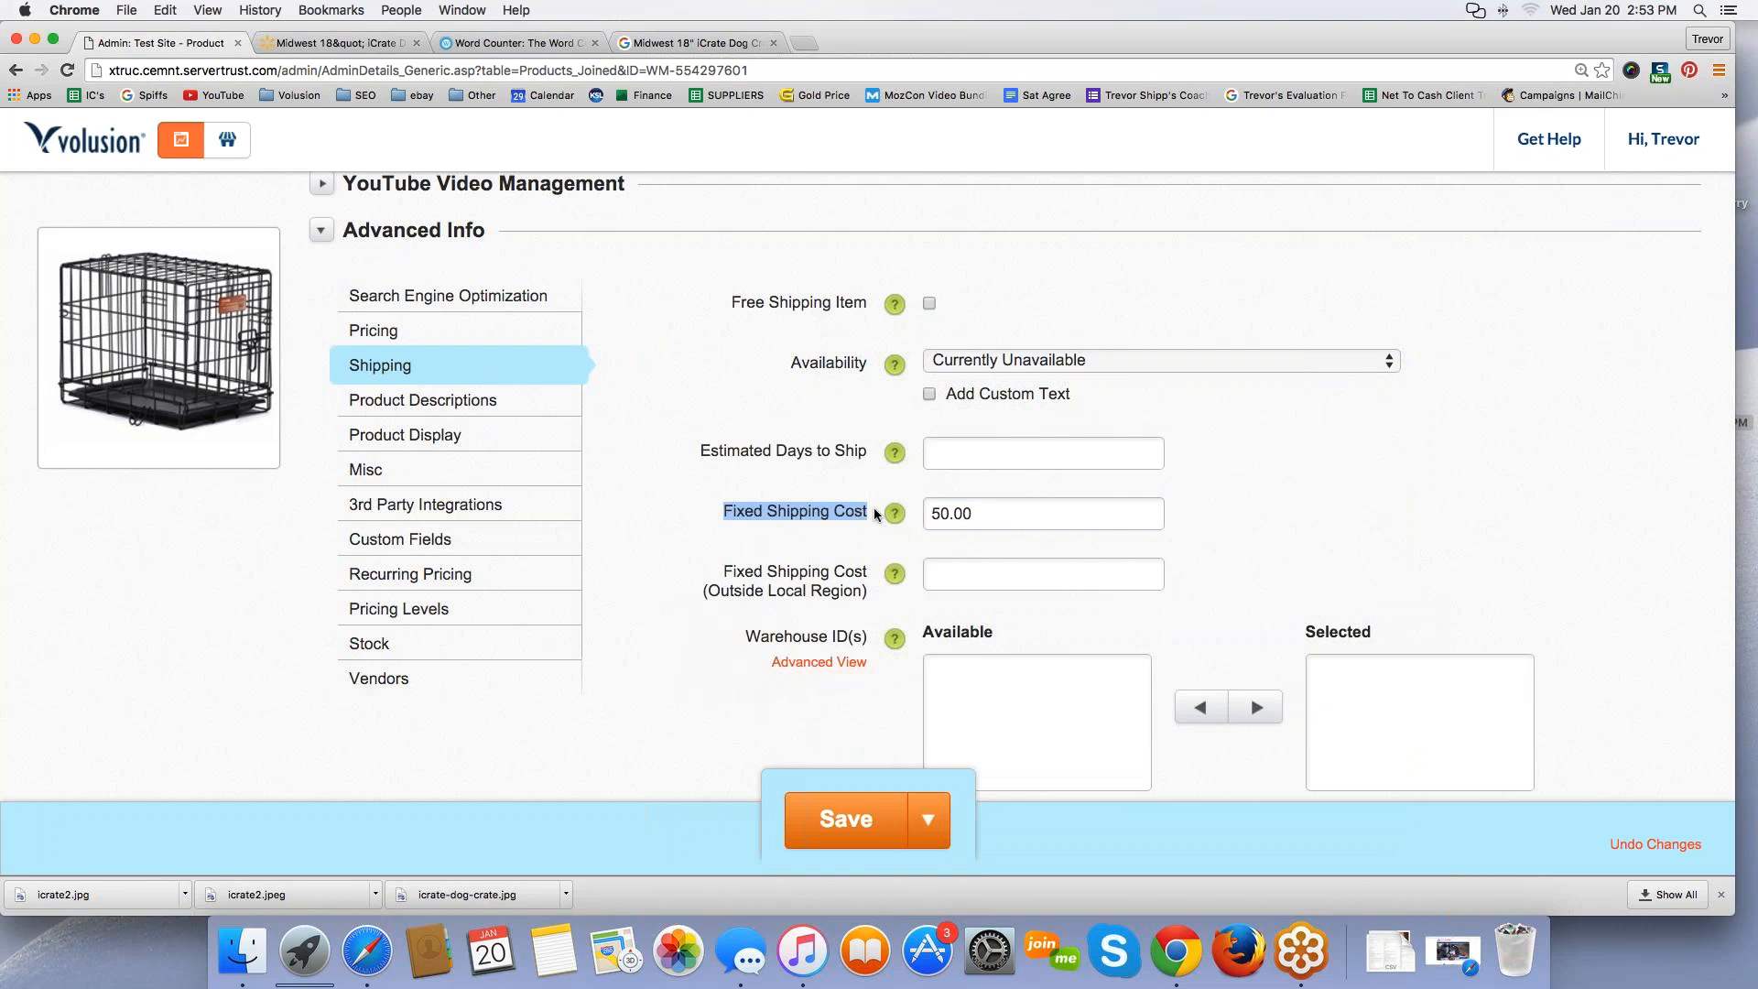
left_click(810, 513)
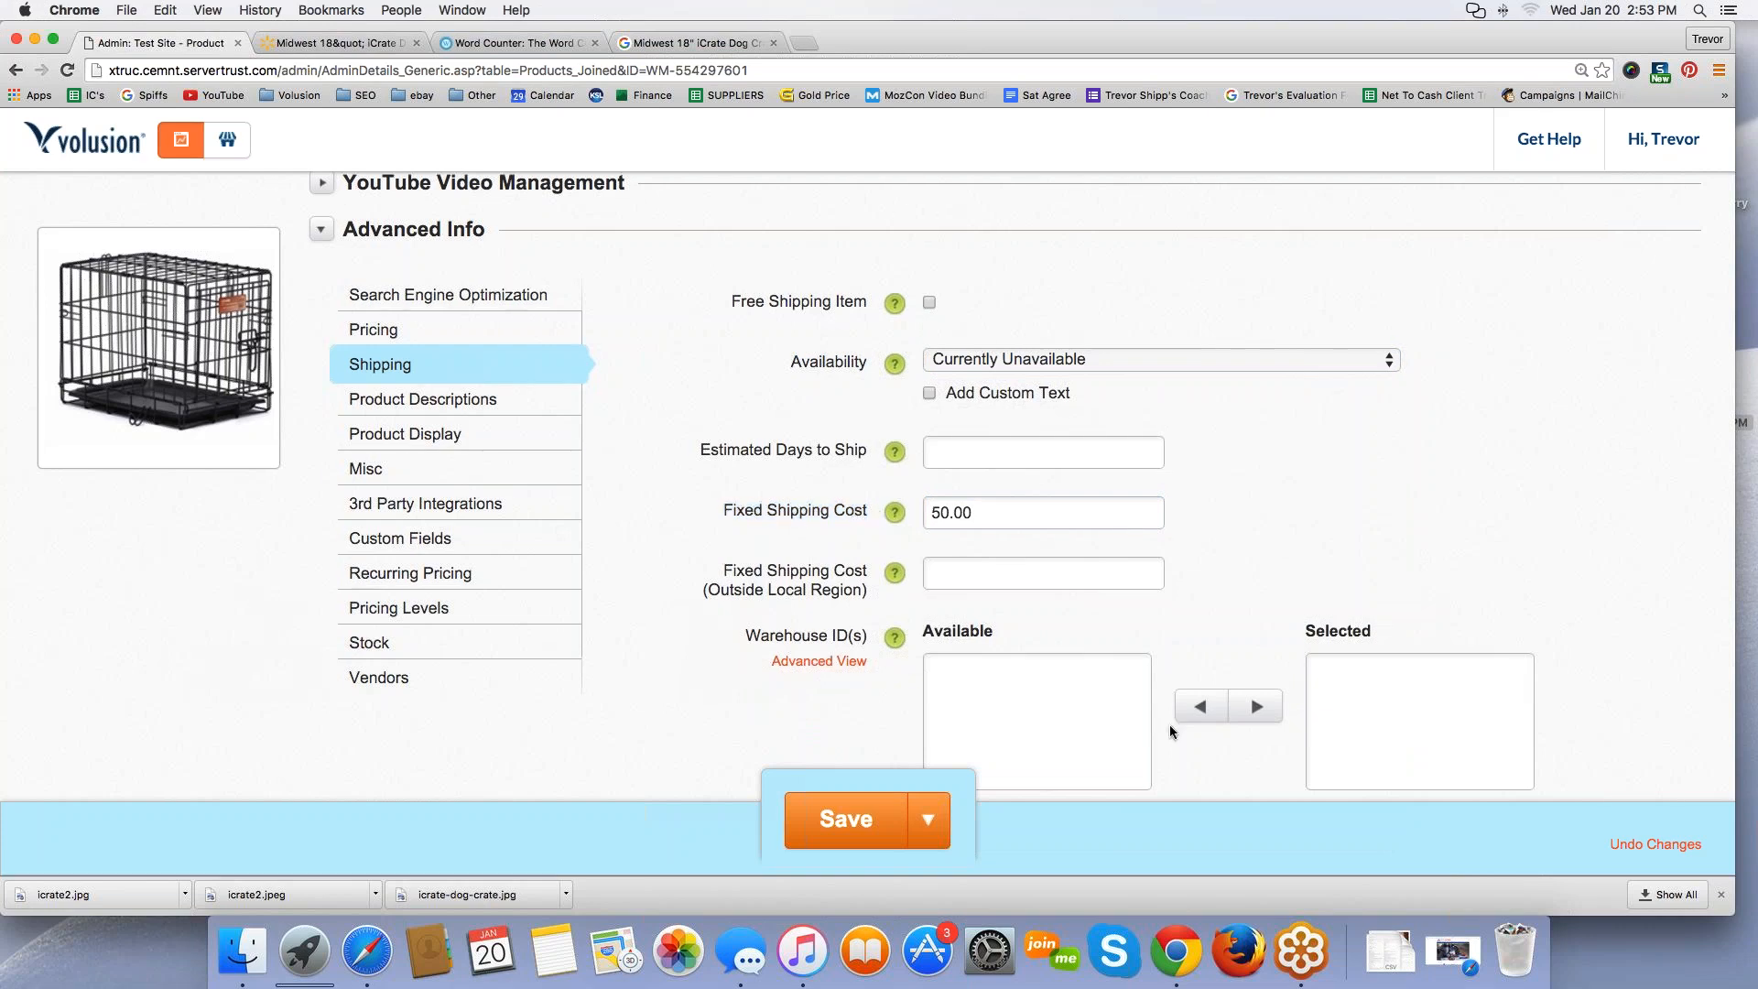
Step: Look through the product's Product Descriptions, Product Display, Misc, 3rd Party Integrations and Custom Fields sections
scroll(1168, 723, "down", 5)
scroll(405, 314, "up", 4)
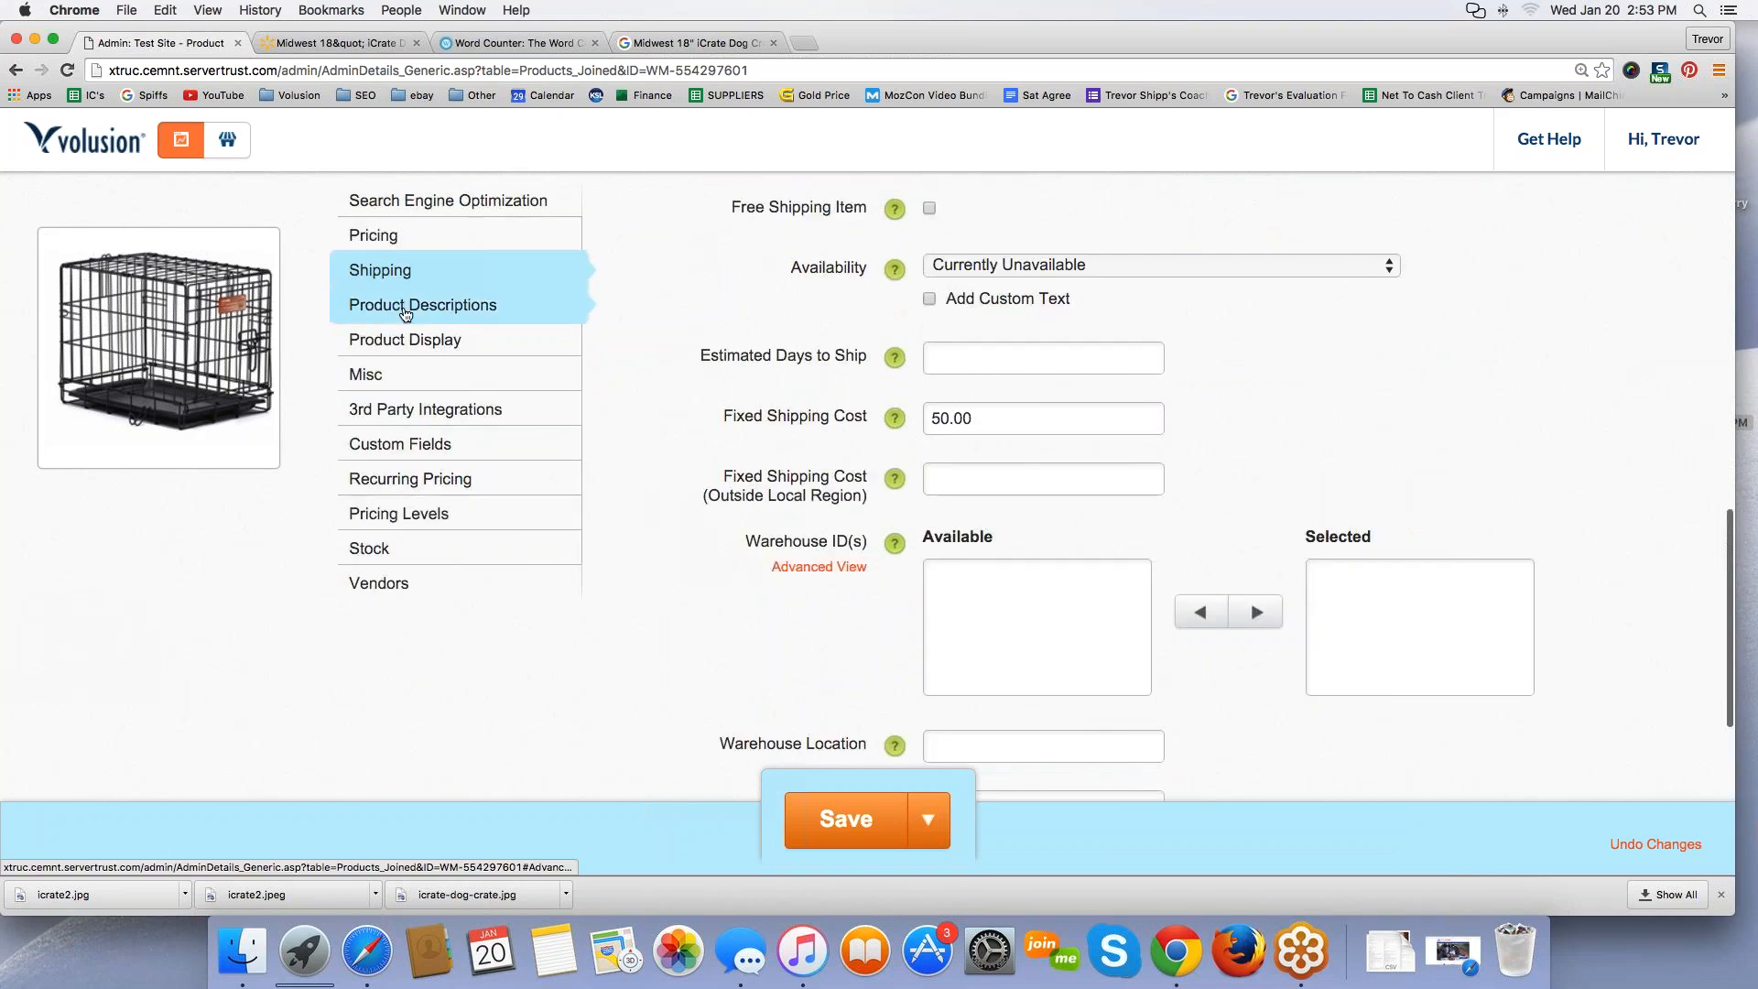
left_click(405, 314)
left_click(405, 340)
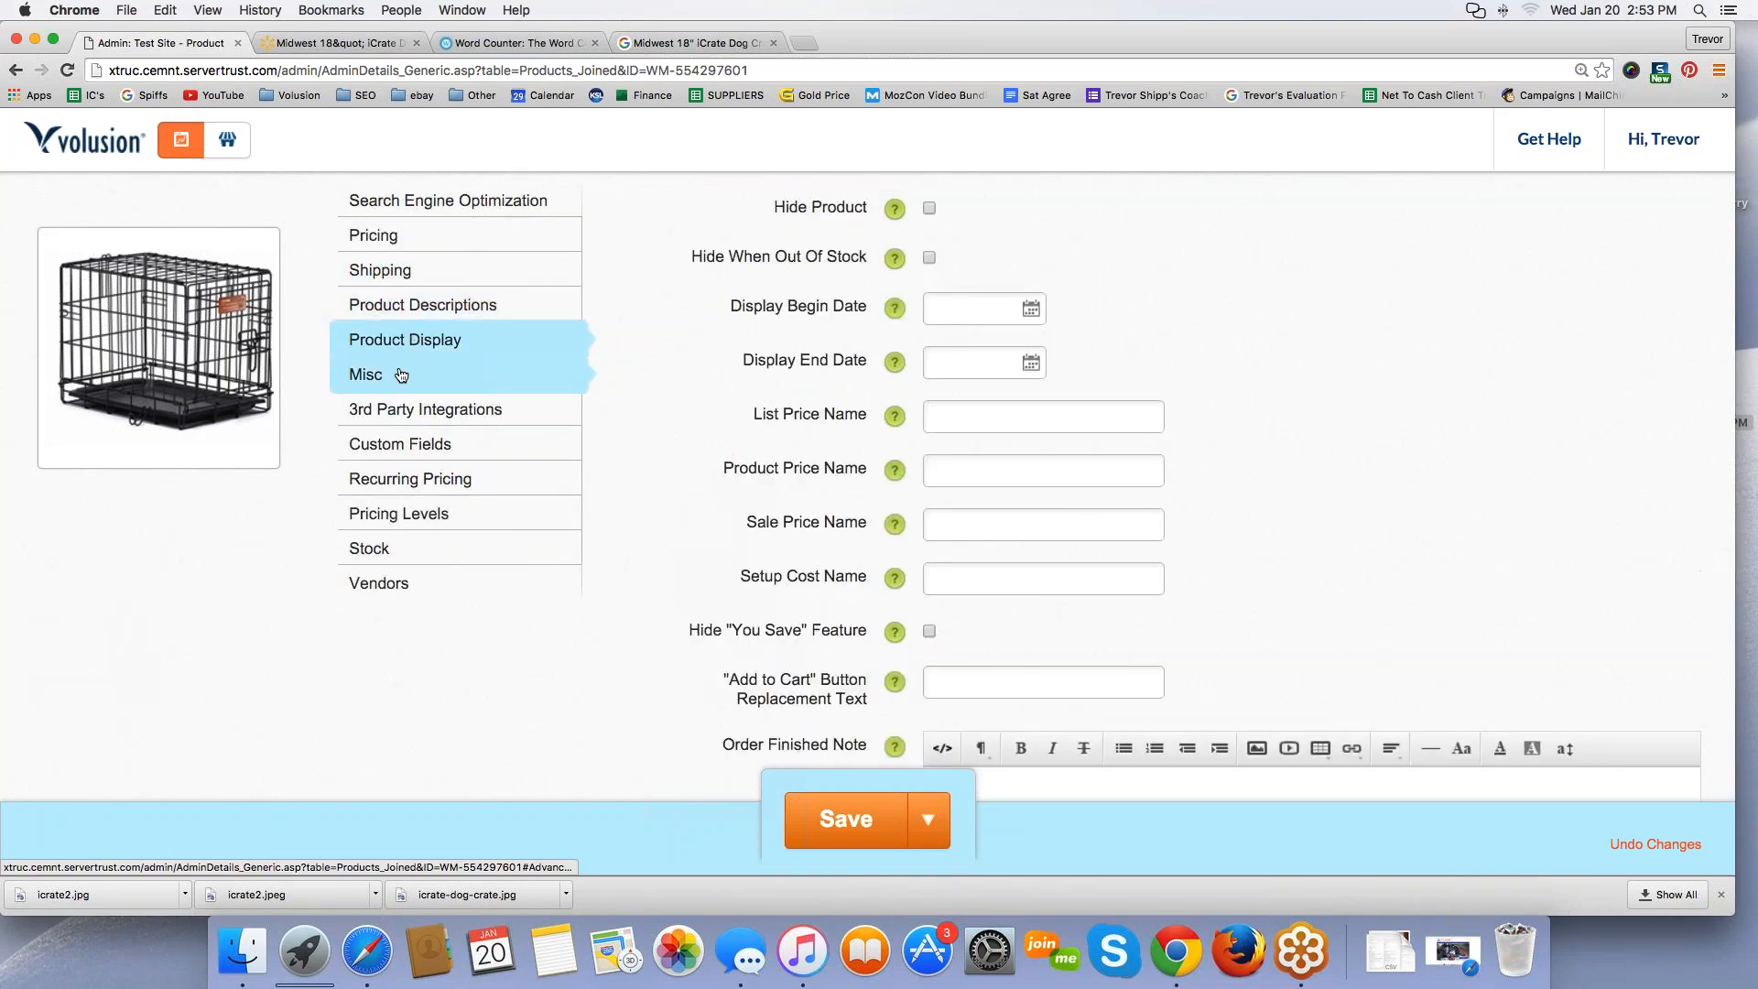
left_click(400, 375)
left_click(396, 408)
left_click(396, 443)
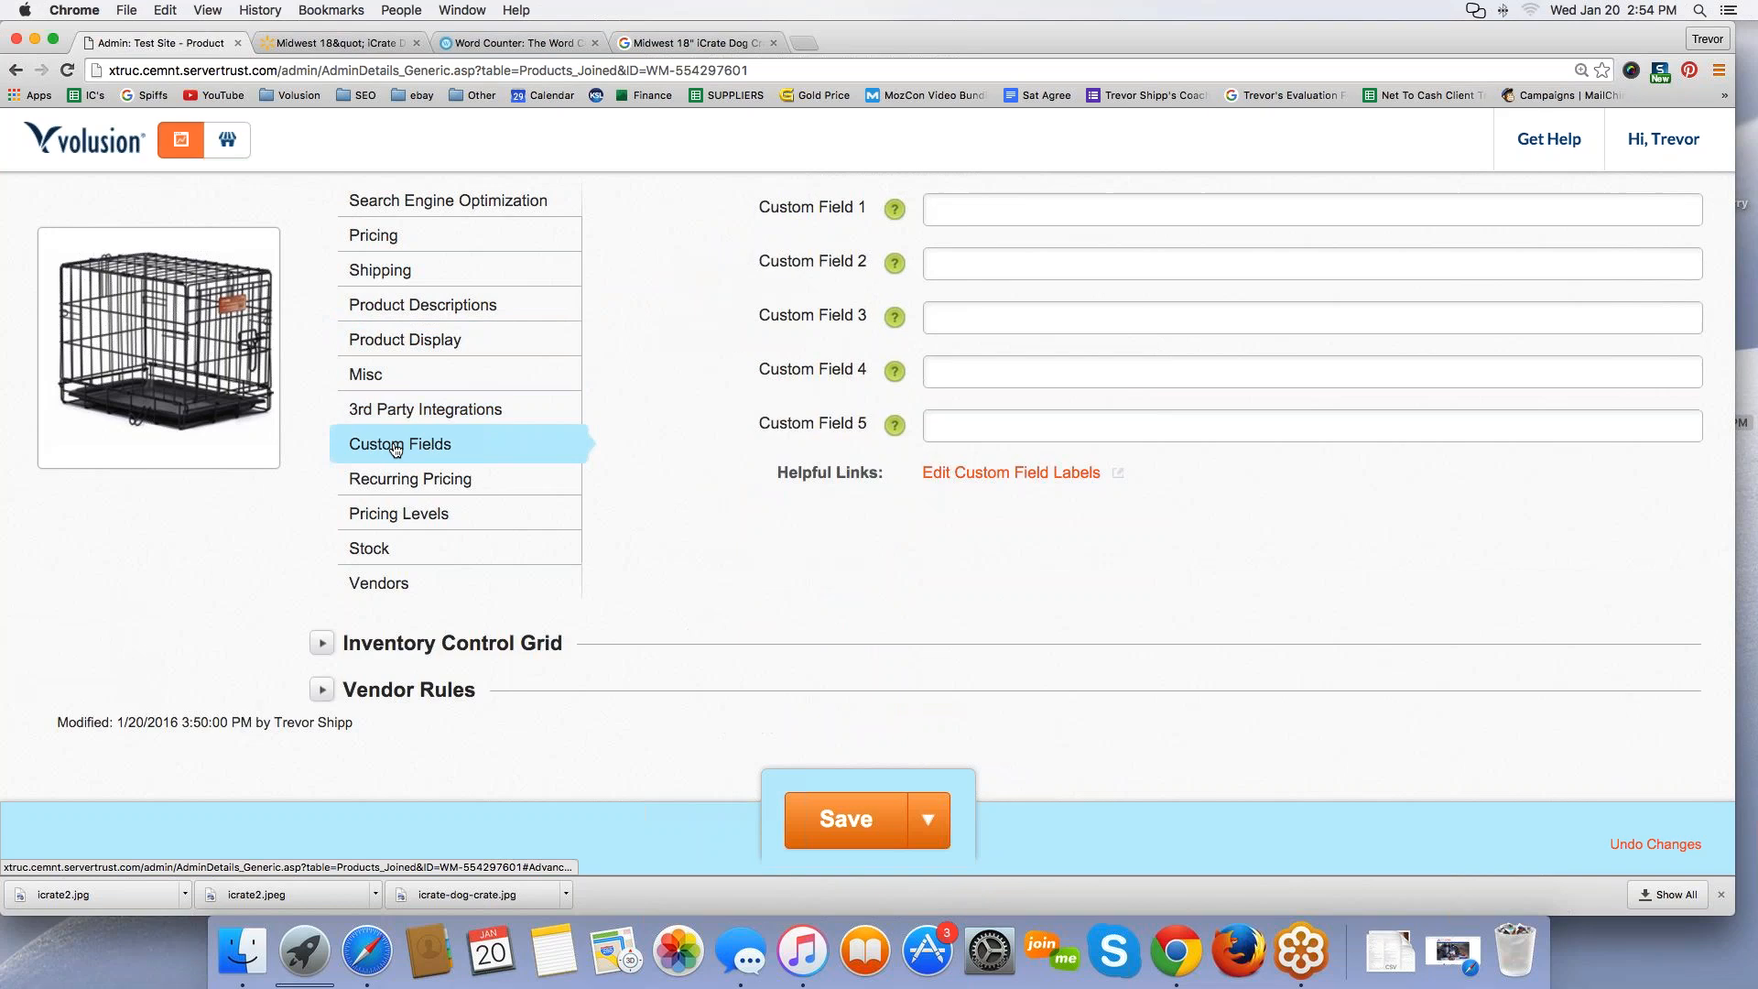
Step: Look through the product's Recurring Pricing, Pricing Levels, Stock and Vendors sections, returning by way of Misc to Product Display
left_click(404, 480)
left_click(403, 514)
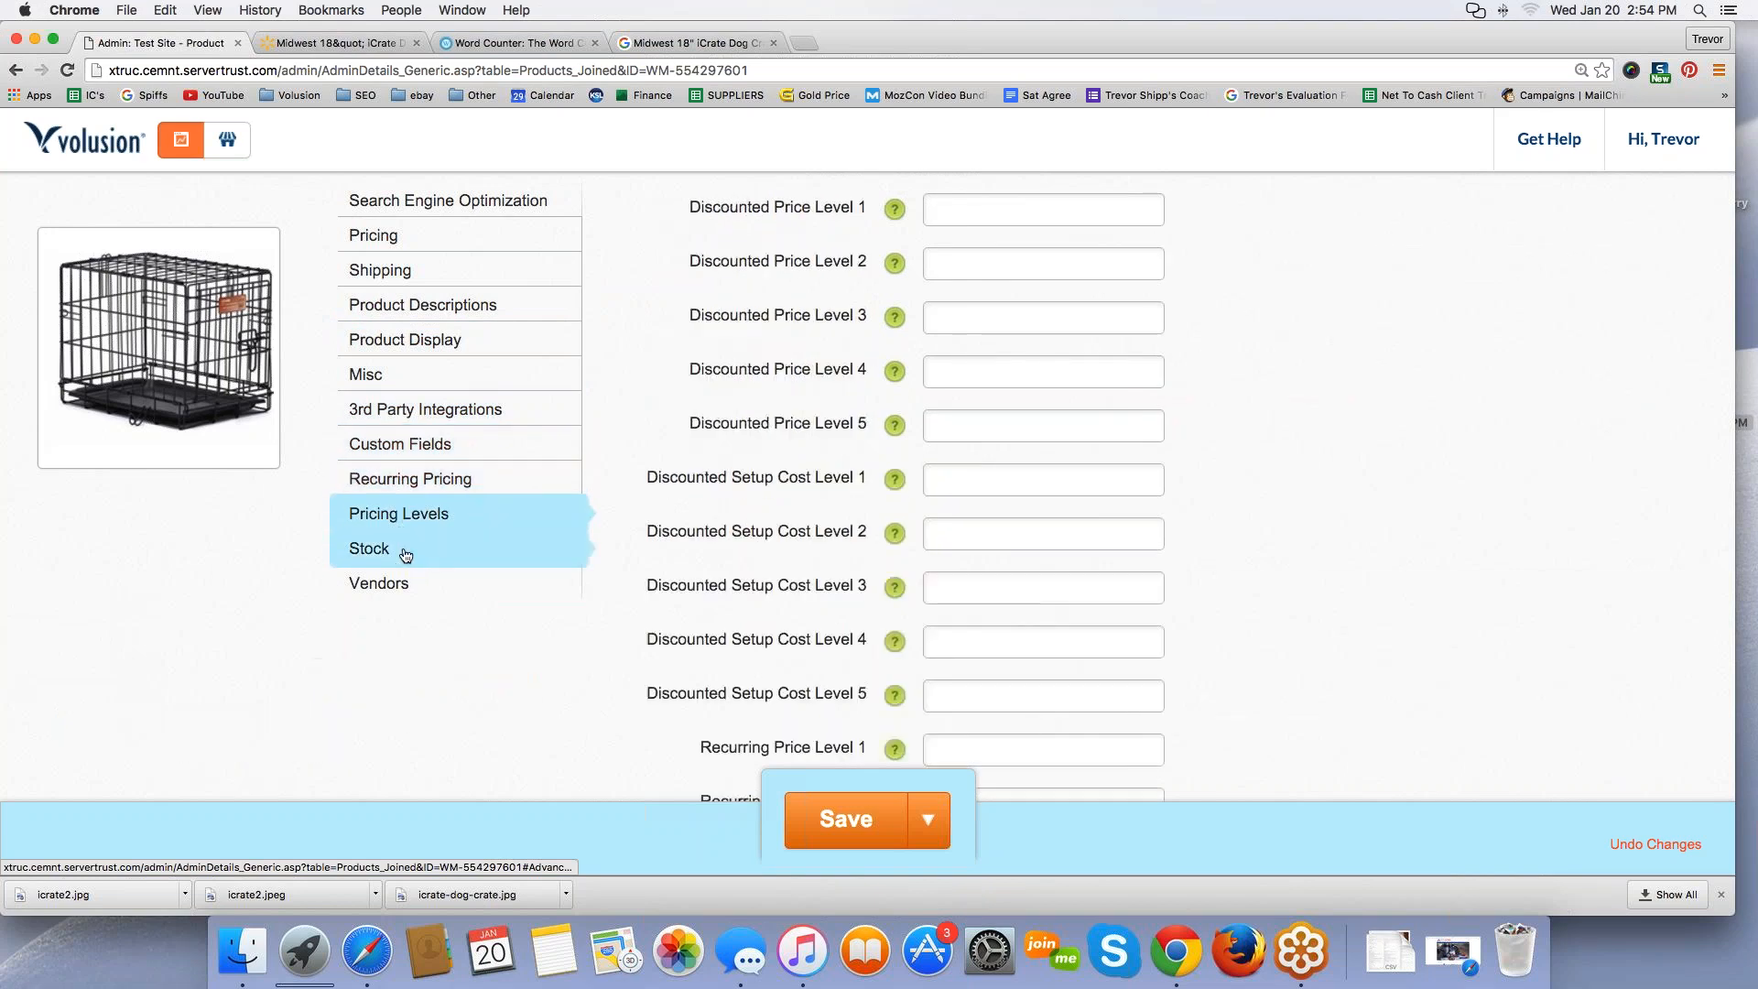
left_click(403, 549)
left_click(404, 583)
left_click(388, 439)
left_click(388, 374)
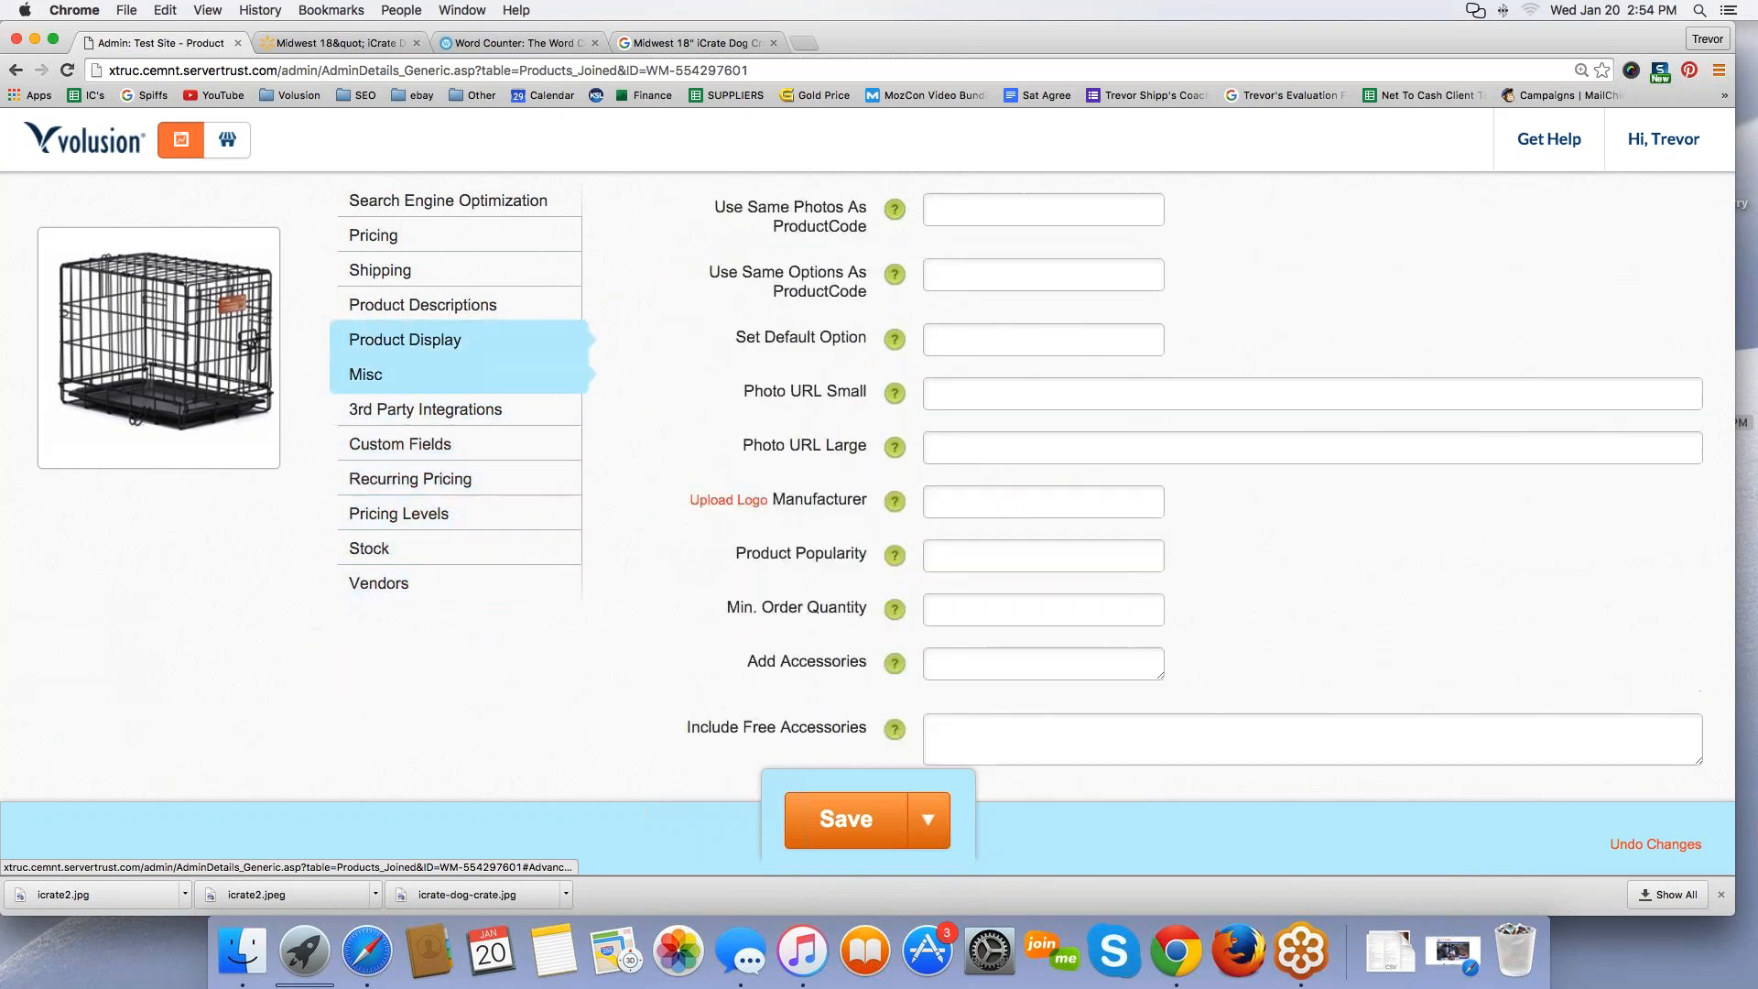
left_click(389, 339)
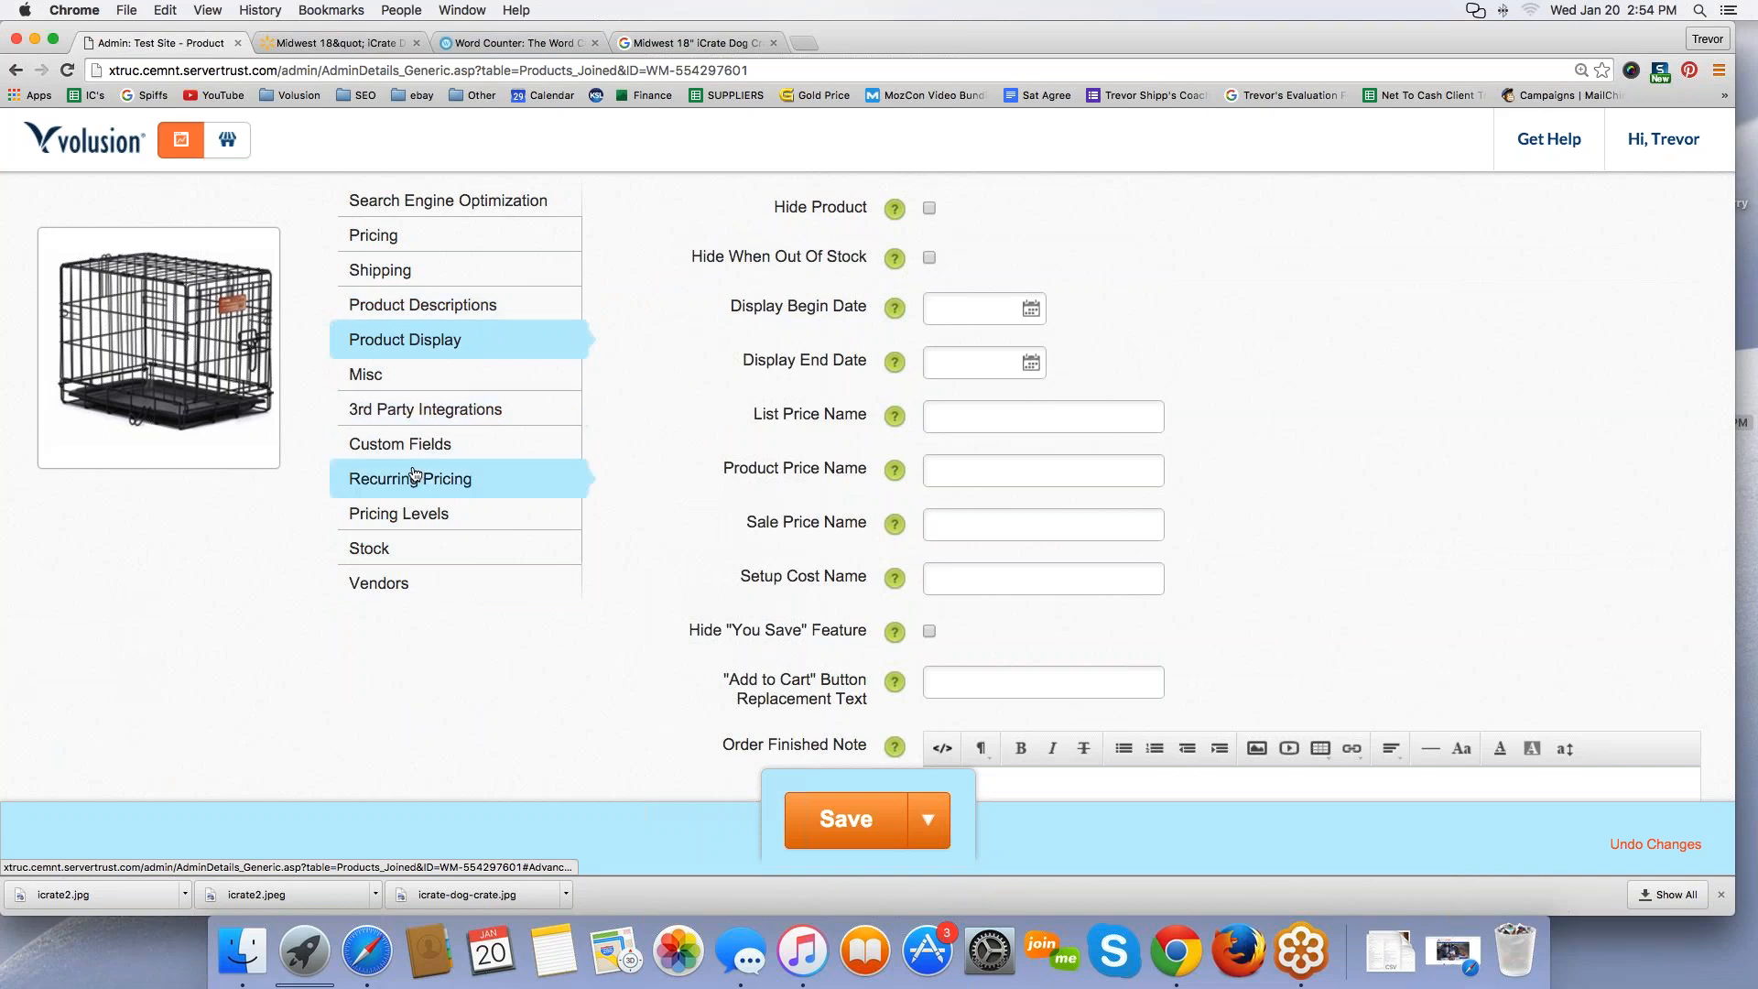
Step: Review the product's basic info, including its name, code, weight and description, and its image section
scroll(410, 469, "up", 15)
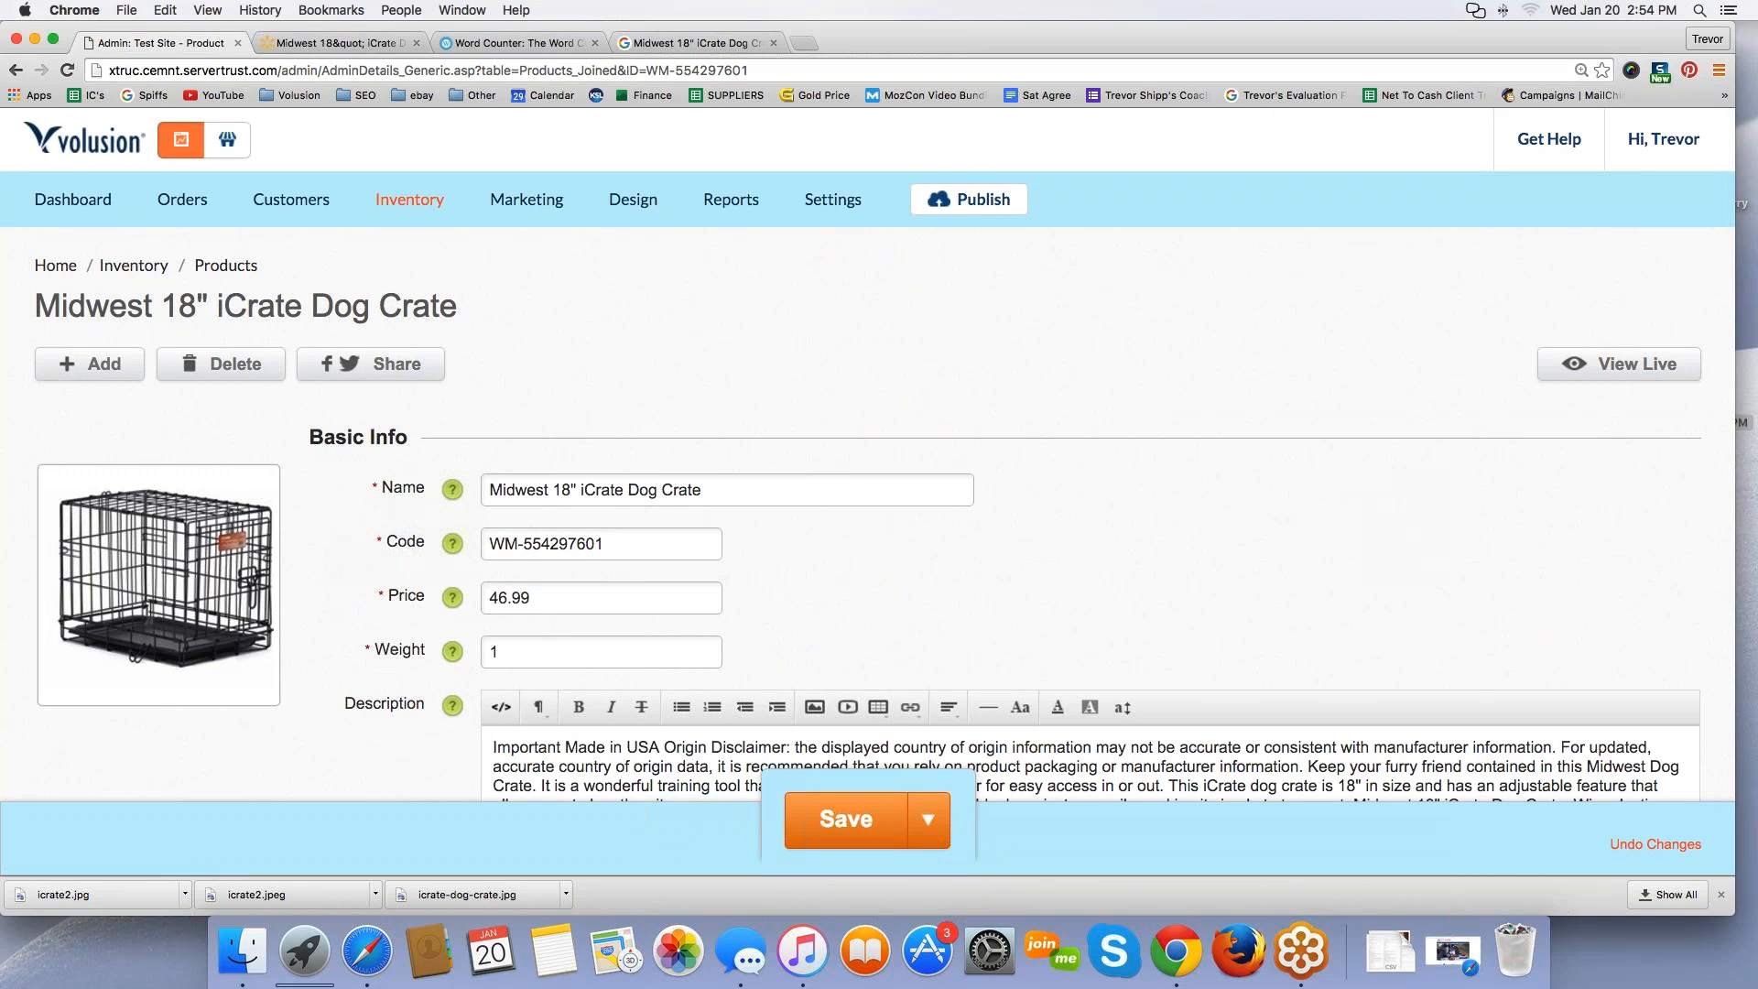
left_click_drag(693, 491, 504, 508)
left_click_drag(626, 541, 477, 536)
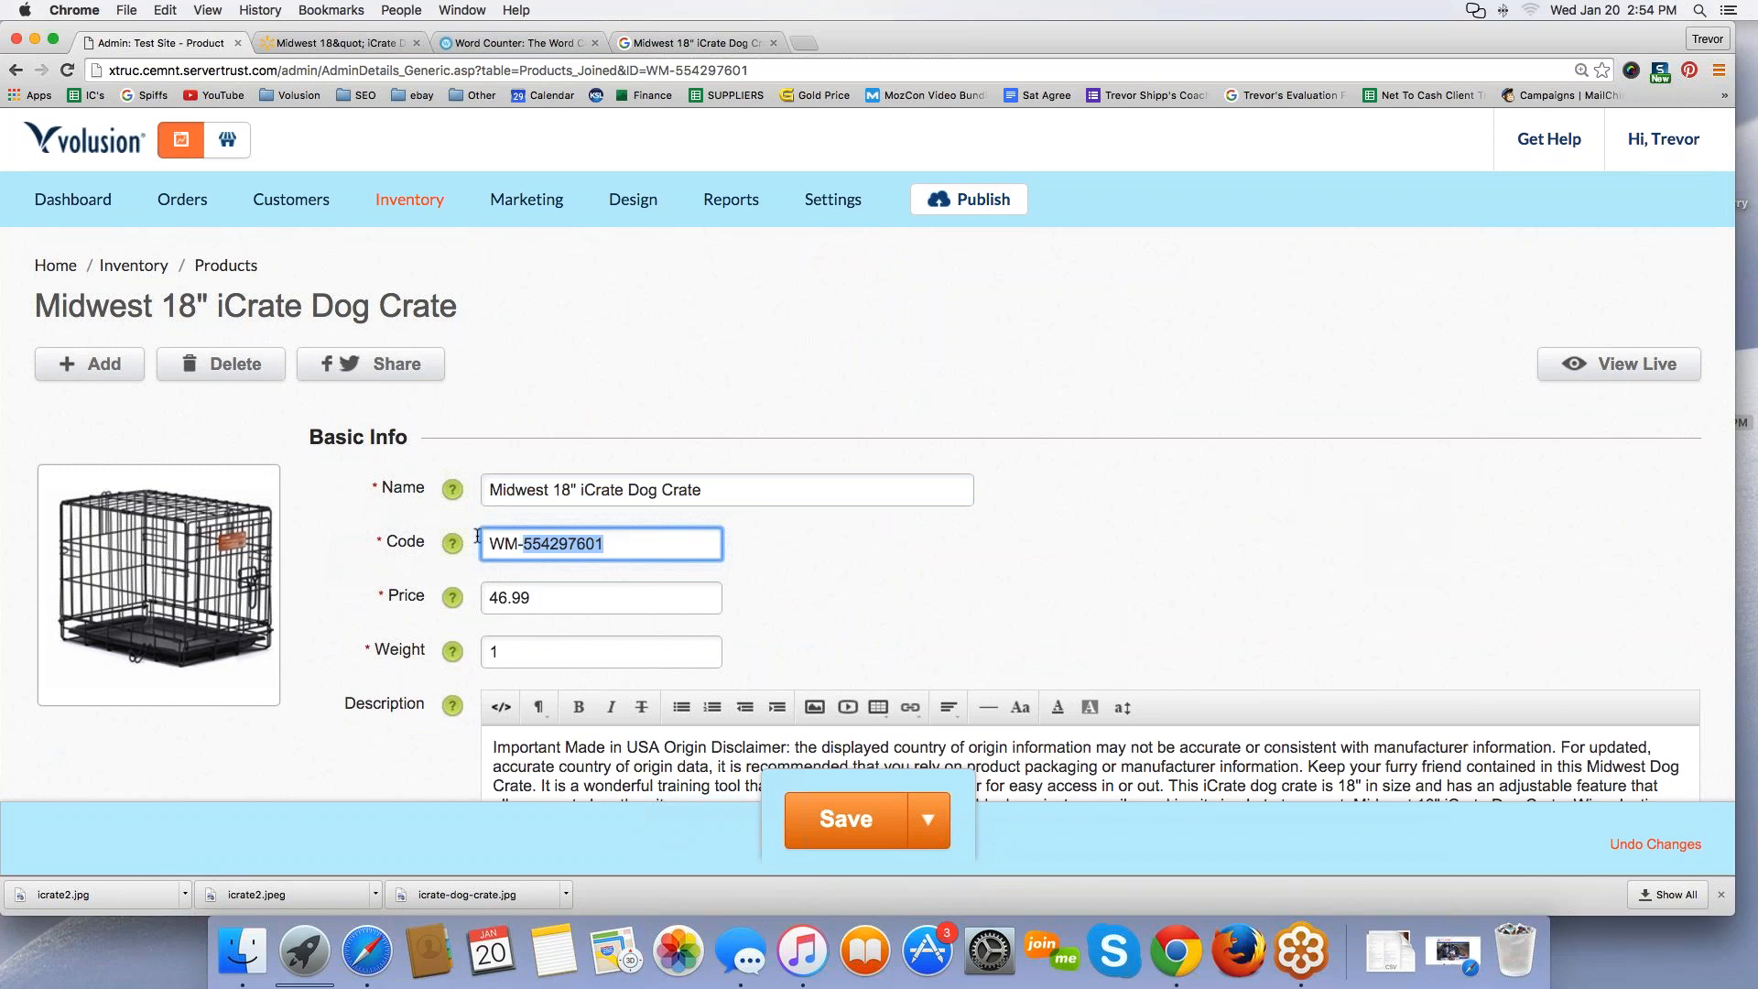
key("Tab")
key("Tab")
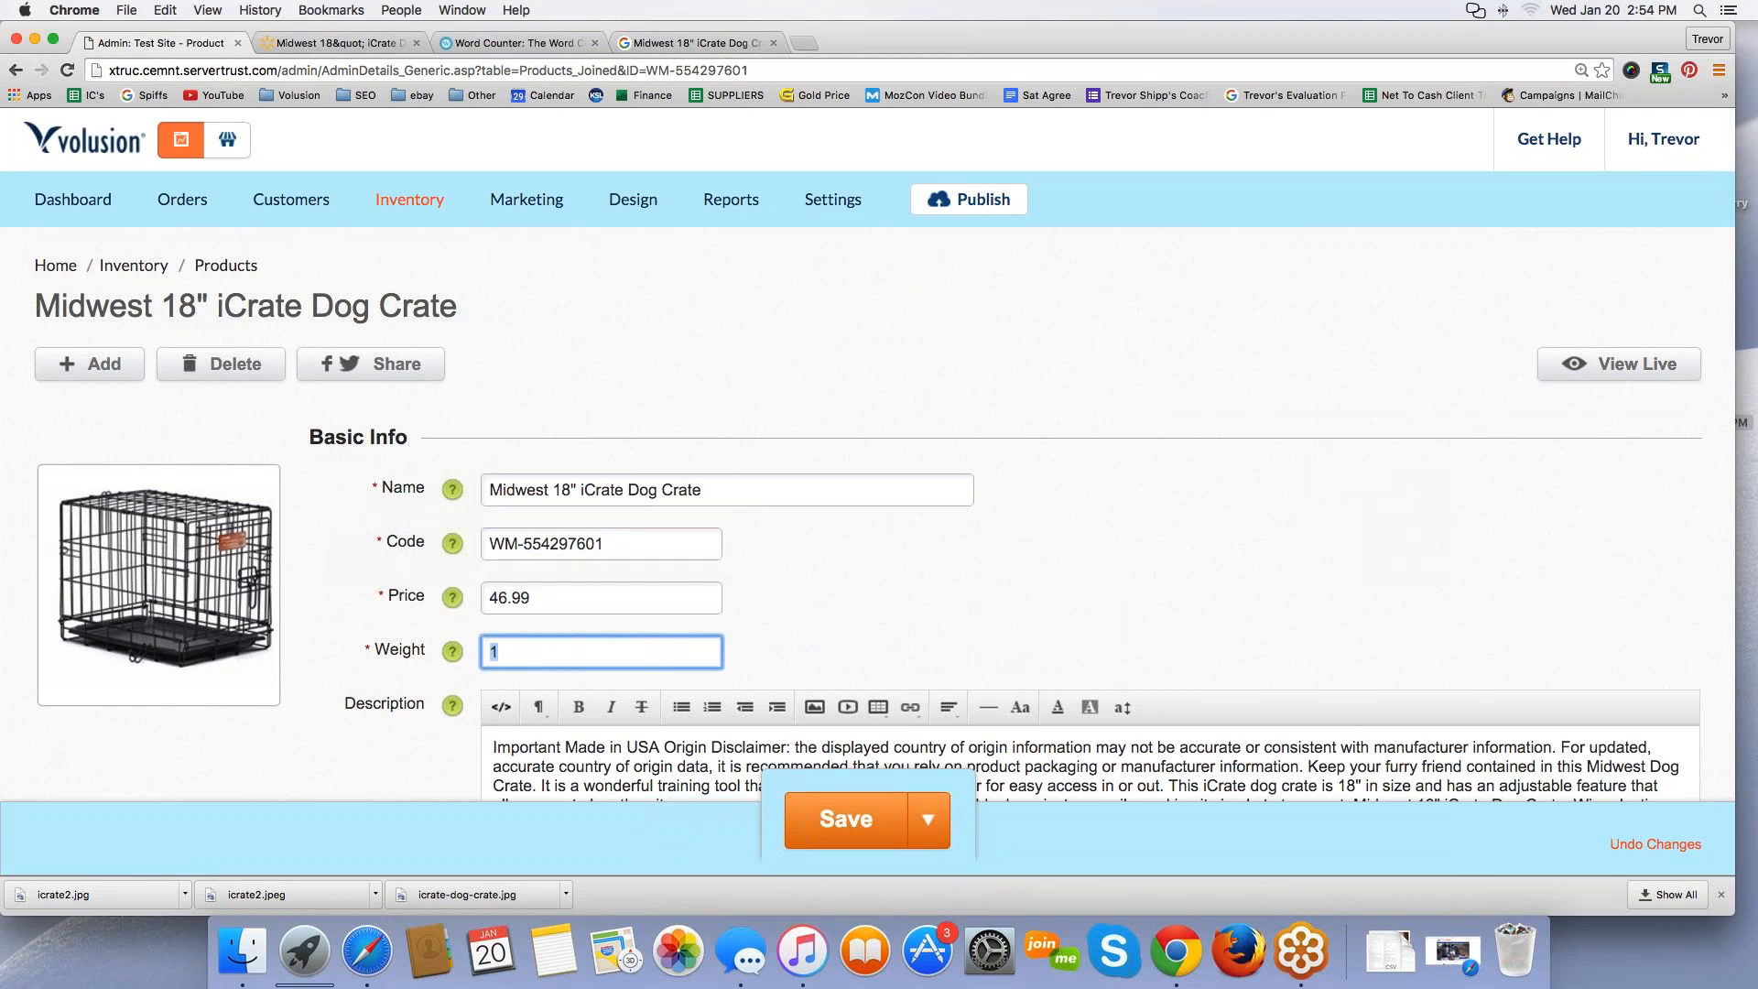
scroll(470, 652, "down", 1)
key("Tab")
scroll(468, 635, "down", 1)
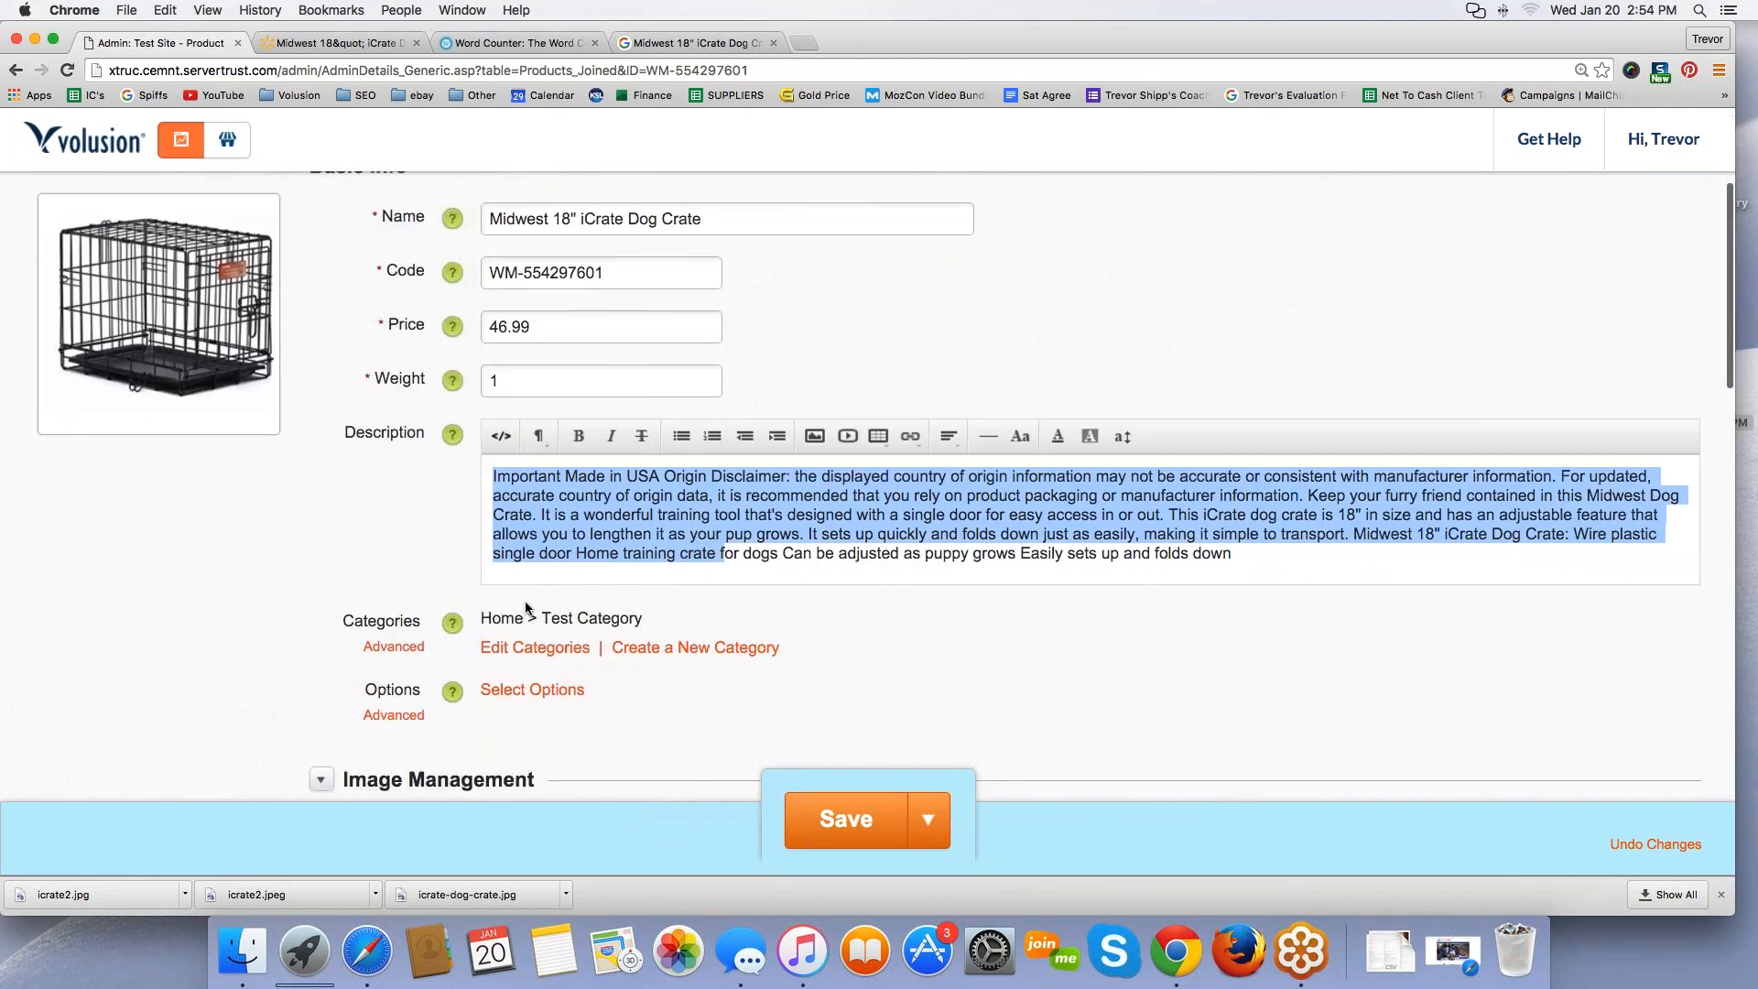
scroll(527, 609, "down", 3)
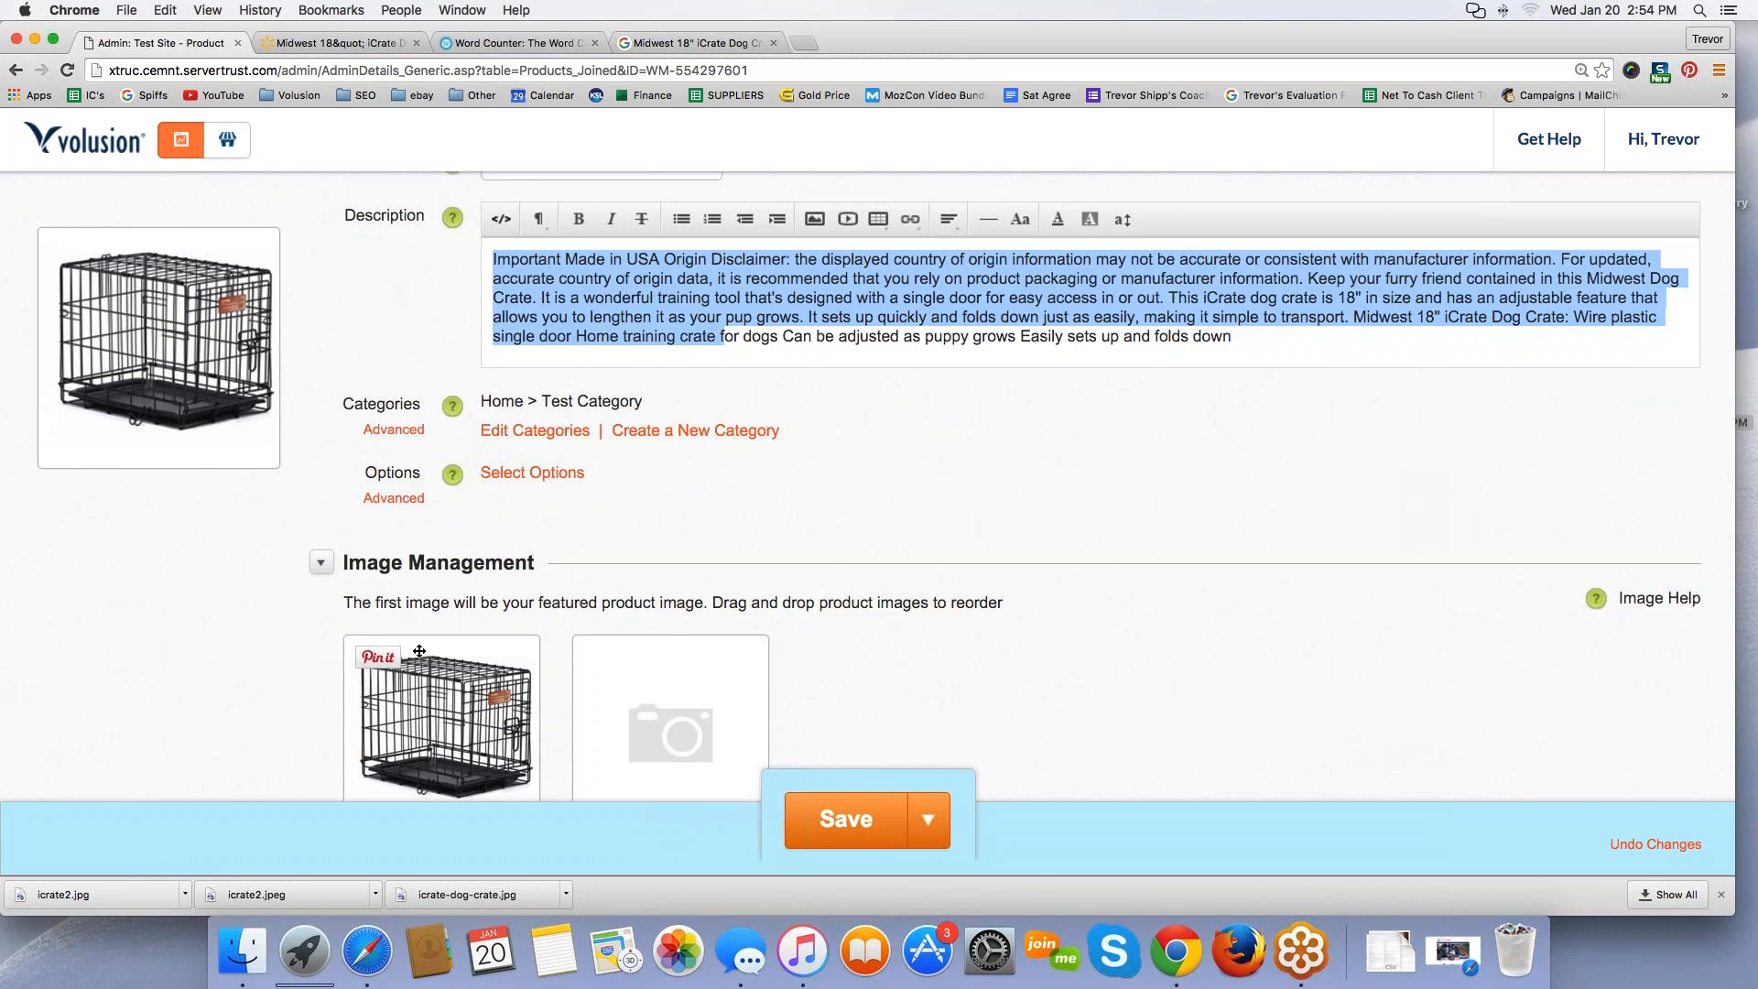
scroll(419, 649, "up", 7)
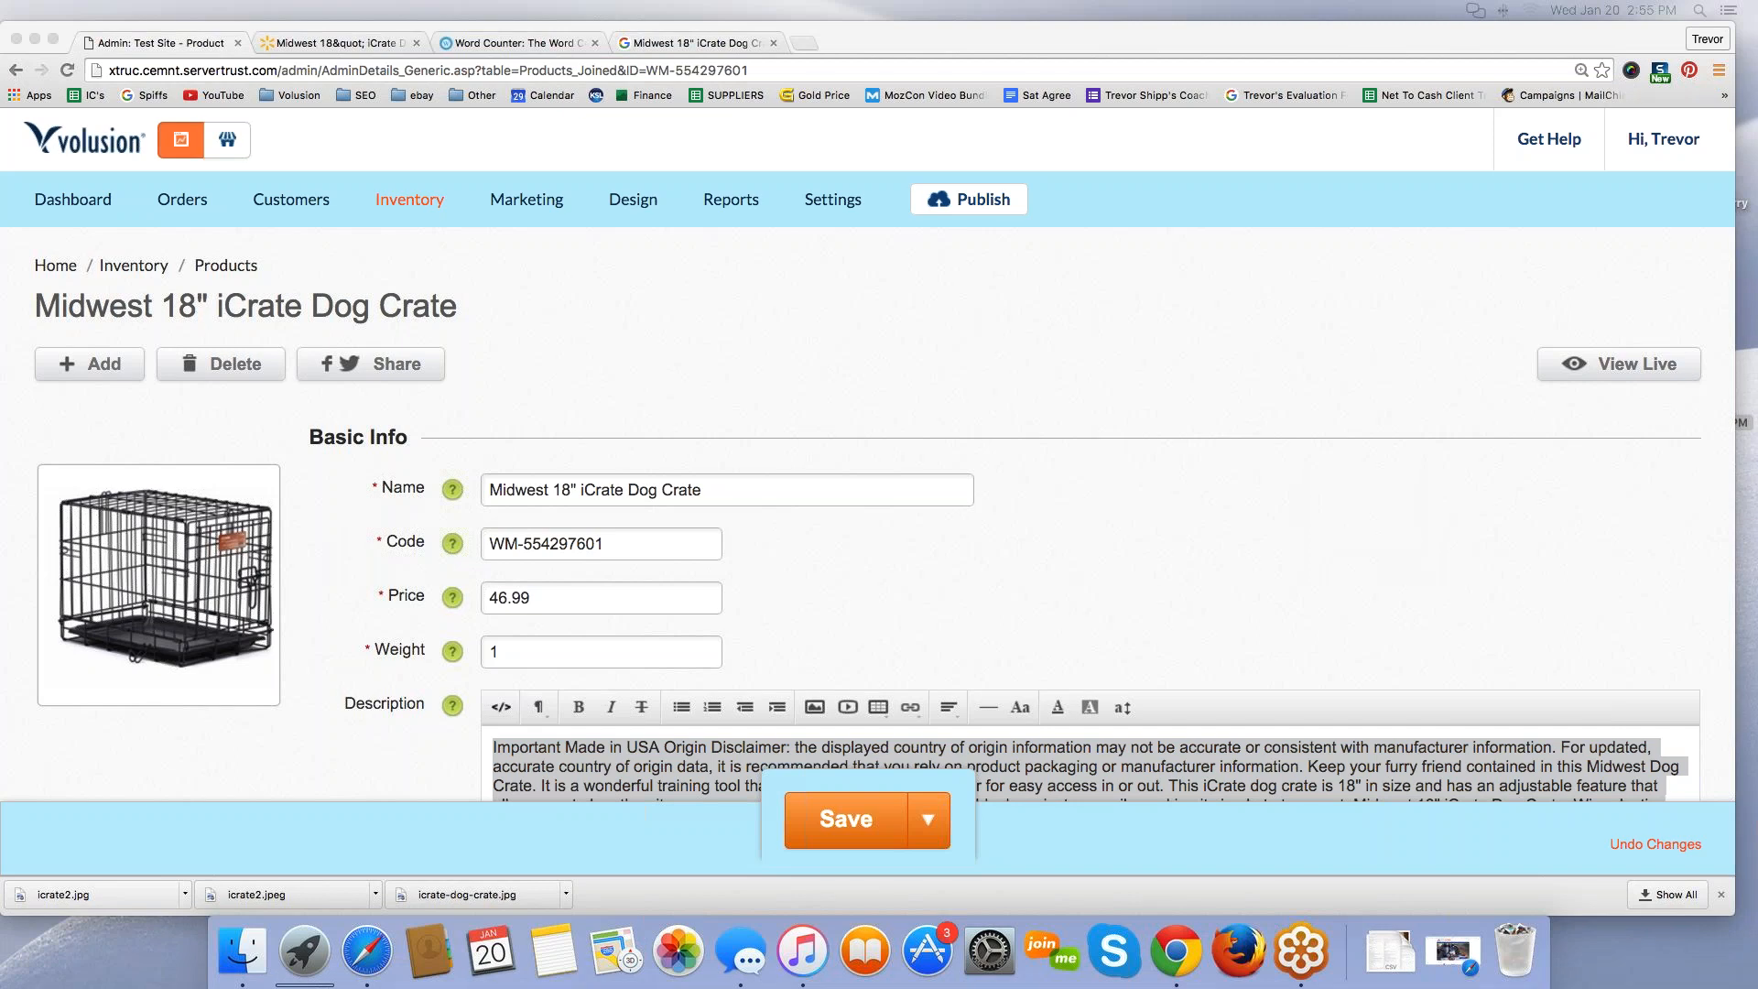
scroll(228, 432, "down", 2)
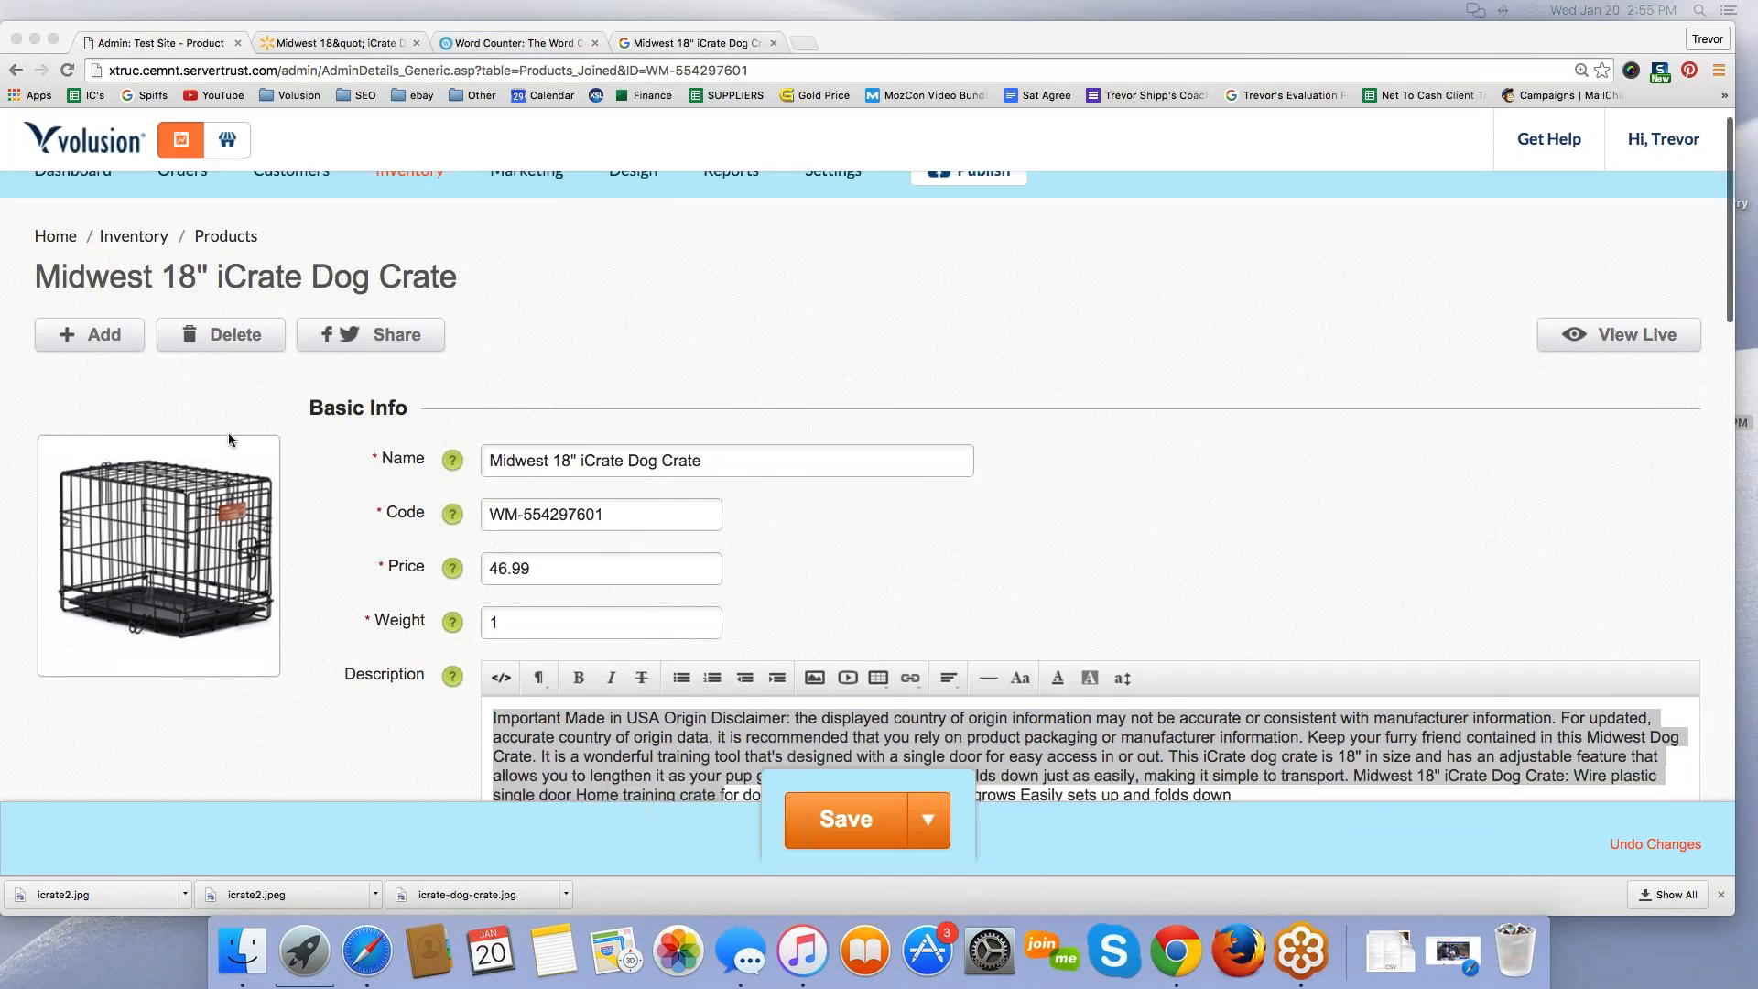
scroll(229, 436, "up", 2)
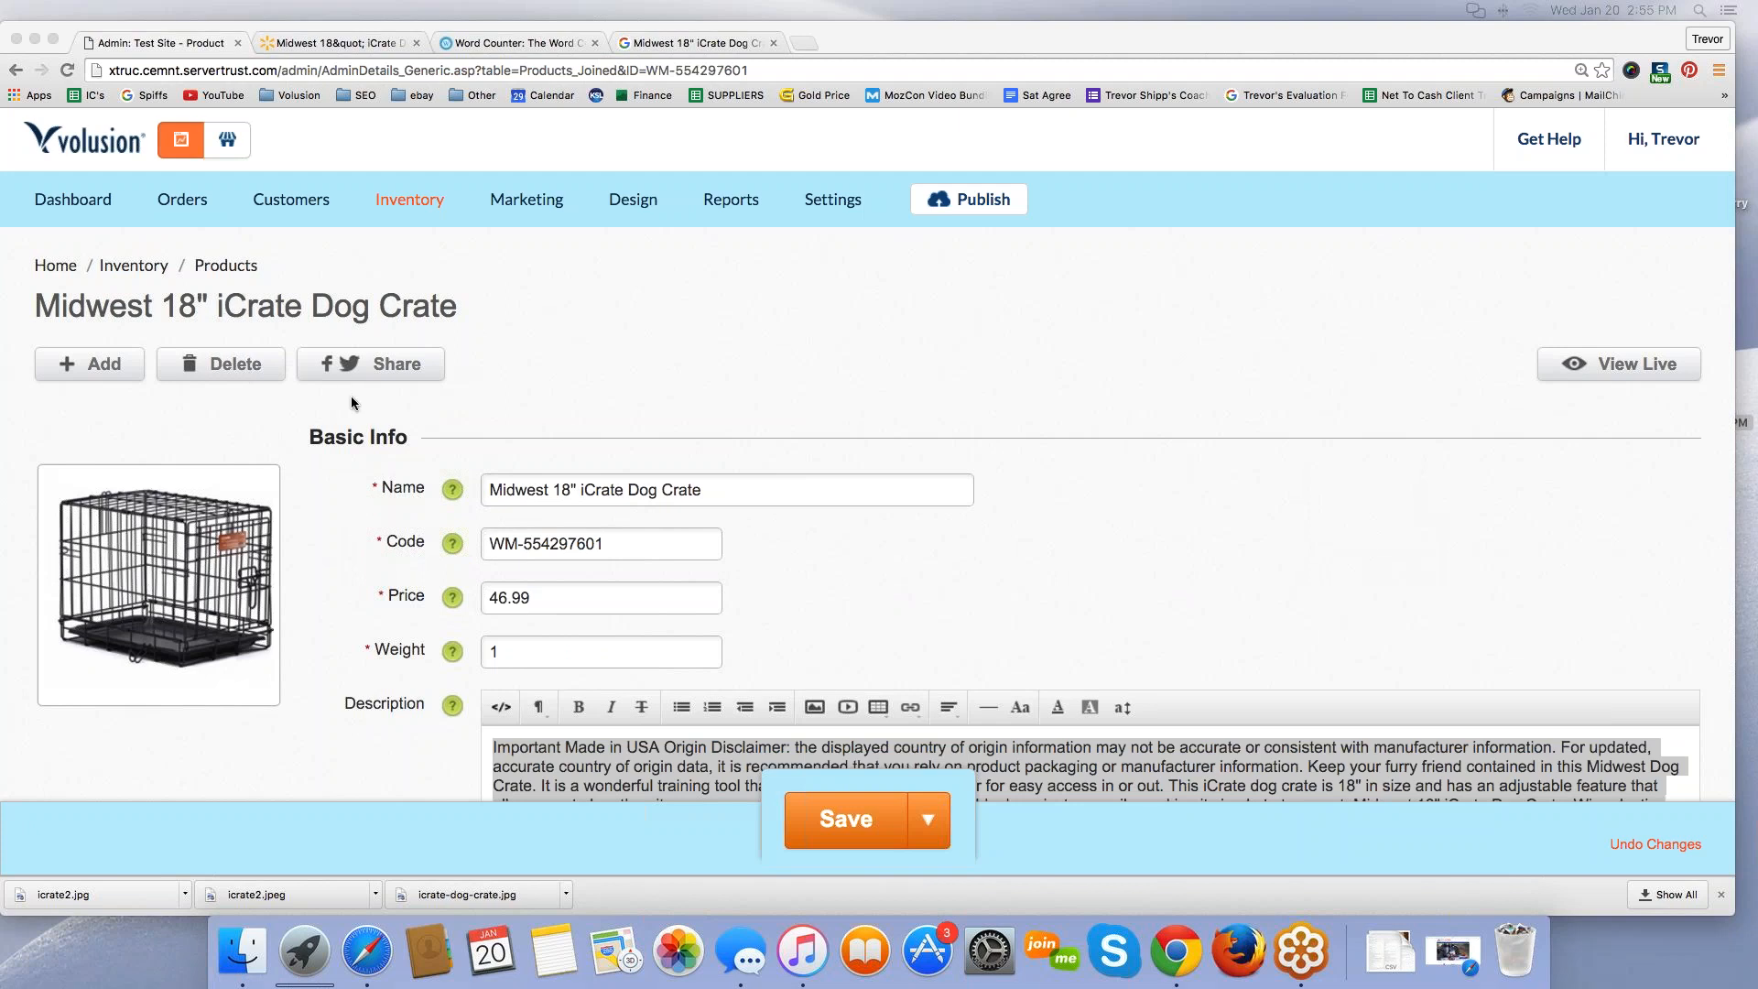
Step: Leave the product page without saving its changes and open the Test Category page in the storefront
left_click(227, 139)
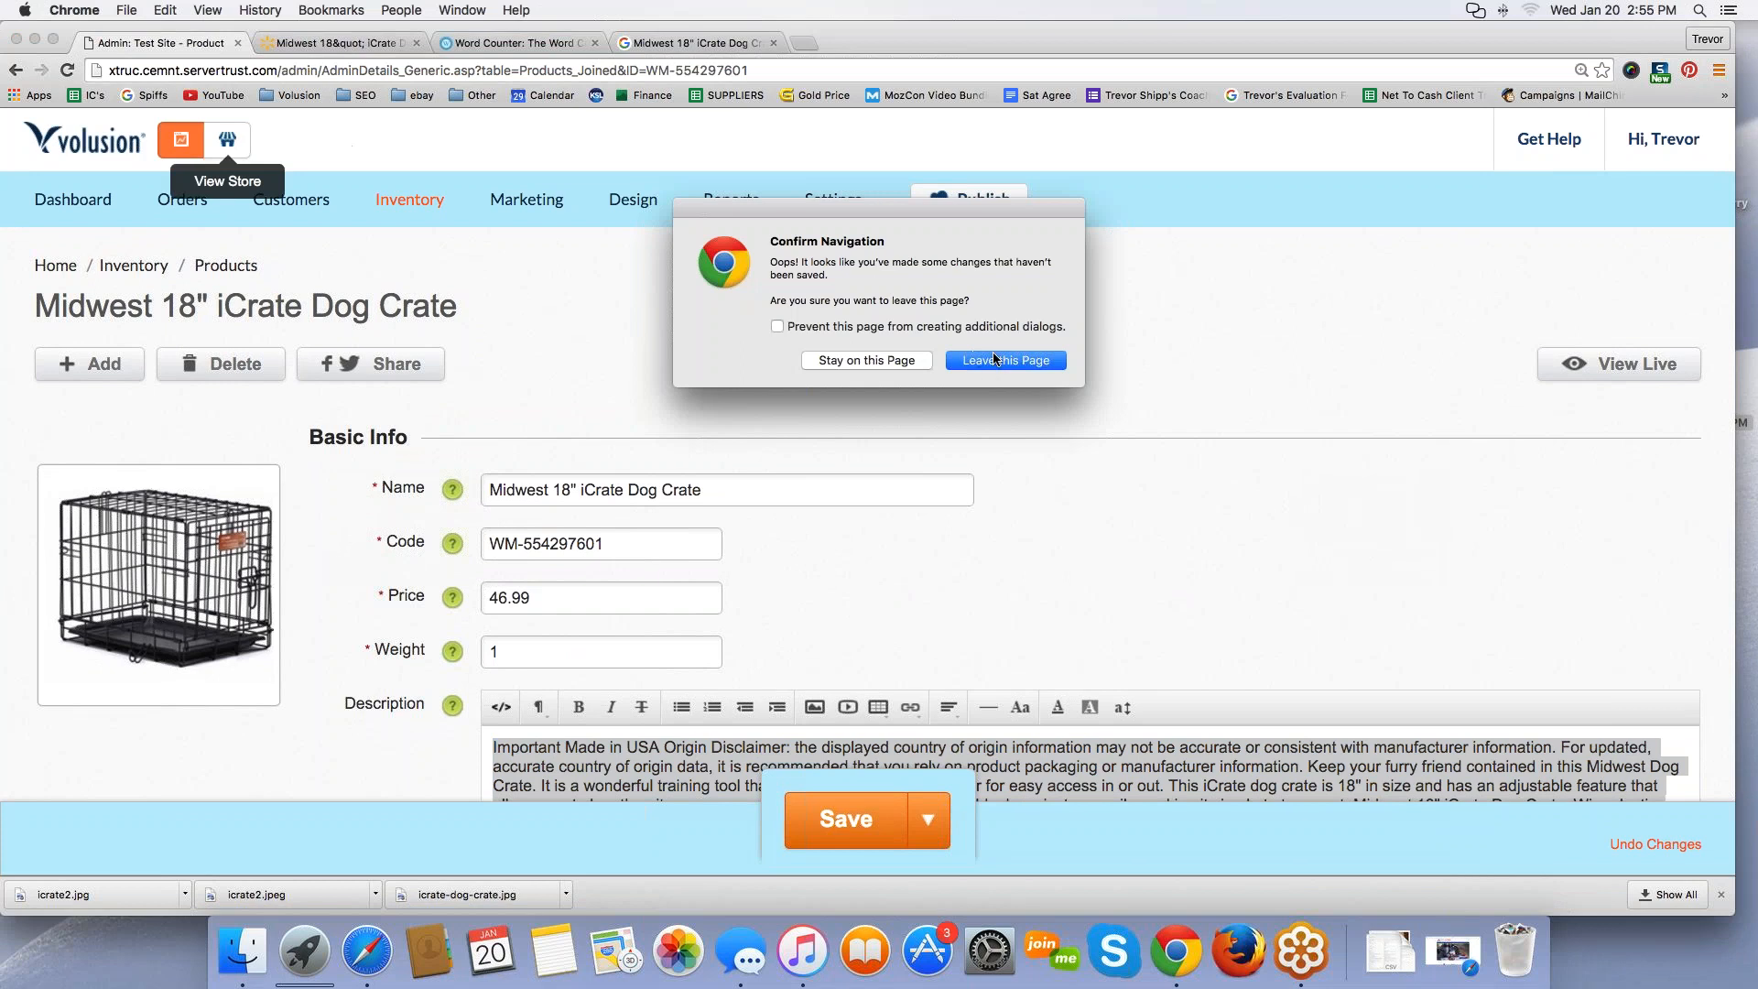
left_click(995, 358)
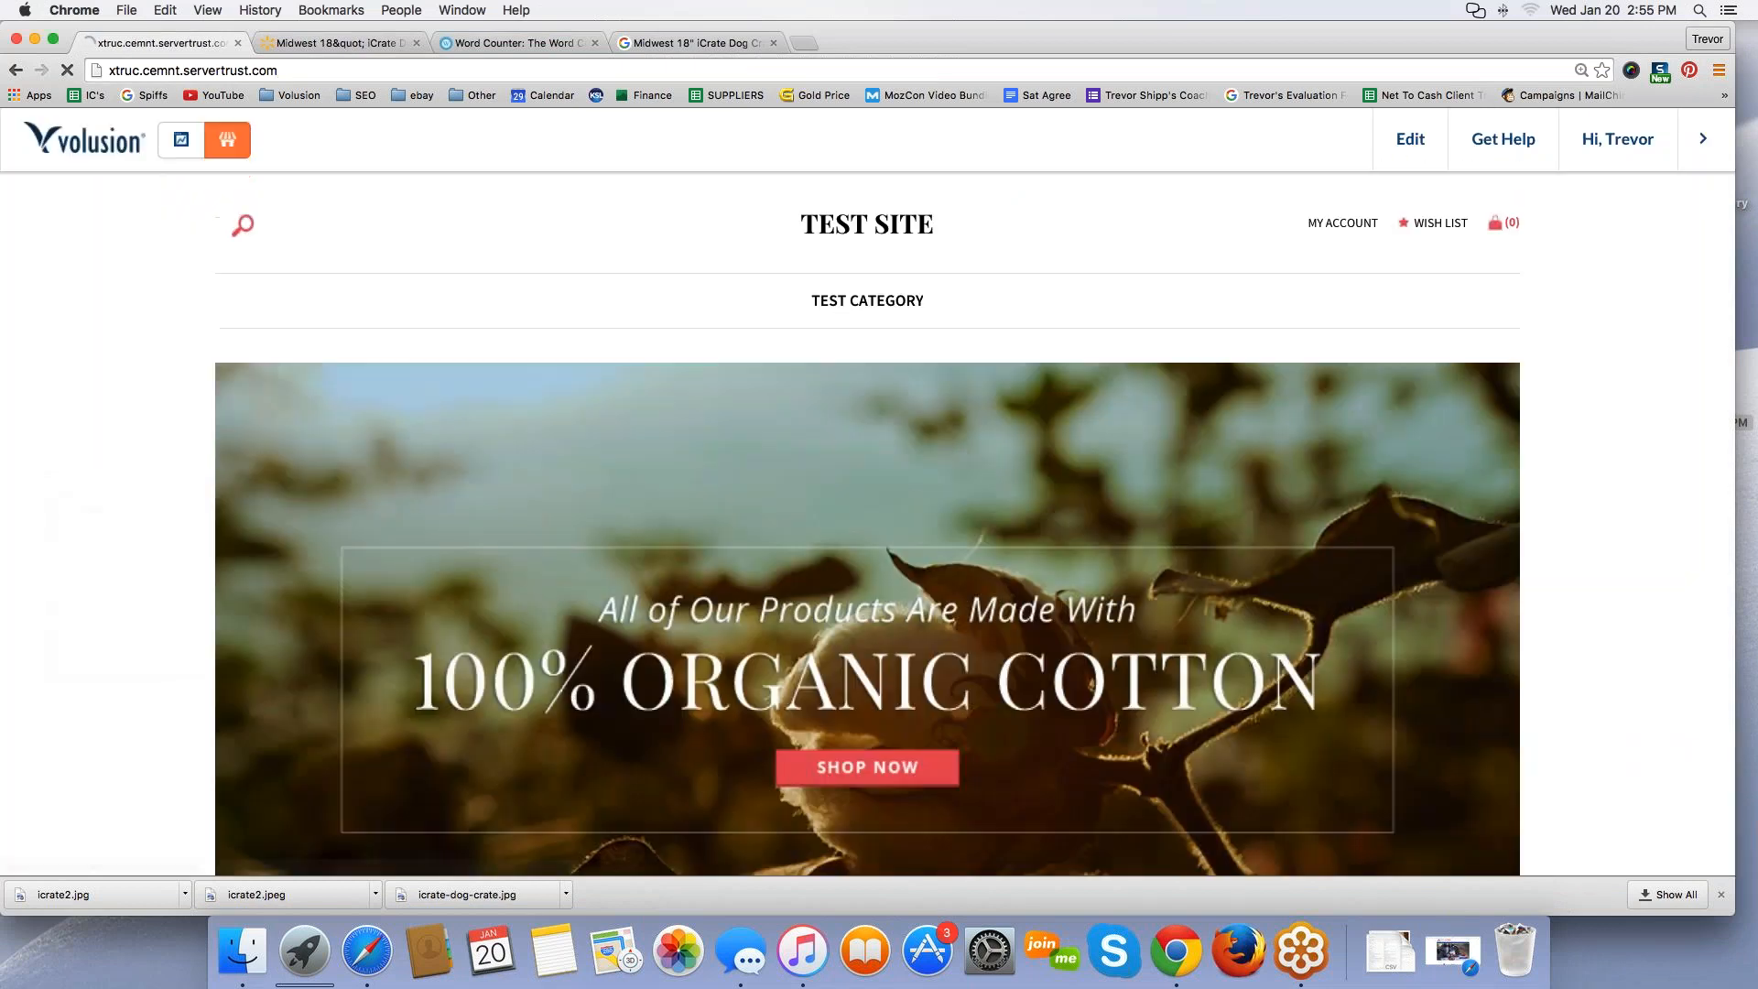
left_click(844, 305)
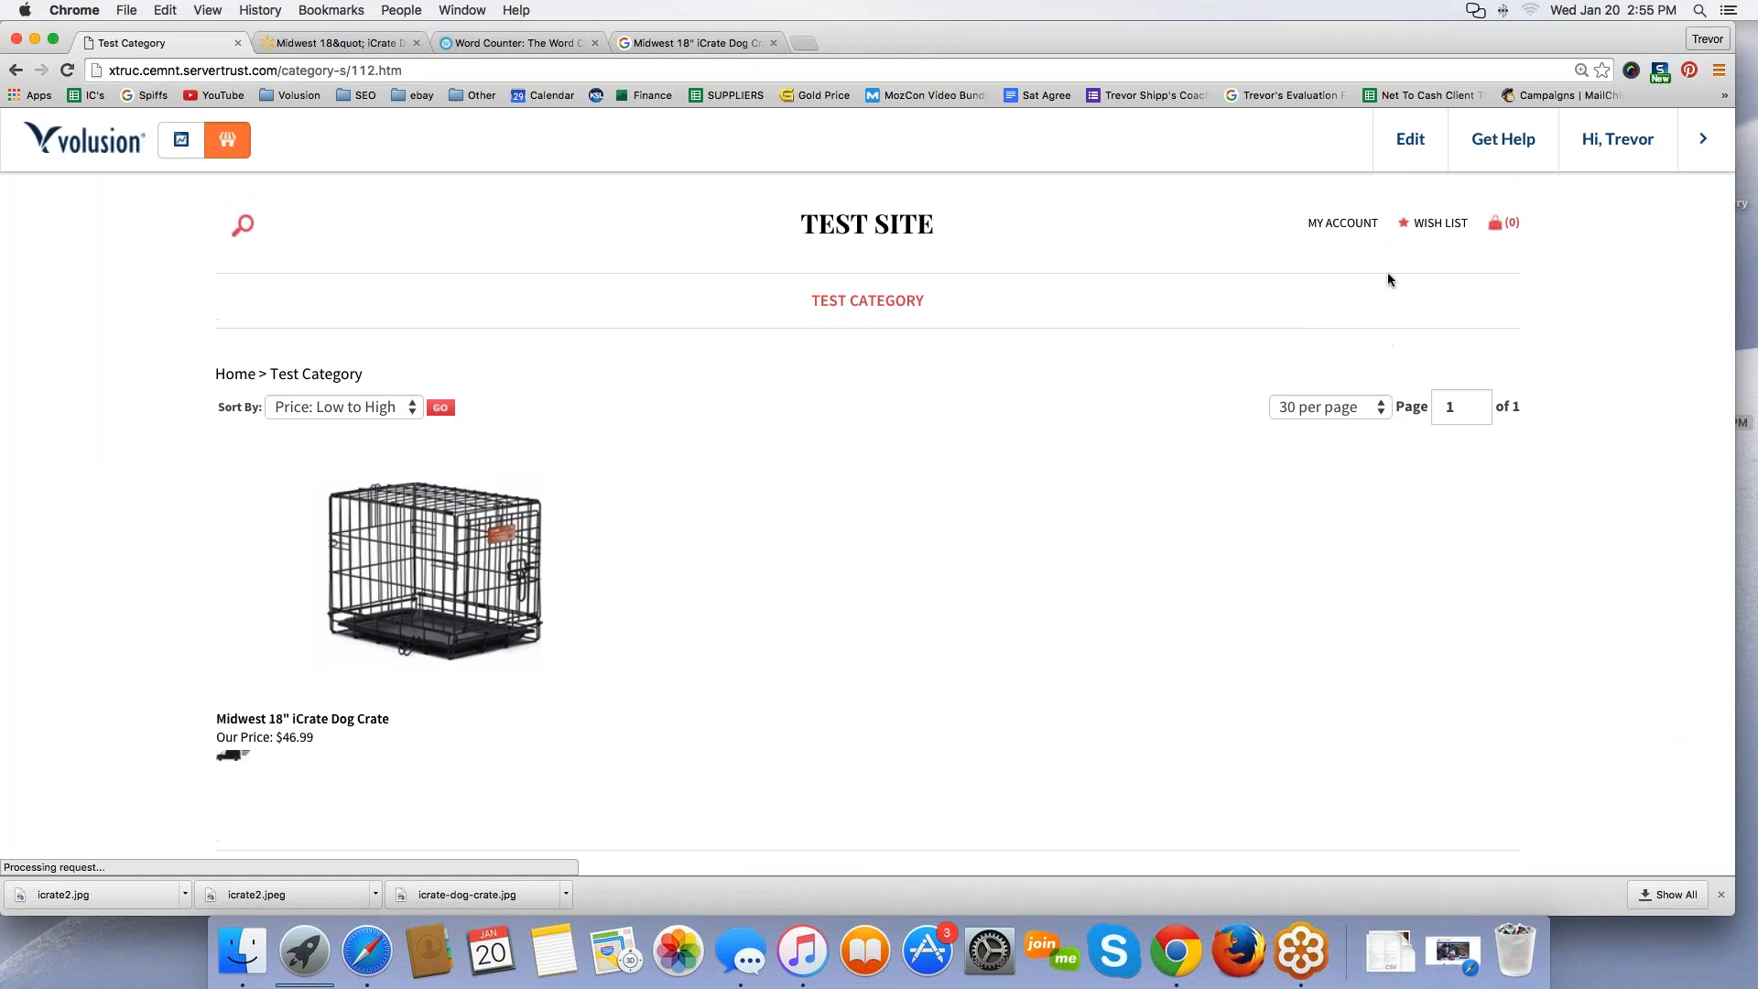
Step: Open Test Category for editing from the storefront and show its advanced Product Display settings
mouse_move(1408, 141)
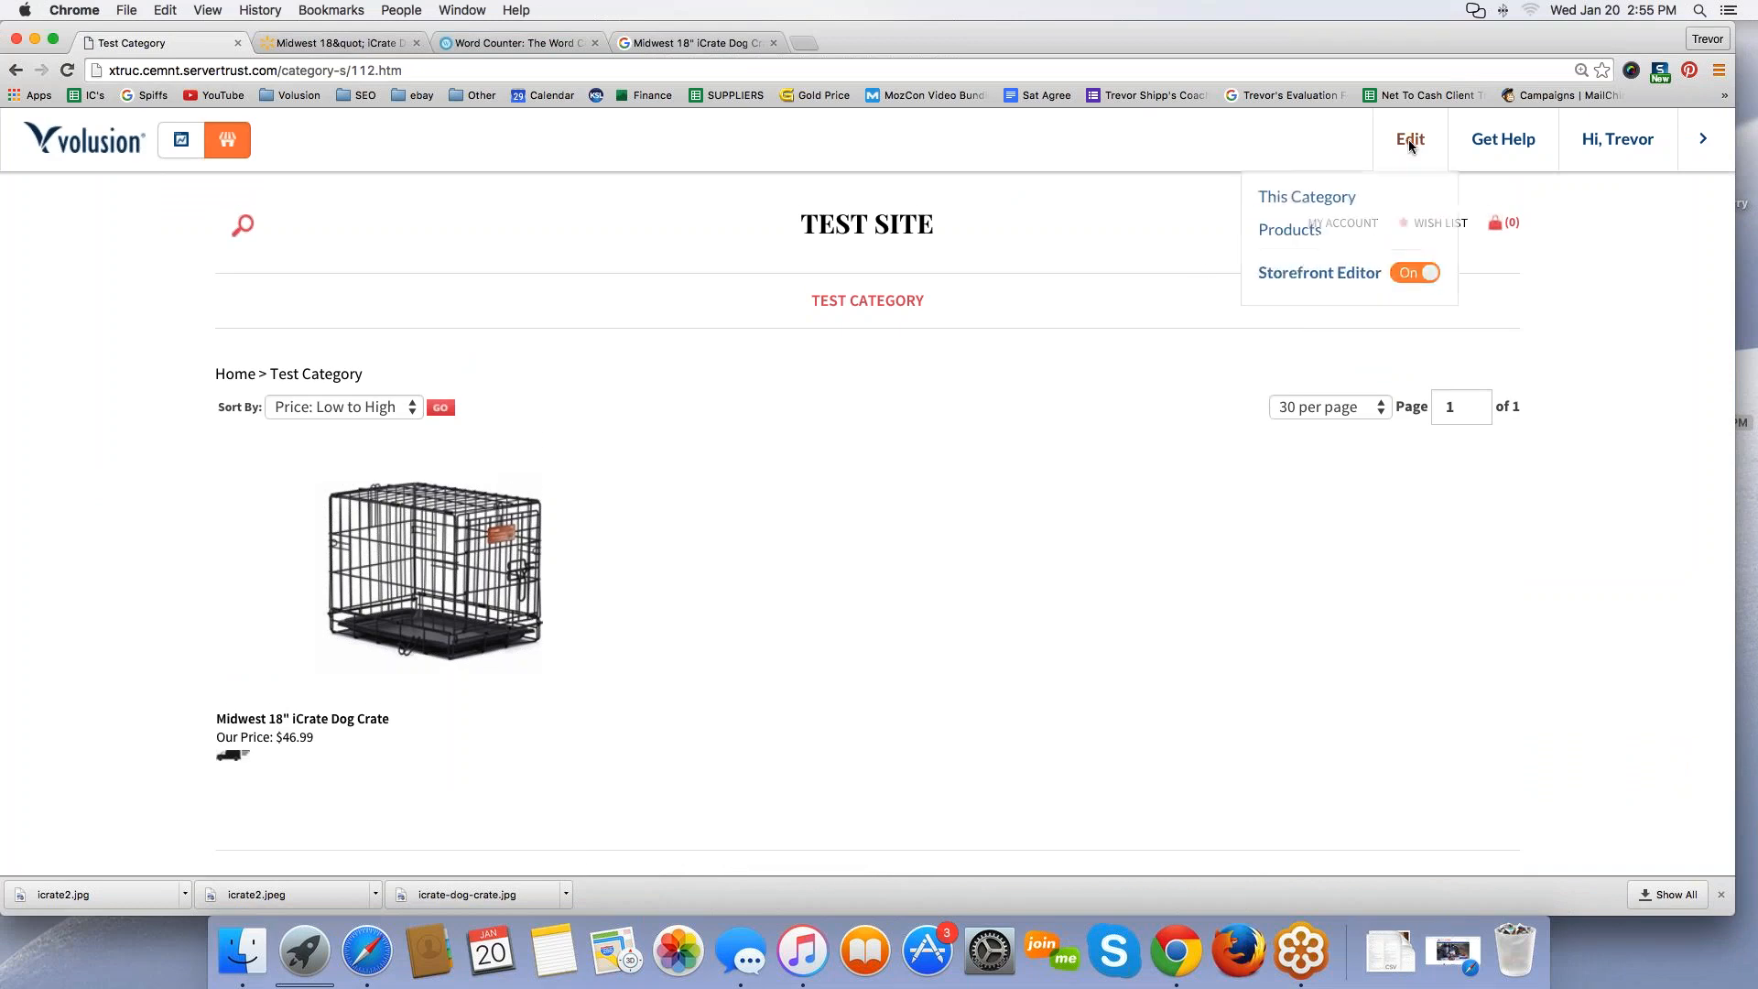
left_click(1318, 205)
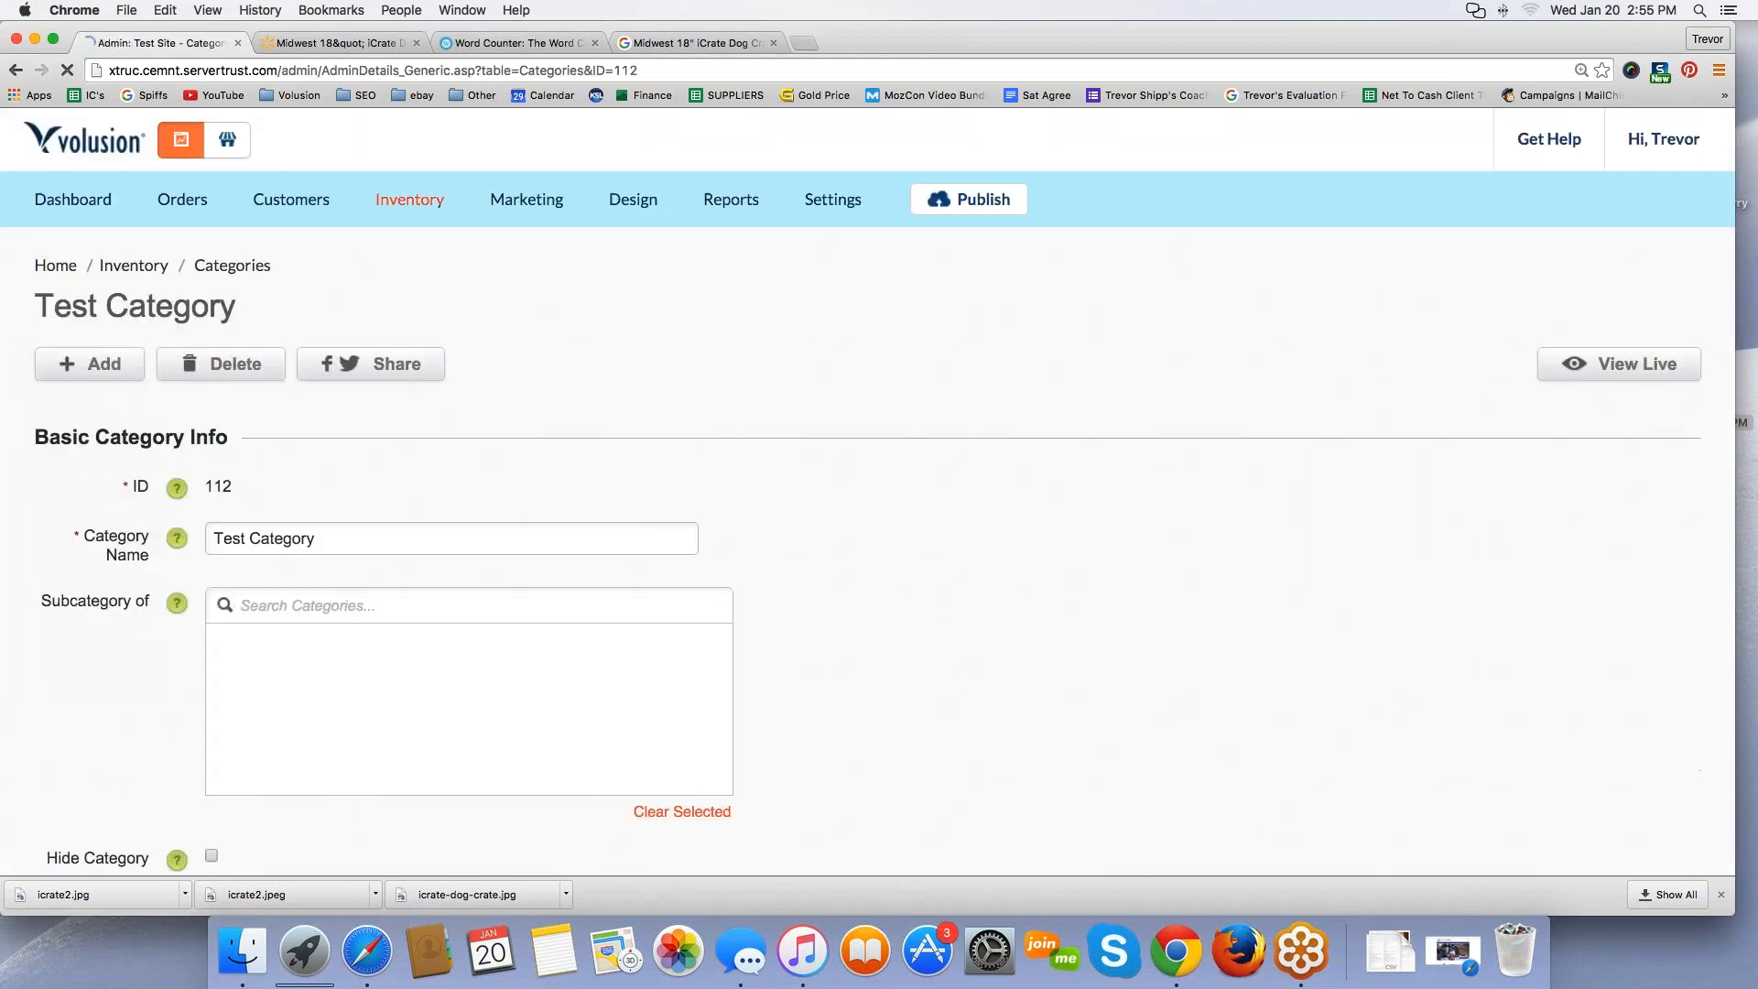
scroll(41, 468, "down", 10)
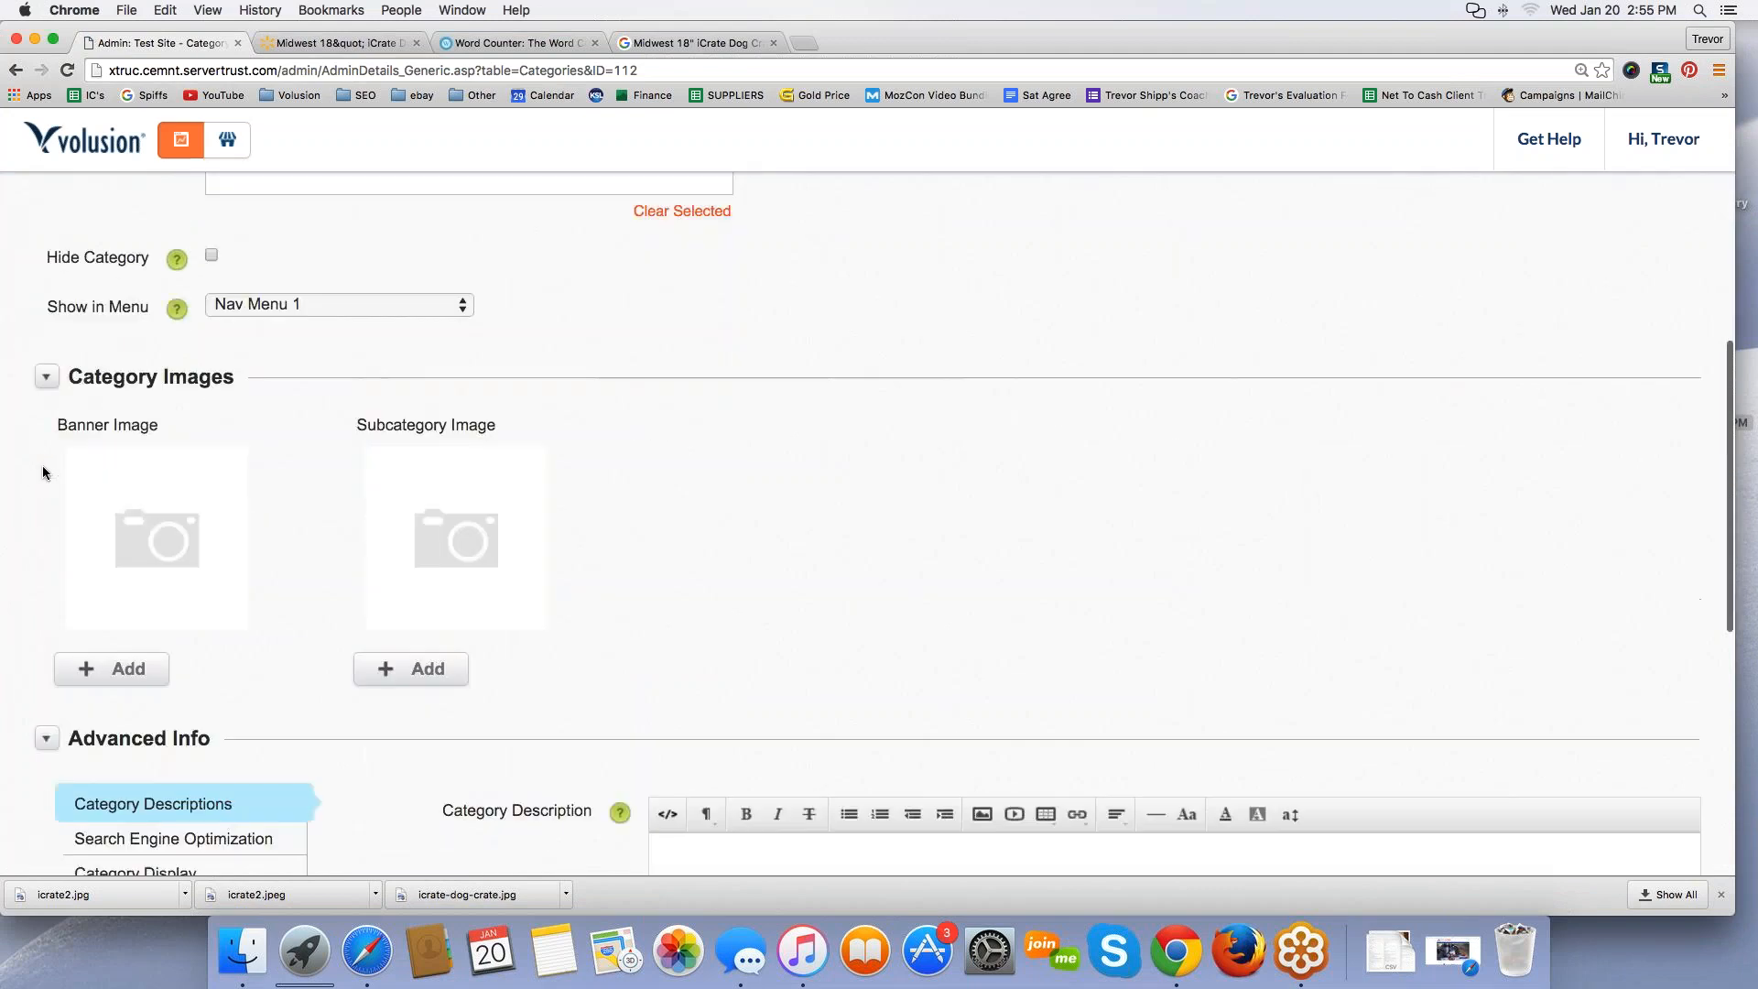
scroll(42, 473, "down", 2)
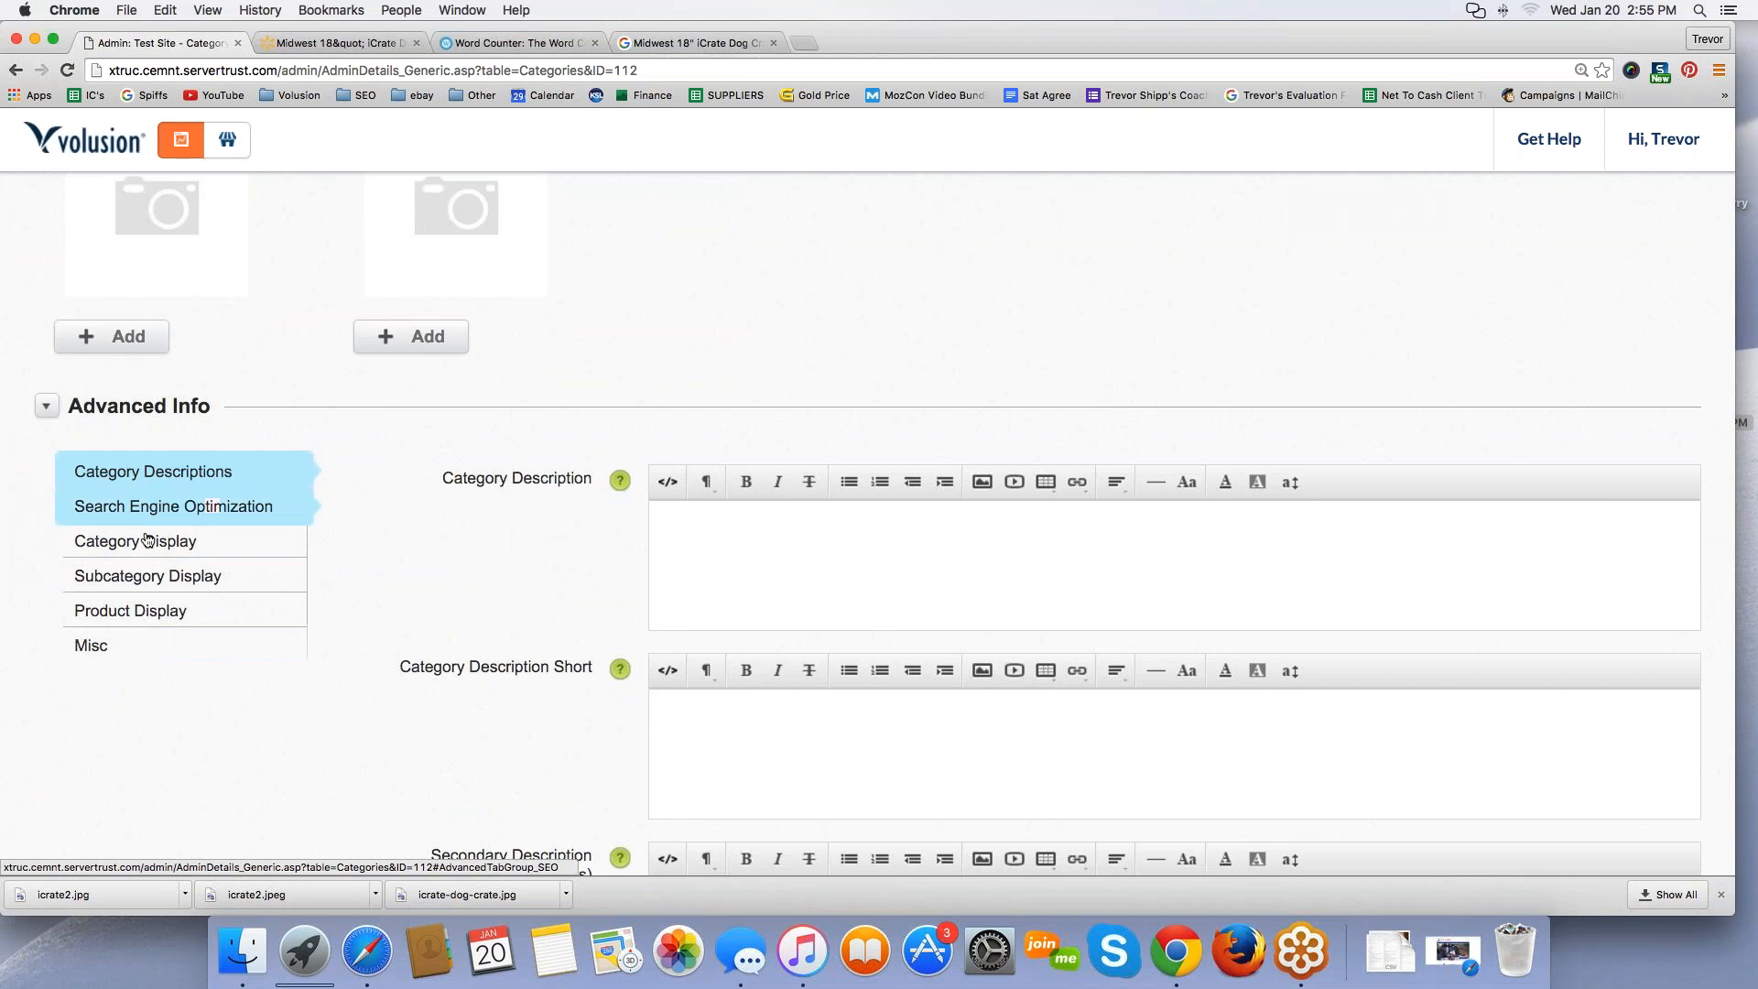
left_click(146, 611)
scroll(151, 608, "down", 4)
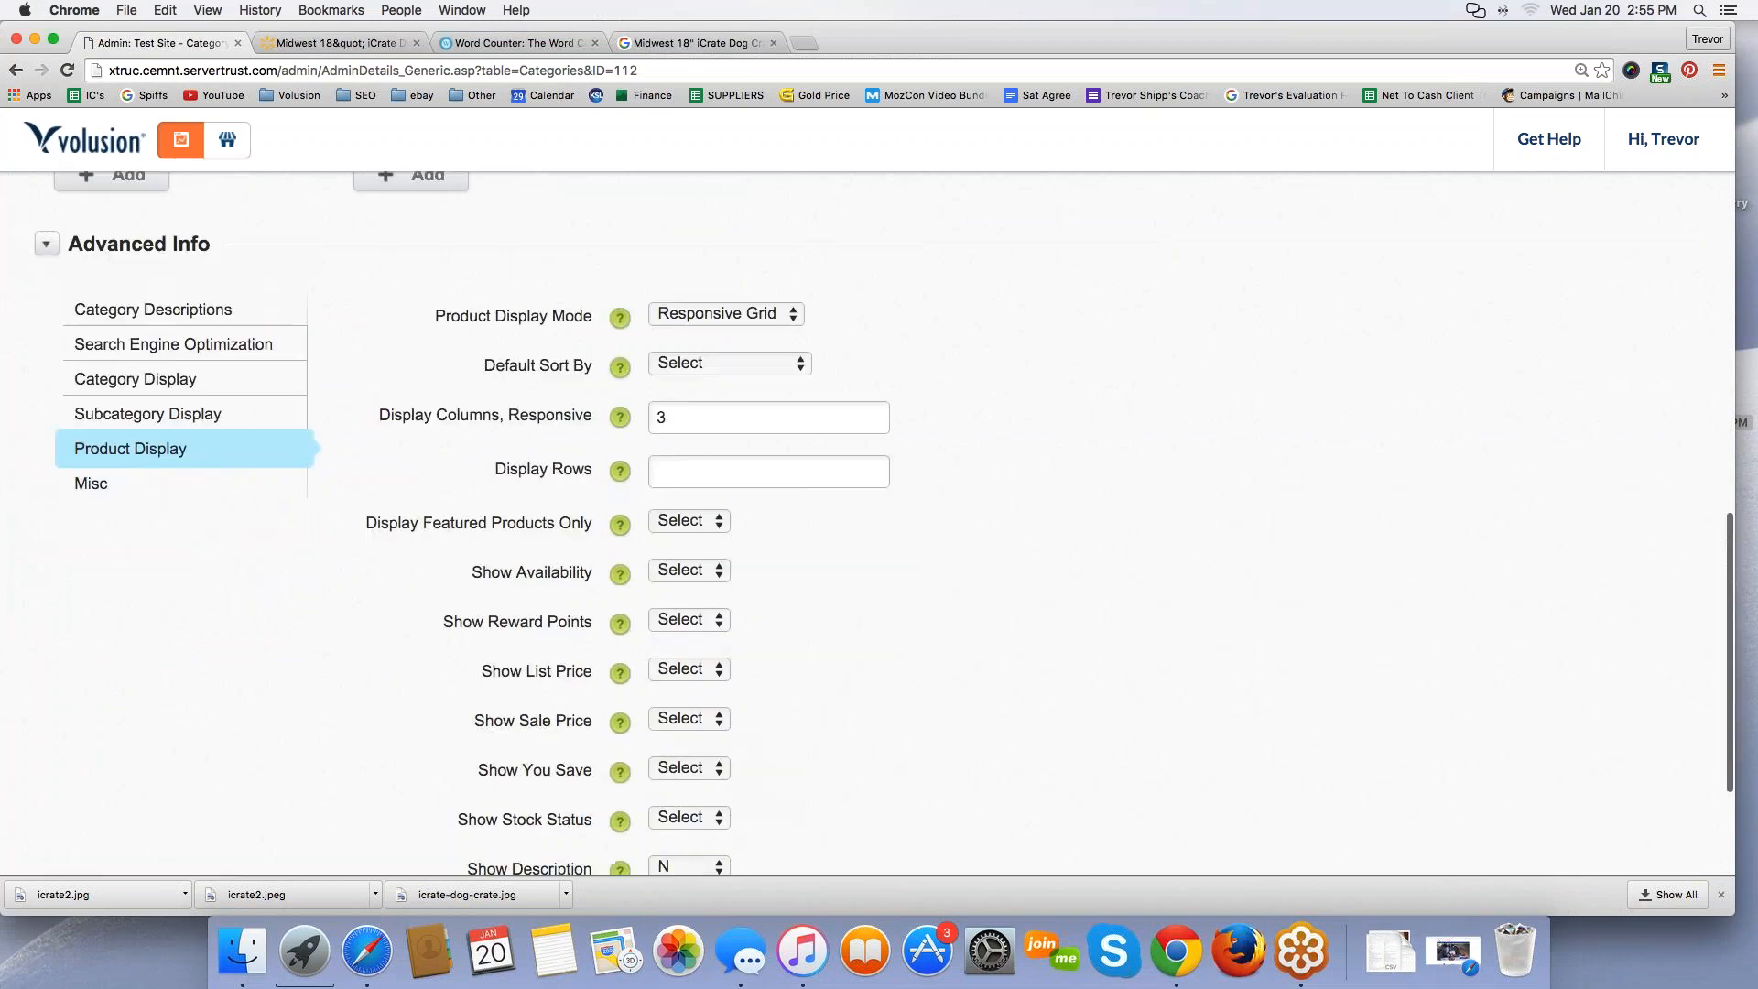
Step: Check the available Product Display Mode options for the category, keeping Responsive Grid selected
left_click(673, 314)
left_click(481, 309)
left_click_drag(439, 315, 641, 316)
left_click(711, 316)
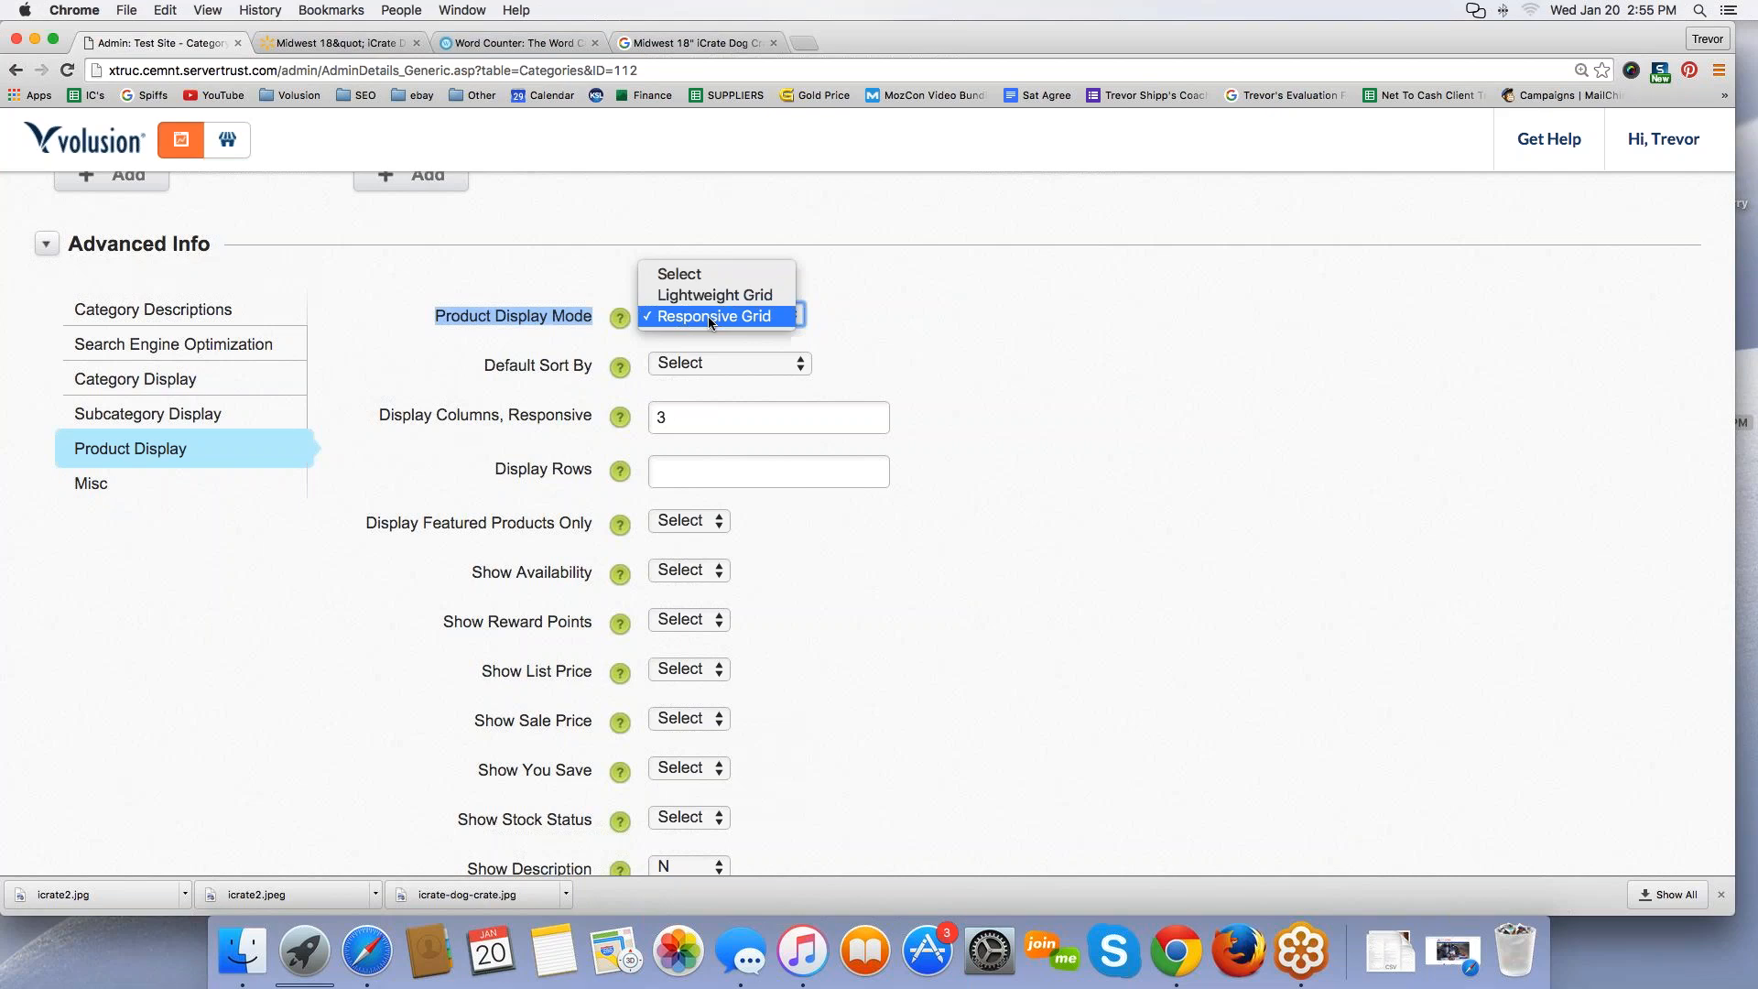
left_click(701, 319)
scroll(514, 316, "down", 5)
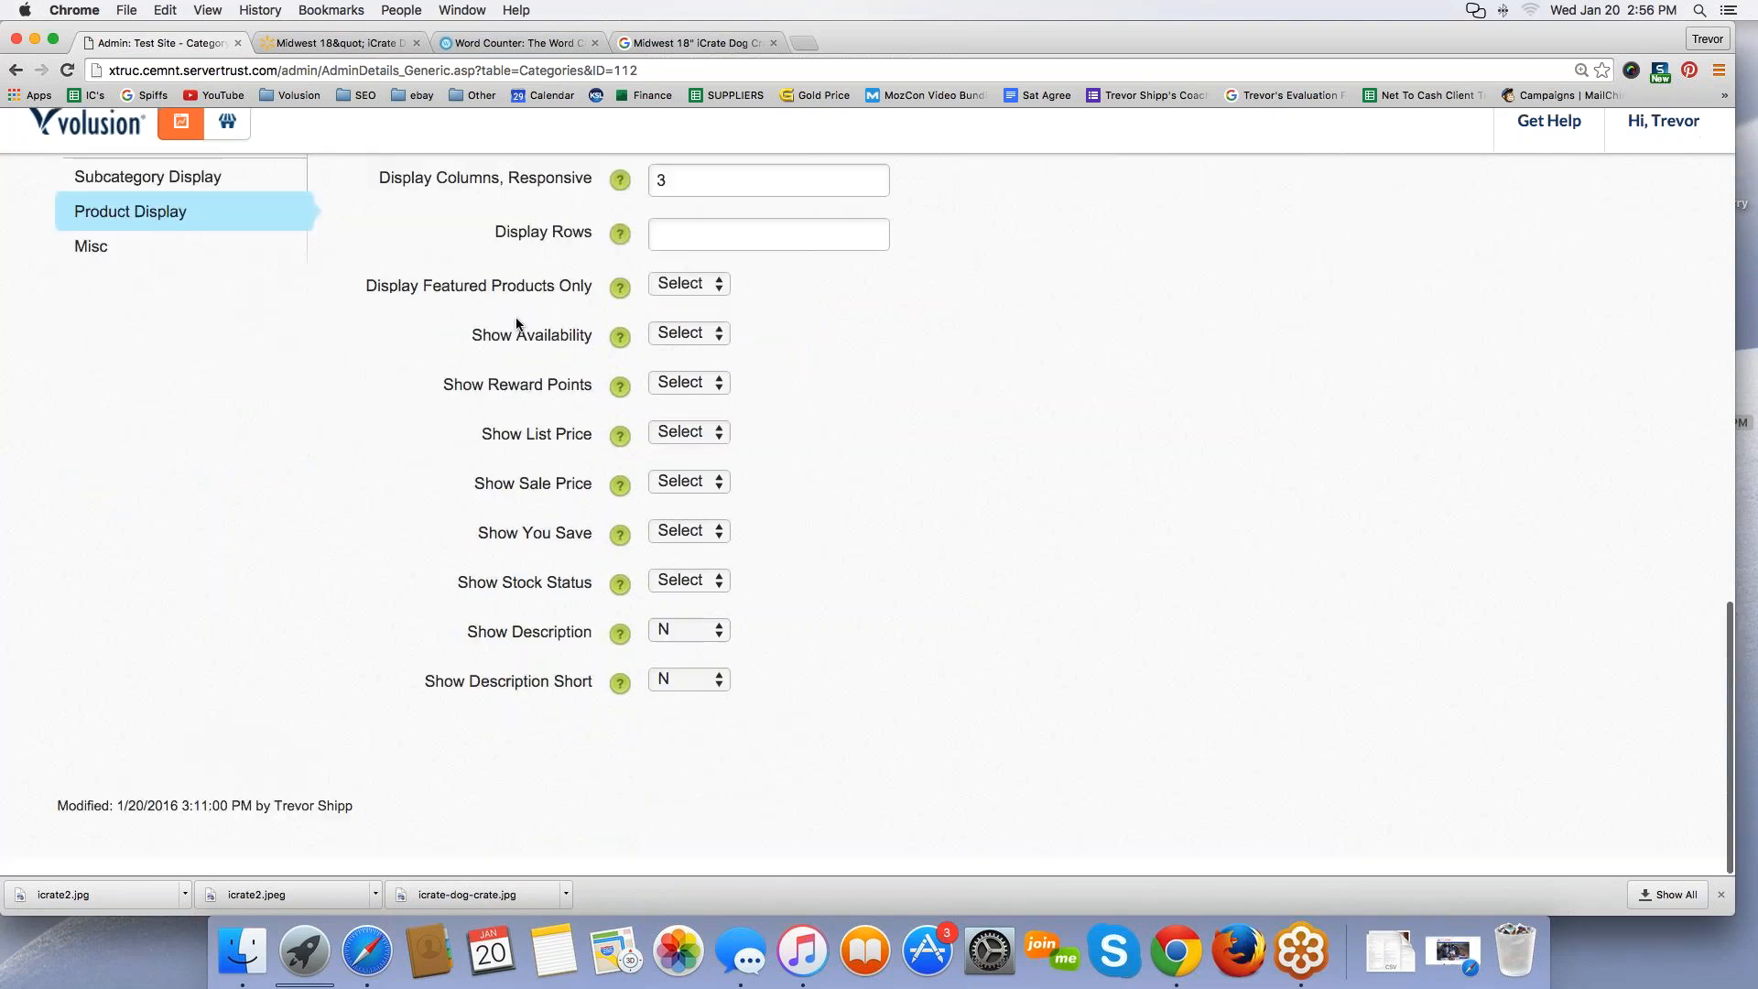
Step: Check the category's Show Description and Show Description Short options, leaving both set to N
left_click_drag(470, 650, 757, 690)
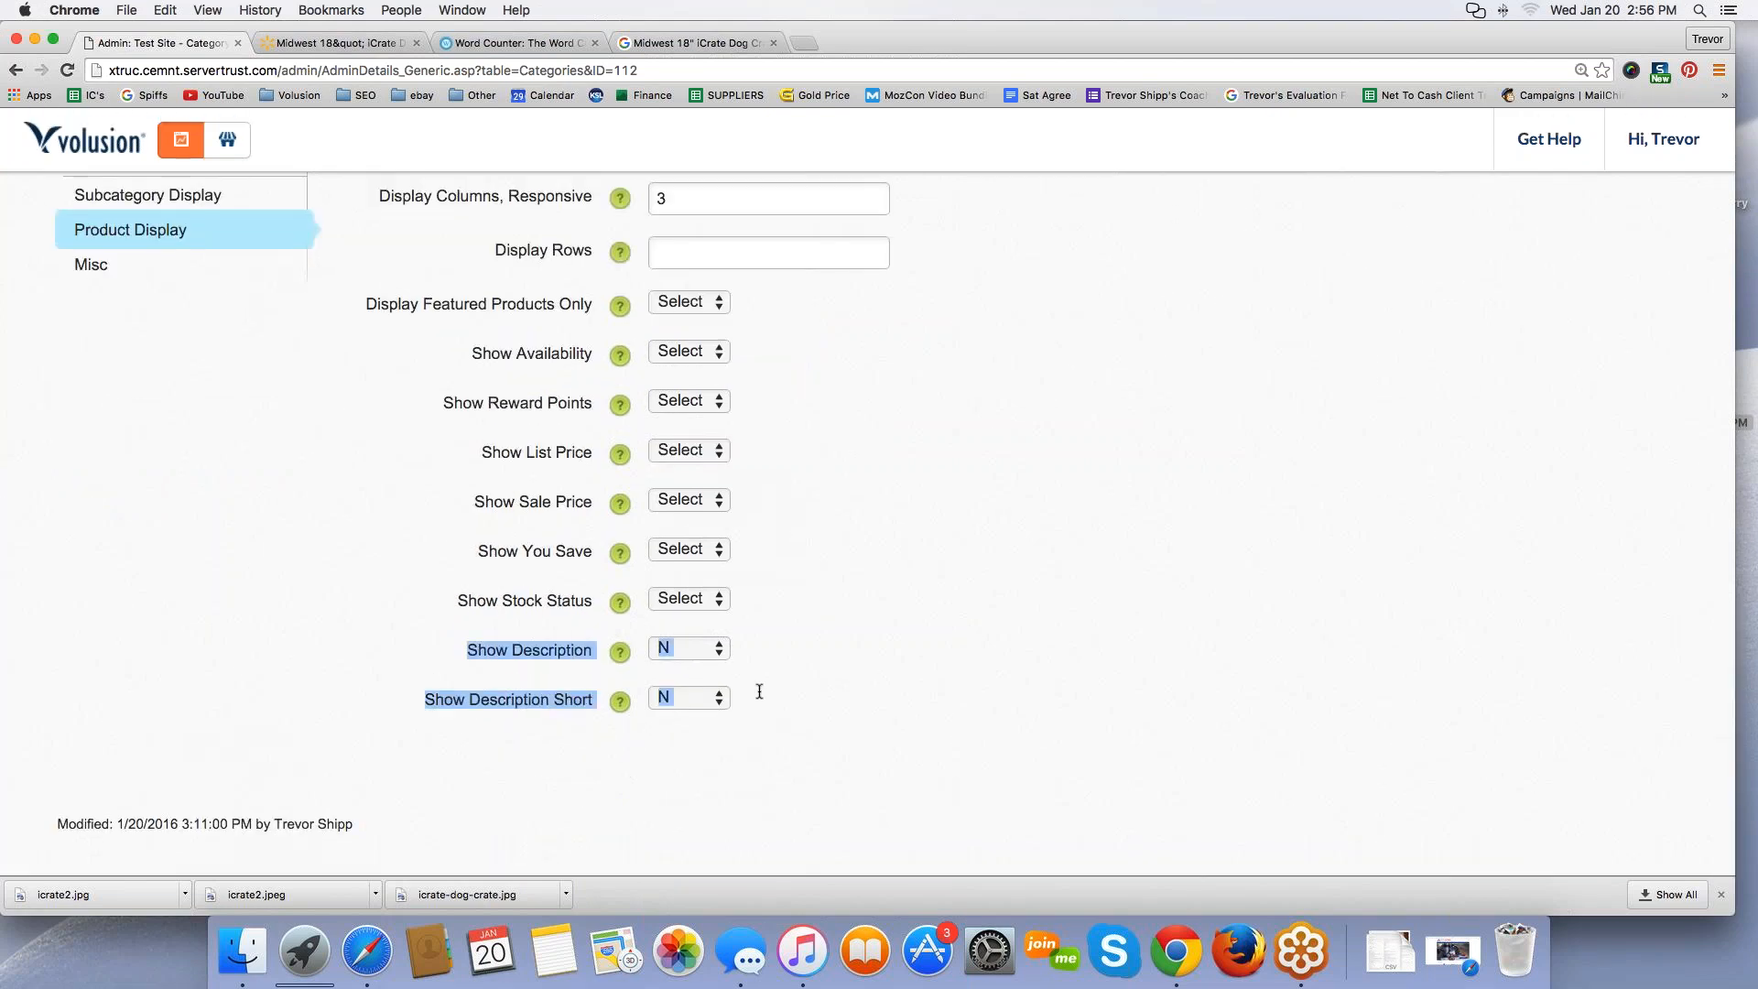
left_click(683, 716)
left_click(686, 650)
left_click(684, 652)
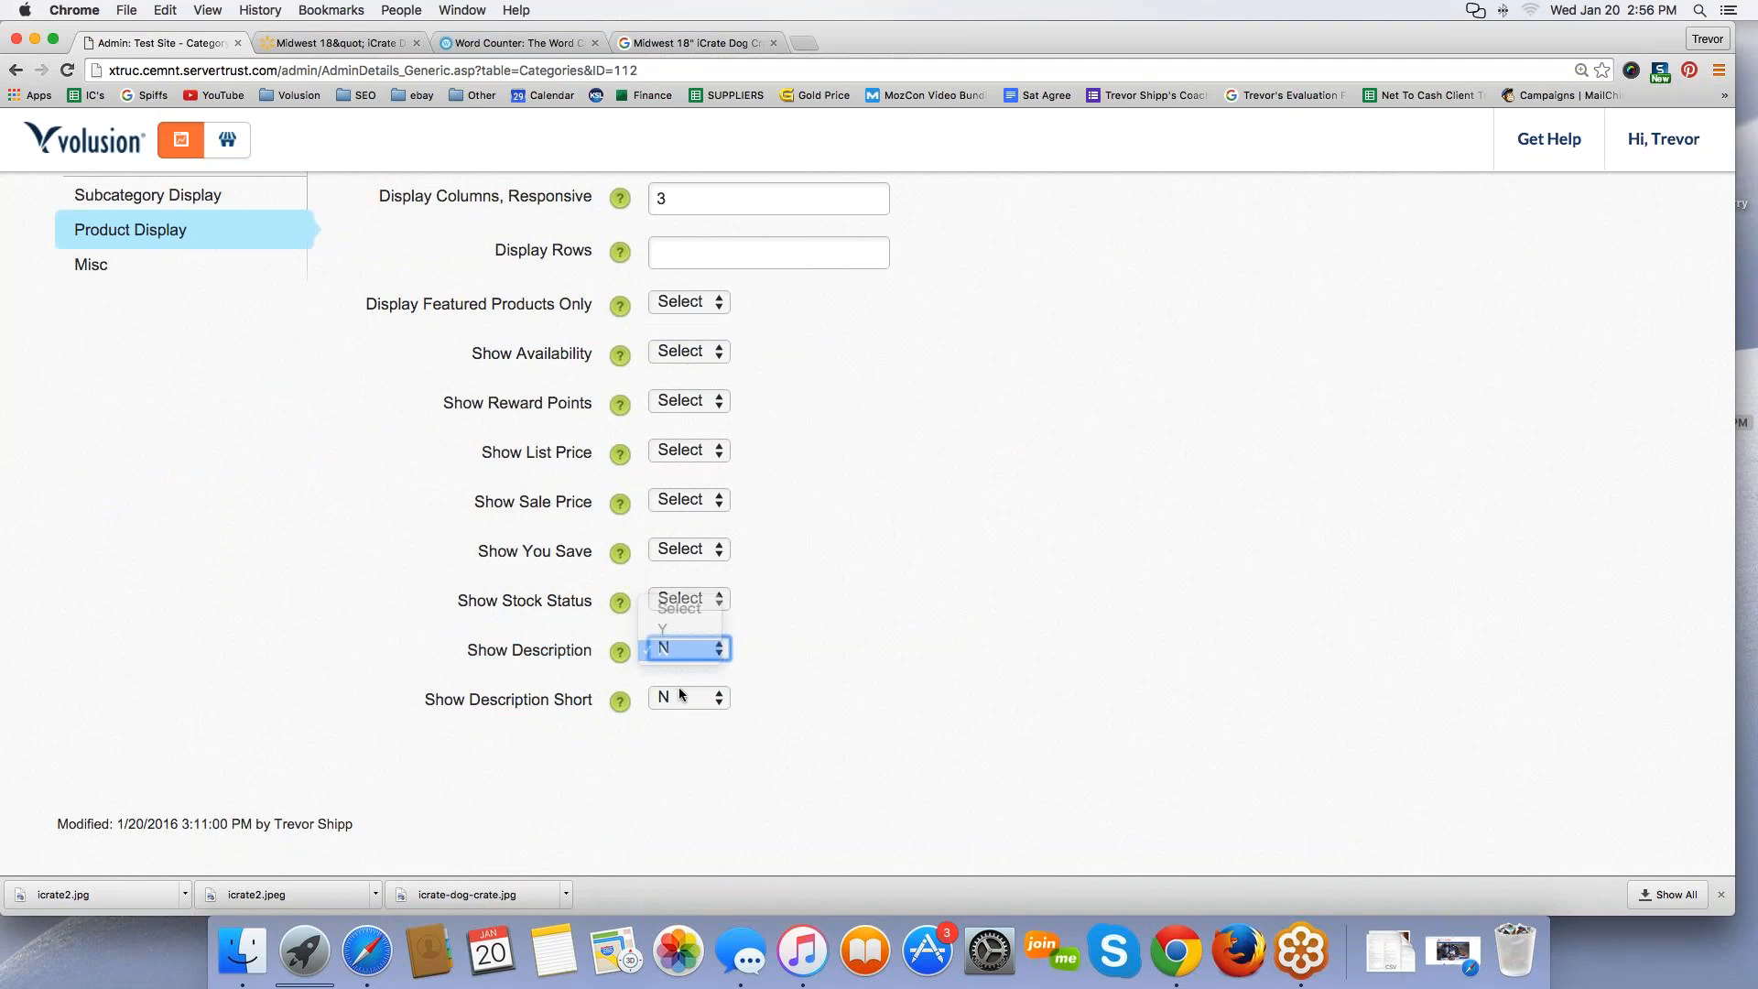
left_click(680, 695)
left_click(681, 706)
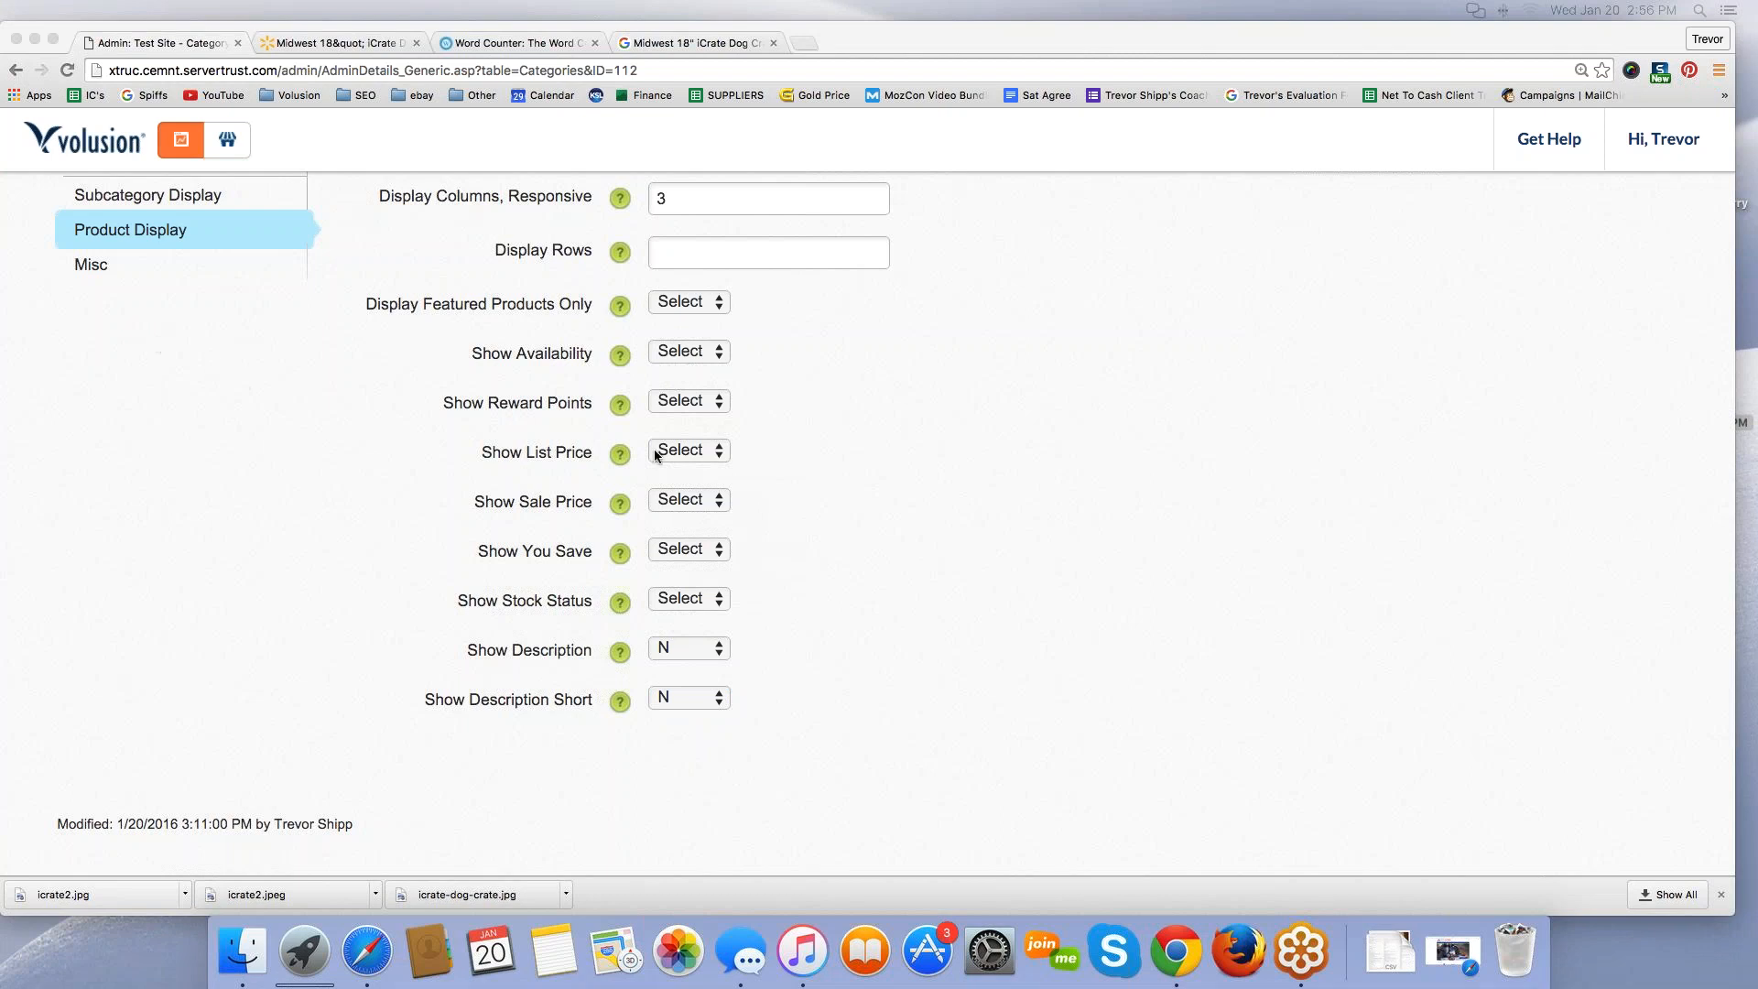
Step: Open the Midwest 18" iCrate Dog Crate for editing from the Products list in the store's inventory
scroll(659, 454, "up", 10)
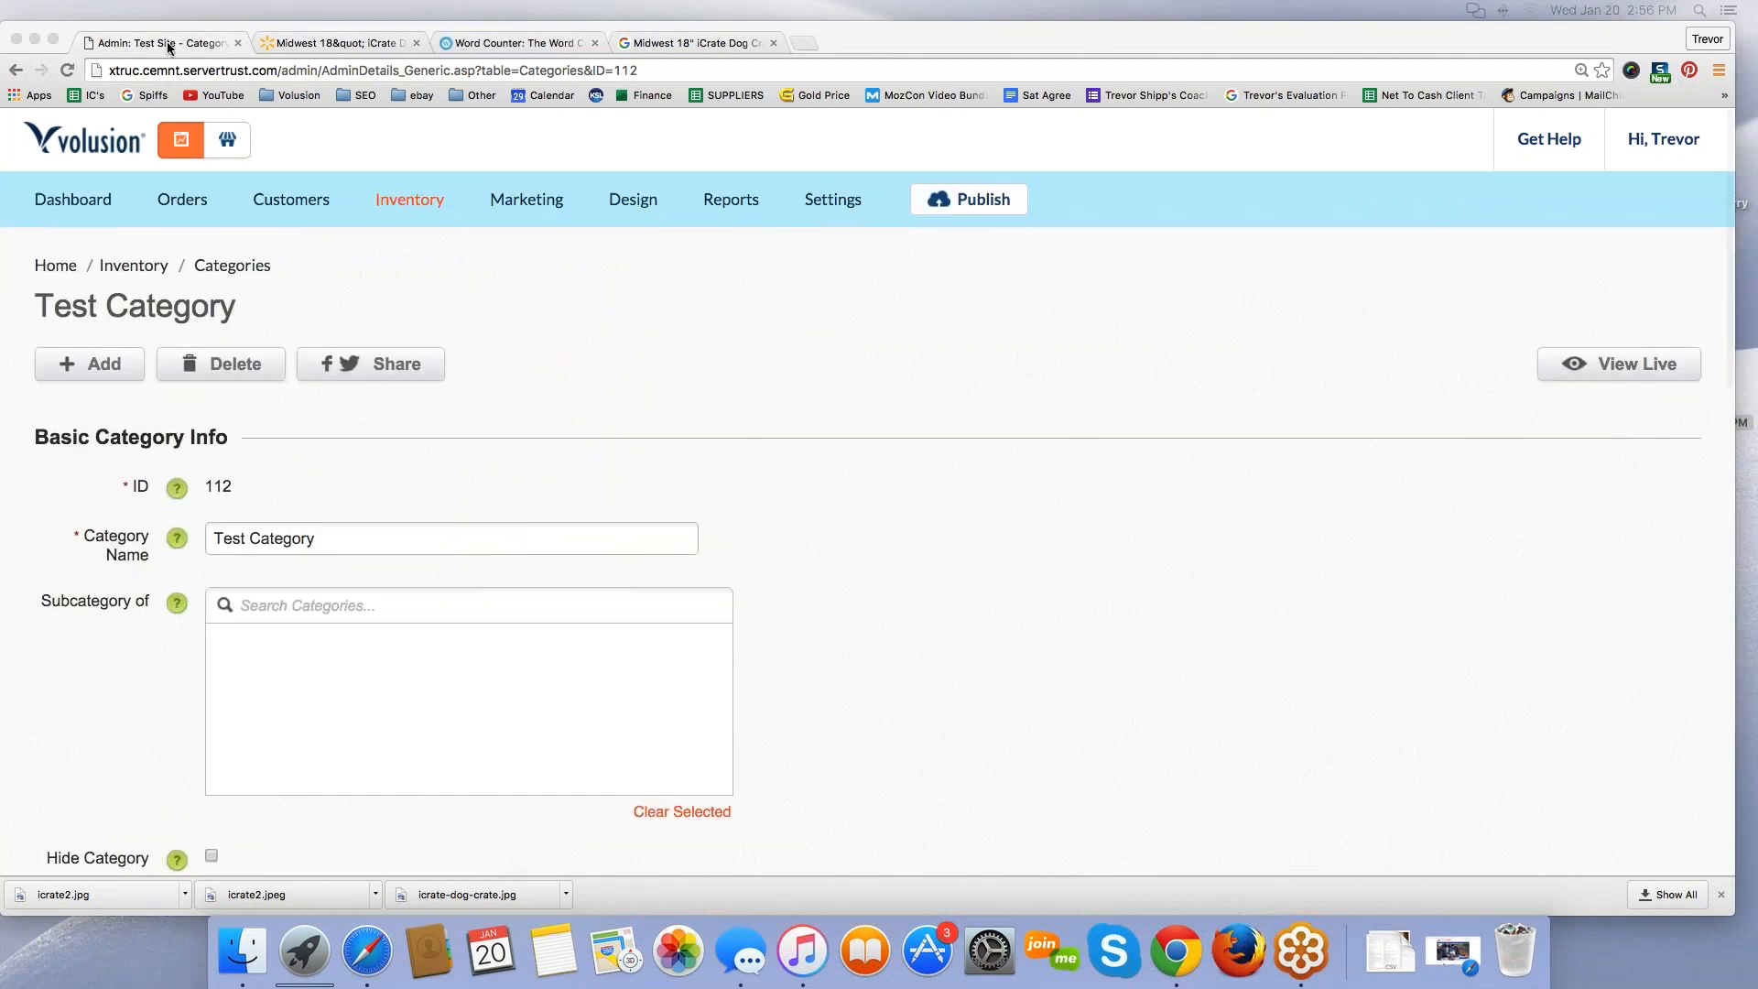
left_click(166, 46)
mouse_move(416, 212)
left_click(410, 285)
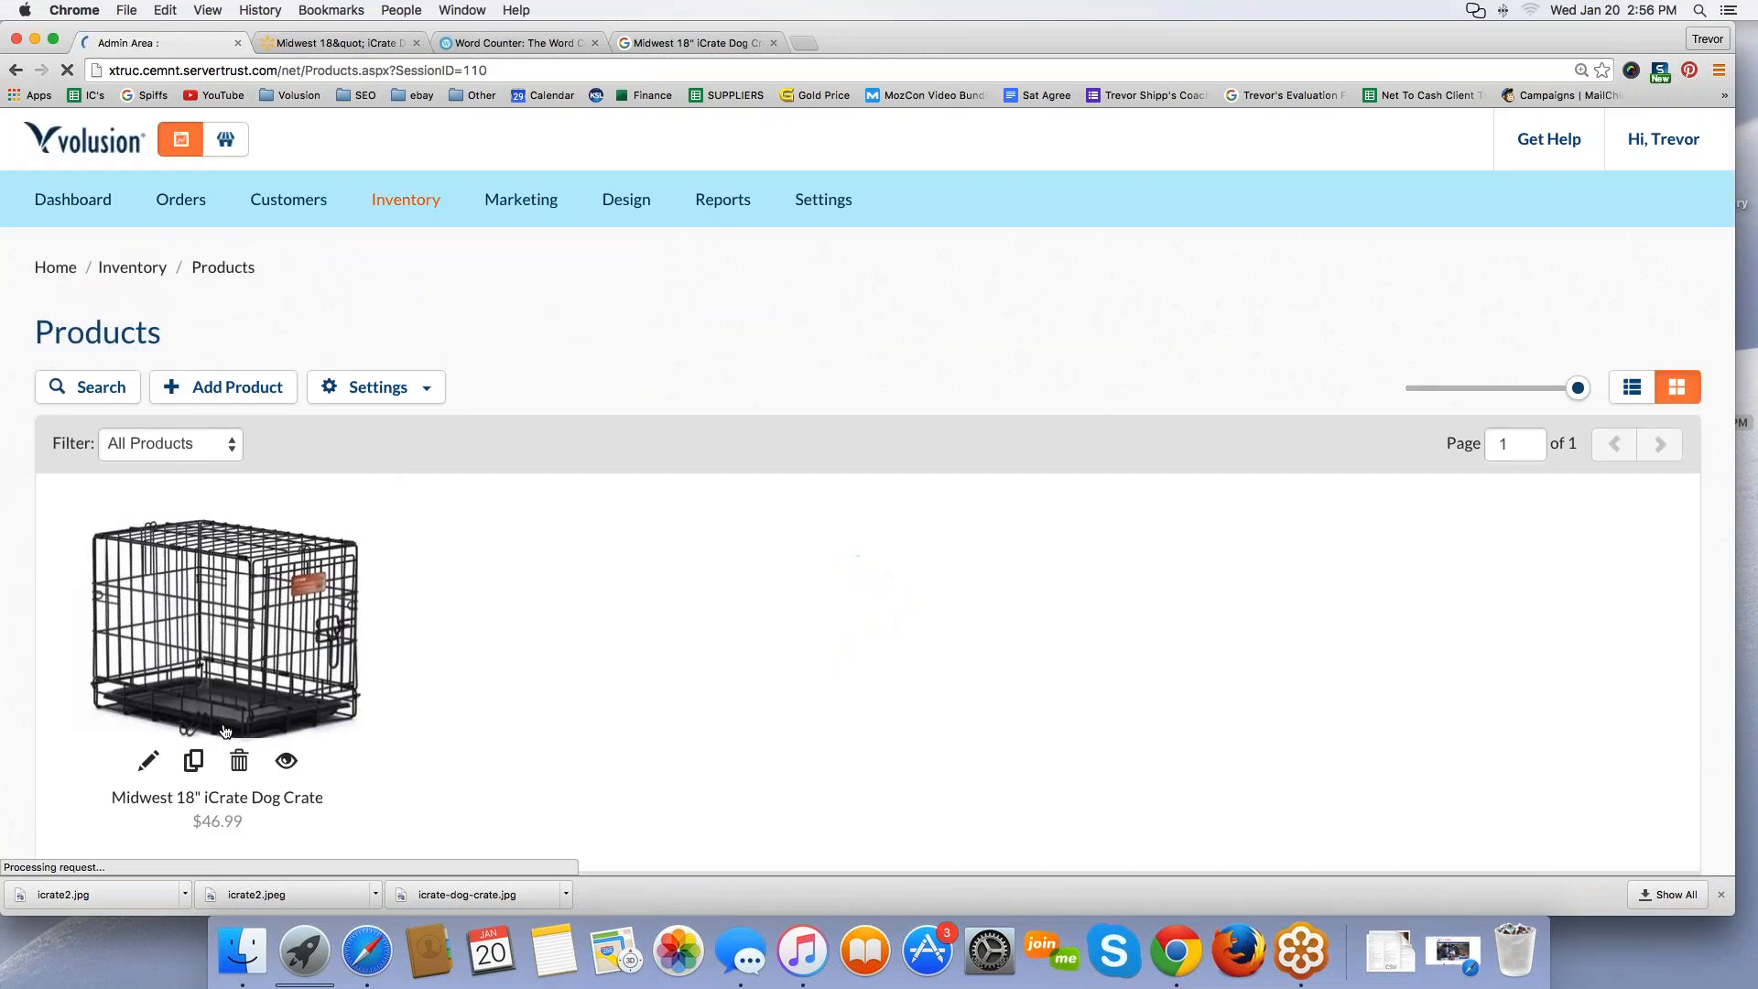
left_click(199, 675)
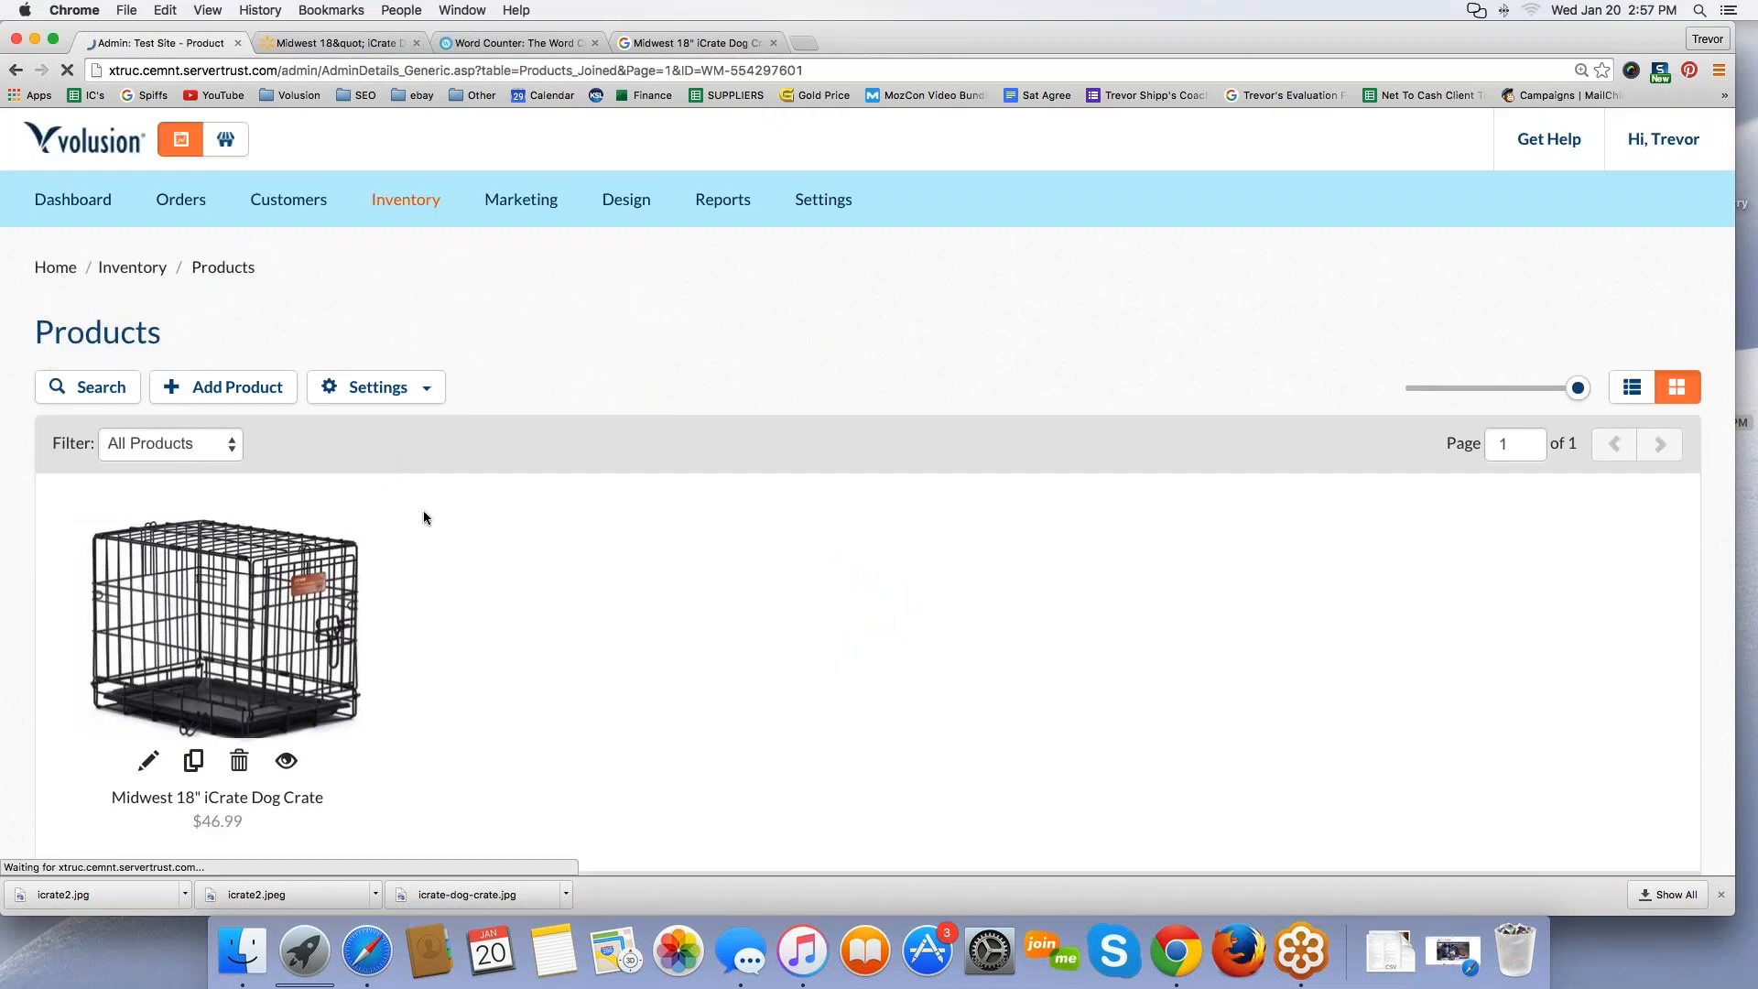
Step: Look at the Free Shipping Item setting in the product's advanced Shipping section, then return to its basic info
scroll(379, 475, "down", 10)
scroll(379, 475, "down", 10)
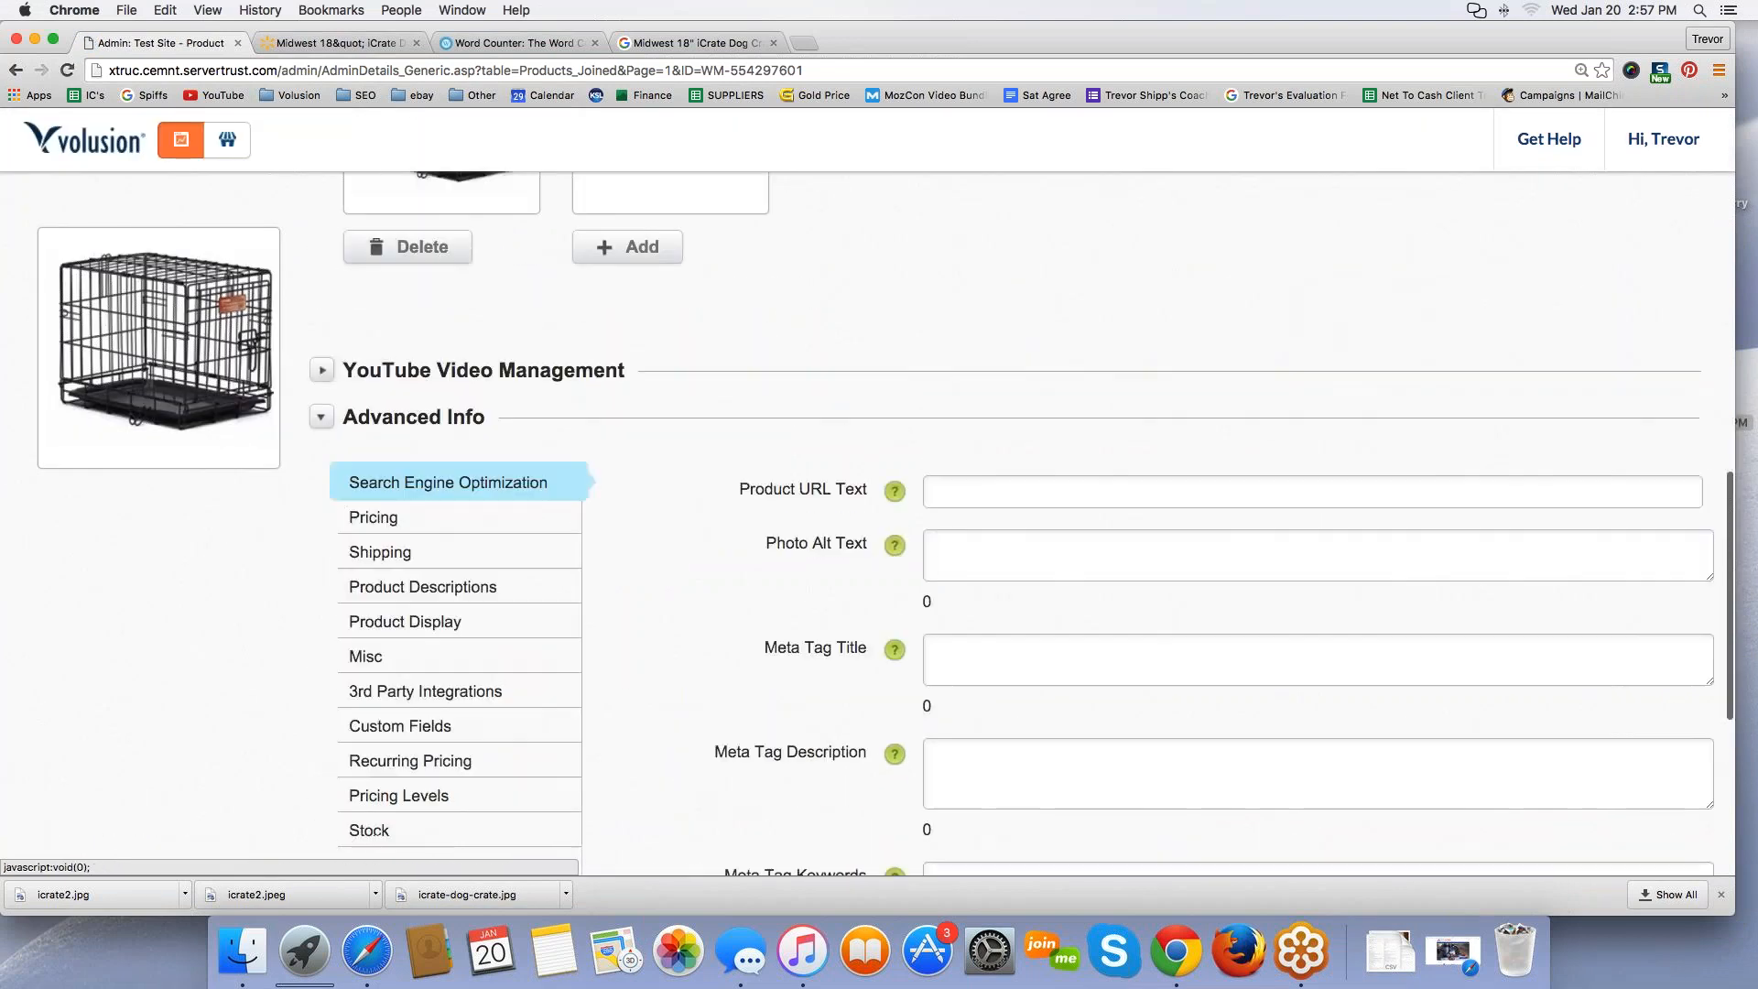
left_click(396, 553)
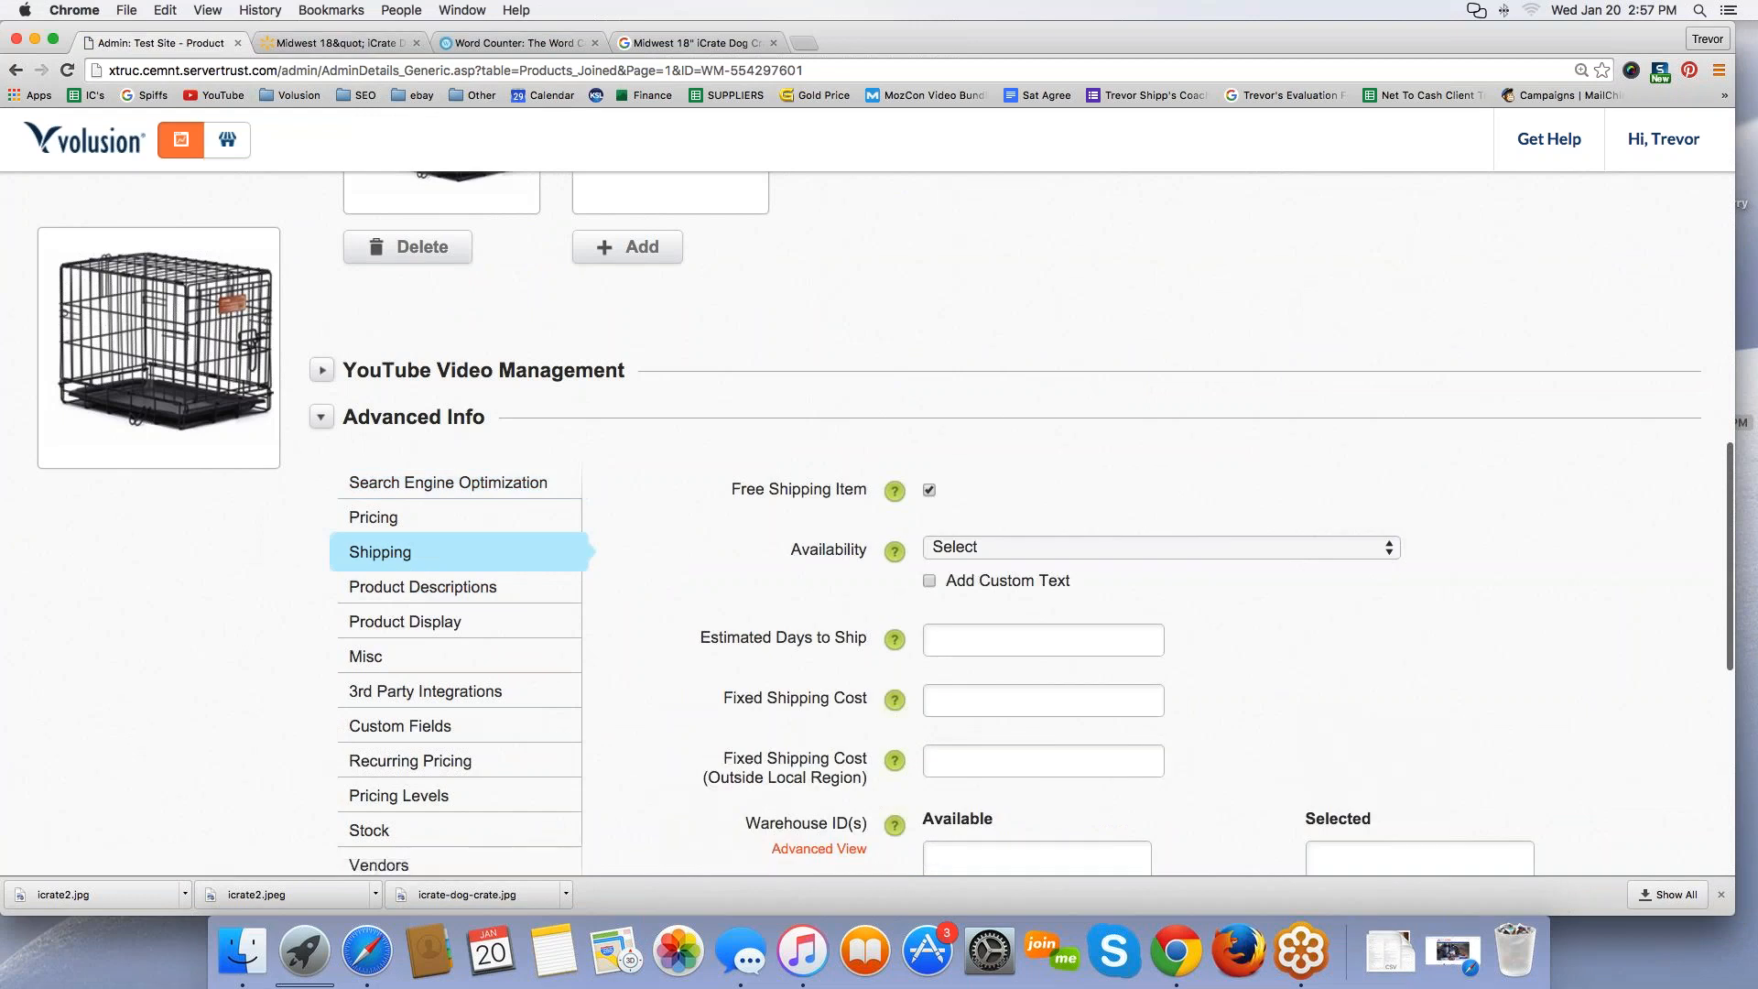
left_click_drag(730, 490, 865, 487)
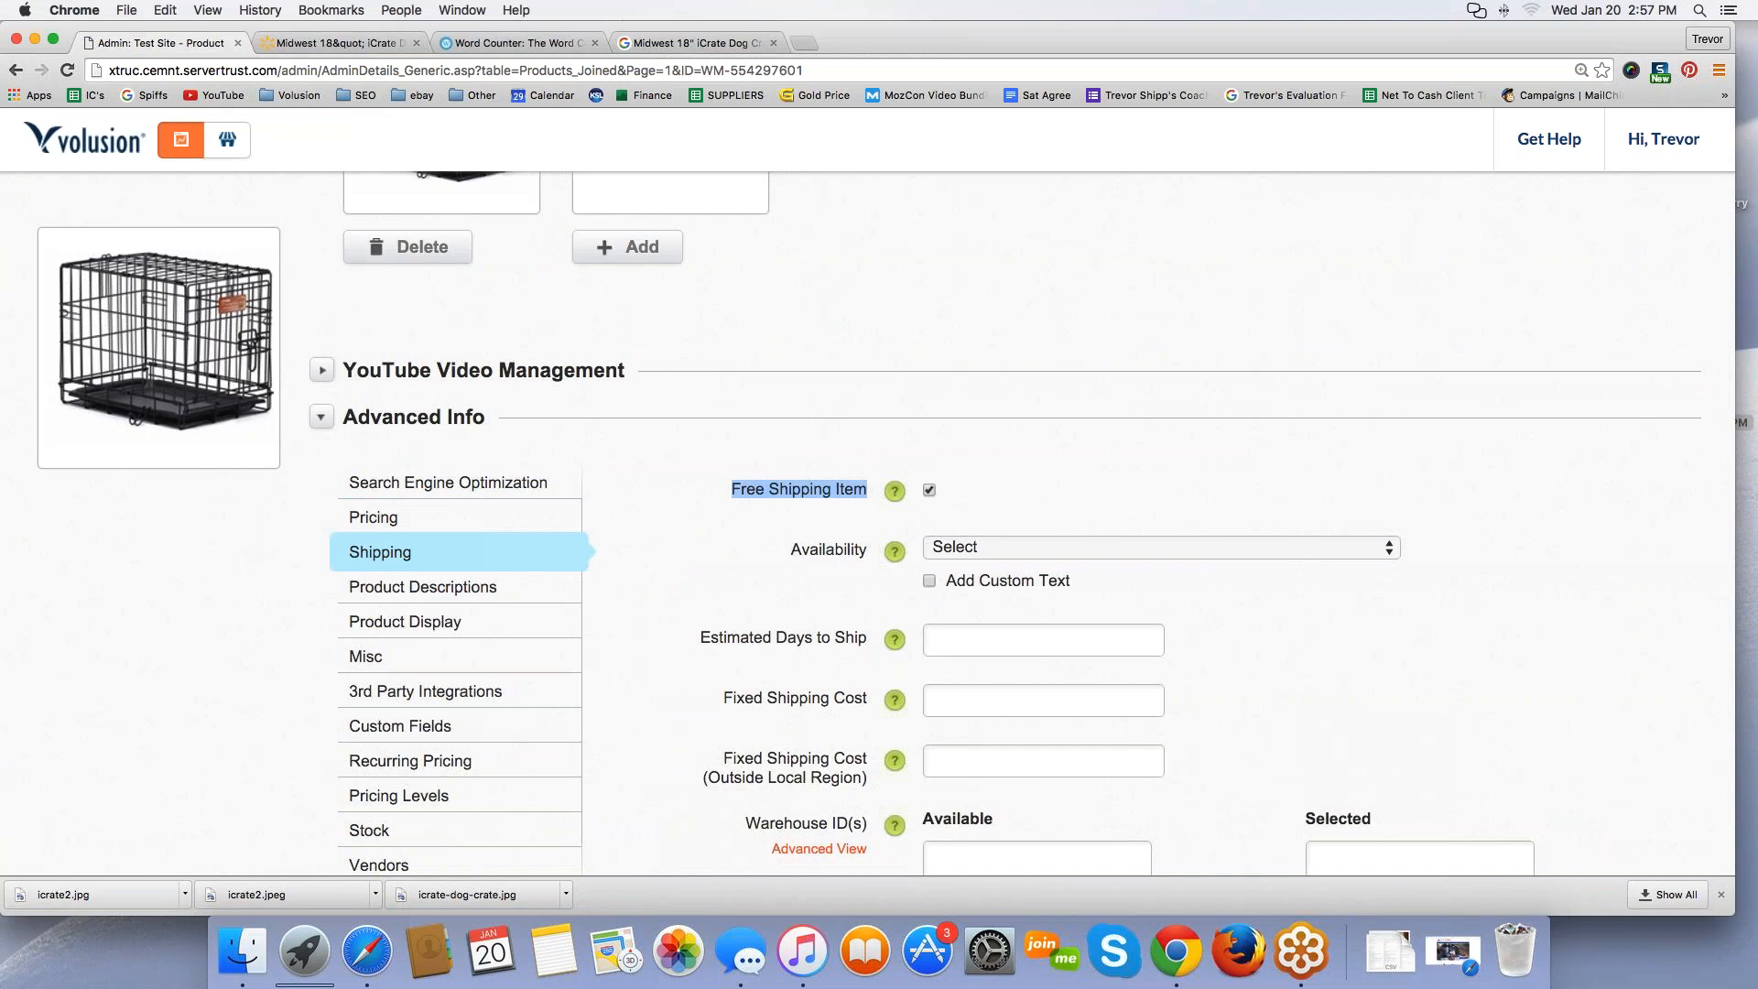
scroll(824, 246, "up", 15)
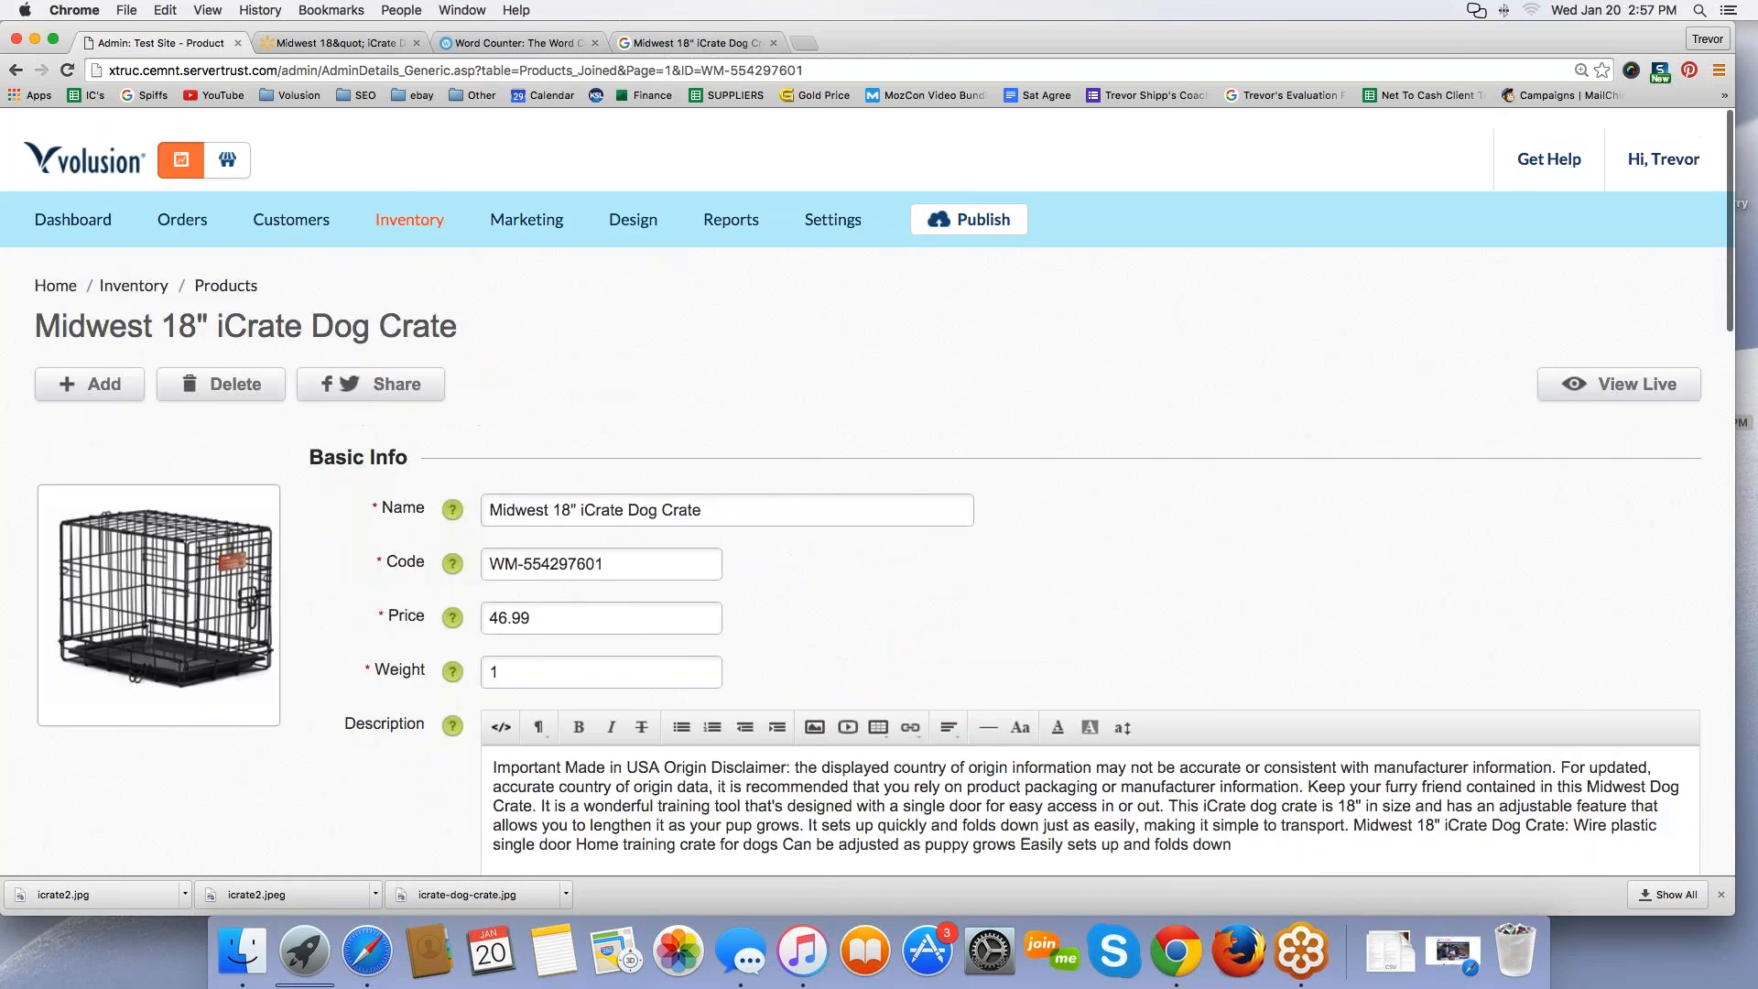
mouse_move(824, 218)
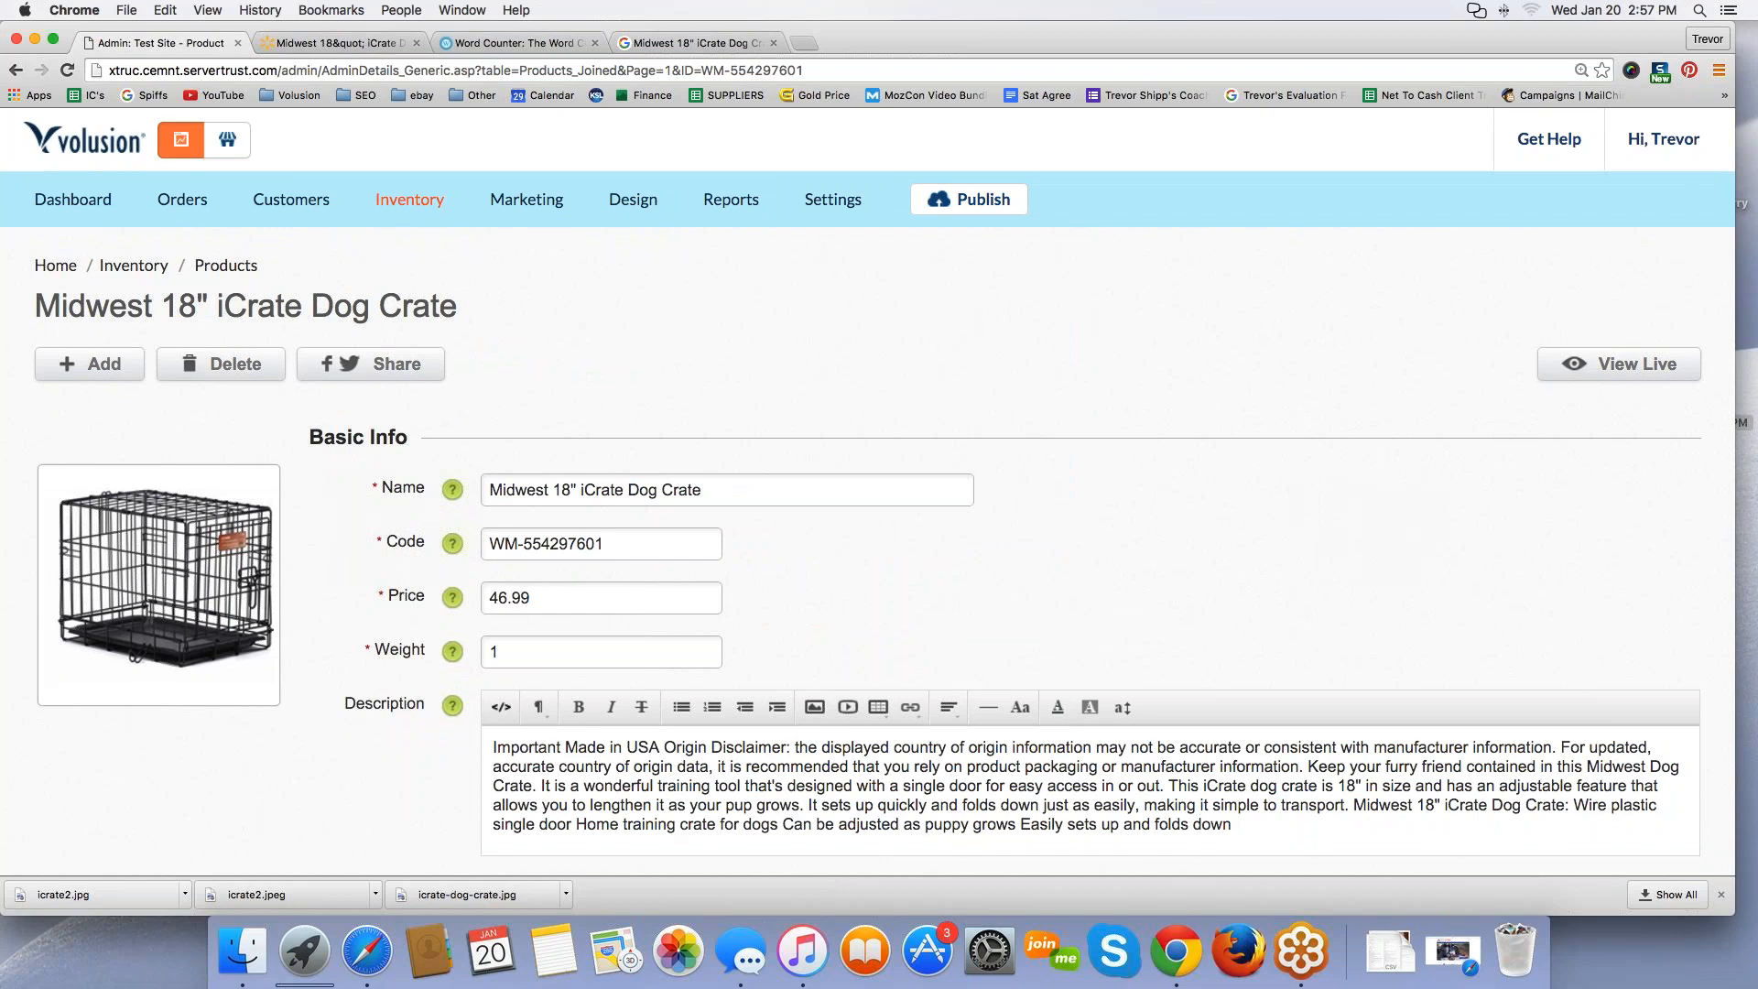
left_click(1740, 61)
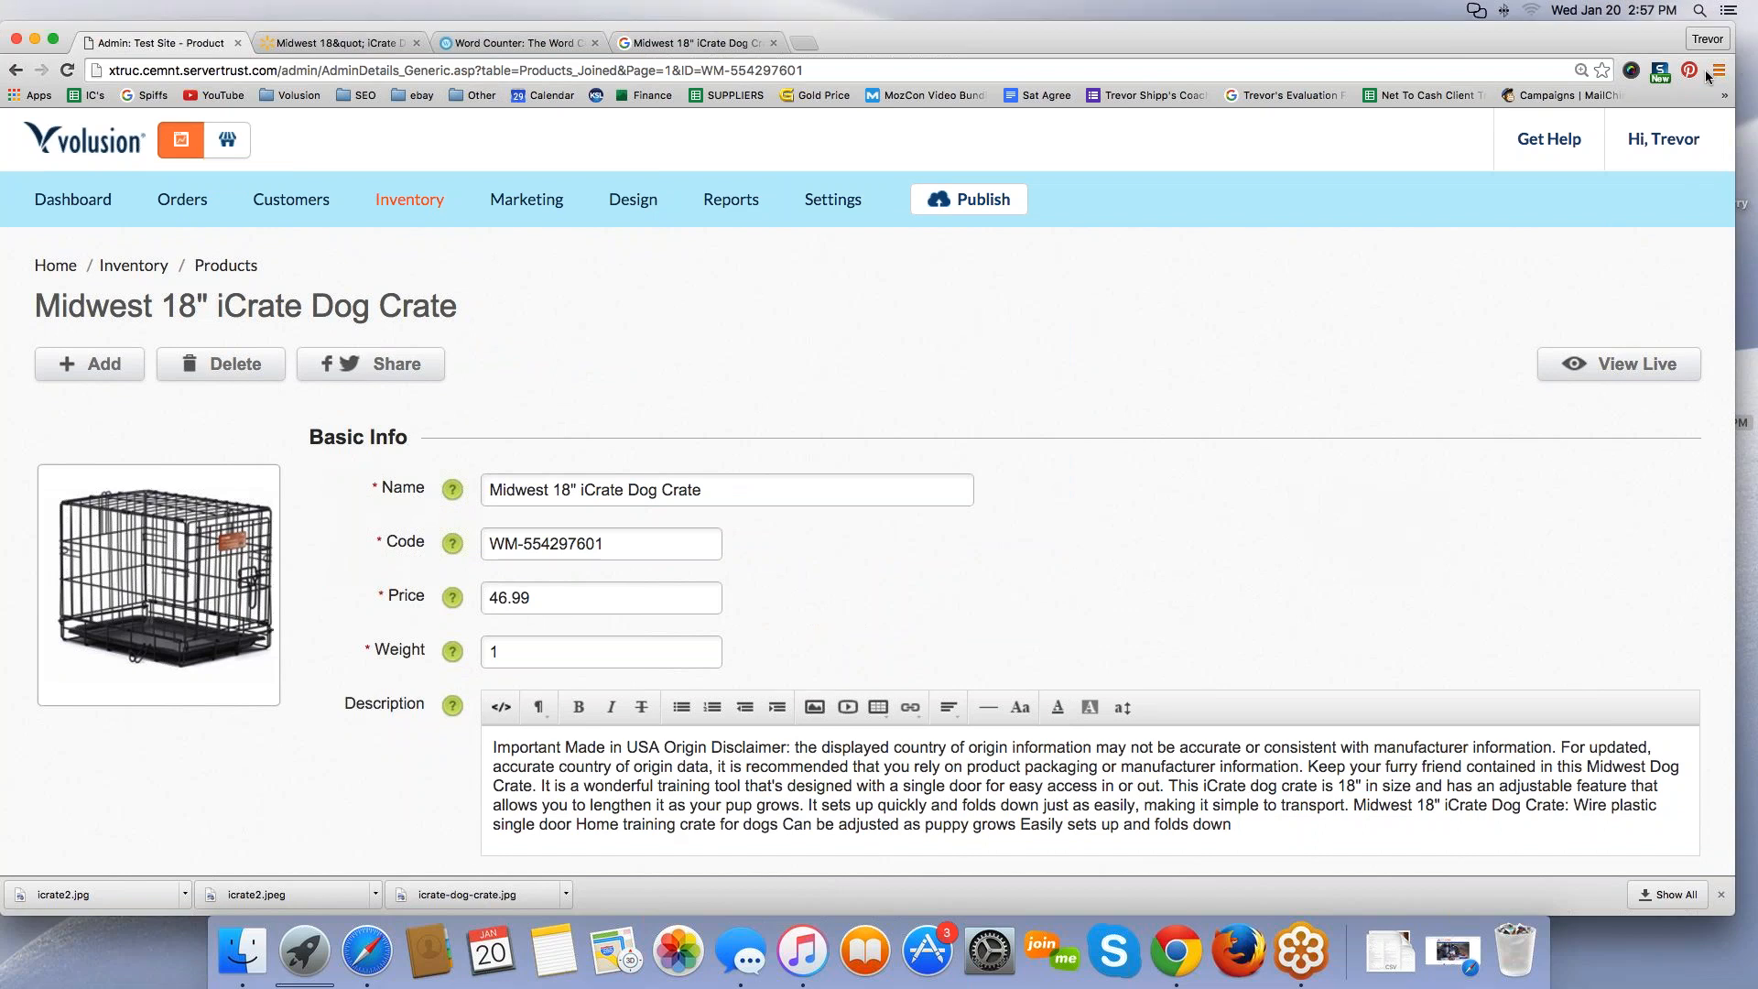